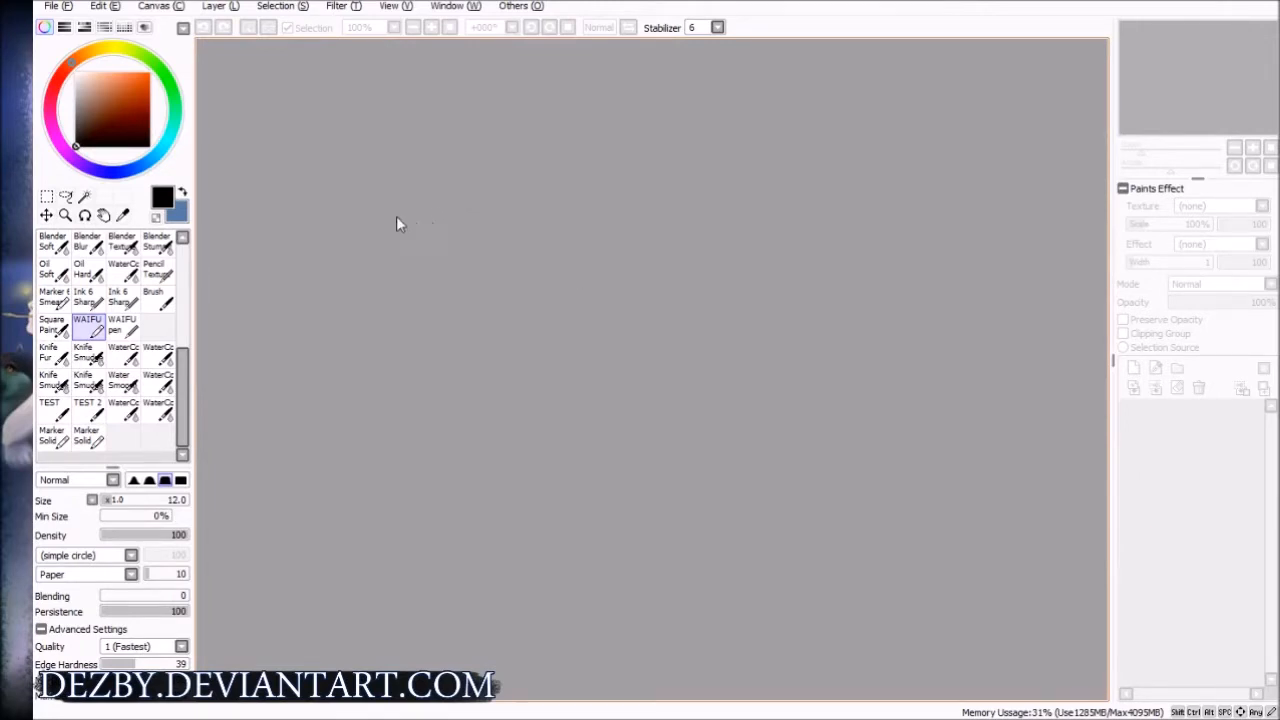
Open the setup for a new canvas and check the unit options for its size and resolution
{"action": "left_click", "coordinate": [58, 6]}
{"action": "left_click", "coordinate": [58, 26]}
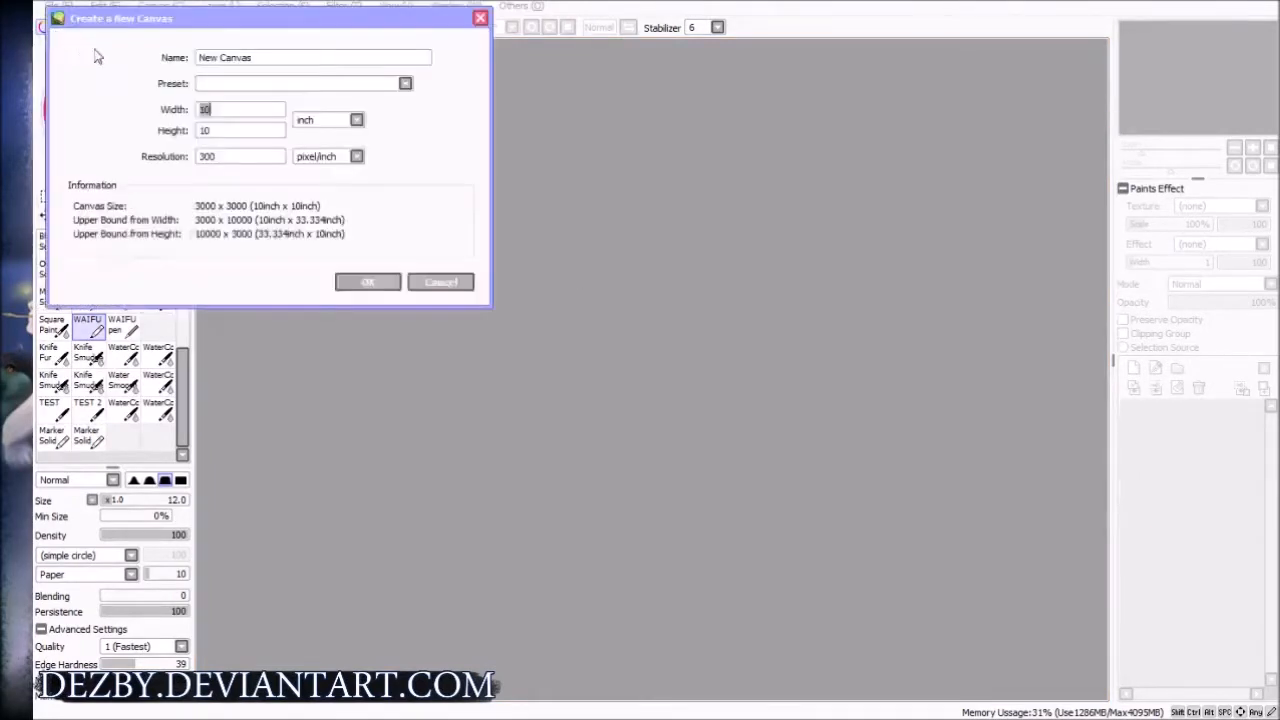
{"action": "left_click_drag", "start_coordinate": [369, 24], "coordinate": [787, 122]}
{"action": "left_click", "coordinate": [777, 221]}
{"action": "left_click", "coordinate": [777, 221]}
{"action": "left_click", "coordinate": [776, 222]}
{"action": "left_click", "coordinate": [762, 236]}
{"action": "left_click", "coordinate": [776, 221]}
{"action": "left_click", "coordinate": [755, 252]}
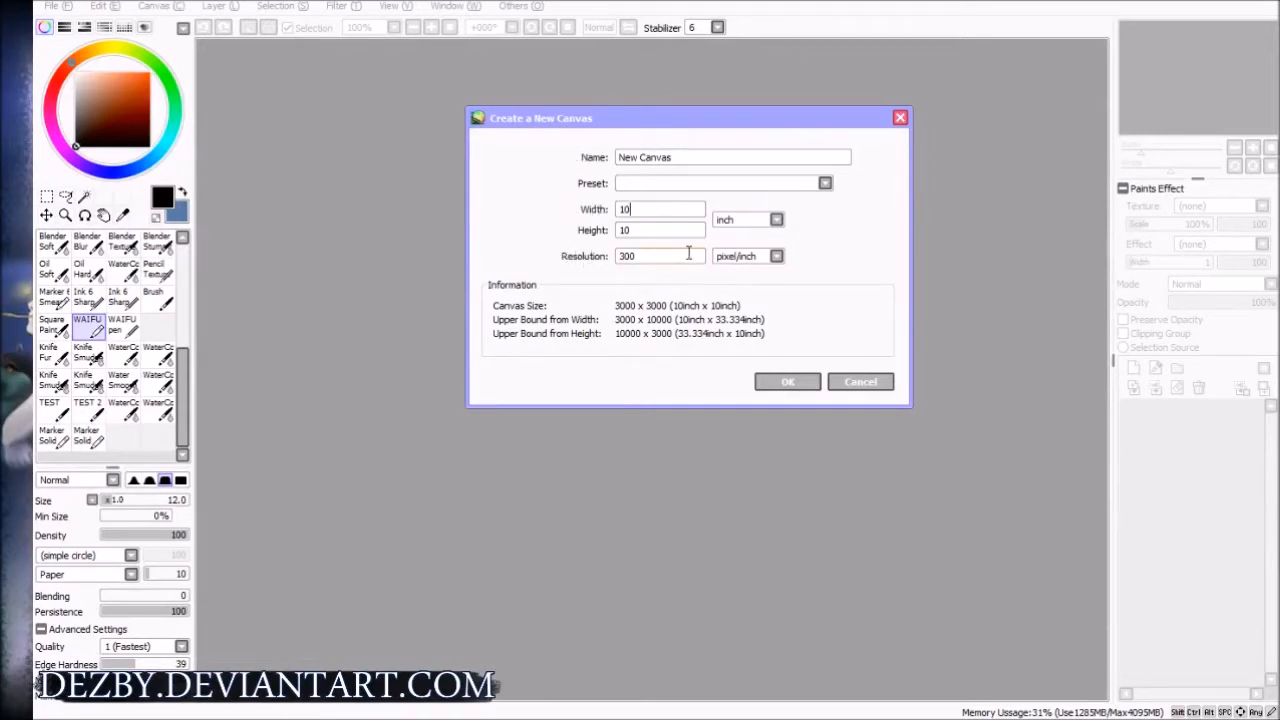
Create a new canvas 5 inches wide and 5 inches high at a resolution of 300 pixel/inch
{"action": "left_click_drag", "start_coordinate": [640, 210], "coordinate": [559, 219]}
{"action": "left_click", "coordinate": [651, 229]}
{"action": "key", "text": "shift+Tab"}
{"action": "type", "text": "5"}
{"action": "left_click", "coordinate": [657, 232]}
{"action": "type", "text": "5"}
{"action": "left_click", "coordinate": [653, 258]}
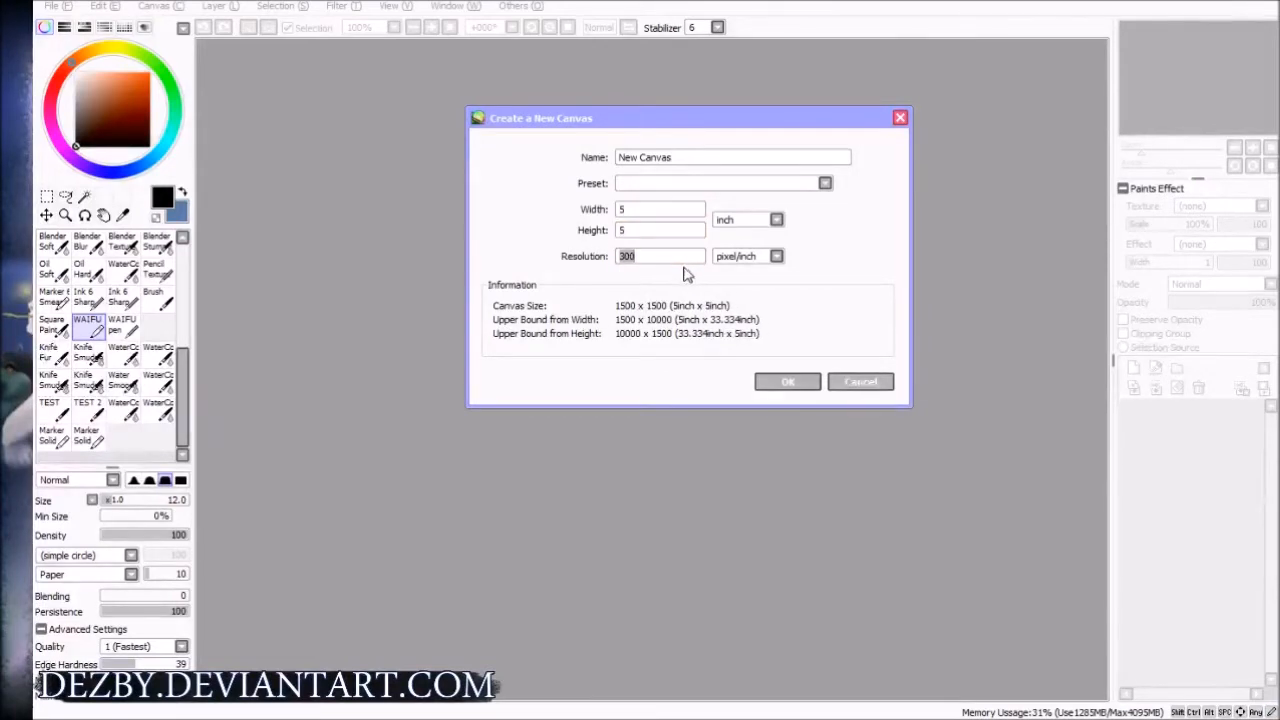
{"action": "left_click", "coordinate": [657, 258]}
{"action": "double_click", "coordinate": [645, 258]}
{"action": "left_click", "coordinate": [656, 257]}
{"action": "left_click", "coordinate": [763, 386]}
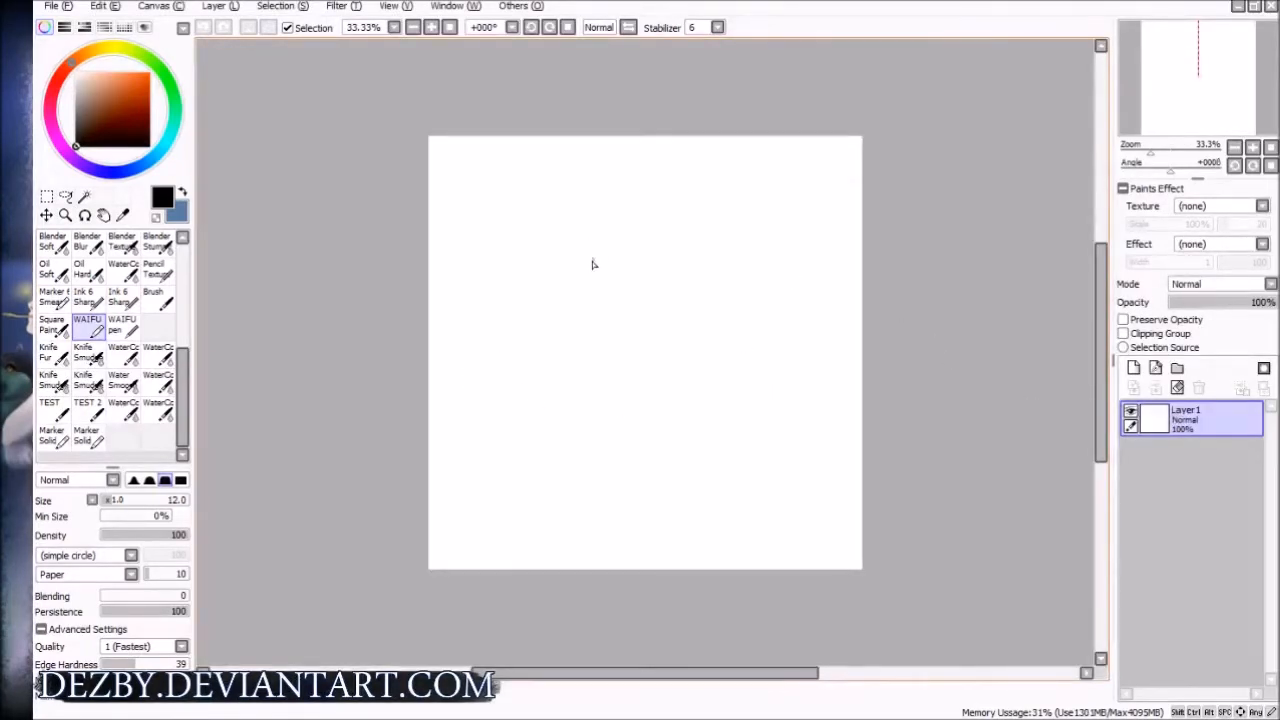
Toggle Layer1's visibility, try zigzag test strokes in the middle of the canvas, and undo them
{"action": "left_click", "coordinate": [1134, 412]}
{"action": "left_click", "coordinate": [1133, 412]}
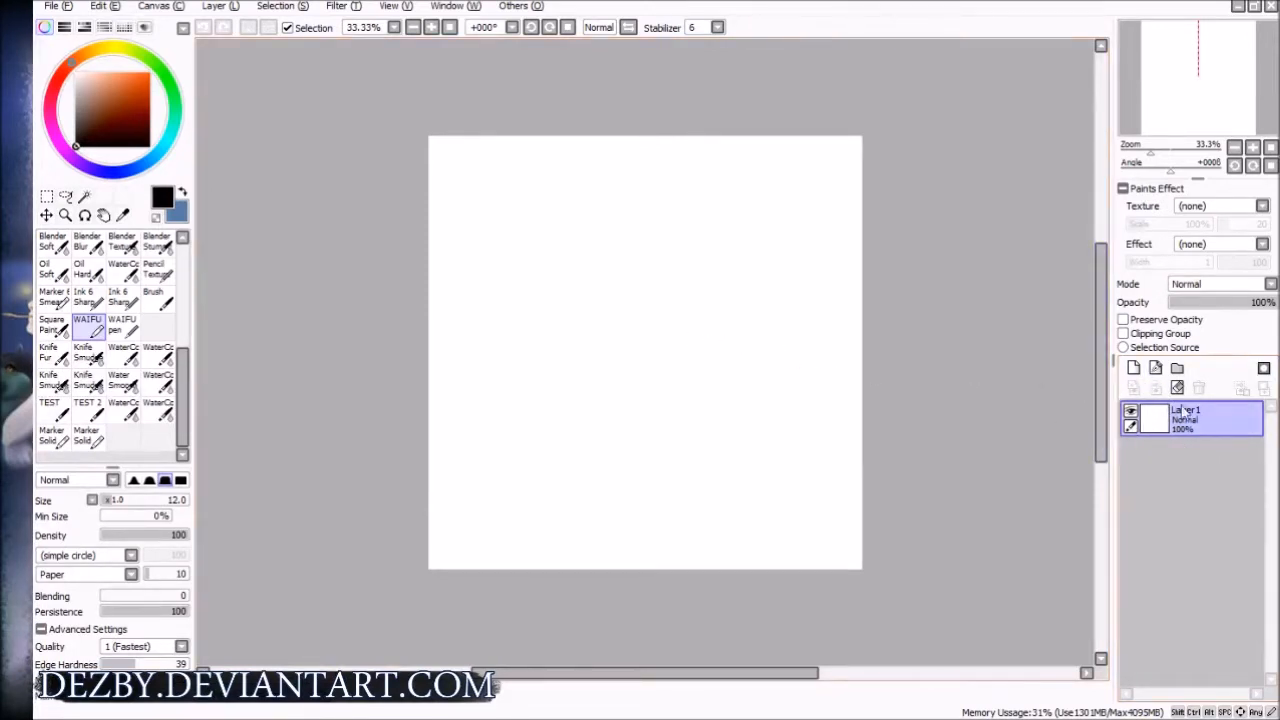
{"action": "left_click_drag", "start_coordinate": [537, 284], "coordinate": [624, 291]}
{"action": "left_click_drag", "start_coordinate": [552, 332], "coordinate": [716, 396]}
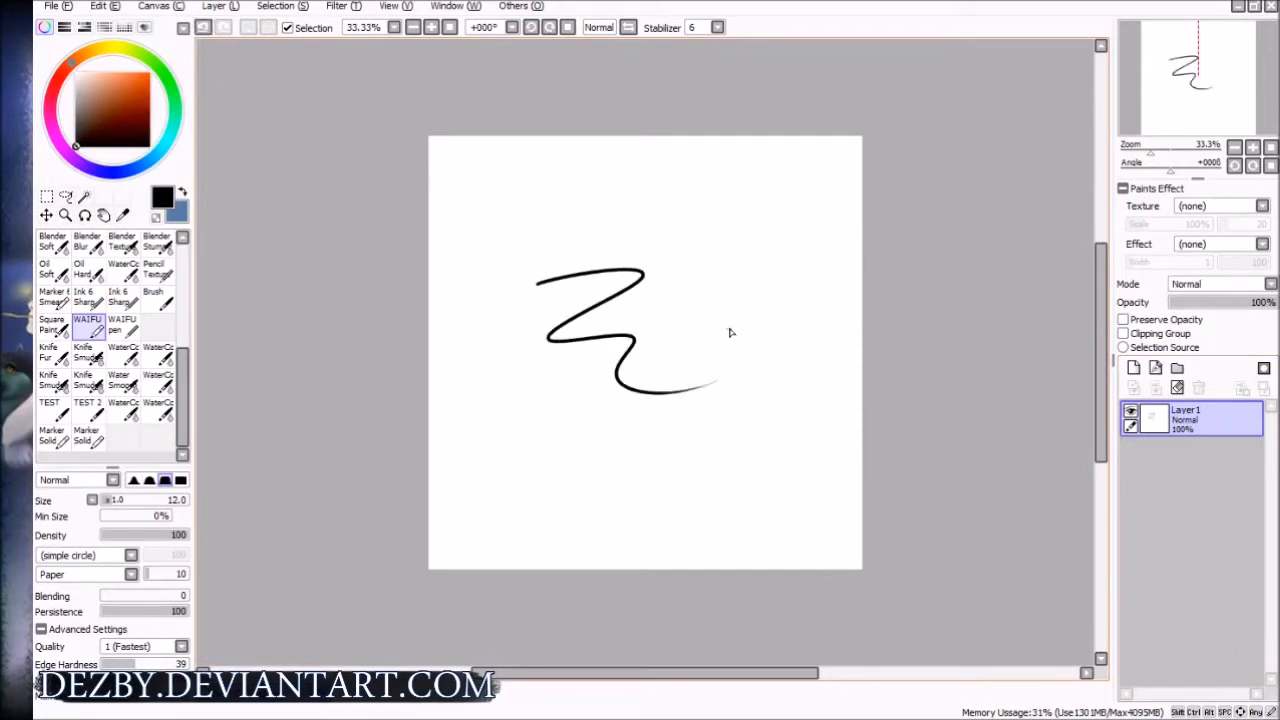
{"action": "key", "text": "ctrl+z"}
{"action": "mouse_move", "coordinate": [502, 268]}
{"action": "left_mouse_down"}
{"action": "mouse_move", "coordinate": [697, 237]}
{"action": "mouse_move", "coordinate": [617, 394]}
{"action": "mouse_move", "coordinate": [746, 365]}
{"action": "left_mouse_up"}
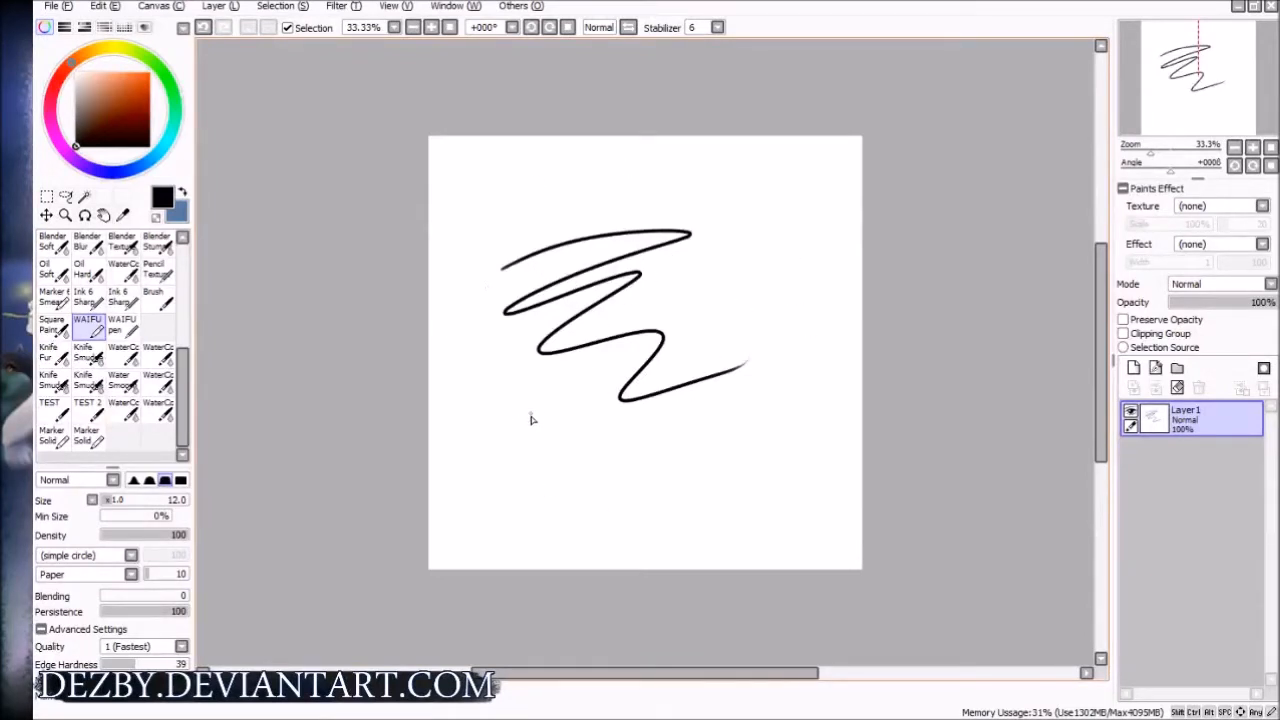
{"action": "key", "text": "ctrl+z"}
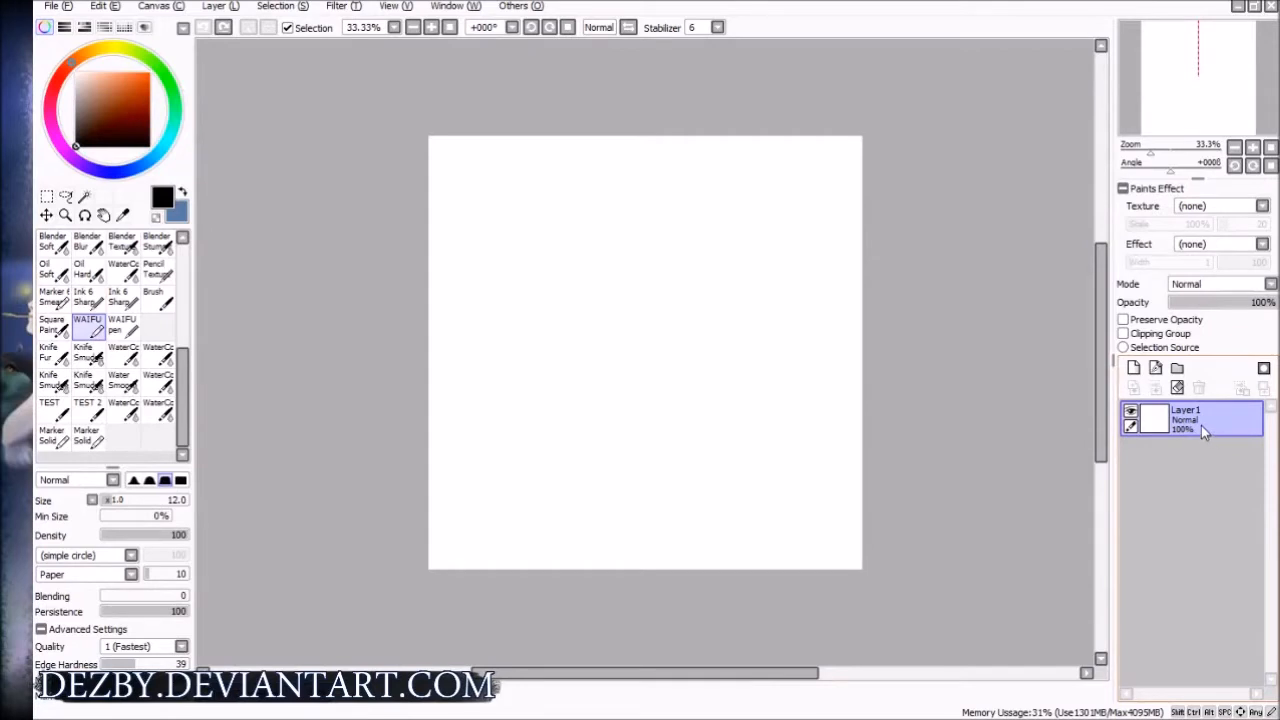
Try sketching a shaded ball with inner circles on Layer1 and undo all of its strokes
{"action": "mouse_move", "coordinate": [585, 243]}
{"action": "left_mouse_down"}
{"action": "mouse_move", "coordinate": [611, 363]}
{"action": "mouse_move", "coordinate": [550, 305]}
{"action": "left_mouse_up"}
{"action": "mouse_move", "coordinate": [690, 308]}
{"action": "left_mouse_down"}
{"action": "mouse_move", "coordinate": [659, 347]}
{"action": "mouse_move", "coordinate": [690, 300]}
{"action": "mouse_move", "coordinate": [640, 335]}
{"action": "mouse_move", "coordinate": [580, 330]}
{"action": "mouse_move", "coordinate": [686, 320]}
{"action": "mouse_move", "coordinate": [700, 250]}
{"action": "mouse_move", "coordinate": [620, 340]}
{"action": "mouse_move", "coordinate": [575, 340]}
{"action": "mouse_move", "coordinate": [714, 291]}
{"action": "mouse_move", "coordinate": [696, 228]}
{"action": "mouse_move", "coordinate": [688, 300]}
{"action": "left_mouse_up"}
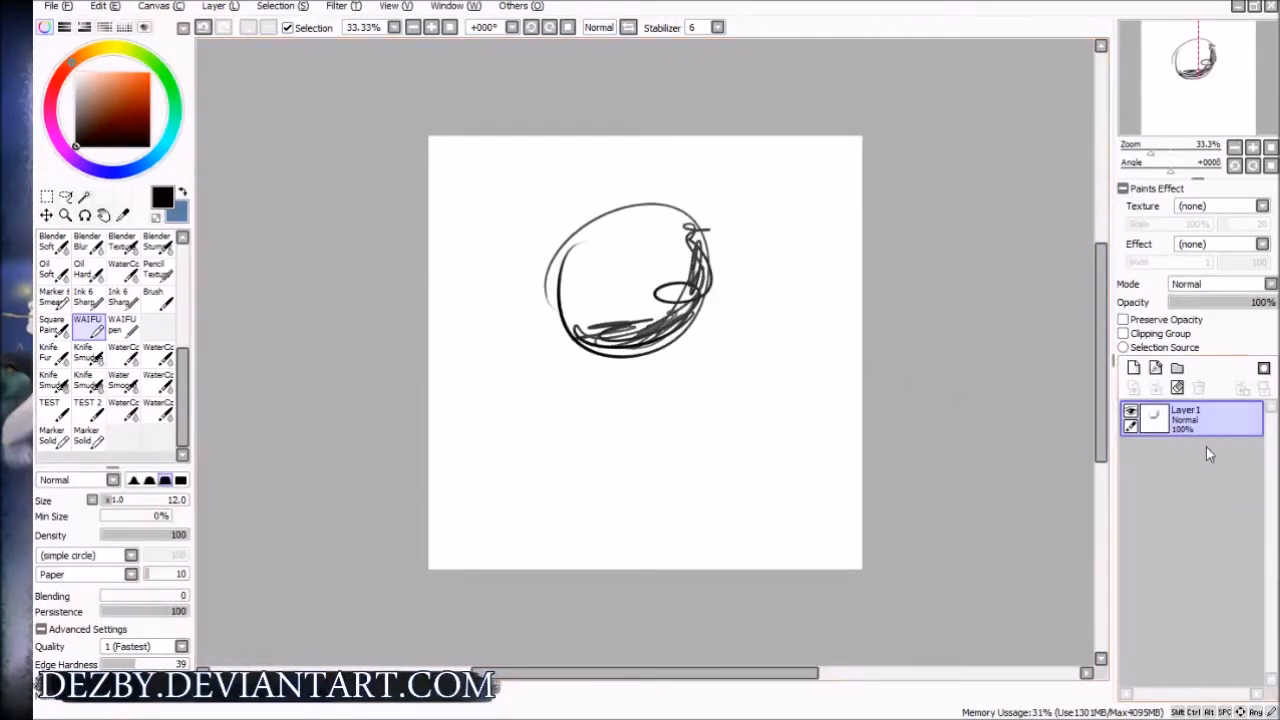
{"action": "left_click_drag", "start_coordinate": [585, 242], "coordinate": [595, 325]}
{"action": "left_click_drag", "start_coordinate": [686, 228], "coordinate": [618, 288]}
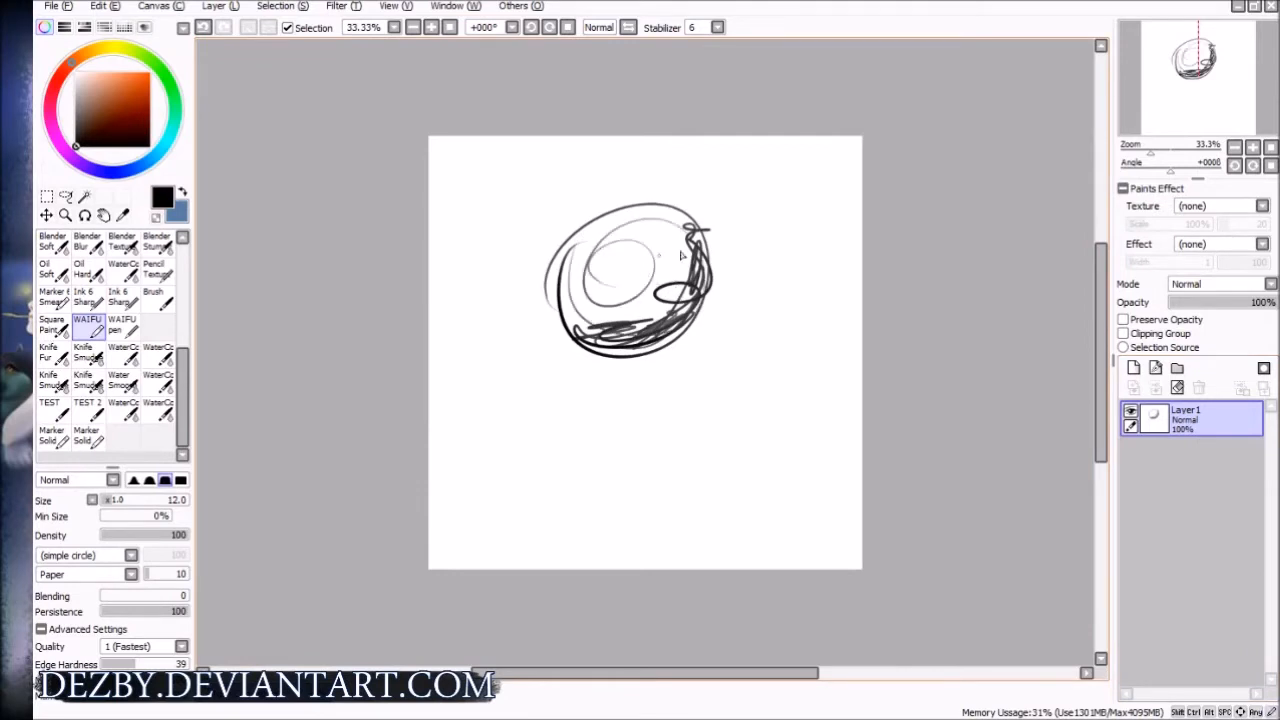
{"action": "key", "text": "ctrl+z"}
{"action": "key", "text": "ctrl+z"}
{"action": "key", "text": "ctrl+z"}
{"action": "key", "text": "ctrl+z"}
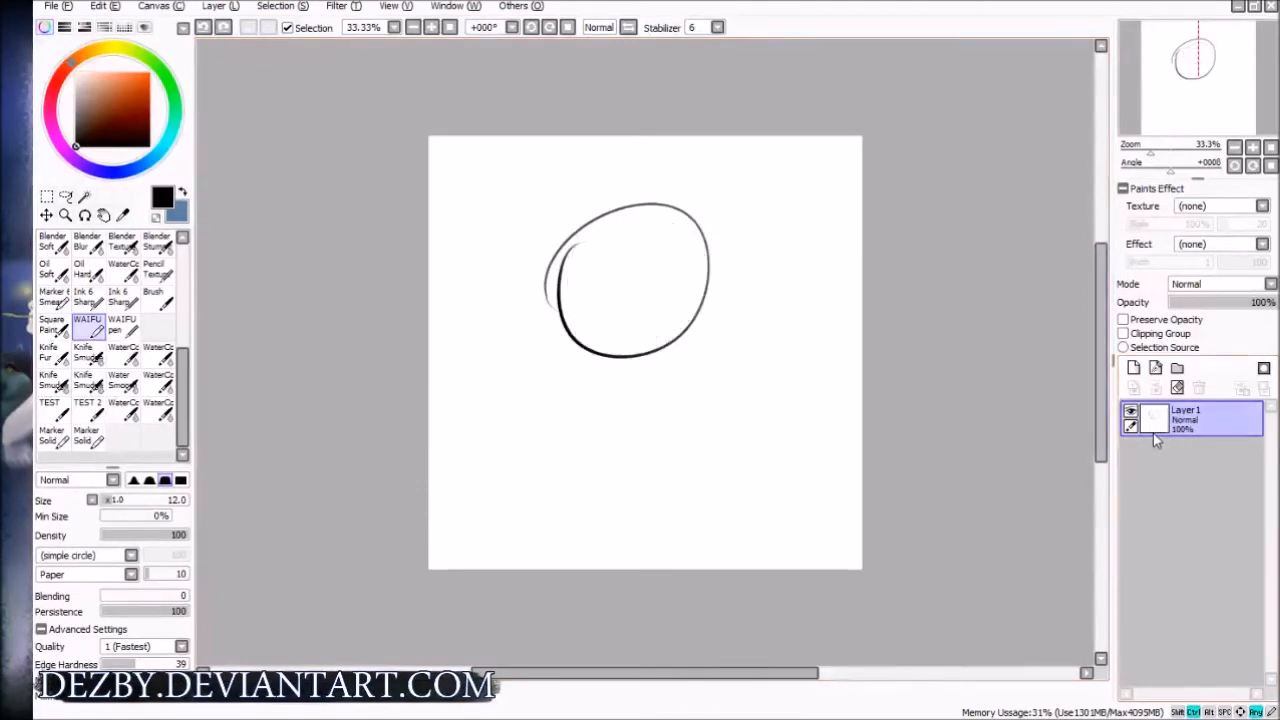
{"action": "key", "text": "ctrl+z"}
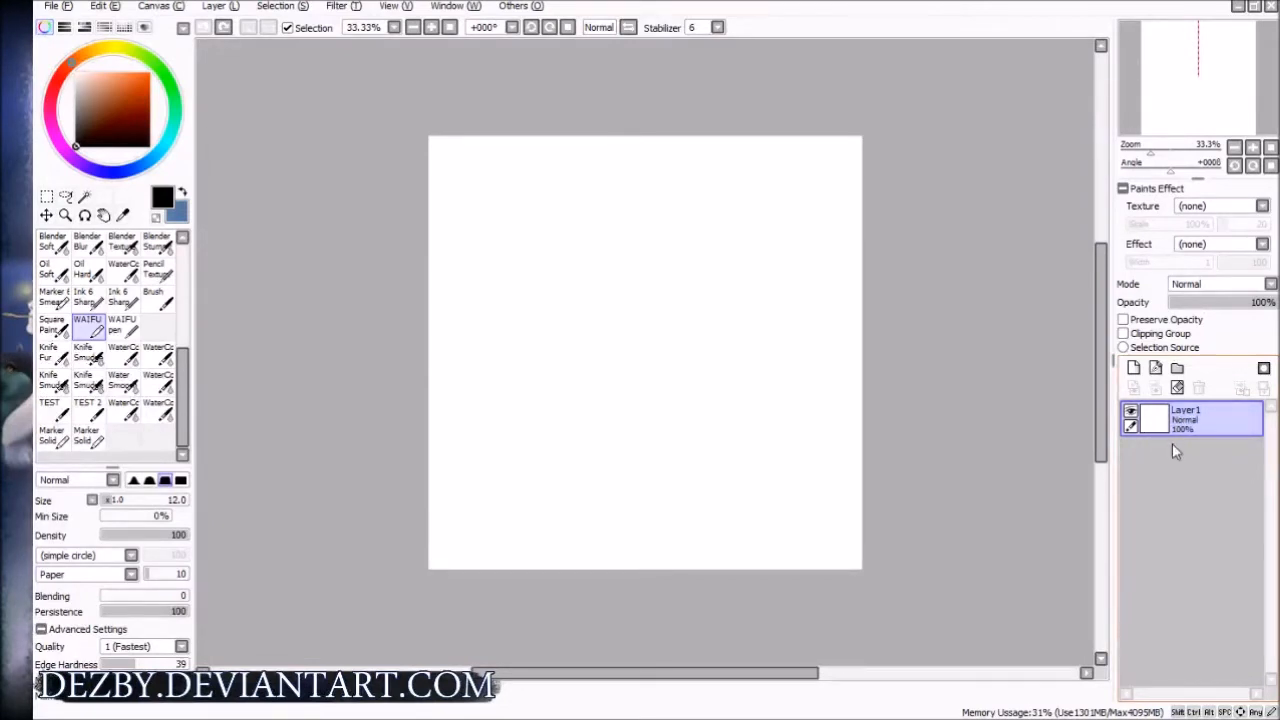
Draw a freehand grid of five vertical and five horizontal lines across the whole canvas on Layer1
{"action": "left_click_drag", "start_coordinate": [506, 148], "coordinate": [487, 568]}
{"action": "left_click_drag", "start_coordinate": [572, 148], "coordinate": [548, 565]}
{"action": "left_click_drag", "start_coordinate": [677, 136], "coordinate": [657, 570]}
{"action": "left_click_drag", "start_coordinate": [776, 148], "coordinate": [753, 550]}
{"action": "left_click_drag", "start_coordinate": [846, 148], "coordinate": [791, 580]}
{"action": "left_click_drag", "start_coordinate": [414, 206], "coordinate": [864, 226]}
{"action": "left_click_drag", "start_coordinate": [380, 270], "coordinate": [866, 275]}
{"action": "left_click_drag", "start_coordinate": [415, 341], "coordinate": [866, 323]}
{"action": "left_click_drag", "start_coordinate": [415, 417], "coordinate": [866, 405]}
{"action": "left_click_drag", "start_coordinate": [415, 502], "coordinate": [866, 494]}
Shade alternating cells of the grid with zigzag scribbles in a checkerboard pattern
{"action": "mouse_move", "coordinate": [690, 398]}
{"action": "left_mouse_down"}
{"action": "mouse_move", "coordinate": [755, 350]}
{"action": "mouse_move", "coordinate": [689, 348]}
{"action": "left_mouse_up"}
{"action": "mouse_move", "coordinate": [657, 308]}
{"action": "left_mouse_down"}
{"action": "mouse_move", "coordinate": [608, 314]}
{"action": "mouse_move", "coordinate": [580, 297]}
{"action": "mouse_move", "coordinate": [620, 282]}
{"action": "left_mouse_up"}
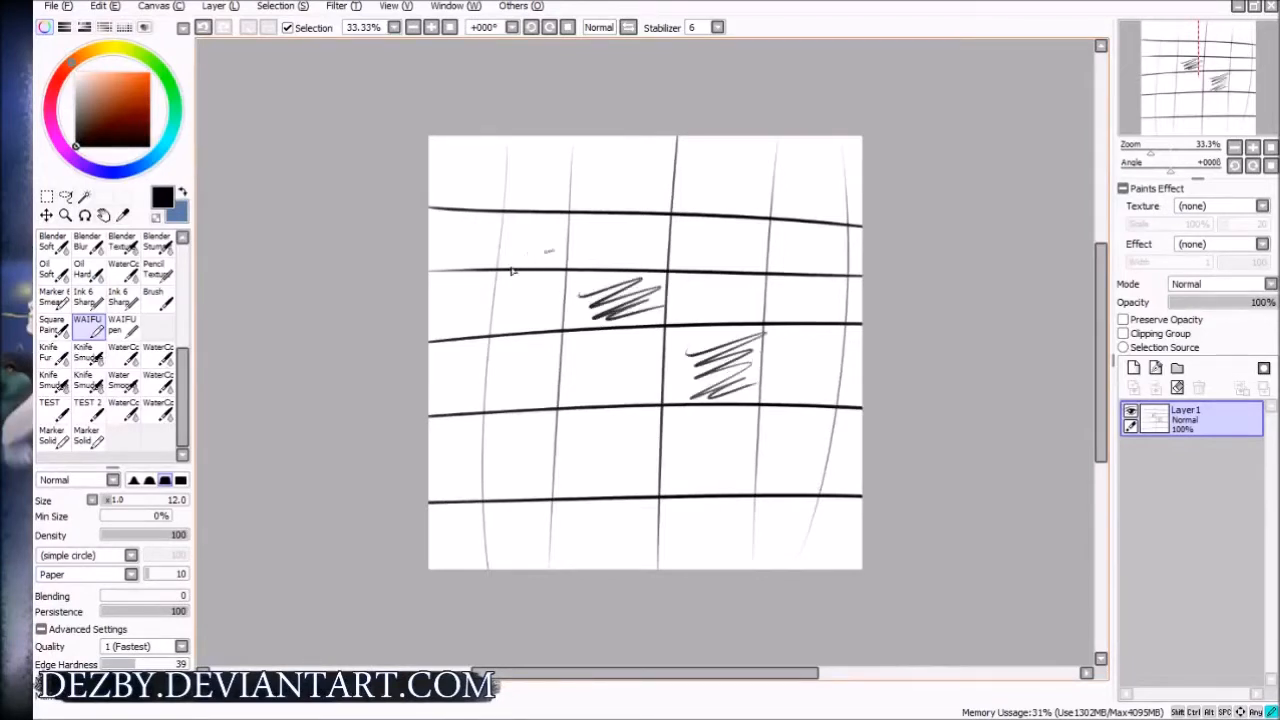
{"action": "left_click_drag", "start_coordinate": [511, 270], "coordinate": [575, 215]}
{"action": "mouse_move", "coordinate": [762, 266]}
{"action": "left_mouse_down"}
{"action": "mouse_move", "coordinate": [665, 240]}
{"action": "mouse_move", "coordinate": [600, 178]}
{"action": "mouse_move", "coordinate": [640, 150]}
{"action": "left_mouse_up"}
{"action": "mouse_move", "coordinate": [836, 208]}
{"action": "left_mouse_down"}
{"action": "mouse_move", "coordinate": [798, 210]}
{"action": "mouse_move", "coordinate": [806, 152]}
{"action": "left_mouse_up"}
{"action": "mouse_move", "coordinate": [628, 488]}
{"action": "left_mouse_down"}
{"action": "mouse_move", "coordinate": [618, 462]}
{"action": "mouse_move", "coordinate": [432, 302]}
{"action": "left_mouse_up"}
{"action": "mouse_move", "coordinate": [502, 188]}
{"action": "left_mouse_down"}
{"action": "mouse_move", "coordinate": [490, 190]}
{"action": "mouse_move", "coordinate": [466, 146]}
{"action": "mouse_move", "coordinate": [432, 175]}
{"action": "left_mouse_up"}
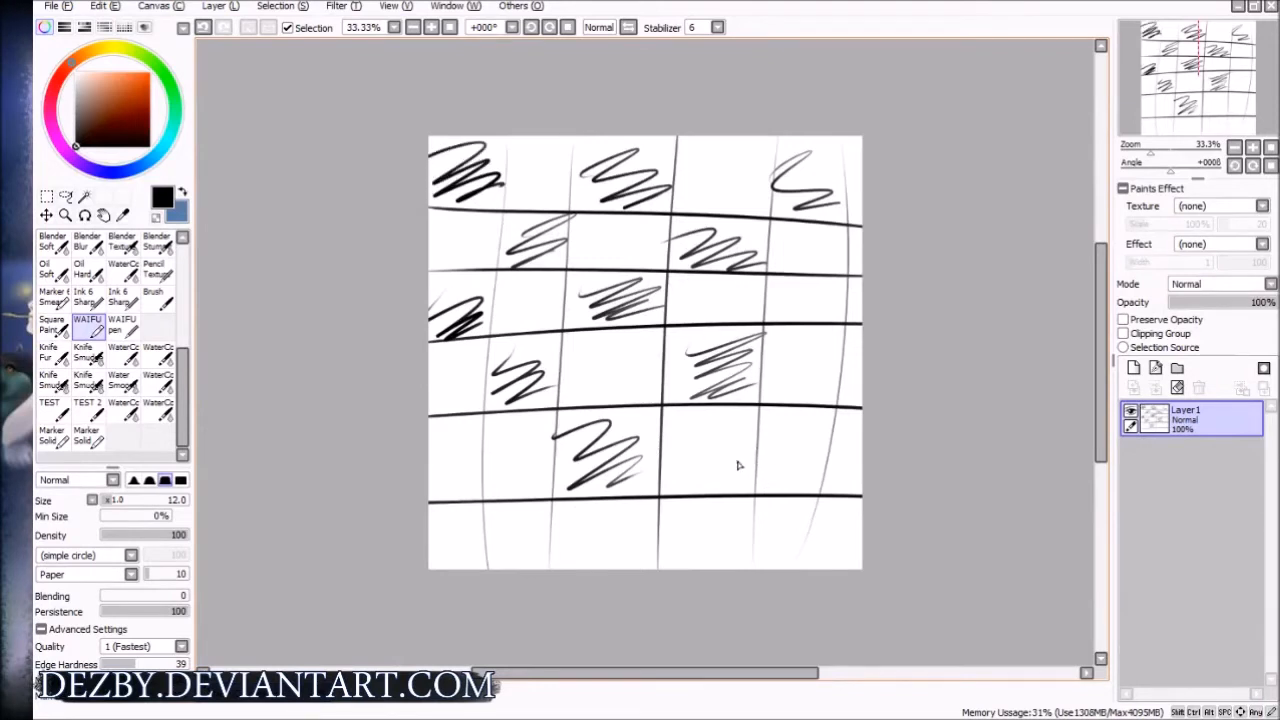
Undo the zigzag scribbles except those in the two cells shaded first near the grid's centre
{"action": "key", "text": "ctrl+z"}
{"action": "key", "text": "ctrl+z"}
{"action": "key", "text": "ctrl+z"}
{"action": "key", "text": "ctrl+z"}
{"action": "key", "text": "ctrl+z"}
{"action": "key", "text": "ctrl+z"}
{"action": "key", "text": "ctrl+z"}
{"action": "key", "text": "ctrl+z"}
{"action": "key", "text": "ctrl+z"}
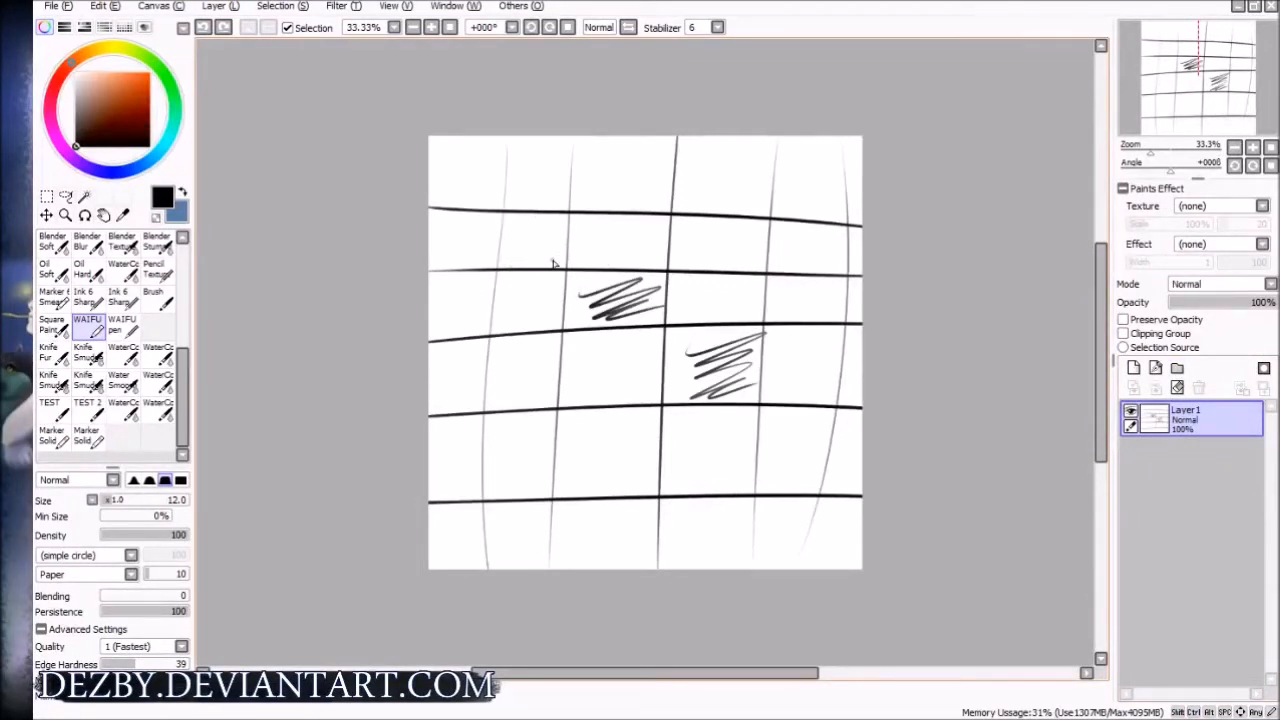
Try adding a second layer, and clear the whole grid drawing from Layer1, leaving no selection
{"action": "left_click", "coordinate": [1135, 369]}
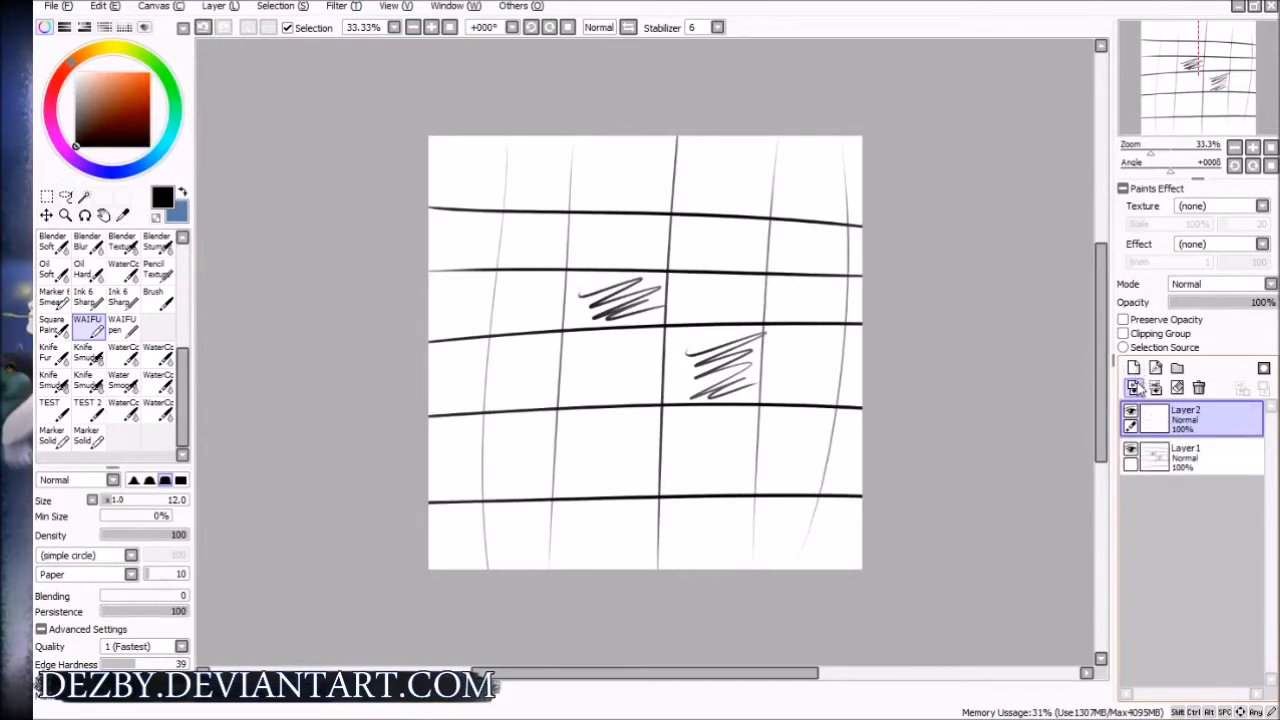
{"action": "left_click", "coordinate": [1135, 387]}
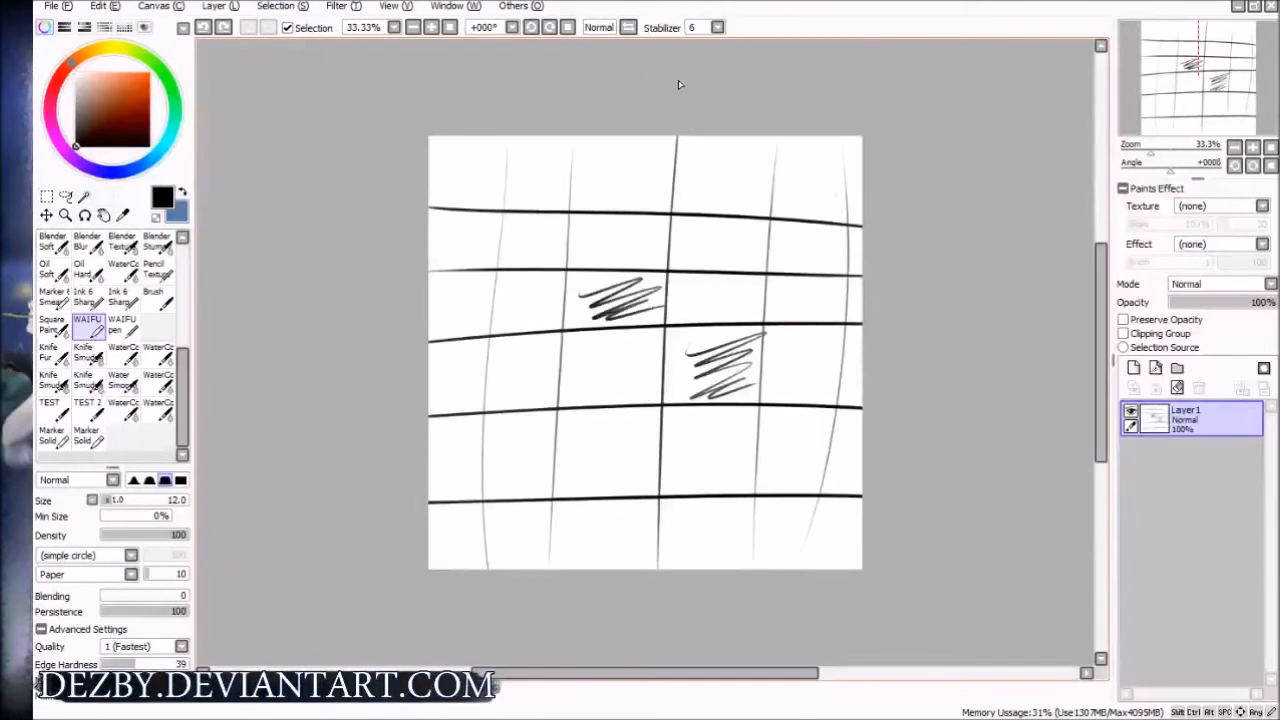
{"action": "key", "text": "ctrl+a"}
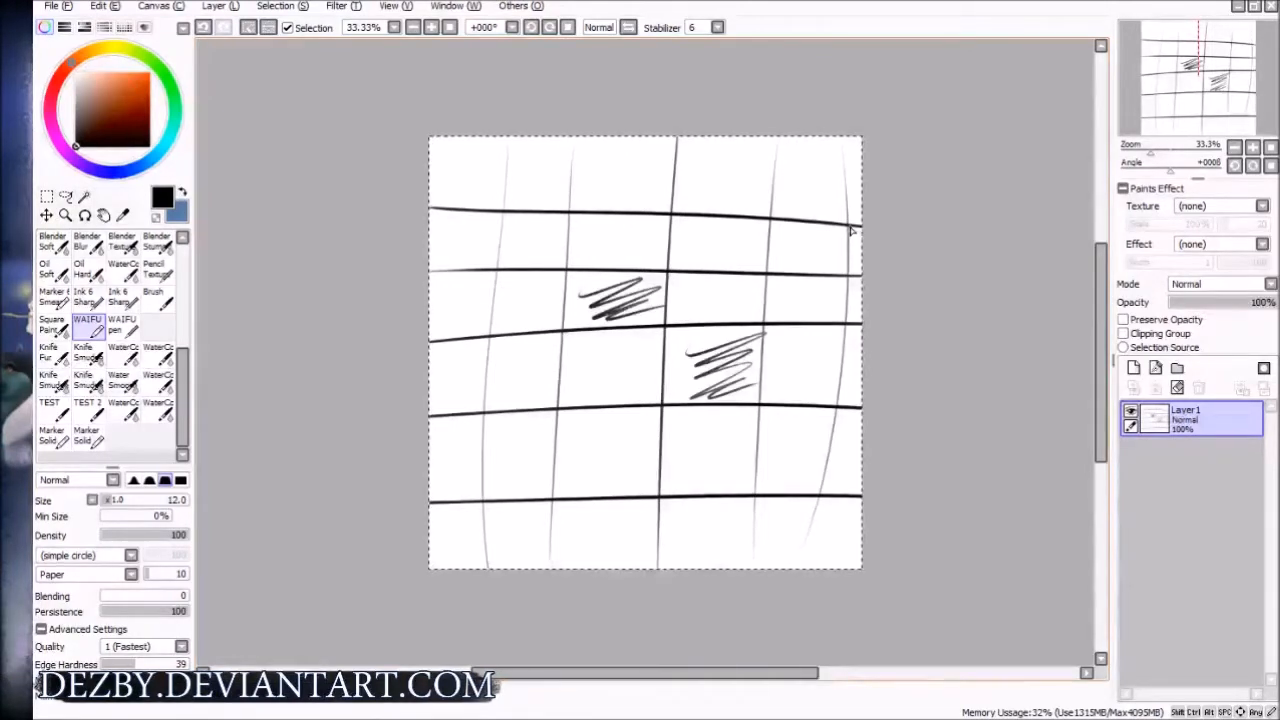
{"action": "left_click", "coordinate": [1178, 389]}
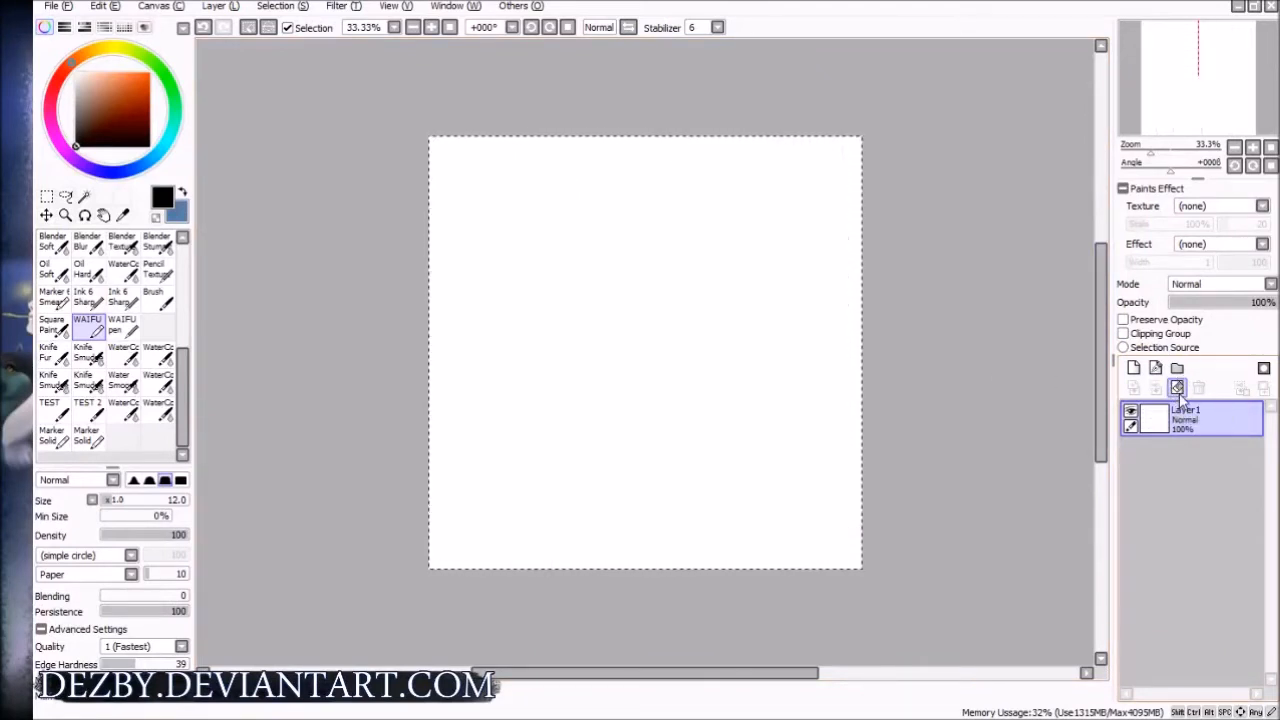
{"action": "key", "text": "ctrl+d"}
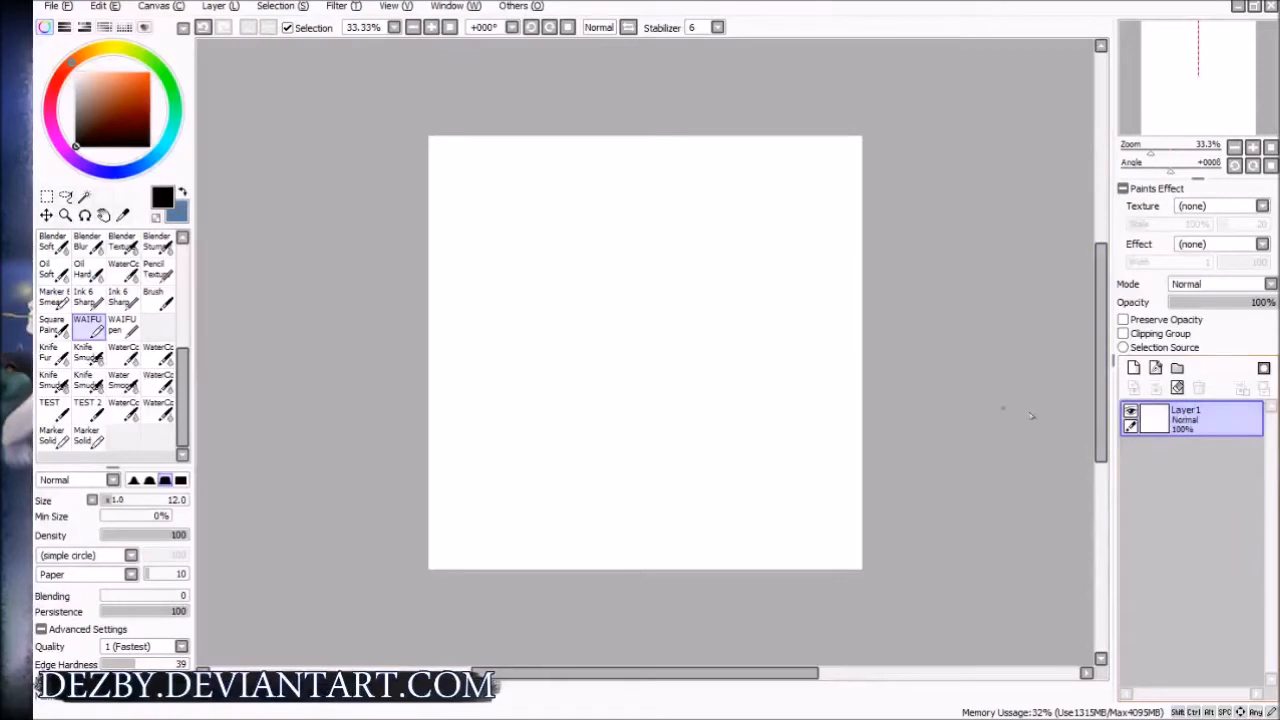
Add a new layer above Layer1 and look through the brush list to the WAIFU brush
{"action": "left_click", "coordinate": [1134, 368]}
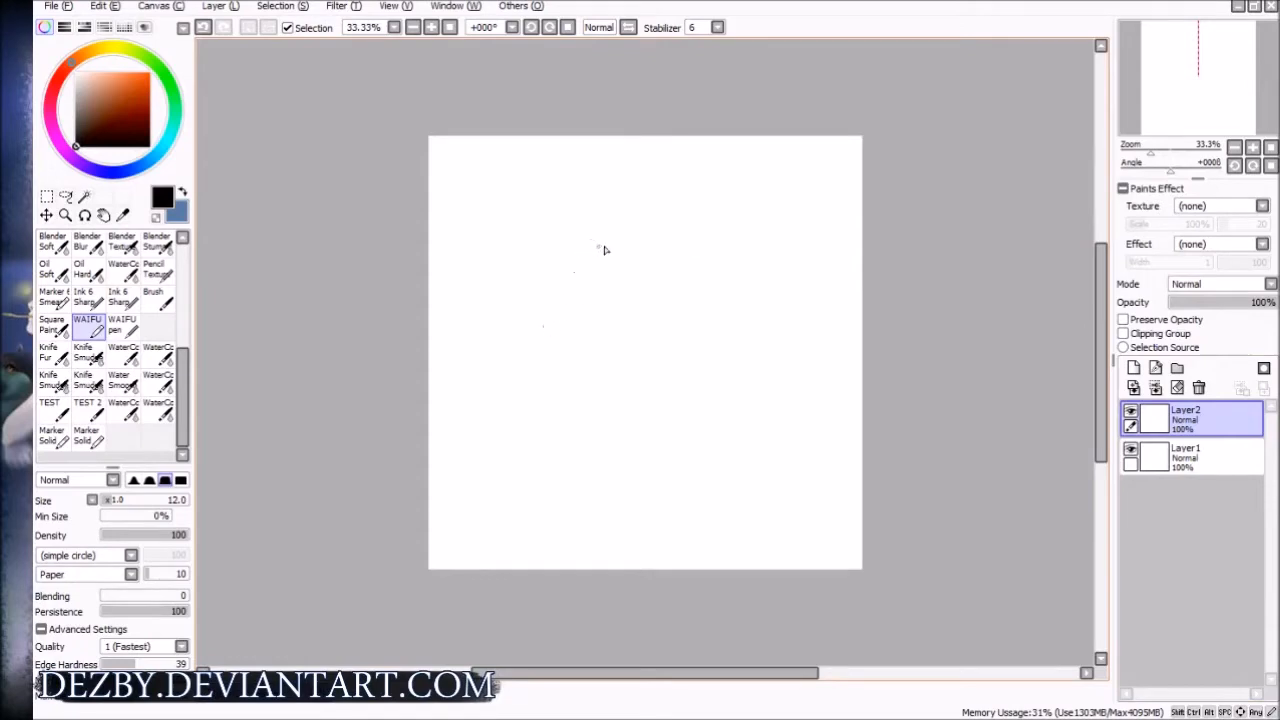
{"action": "scroll", "coordinate": [183, 378], "scroll_direction": "up", "scroll_amount": 10}
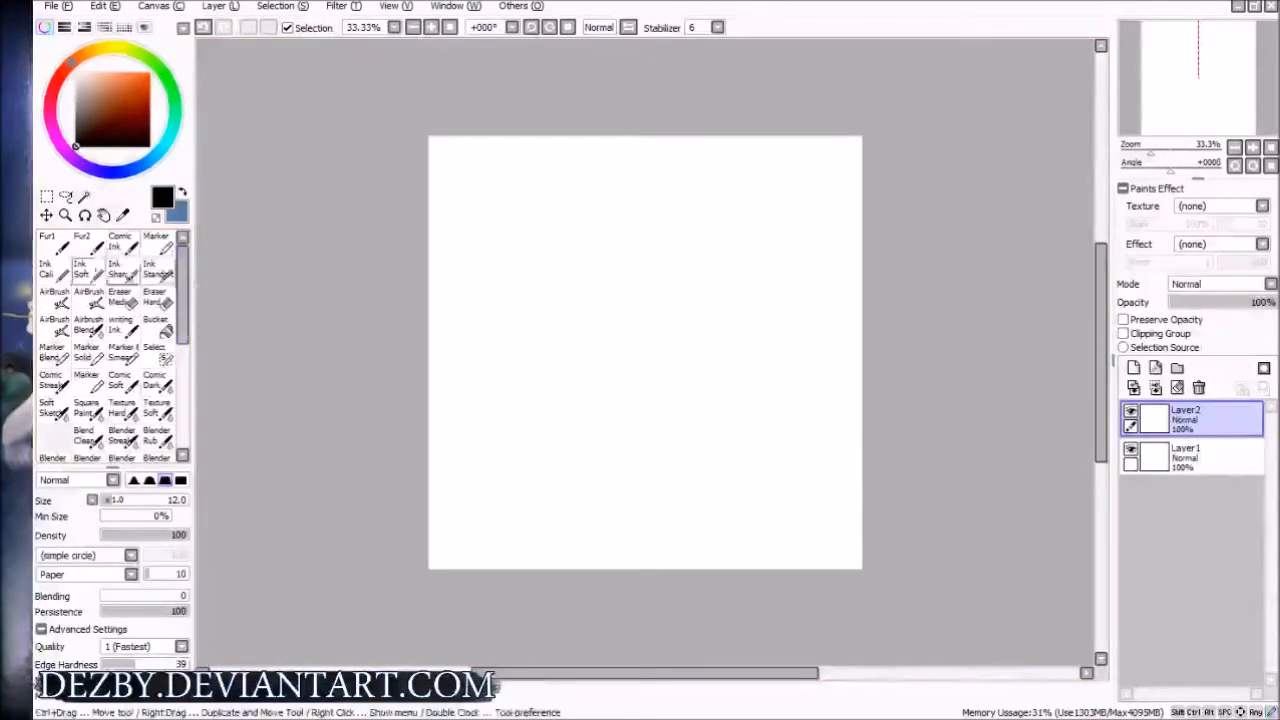
{"action": "scroll", "coordinate": [184, 285], "scroll_direction": "up", "scroll_amount": 5}
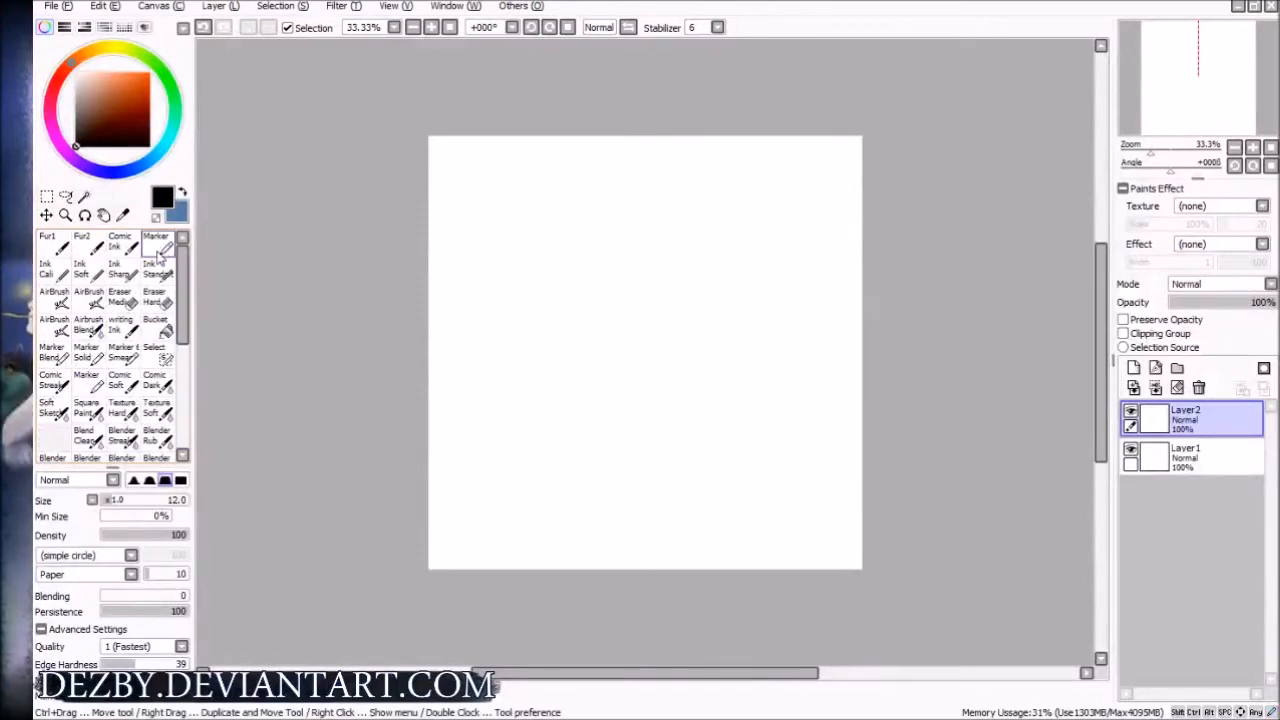
{"action": "scroll", "coordinate": [182, 285], "scroll_direction": "down", "scroll_amount": 6}
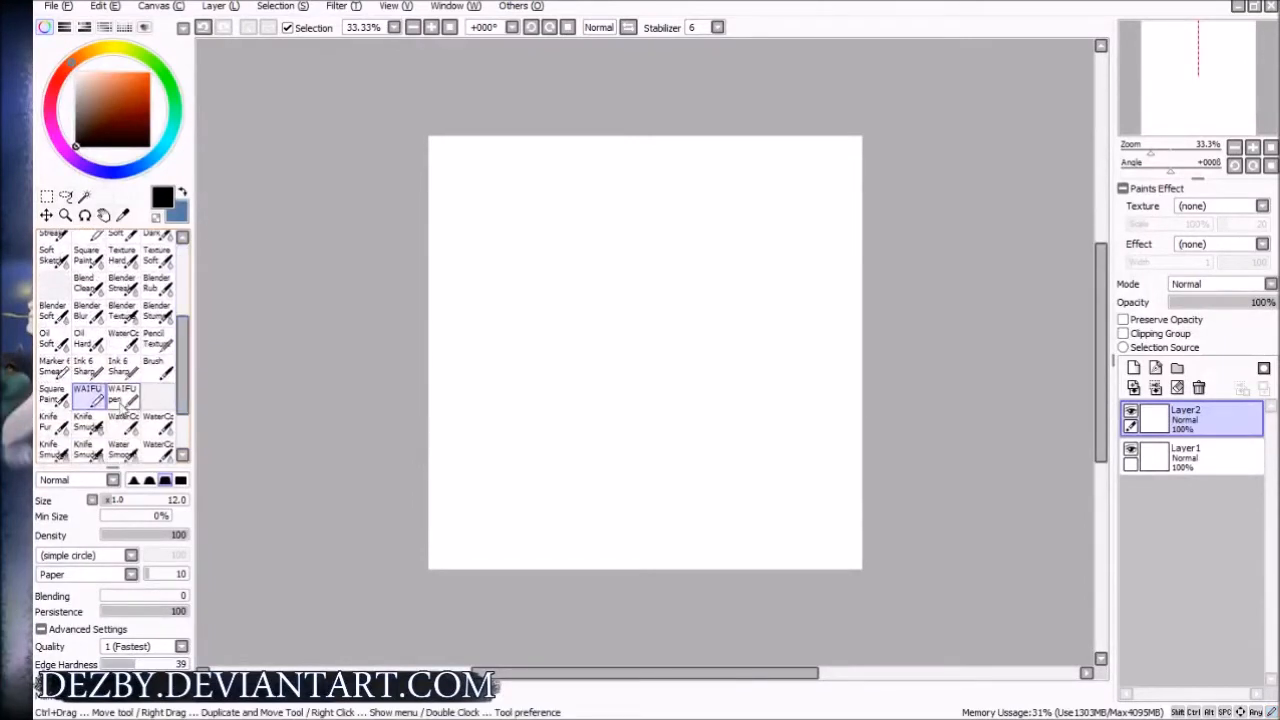
{"action": "scroll", "coordinate": [186, 395], "scroll_direction": "down", "scroll_amount": 2}
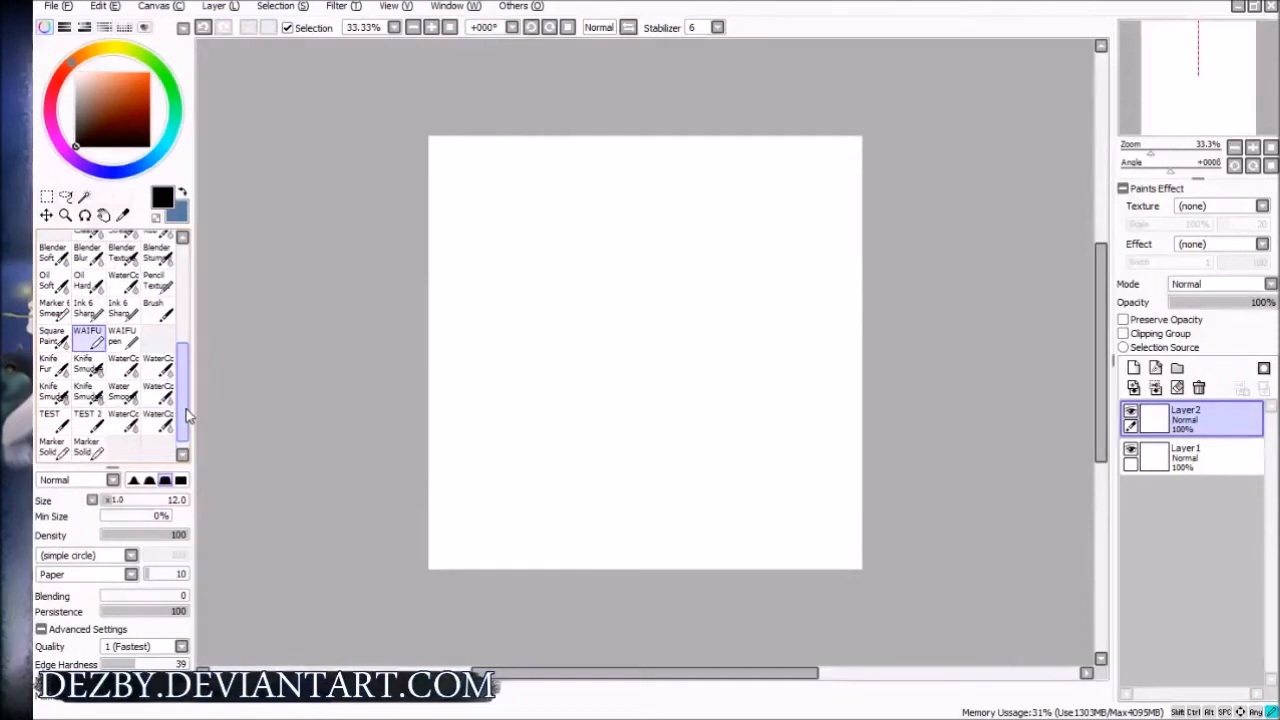
{"action": "mouse_move", "coordinate": [186, 405]}
{"action": "left_mouse_down"}
{"action": "mouse_move", "coordinate": [181, 270]}
{"action": "mouse_move", "coordinate": [184, 379]}
{"action": "left_mouse_up"}
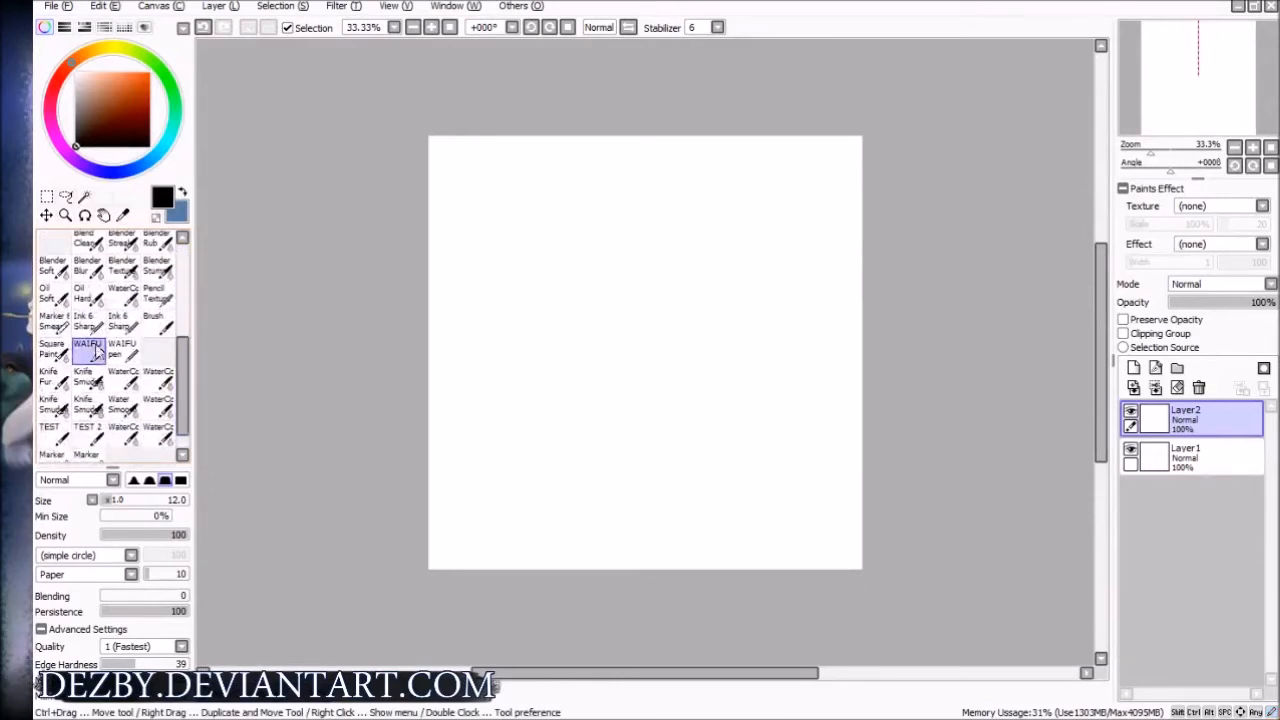
Try looping test strokes with the WAIFU brush on Layer2 and undo them
{"action": "mouse_move", "coordinate": [619, 238]}
{"action": "left_mouse_down"}
{"action": "mouse_move", "coordinate": [694, 343]}
{"action": "mouse_move", "coordinate": [702, 378]}
{"action": "left_mouse_up"}
{"action": "key", "text": "ctrl+z"}
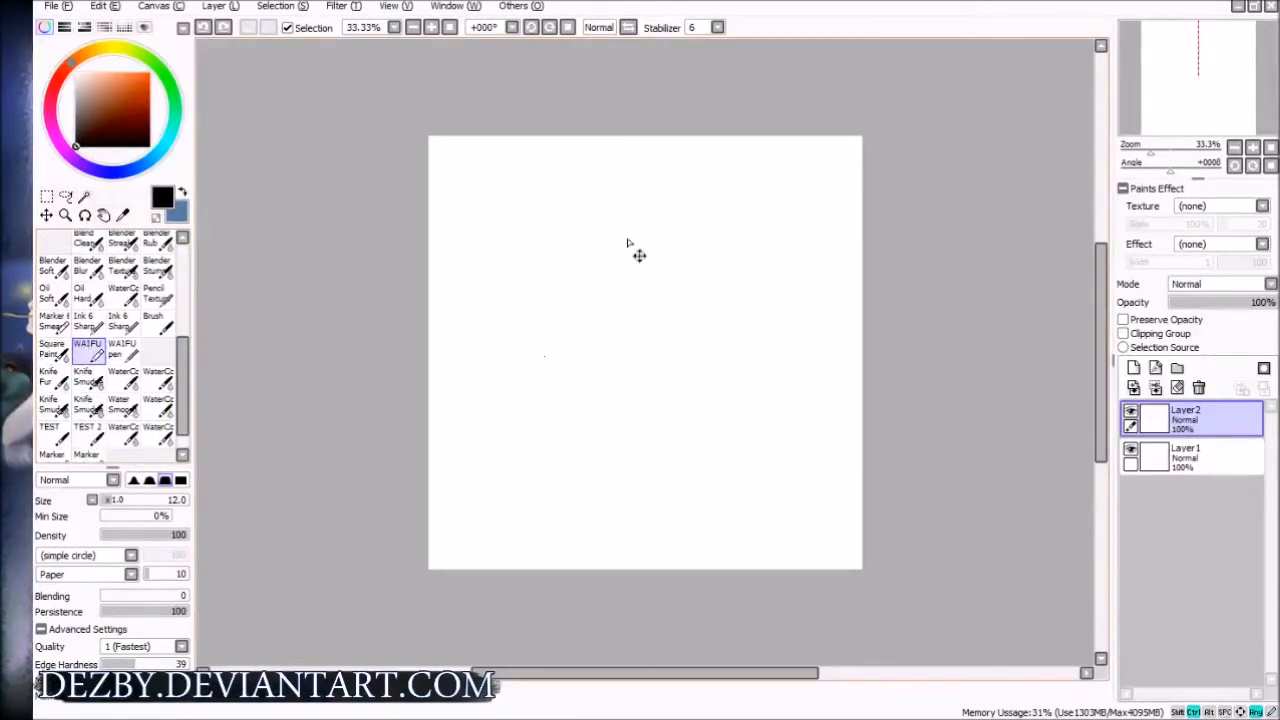
{"action": "left_click_drag", "start_coordinate": [620, 208], "coordinate": [672, 420]}
{"action": "mouse_move", "coordinate": [785, 341]}
{"action": "left_mouse_down"}
{"action": "mouse_move", "coordinate": [579, 398]}
{"action": "mouse_move", "coordinate": [629, 368]}
{"action": "mouse_move", "coordinate": [703, 274]}
{"action": "left_mouse_up"}
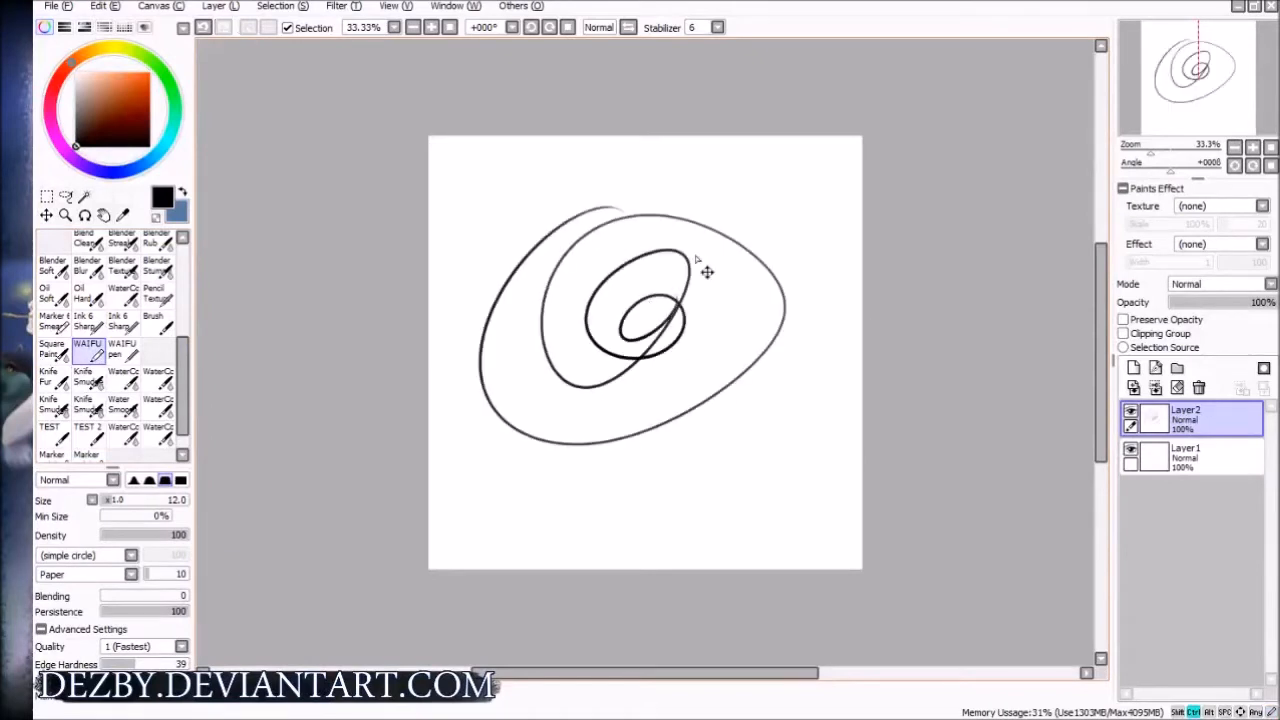
{"action": "key", "text": "ctrl+z"}
{"action": "mouse_move", "coordinate": [533, 295]}
{"action": "left_mouse_down"}
{"action": "mouse_move", "coordinate": [573, 412]}
{"action": "mouse_move", "coordinate": [655, 334]}
{"action": "left_mouse_up"}
{"action": "key", "text": "ctrl+z"}
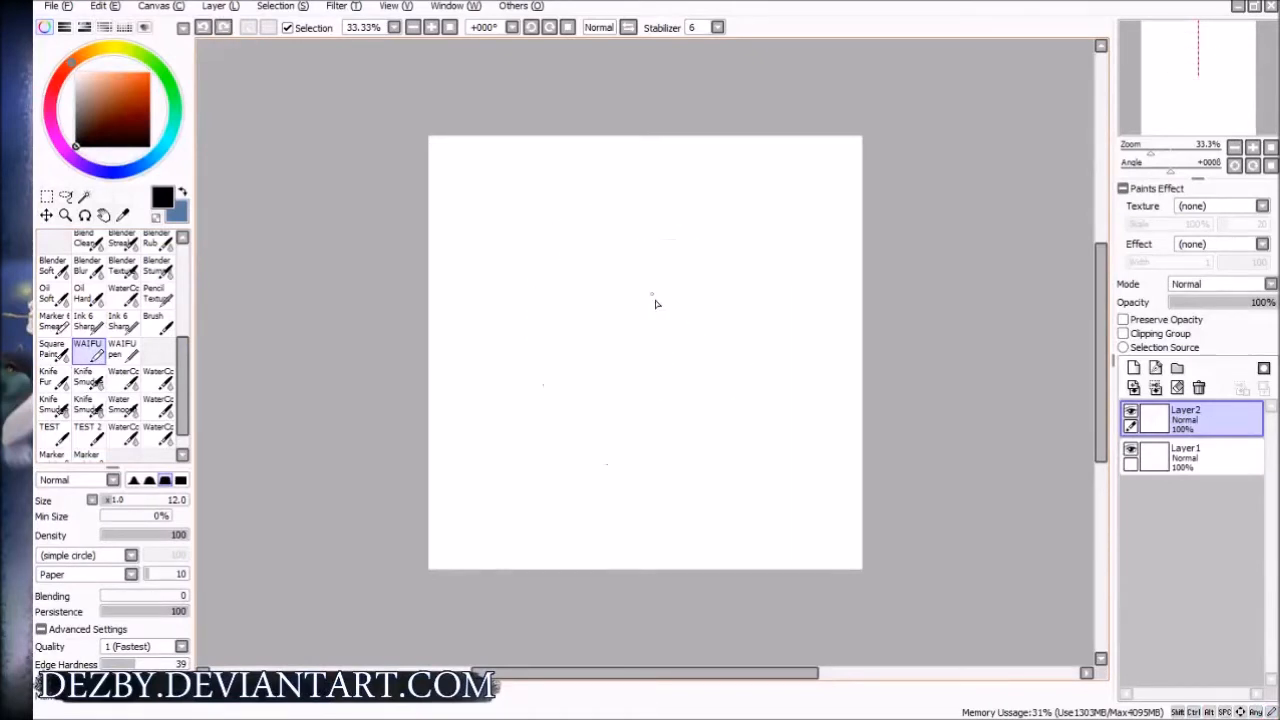
Look through the brush list, reselect the WAIFU brush, and try one more test stroke
{"action": "left_click_drag", "start_coordinate": [183, 363], "coordinate": [182, 255]}
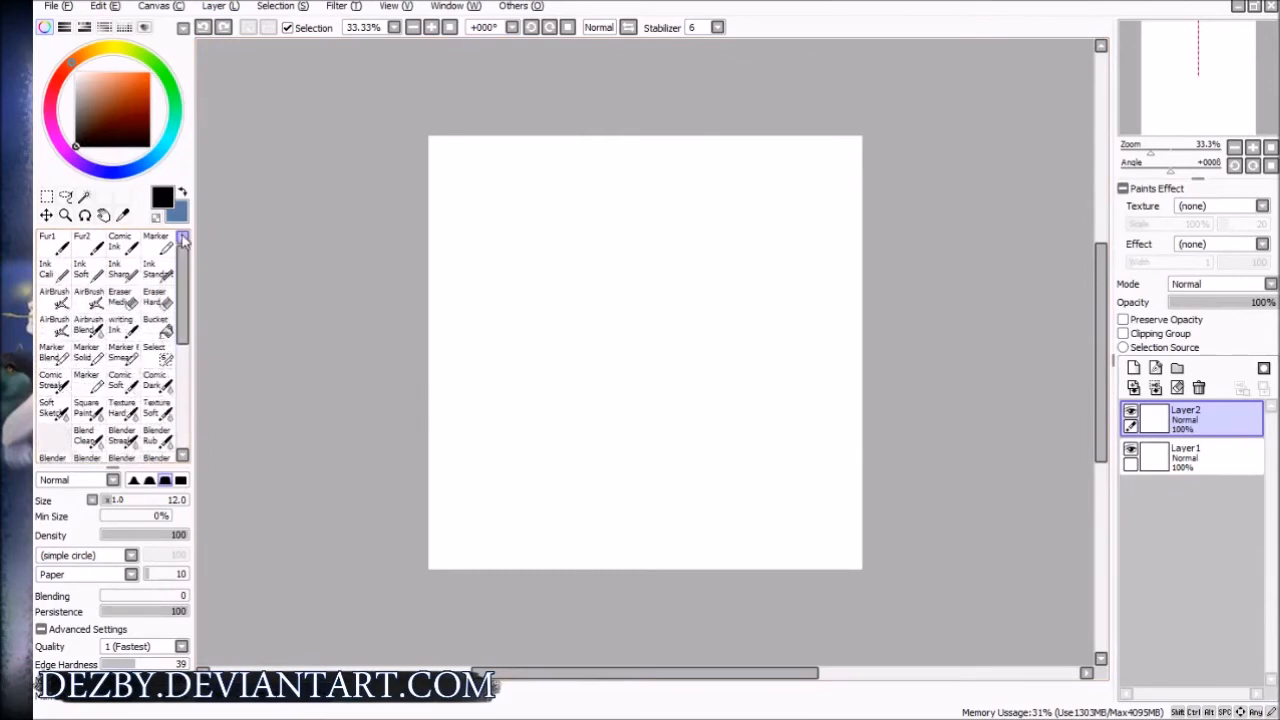
{"action": "scroll", "coordinate": [110, 350], "scroll_direction": "down", "scroll_amount": 6}
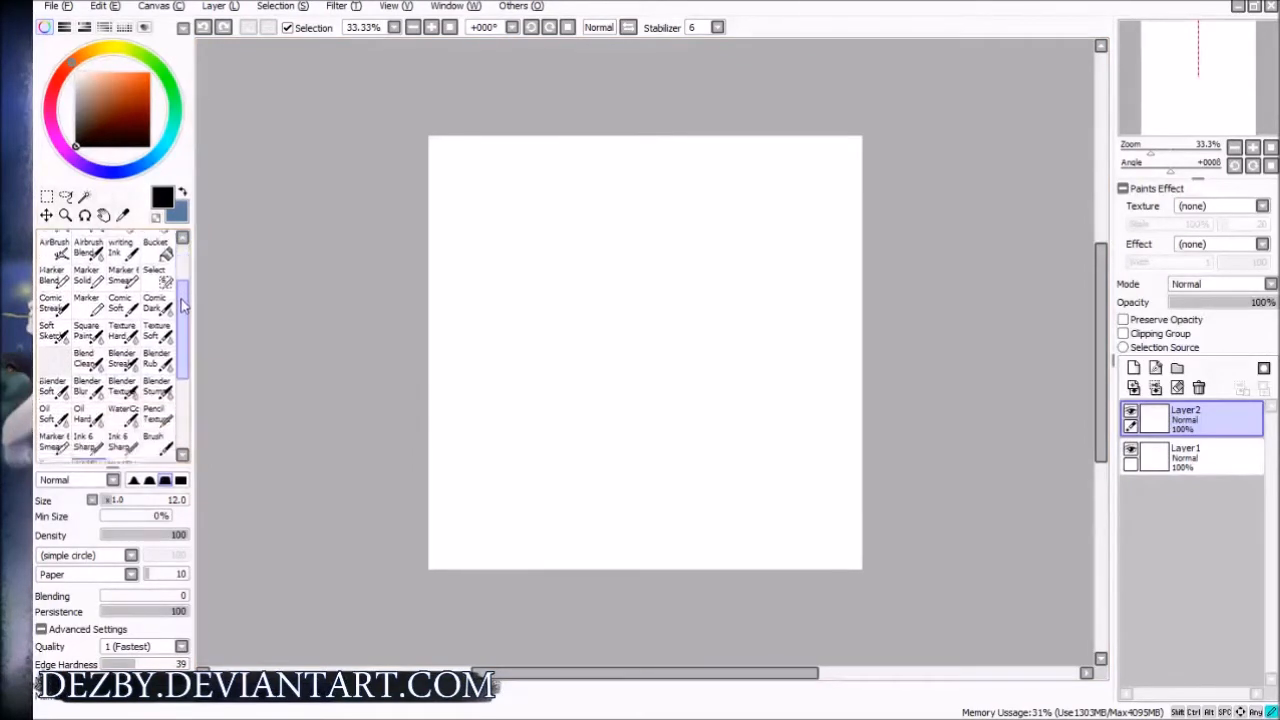
{"action": "left_click", "coordinate": [90, 377]}
{"action": "mouse_move", "coordinate": [581, 229]}
{"action": "left_mouse_down"}
{"action": "mouse_move", "coordinate": [615, 408]}
{"action": "mouse_move", "coordinate": [553, 277]}
{"action": "mouse_move", "coordinate": [591, 315]}
{"action": "mouse_move", "coordinate": [666, 297]}
{"action": "left_mouse_up"}
{"action": "key", "text": "ctrl+z"}
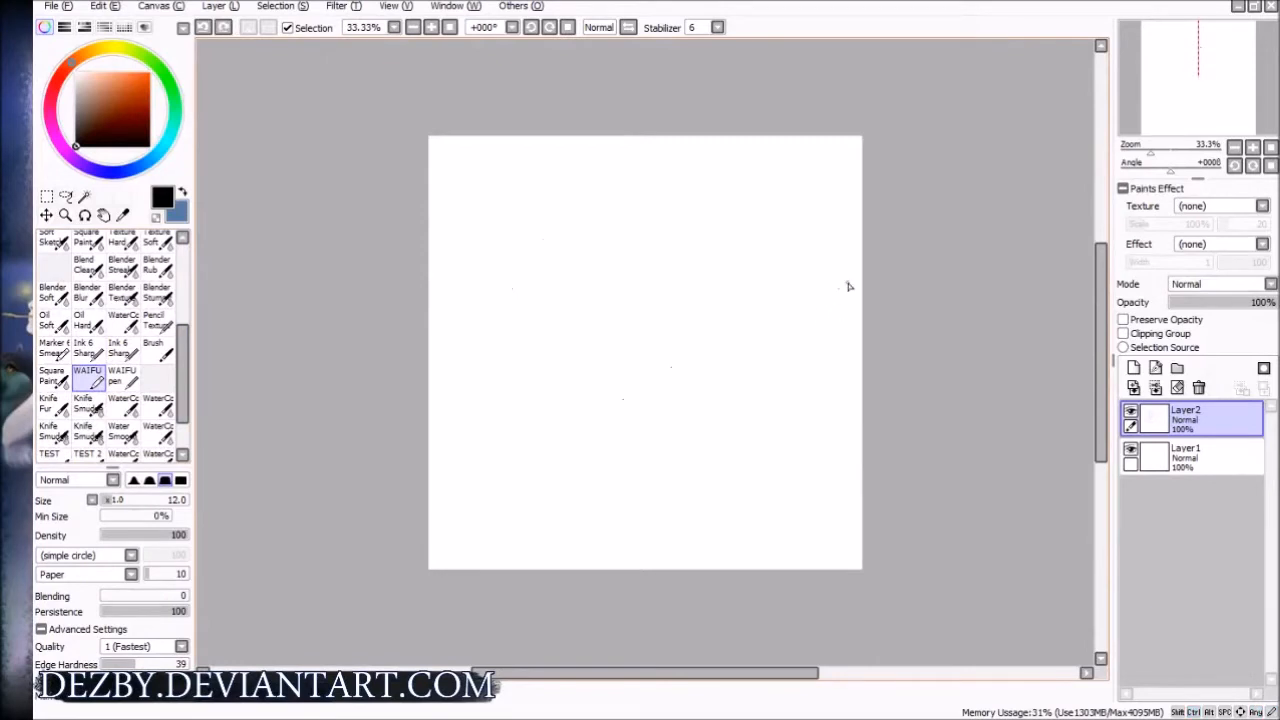
Set the WAIFU brush size to 16 and sketch a frowning character's head with spiky hair and neck on Layer2
{"action": "mouse_move", "coordinate": [665, 259]}
{"action": "left_mouse_down"}
{"action": "mouse_move", "coordinate": [714, 263]}
{"action": "mouse_move", "coordinate": [677, 266]}
{"action": "mouse_move", "coordinate": [684, 417]}
{"action": "left_mouse_up"}
{"action": "key", "text": "ctrl+z"}
{"action": "key", "text": "bracketright"}
{"action": "key", "text": "ctrl+z"}
{"action": "mouse_move", "coordinate": [678, 270]}
{"action": "left_mouse_down"}
{"action": "mouse_move", "coordinate": [663, 371]}
{"action": "mouse_move", "coordinate": [595, 420]}
{"action": "left_mouse_up"}
{"action": "key", "text": "ctrl+z"}
{"action": "mouse_move", "coordinate": [611, 246]}
{"action": "left_mouse_down"}
{"action": "mouse_move", "coordinate": [587, 337]}
{"action": "mouse_move", "coordinate": [545, 258]}
{"action": "mouse_move", "coordinate": [581, 284]}
{"action": "mouse_move", "coordinate": [640, 267]}
{"action": "left_mouse_up"}
{"action": "key", "text": "ctrl+z"}
{"action": "mouse_move", "coordinate": [612, 398]}
{"action": "left_mouse_down"}
{"action": "mouse_move", "coordinate": [680, 254]}
{"action": "mouse_move", "coordinate": [626, 289]}
{"action": "mouse_move", "coordinate": [598, 374]}
{"action": "left_mouse_up"}
{"action": "key", "text": "ctrl+z"}
{"action": "mouse_move", "coordinate": [557, 320]}
{"action": "left_mouse_down"}
{"action": "mouse_move", "coordinate": [677, 294]}
{"action": "mouse_move", "coordinate": [566, 296]}
{"action": "left_mouse_up"}
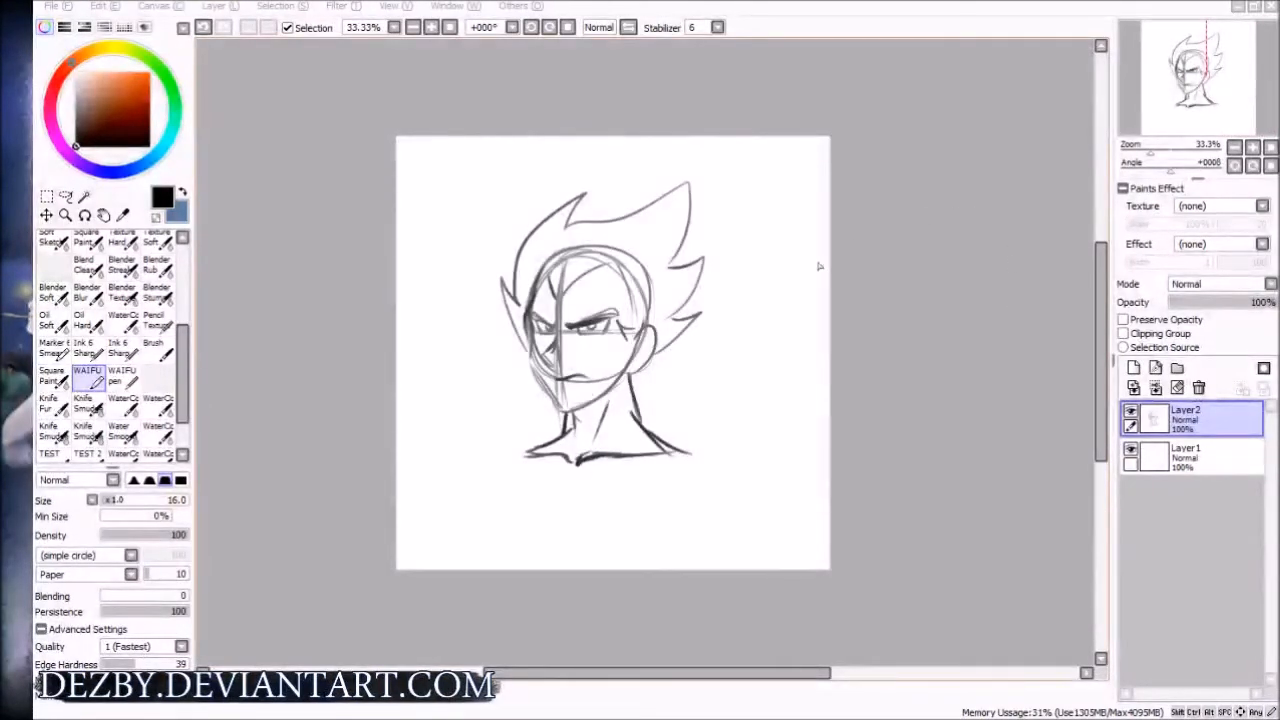
Hide and show Layer2 to check that it holds the character sketch
{"action": "mouse_move", "coordinate": [708, 319]}
{"action": "left_mouse_down"}
{"action": "mouse_move", "coordinate": [760, 336]}
{"action": "mouse_move", "coordinate": [766, 353]}
{"action": "left_mouse_up"}
{"action": "key", "text": "ctrl+z"}
{"action": "left_click_drag", "start_coordinate": [692, 334], "coordinate": [729, 348]}
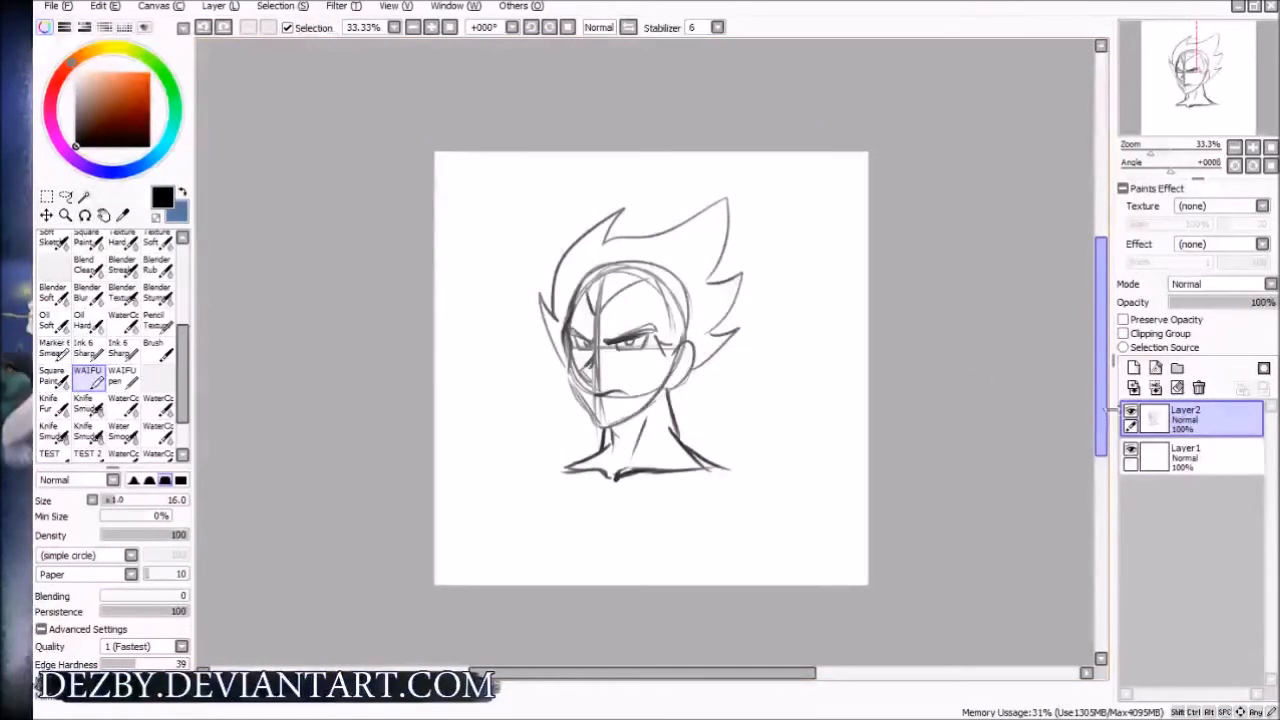
{"action": "left_click", "coordinate": [1131, 411]}
{"action": "left_click", "coordinate": [1131, 411]}
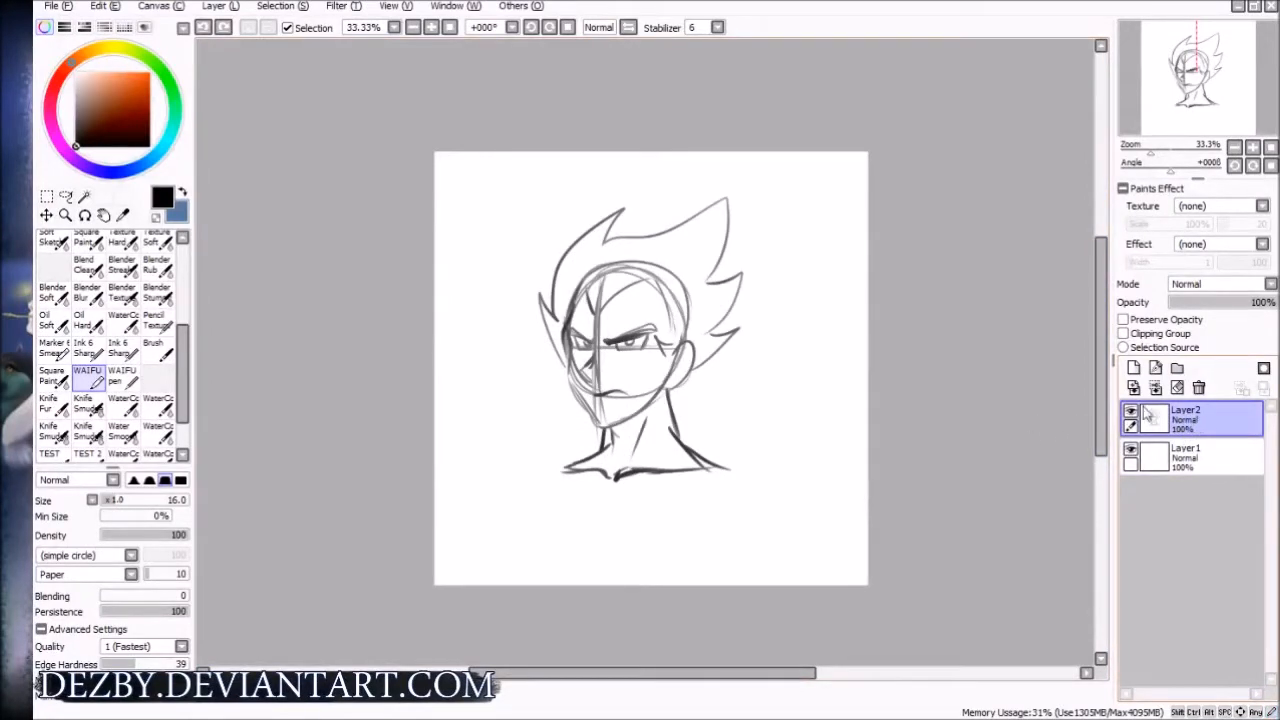
Try Layer2 at 70% opacity, restore it to 100%, and lower it to 50%
{"action": "mouse_move", "coordinate": [1249, 307]}
{"action": "left_mouse_down"}
{"action": "mouse_move", "coordinate": [1236, 309]}
{"action": "mouse_move", "coordinate": [1261, 316]}
{"action": "left_mouse_up"}
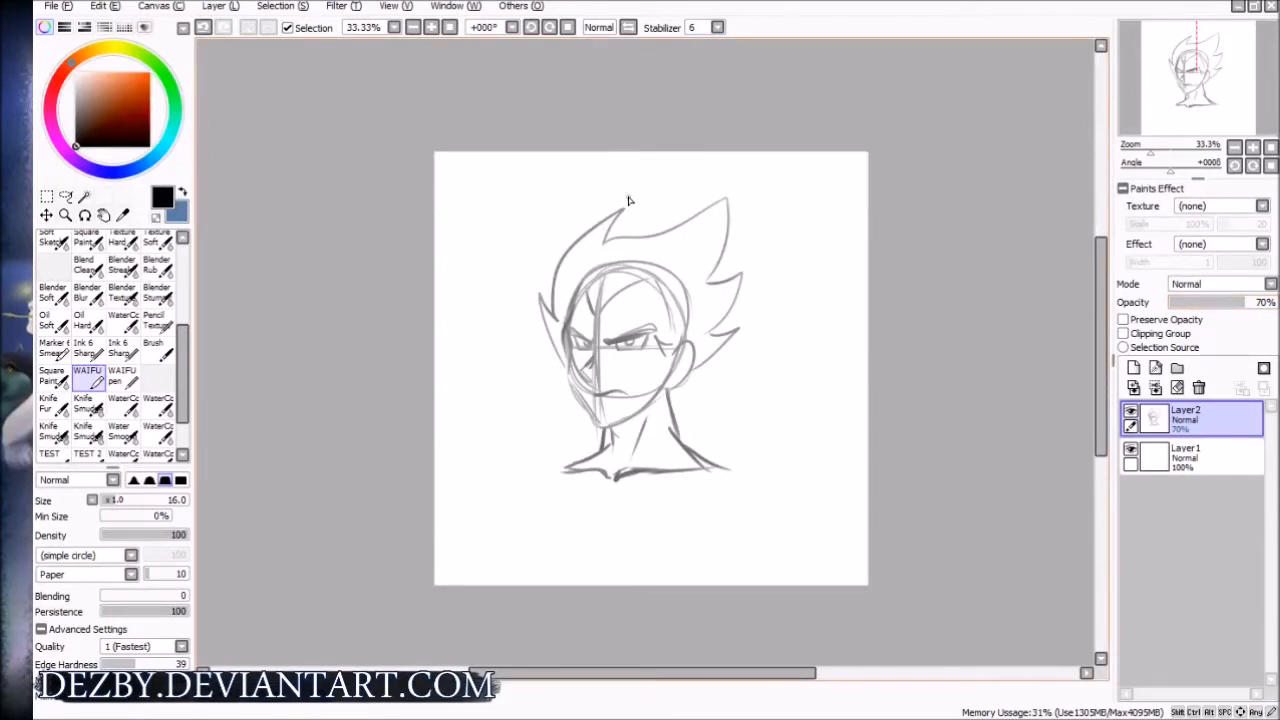
{"action": "left_click_drag", "start_coordinate": [1240, 299], "coordinate": [1272, 302]}
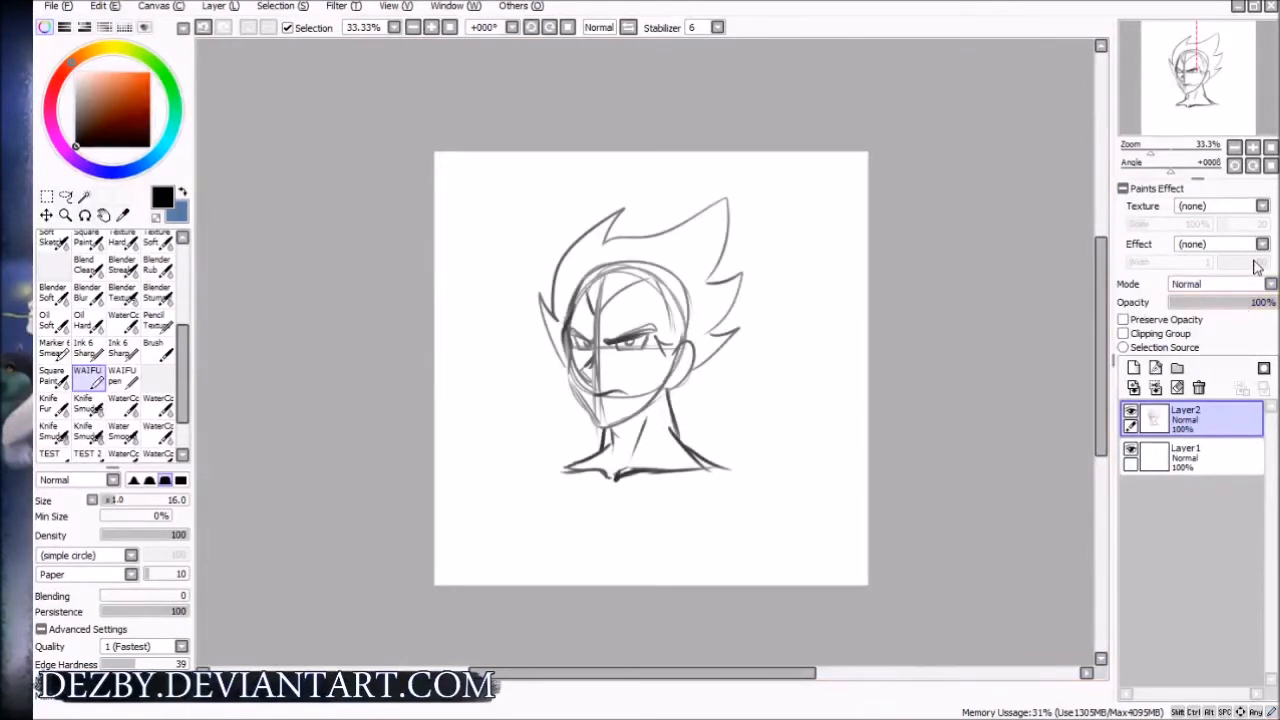
{"action": "left_click", "coordinate": [1253, 303]}
{"action": "mouse_move", "coordinate": [1253, 307]}
{"action": "left_mouse_down"}
{"action": "mouse_move", "coordinate": [1195, 312]}
{"action": "mouse_move", "coordinate": [1250, 312]}
{"action": "mouse_move", "coordinate": [1208, 314]}
{"action": "mouse_move", "coordinate": [1222, 318]}
{"action": "left_mouse_up"}
Add a new layer beneath Layer2 and scribble a bright orange zigzag on it across the character's head and neck
{"action": "left_click", "coordinate": [1133, 367]}
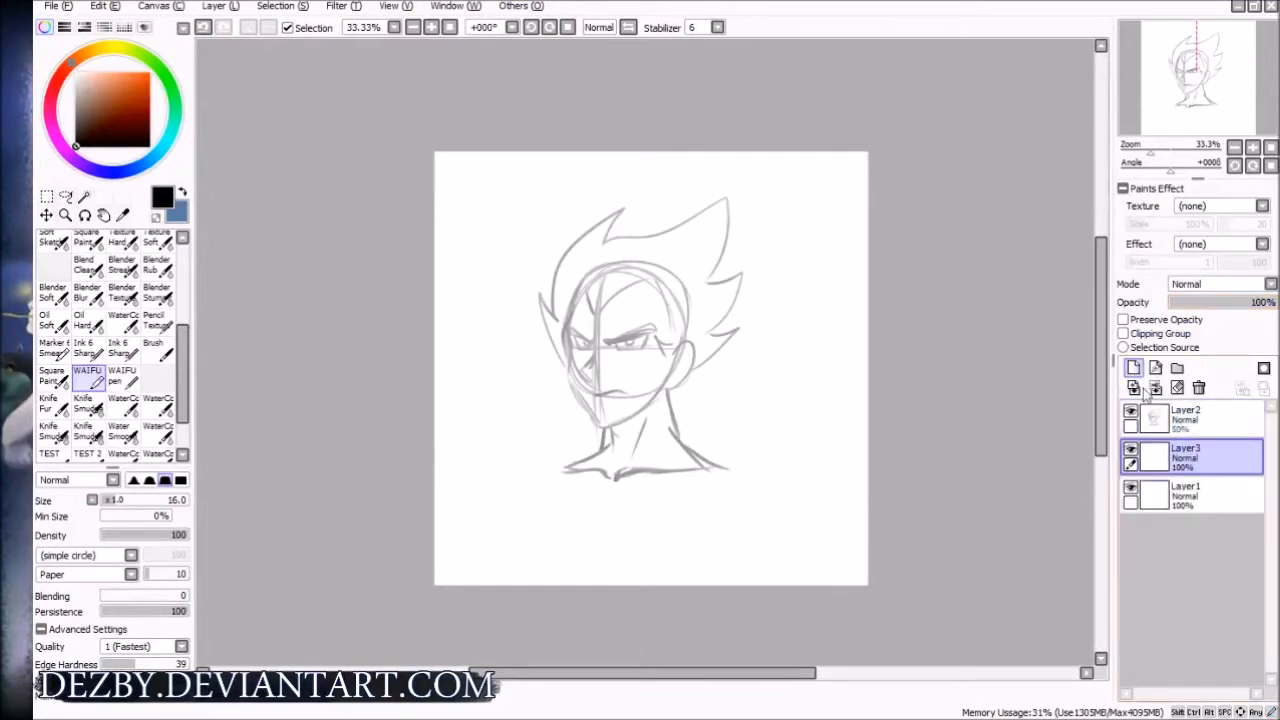
{"action": "mouse_move", "coordinate": [640, 292]}
{"action": "left_mouse_down"}
{"action": "mouse_move", "coordinate": [505, 345]}
{"action": "mouse_move", "coordinate": [555, 463]}
{"action": "left_mouse_up"}
{"action": "key", "text": "ctrl+z"}
{"action": "left_click", "coordinate": [133, 90]}
{"action": "mouse_move", "coordinate": [708, 290]}
{"action": "left_mouse_down"}
{"action": "mouse_move", "coordinate": [575, 388]}
{"action": "mouse_move", "coordinate": [655, 475]}
{"action": "left_mouse_up"}
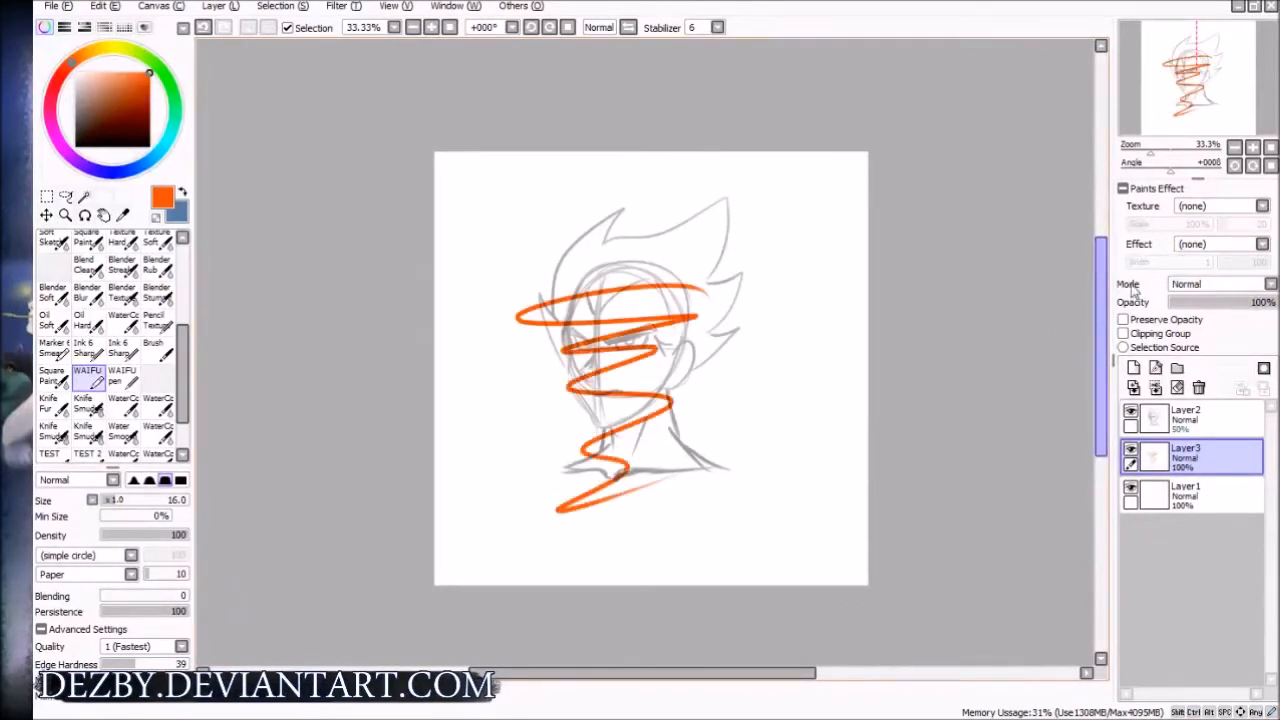
{"action": "scroll", "coordinate": [934, 326], "scroll_direction": "up", "scroll_amount": 1}
{"action": "left_click_drag", "start_coordinate": [672, 370], "coordinate": [800, 346]}
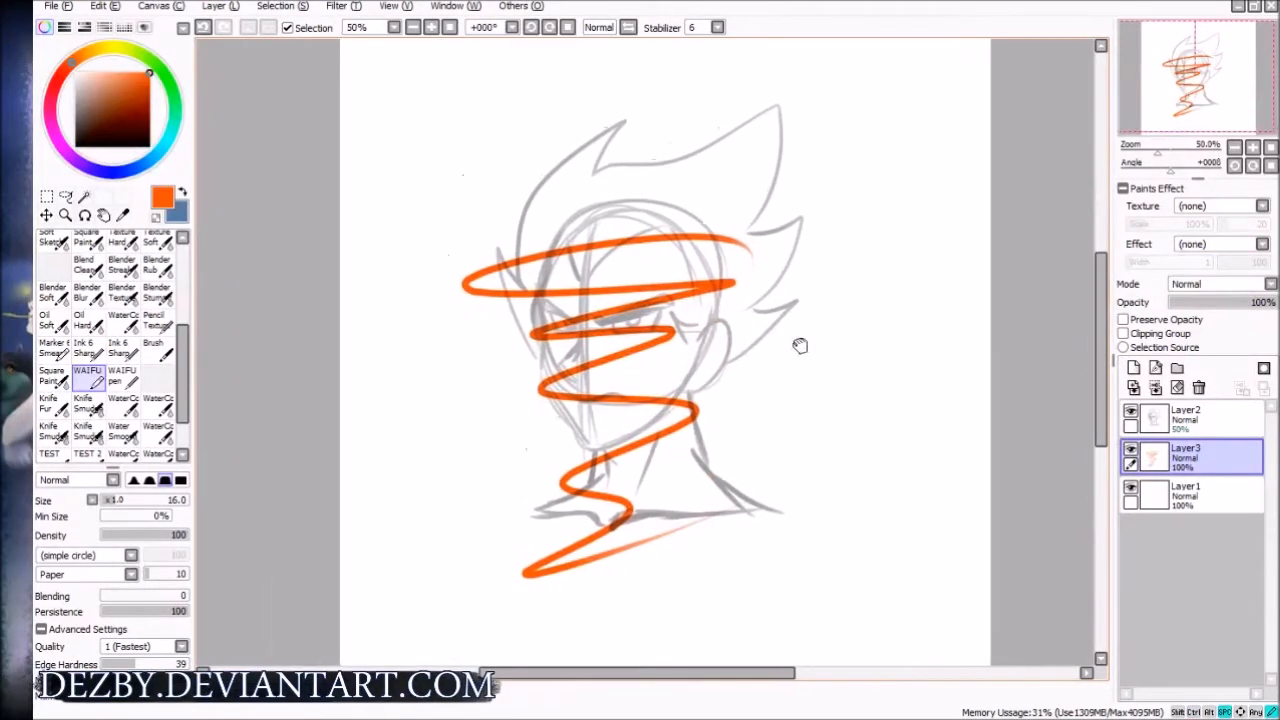
Restore Layer2's opacity to 100% and delete Layer3 with the orange scribble
{"action": "left_click", "coordinate": [1195, 422]}
{"action": "mouse_move", "coordinate": [1237, 304]}
{"action": "left_mouse_down"}
{"action": "mouse_move", "coordinate": [1268, 305]}
{"action": "mouse_move", "coordinate": [1214, 330]}
{"action": "mouse_move", "coordinate": [1268, 330]}
{"action": "left_mouse_up"}
{"action": "left_click", "coordinate": [1214, 449]}
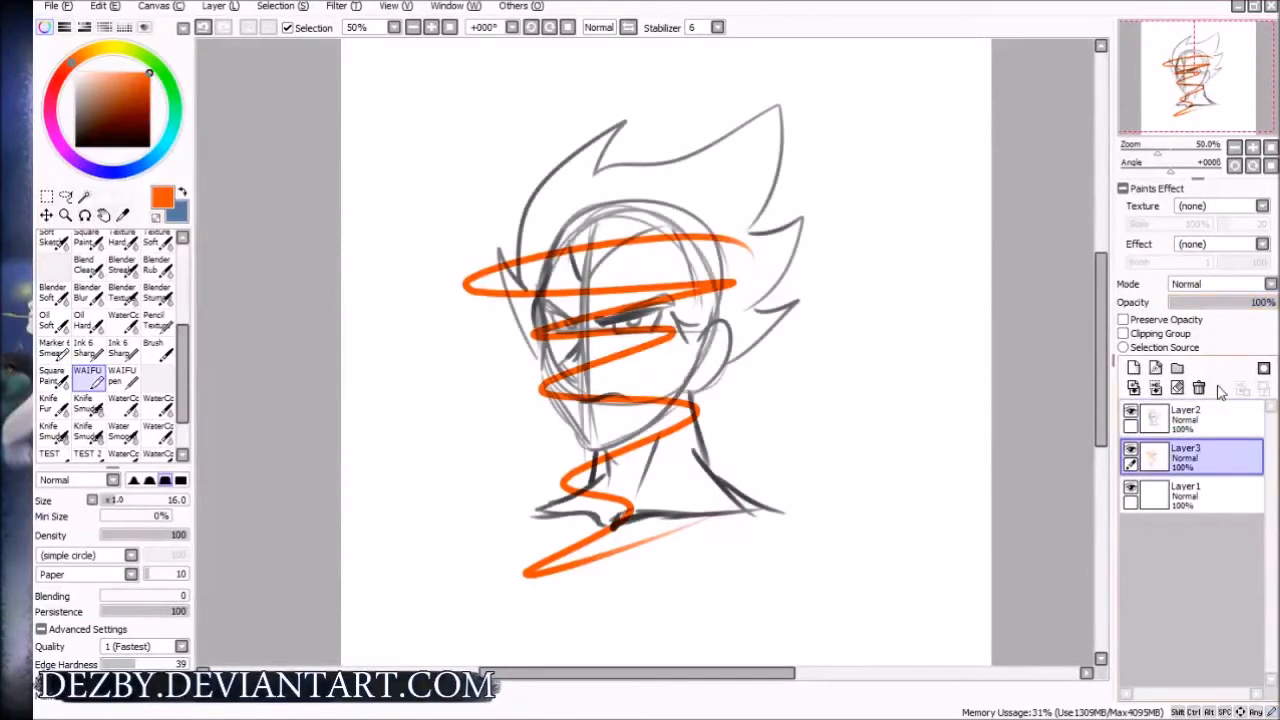
{"action": "left_click", "coordinate": [1198, 386]}
Fade the character sketch by lowering Layer2's opacity to 69%
{"action": "left_click", "coordinate": [1212, 419]}
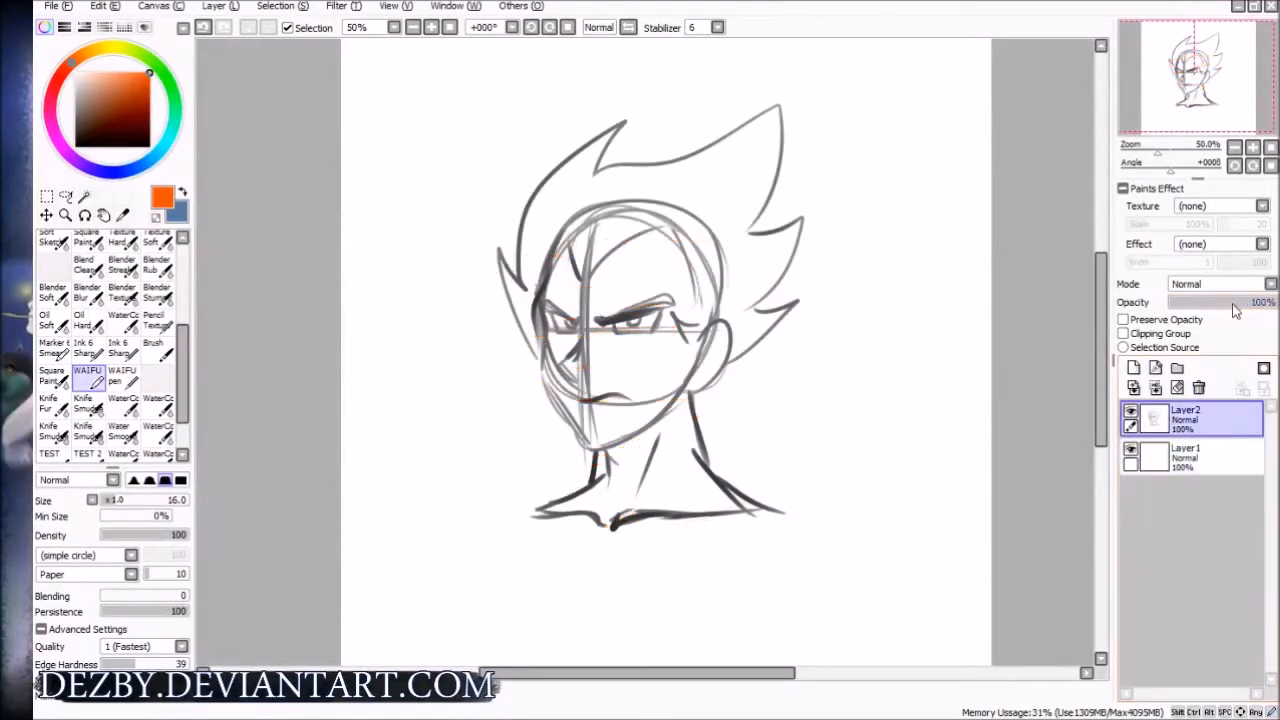
{"action": "left_click_drag", "start_coordinate": [1262, 307], "coordinate": [1172, 297]}
{"action": "left_click_drag", "start_coordinate": [682, 442], "coordinate": [645, 454]}
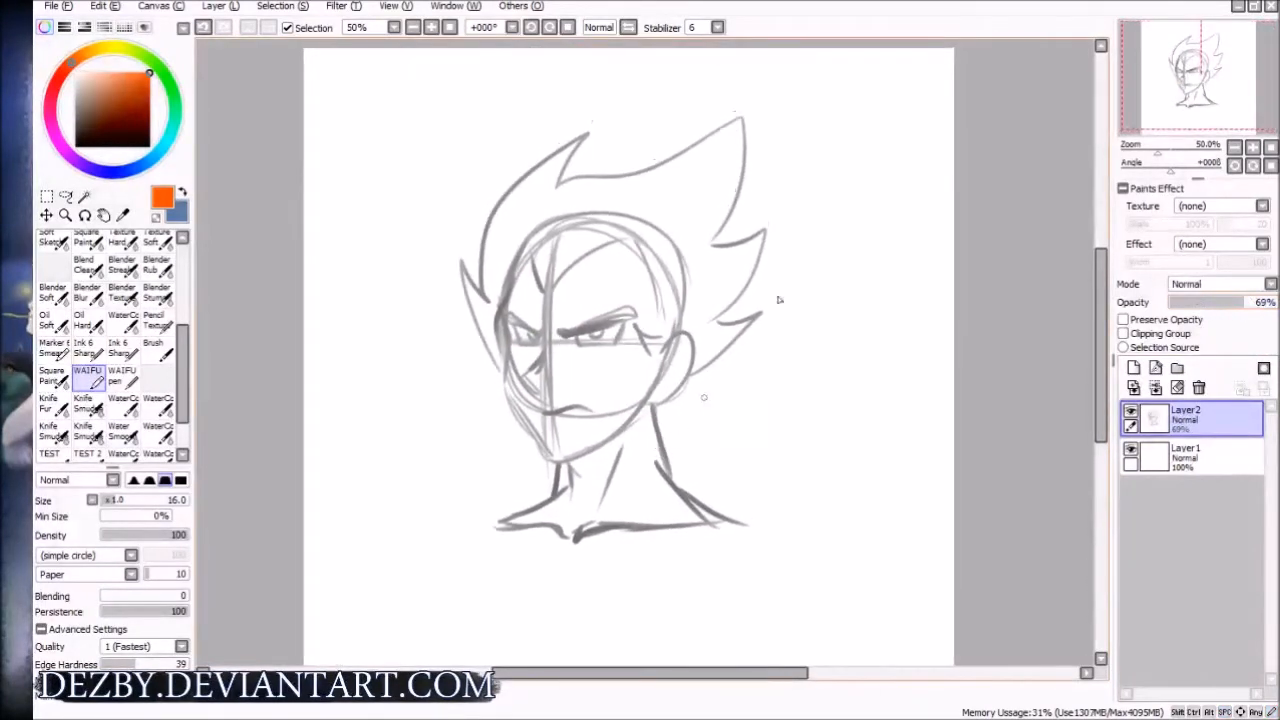
Set the brush color to black and add a new layer above Layer2
{"action": "left_click", "coordinate": [76, 146]}
{"action": "left_click", "coordinate": [1133, 367]}
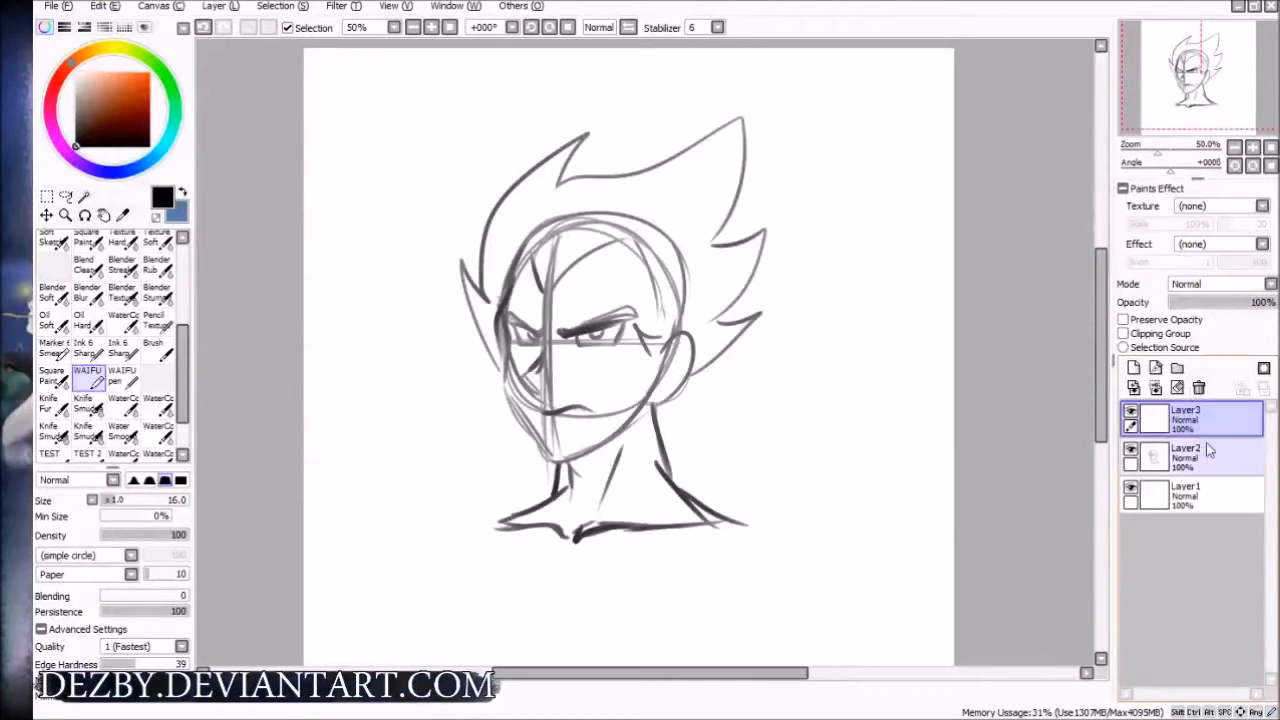
Try tracing the left contour of the face in black on Layer3 and undo the strokes
{"action": "mouse_move", "coordinate": [554, 260]}
{"action": "left_mouse_down"}
{"action": "mouse_move", "coordinate": [532, 358]}
{"action": "mouse_move", "coordinate": [508, 331]}
{"action": "mouse_move", "coordinate": [510, 382]}
{"action": "left_mouse_up"}
{"action": "key", "text": "ctrl+z"}
{"action": "key", "text": "ctrl+z"}
{"action": "mouse_move", "coordinate": [508, 292]}
{"action": "left_mouse_down"}
{"action": "mouse_move", "coordinate": [511, 400]}
{"action": "mouse_move", "coordinate": [509, 376]}
{"action": "mouse_move", "coordinate": [540, 444]}
{"action": "left_mouse_up"}
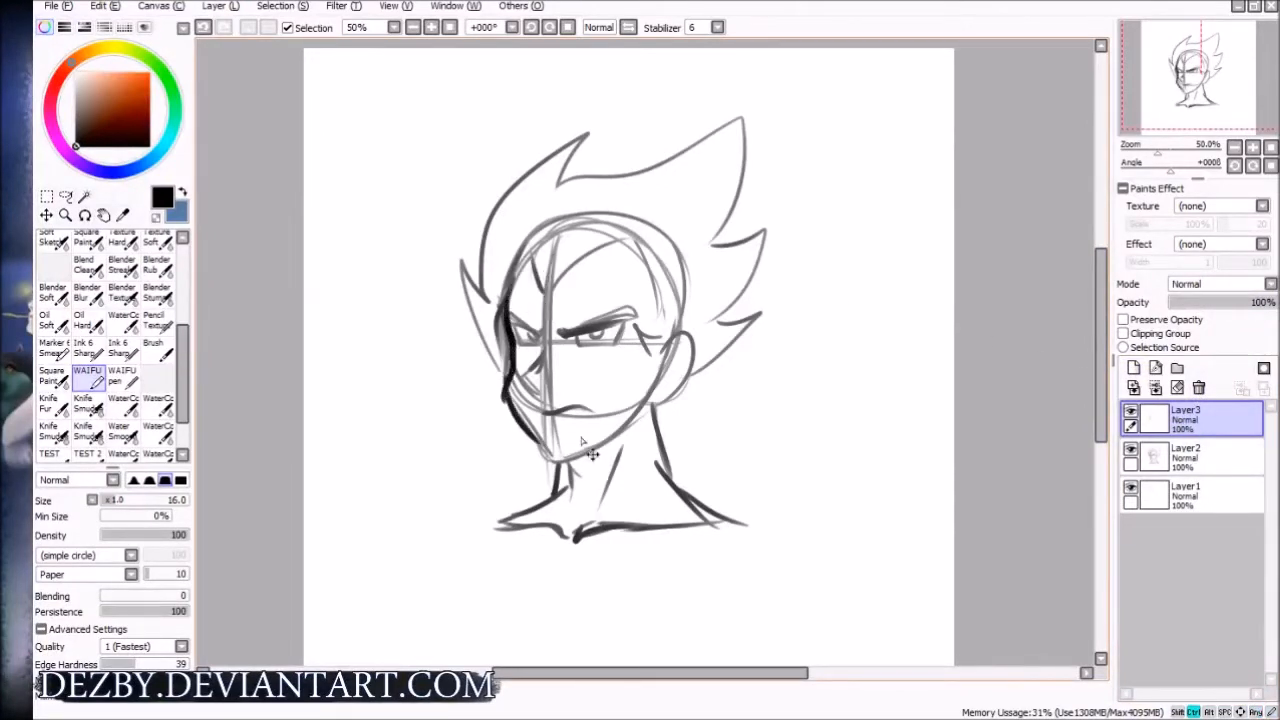
{"action": "key", "text": "ctrl+z"}
{"action": "key", "text": "ctrl+z"}
Set Layer2's opacity to 58%, return to Layer3, and undo a trial stroke across the face
{"action": "left_click", "coordinate": [1226, 458]}
{"action": "mouse_move", "coordinate": [1250, 302]}
{"action": "left_mouse_down"}
{"action": "mouse_move", "coordinate": [1212, 304]}
{"action": "mouse_move", "coordinate": [1232, 306]}
{"action": "left_mouse_up"}
{"action": "left_click", "coordinate": [1203, 417]}
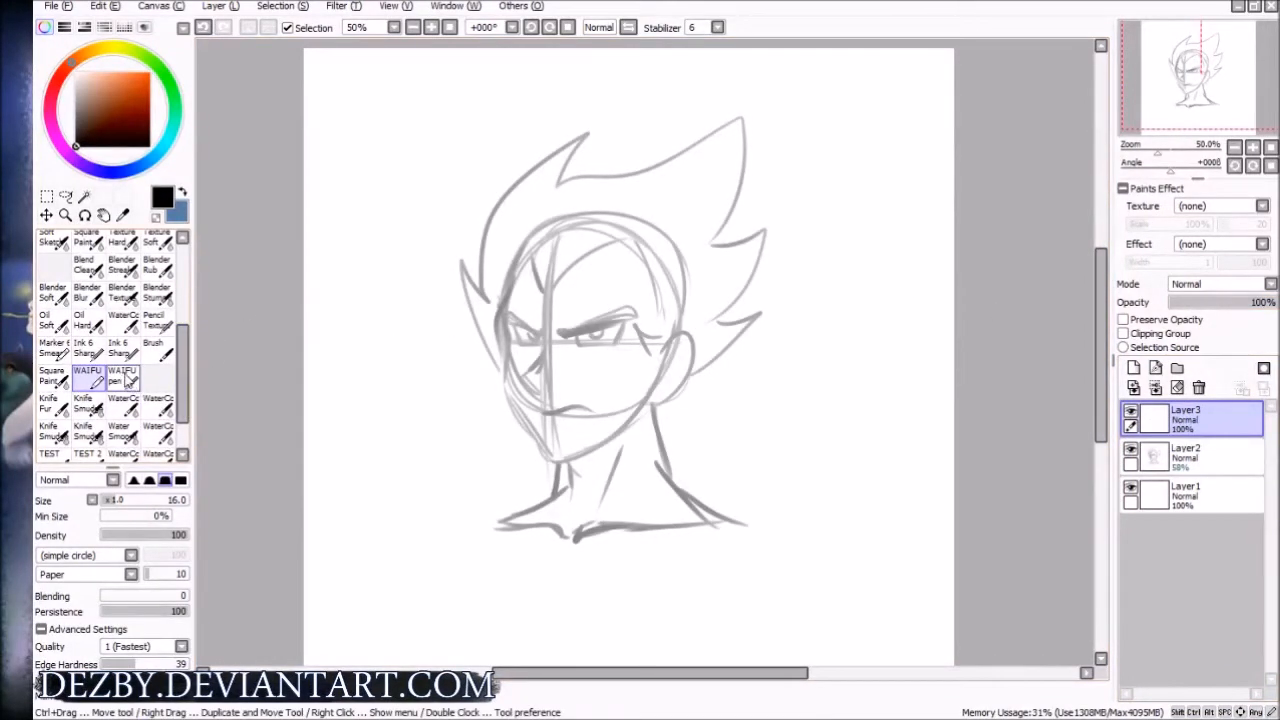
{"action": "left_click_drag", "start_coordinate": [515, 350], "coordinate": [642, 362]}
{"action": "key", "text": "ctrl+z"}
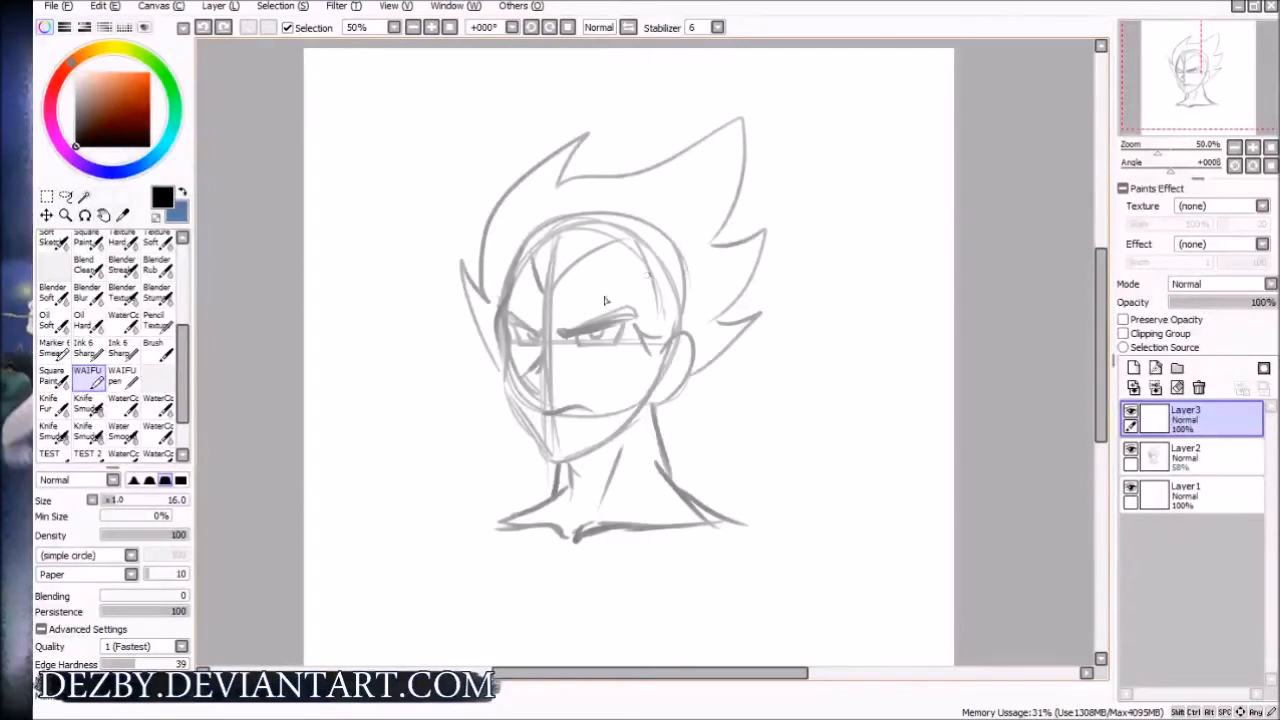
Handwrite "CTRL +" and "CTRL —" on two lines below the character sketch on Layer3
{"action": "key", "text": "space"}
{"action": "mouse_move", "coordinate": [616, 411]}
{"action": "left_mouse_down"}
{"action": "mouse_move", "coordinate": [711, 451]}
{"action": "mouse_move", "coordinate": [581, 404]}
{"action": "left_mouse_up"}
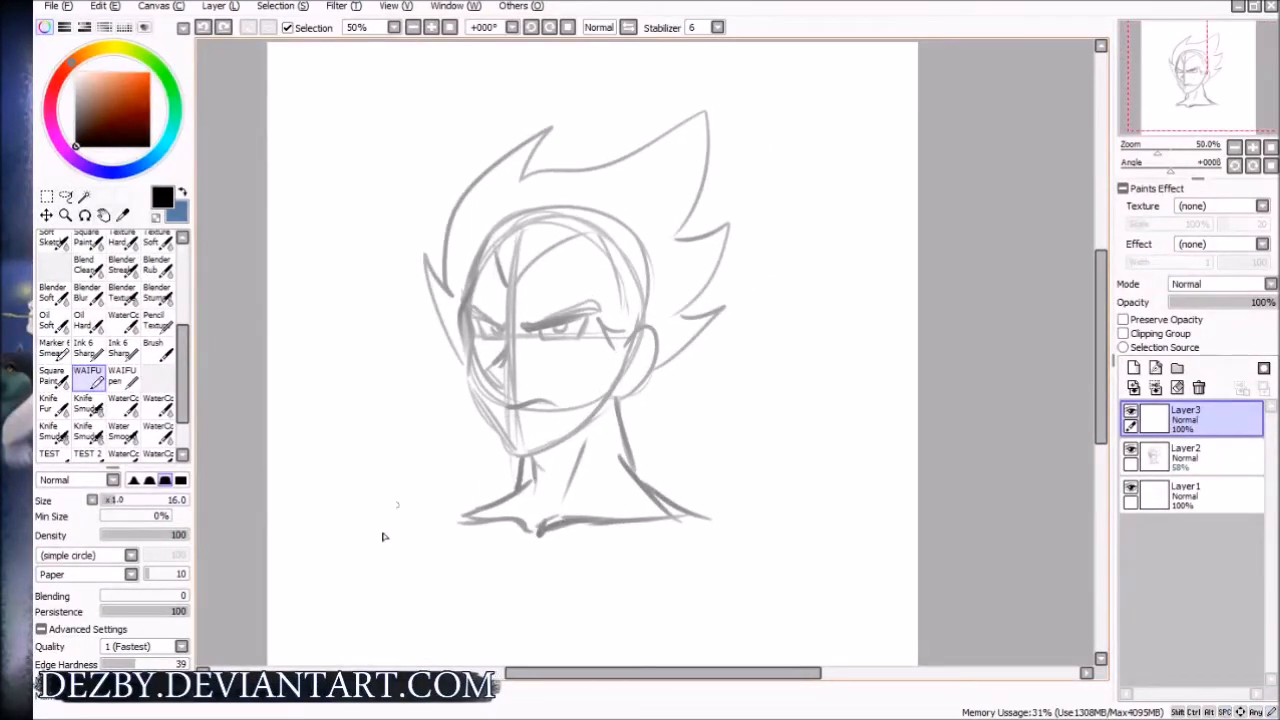
{"action": "mouse_move", "coordinate": [328, 585]}
{"action": "left_mouse_down"}
{"action": "mouse_move", "coordinate": [370, 615]}
{"action": "mouse_move", "coordinate": [376, 593]}
{"action": "mouse_move", "coordinate": [428, 600]}
{"action": "left_mouse_up"}
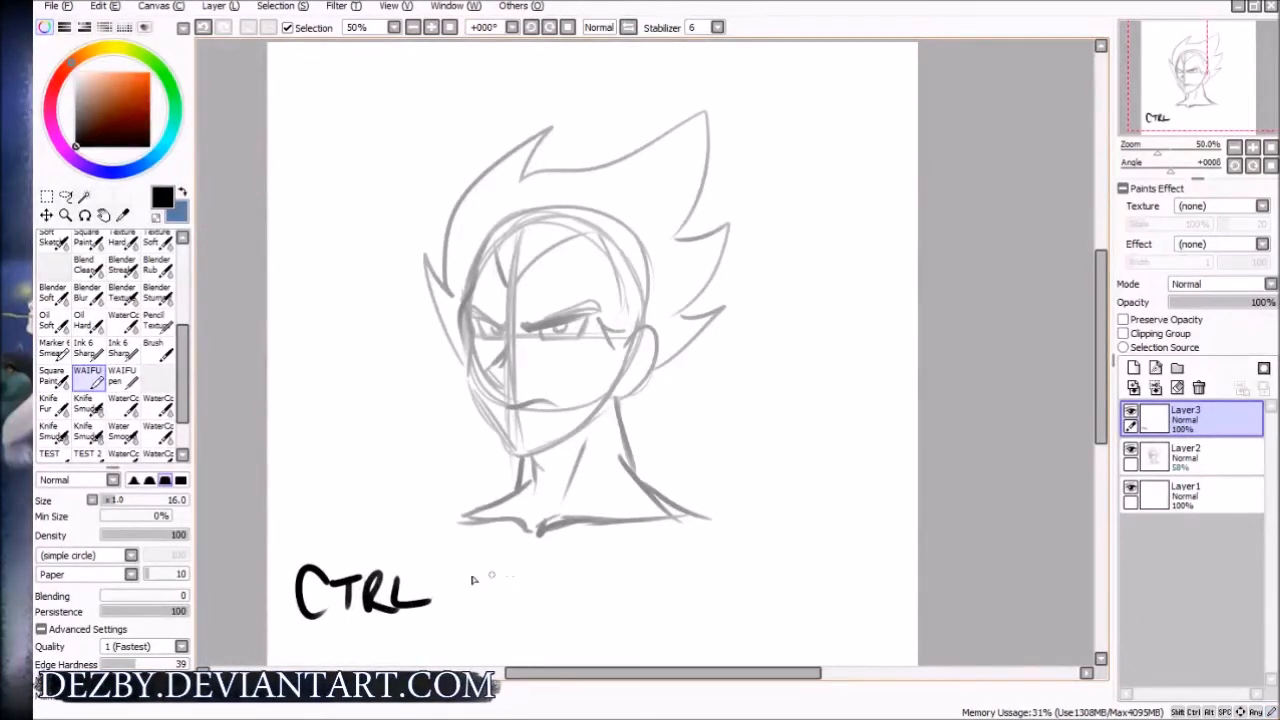
{"action": "left_click_drag", "start_coordinate": [508, 577], "coordinate": [558, 459]}
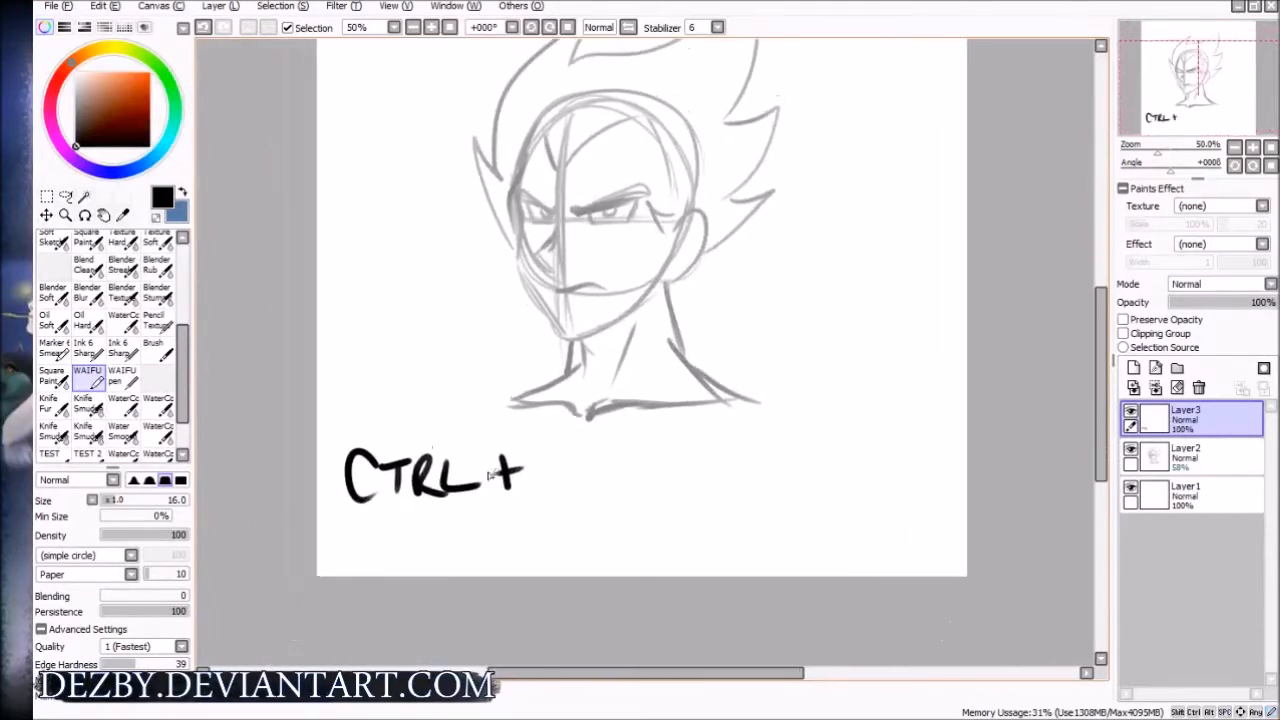
{"action": "mouse_move", "coordinate": [368, 516]}
{"action": "left_mouse_down"}
{"action": "mouse_move", "coordinate": [366, 556]}
{"action": "mouse_move", "coordinate": [404, 518]}
{"action": "left_mouse_up"}
{"action": "mouse_move", "coordinate": [386, 522]}
{"action": "left_mouse_down"}
{"action": "mouse_move", "coordinate": [386, 554]}
{"action": "mouse_move", "coordinate": [400, 555]}
{"action": "left_mouse_up"}
{"action": "mouse_move", "coordinate": [402, 522]}
{"action": "left_mouse_down"}
{"action": "mouse_move", "coordinate": [424, 550]}
{"action": "mouse_move", "coordinate": [478, 550]}
{"action": "left_mouse_up"}
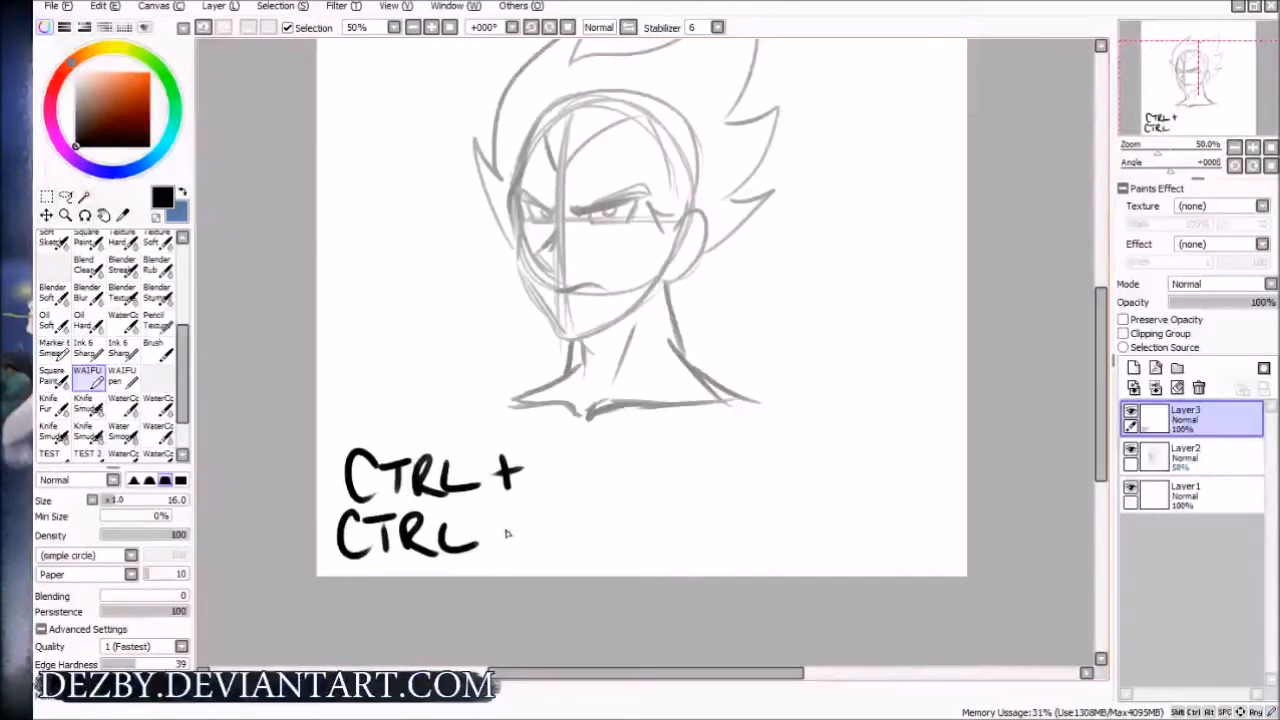
{"action": "left_click_drag", "start_coordinate": [505, 528], "coordinate": [615, 535]}
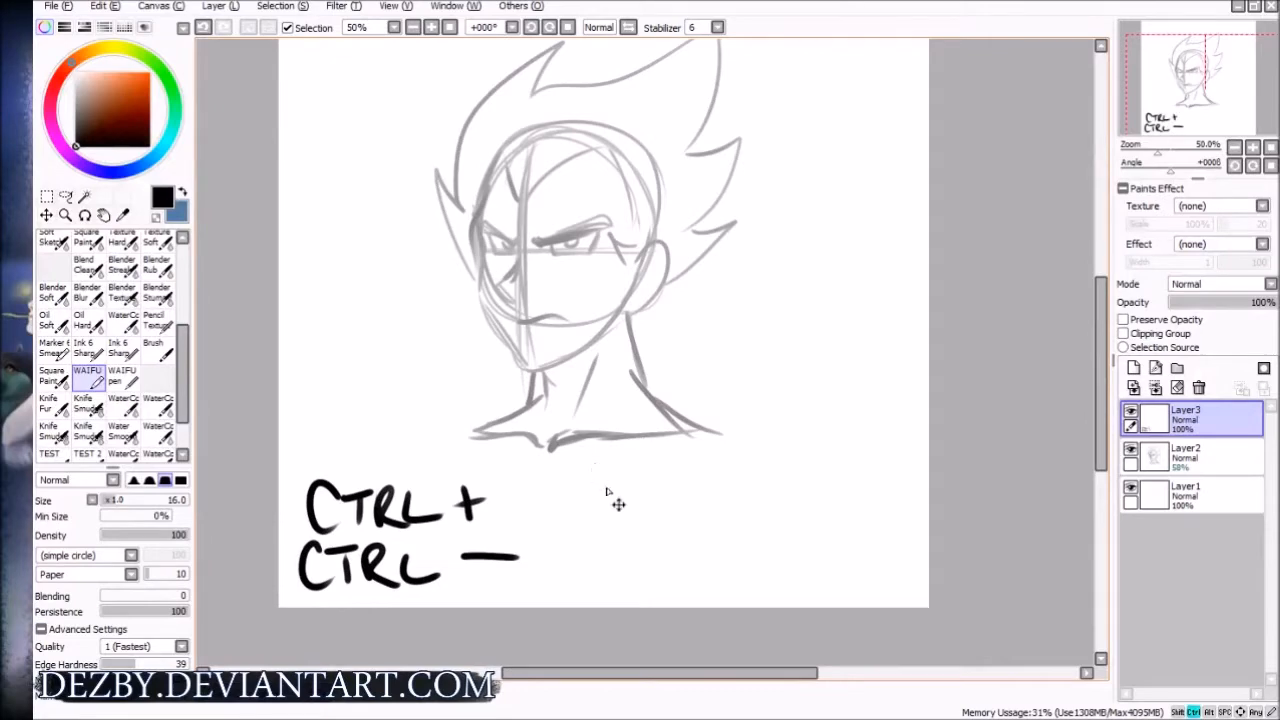
Handwrite "= Zoom In" beside the "CTRL +" note on Layer3
{"action": "key", "text": "ctrl+plus"}
{"action": "key", "text": "ctrl+plus"}
{"action": "key", "text": "ctrl+plus"}
{"action": "key", "text": "ctrl+plus"}
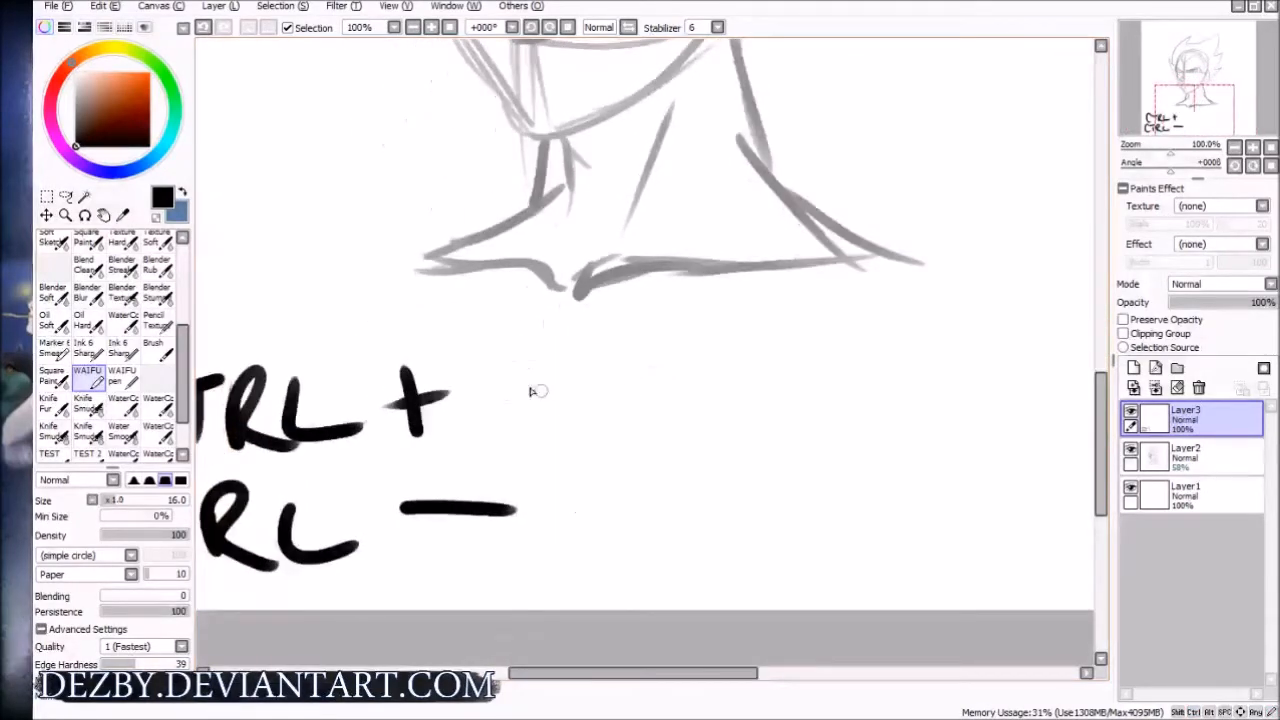
{"action": "left_click_drag", "start_coordinate": [540, 394], "coordinate": [582, 391]}
{"action": "left_click_drag", "start_coordinate": [541, 415], "coordinate": [585, 412]}
{"action": "mouse_move", "coordinate": [622, 366]}
{"action": "left_mouse_down"}
{"action": "mouse_move", "coordinate": [642, 366]}
{"action": "mouse_move", "coordinate": [695, 432]}
{"action": "mouse_move", "coordinate": [740, 408]}
{"action": "mouse_move", "coordinate": [826, 394]}
{"action": "mouse_move", "coordinate": [842, 418]}
{"action": "left_mouse_up"}
{"action": "mouse_move", "coordinate": [886, 440]}
{"action": "left_mouse_down"}
{"action": "mouse_move", "coordinate": [829, 443]}
{"action": "mouse_move", "coordinate": [753, 446]}
{"action": "left_mouse_up"}
{"action": "left_click_drag", "start_coordinate": [755, 405], "coordinate": [763, 423]}
{"action": "mouse_move", "coordinate": [757, 358]}
{"action": "left_mouse_down"}
{"action": "mouse_move", "coordinate": [760, 412]}
{"action": "mouse_move", "coordinate": [808, 366]}
{"action": "mouse_move", "coordinate": [840, 414]}
{"action": "left_mouse_up"}
{"action": "left_click_drag", "start_coordinate": [565, 440], "coordinate": [715, 390]}
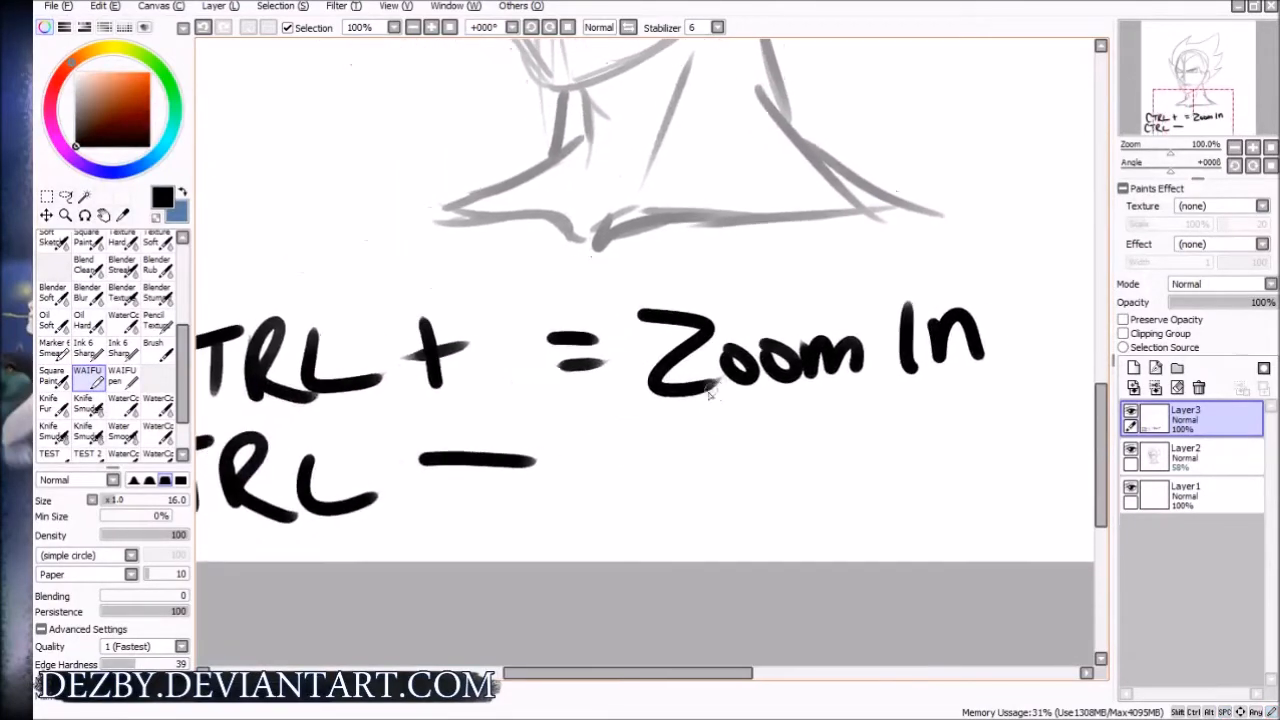
Handwrite "= Zoom Out" beside the "CTRL —" note on Layer3
{"action": "key", "text": "ctrl+minus"}
{"action": "key", "text": "ctrl+minus"}
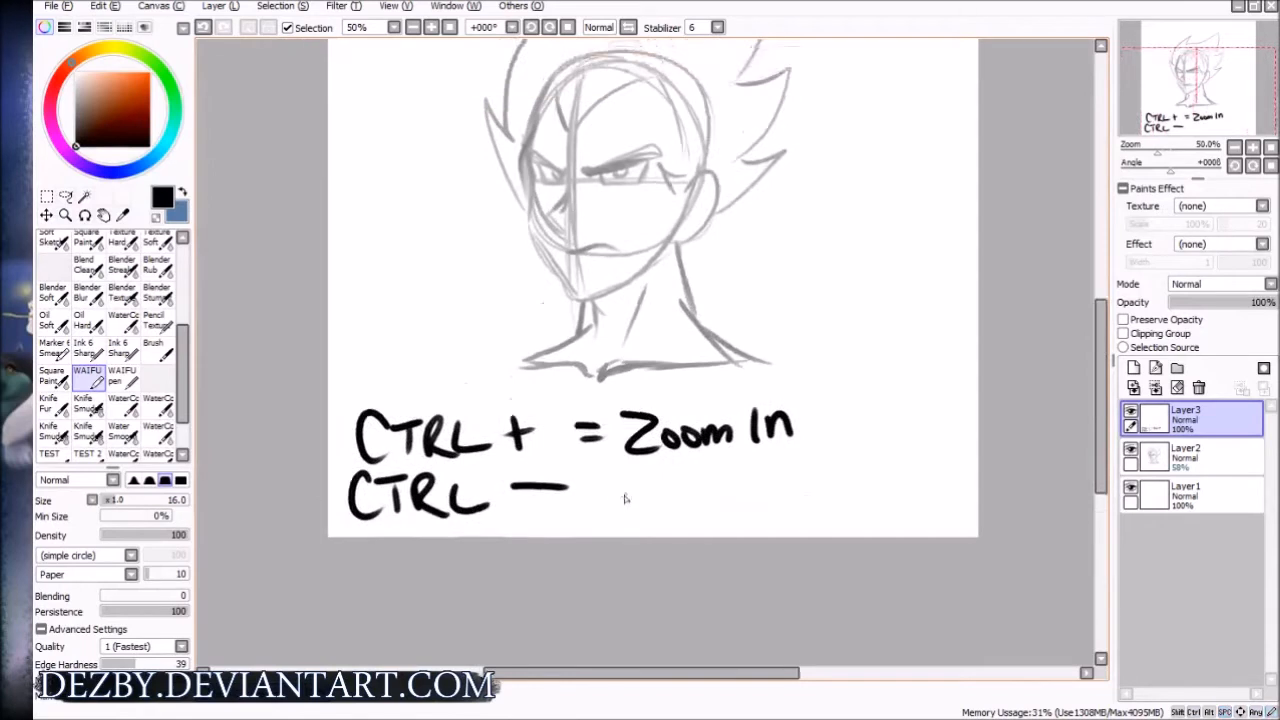
{"action": "mouse_move", "coordinate": [624, 472]}
{"action": "left_mouse_down"}
{"action": "mouse_move", "coordinate": [628, 510]}
{"action": "mouse_move", "coordinate": [668, 510]}
{"action": "left_mouse_up"}
{"action": "mouse_move", "coordinate": [682, 488]}
{"action": "left_mouse_down"}
{"action": "mouse_move", "coordinate": [796, 498]}
{"action": "mouse_move", "coordinate": [800, 470]}
{"action": "mouse_move", "coordinate": [860, 486]}
{"action": "mouse_move", "coordinate": [886, 464]}
{"action": "left_mouse_up"}
Examine the sketch and the handwritten notes at closer and wider zoom levels
{"action": "key", "text": "ctrl+minus"}
{"action": "key", "text": "ctrl+plus"}
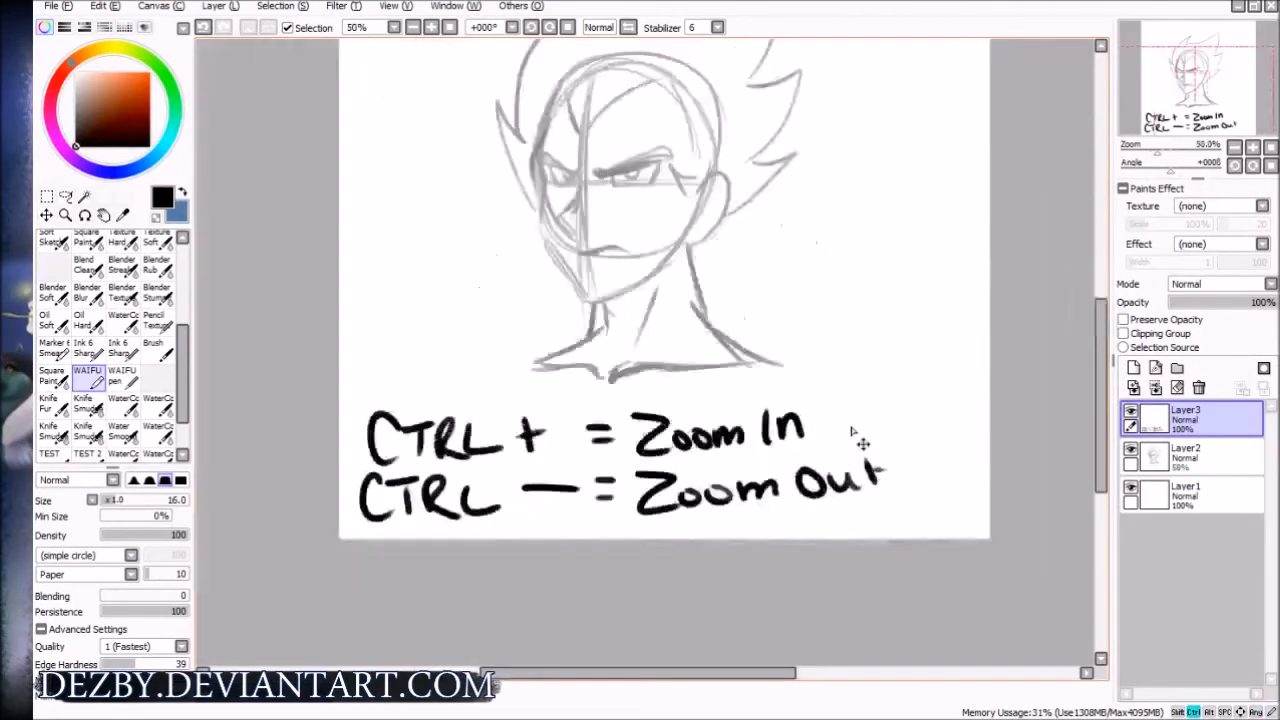
{"action": "key", "text": "ctrl+plus"}
{"action": "key", "text": "ctrl+minus"}
{"action": "key", "text": "ctrl+plus"}
{"action": "key", "text": "ctrl+plus"}
{"action": "key", "text": "ctrl+minus"}
{"action": "key", "text": "ctrl+minus"}
{"action": "key", "text": "ctrl+minus"}
{"action": "left_click_drag", "start_coordinate": [848, 360], "coordinate": [785, 394]}
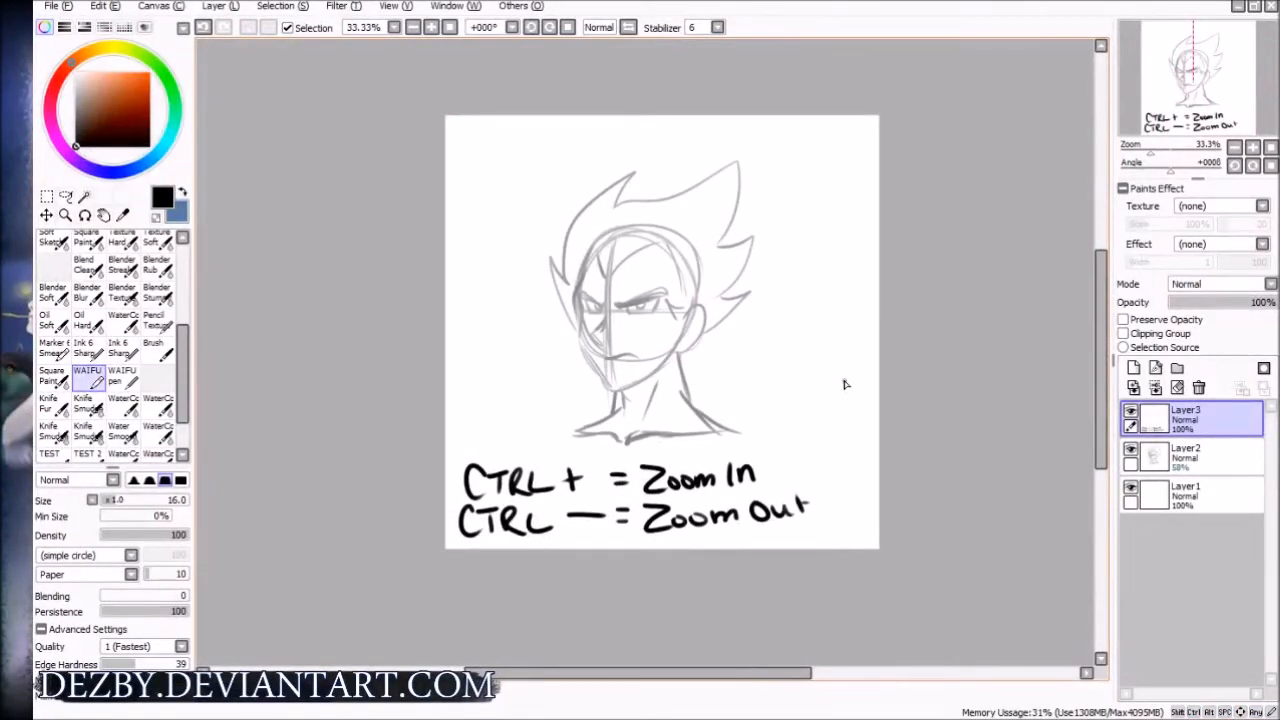
{"action": "left_click_drag", "start_coordinate": [797, 380], "coordinate": [773, 392]}
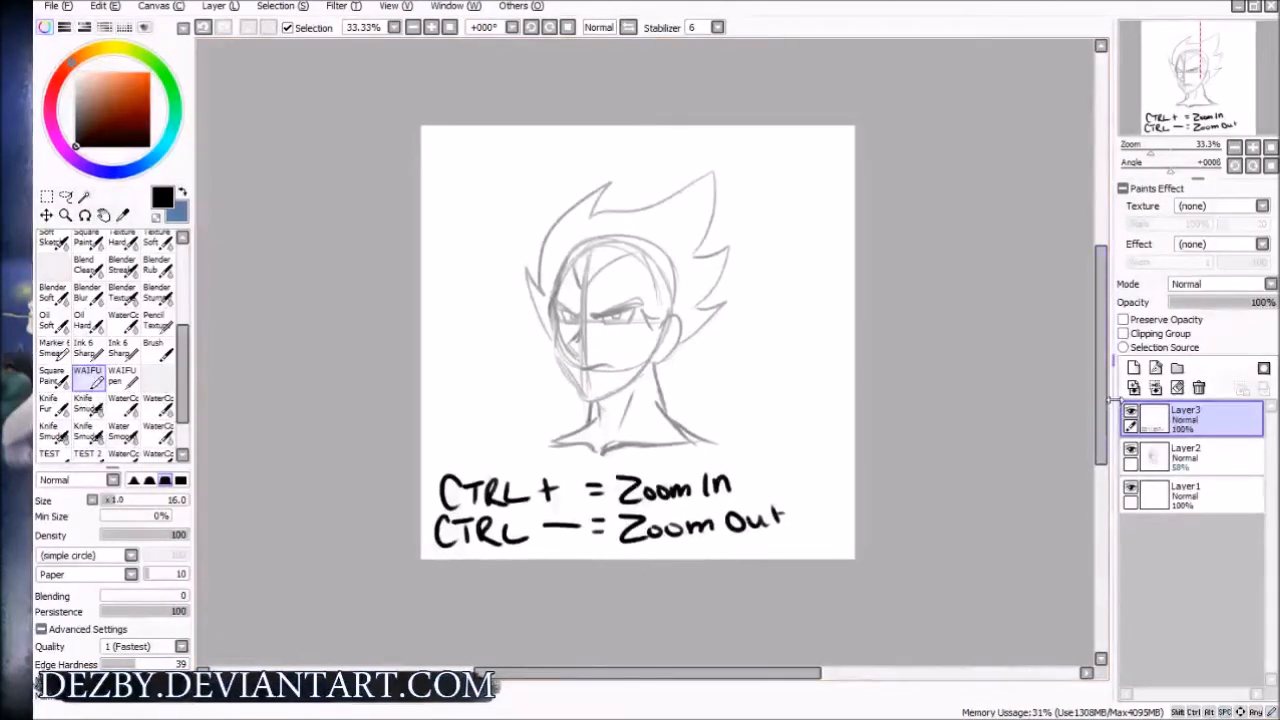
Clear the handwritten zoom notes from Layer3
{"action": "left_click", "coordinate": [1177, 388]}
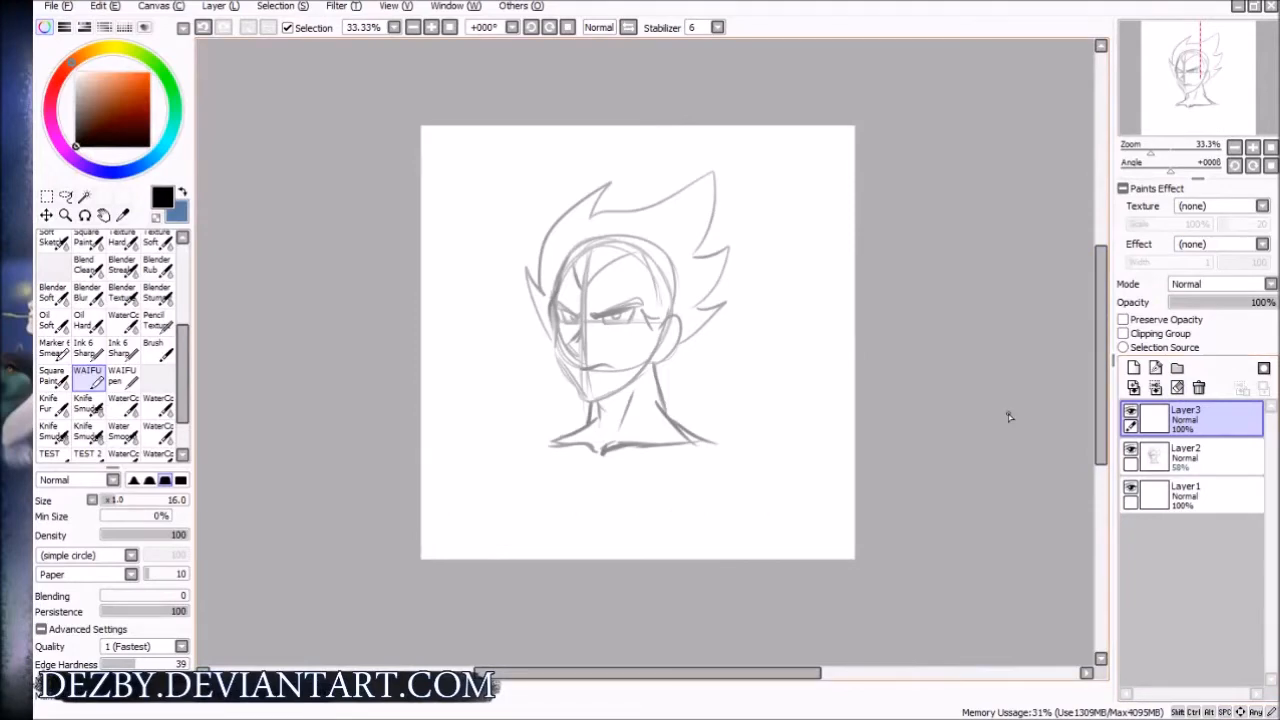
{"action": "key", "text": "ctrl+equal"}
{"action": "key", "text": "ctrl+equal"}
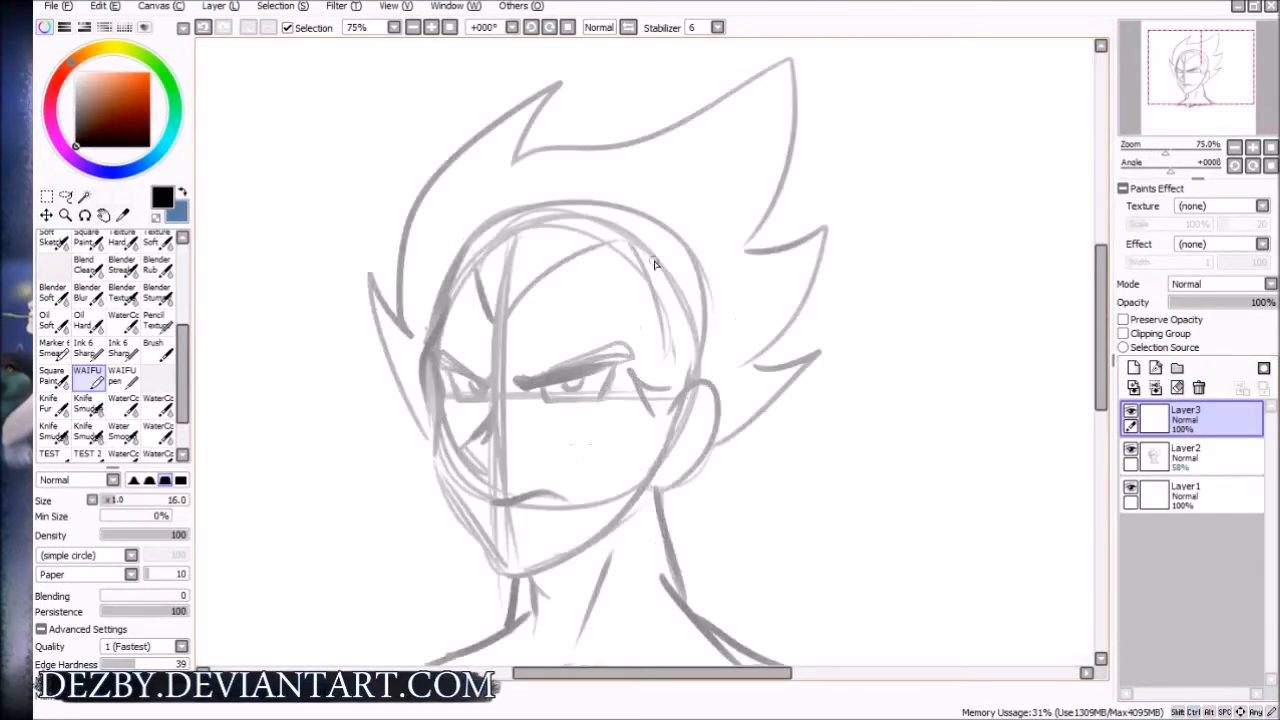
{"action": "mouse_move", "coordinate": [828, 480]}
{"action": "left_mouse_down"}
{"action": "mouse_move", "coordinate": [573, 390]}
{"action": "mouse_move", "coordinate": [694, 423]}
{"action": "mouse_move", "coordinate": [626, 434]}
{"action": "mouse_move", "coordinate": [679, 437]}
{"action": "left_mouse_up"}
{"action": "key", "text": "ctrl+minus"}
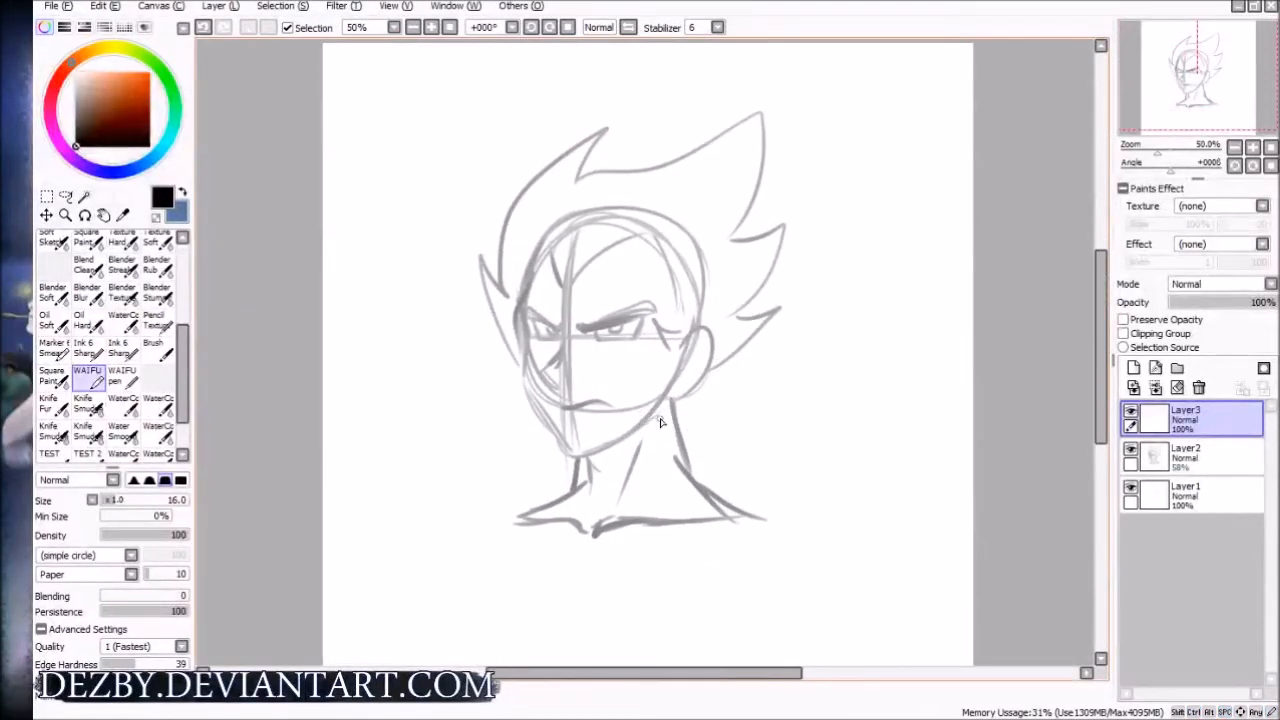
{"action": "mouse_move", "coordinate": [617, 421]}
{"action": "left_mouse_down"}
{"action": "mouse_move", "coordinate": [660, 398]}
{"action": "mouse_move", "coordinate": [556, 440]}
{"action": "mouse_move", "coordinate": [608, 430]}
{"action": "mouse_move", "coordinate": [568, 428]}
{"action": "mouse_move", "coordinate": [598, 424]}
{"action": "mouse_move", "coordinate": [620, 330]}
{"action": "mouse_move", "coordinate": [618, 484]}
{"action": "mouse_move", "coordinate": [571, 391]}
{"action": "mouse_move", "coordinate": [605, 386]}
{"action": "left_mouse_up"}
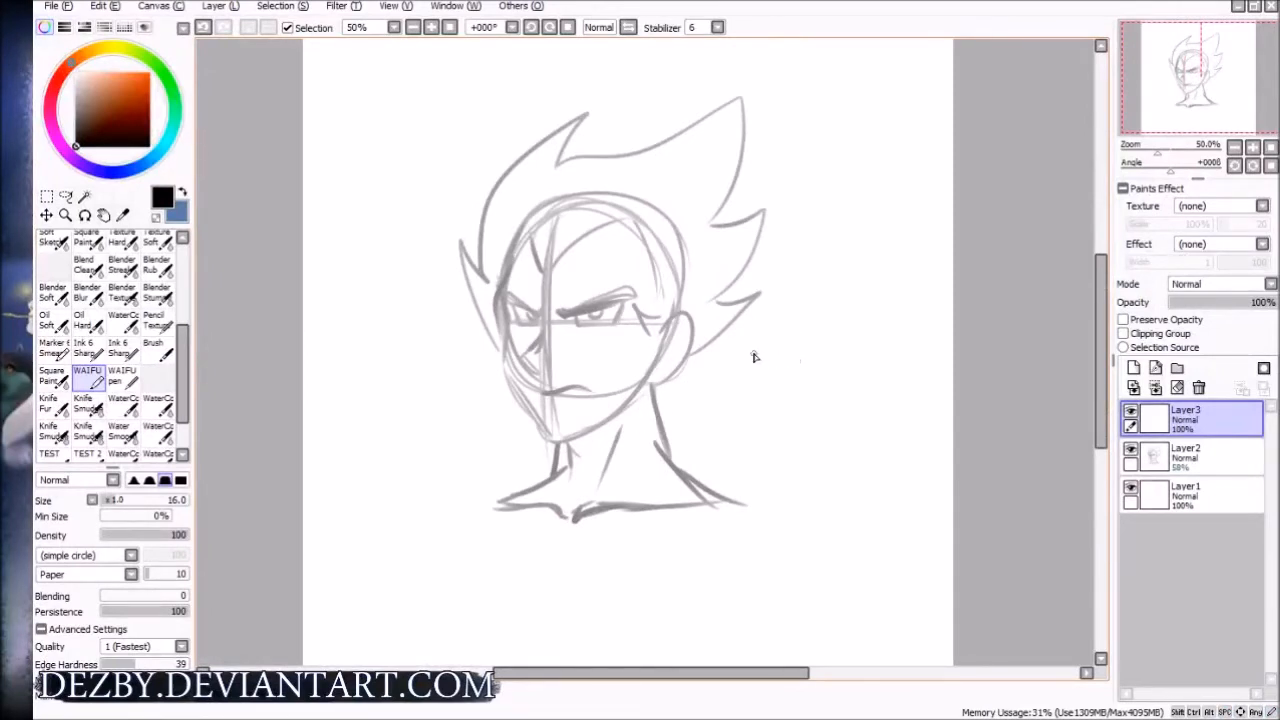
{"action": "left_click_drag", "start_coordinate": [578, 388], "coordinate": [574, 405]}
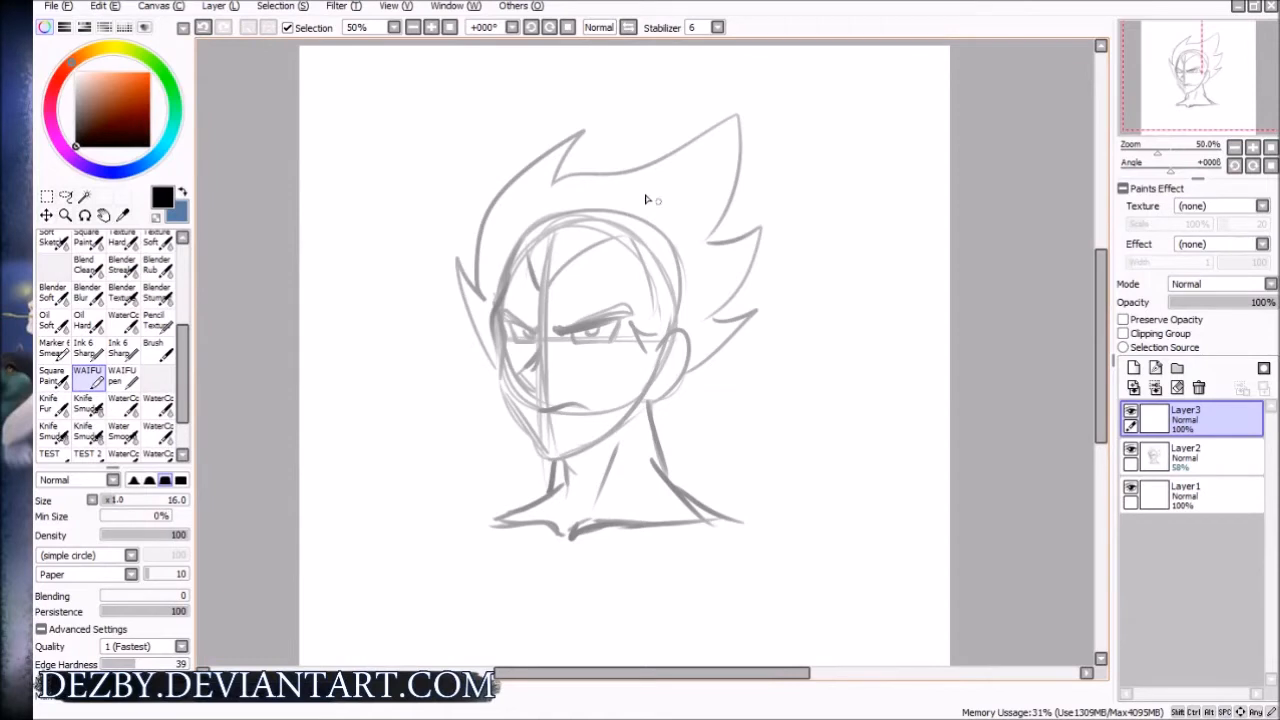
Check the character sketch in a horizontally mirrored view and return to the normal view
{"action": "left_click", "coordinate": [628, 27]}
{"action": "left_click", "coordinate": [628, 27]}
{"action": "left_click", "coordinate": [628, 27]}
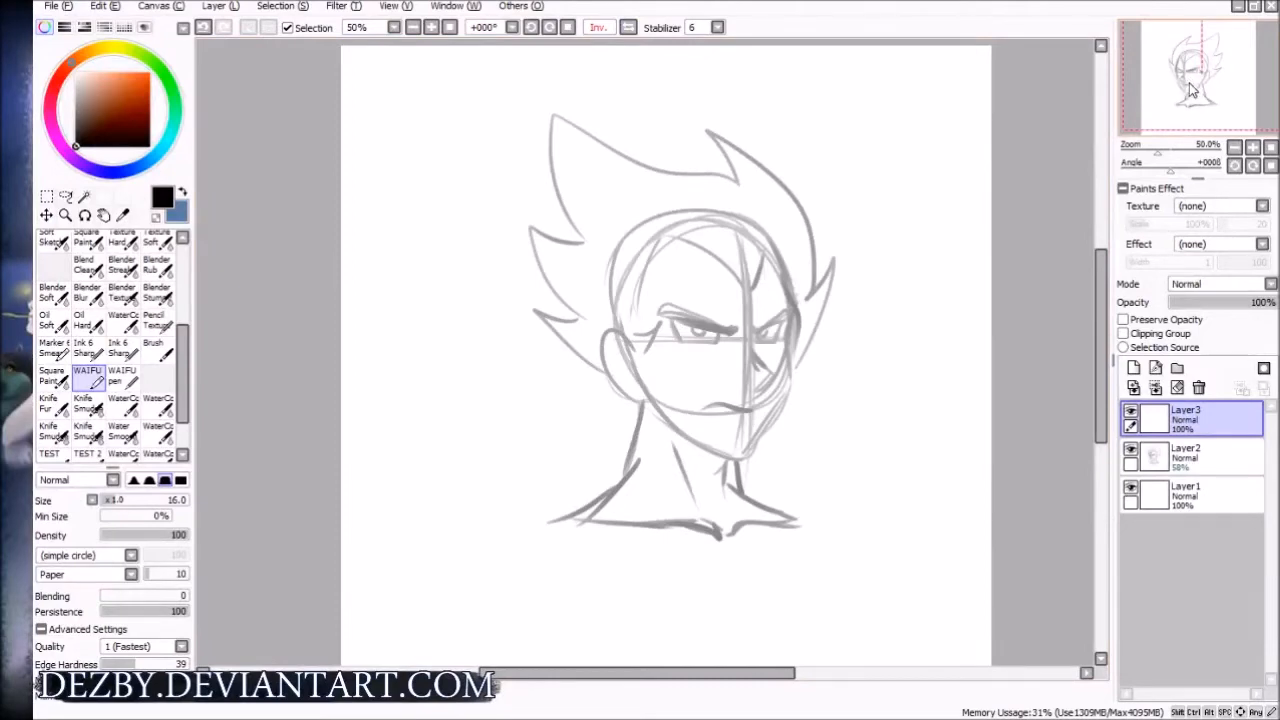
{"action": "left_click_drag", "start_coordinate": [1197, 84], "coordinate": [1207, 68]}
{"action": "key", "text": "space"}
{"action": "left_click_drag", "start_coordinate": [1007, 151], "coordinate": [862, 191]}
{"action": "left_click", "coordinate": [630, 28]}
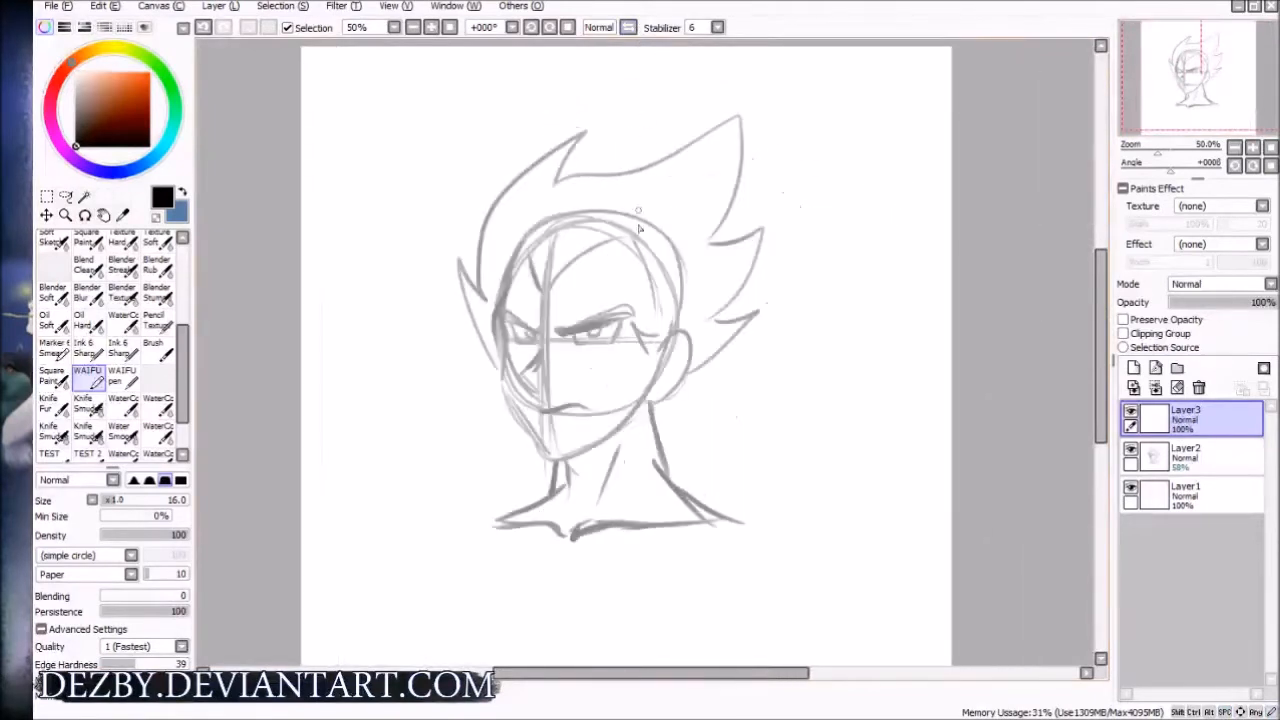
{"action": "left_click", "coordinate": [628, 29]}
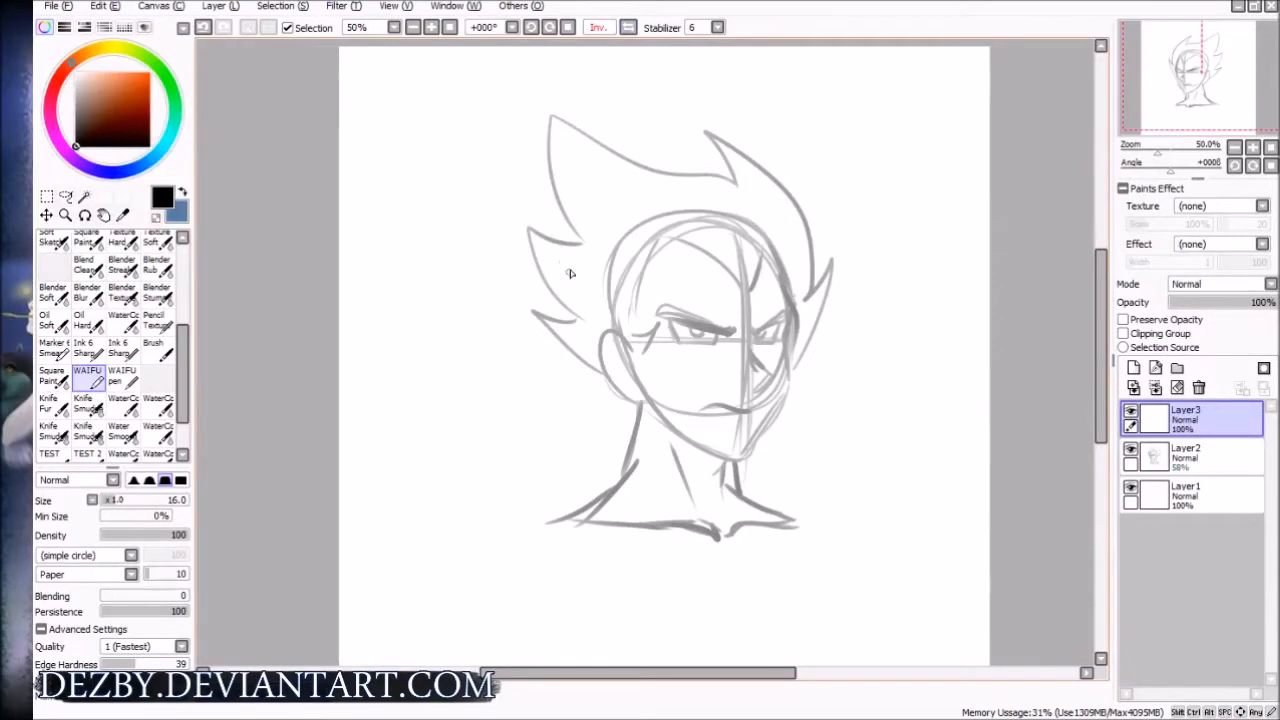
{"action": "left_click", "coordinate": [628, 28]}
Try strokes along the hair outline on the head's right side and top, and undo them
{"action": "mouse_move", "coordinate": [724, 321]}
{"action": "left_mouse_down"}
{"action": "mouse_move", "coordinate": [766, 222]}
{"action": "mouse_move", "coordinate": [768, 240]}
{"action": "left_mouse_up"}
{"action": "key", "text": "ctrl+z"}
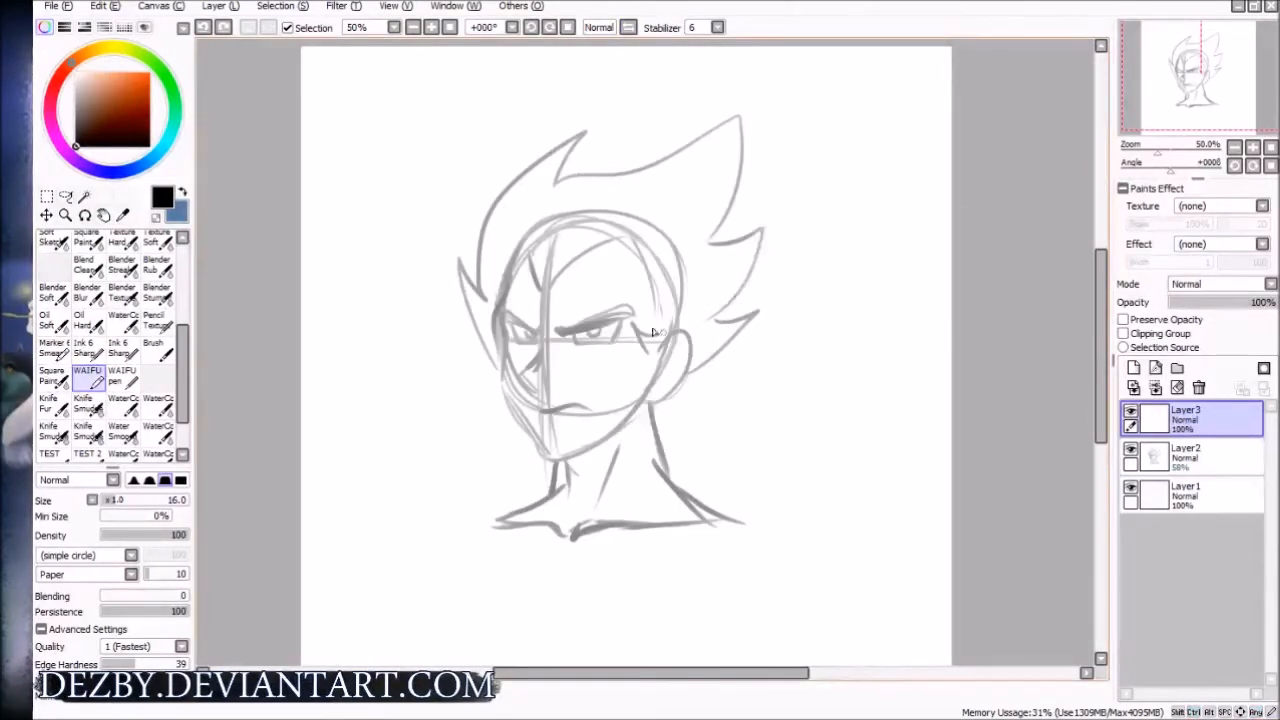
{"action": "left_click_drag", "start_coordinate": [559, 183], "coordinate": [604, 182]}
{"action": "key", "text": "ctrl+z"}
{"action": "mouse_move", "coordinate": [762, 300]}
{"action": "left_mouse_down"}
{"action": "mouse_move", "coordinate": [735, 354]}
{"action": "mouse_move", "coordinate": [695, 378]}
{"action": "left_mouse_up"}
{"action": "key", "text": "ctrl+z"}
{"action": "mouse_move", "coordinate": [760, 298]}
{"action": "left_mouse_down"}
{"action": "mouse_move", "coordinate": [688, 384]}
{"action": "mouse_move", "coordinate": [738, 347]}
{"action": "mouse_move", "coordinate": [682, 378]}
{"action": "left_mouse_up"}
{"action": "key", "text": "ctrl+z"}
{"action": "key", "text": "ctrl+z"}
Mirror the view horizontally, try strokes along the hair spikes behind the ear, and undo them
{"action": "left_click", "coordinate": [629, 28]}
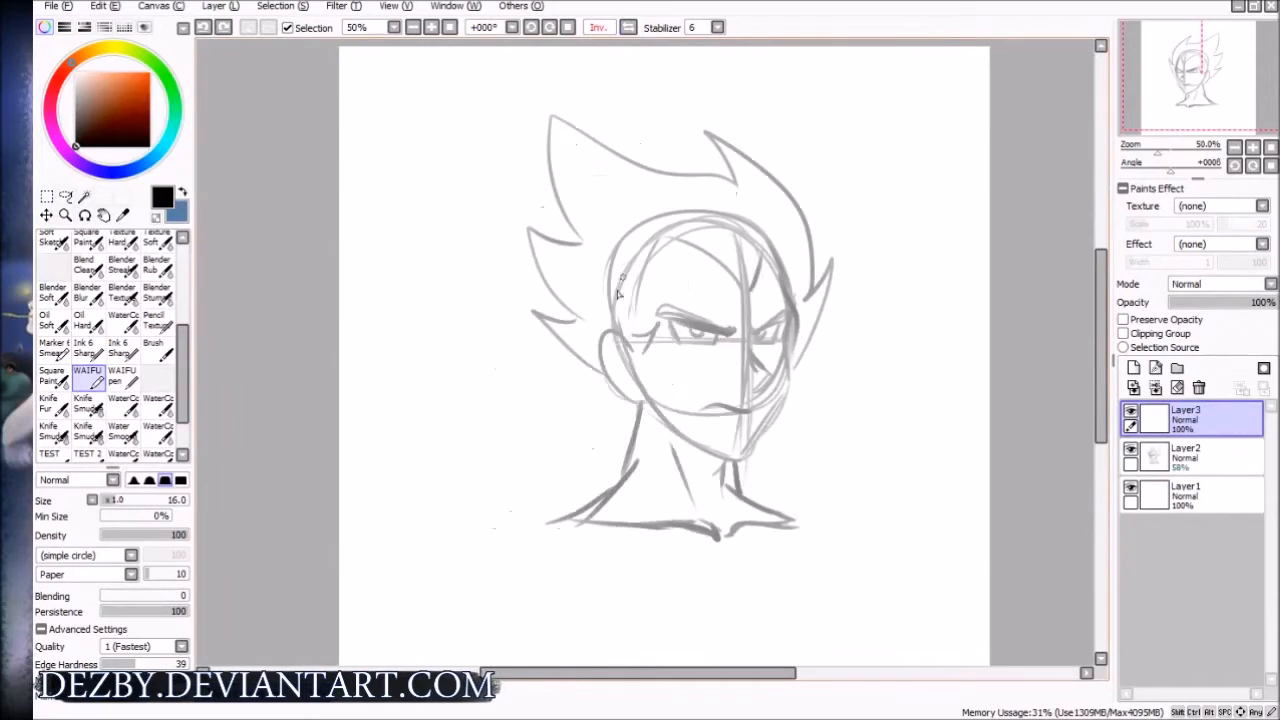
{"action": "left_click_drag", "start_coordinate": [524, 302], "coordinate": [614, 374]}
{"action": "key", "text": "ctrl+z"}
{"action": "mouse_move", "coordinate": [578, 321]}
{"action": "left_mouse_down"}
{"action": "mouse_move", "coordinate": [529, 315]}
{"action": "mouse_move", "coordinate": [606, 384]}
{"action": "left_mouse_up"}
{"action": "key", "text": "ctrl+z"}
{"action": "mouse_move", "coordinate": [573, 310]}
{"action": "left_mouse_down"}
{"action": "mouse_move", "coordinate": [529, 229]}
{"action": "mouse_move", "coordinate": [586, 243]}
{"action": "mouse_move", "coordinate": [554, 186]}
{"action": "mouse_move", "coordinate": [549, 122]}
{"action": "left_mouse_up"}
{"action": "key", "text": "ctrl+z"}
{"action": "key", "text": "ctrl+z"}
Try a stroke along the front hair edge in the normal view, undo it, and return to the mirrored view with the WAIFU brush
{"action": "key", "text": "h"}
{"action": "mouse_move", "coordinate": [482, 286]}
{"action": "left_mouse_down"}
{"action": "mouse_move", "coordinate": [497, 207]}
{"action": "mouse_move", "coordinate": [585, 133]}
{"action": "left_mouse_up"}
{"action": "key", "text": "ctrl+z"}
{"action": "key", "text": "b"}
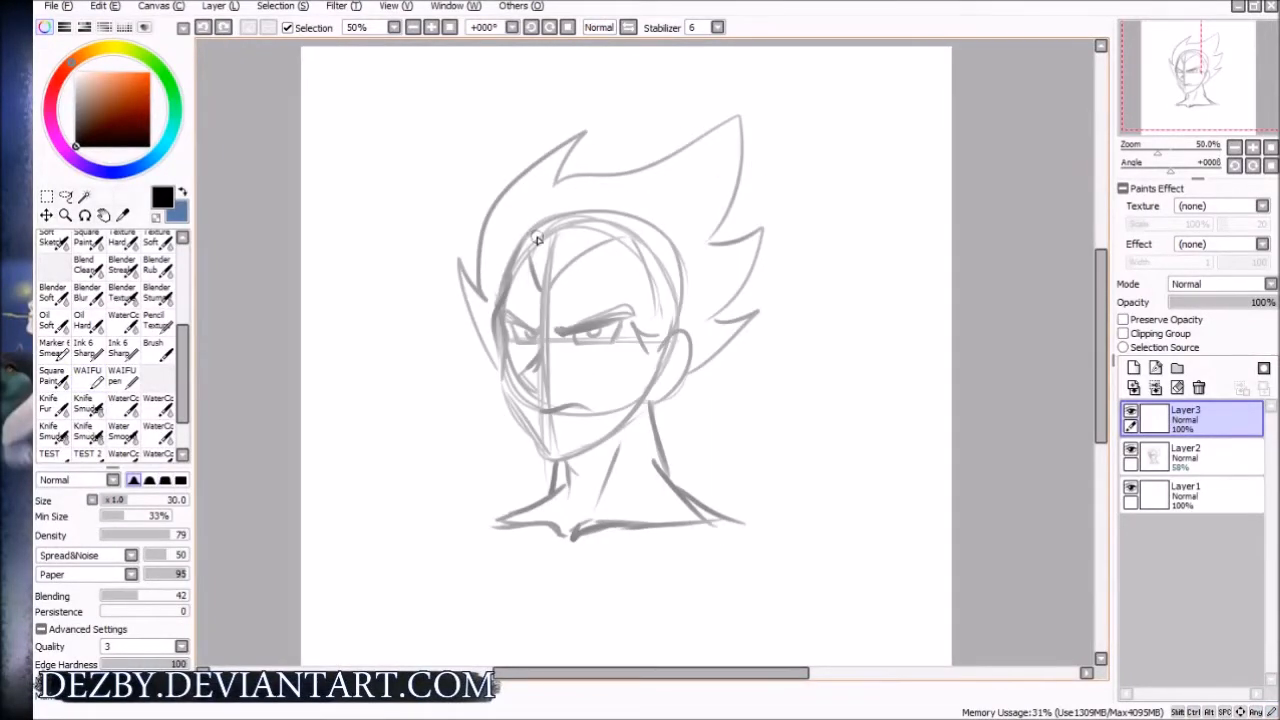
{"action": "key", "text": "h"}
{"action": "key", "text": "n"}
Try two strokes along the lower edge of the middle hair spike and undo them
{"action": "left_click_drag", "start_coordinate": [528, 232], "coordinate": [564, 313]}
{"action": "key", "text": "ctrl+z"}
{"action": "left_click_drag", "start_coordinate": [527, 233], "coordinate": [580, 310]}
{"action": "key", "text": "ctrl+z"}
Trace the back edge of the tallest hair spike in black on Layer3, redoing the stroke until it follows the sketch
{"action": "left_click_drag", "start_coordinate": [577, 243], "coordinate": [556, 128]}
{"action": "key", "text": "ctrl+z"}
{"action": "mouse_move", "coordinate": [586, 243]}
{"action": "left_mouse_down"}
{"action": "mouse_move", "coordinate": [563, 208]}
{"action": "mouse_move", "coordinate": [552, 122]}
{"action": "left_mouse_up"}
{"action": "key", "text": "ctrl+z"}
{"action": "mouse_move", "coordinate": [584, 246]}
{"action": "left_mouse_down"}
{"action": "mouse_move", "coordinate": [548, 178]}
{"action": "mouse_move", "coordinate": [550, 120]}
{"action": "left_mouse_up"}
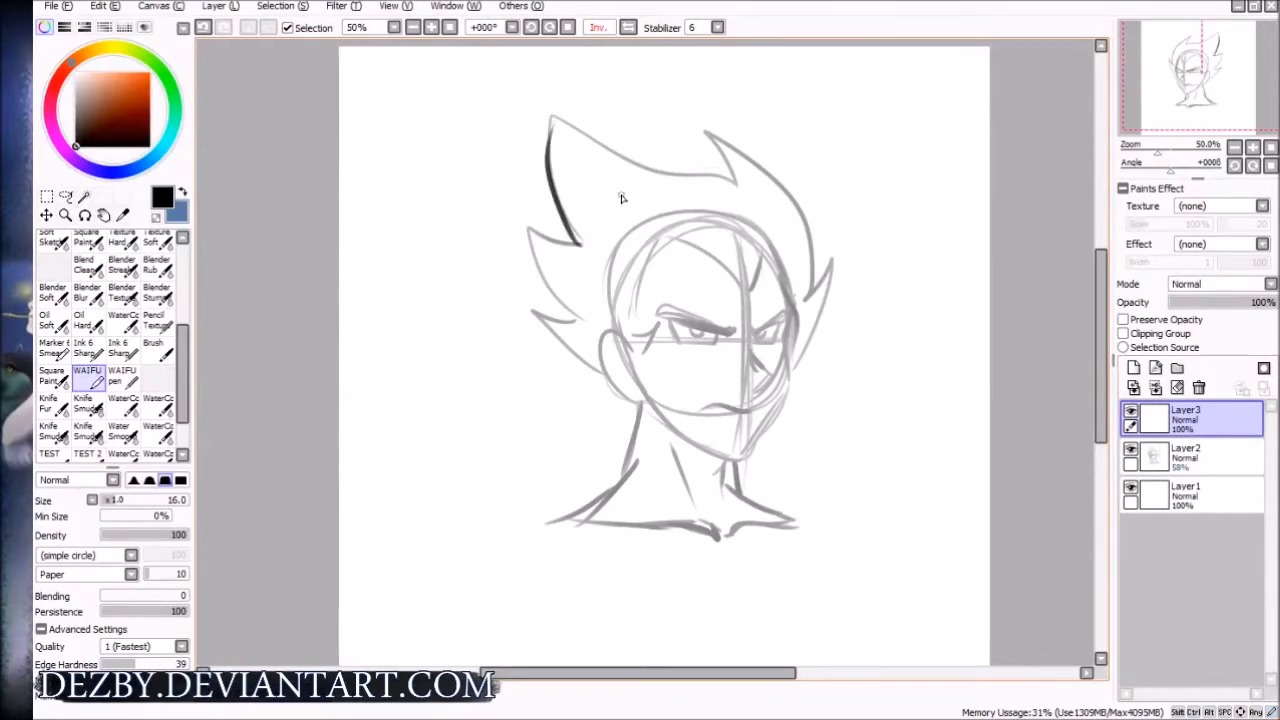
Undo the traced edge of the tallest hair spike and a further trial stroke, and return to the unmirrored view
{"action": "key", "text": "ctrl+z"}
{"action": "mouse_move", "coordinate": [735, 188]}
{"action": "left_mouse_down"}
{"action": "mouse_move", "coordinate": [706, 130]}
{"action": "mouse_move", "coordinate": [798, 226]}
{"action": "left_mouse_up"}
{"action": "key", "text": "ctrl+z"}
{"action": "key", "text": "h"}
{"action": "left_click_drag", "start_coordinate": [614, 391], "coordinate": [637, 370]}
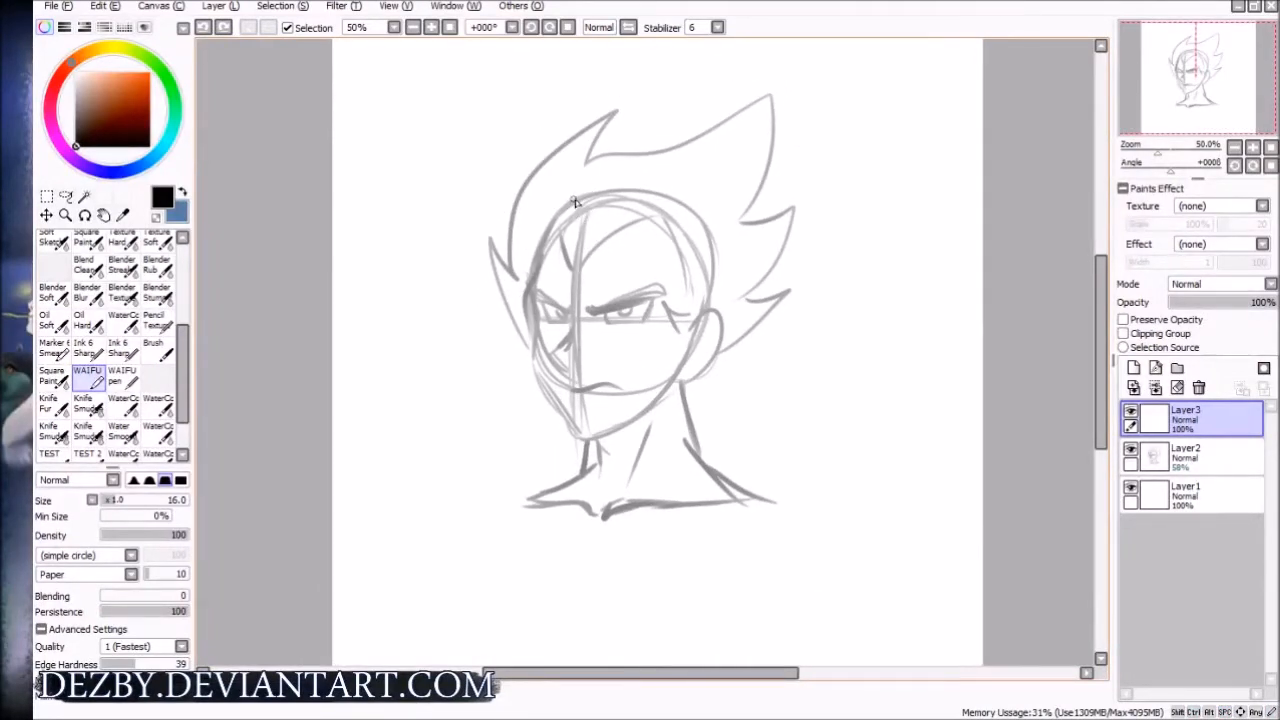
Flip the view horizontally back and forth to compare the head sketch in both orientations, undoing a stray stroke over the face
{"action": "key", "text": "h"}
{"action": "key", "text": "h"}
{"action": "key", "text": "h"}
{"action": "key", "text": "h"}
{"action": "key", "text": "h"}
{"action": "key", "text": "h"}
{"action": "left_click_drag", "start_coordinate": [560, 295], "coordinate": [755, 345]}
{"action": "key", "text": "ctrl+z"}
{"action": "left_click_drag", "start_coordinate": [619, 375], "coordinate": [598, 403]}
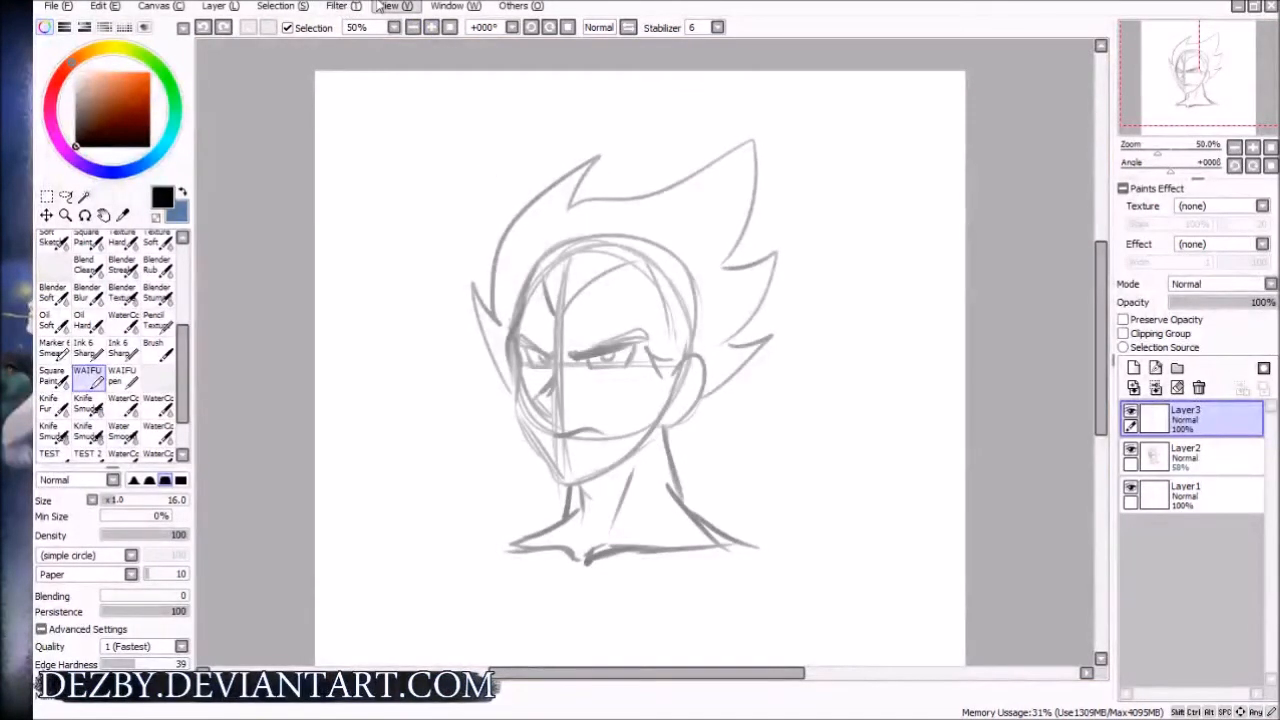
Check the Flip View Horizontally assignment of the H key in the keyboard shortcut preferences
{"action": "left_click", "coordinate": [521, 6]}
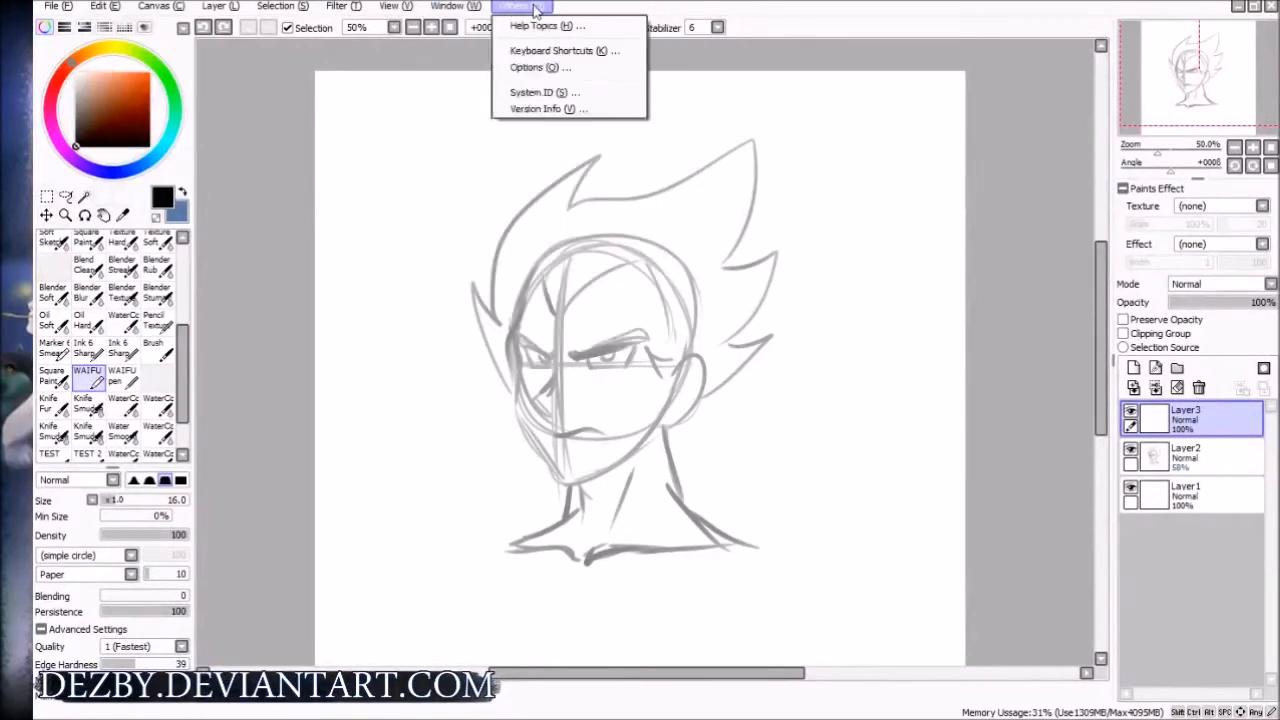
{"action": "left_click", "coordinate": [595, 58]}
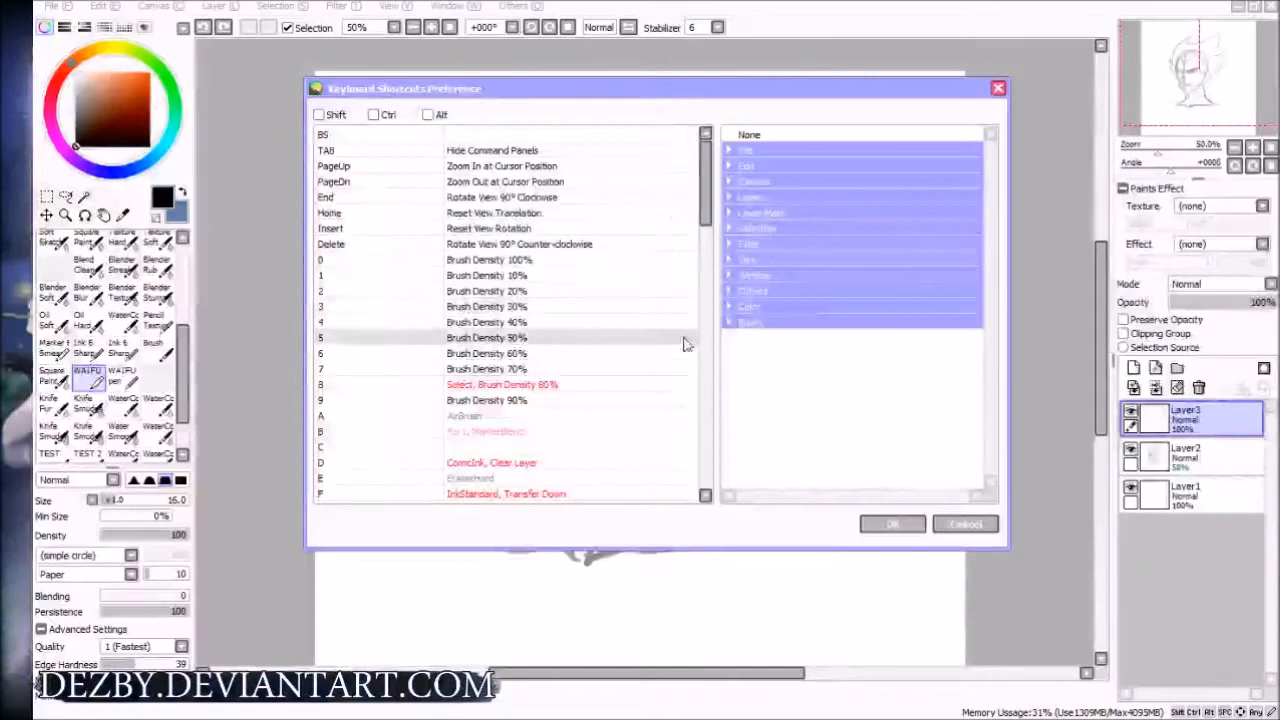
{"action": "left_click_drag", "start_coordinate": [709, 200], "coordinate": [704, 232]}
{"action": "left_click", "coordinate": [496, 397]}
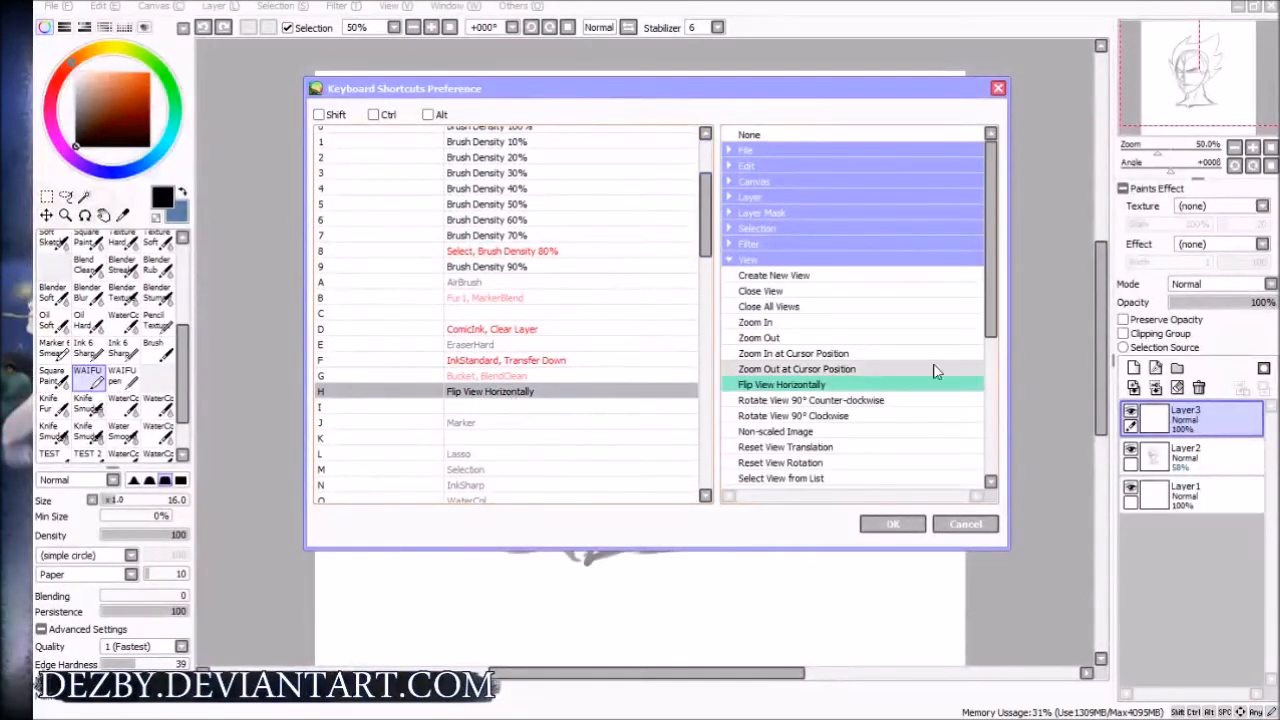
{"action": "scroll", "coordinate": [990, 322], "scroll_direction": "down", "scroll_amount": 1}
{"action": "left_click", "coordinate": [843, 377]}
{"action": "left_click", "coordinate": [839, 363]}
{"action": "left_click", "coordinate": [838, 373]}
{"action": "left_click", "coordinate": [838, 363]}
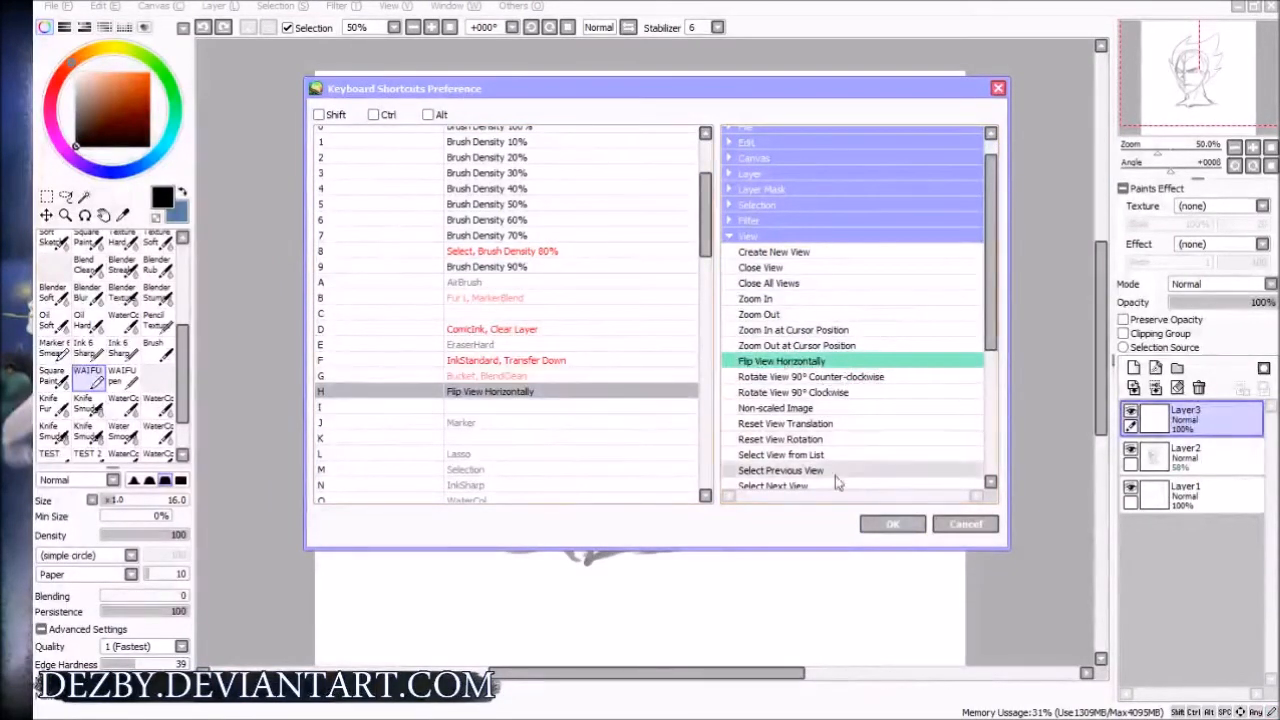
{"action": "left_click", "coordinate": [886, 525]}
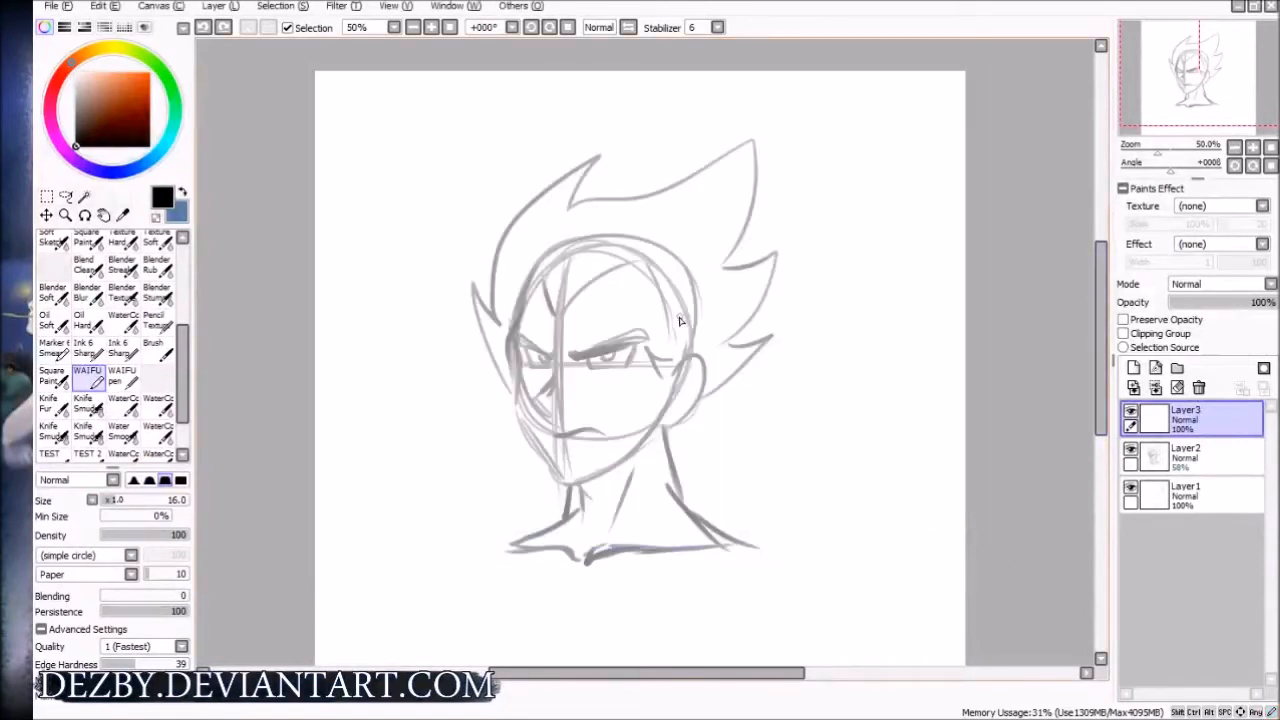
Try freehand strokes across the face and beside the neck on Layer3 and undo them
{"action": "left_click_drag", "start_coordinate": [528, 280], "coordinate": [660, 395]}
{"action": "key", "text": "ctrl+z"}
{"action": "mouse_move", "coordinate": [566, 398]}
{"action": "left_mouse_down"}
{"action": "mouse_move", "coordinate": [580, 369]}
{"action": "mouse_move", "coordinate": [530, 351]}
{"action": "left_mouse_up"}
{"action": "left_click_drag", "start_coordinate": [451, 463], "coordinate": [592, 456]}
{"action": "key", "text": "ctrl+z"}
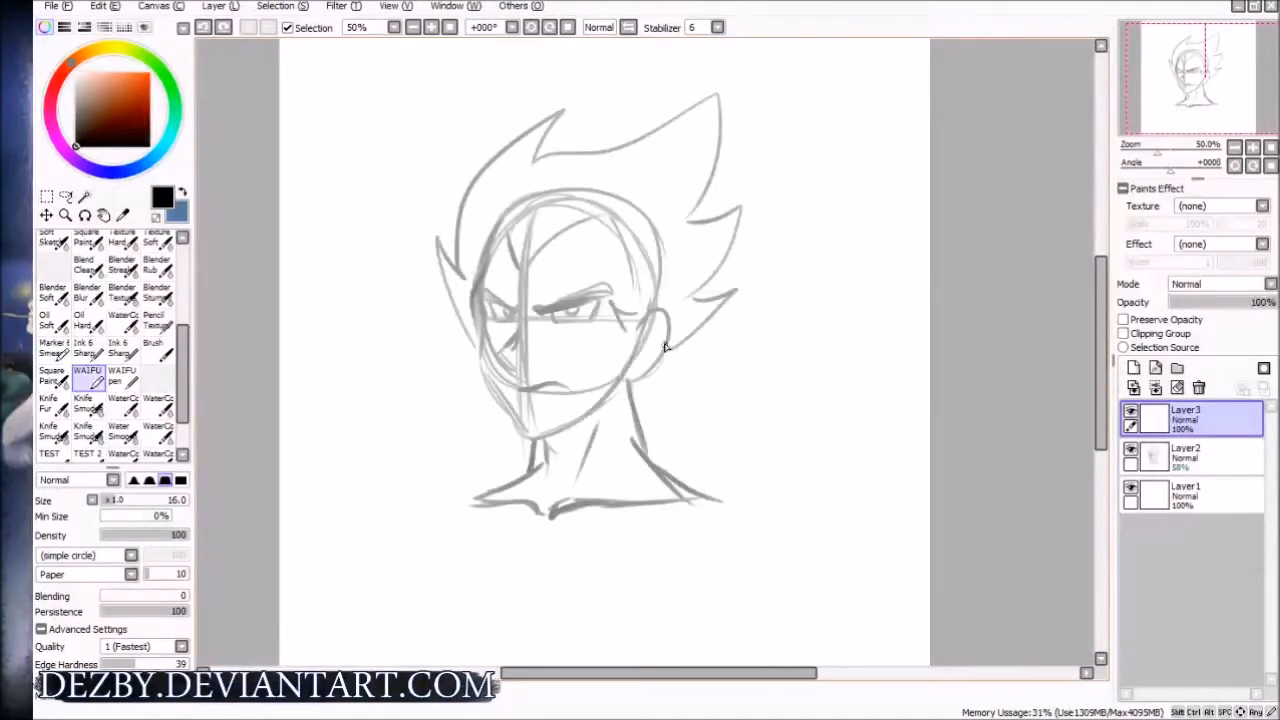
{"action": "scroll", "coordinate": [662, 346], "scroll_direction": "up", "scroll_amount": 2}
{"action": "scroll", "coordinate": [666, 352], "scroll_direction": "down", "scroll_amount": 2}
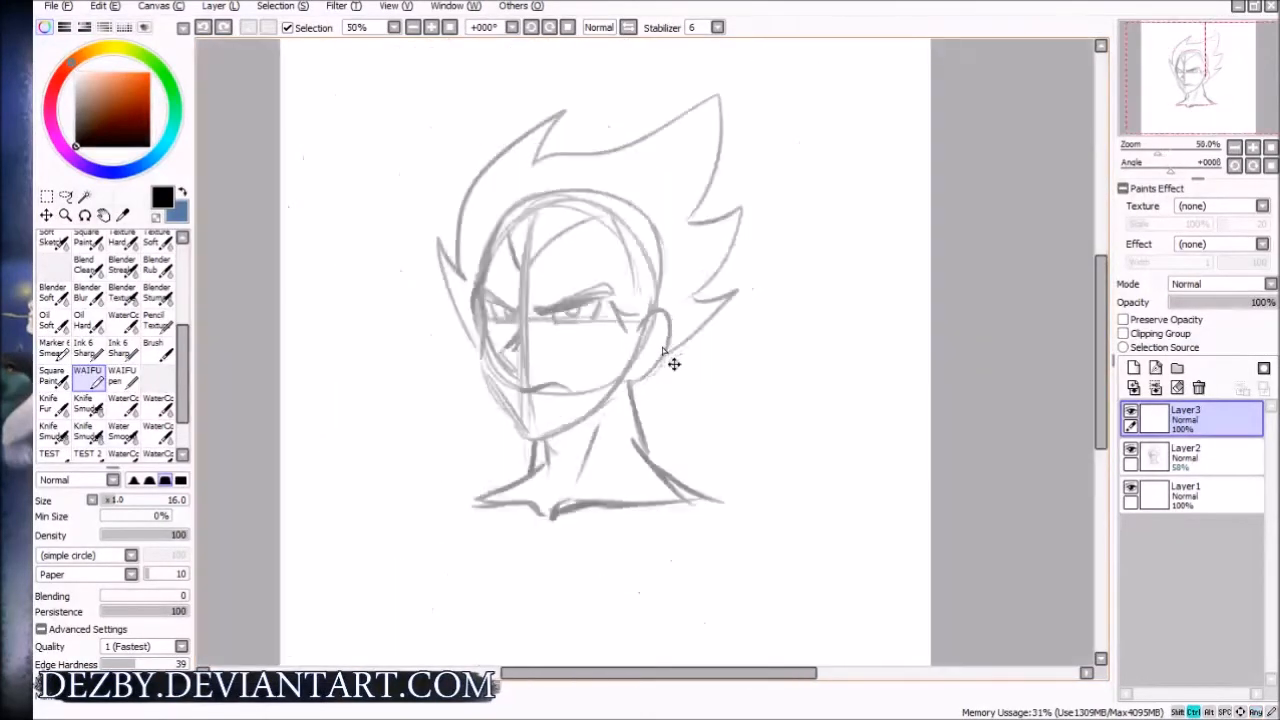
Mirror the view and restore it, try two more strokes over the upper face, and undo them
{"action": "key", "text": "h"}
{"action": "key", "text": "h"}
{"action": "mouse_move", "coordinate": [470, 366]}
{"action": "left_mouse_down"}
{"action": "mouse_move", "coordinate": [526, 319]}
{"action": "mouse_move", "coordinate": [648, 274]}
{"action": "mouse_move", "coordinate": [660, 312]}
{"action": "left_mouse_up"}
{"action": "key", "text": "ctrl+z"}
{"action": "mouse_move", "coordinate": [465, 226]}
{"action": "left_mouse_down"}
{"action": "mouse_move", "coordinate": [524, 277]}
{"action": "mouse_move", "coordinate": [598, 280]}
{"action": "left_mouse_up"}
{"action": "key", "text": "ctrl+z"}
{"action": "key", "text": "alt"}
{"action": "key", "text": "space"}
{"action": "left_click_drag", "start_coordinate": [454, 163], "coordinate": [565, 163]}
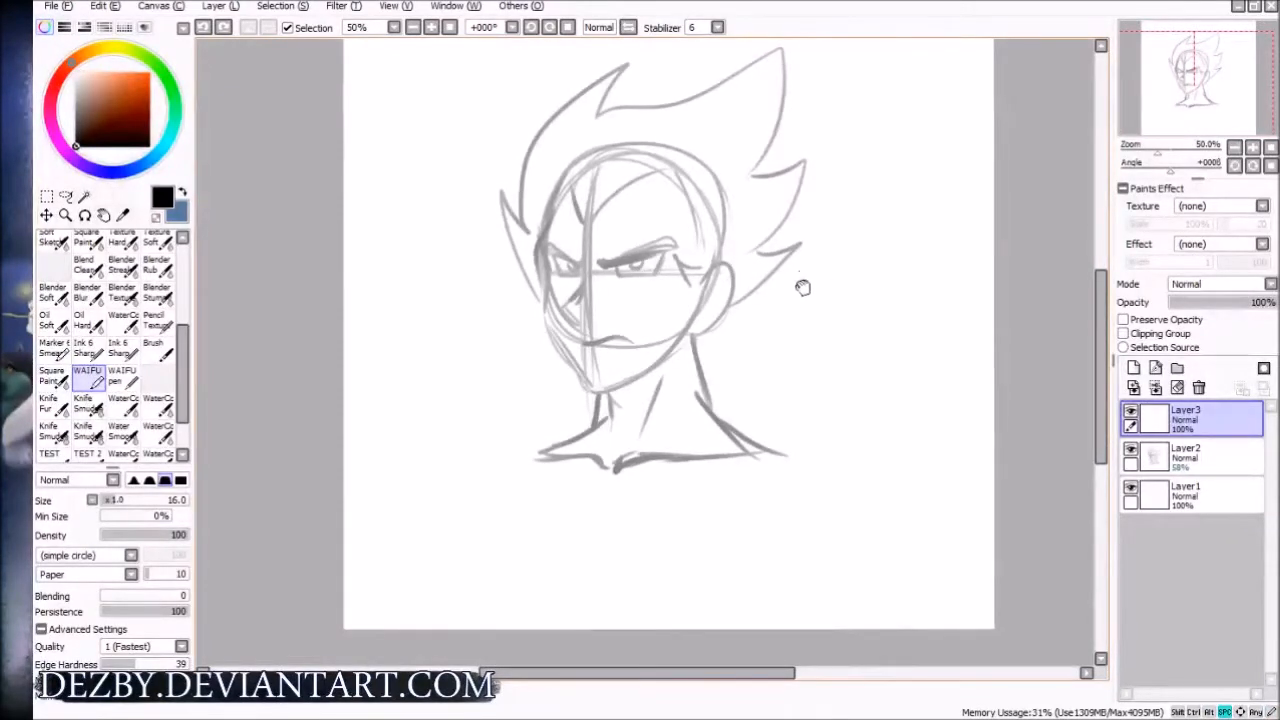
{"action": "left_click_drag", "start_coordinate": [803, 280], "coordinate": [785, 333]}
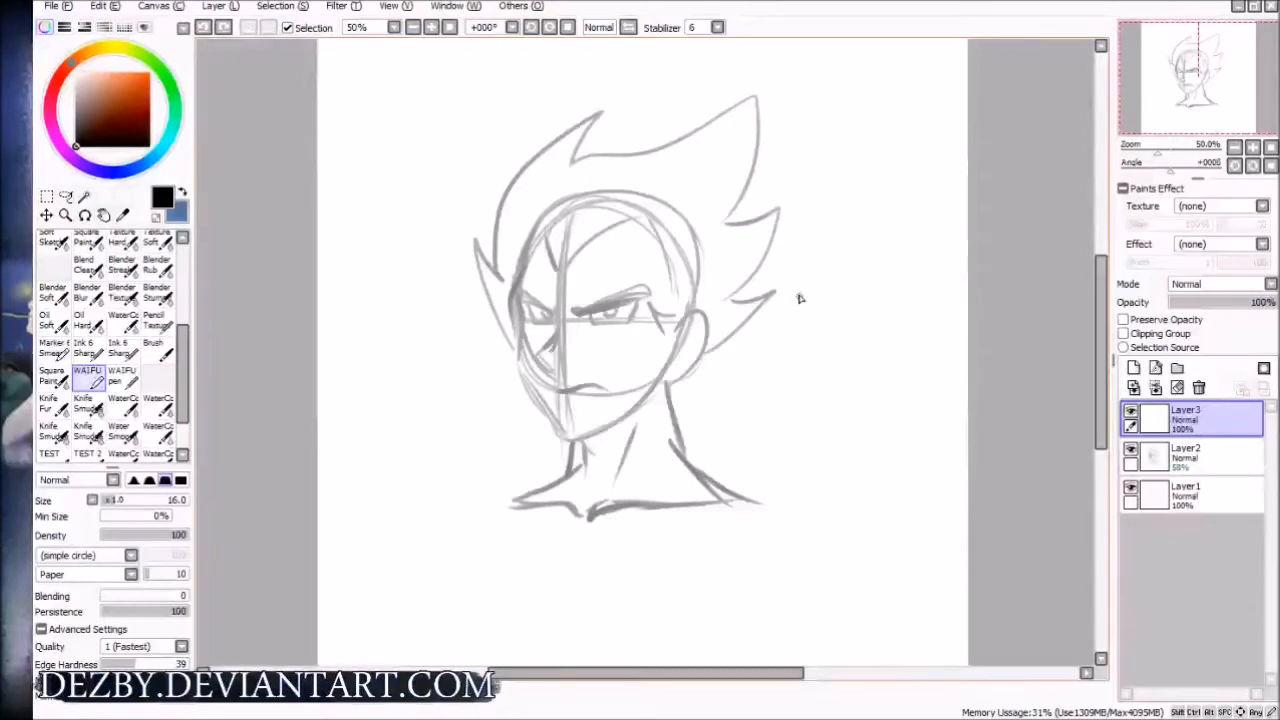
{"action": "left_click_drag", "start_coordinate": [786, 271], "coordinate": [749, 298]}
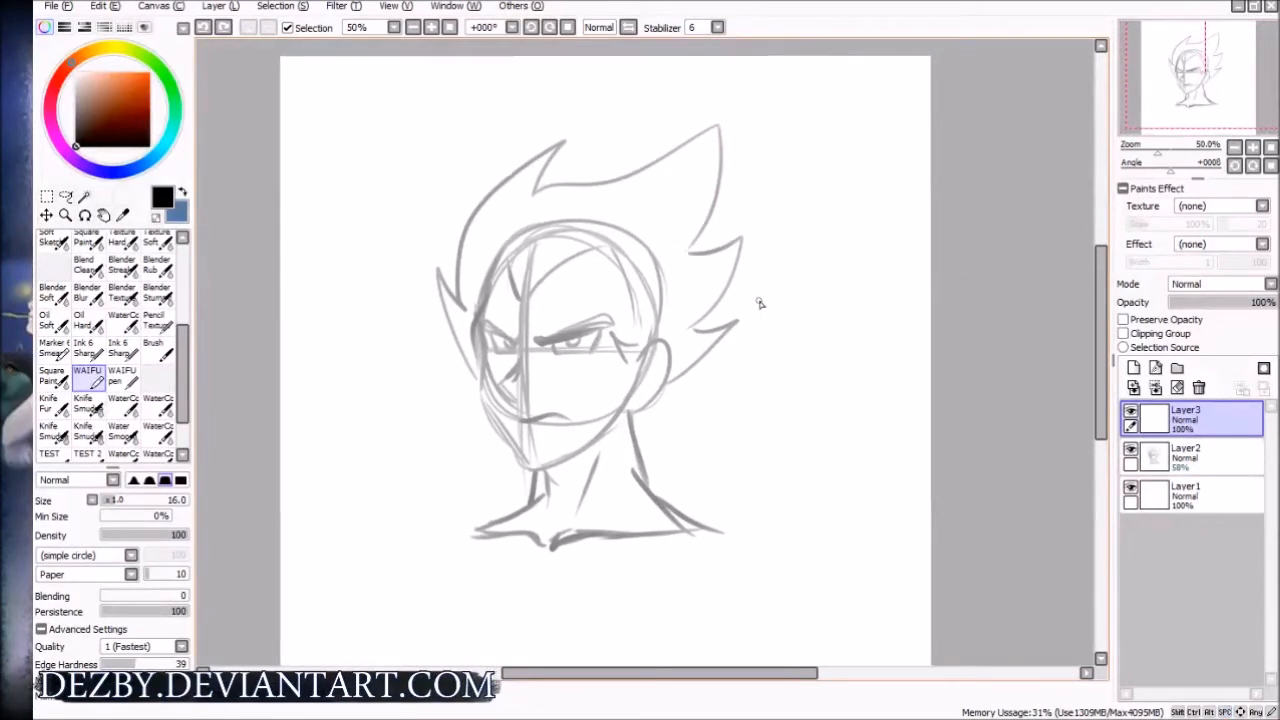
{"action": "mouse_move", "coordinate": [634, 240]}
{"action": "left_mouse_down"}
{"action": "mouse_move", "coordinate": [720, 209]}
{"action": "mouse_move", "coordinate": [621, 215]}
{"action": "left_mouse_up"}
{"action": "left_click_drag", "start_coordinate": [574, 308], "coordinate": [692, 364]}
{"action": "key", "text": "ctrl+z"}
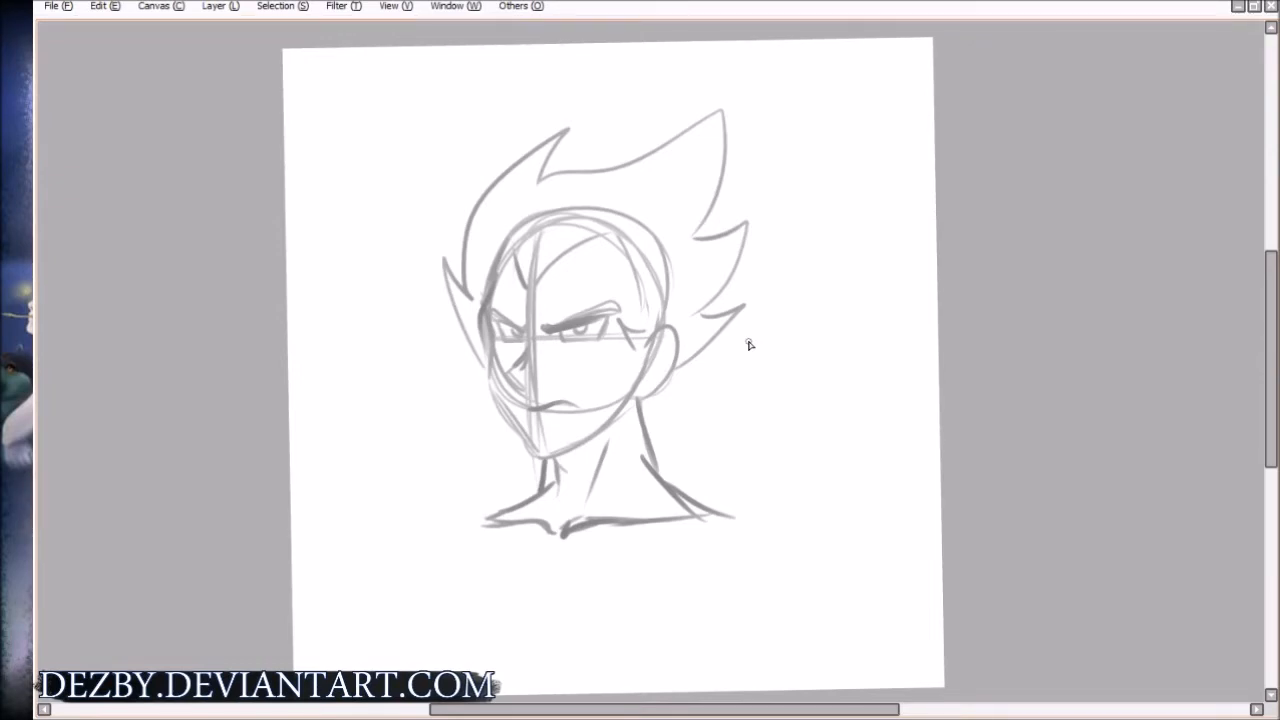
Switch the command panels on and off, reset the view rotation to 0°, and leave the panels hidden
{"action": "key", "text": "Tab"}
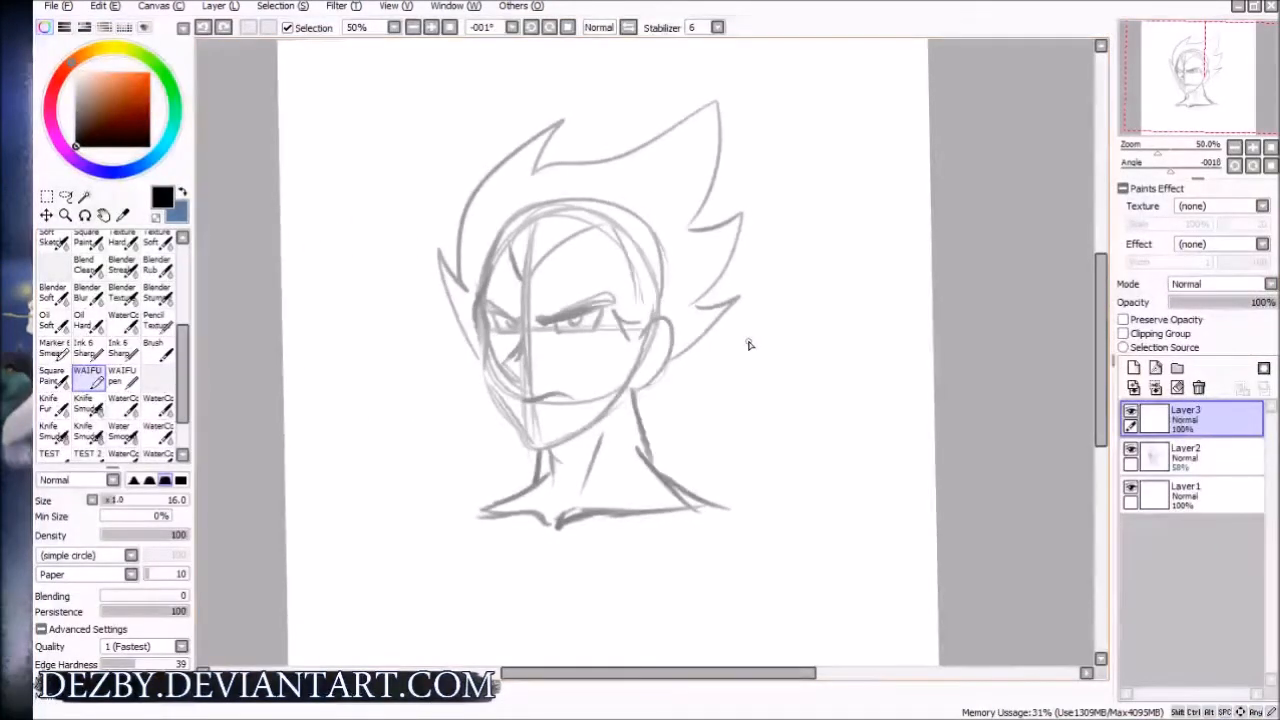
{"action": "key", "text": "Tab"}
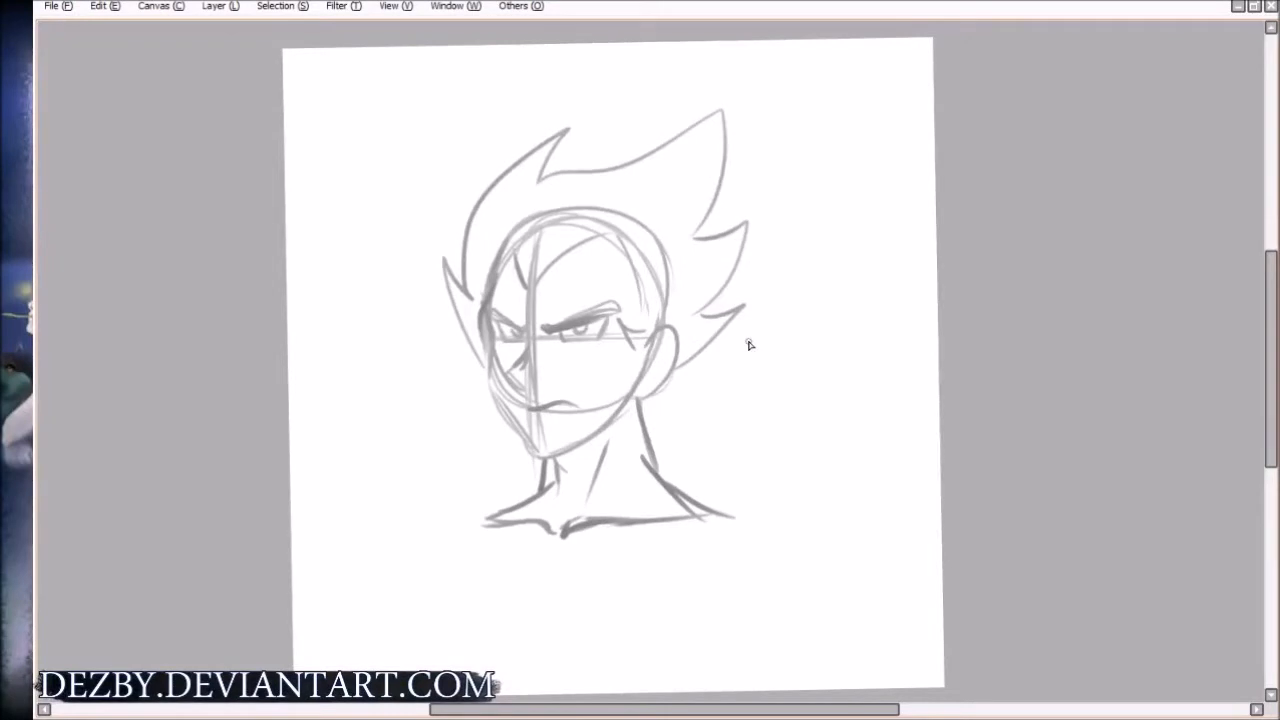
{"action": "left_click_drag", "start_coordinate": [517, 398], "coordinate": [566, 394]}
{"action": "key", "text": "Tab"}
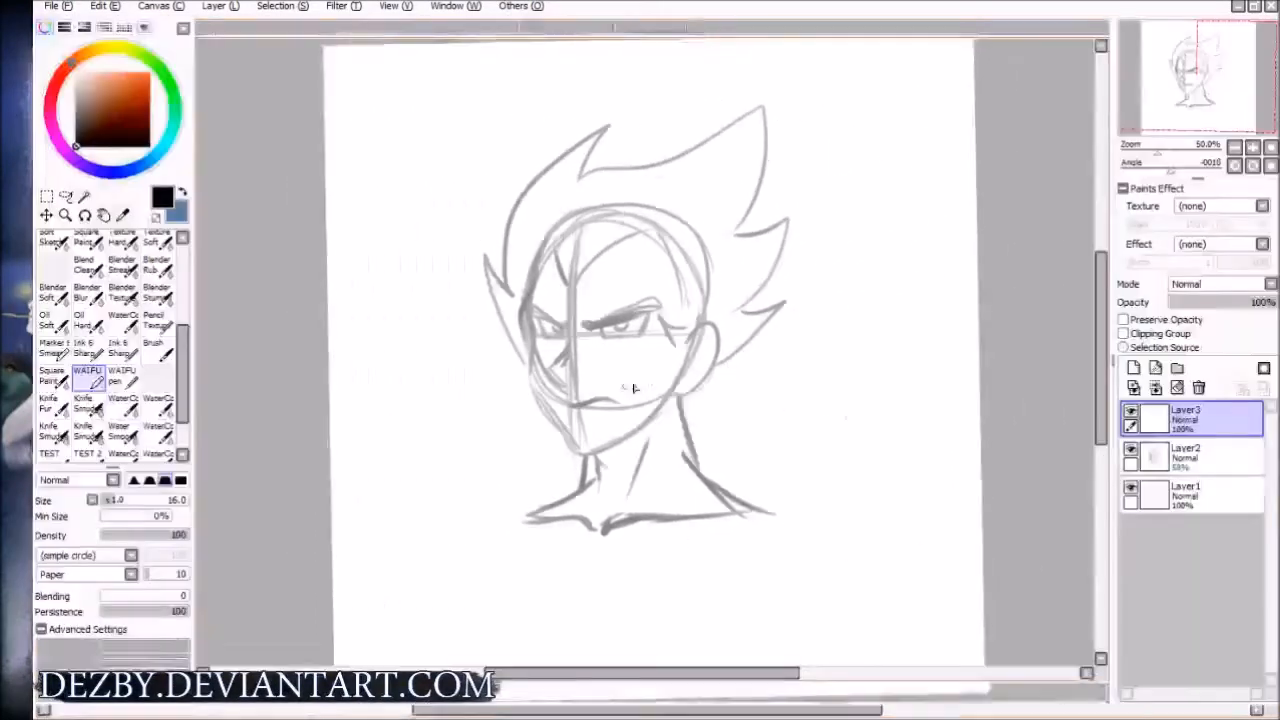
{"action": "left_click", "coordinate": [1271, 166]}
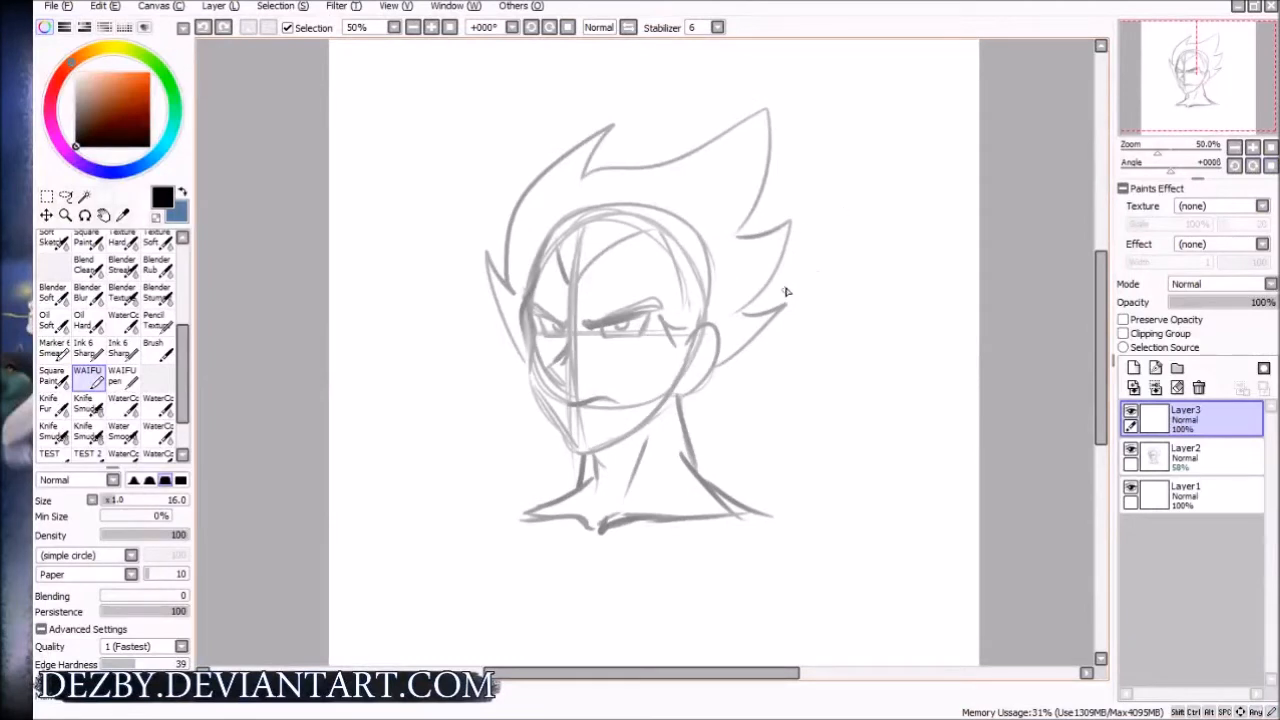
{"action": "key", "text": "Tab"}
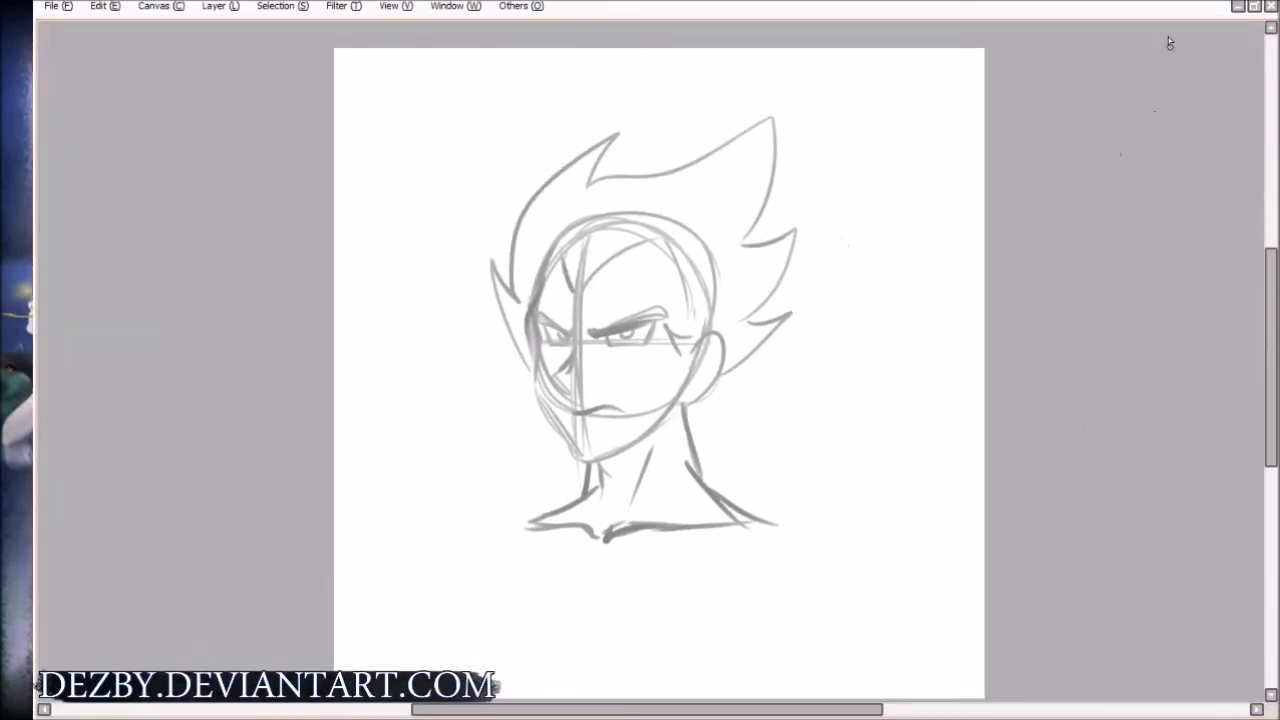
Restore the canvas to a floating window, move it toward the workspace corner, and enlarge it
{"action": "left_click", "coordinate": [1255, 7]}
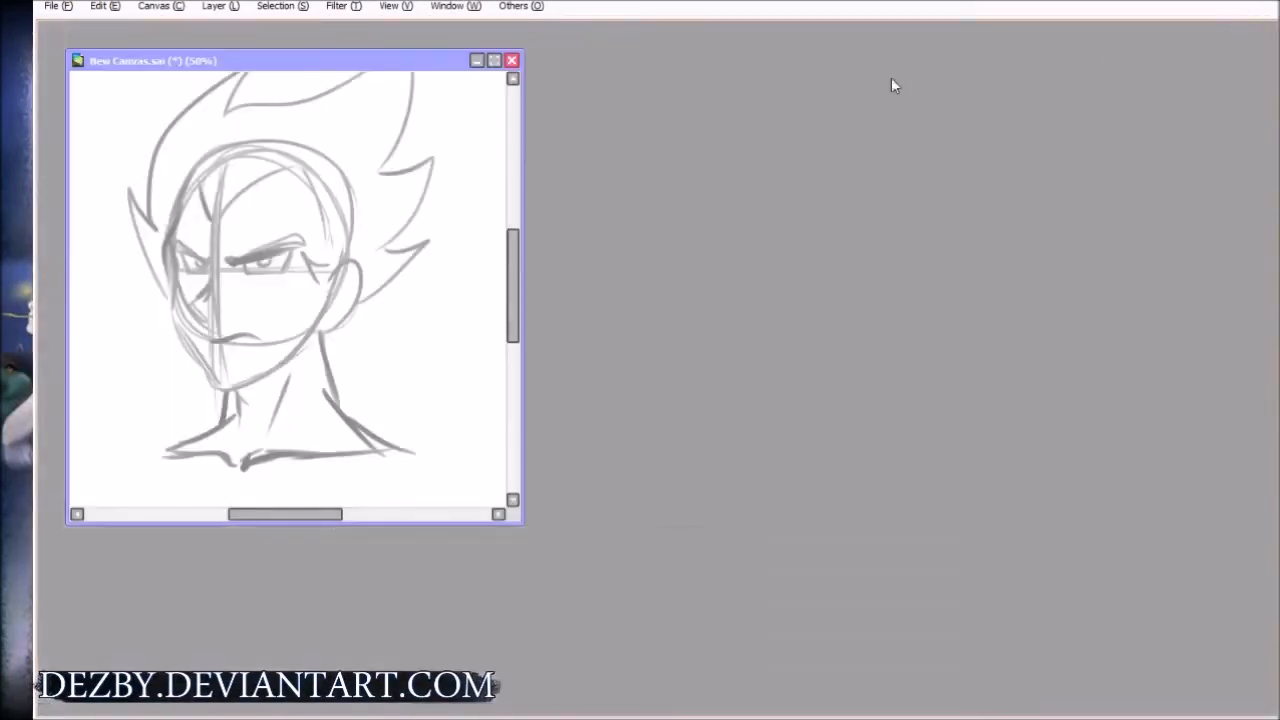
{"action": "left_click_drag", "start_coordinate": [349, 60], "coordinate": [332, 44]}
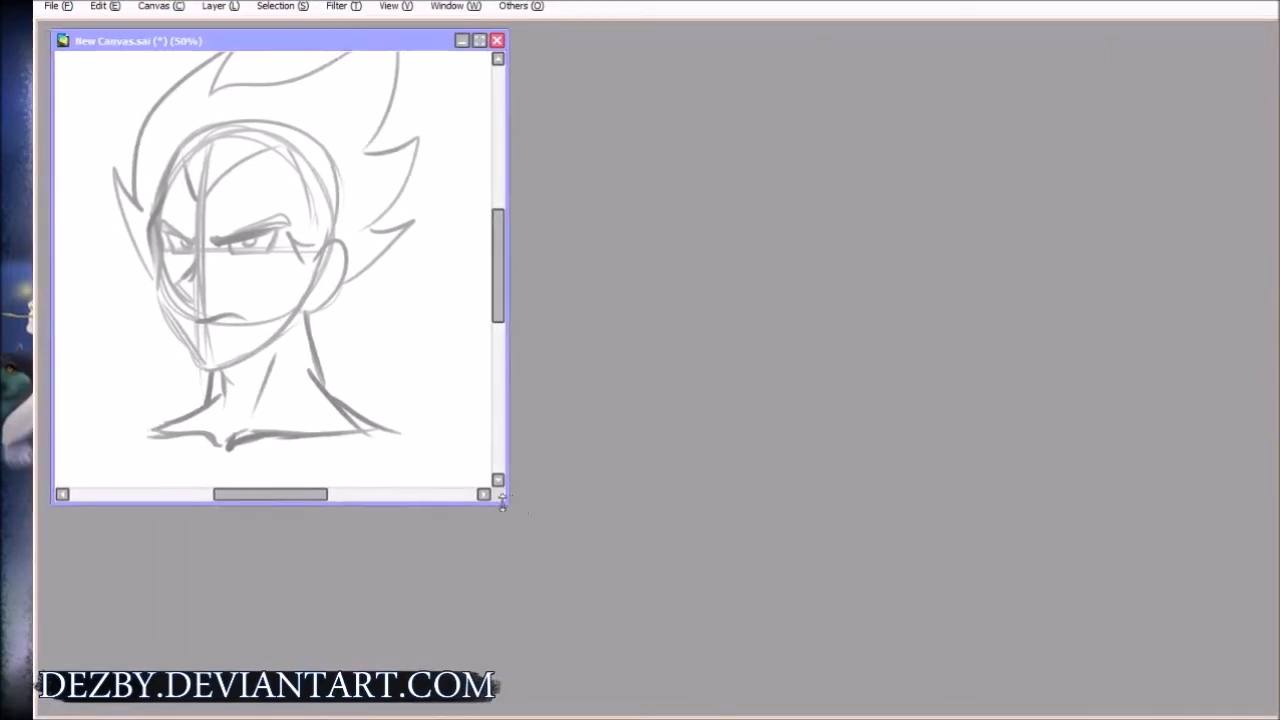
{"action": "mouse_move", "coordinate": [506, 514]}
{"action": "left_mouse_down"}
{"action": "mouse_move", "coordinate": [777, 617]}
{"action": "mouse_move", "coordinate": [664, 637]}
{"action": "left_mouse_up"}
Create a second view of the same canvas and place its window beside the first one
{"action": "left_click", "coordinate": [456, 8]}
{"action": "mouse_move", "coordinate": [518, 8]}
{"action": "mouse_move", "coordinate": [396, 10]}
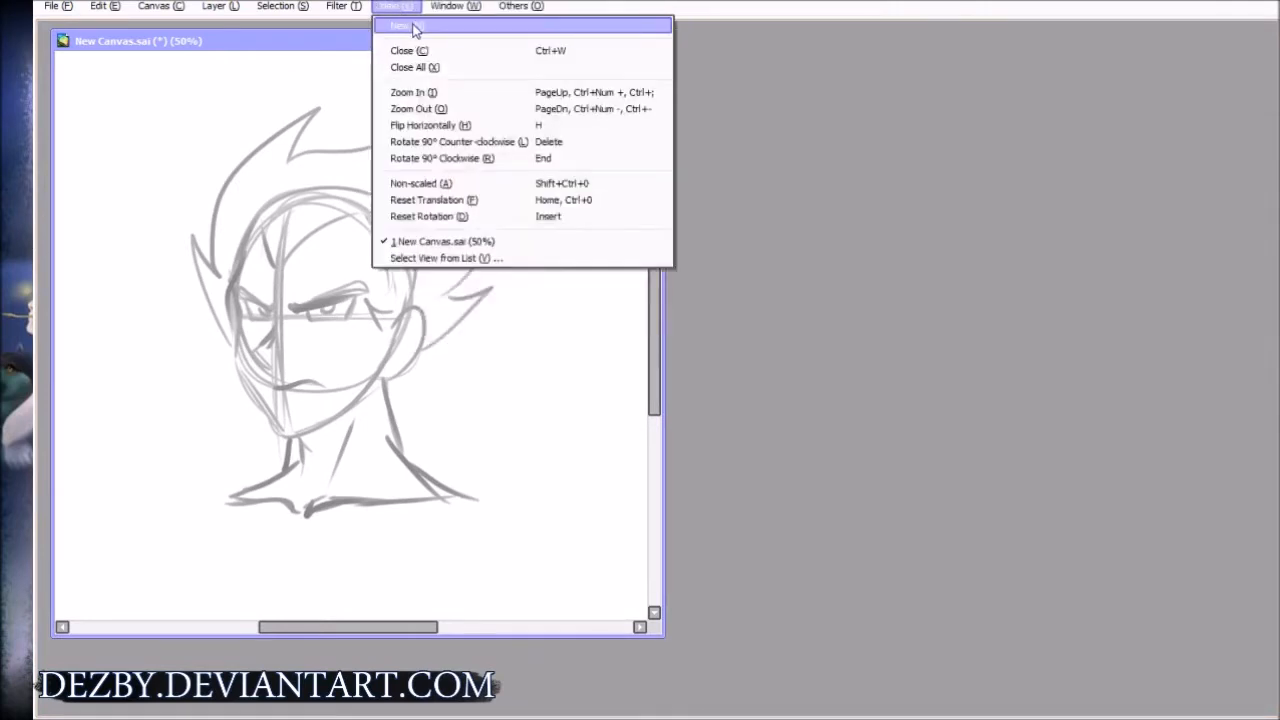
{"action": "left_click", "coordinate": [416, 28]}
{"action": "left_click_drag", "start_coordinate": [409, 80], "coordinate": [1104, 51]}
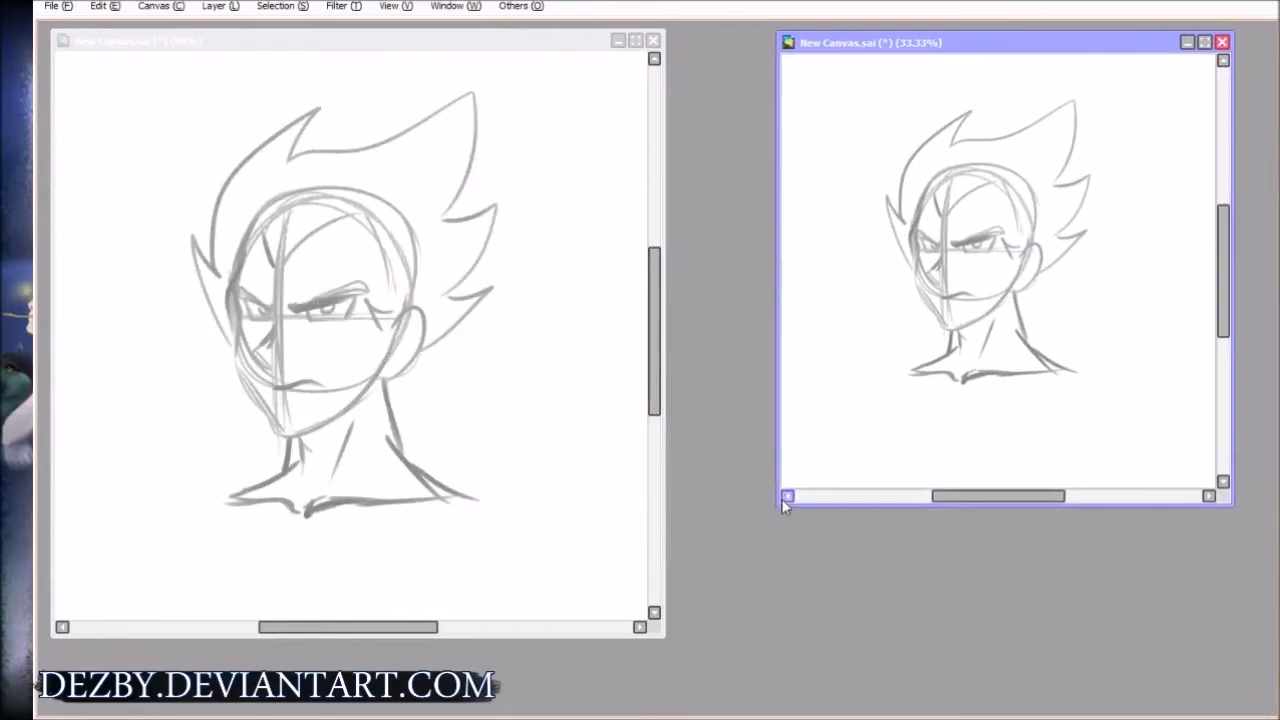
Shrink the second view's window, recenter its sketch, and enlarge the main canvas window to fill the remaining space
{"action": "left_click_drag", "start_coordinate": [775, 508], "coordinate": [821, 438]}
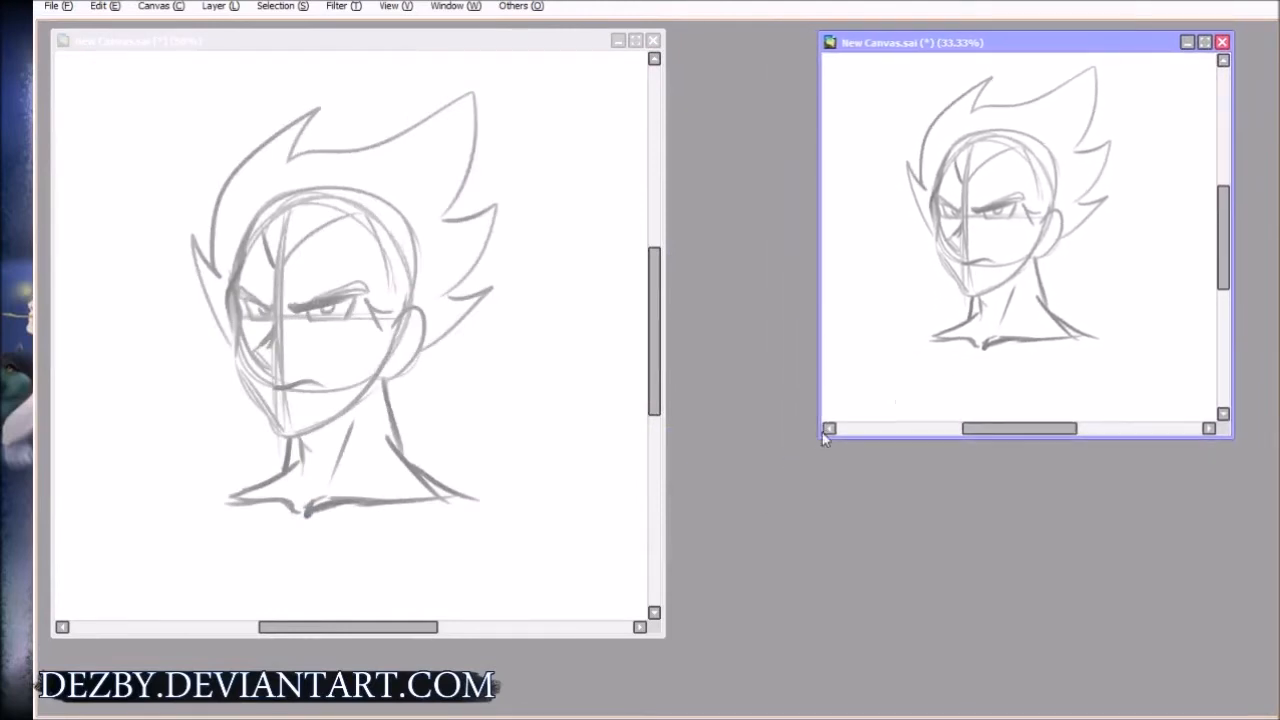
{"action": "left_click_drag", "start_coordinate": [971, 320], "coordinate": [980, 332]}
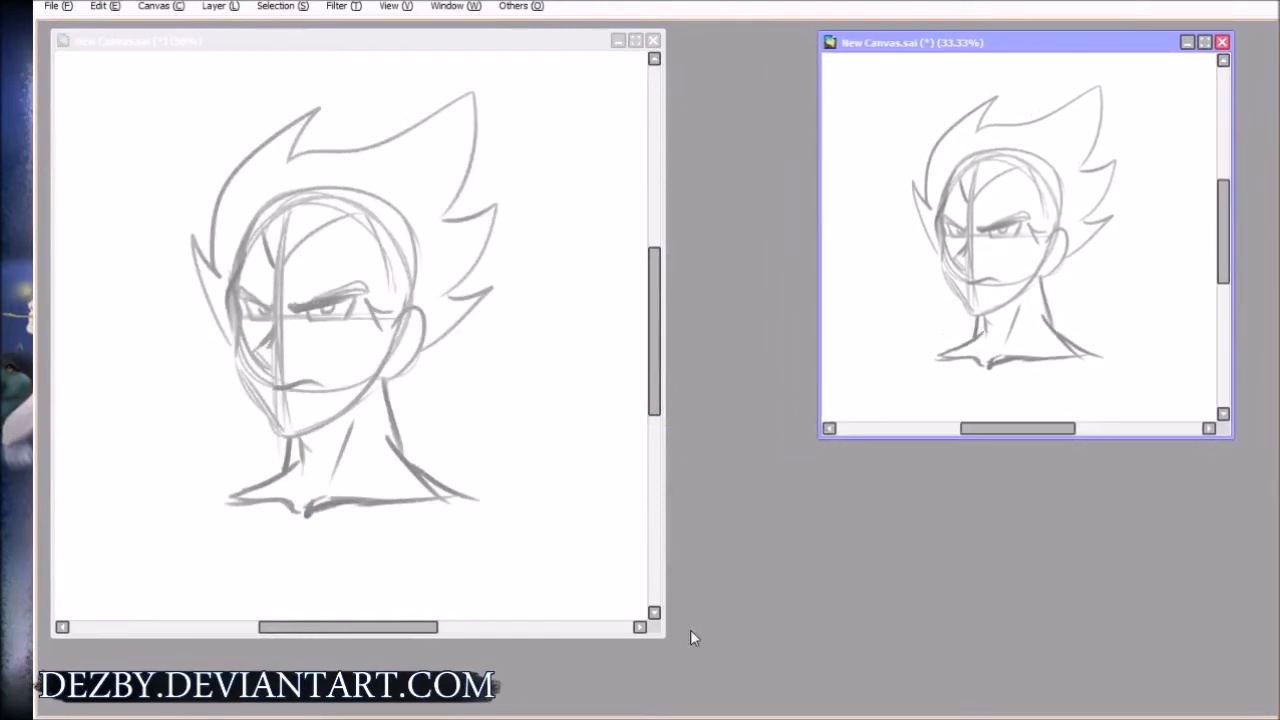
{"action": "left_click_drag", "start_coordinate": [662, 636], "coordinate": [784, 676]}
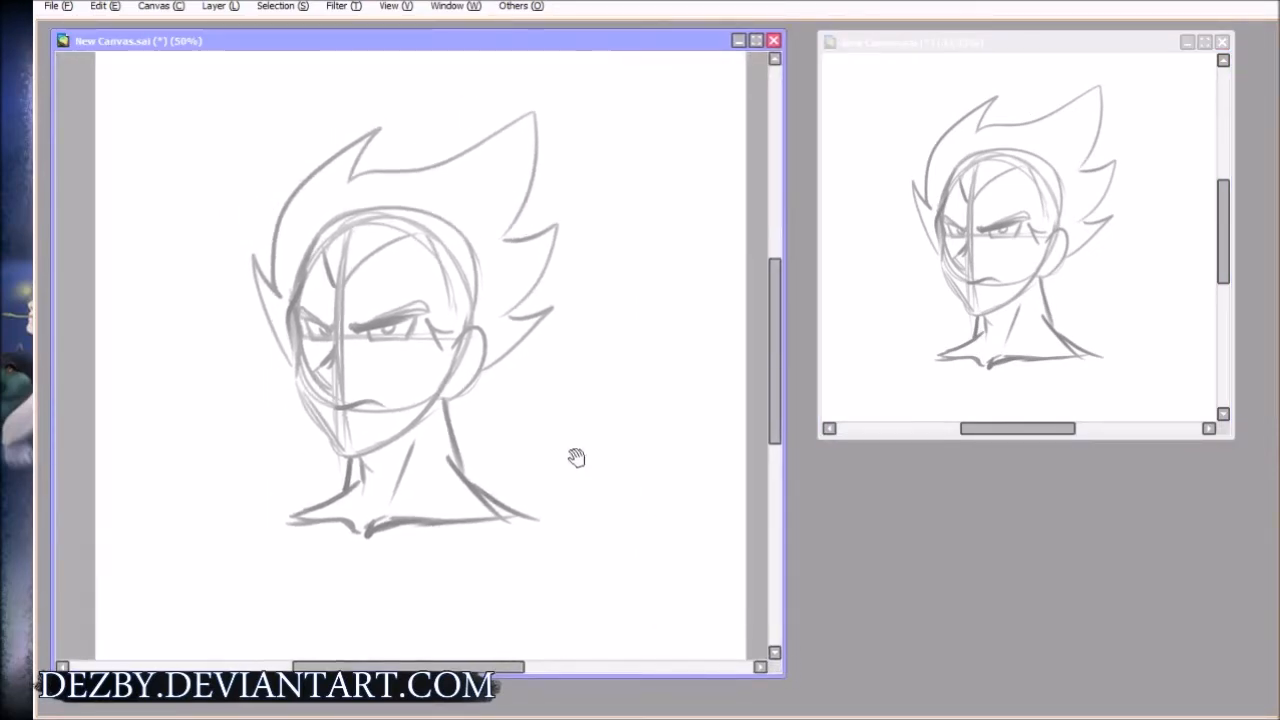
{"action": "left_click_drag", "start_coordinate": [580, 457], "coordinate": [618, 467]}
Try a stroke on the larger eyebrow at 150% zoom, undo it, and reduce the brush size to 8
{"action": "scroll", "coordinate": [618, 467], "scroll_direction": "up", "scroll_amount": 4}
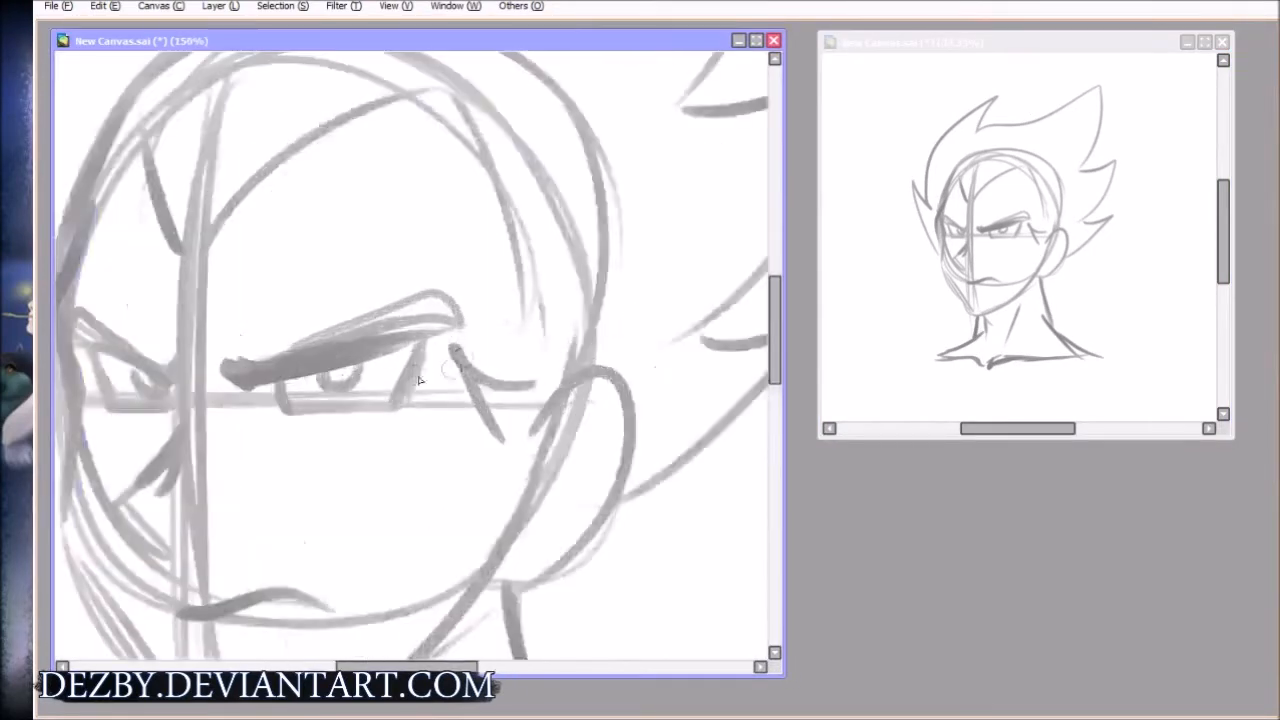
{"action": "left_click_drag", "start_coordinate": [238, 370], "coordinate": [305, 373]}
{"action": "key", "text": "ctrl+z"}
{"action": "key", "text": "["}
{"action": "key", "text": "["}
{"action": "key", "text": "["}
Trace the upper and lower edges of the larger eyebrow in black on Layer3, redoing the first stroke
{"action": "mouse_move", "coordinate": [228, 370]}
{"action": "left_mouse_down"}
{"action": "mouse_move", "coordinate": [298, 375]}
{"action": "mouse_move", "coordinate": [468, 321]}
{"action": "left_mouse_up"}
{"action": "key", "text": "ctrl+z"}
{"action": "mouse_move", "coordinate": [220, 373]}
{"action": "left_mouse_down"}
{"action": "mouse_move", "coordinate": [300, 372]}
{"action": "mouse_move", "coordinate": [447, 316]}
{"action": "left_mouse_up"}
{"action": "mouse_move", "coordinate": [222, 372]}
{"action": "left_mouse_down"}
{"action": "mouse_move", "coordinate": [370, 312]}
{"action": "mouse_move", "coordinate": [427, 304]}
{"action": "mouse_move", "coordinate": [441, 320]}
{"action": "left_mouse_up"}
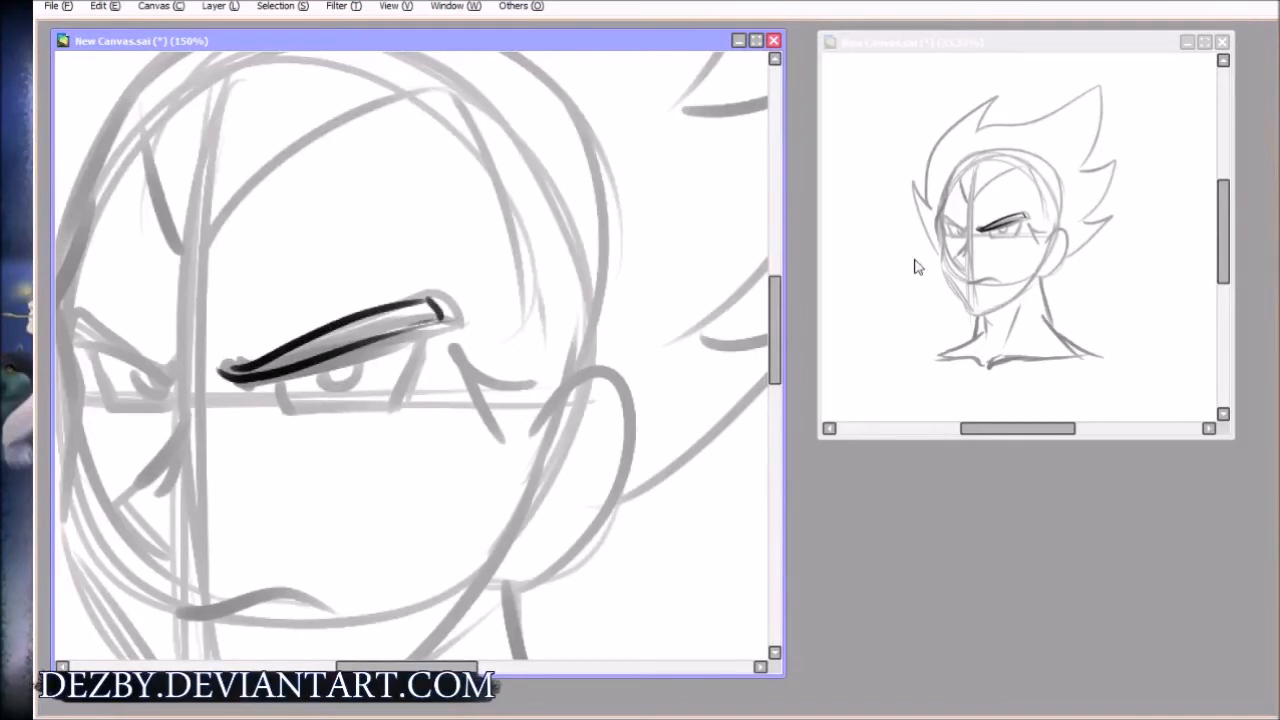
Enlarge the second view's window, zoom it to 50%, and return to the main canvas window
{"action": "left_click_drag", "start_coordinate": [1224, 439], "coordinate": [1272, 502]}
{"action": "scroll", "coordinate": [1055, 296], "scroll_direction": "up", "scroll_amount": 1}
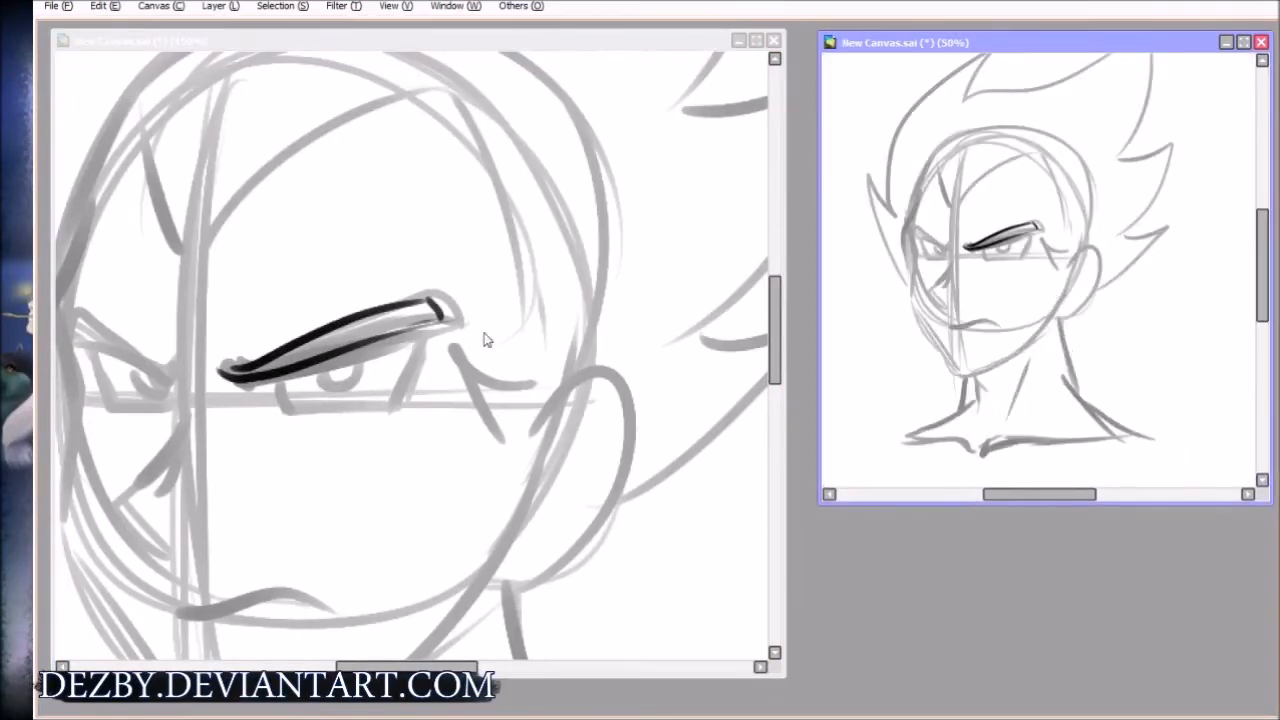
{"action": "left_click", "coordinate": [366, 272]}
Trace the smaller eyebrow's outline in black, and undo the strokes on both eyebrows
{"action": "left_click_drag", "start_coordinate": [174, 334], "coordinate": [394, 280]}
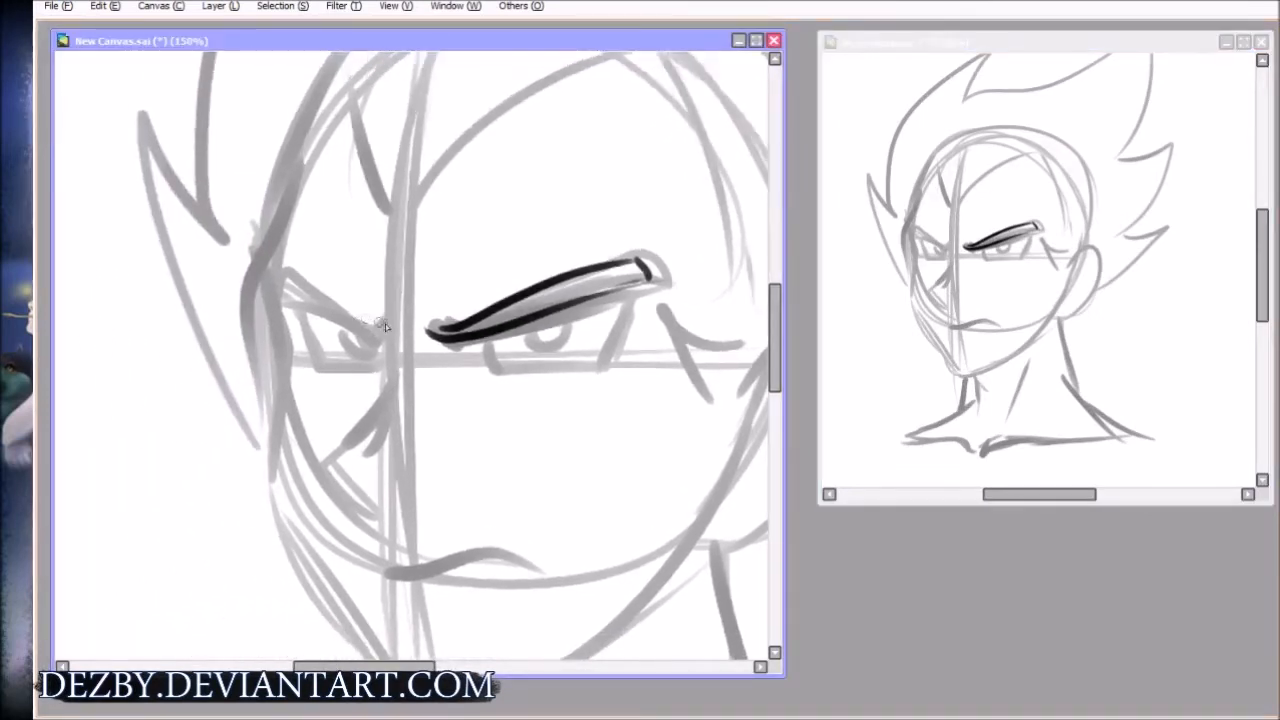
{"action": "mouse_move", "coordinate": [372, 343]}
{"action": "left_mouse_down"}
{"action": "mouse_move", "coordinate": [283, 304]}
{"action": "mouse_move", "coordinate": [325, 287]}
{"action": "mouse_move", "coordinate": [428, 333]}
{"action": "left_mouse_up"}
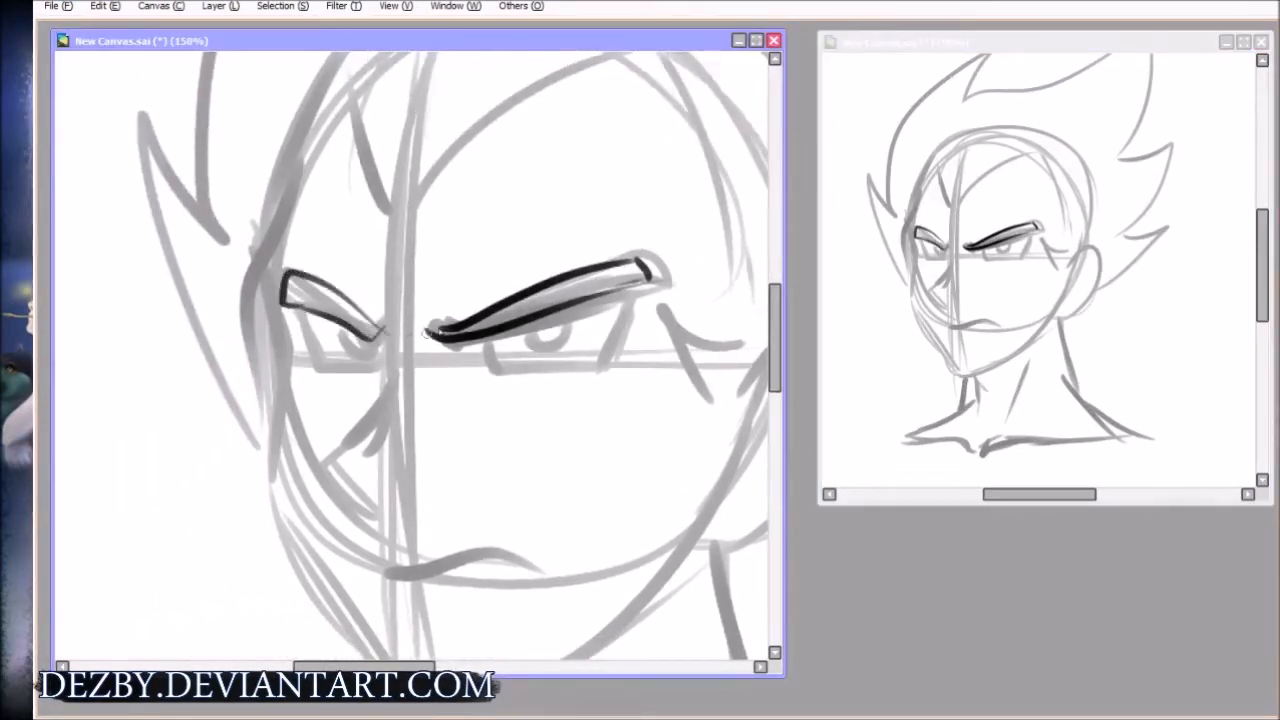
{"action": "key", "text": "ctrl+z"}
{"action": "key", "text": "ctrl+z"}
{"action": "key", "text": "ctrl+z"}
{"action": "key", "text": "ctrl+z"}
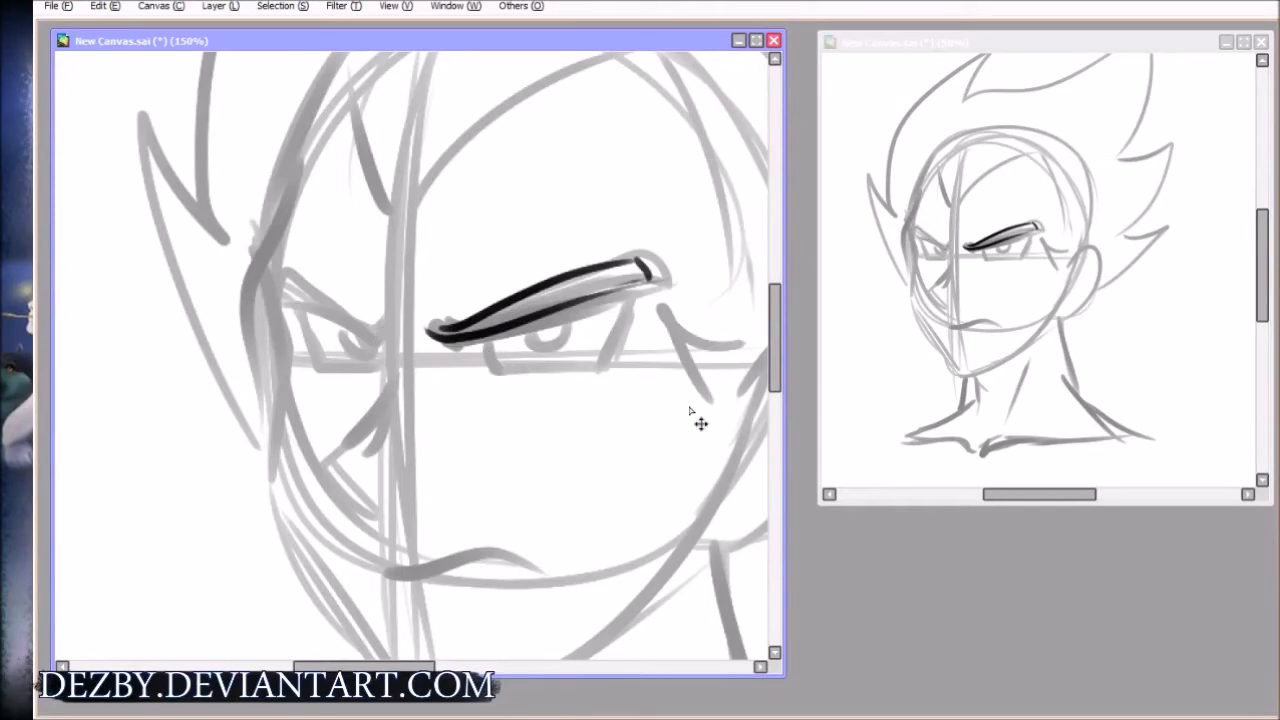
{"action": "scroll", "coordinate": [689, 408], "scroll_direction": "down", "scroll_amount": 2}
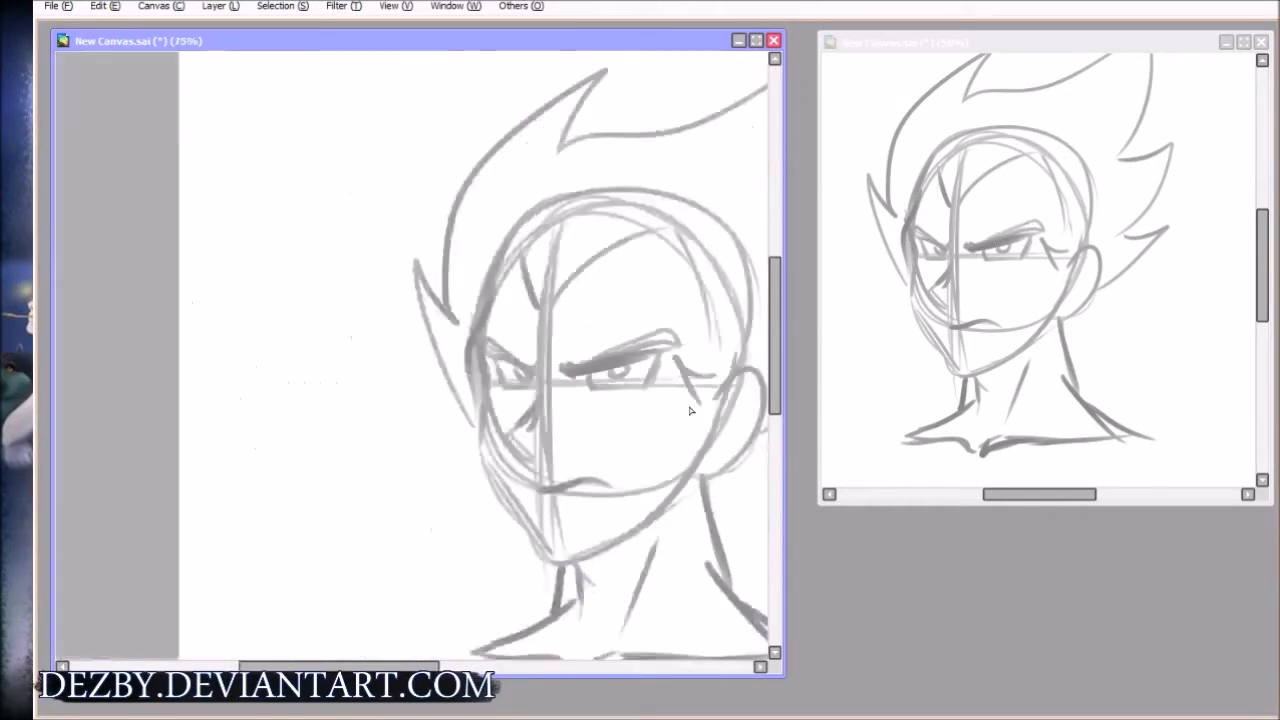
Bring back the command panels and delete Layer3, leaving the faded sketch layer active
{"action": "left_click_drag", "start_coordinate": [689, 405], "coordinate": [671, 414]}
{"action": "left_click_drag", "start_coordinate": [457, 396], "coordinate": [320, 332]}
{"action": "scroll", "coordinate": [365, 388], "scroll_direction": "down", "scroll_amount": 2}
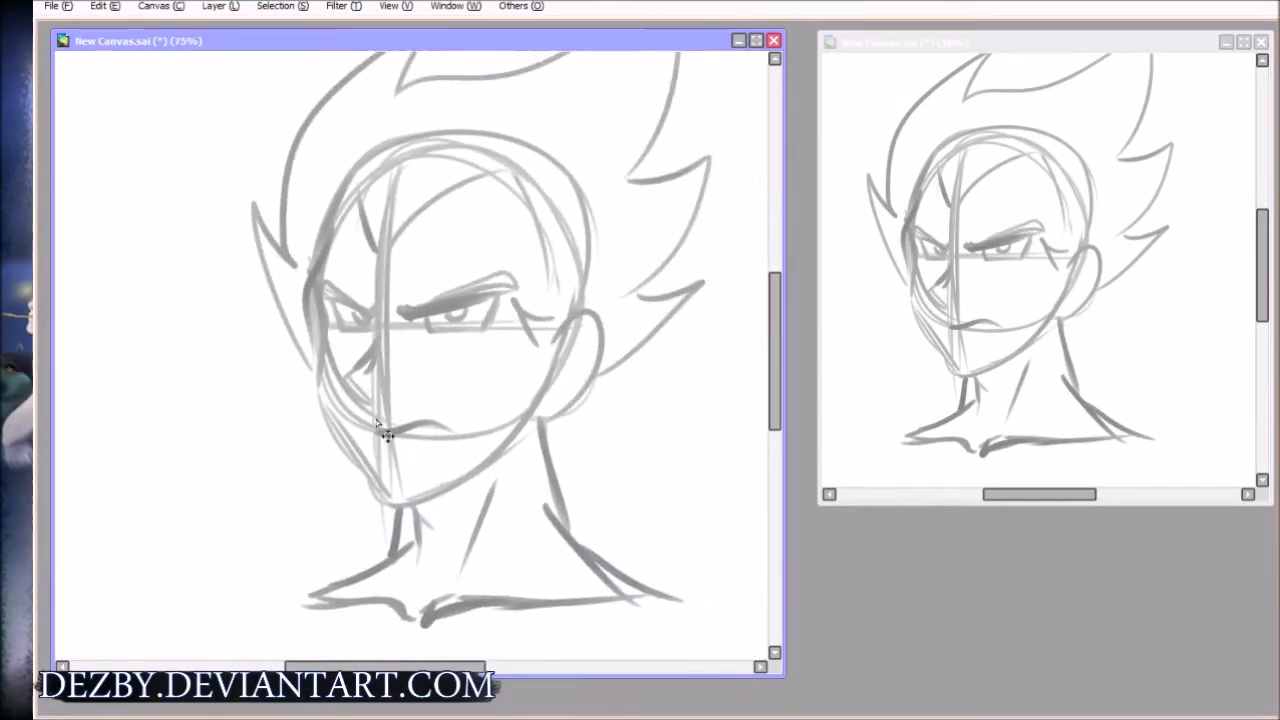
{"action": "key", "text": "Tab"}
{"action": "left_click", "coordinate": [1152, 422]}
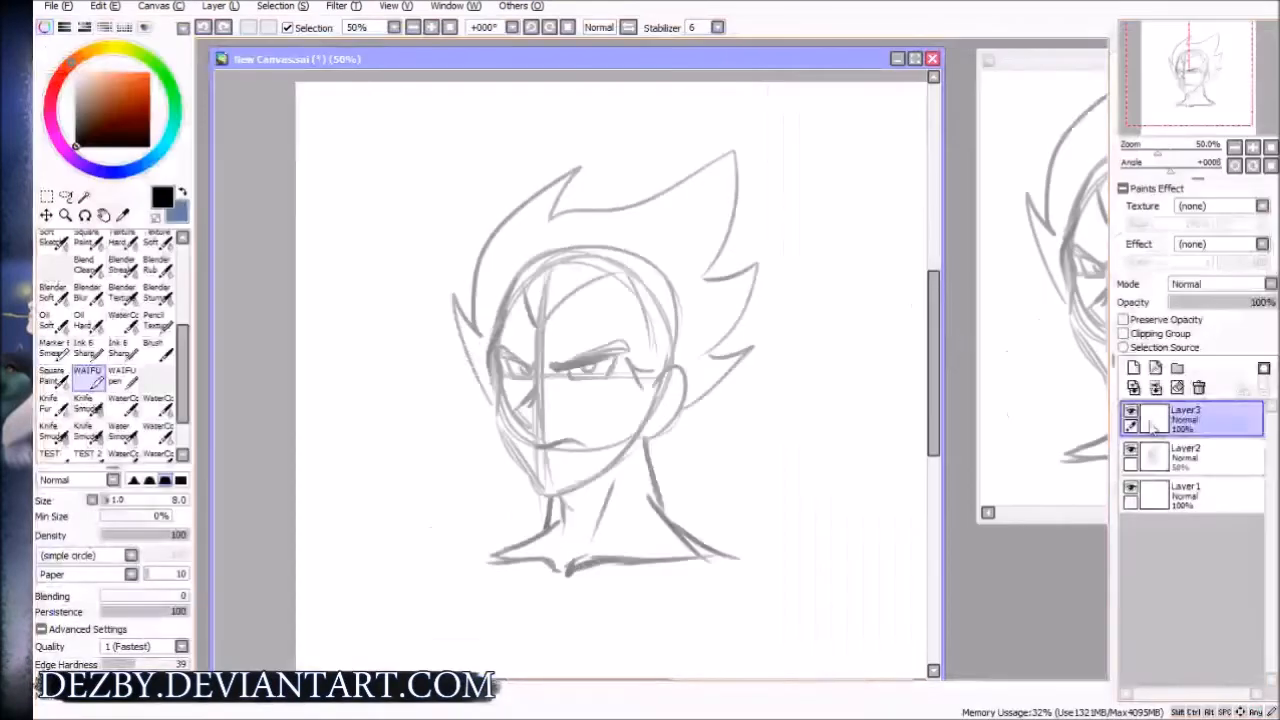
{"action": "left_click", "coordinate": [1199, 387]}
{"action": "left_click_drag", "start_coordinate": [744, 376], "coordinate": [780, 337]}
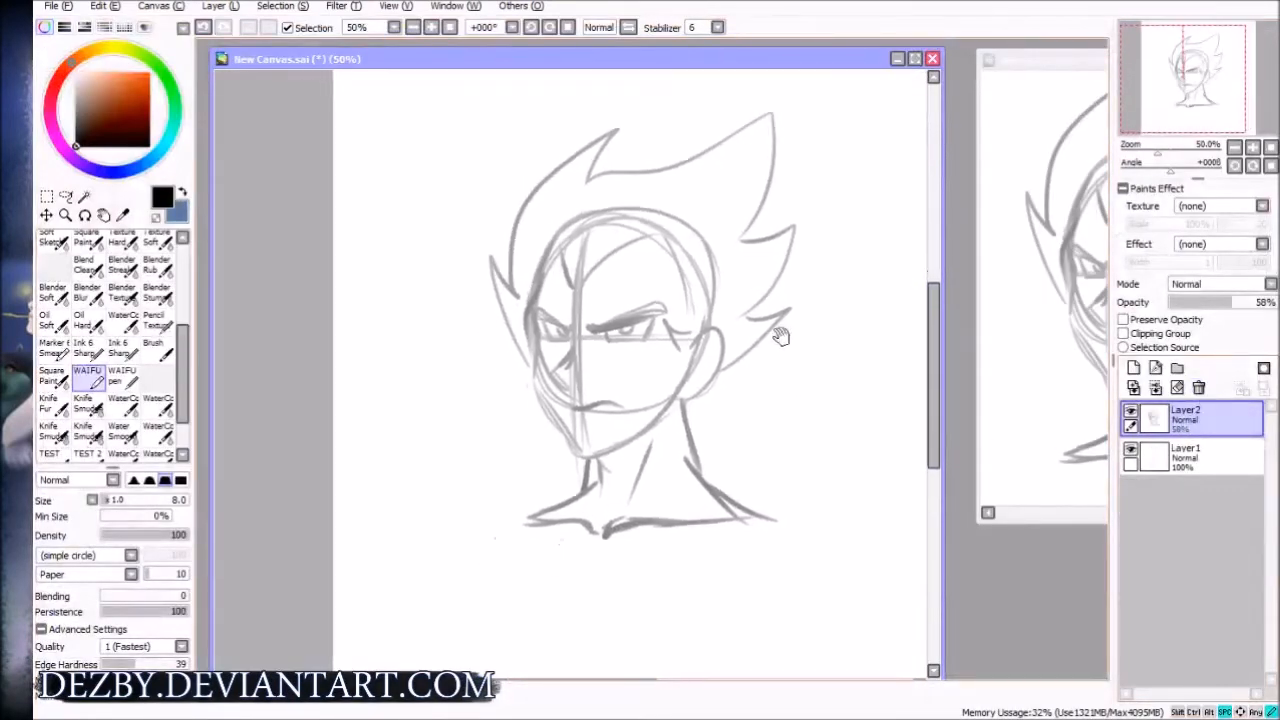
Draw a long wavy test stroke beside the head on Layer3 and undo it
{"action": "left_click", "coordinate": [914, 58]}
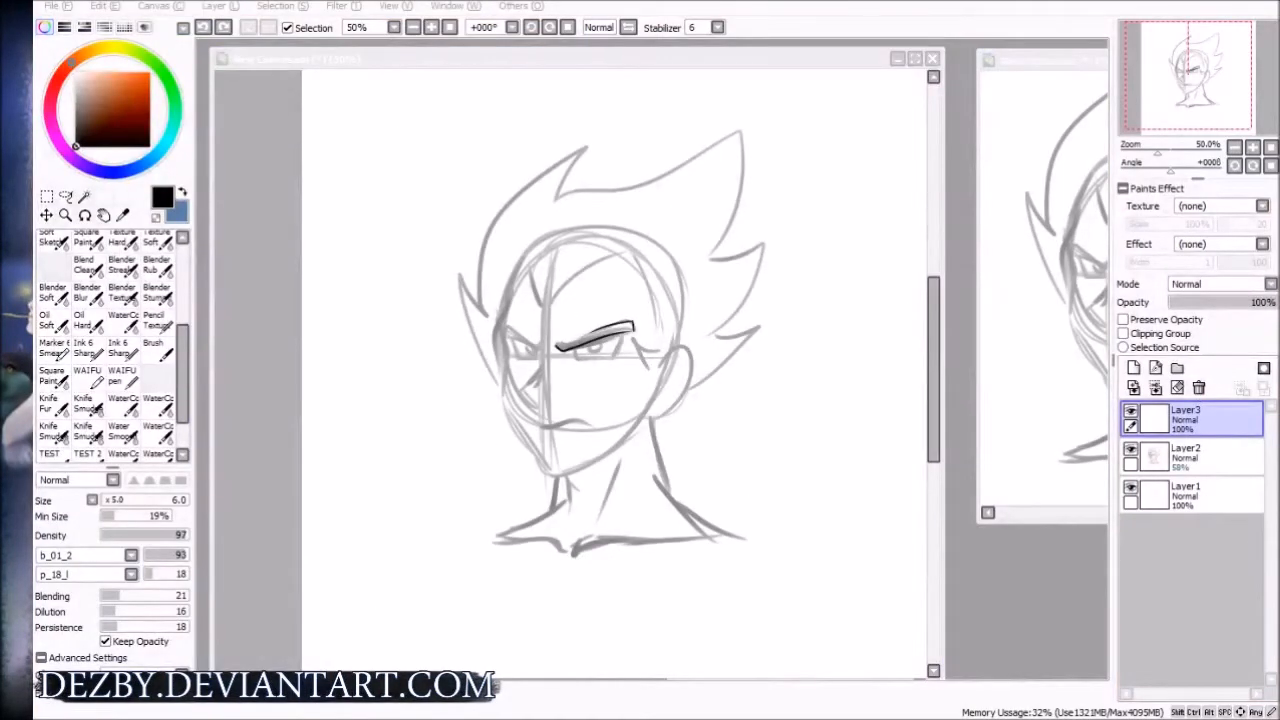
{"action": "left_click_drag", "start_coordinate": [798, 372], "coordinate": [832, 511]}
{"action": "left_click_drag", "start_coordinate": [803, 423], "coordinate": [688, 375]}
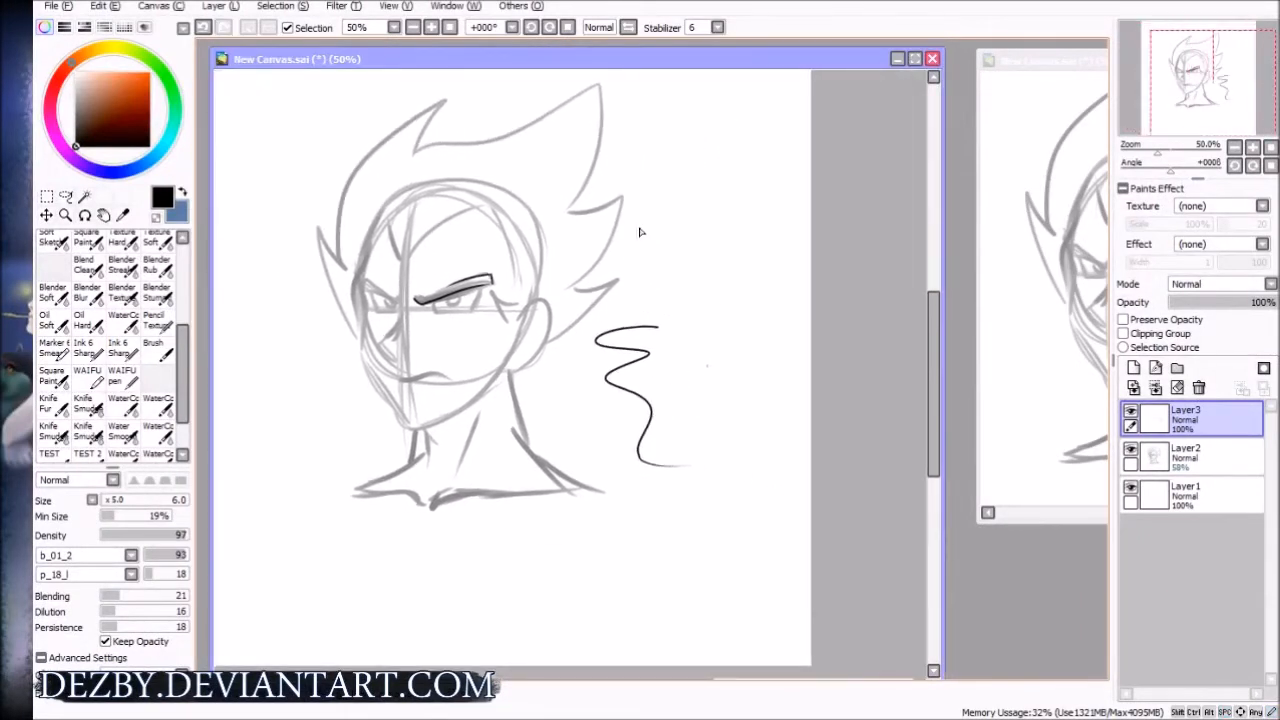
{"action": "key", "text": "ctrl+z"}
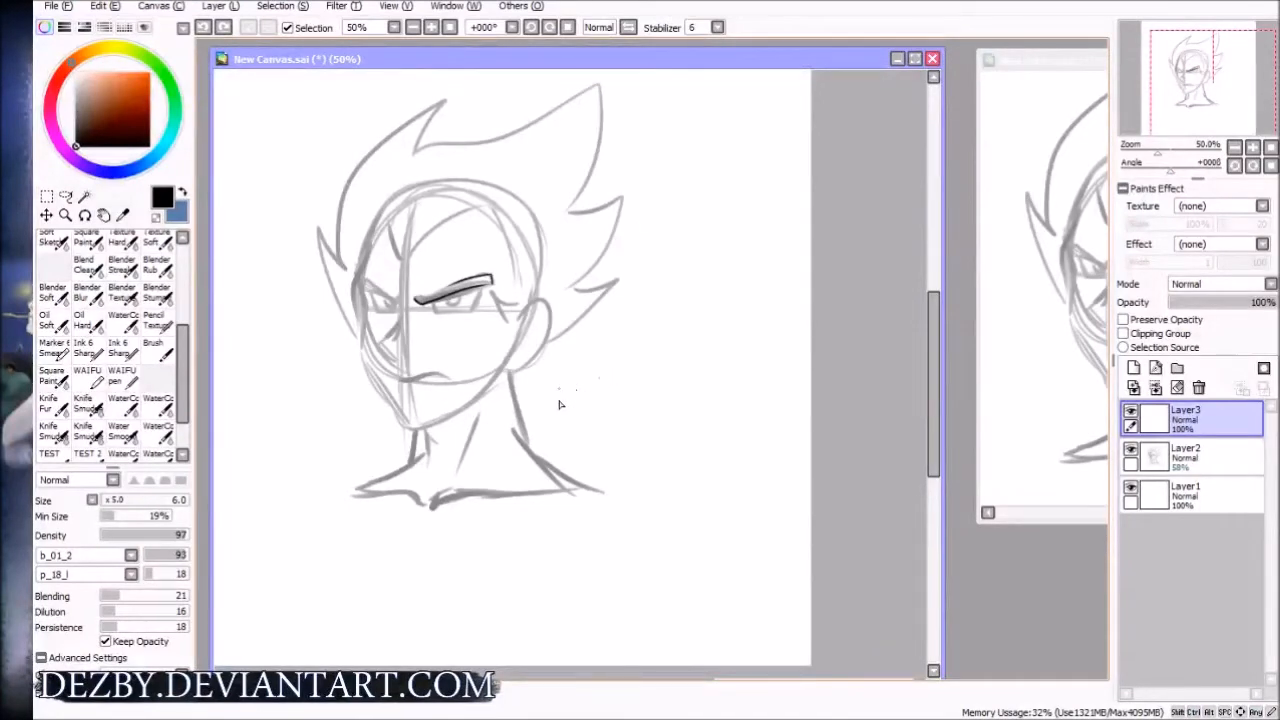
{"action": "left_click_drag", "start_coordinate": [625, 390], "coordinate": [662, 373]}
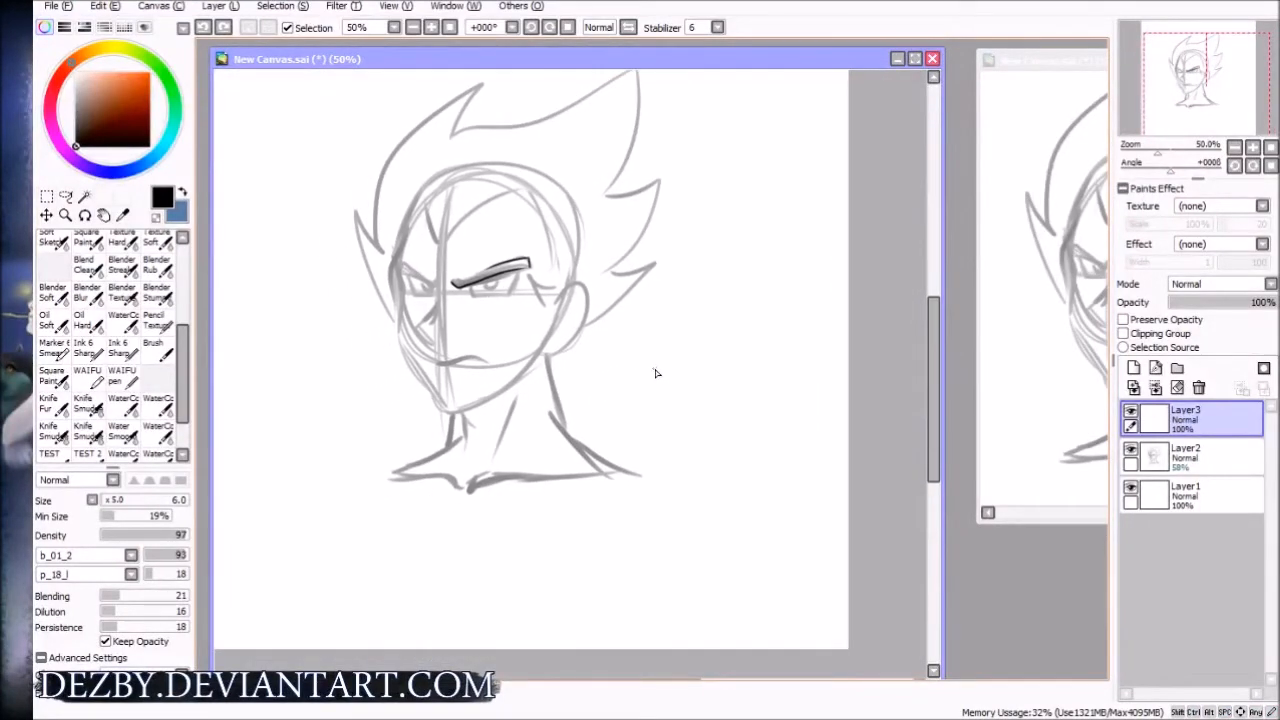
Draw a short squiggle beside the neck, undo and redo it several times, and leave it undone
{"action": "key", "text": "ctrl"}
{"action": "left_click", "coordinate": [639, 372], "text": "ctrl"}
{"action": "left_click_drag", "start_coordinate": [625, 362], "coordinate": [720, 374]}
{"action": "key", "text": "ctrl+z"}
{"action": "key", "text": "ctrl+y"}
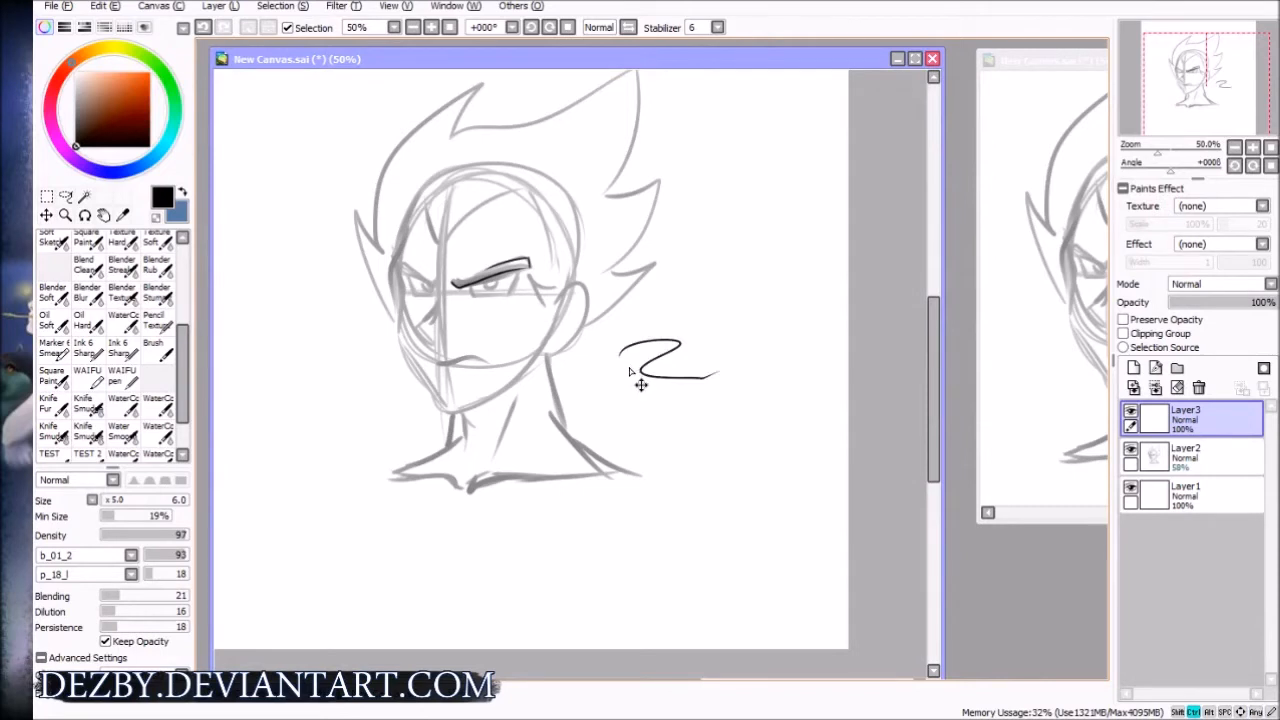
{"action": "key", "text": "ctrl+z"}
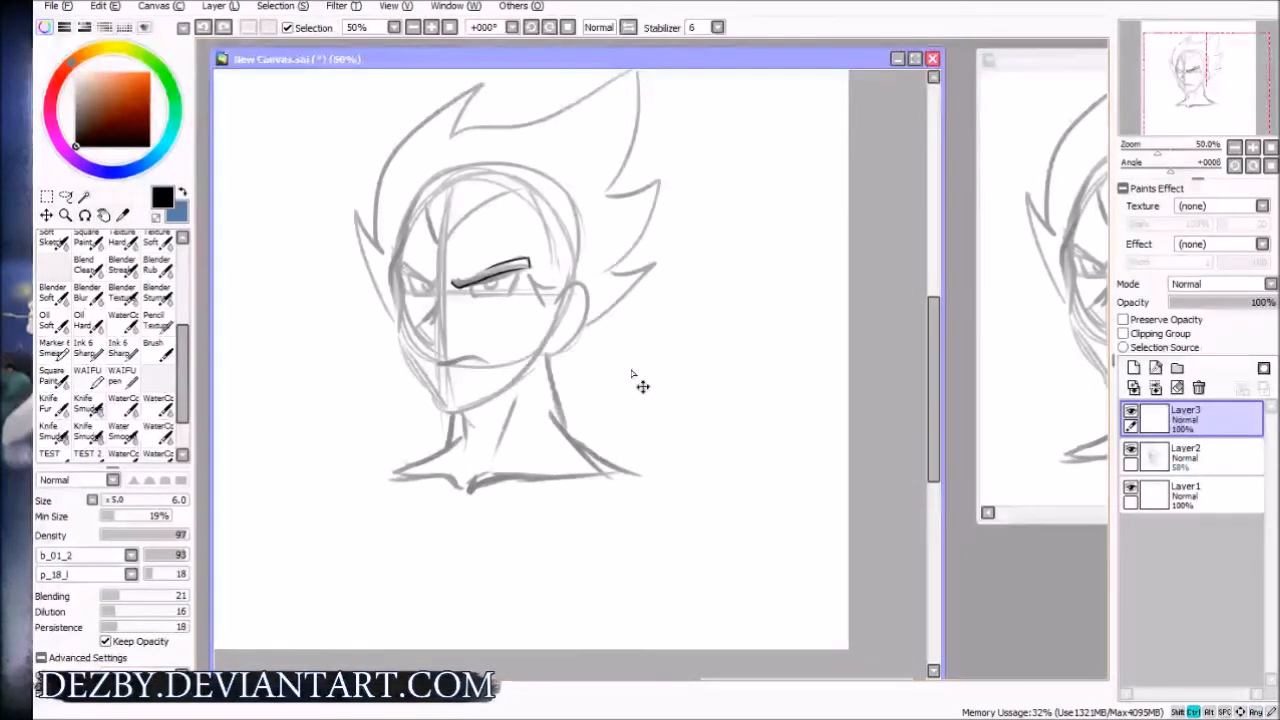
{"action": "key", "text": "ctrl+y"}
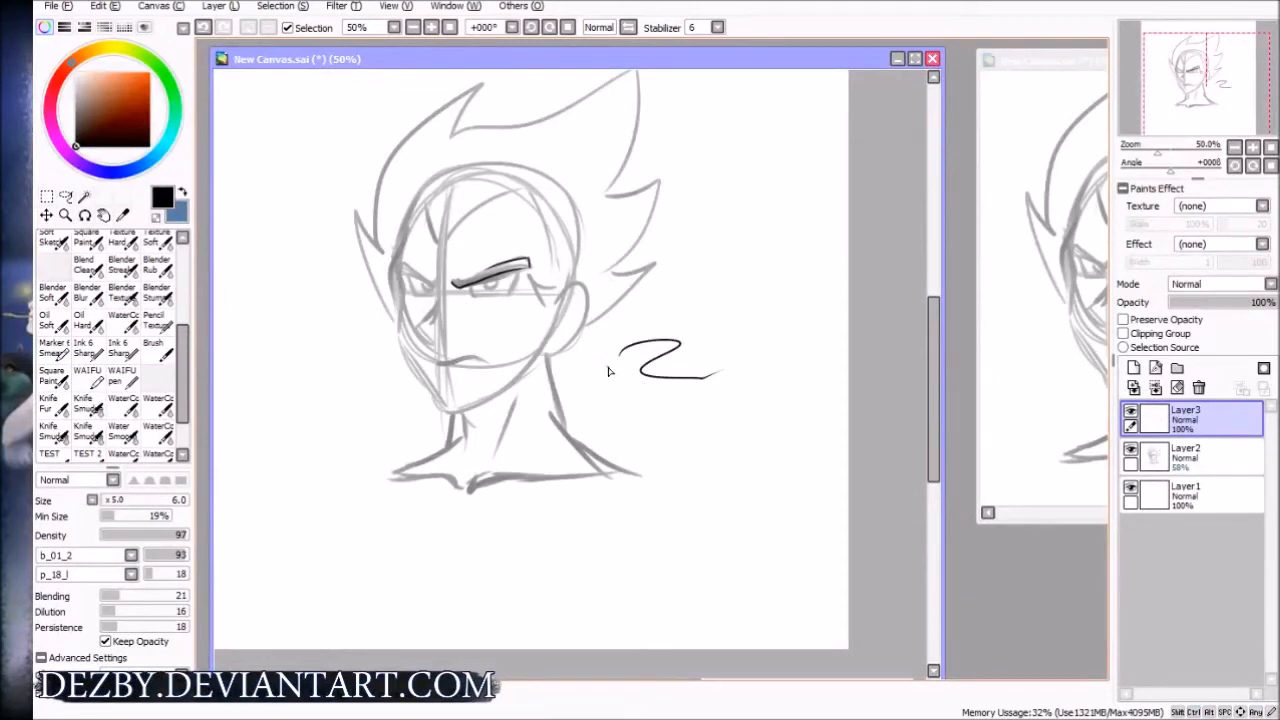
{"action": "key", "text": "ctrl"}
{"action": "key", "text": "ctrl+z"}
{"action": "key", "text": "space"}
{"action": "left_click_drag", "start_coordinate": [566, 369], "coordinate": [642, 399]}
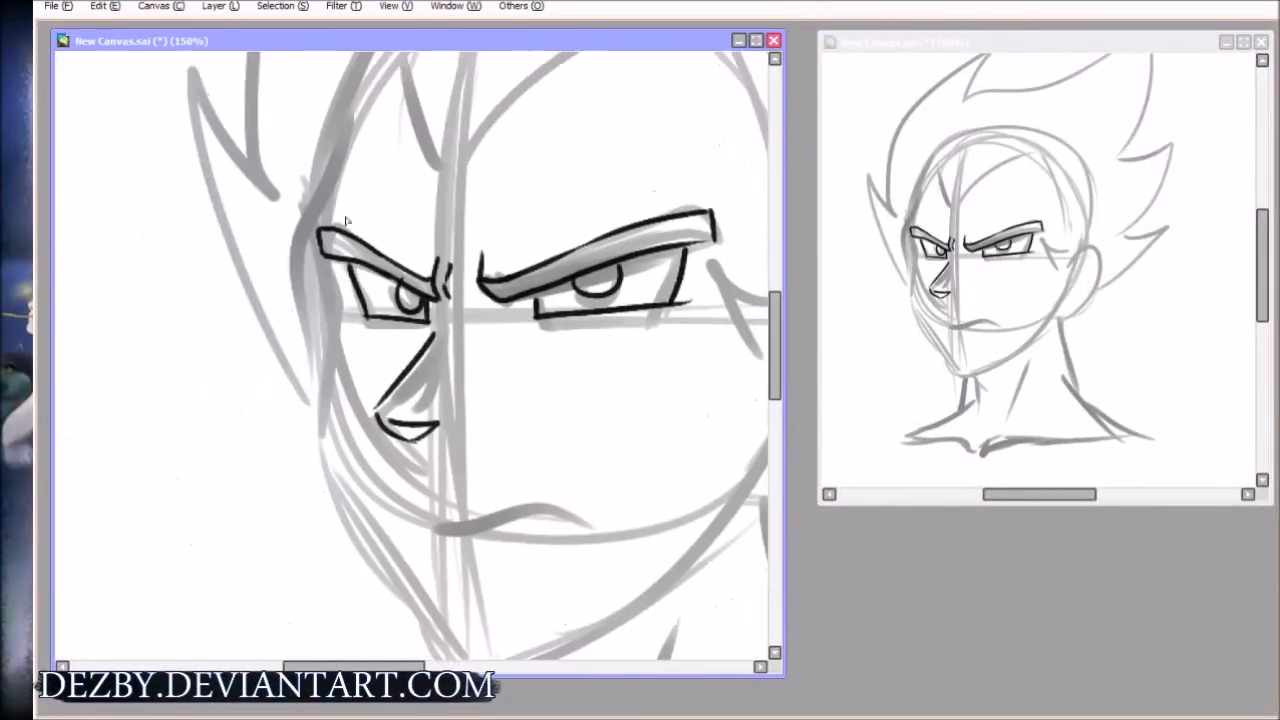
Trace the face, hairline, ear and neck outlines in black over the faded sketch on Layer3
{"action": "left_click_drag", "start_coordinate": [480, 327], "coordinate": [497, 452]}
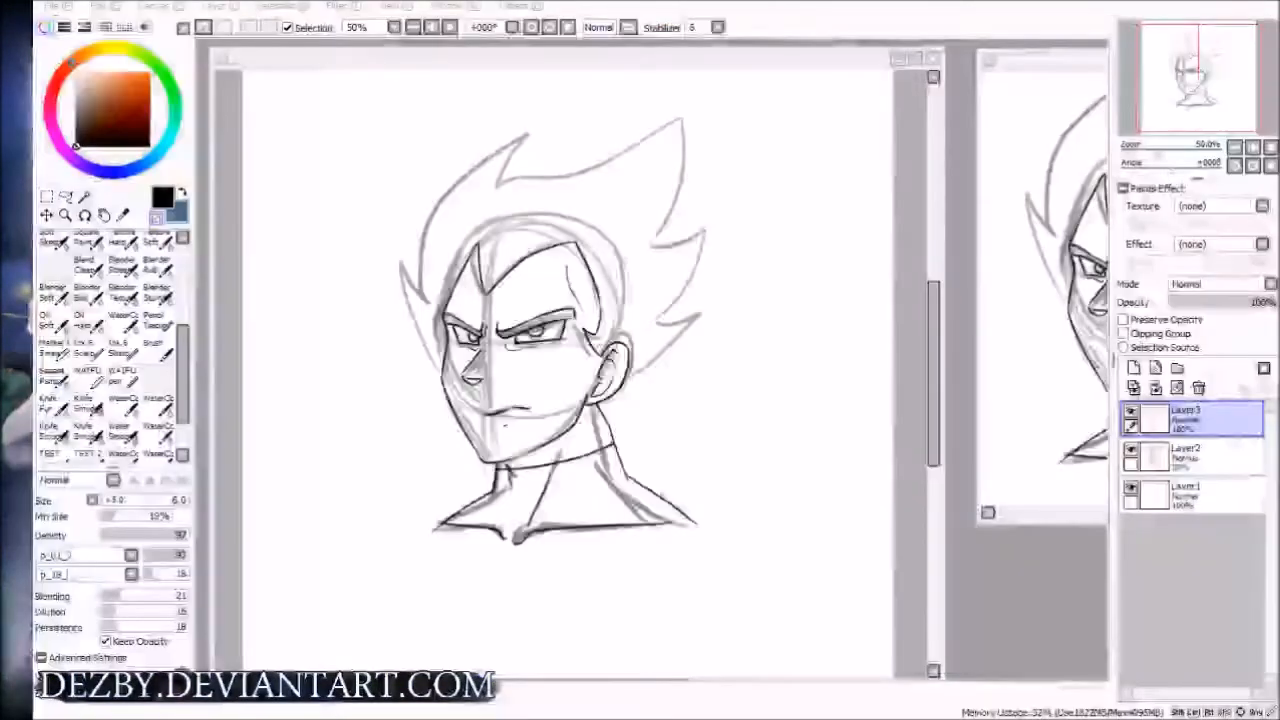
{"action": "left_click", "coordinate": [452, 267]}
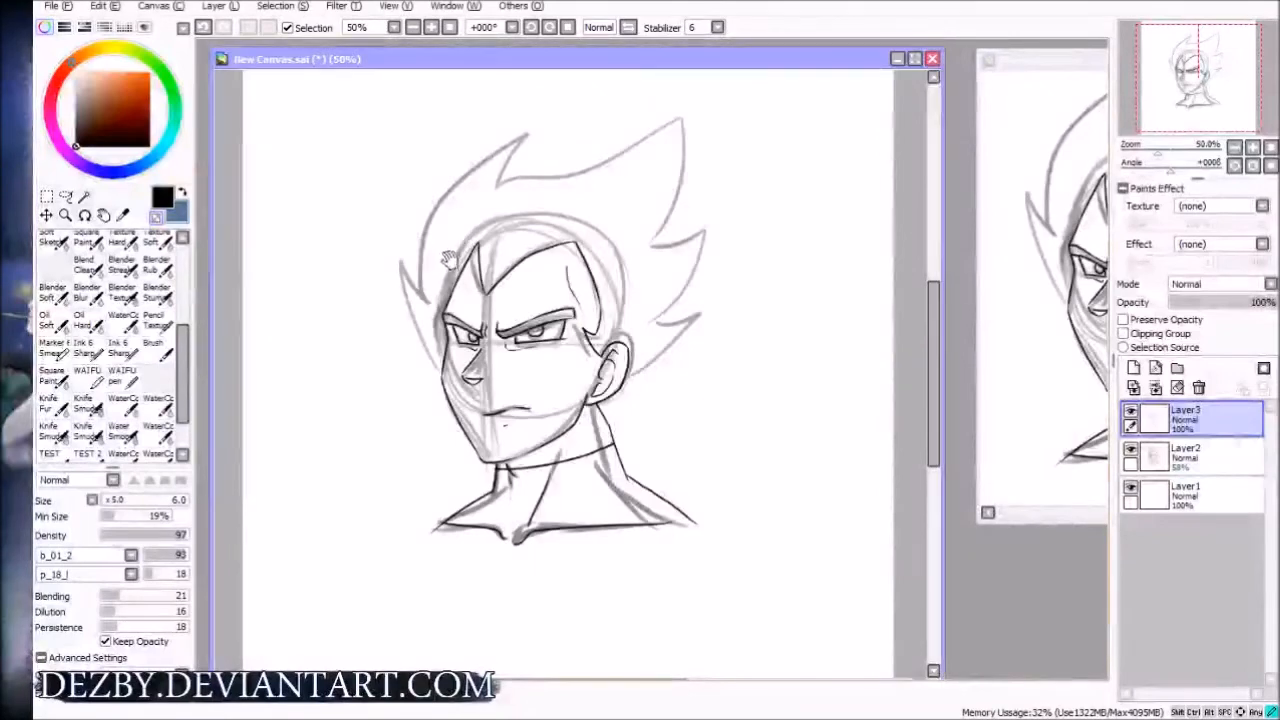
{"action": "scroll", "coordinate": [430, 262], "scroll_direction": "up", "scroll_amount": 2}
{"action": "scroll", "coordinate": [440, 257], "scroll_direction": "up", "scroll_amount": 1}
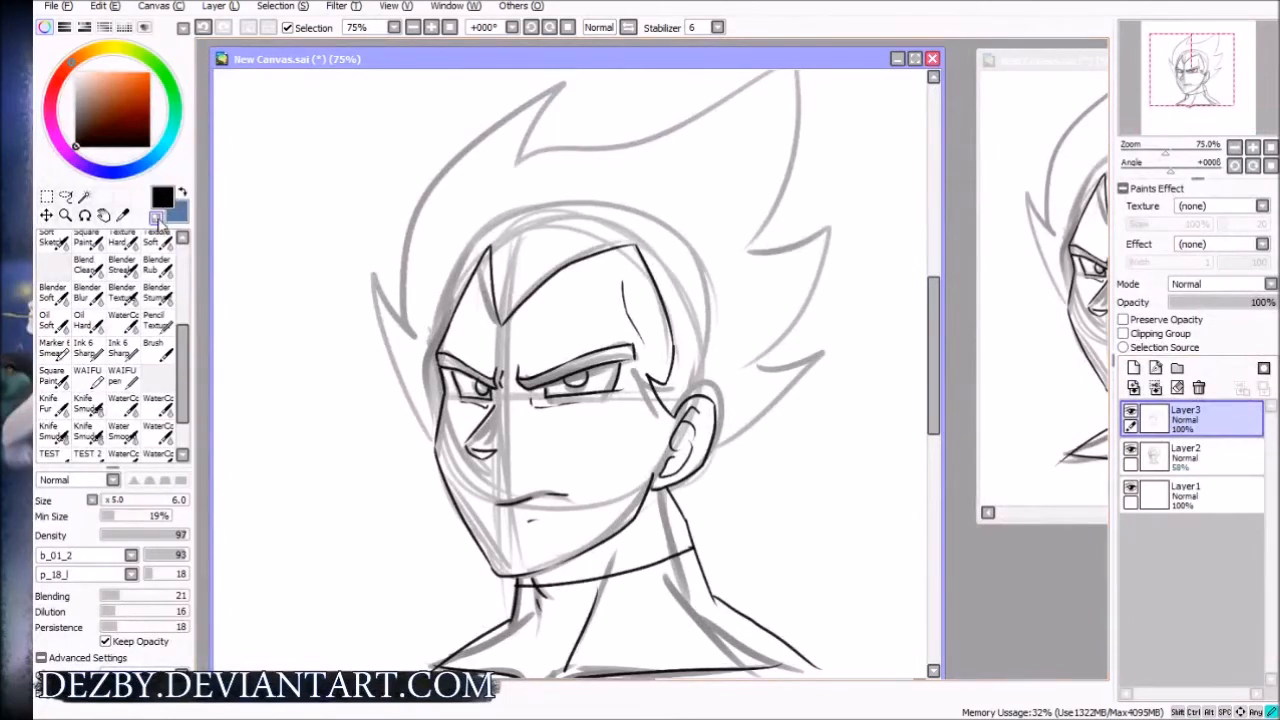
Set the stroke stabilizer to S-2 and try long strokes along the hair's outer edge, undoing each one
{"action": "mouse_move", "coordinate": [425, 430]}
{"action": "left_mouse_down"}
{"action": "mouse_move", "coordinate": [386, 290]}
{"action": "mouse_move", "coordinate": [420, 336]}
{"action": "left_mouse_up"}
{"action": "key", "text": "ctrl+z"}
{"action": "left_click", "coordinate": [719, 27]}
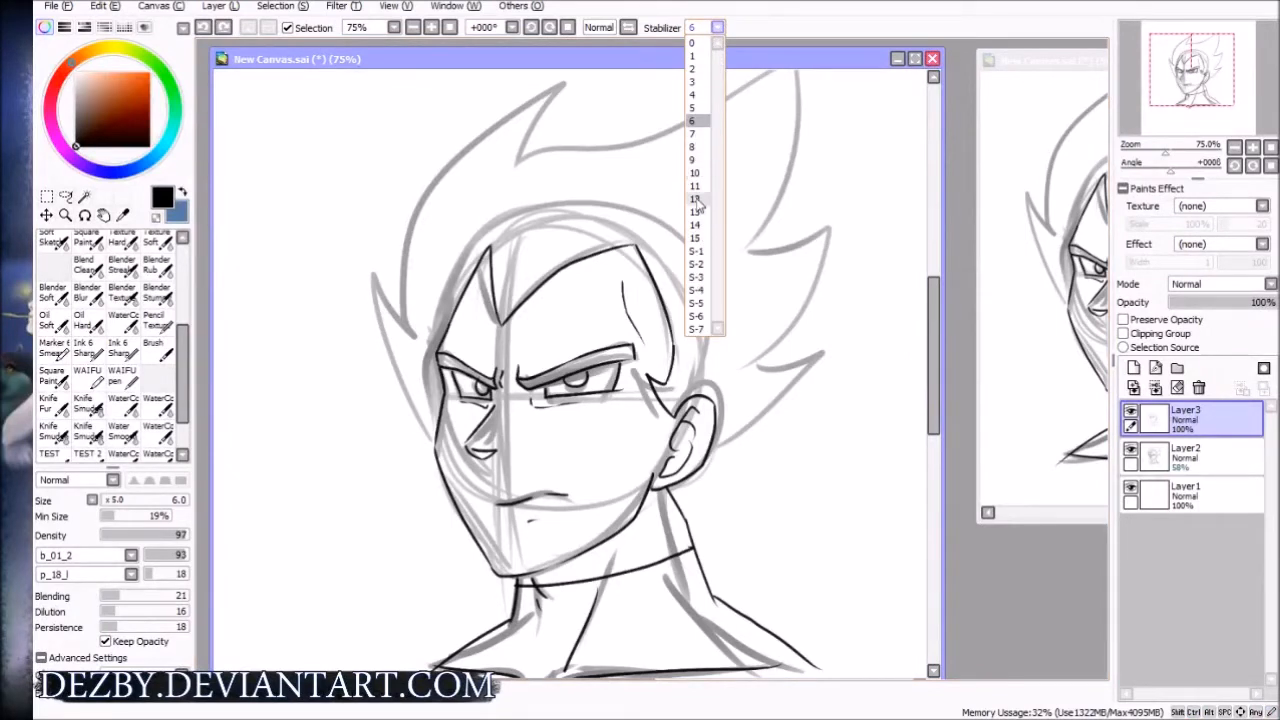
{"action": "left_click", "coordinate": [697, 264]}
{"action": "mouse_move", "coordinate": [265, 272]}
{"action": "left_mouse_down"}
{"action": "mouse_move", "coordinate": [314, 220]}
{"action": "mouse_move", "coordinate": [274, 209]}
{"action": "left_mouse_up"}
{"action": "key", "text": "ctrl+z"}
{"action": "mouse_move", "coordinate": [327, 379]}
{"action": "left_mouse_down"}
{"action": "mouse_move", "coordinate": [300, 298]}
{"action": "mouse_move", "coordinate": [336, 199]}
{"action": "mouse_move", "coordinate": [405, 188]}
{"action": "left_mouse_up"}
{"action": "key", "text": "ctrl+z"}
{"action": "mouse_move", "coordinate": [330, 409]}
{"action": "left_mouse_down"}
{"action": "mouse_move", "coordinate": [307, 354]}
{"action": "mouse_move", "coordinate": [338, 236]}
{"action": "mouse_move", "coordinate": [388, 202]}
{"action": "left_mouse_up"}
{"action": "key", "text": "ctrl+z"}
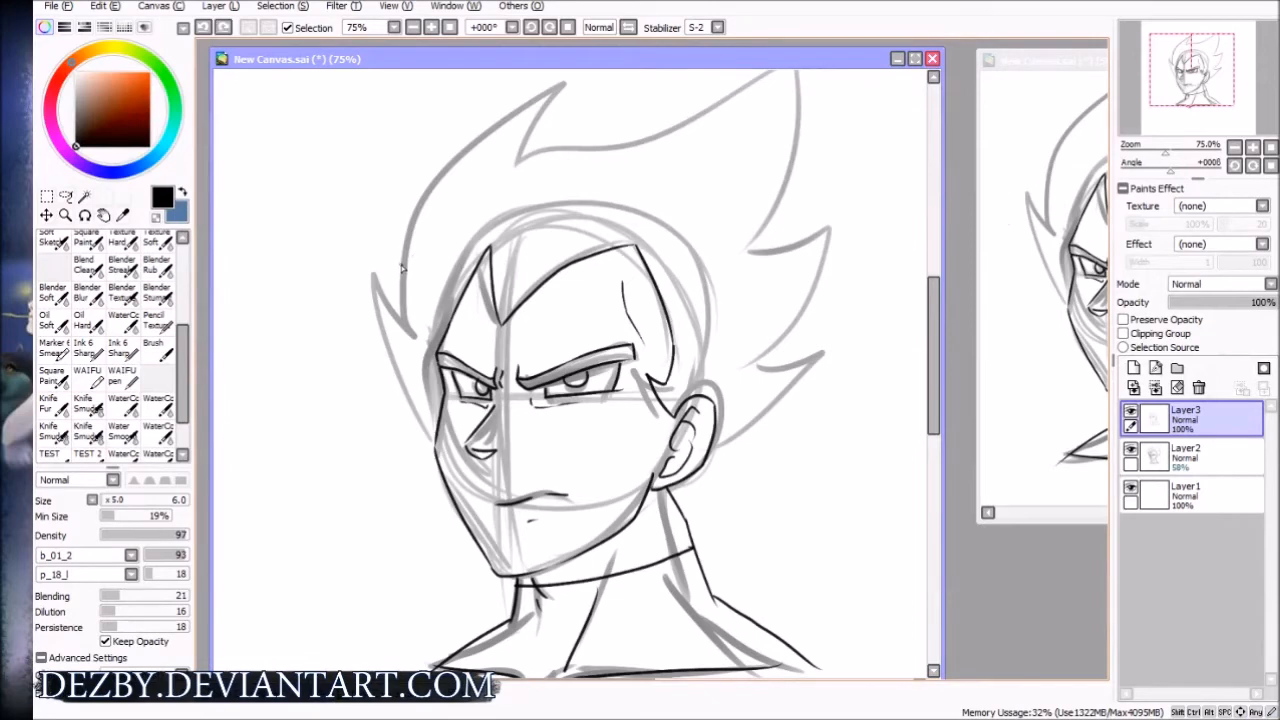
Mirror the view and restore it, try tracing the hair tuft beside the smaller eye, and undo the strokes
{"action": "left_click_drag", "start_coordinate": [392, 310], "coordinate": [346, 268]}
{"action": "key", "text": "h"}
{"action": "key", "text": "h"}
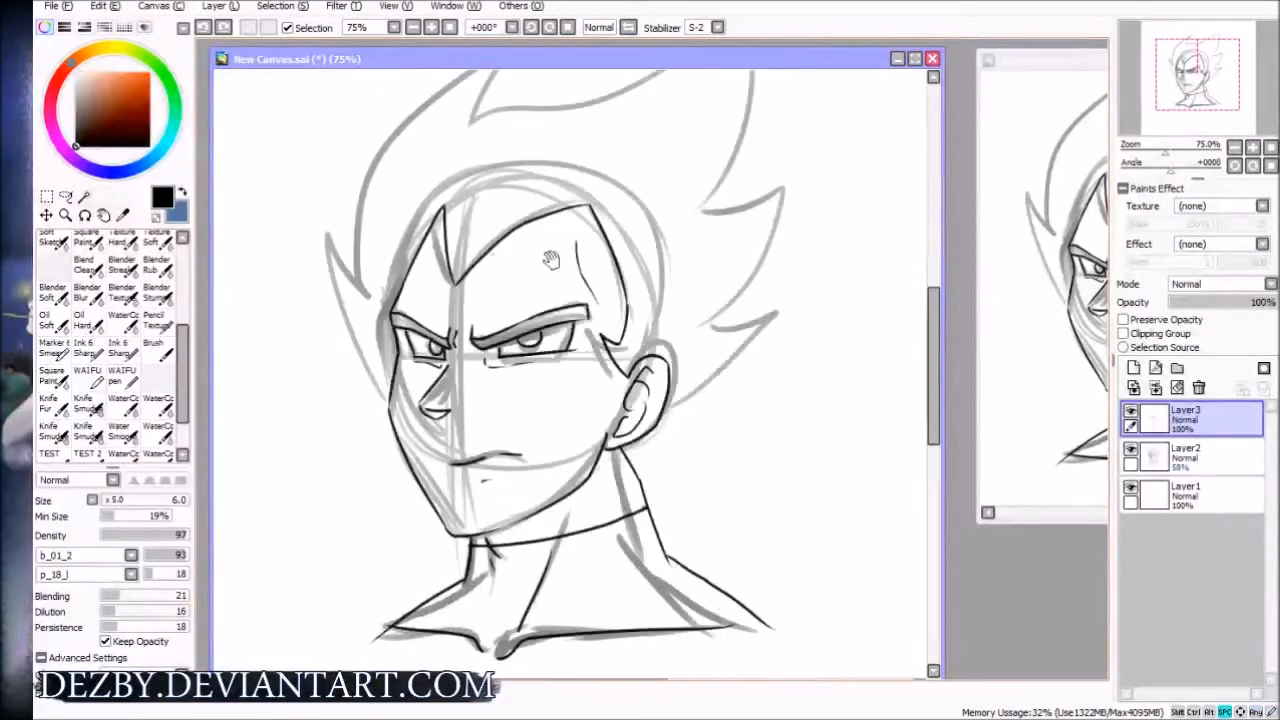
{"action": "left_click_drag", "start_coordinate": [549, 257], "coordinate": [529, 283]}
{"action": "mouse_move", "coordinate": [352, 412]}
{"action": "left_mouse_down"}
{"action": "mouse_move", "coordinate": [300, 270]}
{"action": "mouse_move", "coordinate": [351, 313]}
{"action": "mouse_move", "coordinate": [327, 233]}
{"action": "mouse_move", "coordinate": [386, 139]}
{"action": "left_mouse_up"}
{"action": "key", "text": "ctrl+z"}
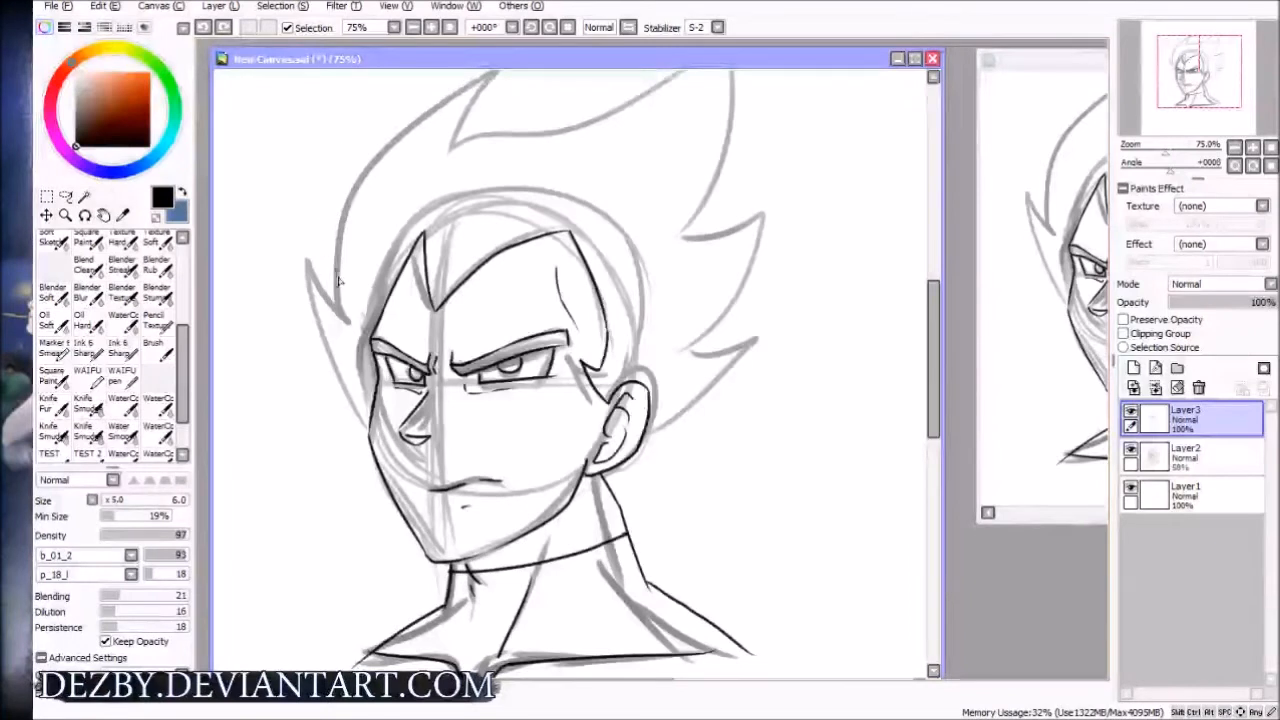
{"action": "left_click_drag", "start_coordinate": [356, 420], "coordinate": [347, 322]}
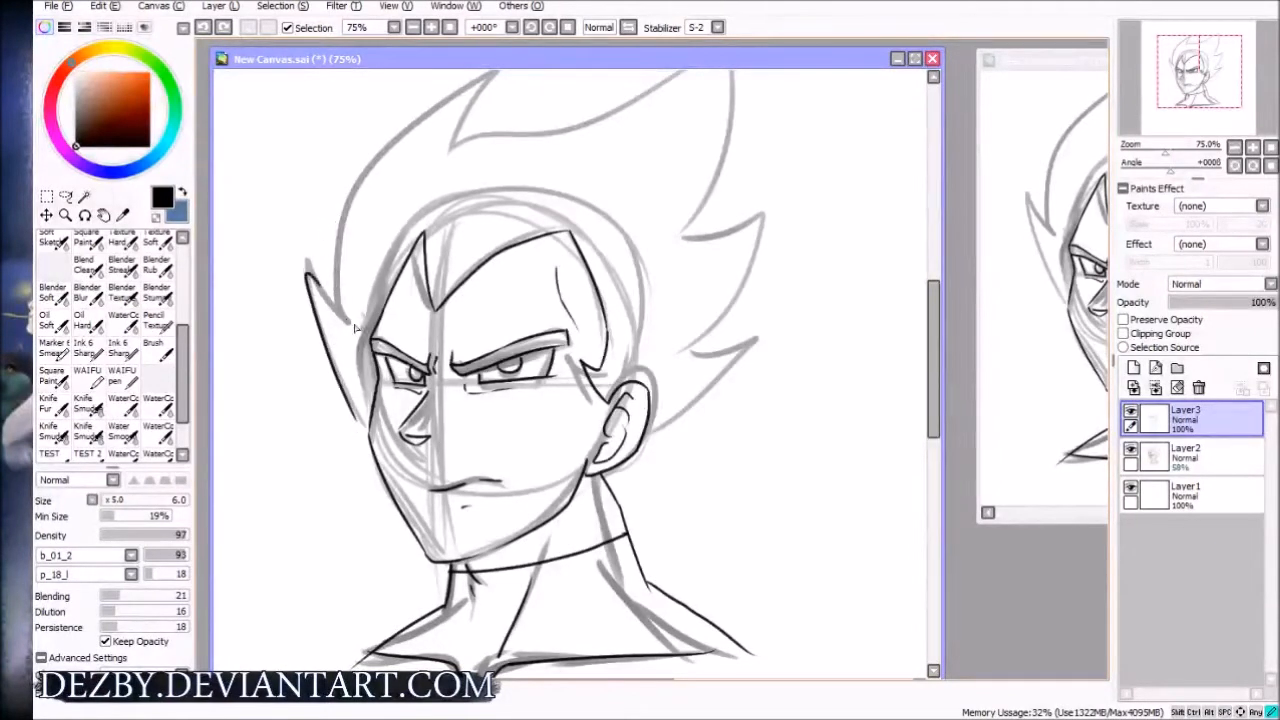
{"action": "key", "text": "ctrl+z"}
Set the stroke stabilizer to 7 and try strokes along the hair's outer edge, undoing each one
{"action": "left_click", "coordinate": [717, 27]}
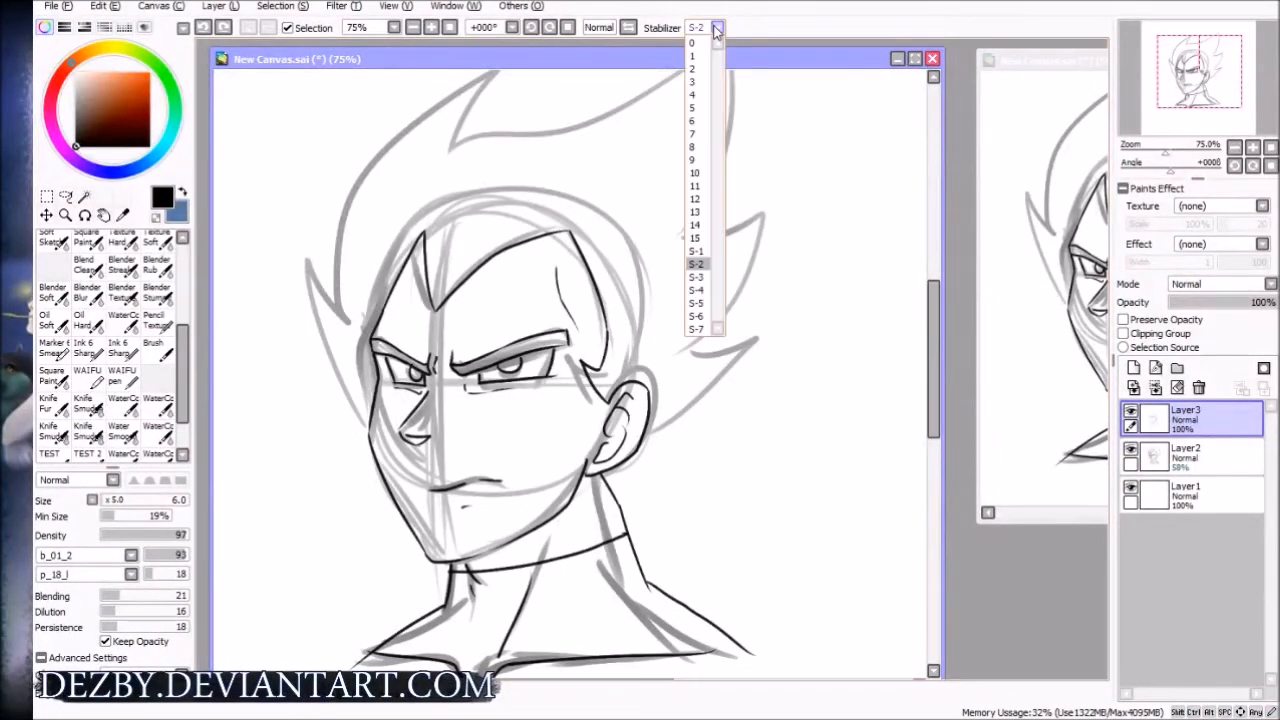
{"action": "left_click", "coordinate": [700, 134]}
{"action": "mouse_move", "coordinate": [346, 402]}
{"action": "left_mouse_down"}
{"action": "mouse_move", "coordinate": [307, 285]}
{"action": "mouse_move", "coordinate": [340, 310]}
{"action": "mouse_move", "coordinate": [436, 132]}
{"action": "left_mouse_up"}
{"action": "key", "text": "ctrl+z"}
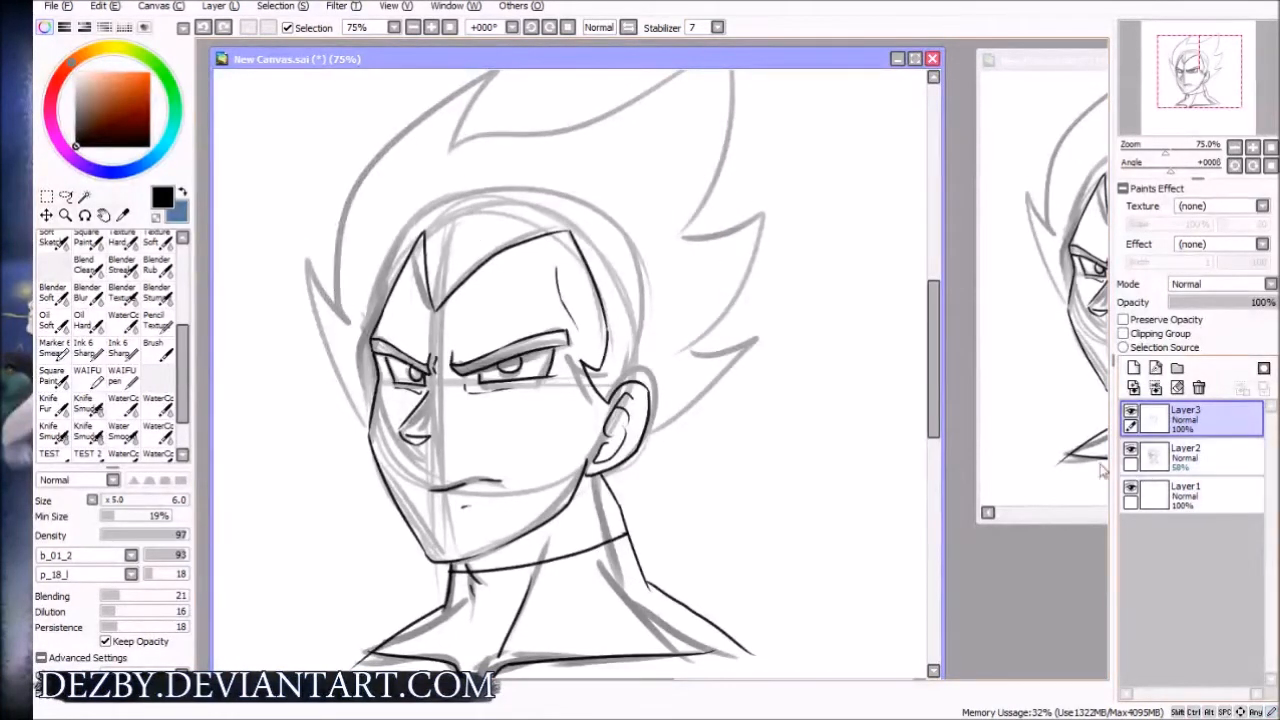
{"action": "mouse_move", "coordinate": [371, 428]}
{"action": "left_mouse_down"}
{"action": "mouse_move", "coordinate": [326, 343]}
{"action": "mouse_move", "coordinate": [346, 323]}
{"action": "mouse_move", "coordinate": [347, 210]}
{"action": "left_mouse_up"}
{"action": "key", "text": "ctrl+z"}
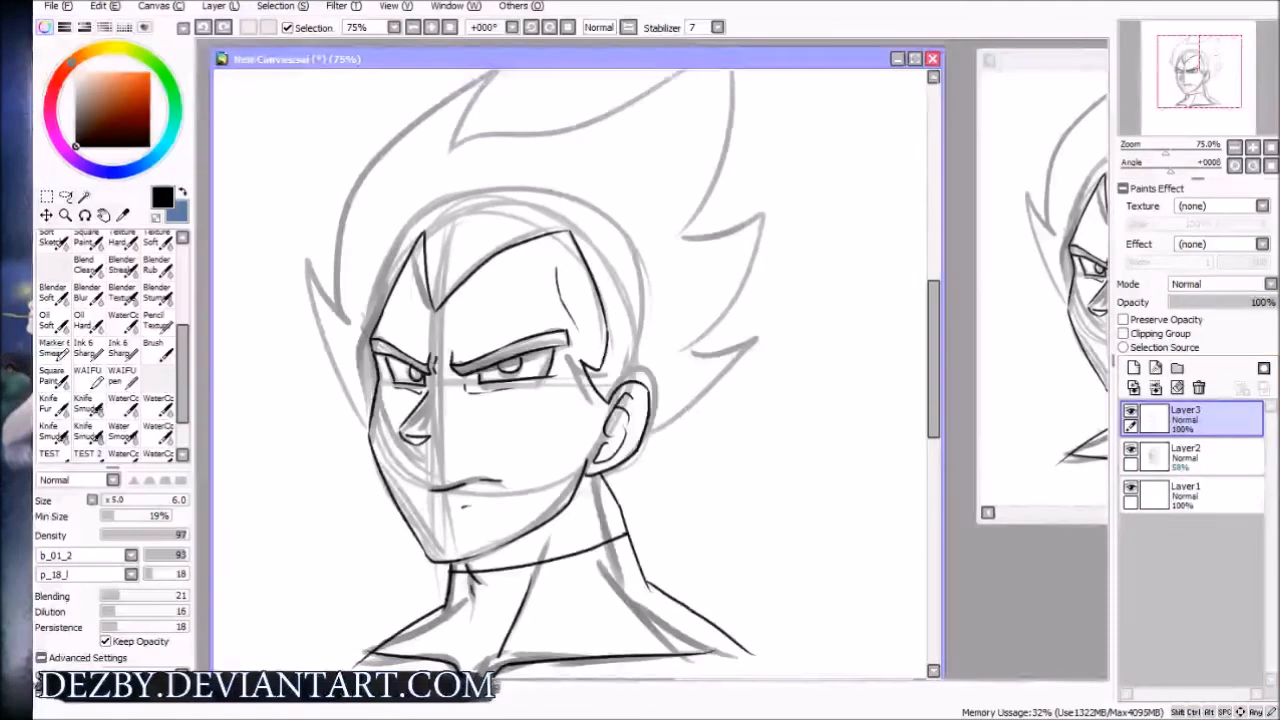
With the panels hidden, trace the spiky hair outline in black over the sketch, mirroring the view partway, and bring the panels back
{"action": "key", "text": "Tab"}
{"action": "key", "text": "Page_Up"}
{"action": "left_click_drag", "start_coordinate": [183, 572], "coordinate": [177, 315]}
{"action": "key", "text": "h"}
{"action": "left_click_drag", "start_coordinate": [451, 114], "coordinate": [429, 397]}
{"action": "key", "text": "h"}
{"action": "left_click_drag", "start_coordinate": [540, 283], "coordinate": [375, 435]}
{"action": "left_click_drag", "start_coordinate": [375, 435], "coordinate": [408, 454]}
{"action": "key", "text": "Tab"}
{"action": "key", "text": "Page_Down"}
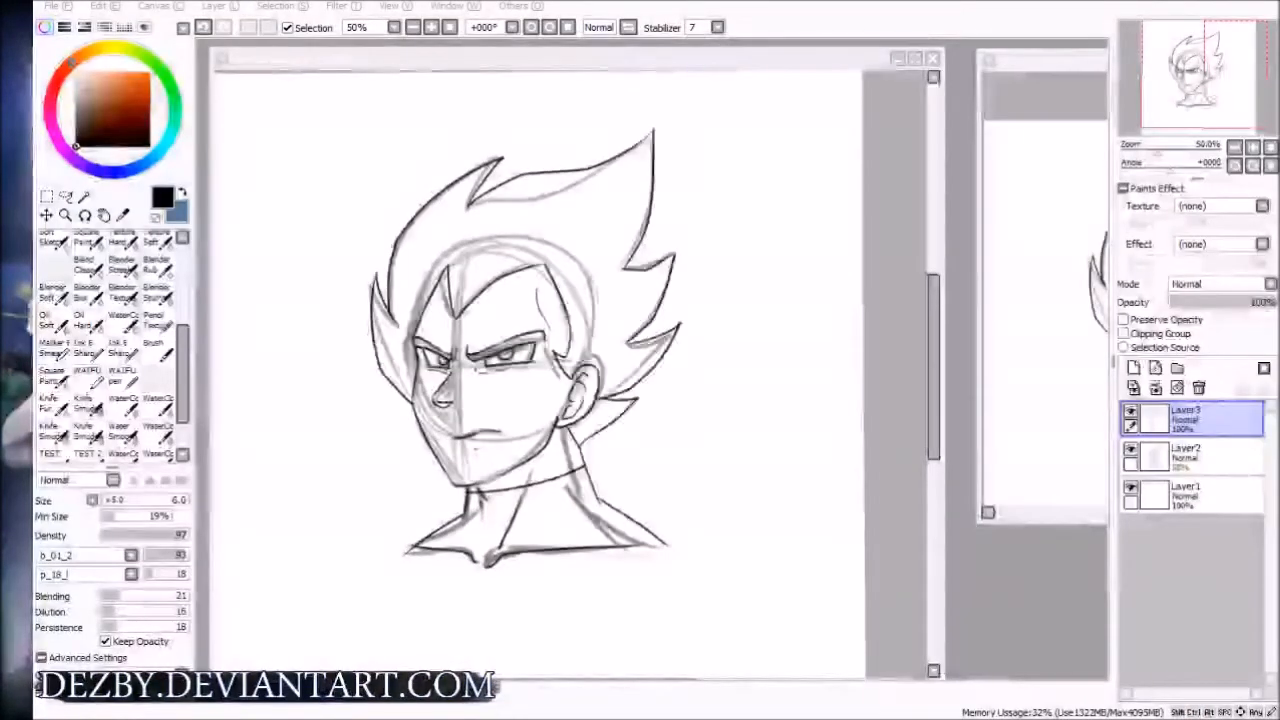
Maximize the canvas window and hide the faded sketch layer, Layer2
{"action": "double_click", "coordinate": [758, 62]}
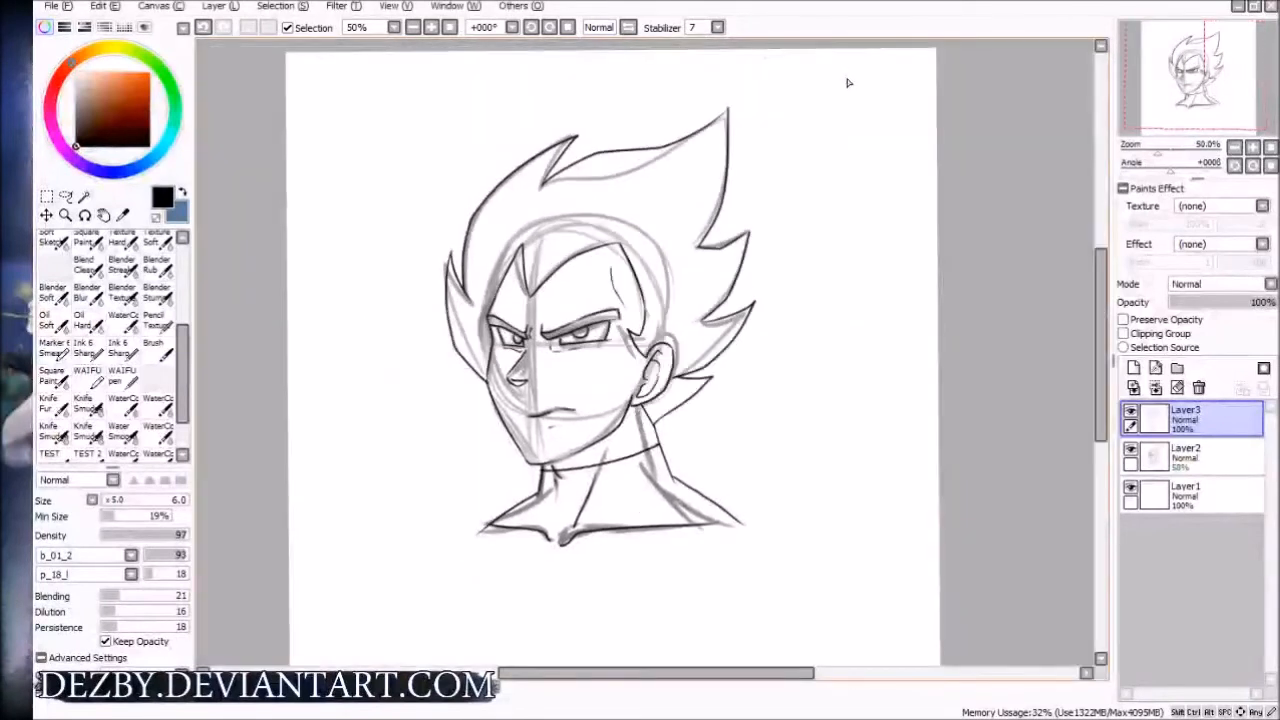
{"action": "left_click", "coordinate": [1153, 460], "text": "ctrl"}
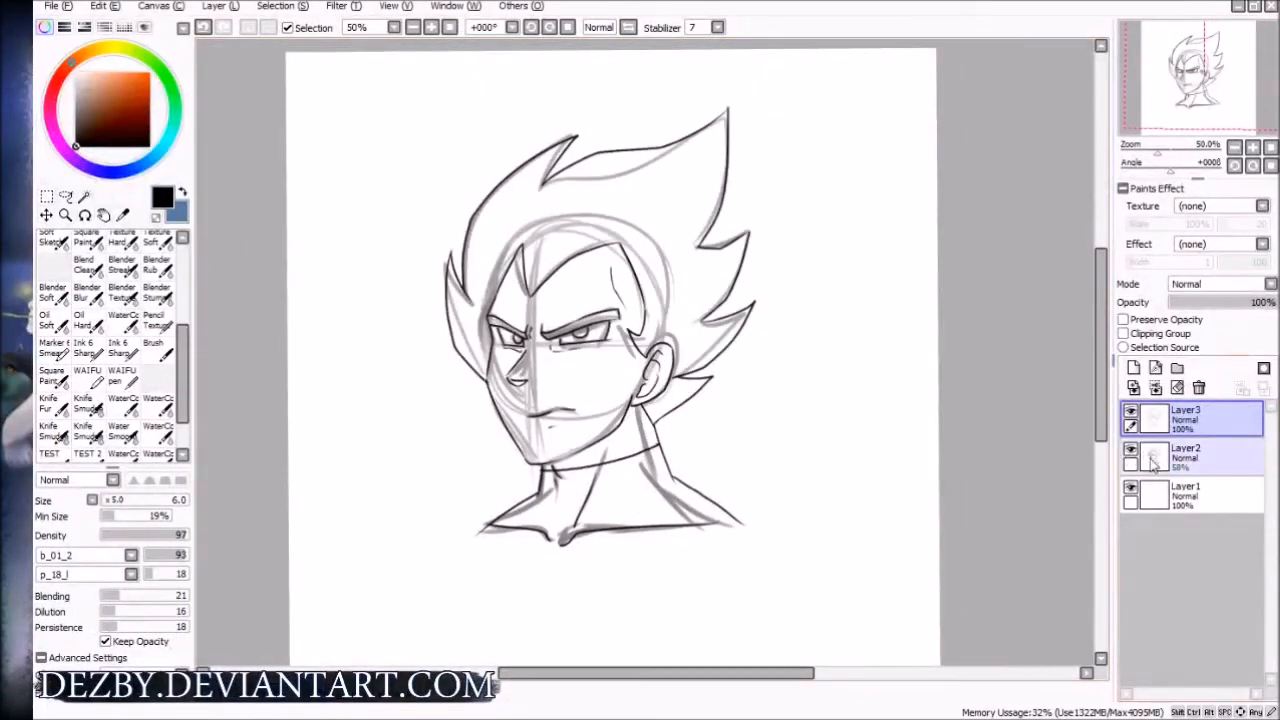
{"action": "left_click", "coordinate": [1153, 460]}
{"action": "left_click", "coordinate": [1130, 451]}
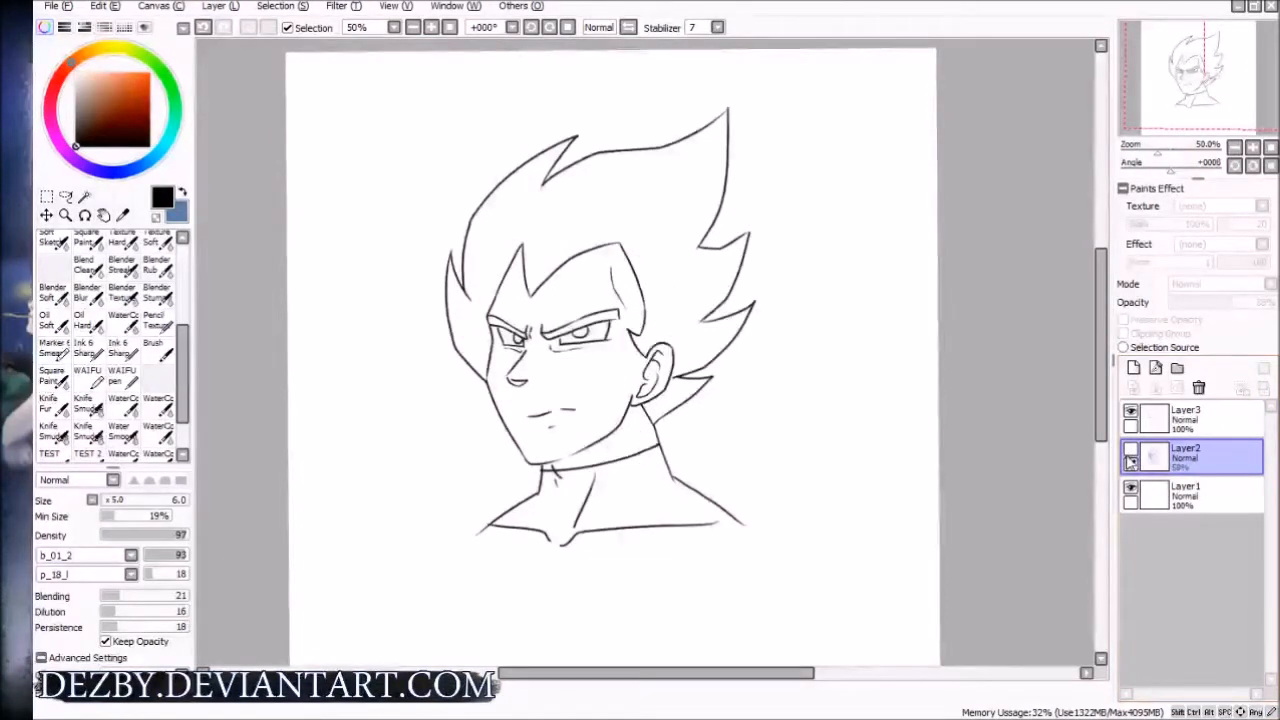
{"action": "left_click_drag", "start_coordinate": [685, 430], "coordinate": [640, 408]}
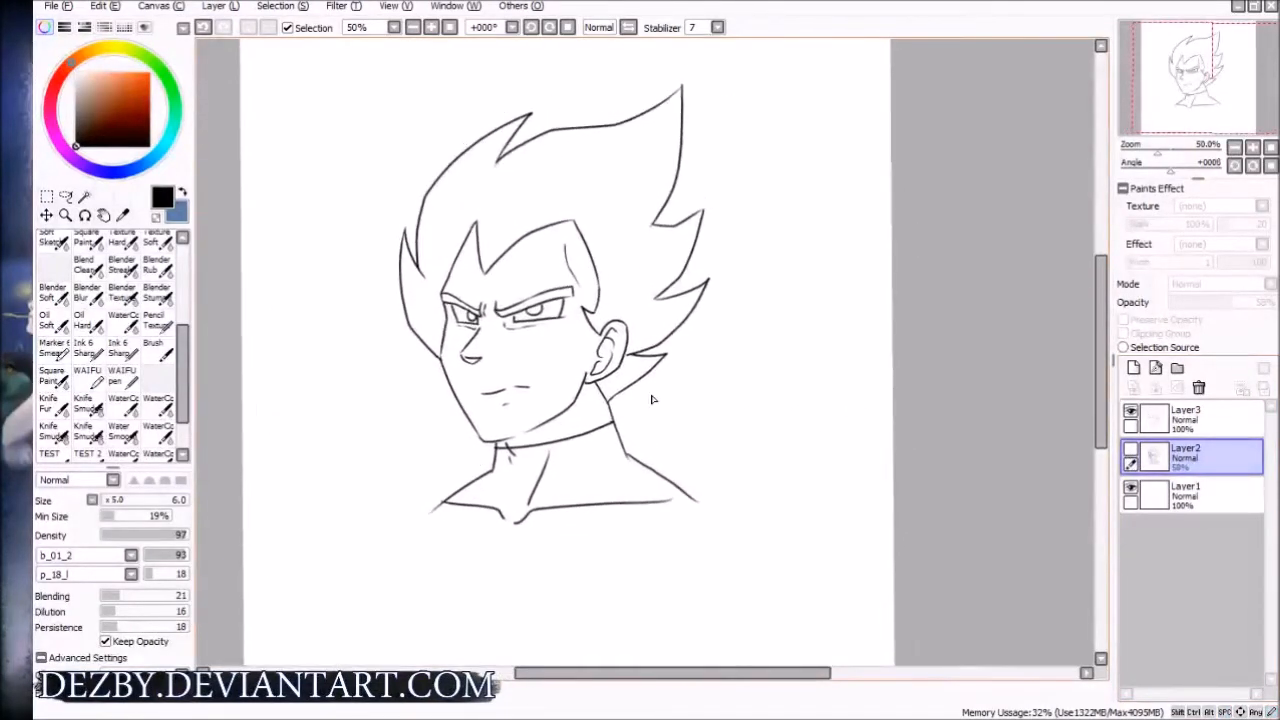
{"action": "mouse_move", "coordinate": [355, 399]}
{"action": "left_mouse_down"}
{"action": "mouse_move", "coordinate": [386, 463]}
{"action": "mouse_move", "coordinate": [411, 400]}
{"action": "left_mouse_up"}
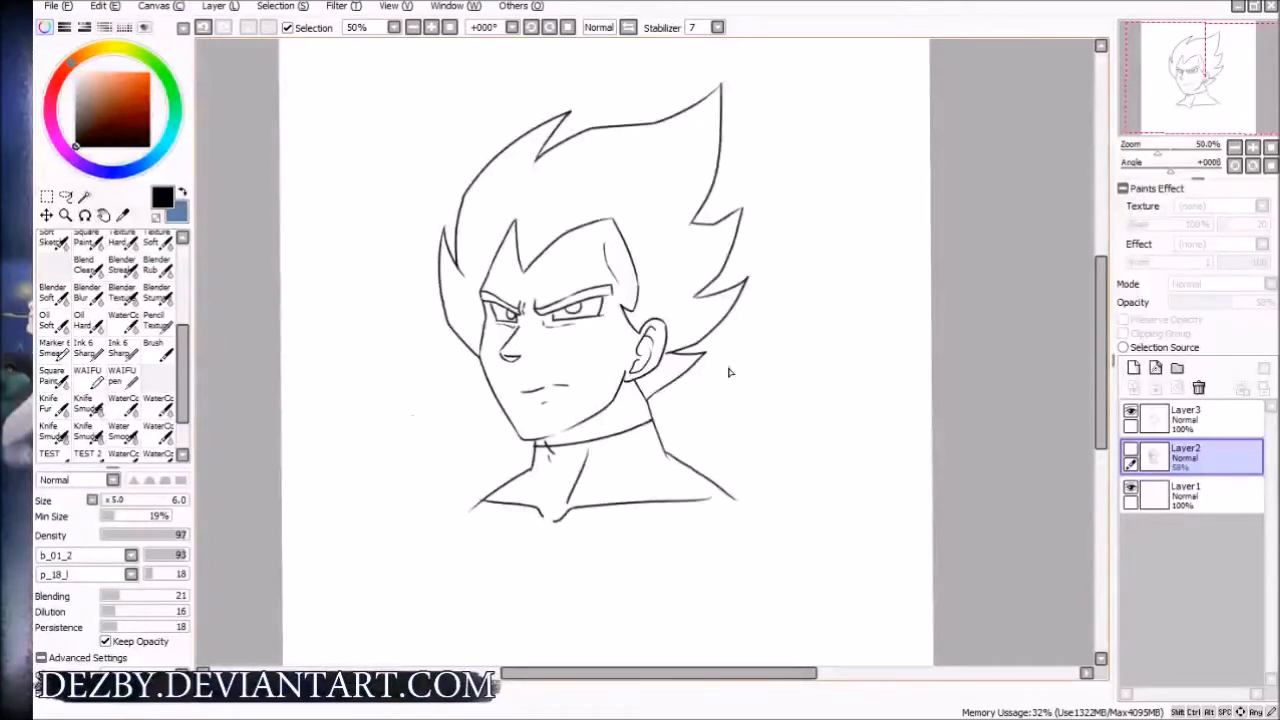
{"action": "key", "text": "space"}
{"action": "left_click_drag", "start_coordinate": [736, 426], "coordinate": [765, 418]}
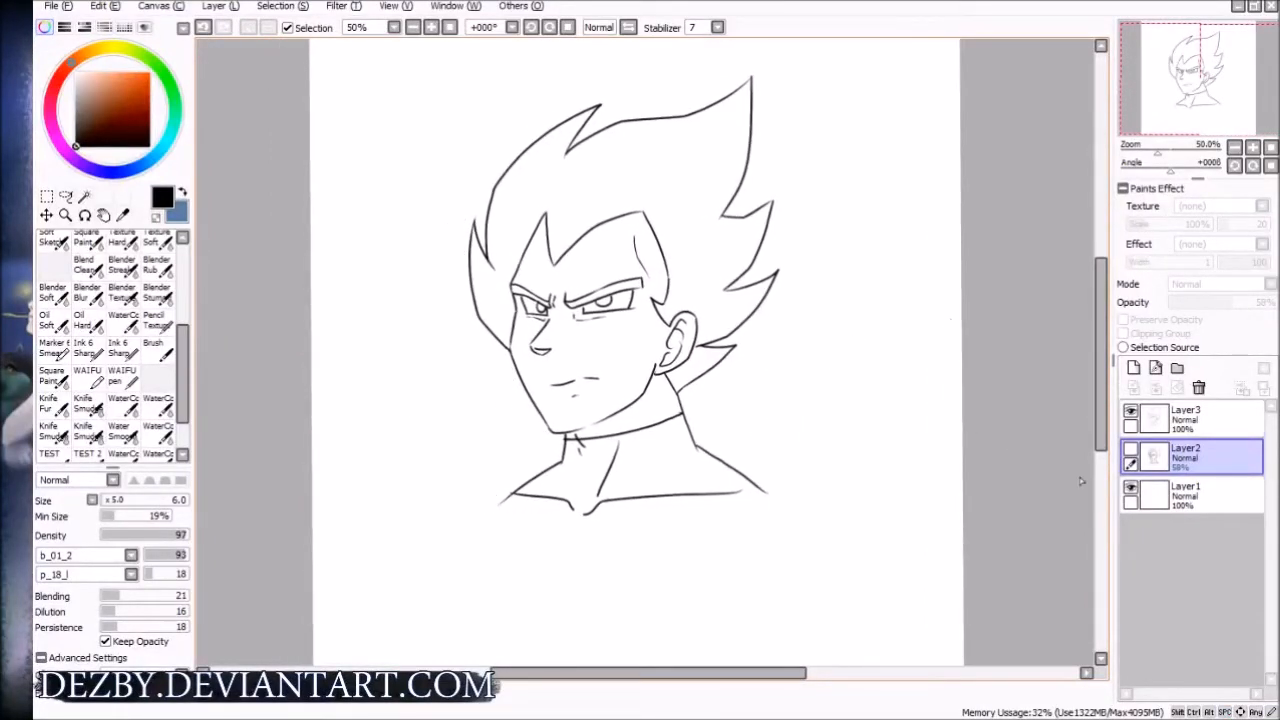
Toggle Layer2's visibility repeatedly to compare the line art with and without the sketch, leaving the sketch hidden
{"action": "left_click", "coordinate": [1130, 449]}
{"action": "left_click", "coordinate": [1130, 449]}
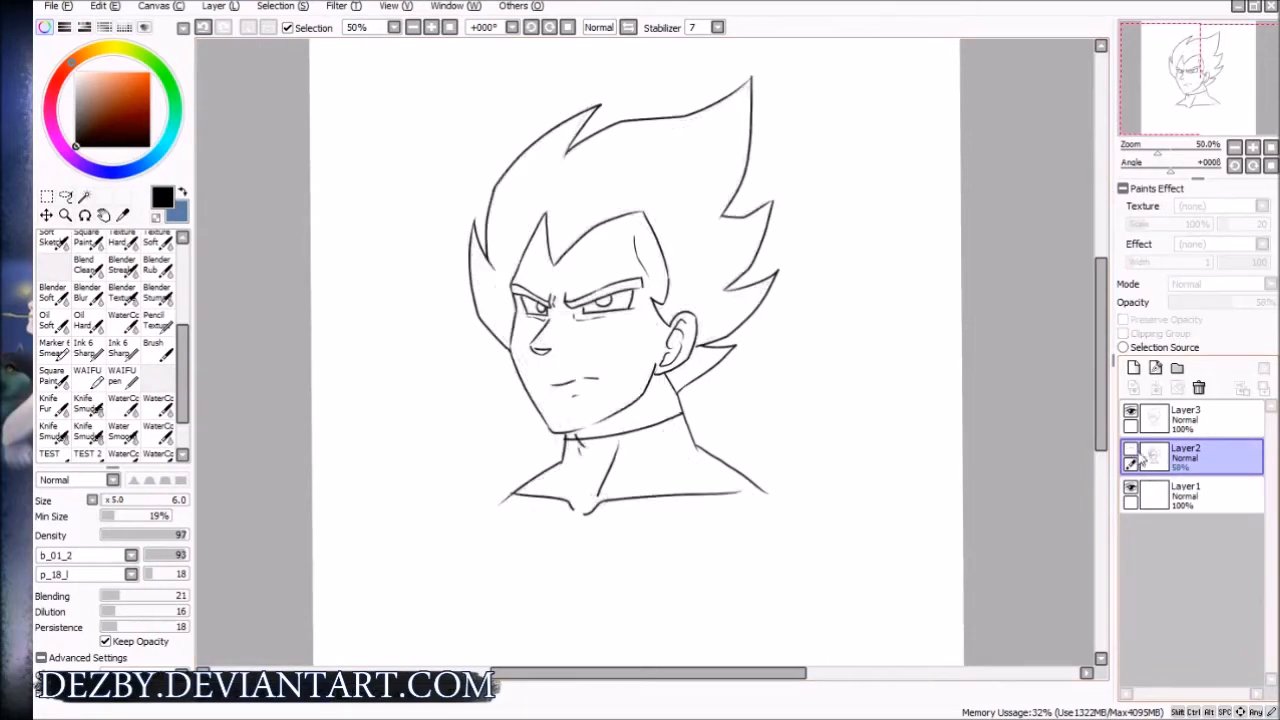
{"action": "left_click", "coordinate": [1213, 427]}
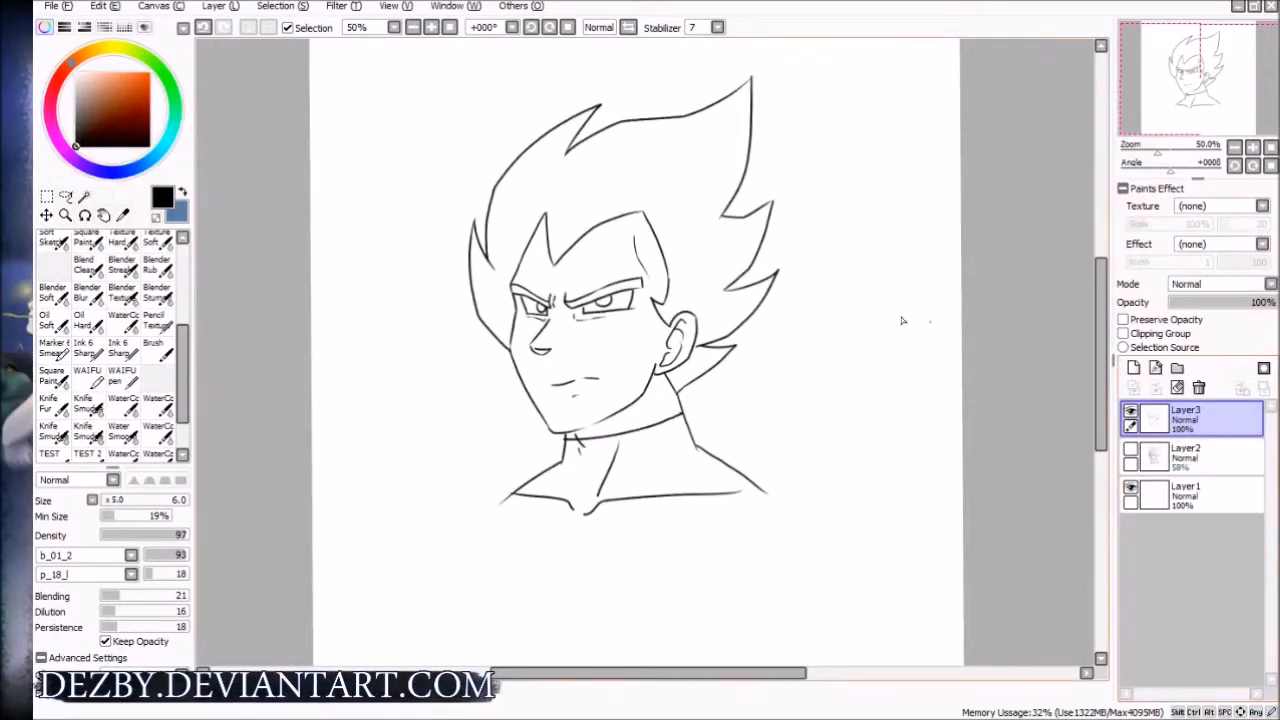
{"action": "left_click", "coordinate": [1155, 458]}
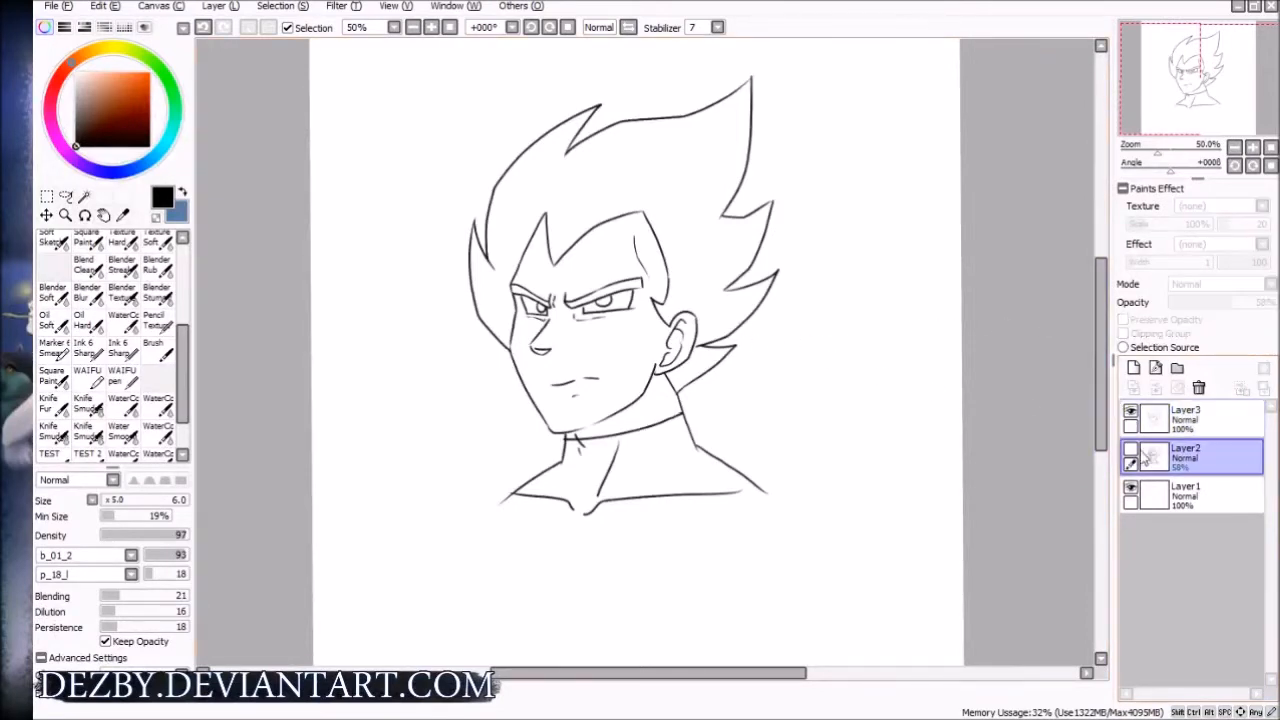
{"action": "left_click", "coordinate": [1130, 450]}
{"action": "left_click", "coordinate": [1130, 452]}
{"action": "left_click", "coordinate": [1130, 452]}
{"action": "left_click", "coordinate": [1130, 452]}
{"action": "left_click", "coordinate": [1130, 452]}
{"action": "left_click", "coordinate": [1130, 452]}
{"action": "left_click", "coordinate": [1130, 452]}
{"action": "left_click", "coordinate": [1130, 452]}
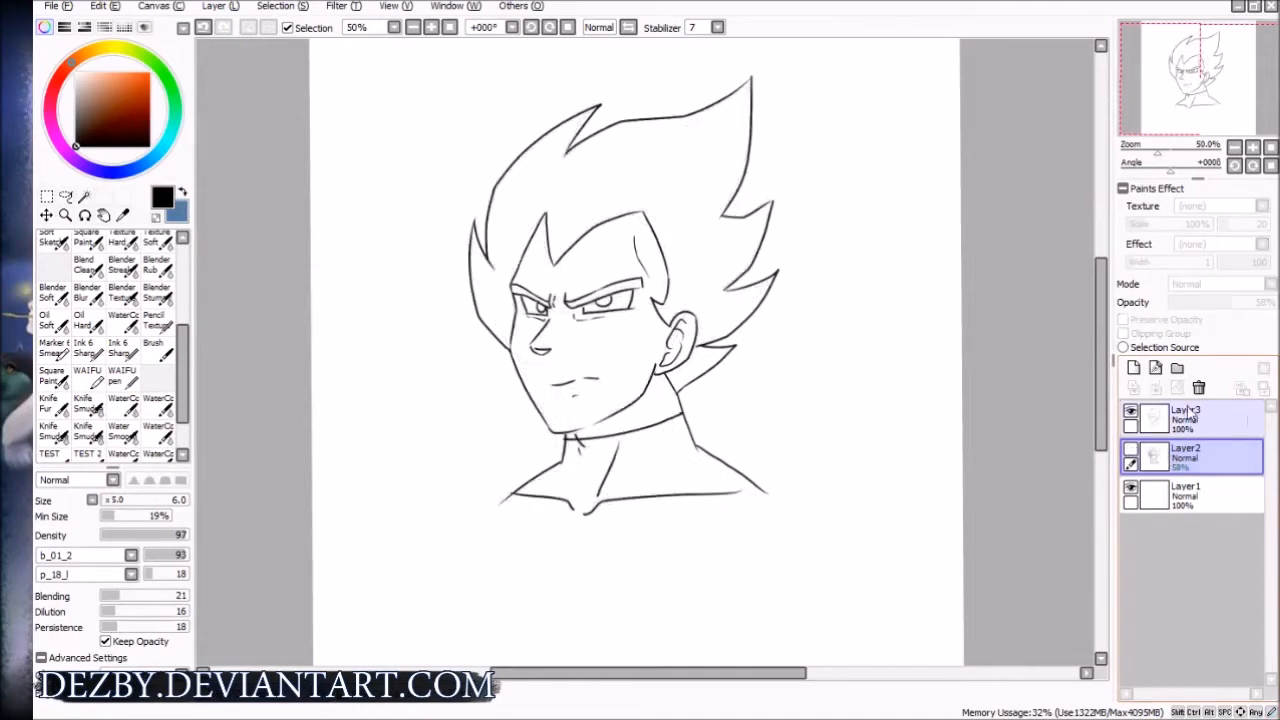
{"action": "left_click", "coordinate": [1130, 449]}
{"action": "left_click", "coordinate": [1130, 449]}
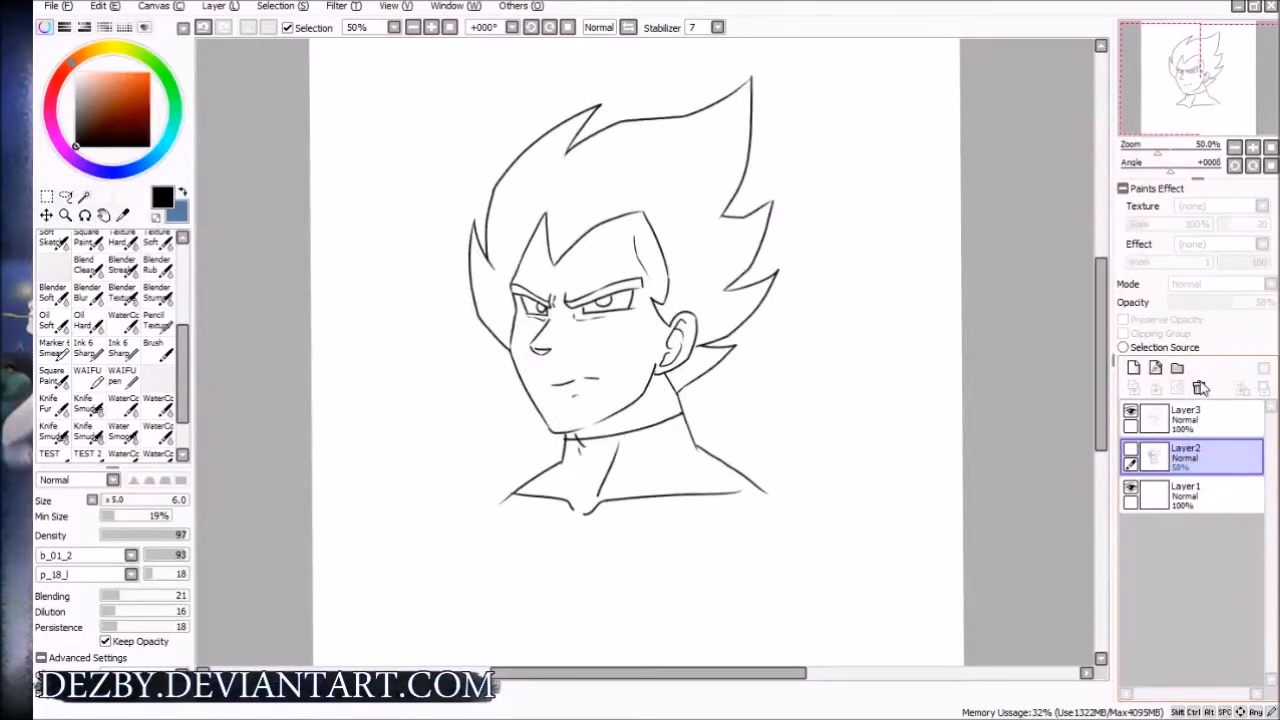
Add a new layer between Layer3 and Layer2, pick a dark orange-red, and undo a trial stroke on the face
{"action": "left_click", "coordinate": [1133, 367]}
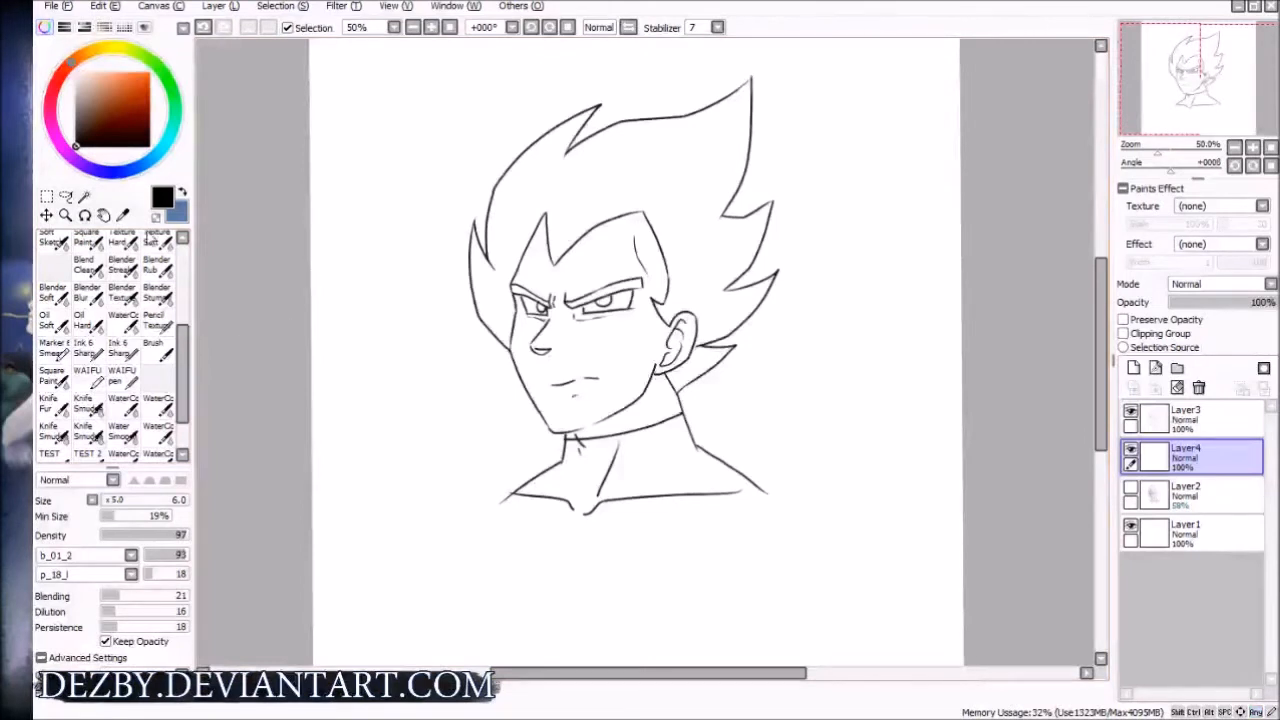
{"action": "left_click_drag", "start_coordinate": [184, 350], "coordinate": [180, 240]}
{"action": "left_click_drag", "start_coordinate": [118, 108], "coordinate": [150, 95]}
{"action": "mouse_move", "coordinate": [634, 276]}
{"action": "left_mouse_down"}
{"action": "mouse_move", "coordinate": [648, 310]}
{"action": "mouse_move", "coordinate": [634, 259]}
{"action": "mouse_move", "coordinate": [587, 302]}
{"action": "mouse_move", "coordinate": [610, 292]}
{"action": "mouse_move", "coordinate": [632, 233]}
{"action": "mouse_move", "coordinate": [585, 257]}
{"action": "mouse_move", "coordinate": [573, 244]}
{"action": "mouse_move", "coordinate": [636, 230]}
{"action": "mouse_move", "coordinate": [637, 288]}
{"action": "mouse_move", "coordinate": [662, 272]}
{"action": "mouse_move", "coordinate": [642, 284]}
{"action": "mouse_move", "coordinate": [628, 331]}
{"action": "mouse_move", "coordinate": [641, 355]}
{"action": "mouse_move", "coordinate": [690, 324]}
{"action": "mouse_move", "coordinate": [652, 374]}
{"action": "mouse_move", "coordinate": [630, 380]}
{"action": "mouse_move", "coordinate": [613, 357]}
{"action": "mouse_move", "coordinate": [607, 402]}
{"action": "mouse_move", "coordinate": [650, 370]}
{"action": "left_mouse_up"}
{"action": "key", "text": "ctrl+z"}
Increase the Comic Ink brush size to 80
{"action": "key", "text": "]"}
{"action": "key", "text": "]"}
{"action": "key", "text": "]"}
{"action": "key", "text": "]"}
{"action": "key", "text": "]"}
{"action": "key", "text": "]"}
{"action": "key", "text": "]"}
{"action": "key", "text": "]"}
{"action": "key", "text": "]"}
{"action": "key", "text": "]"}
{"action": "key", "text": "]"}
{"action": "key", "text": "]"}
{"action": "key", "text": "]"}
{"action": "key", "text": "]"}
{"action": "key", "text": "]"}
{"action": "key", "text": "]"}
{"action": "key", "text": "ctrl+z"}
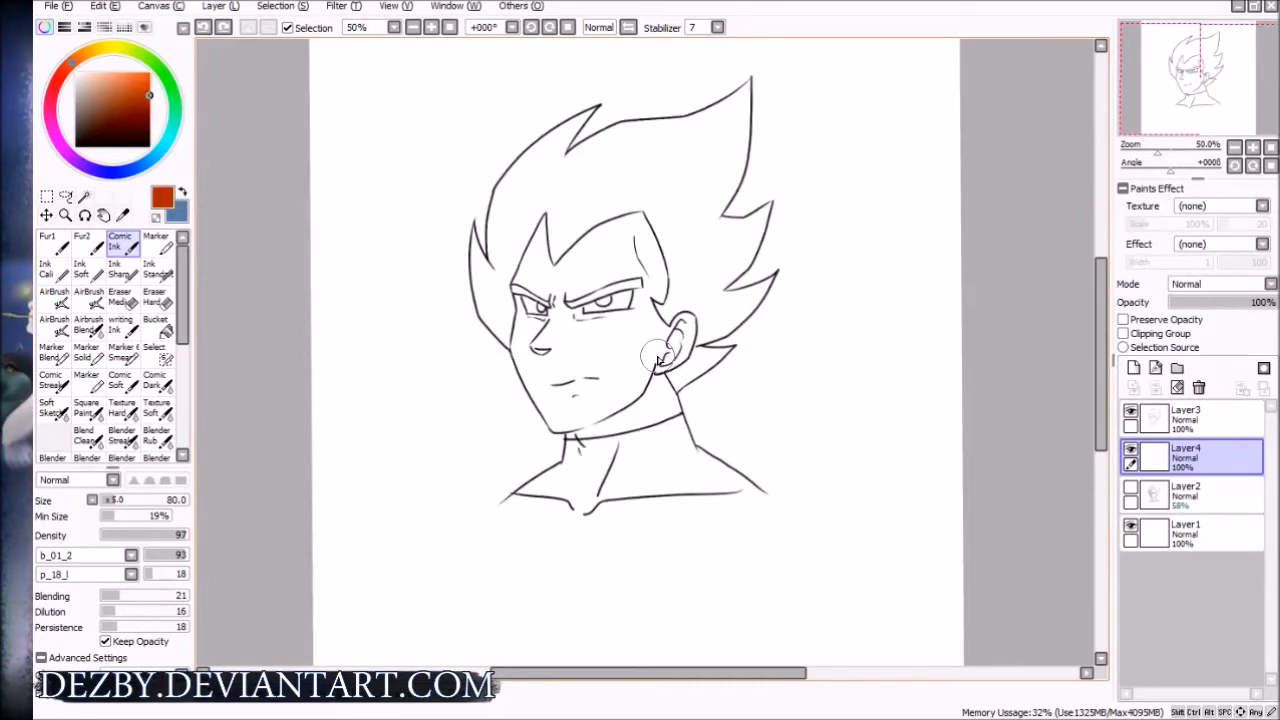
Try broad orange-red strokes across the face with the Comic Ink brush, undoing each one
{"action": "mouse_move", "coordinate": [566, 278]}
{"action": "left_mouse_down"}
{"action": "mouse_move", "coordinate": [628, 310]}
{"action": "mouse_move", "coordinate": [630, 382]}
{"action": "mouse_move", "coordinate": [614, 336]}
{"action": "mouse_move", "coordinate": [646, 254]}
{"action": "left_mouse_up"}
{"action": "key", "text": "ctrl+z"}
{"action": "key", "text": "ctrl+z"}
{"action": "mouse_move", "coordinate": [604, 408]}
{"action": "left_mouse_down"}
{"action": "mouse_move", "coordinate": [545, 335]}
{"action": "mouse_move", "coordinate": [587, 231]}
{"action": "mouse_move", "coordinate": [526, 258]}
{"action": "left_mouse_up"}
{"action": "key", "text": "ctrl+z"}
{"action": "mouse_move", "coordinate": [586, 432]}
{"action": "left_mouse_down"}
{"action": "mouse_move", "coordinate": [557, 406]}
{"action": "mouse_move", "coordinate": [630, 290]}
{"action": "left_mouse_up"}
{"action": "key", "text": "ctrl+z"}
{"action": "mouse_move", "coordinate": [598, 400]}
{"action": "left_mouse_down"}
{"action": "mouse_move", "coordinate": [572, 356]}
{"action": "mouse_move", "coordinate": [663, 268]}
{"action": "left_mouse_up"}
{"action": "key", "text": "ctrl+z"}
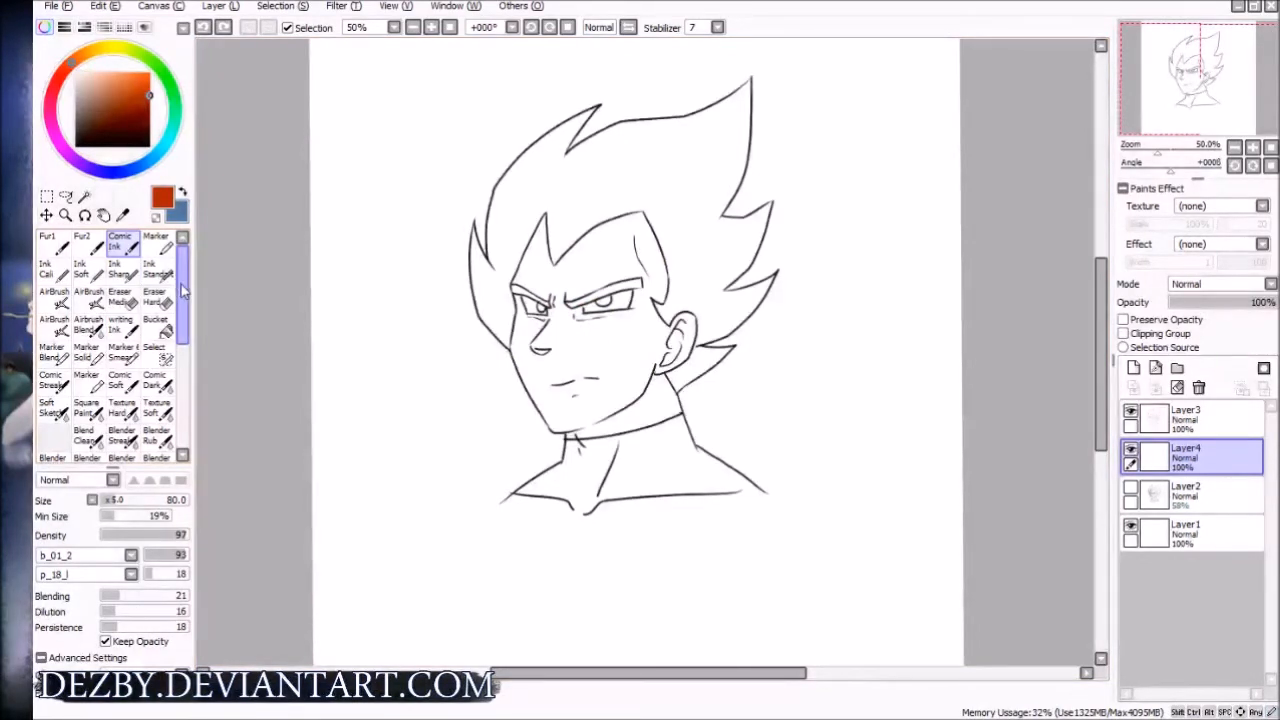
Switch to the Ink Sharp brush and try broad orange-red strokes over the face and neck, undoing each one
{"action": "left_click", "coordinate": [119, 268]}
{"action": "mouse_move", "coordinate": [611, 277]}
{"action": "left_mouse_down"}
{"action": "mouse_move", "coordinate": [588, 298]}
{"action": "mouse_move", "coordinate": [613, 306]}
{"action": "mouse_move", "coordinate": [588, 400]}
{"action": "left_mouse_up"}
{"action": "key", "text": "ctrl+z"}
{"action": "key", "text": "ctrl+z"}
{"action": "left_click_drag", "start_coordinate": [475, 425], "coordinate": [572, 332]}
{"action": "key", "text": "ctrl+z"}
{"action": "mouse_move", "coordinate": [624, 380]}
{"action": "left_mouse_down"}
{"action": "mouse_move", "coordinate": [689, 375]}
{"action": "mouse_move", "coordinate": [598, 278]}
{"action": "left_mouse_up"}
{"action": "key", "text": "ctrl+z"}
{"action": "key", "text": "ctrl+z"}
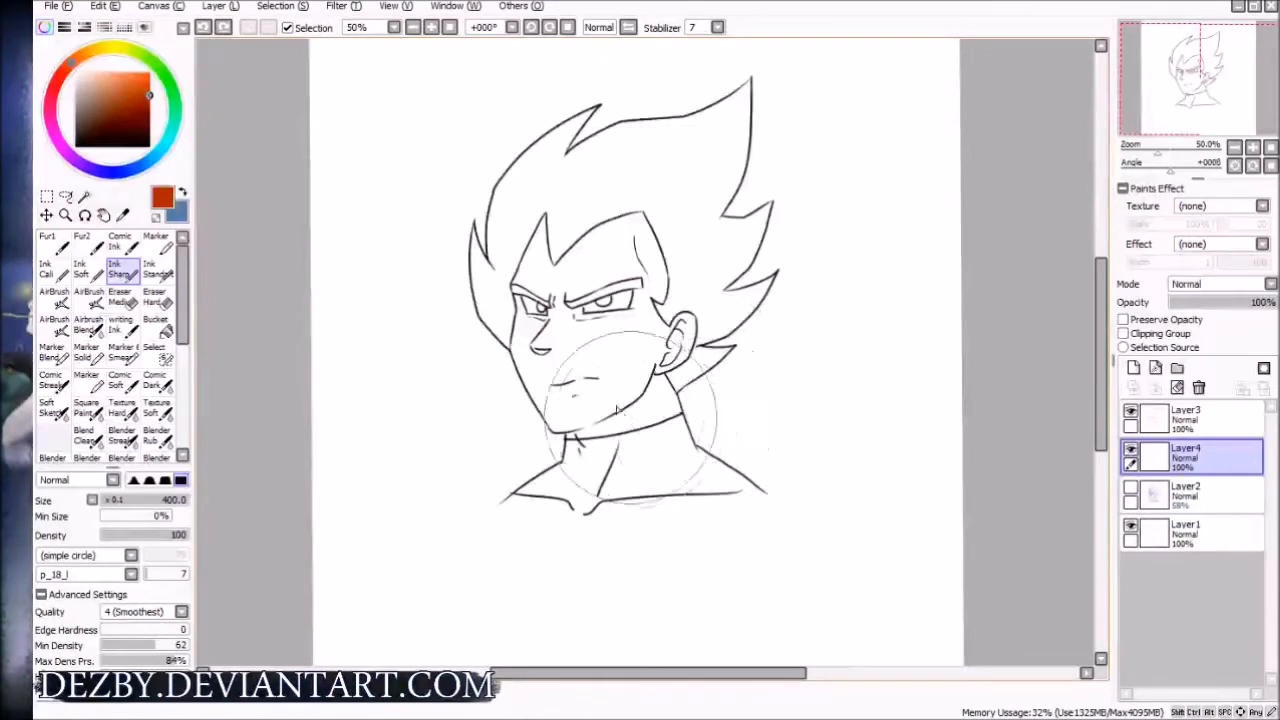
Undo another trial stroke across the face, switch back to the size 3.5 brush and set its colour to black
{"action": "mouse_move", "coordinate": [560, 280]}
{"action": "left_mouse_down"}
{"action": "mouse_move", "coordinate": [620, 250]}
{"action": "mouse_move", "coordinate": [636, 226]}
{"action": "mouse_move", "coordinate": [500, 330]}
{"action": "mouse_move", "coordinate": [650, 330]}
{"action": "left_mouse_up"}
{"action": "key", "text": "ctrl+z"}
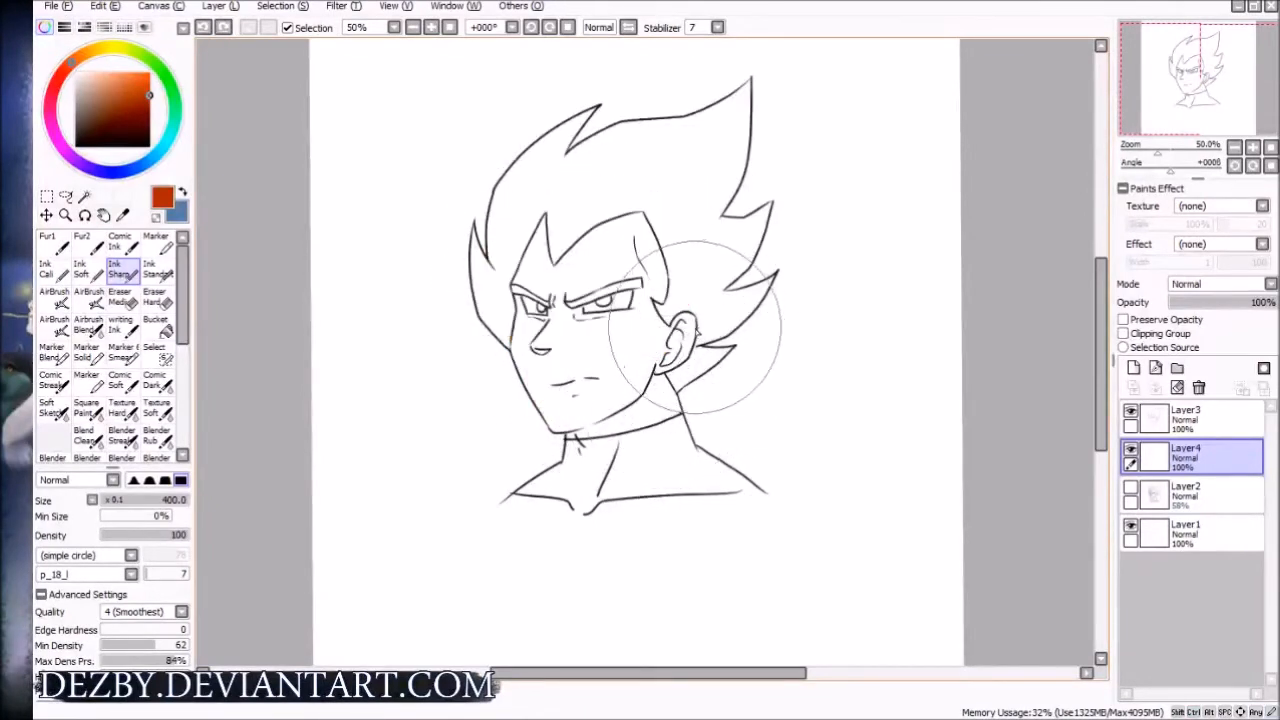
{"action": "key", "text": "b"}
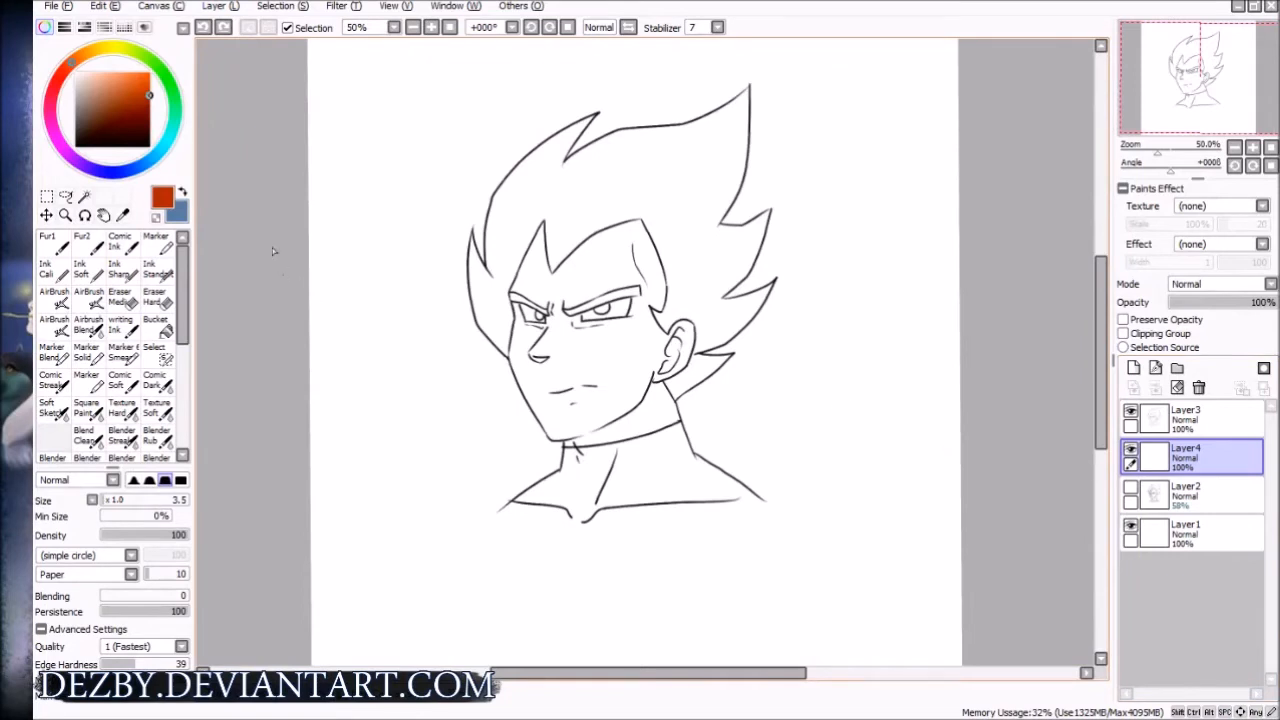
{"action": "left_click_drag", "start_coordinate": [136, 112], "coordinate": [40, 190]}
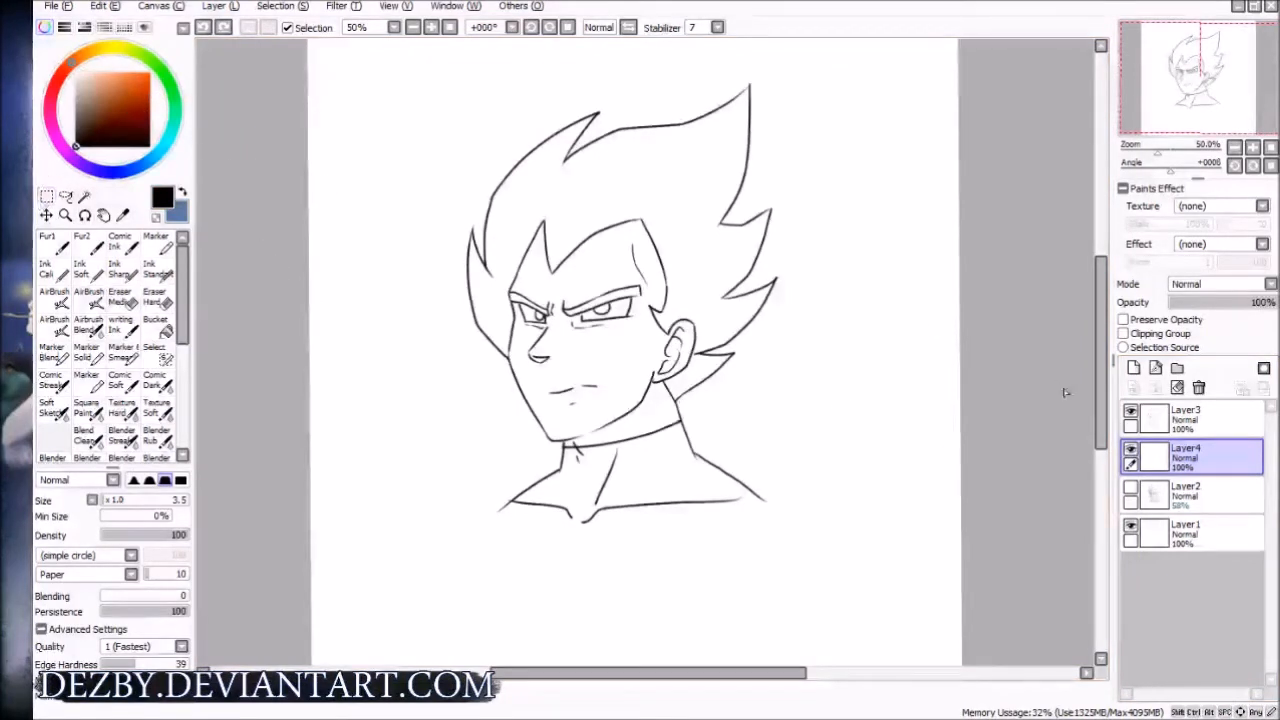
Duplicate the whole line art of Layer3 onto a new layer above it and hide the original Layer3
{"action": "left_click", "coordinate": [1195, 420]}
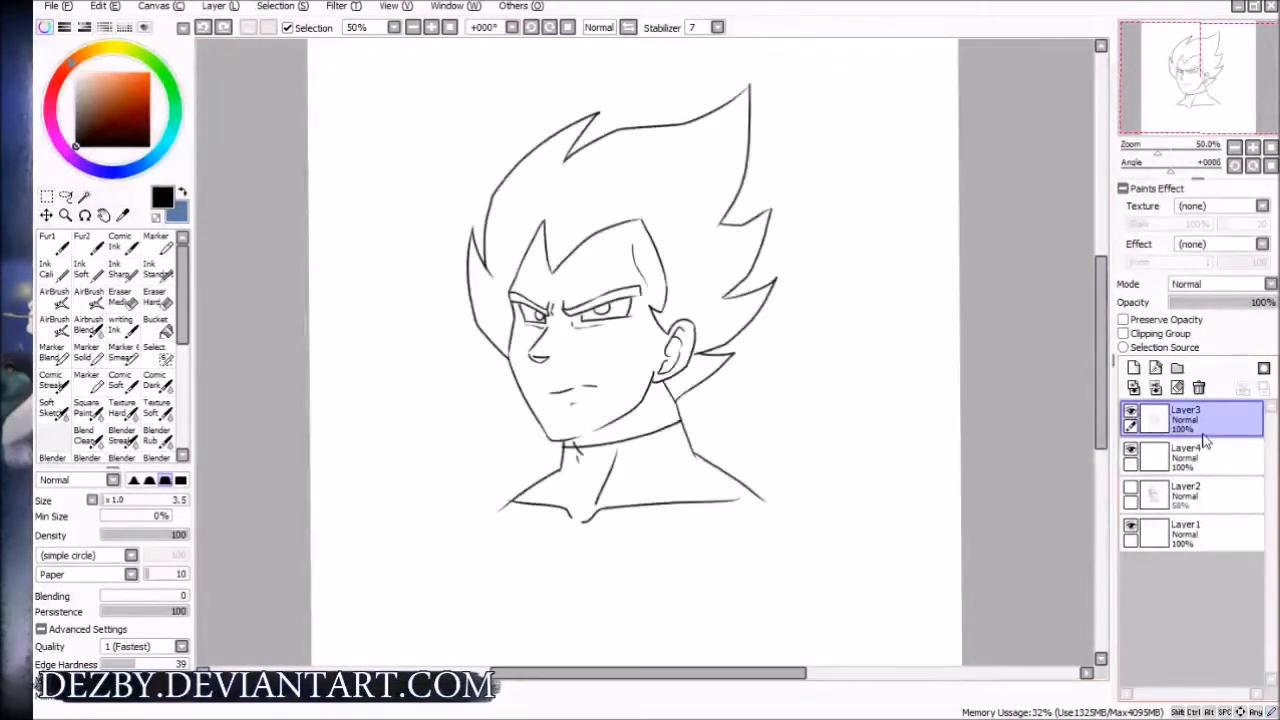
{"action": "key", "text": "ctrl+a"}
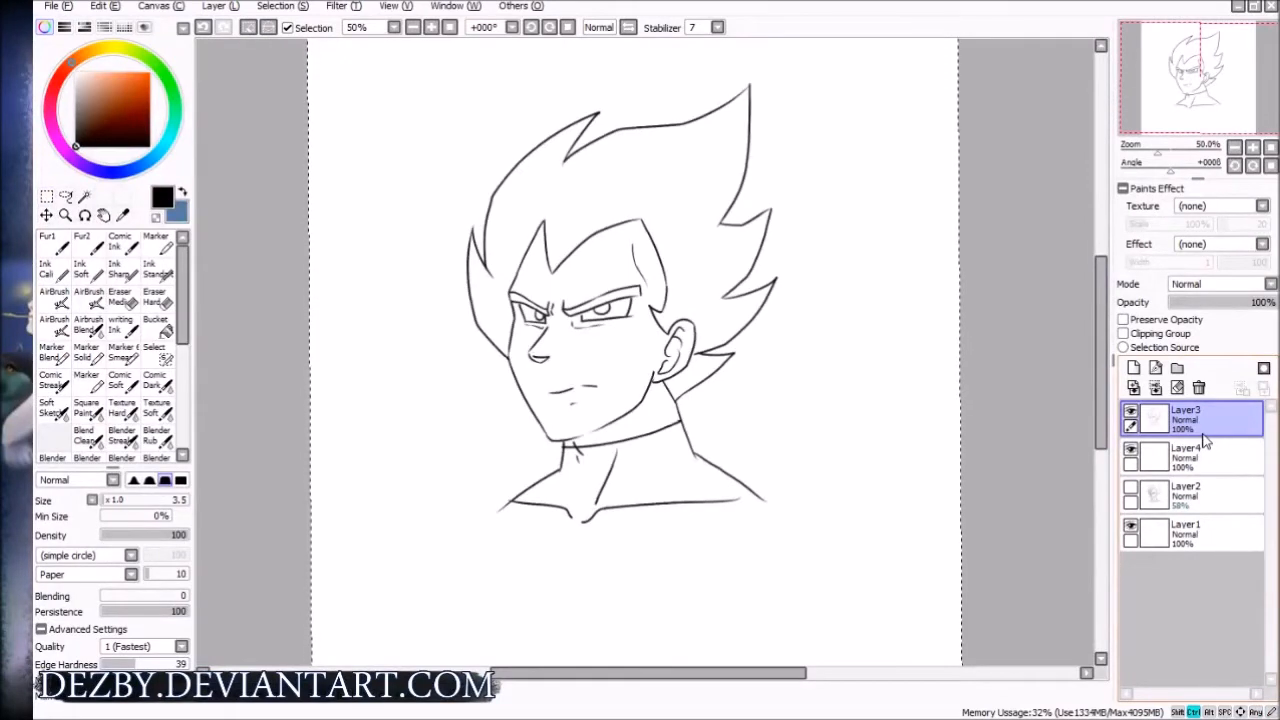
{"action": "key", "text": "ctrl+v"}
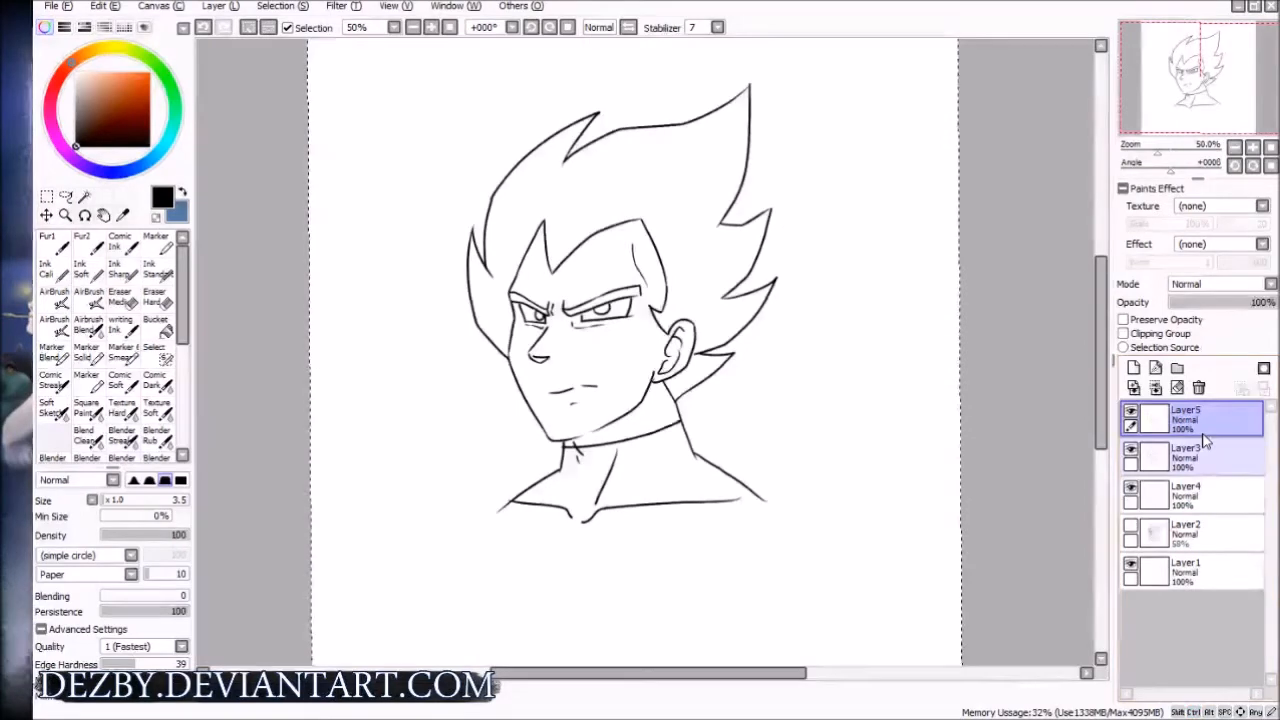
{"action": "left_click", "coordinate": [1130, 449]}
Paste a second copy of Layer3 and delete it, returning to the top line-art layer with nothing selected
{"action": "left_click", "coordinate": [1192, 452]}
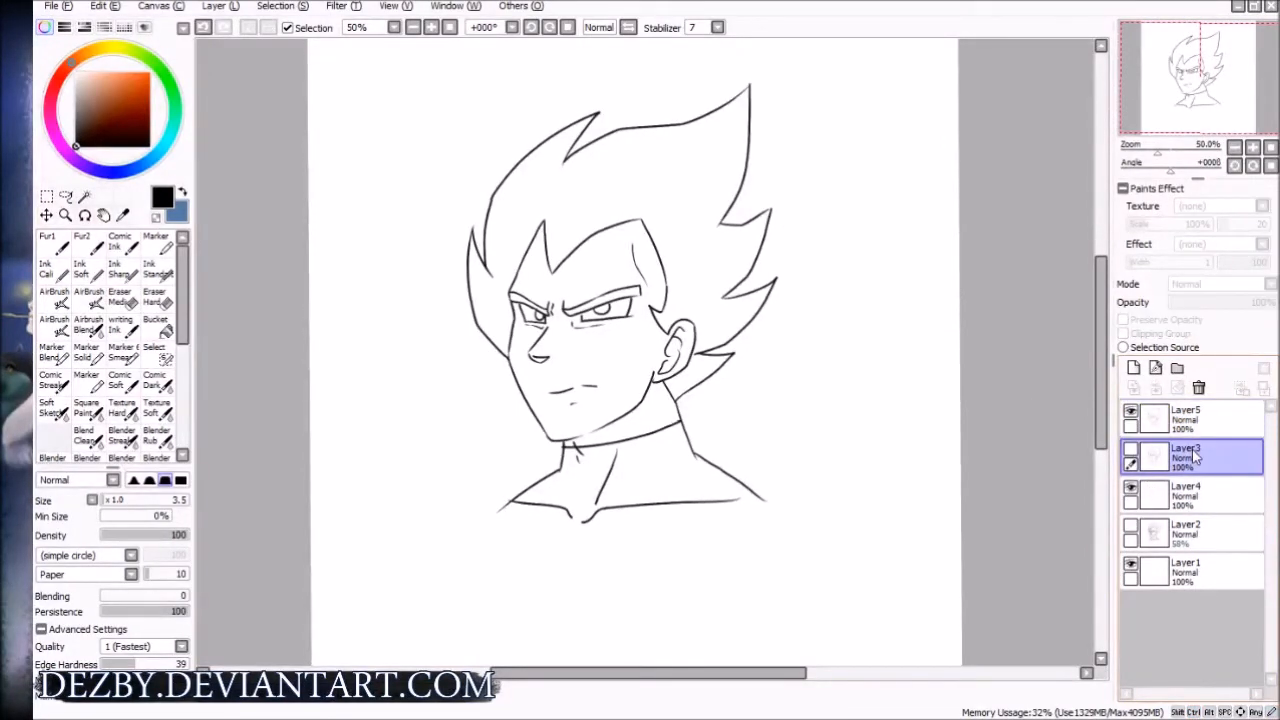
{"action": "key", "text": "ctrl+a"}
{"action": "key", "text": "ctrl+c"}
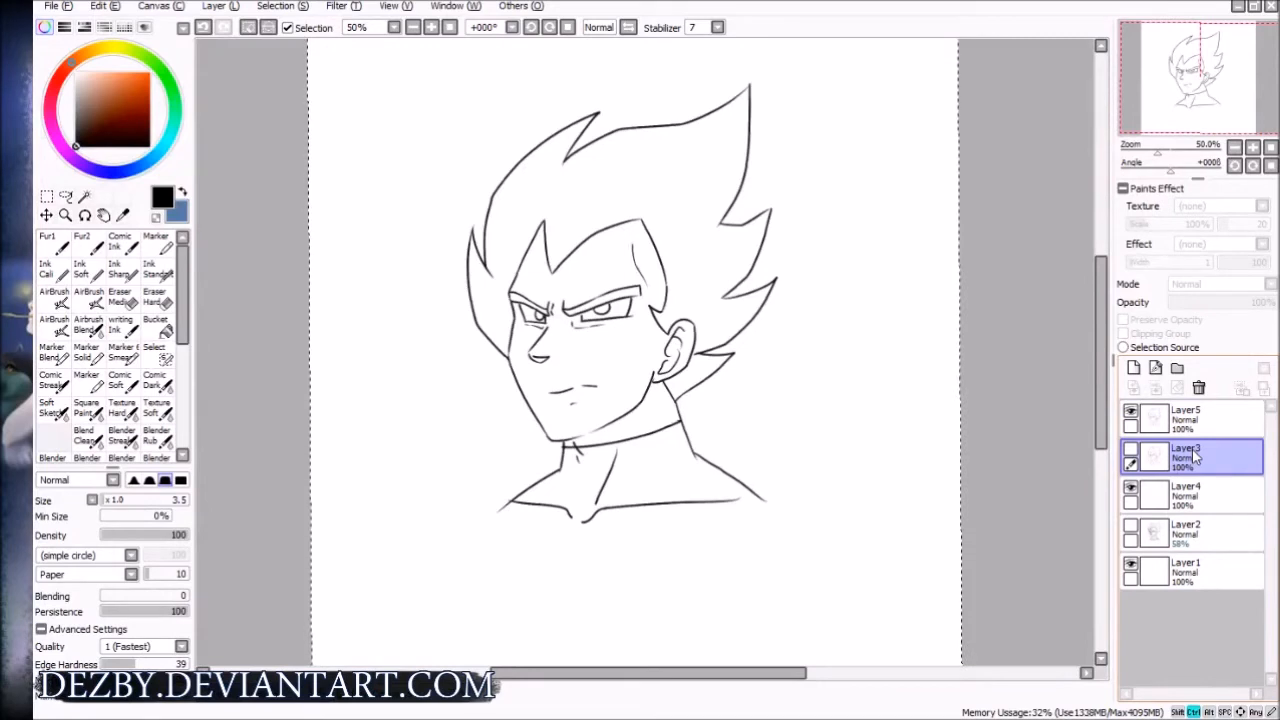
{"action": "key", "text": "ctrl+v"}
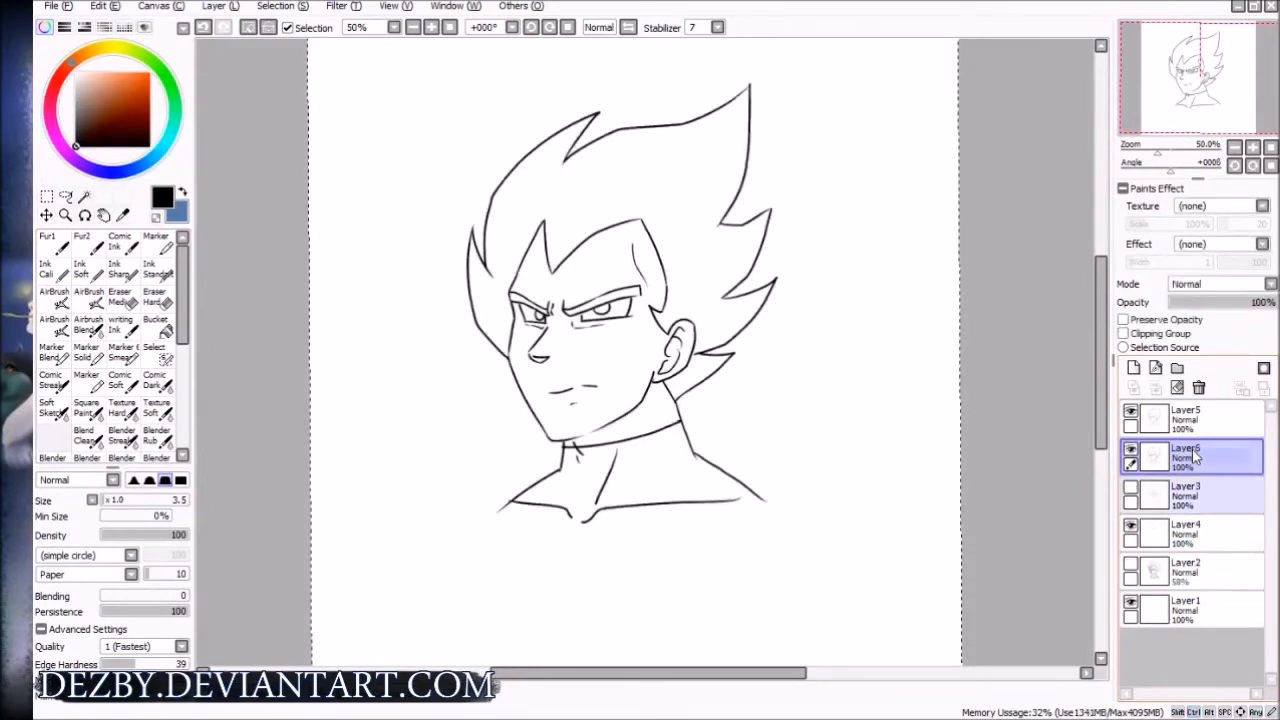
{"action": "left_click", "coordinate": [1200, 389]}
{"action": "left_click", "coordinate": [1183, 425]}
{"action": "key", "text": "ctrl+d"}
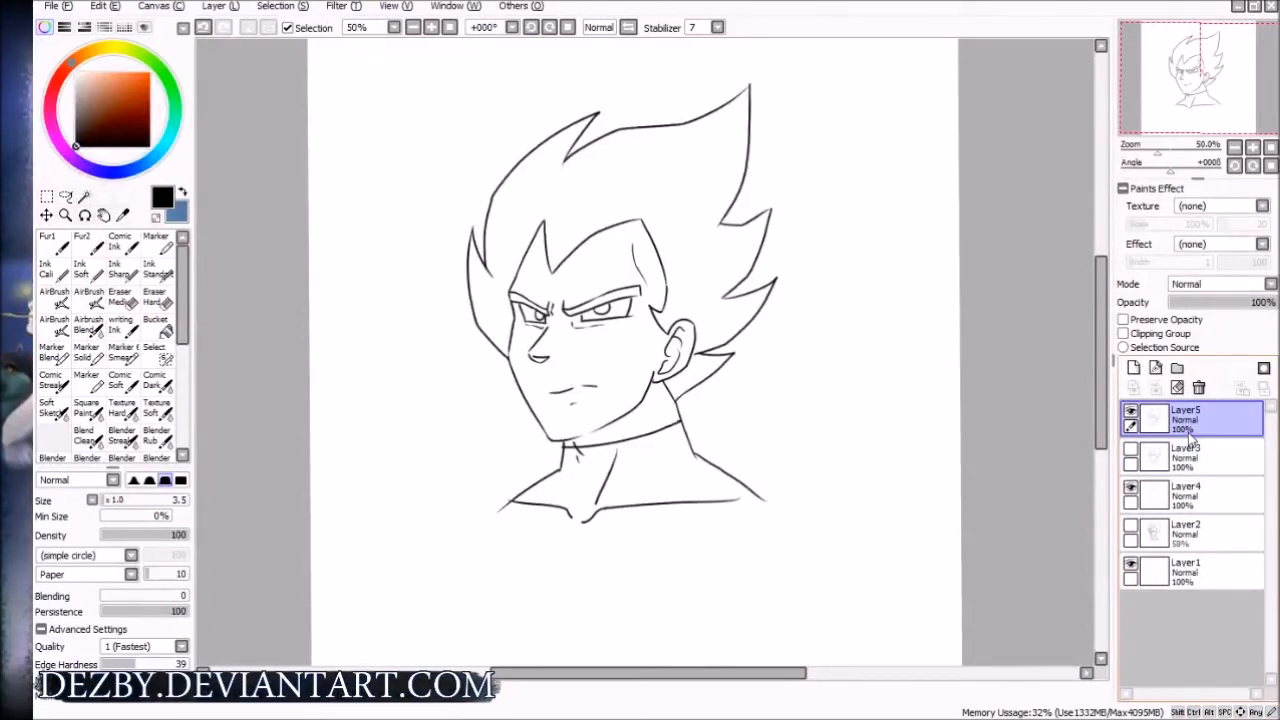
Draw a curved black line from the tip of the left shoulder sweeping below the collarbones, redoing the first attempt
{"action": "key", "text": "space"}
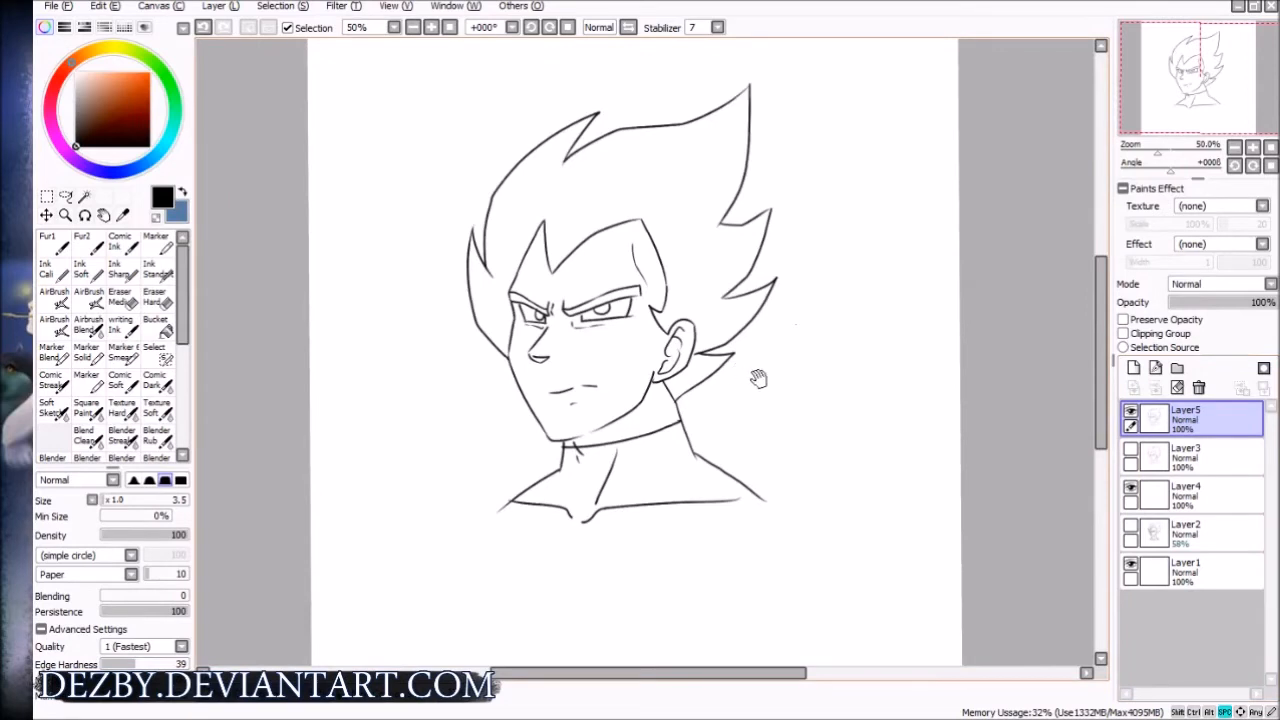
{"action": "left_click_drag", "start_coordinate": [780, 381], "coordinate": [751, 403]}
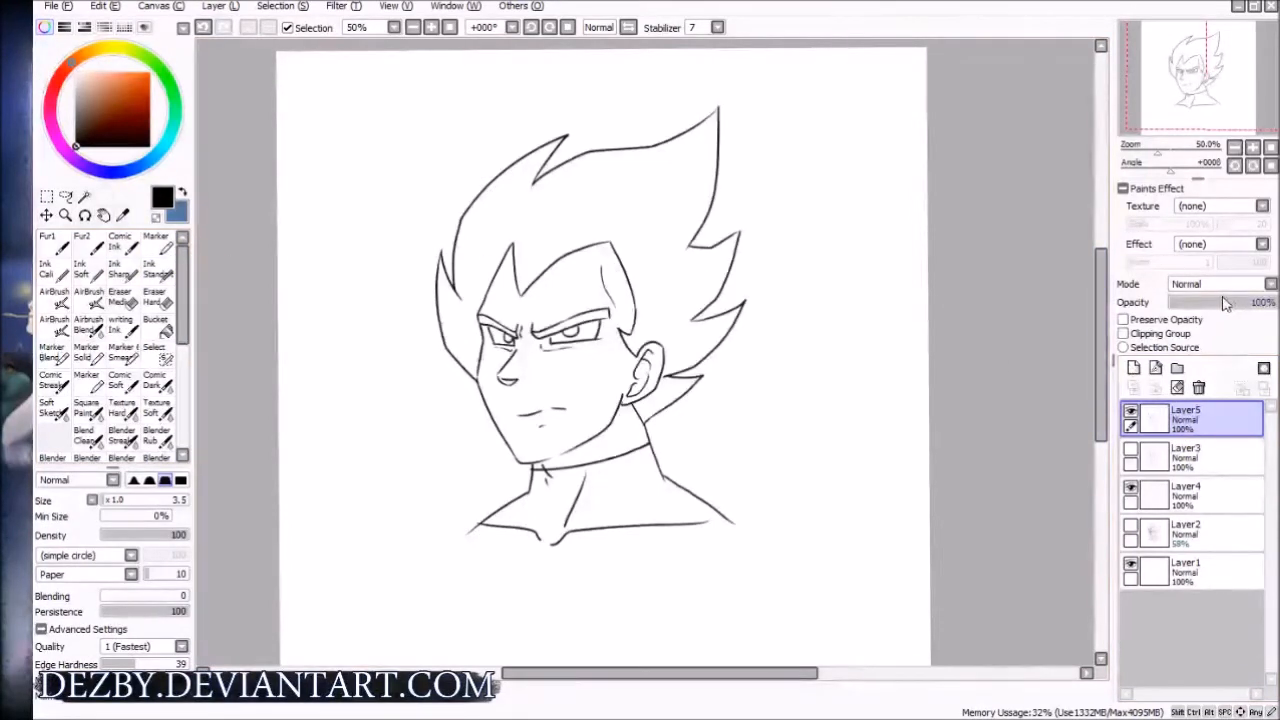
{"action": "left_click_drag", "start_coordinate": [575, 480], "coordinate": [615, 389]}
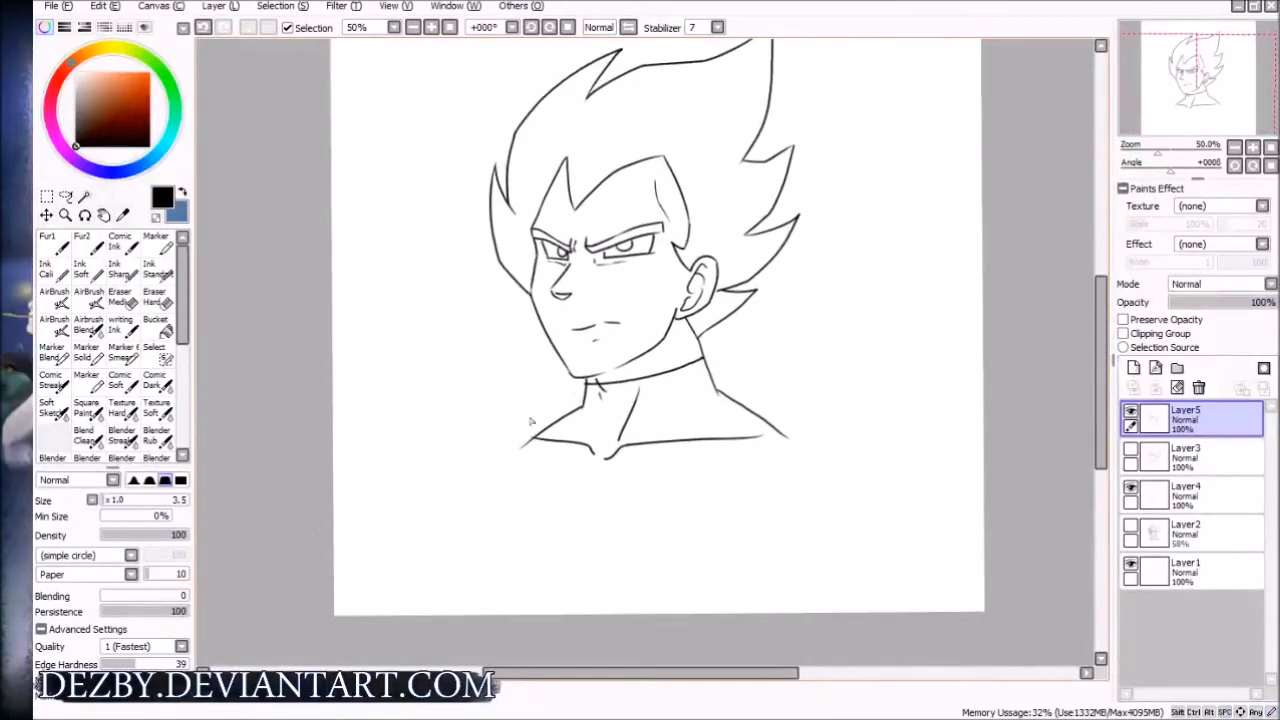
{"action": "left_click", "coordinate": [550, 443], "text": "ctrl"}
{"action": "left_click", "coordinate": [550, 443], "text": "ctrl"}
{"action": "left_click_drag", "start_coordinate": [659, 466], "coordinate": [460, 423]}
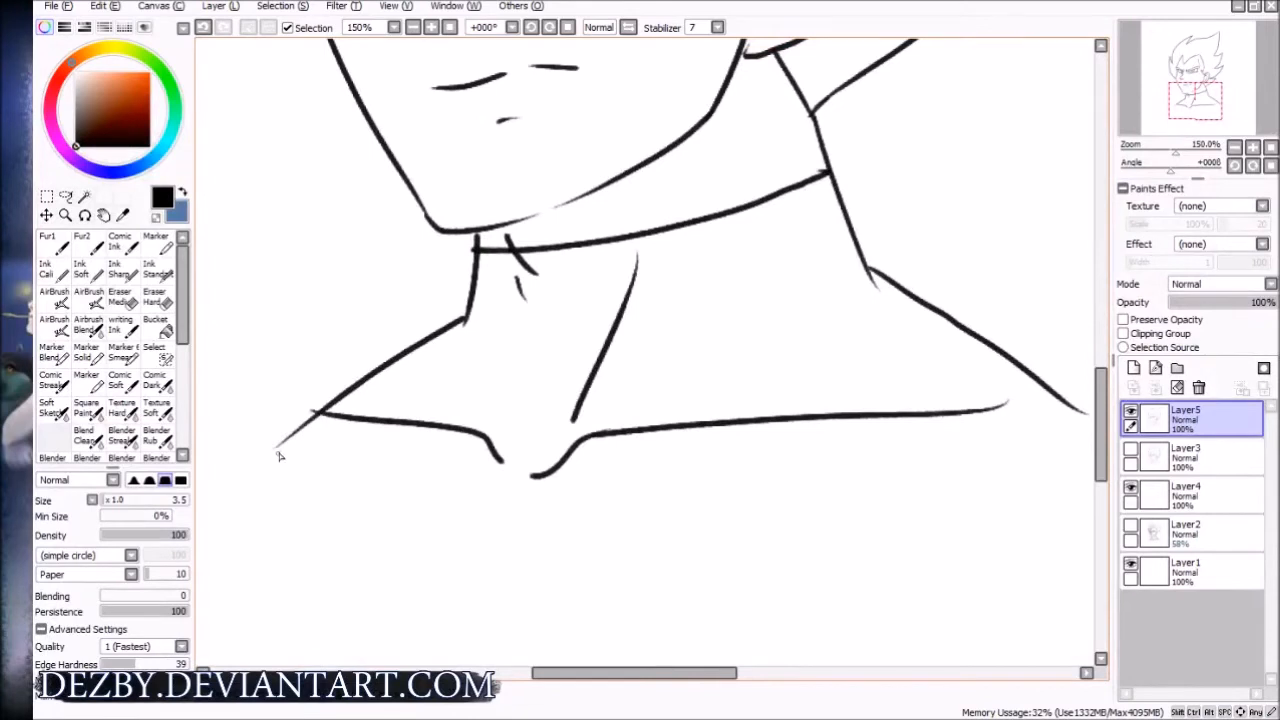
{"action": "left_click_drag", "start_coordinate": [280, 457], "coordinate": [372, 536]}
{"action": "key", "text": "ctrl+z"}
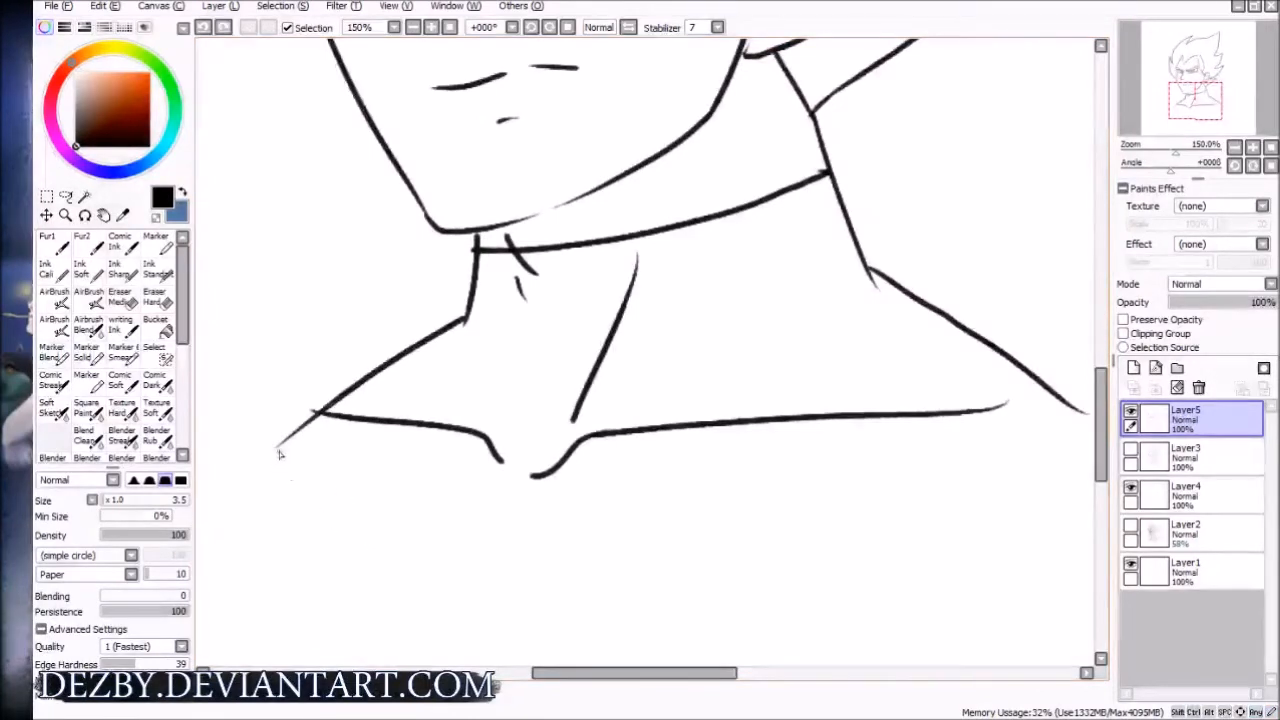
{"action": "mouse_move", "coordinate": [277, 449]}
{"action": "left_mouse_down"}
{"action": "mouse_move", "coordinate": [380, 534]}
{"action": "mouse_move", "coordinate": [947, 520]}
{"action": "mouse_move", "coordinate": [898, 559]}
{"action": "left_mouse_up"}
Complete the closing curve under the bust with a stroke from the right shoulder tip that joins the left part
{"action": "left_click_drag", "start_coordinate": [898, 559], "coordinate": [672, 474]}
{"action": "mouse_move", "coordinate": [857, 338]}
{"action": "left_mouse_down"}
{"action": "mouse_move", "coordinate": [800, 386]}
{"action": "mouse_move", "coordinate": [503, 498]}
{"action": "left_mouse_up"}
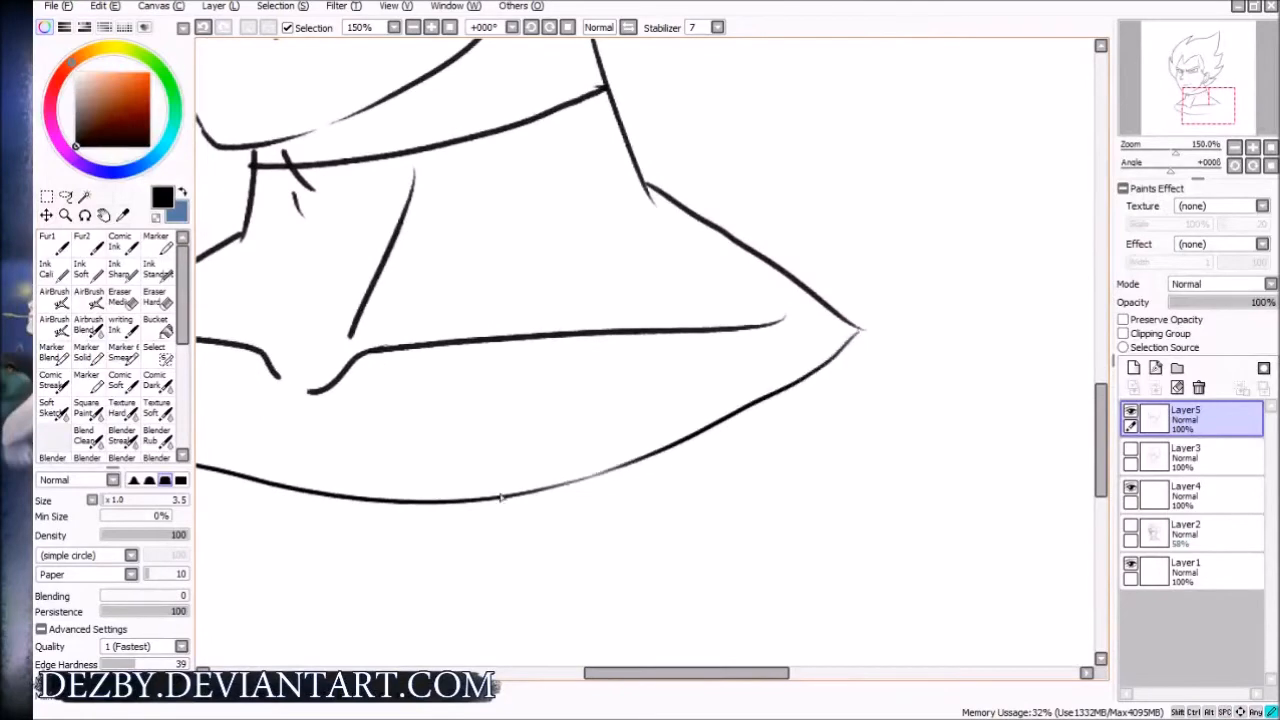
{"action": "left_click_drag", "start_coordinate": [632, 440], "coordinate": [532, 512]}
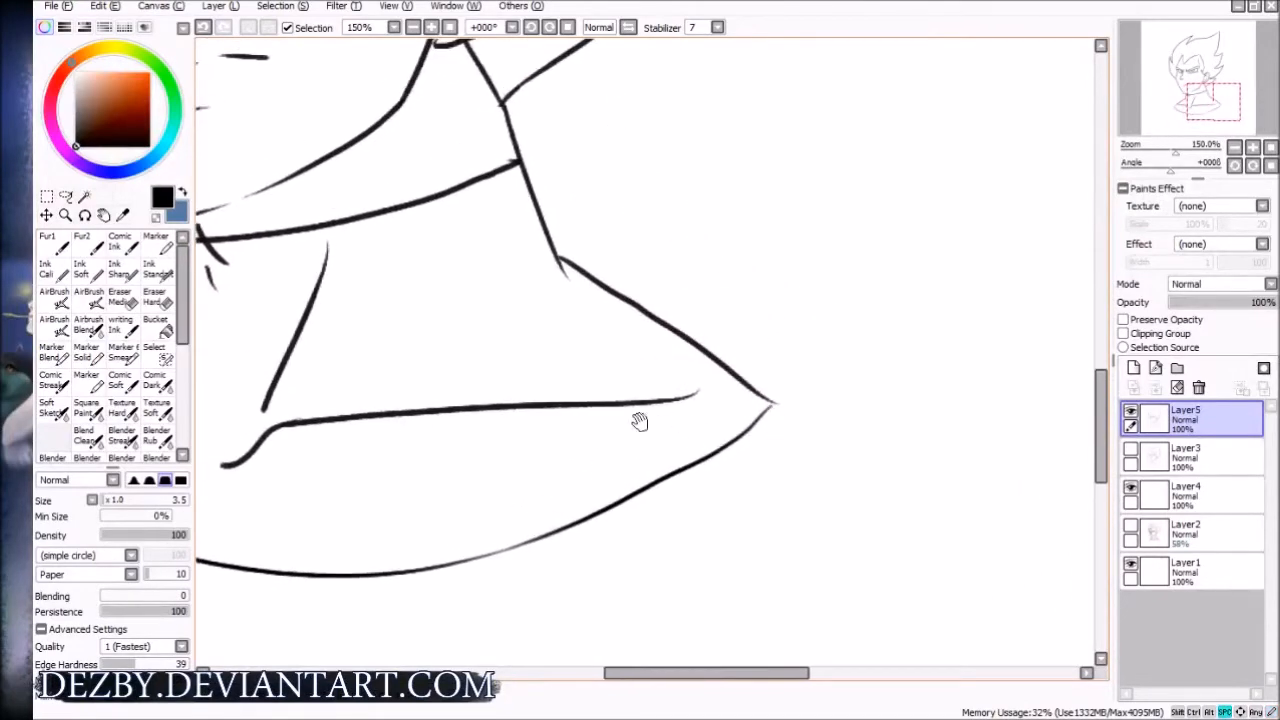
{"action": "left_click_drag", "start_coordinate": [551, 411], "coordinate": [771, 514]}
{"action": "left_click_drag", "start_coordinate": [622, 433], "coordinate": [741, 421]}
{"action": "left_click_drag", "start_coordinate": [640, 471], "coordinate": [682, 368]}
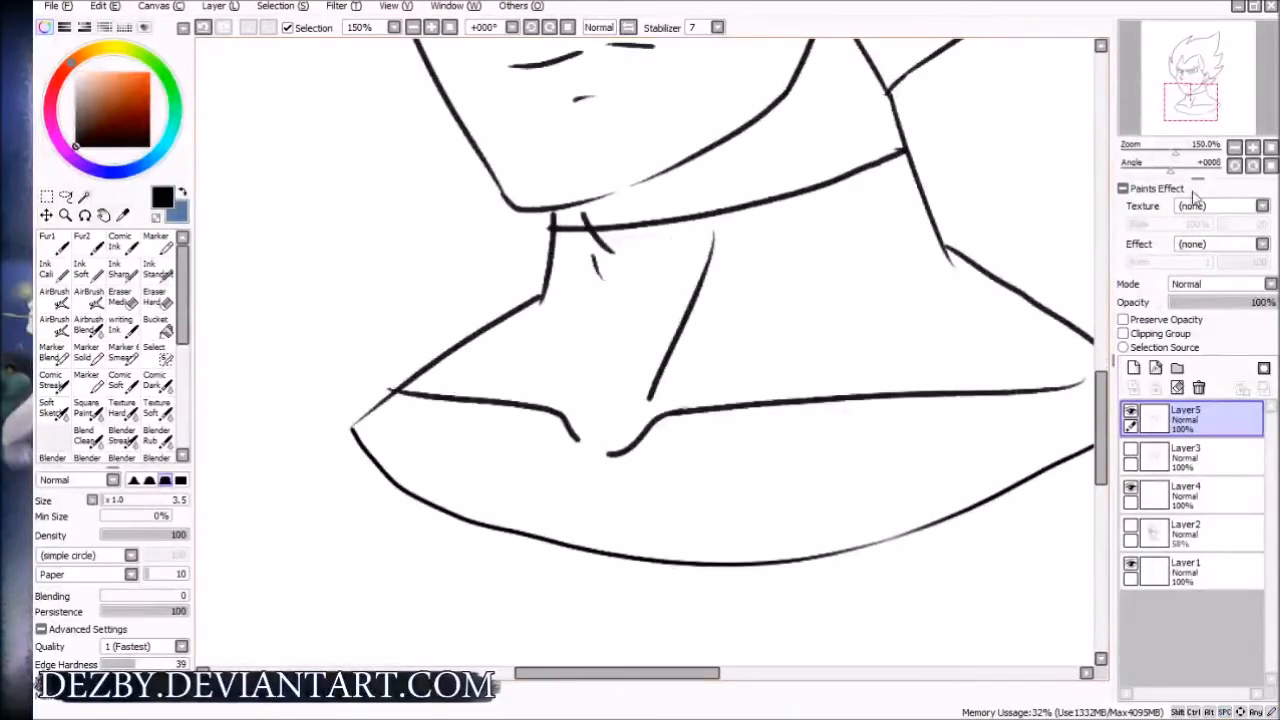
{"action": "left_click_drag", "start_coordinate": [1175, 155], "coordinate": [1157, 156]}
{"action": "left_click_drag", "start_coordinate": [824, 240], "coordinate": [766, 378]}
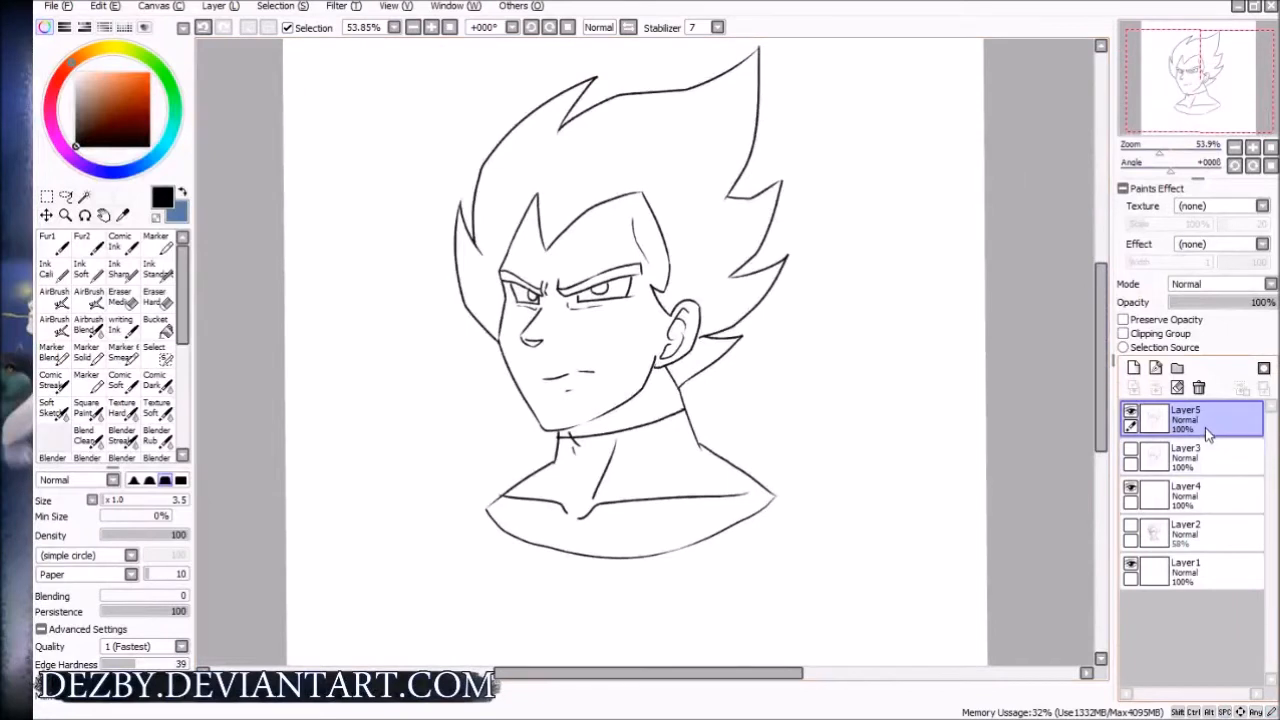
Switch to the Magic Wand, look at its shortcut setting, and select the empty area outside the bust
{"action": "key", "text": "w"}
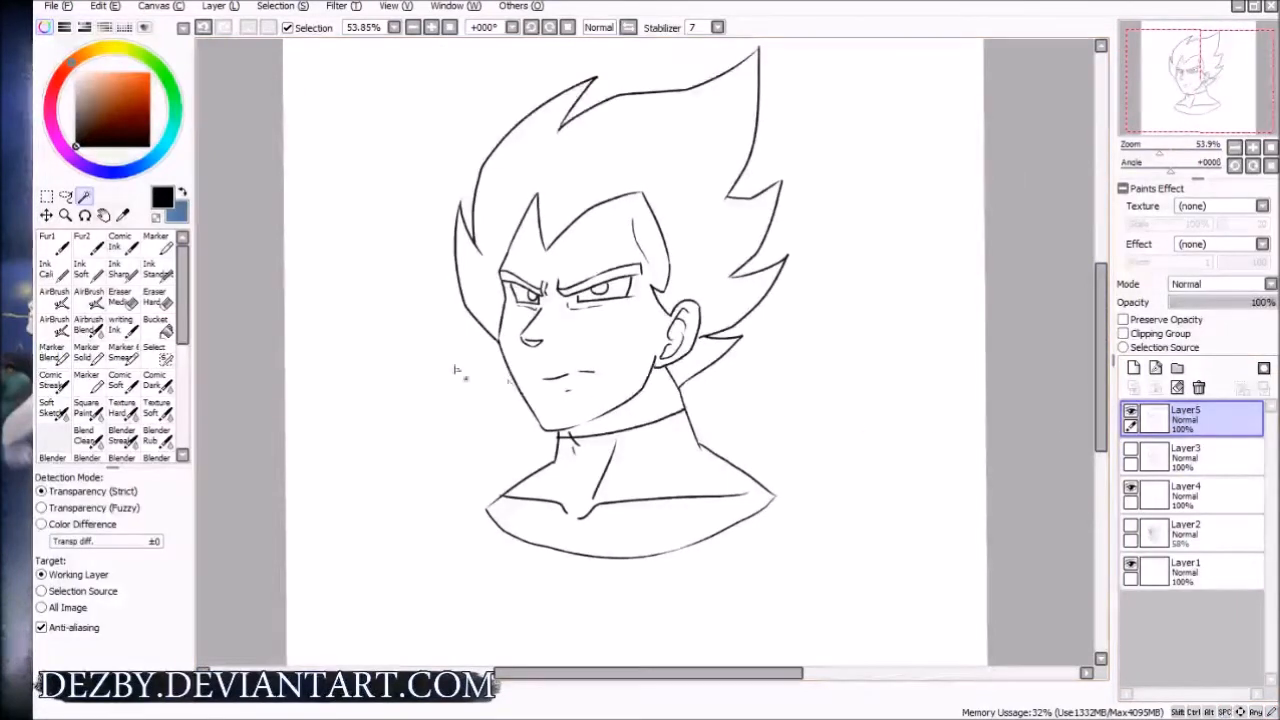
{"action": "double_click", "coordinate": [84, 198]}
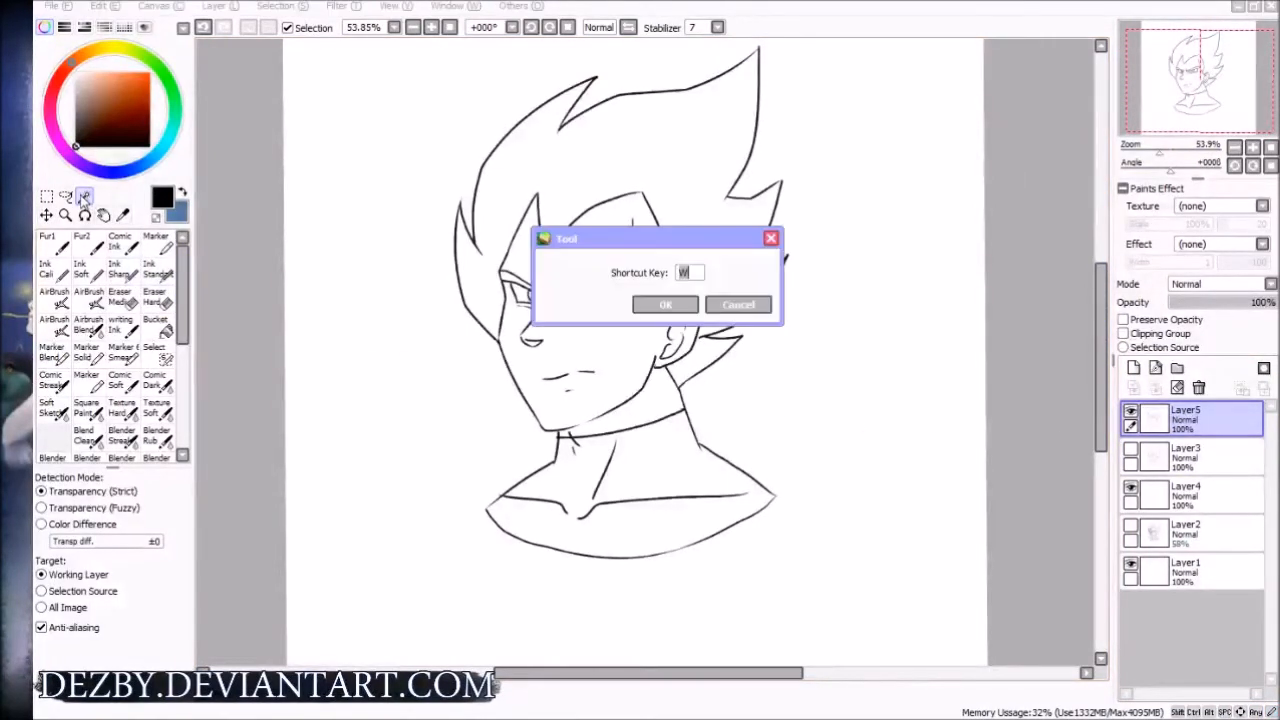
{"action": "left_click", "coordinate": [668, 305]}
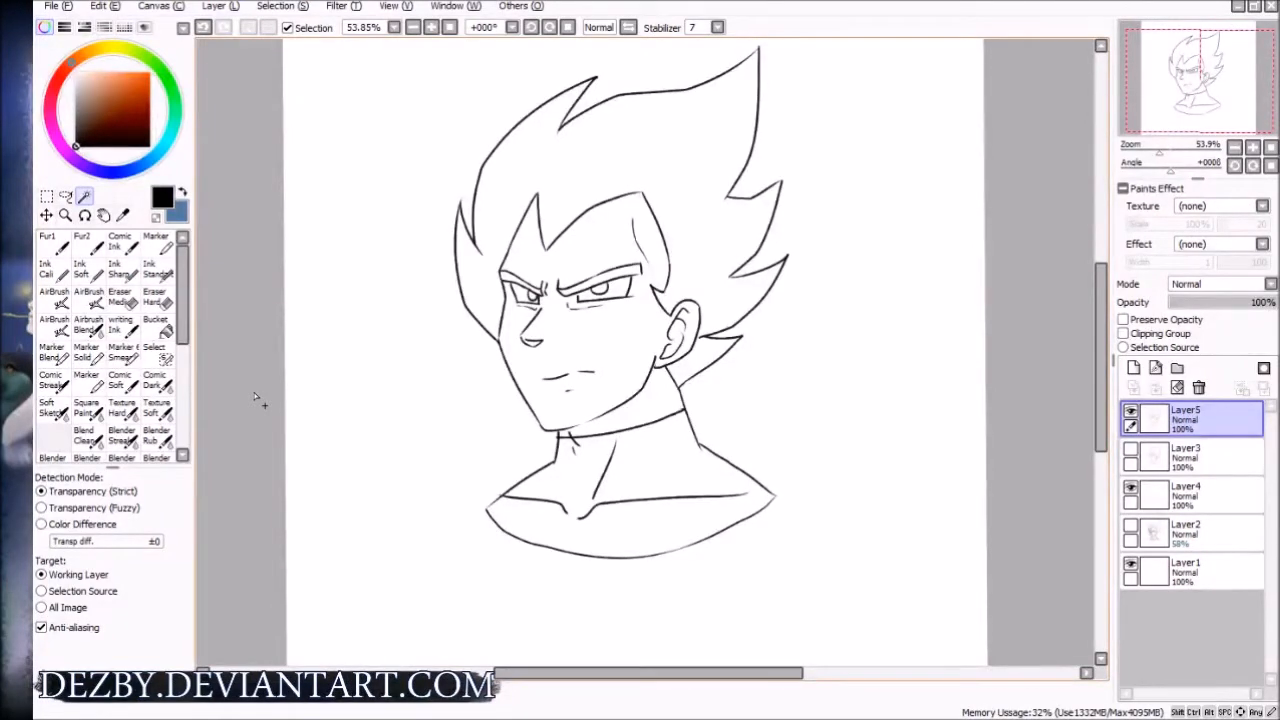
{"action": "left_click_drag", "start_coordinate": [603, 260], "coordinate": [592, 290]}
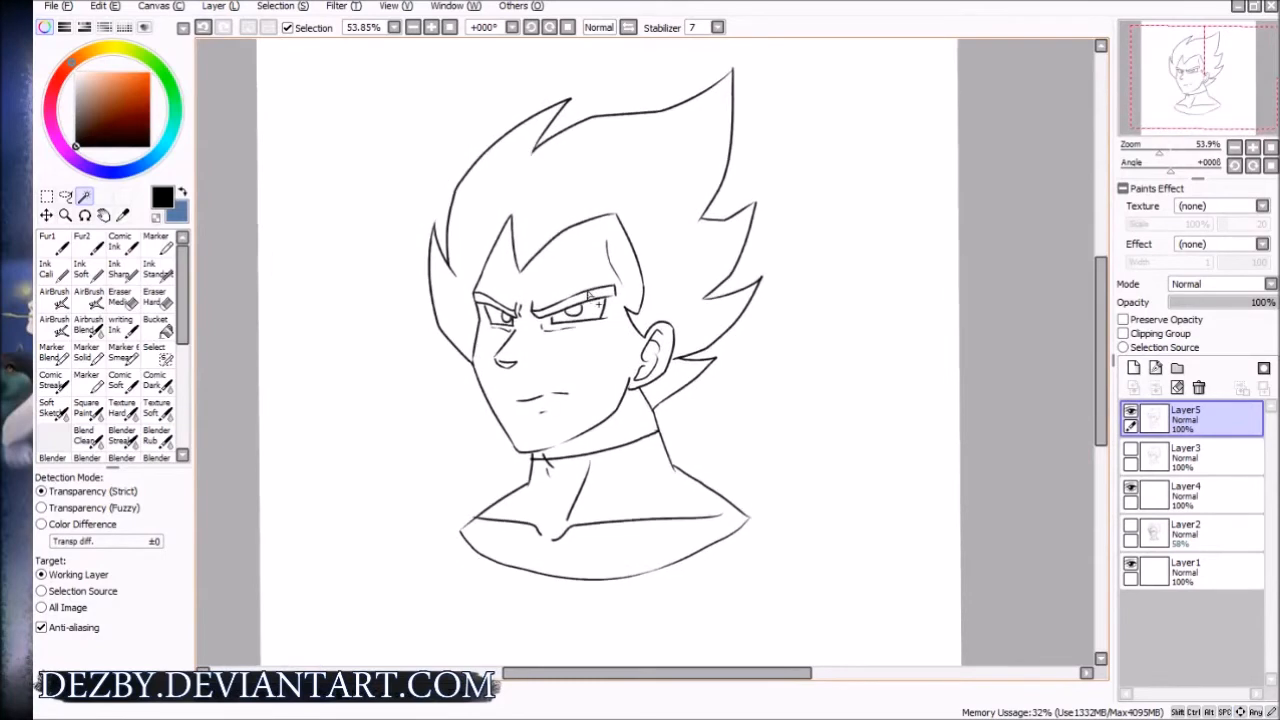
{"action": "left_click", "coordinate": [380, 405]}
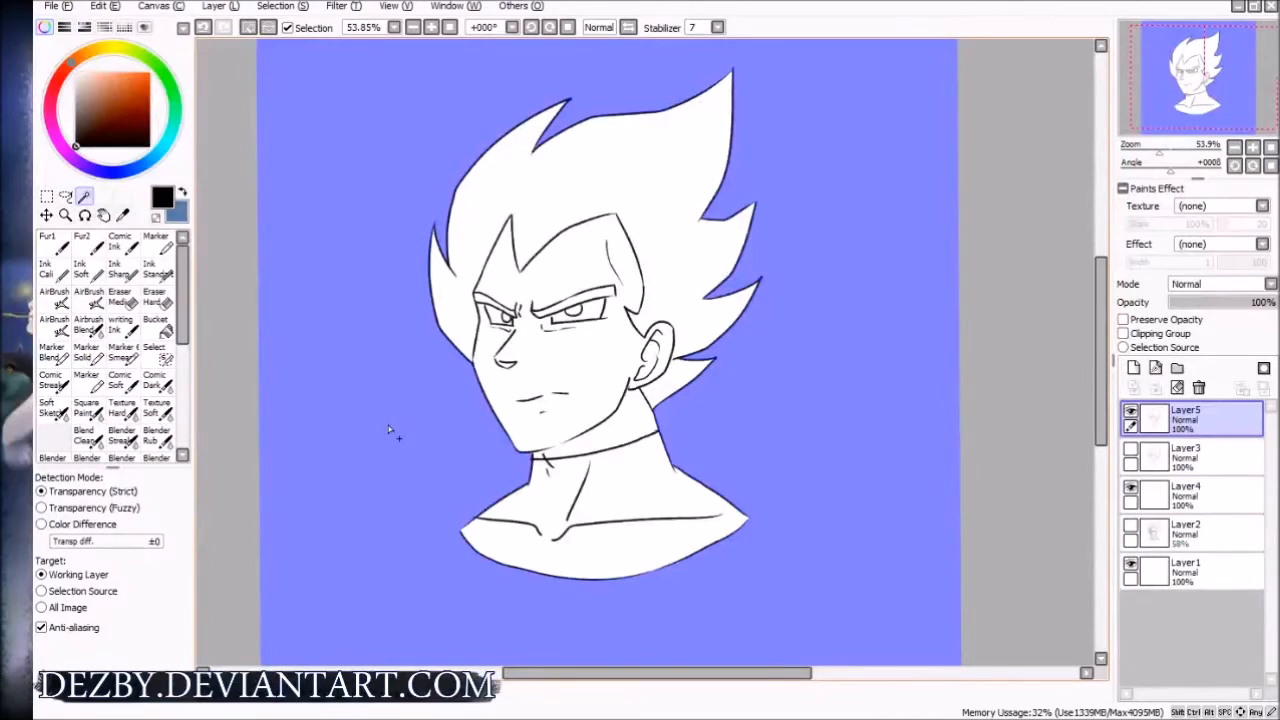
Clear the outside selection, reselect the area beside the face at close range, and clear it again
{"action": "scroll", "coordinate": [388, 425], "scroll_direction": "up", "scroll_amount": 3}
{"action": "left_click_drag", "start_coordinate": [537, 357], "coordinate": [449, 410]}
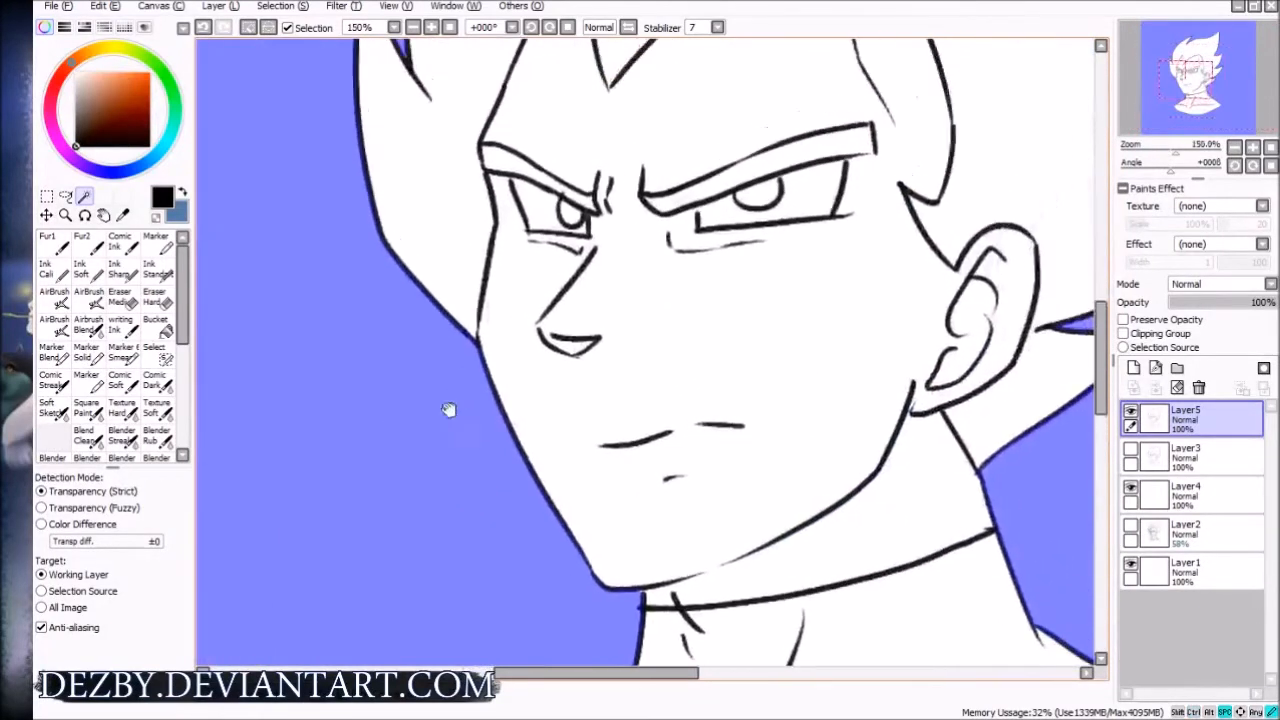
{"action": "left_click_drag", "start_coordinate": [460, 354], "coordinate": [460, 366]}
{"action": "key", "text": "ctrl+d"}
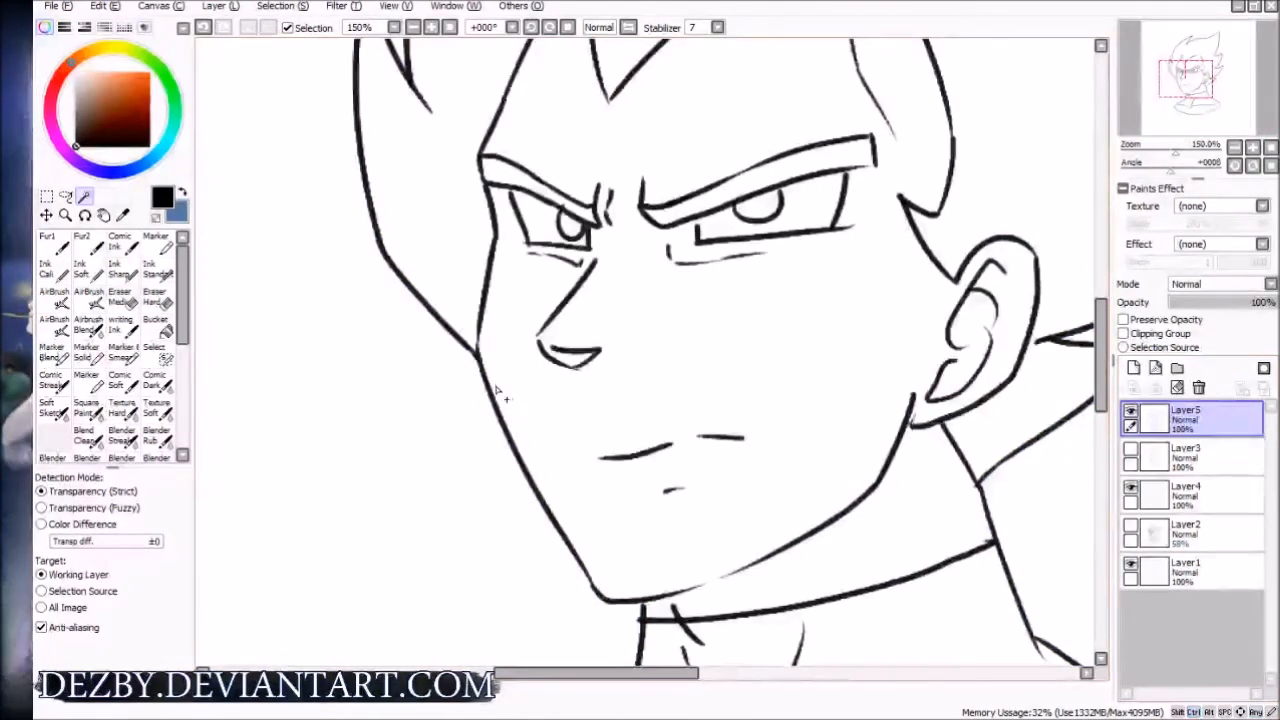
{"action": "left_click", "coordinate": [438, 420]}
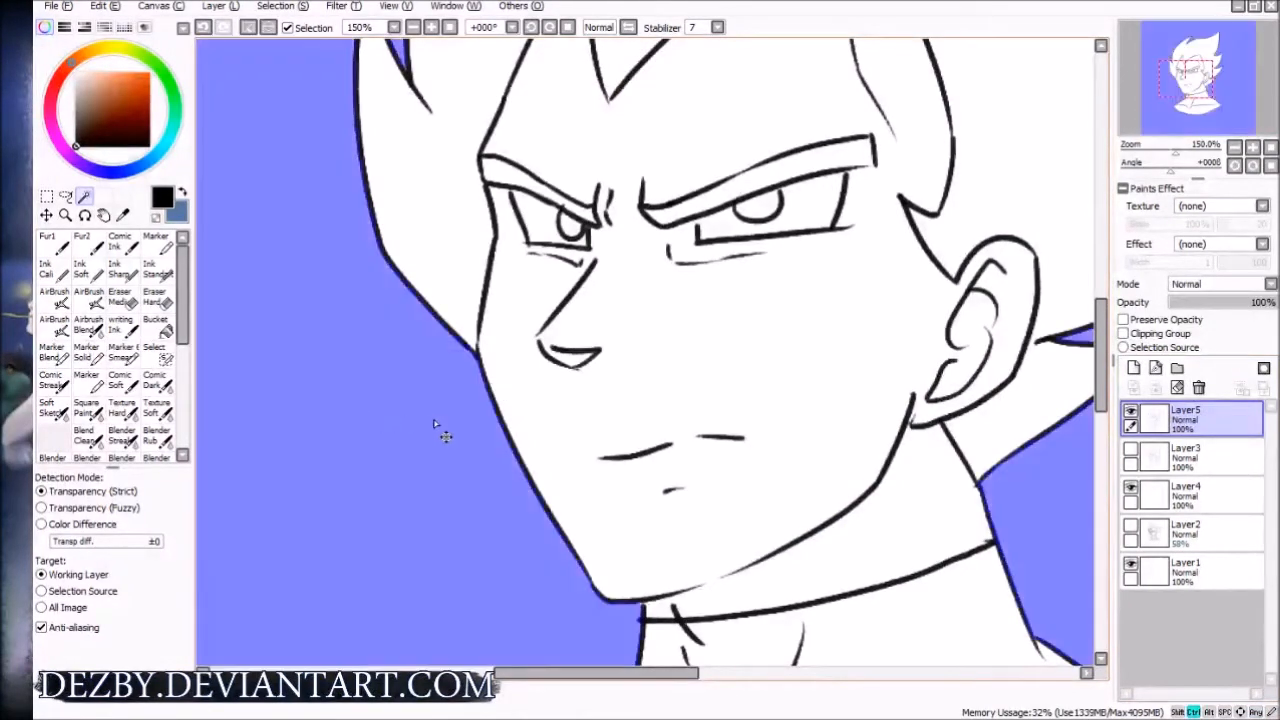
{"action": "key", "text": "ctrl+d"}
Examine the line art around the face, hair and neck to check that the outer outline is closed
{"action": "left_click_drag", "start_coordinate": [482, 372], "coordinate": [508, 384]}
{"action": "left_click_drag", "start_coordinate": [838, 440], "coordinate": [510, 372]}
{"action": "left_click_drag", "start_coordinate": [712, 396], "coordinate": [857, 592]}
{"action": "left_click_drag", "start_coordinate": [598, 240], "coordinate": [673, 540]}
{"action": "left_click_drag", "start_coordinate": [662, 275], "coordinate": [654, 531]}
{"action": "left_click_drag", "start_coordinate": [710, 472], "coordinate": [527, 286]}
{"action": "scroll", "coordinate": [555, 349], "scroll_direction": "down", "scroll_amount": 3}
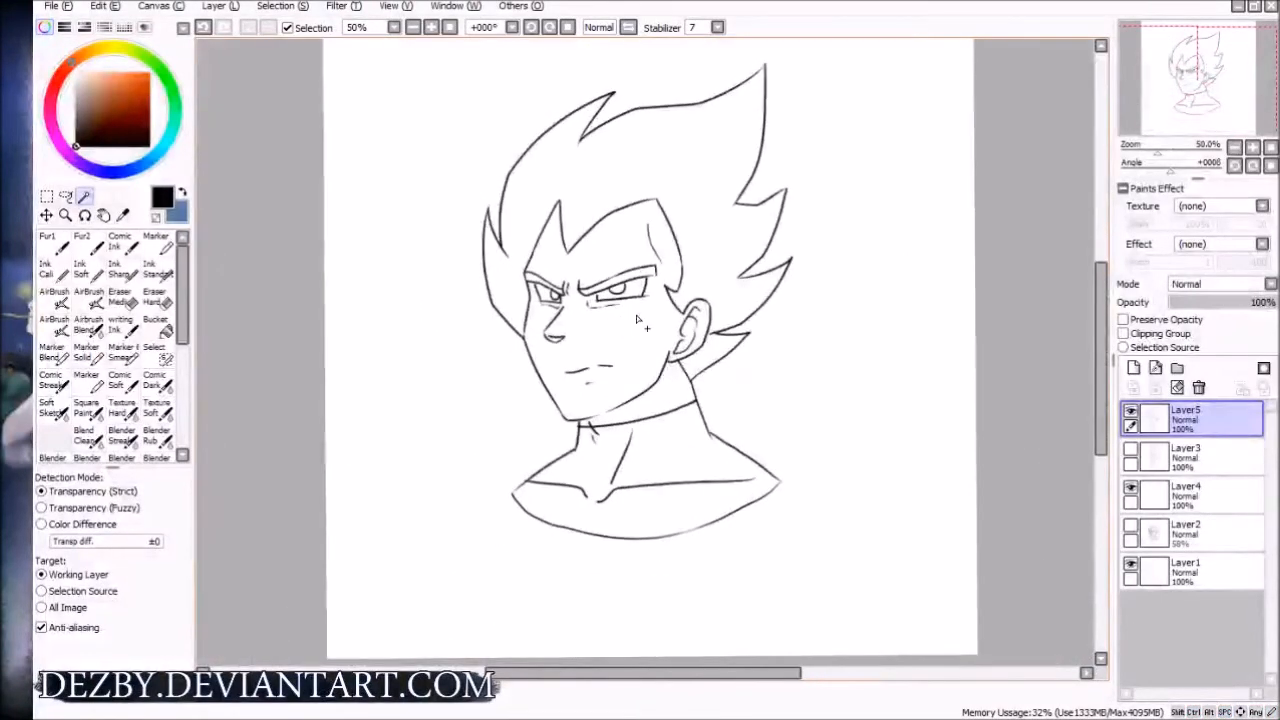
Select the empty area outside the bust with the Magic Wand and invert the selection to cover the whole figure
{"action": "left_click", "coordinate": [455, 408]}
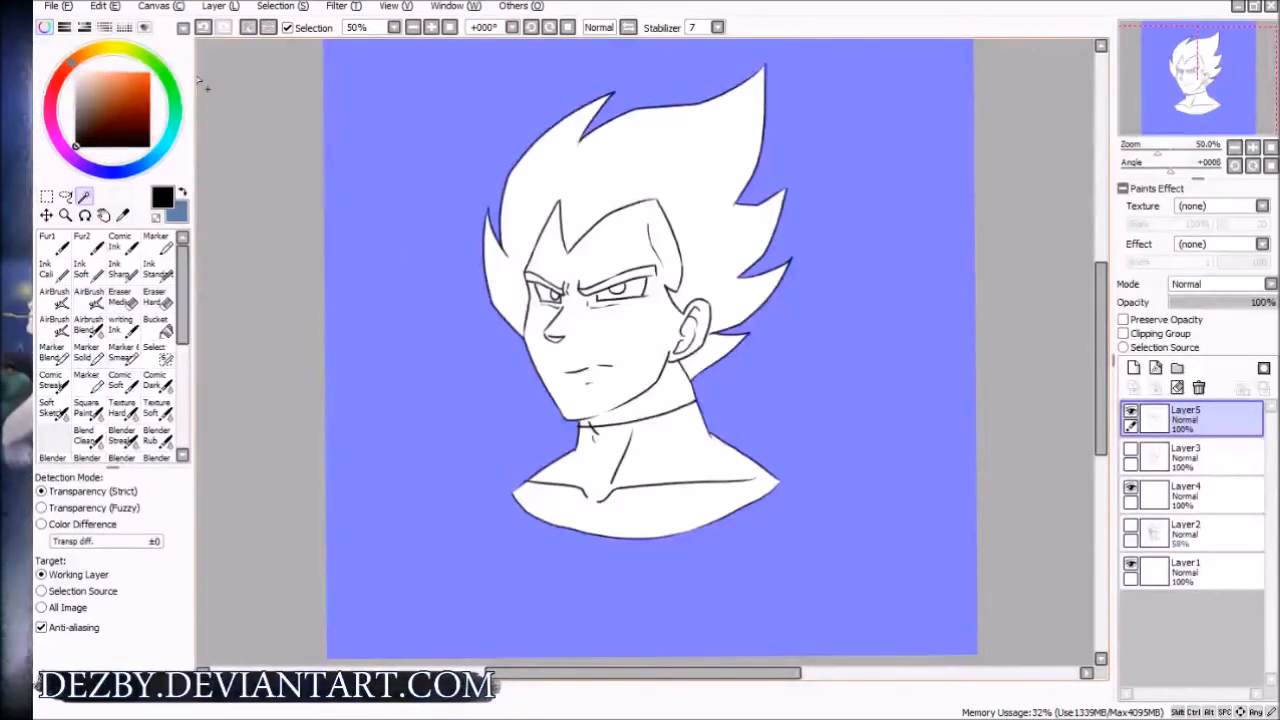
{"action": "left_click", "coordinate": [269, 29]}
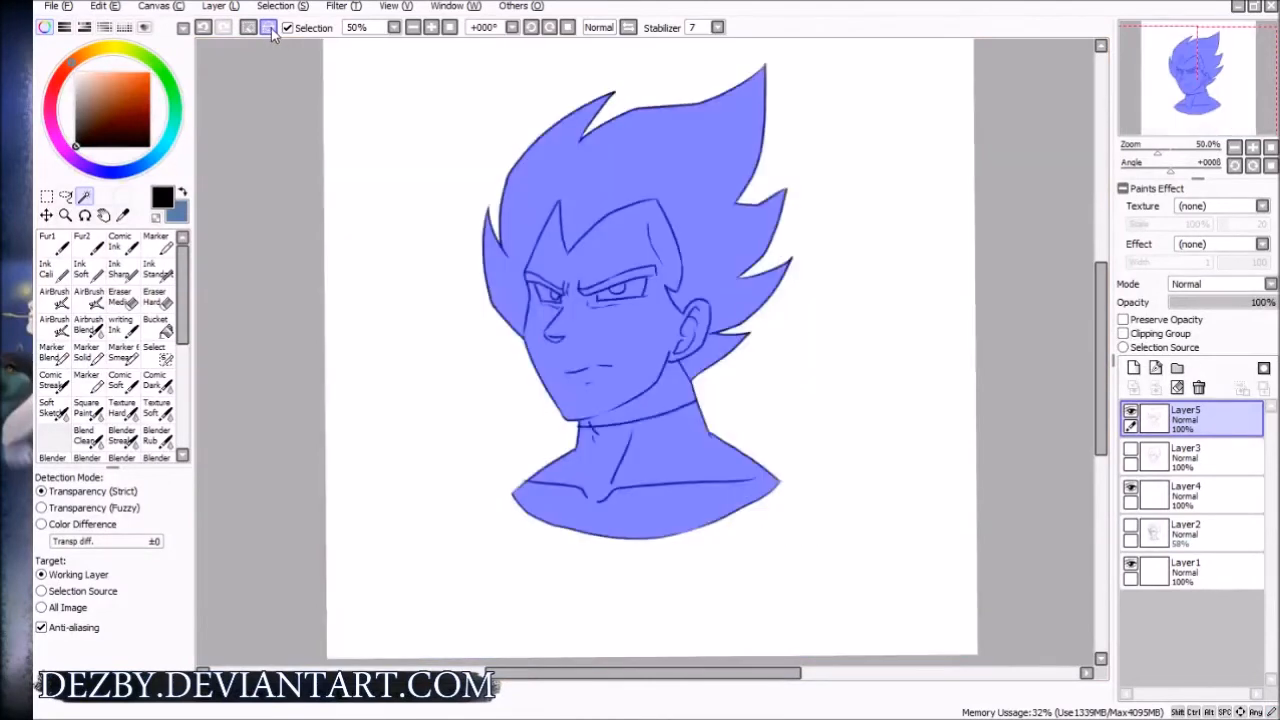
{"action": "left_click_drag", "start_coordinate": [814, 371], "coordinate": [791, 420]}
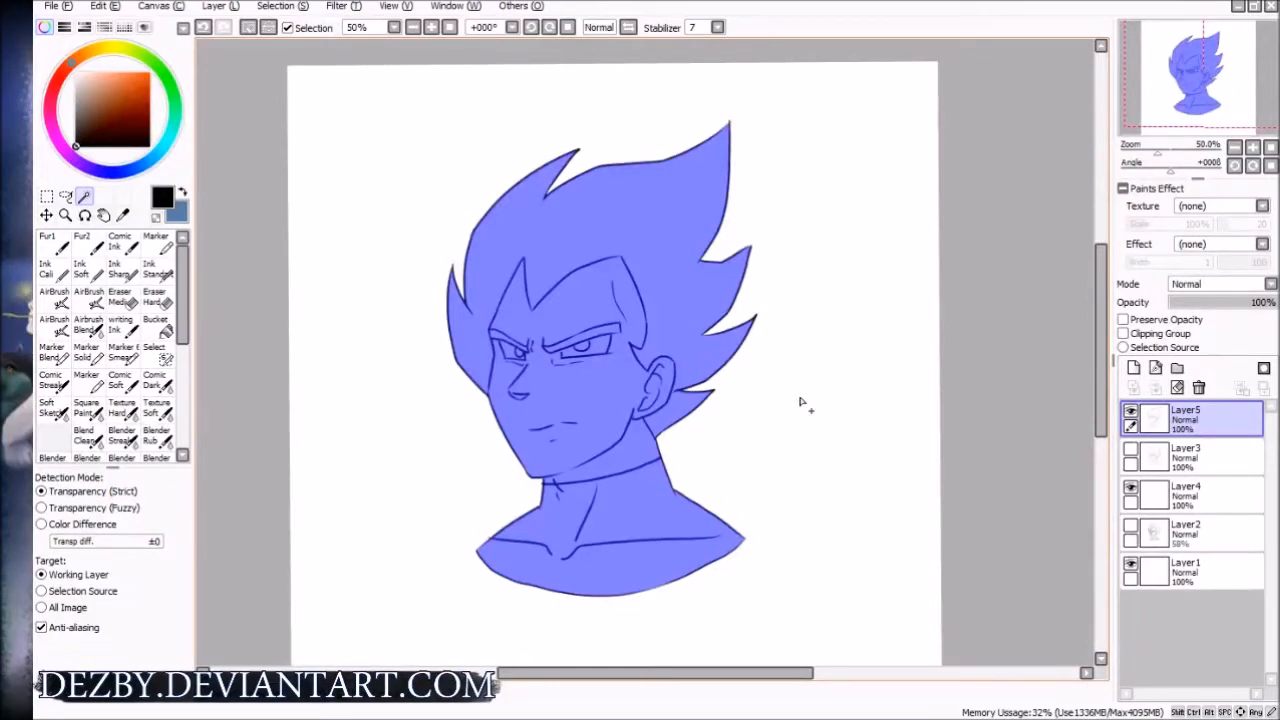
Inspect the selection up close along the hair, face and neck outlines for missed or spilled areas
{"action": "scroll", "coordinate": [607, 262], "scroll_direction": "up", "scroll_amount": 3}
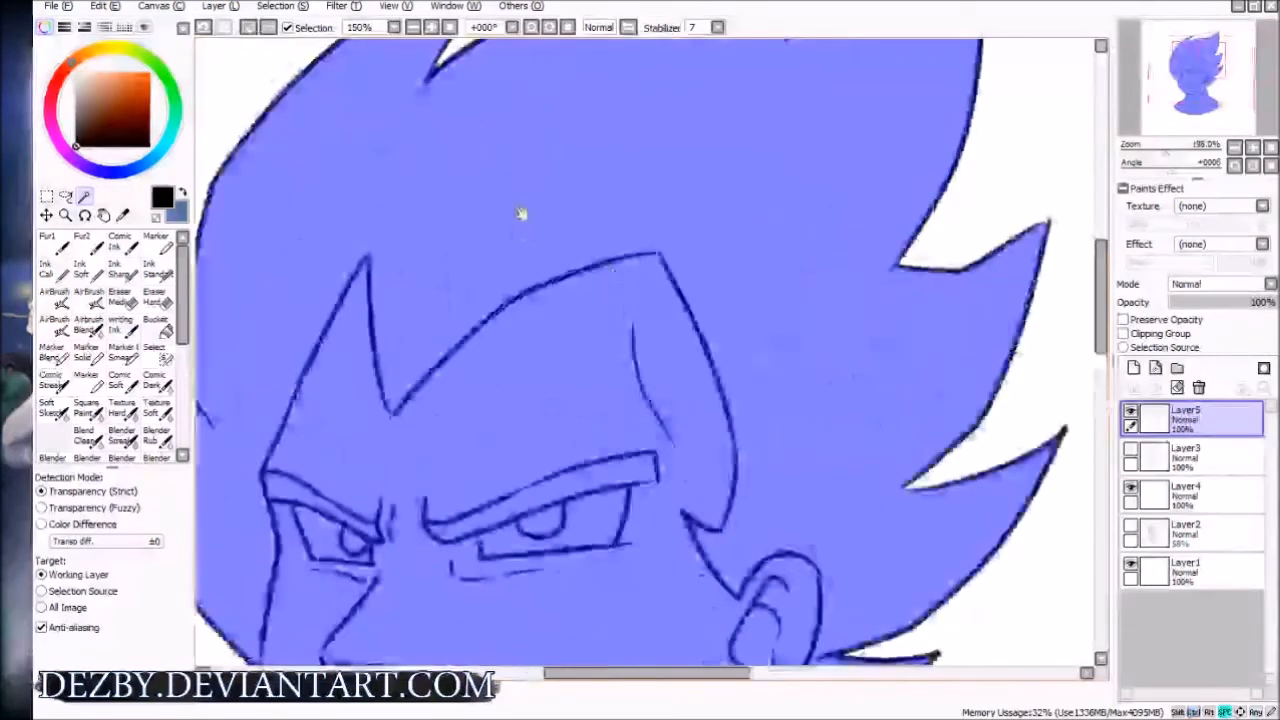
{"action": "left_click_drag", "start_coordinate": [523, 214], "coordinate": [492, 437]}
{"action": "left_click_drag", "start_coordinate": [822, 574], "coordinate": [706, 172]}
{"action": "left_click_drag", "start_coordinate": [420, 466], "coordinate": [790, 278]}
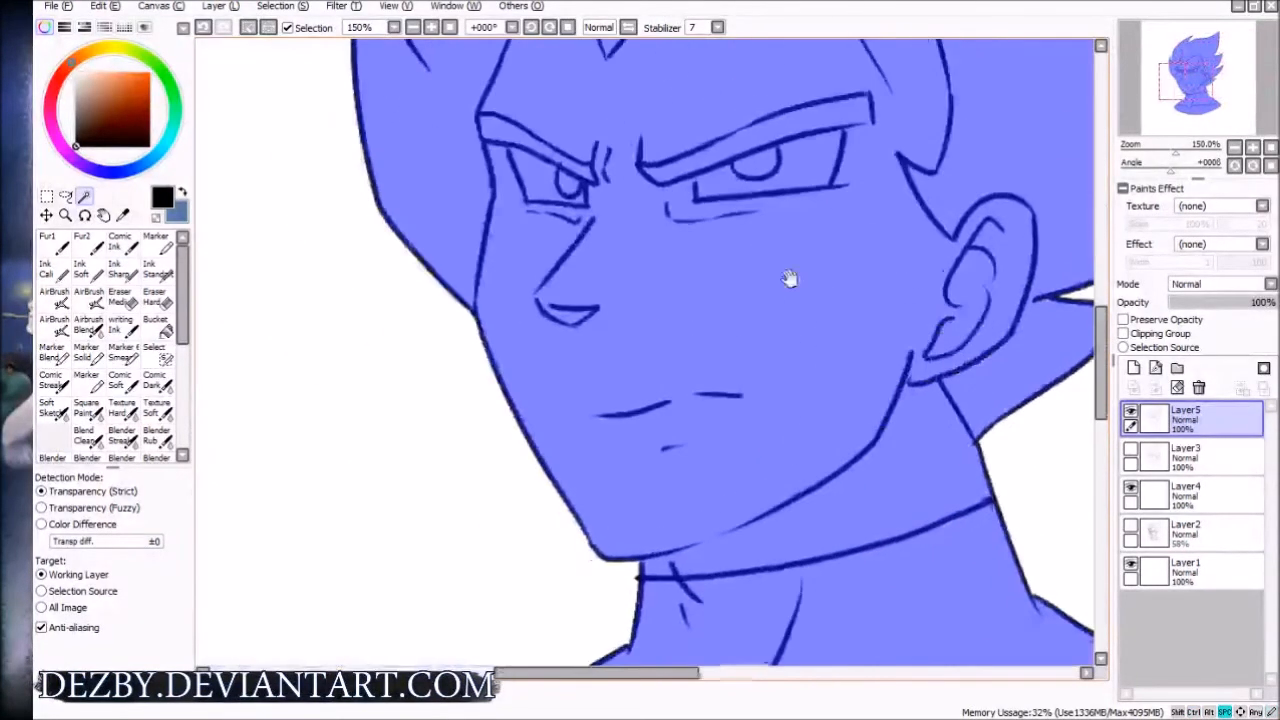
{"action": "left_click_drag", "start_coordinate": [590, 329], "coordinate": [520, 497]}
{"action": "left_click_drag", "start_coordinate": [566, 355], "coordinate": [550, 473]}
{"action": "left_click_drag", "start_coordinate": [651, 261], "coordinate": [491, 527]}
{"action": "left_click_drag", "start_coordinate": [482, 406], "coordinate": [514, 291]}
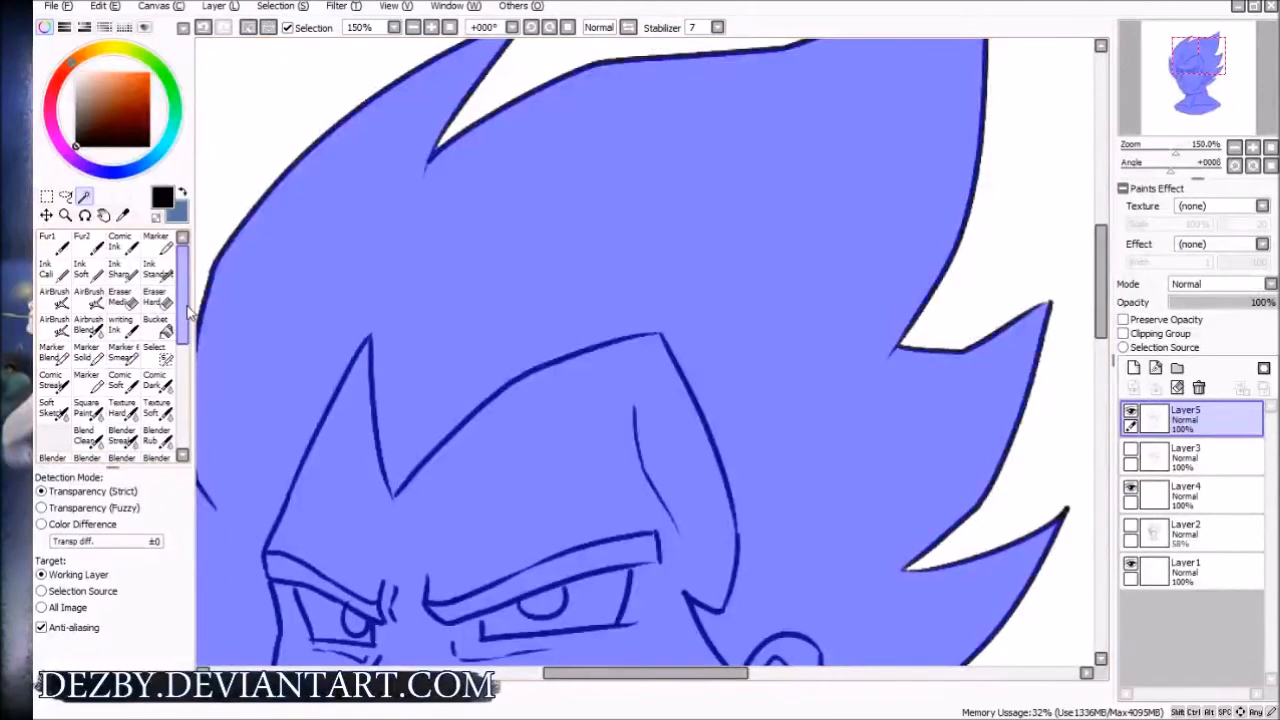
{"action": "mouse_move", "coordinate": [188, 281]}
{"action": "left_mouse_down"}
{"action": "mouse_move", "coordinate": [185, 300]}
{"action": "mouse_move", "coordinate": [186, 276]}
{"action": "left_mouse_up"}
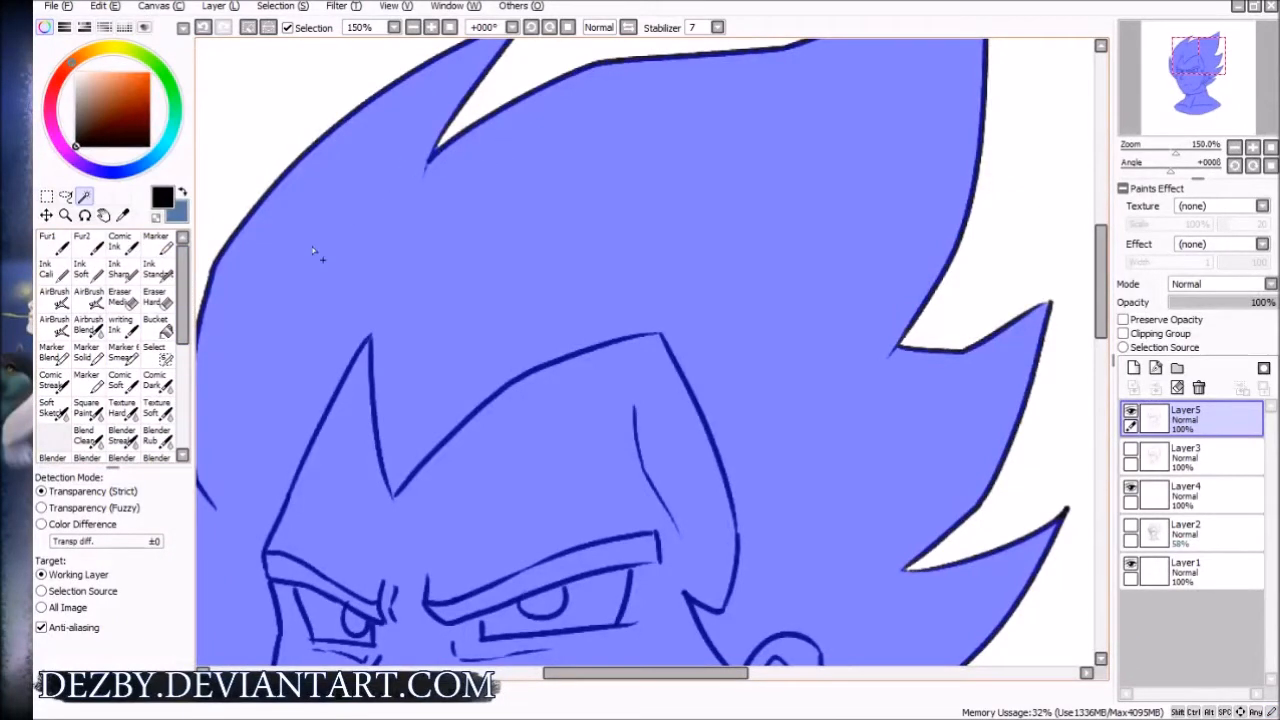
{"action": "scroll", "coordinate": [185, 293], "scroll_direction": "down", "scroll_amount": 3}
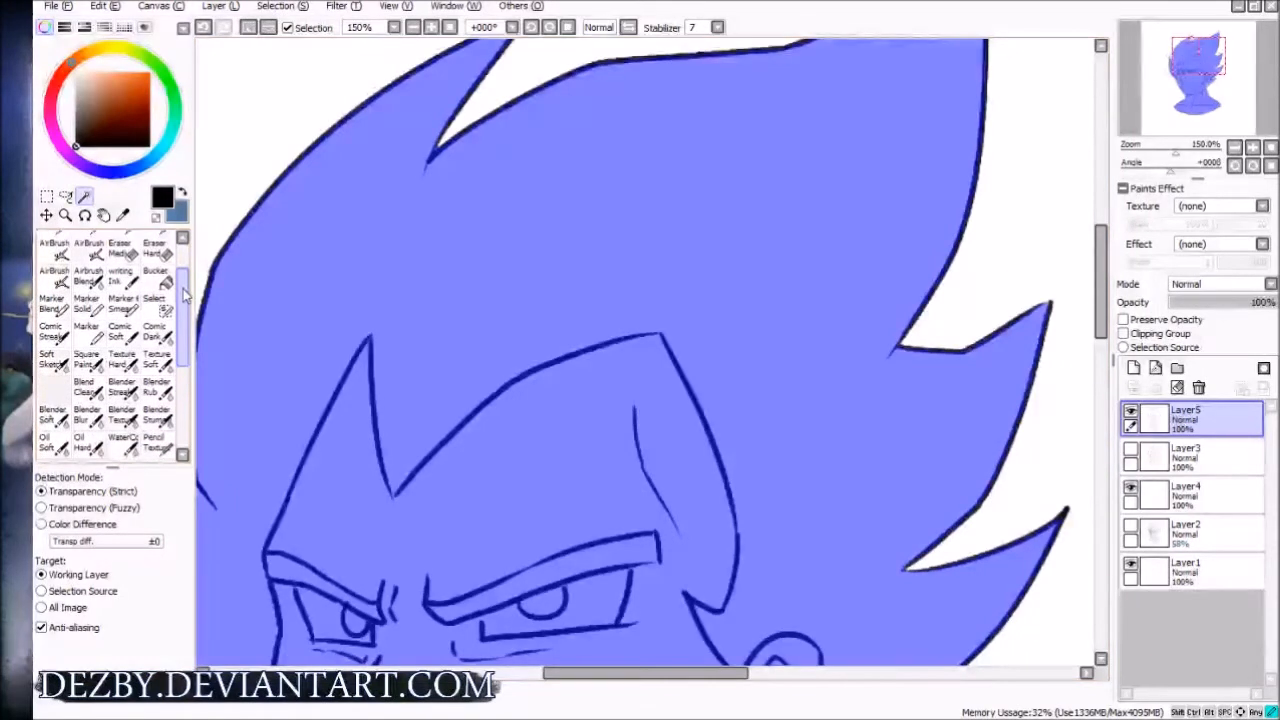
{"action": "left_click", "coordinate": [162, 314]}
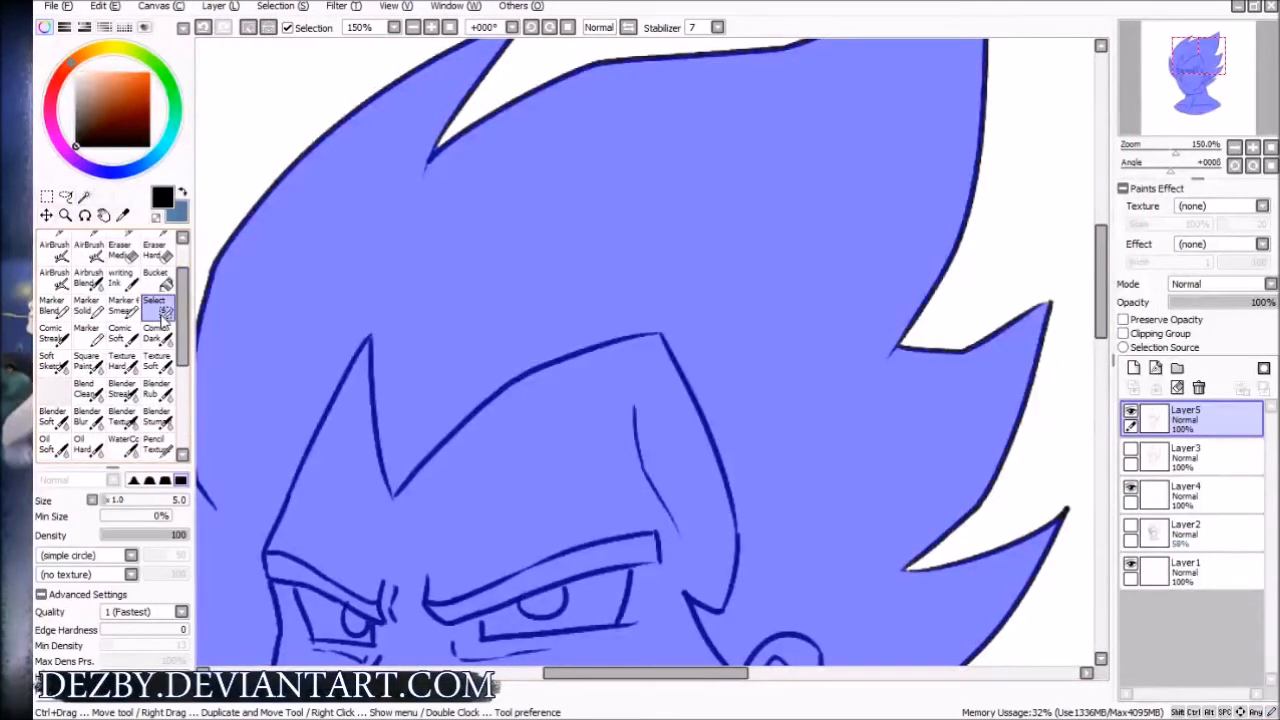
{"action": "mouse_move", "coordinate": [182, 317]}
{"action": "left_mouse_down"}
{"action": "mouse_move", "coordinate": [180, 405]}
{"action": "mouse_move", "coordinate": [181, 310]}
{"action": "left_mouse_up"}
Subtract a rounded Lasso area beneath the hair's upper outline from the selection and add it back
{"action": "left_click", "coordinate": [65, 196]}
{"action": "key", "text": "space"}
{"action": "left_click_drag", "start_coordinate": [454, 170], "coordinate": [461, 304]}
{"action": "left_click", "coordinate": [405, 227], "text": "ctrl"}
{"action": "left_click", "coordinate": [405, 227], "text": "ctrl"}
{"action": "key", "text": "space"}
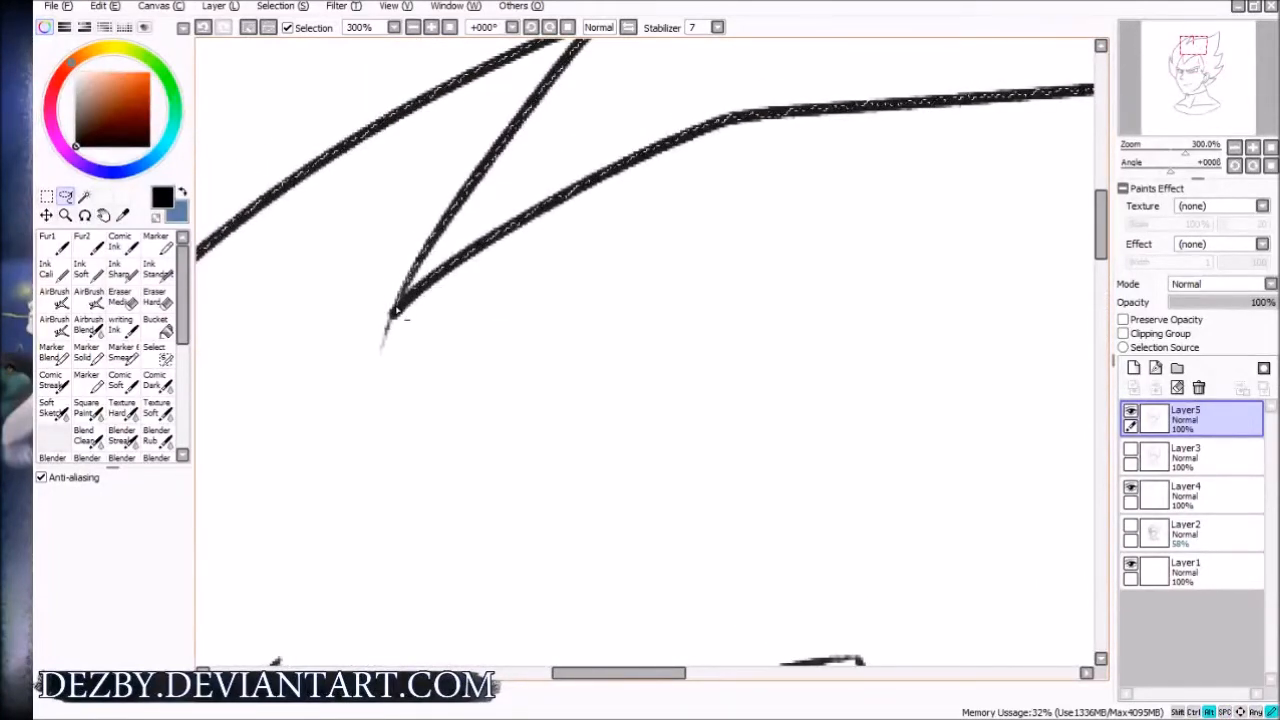
{"action": "key", "text": "space"}
{"action": "left_click_drag", "start_coordinate": [474, 266], "coordinate": [337, 416]}
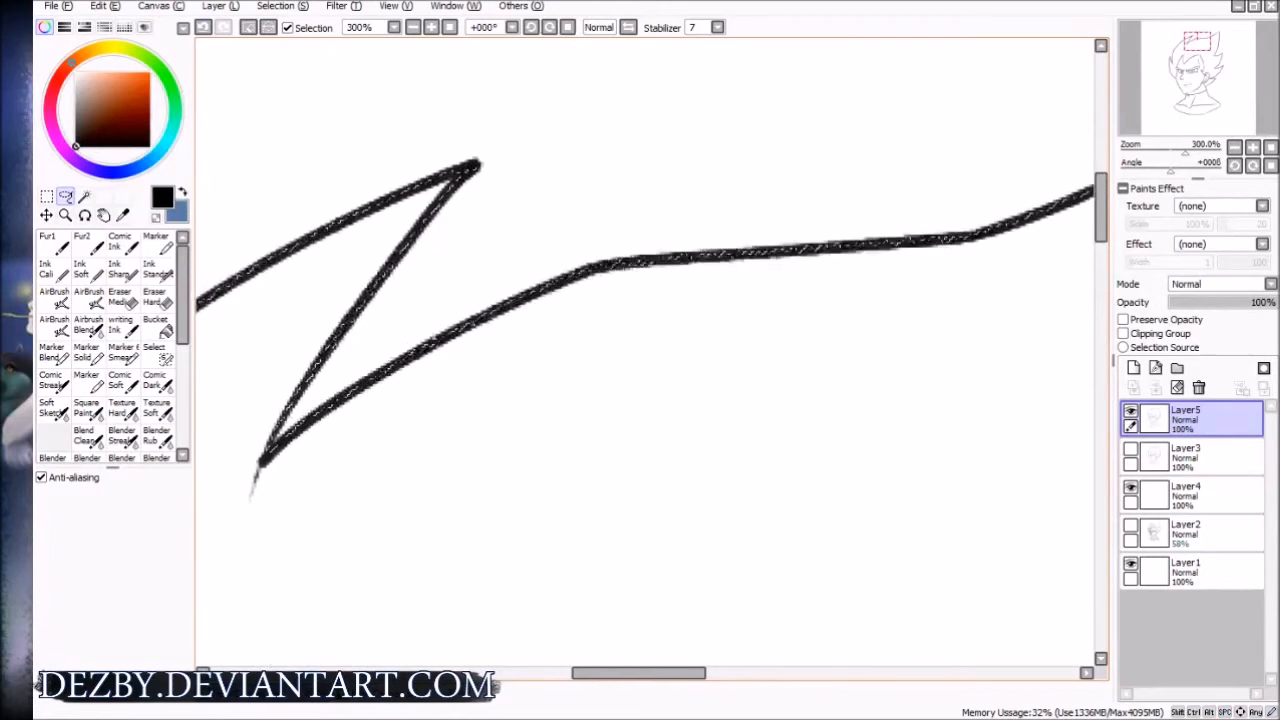
{"action": "left_click_drag", "start_coordinate": [634, 217], "coordinate": [614, 171]}
{"action": "key", "text": "space"}
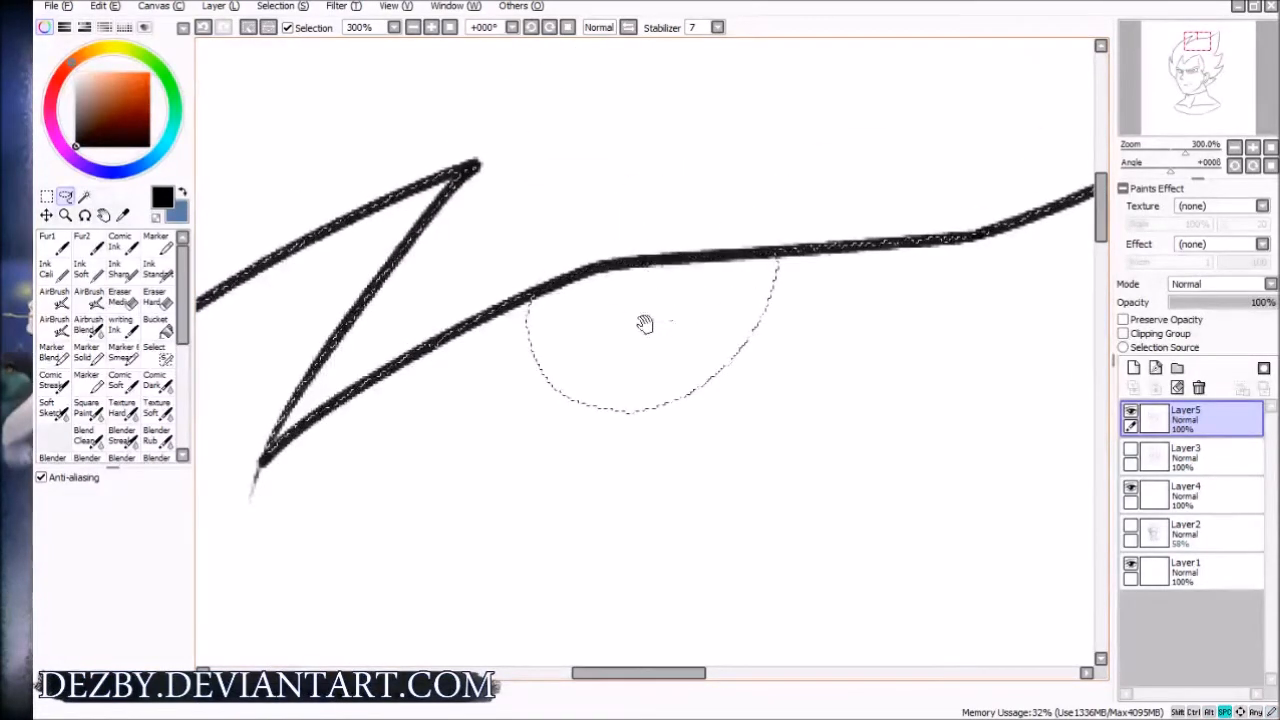
{"action": "left_click_drag", "start_coordinate": [644, 324], "coordinate": [661, 219]}
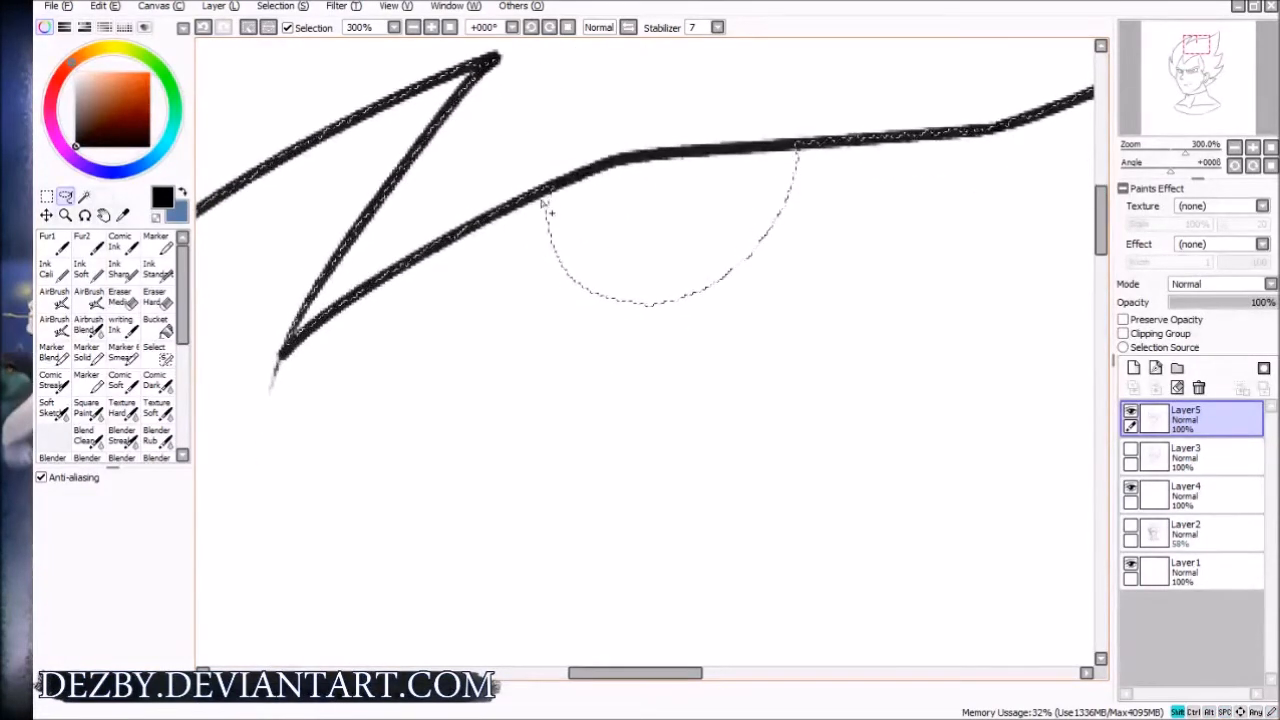
{"action": "mouse_move", "coordinate": [792, 148]}
{"action": "left_mouse_down"}
{"action": "mouse_move", "coordinate": [871, 271]}
{"action": "mouse_move", "coordinate": [546, 202]}
{"action": "mouse_move", "coordinate": [518, 272]}
{"action": "mouse_move", "coordinate": [671, 183]}
{"action": "left_mouse_up"}
Examine the selection edge up close around the hair, face, neck, shoulders and bust for gaps or spills
{"action": "left_click_drag", "start_coordinate": [457, 457], "coordinate": [730, 50]}
{"action": "left_click_drag", "start_coordinate": [417, 449], "coordinate": [721, 153]}
{"action": "left_click_drag", "start_coordinate": [432, 385], "coordinate": [459, 385]}
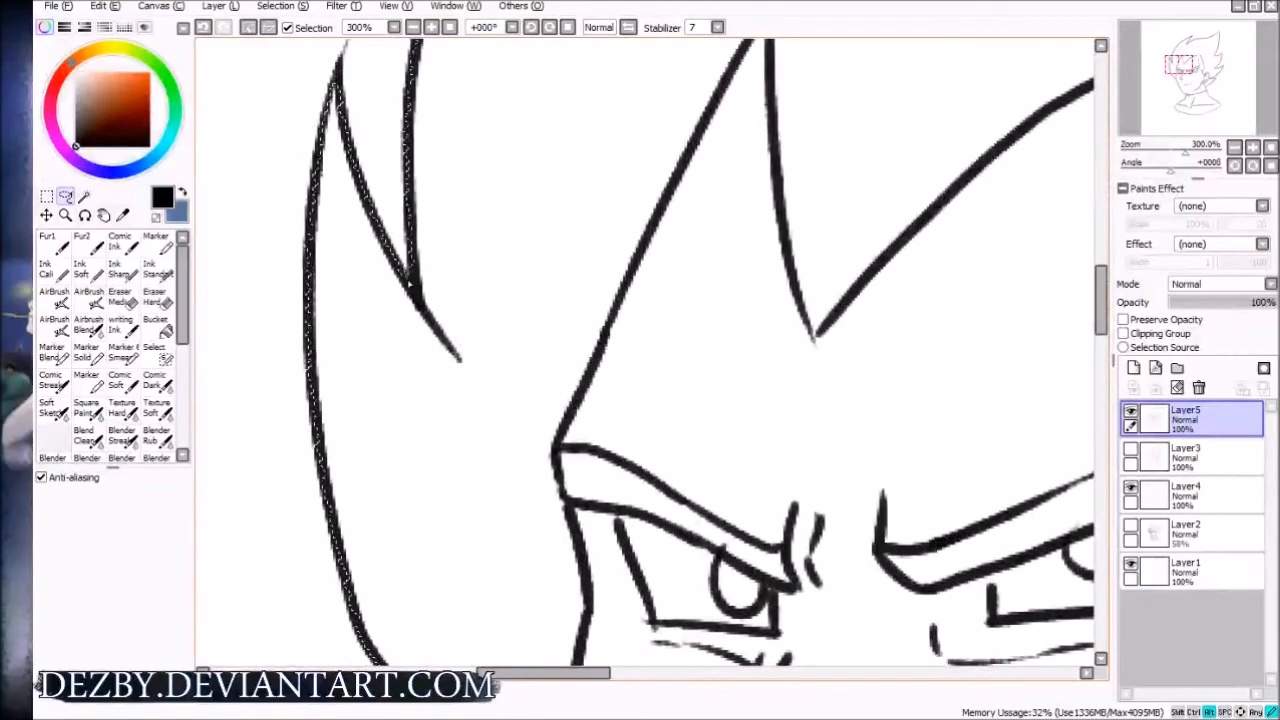
{"action": "left_click_drag", "start_coordinate": [434, 351], "coordinate": [429, 171]}
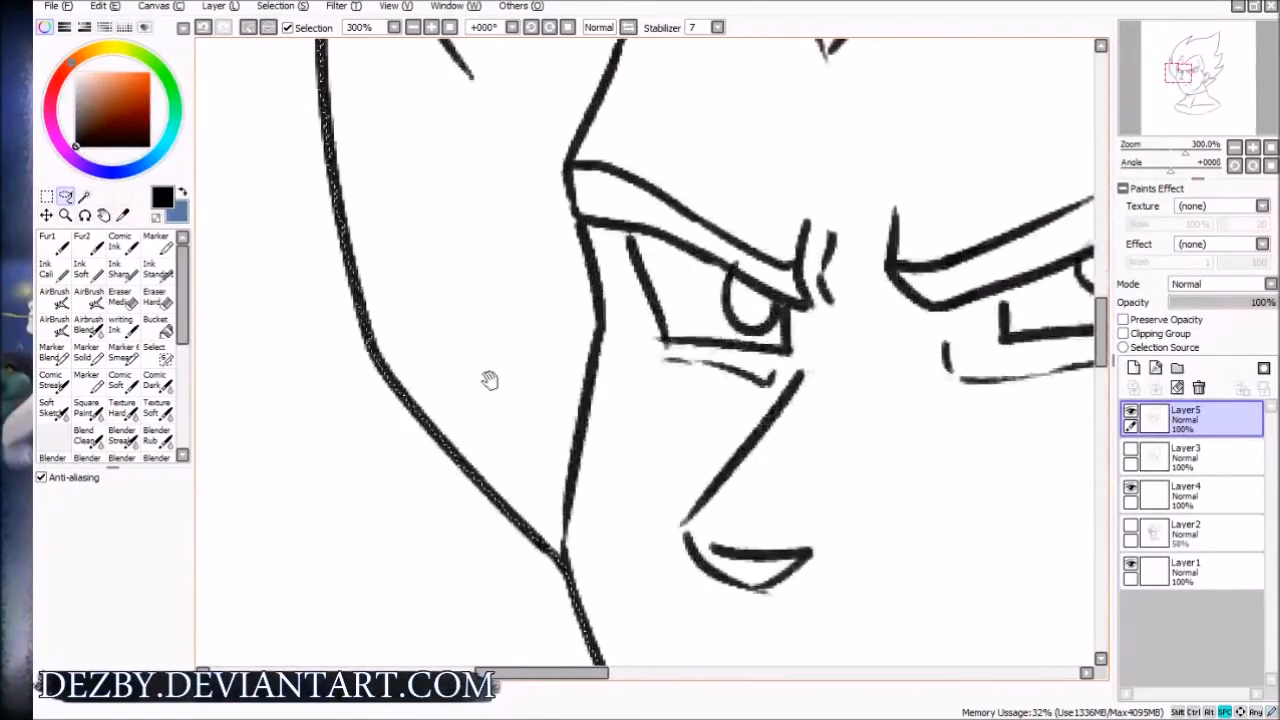
{"action": "left_click_drag", "start_coordinate": [574, 440], "coordinate": [488, 139]}
{"action": "left_click_drag", "start_coordinate": [585, 378], "coordinate": [463, 134]}
{"action": "left_click_drag", "start_coordinate": [757, 342], "coordinate": [577, 128]}
{"action": "left_click_drag", "start_coordinate": [540, 382], "coordinate": [545, 335]}
{"action": "left_click_drag", "start_coordinate": [357, 445], "coordinate": [534, 163]}
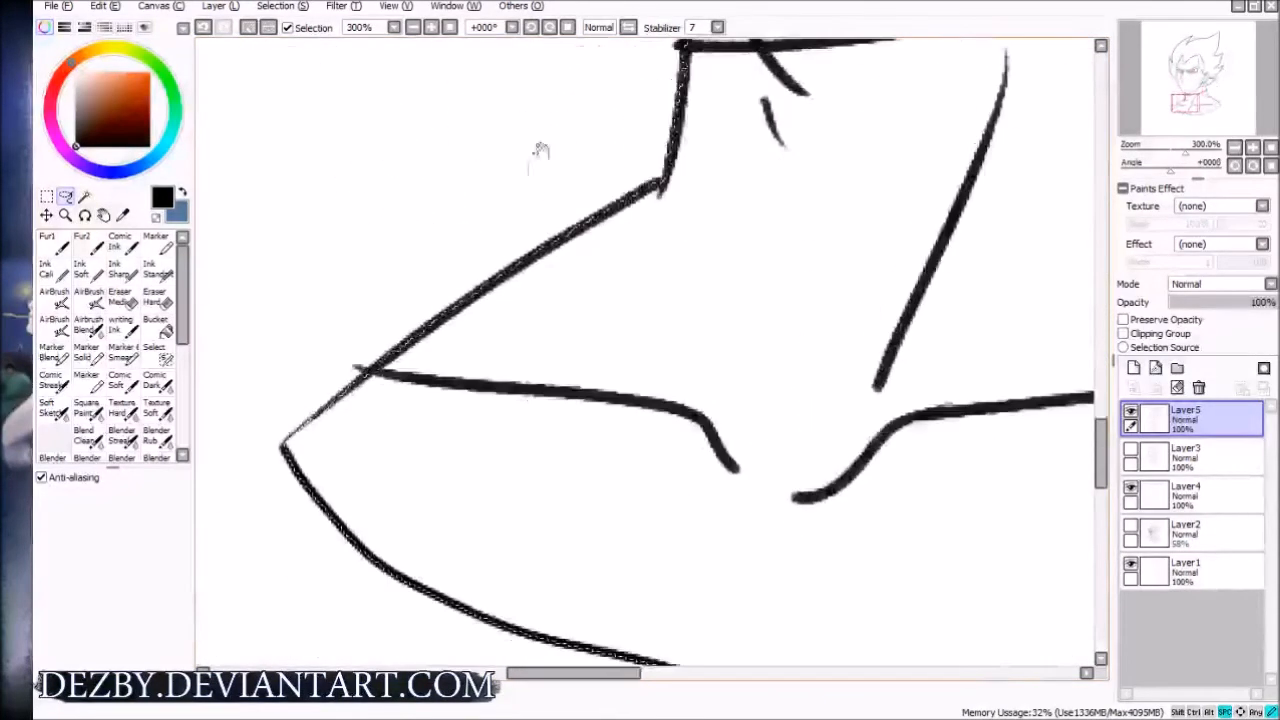
{"action": "left_click_drag", "start_coordinate": [364, 431], "coordinate": [492, 175]}
{"action": "left_click_drag", "start_coordinate": [1062, 303], "coordinate": [434, 246]}
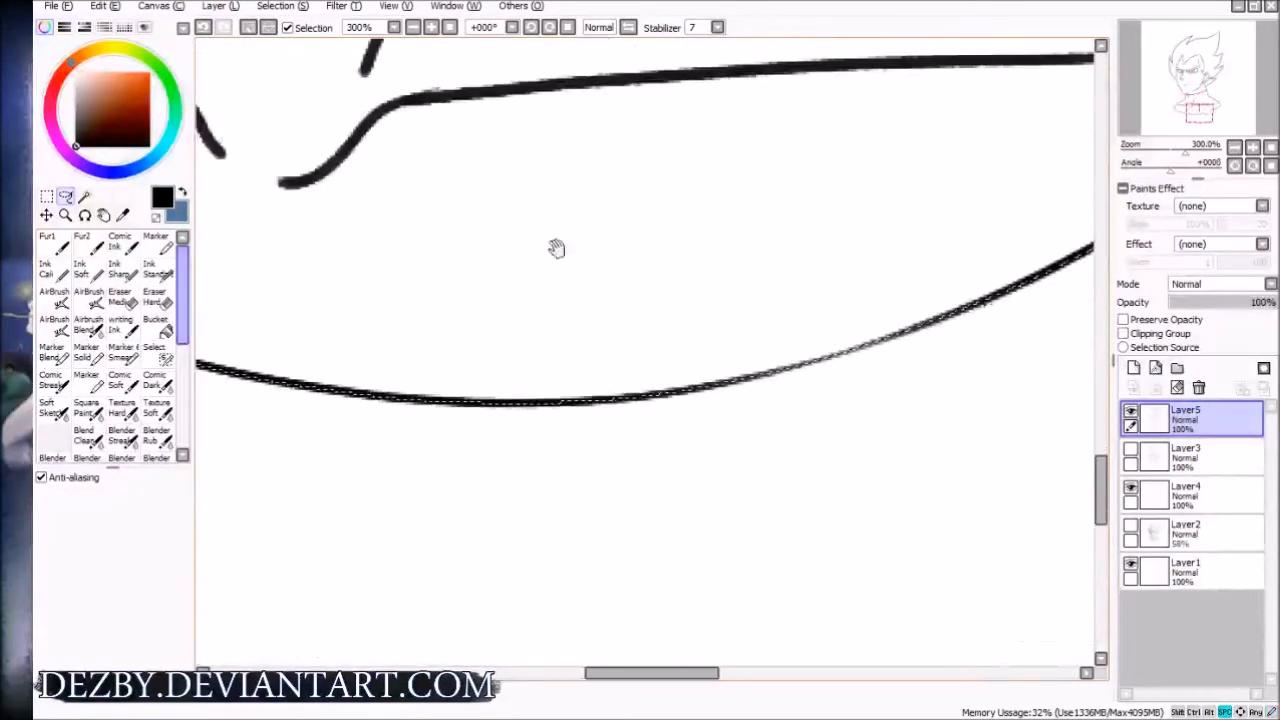
{"action": "left_click_drag", "start_coordinate": [850, 122], "coordinate": [402, 330]}
{"action": "left_click_drag", "start_coordinate": [595, 226], "coordinate": [532, 578]}
{"action": "left_click_drag", "start_coordinate": [343, 241], "coordinate": [485, 592]}
{"action": "left_click_drag", "start_coordinate": [345, 296], "coordinate": [355, 456]}
{"action": "left_click_drag", "start_coordinate": [425, 92], "coordinate": [394, 466]}
{"action": "left_click_drag", "start_coordinate": [396, 285], "coordinate": [558, 347]}
{"action": "scroll", "coordinate": [451, 349], "scroll_direction": "down", "scroll_amount": 4}
{"action": "scroll", "coordinate": [568, 330], "scroll_direction": "down", "scroll_amount": 1}
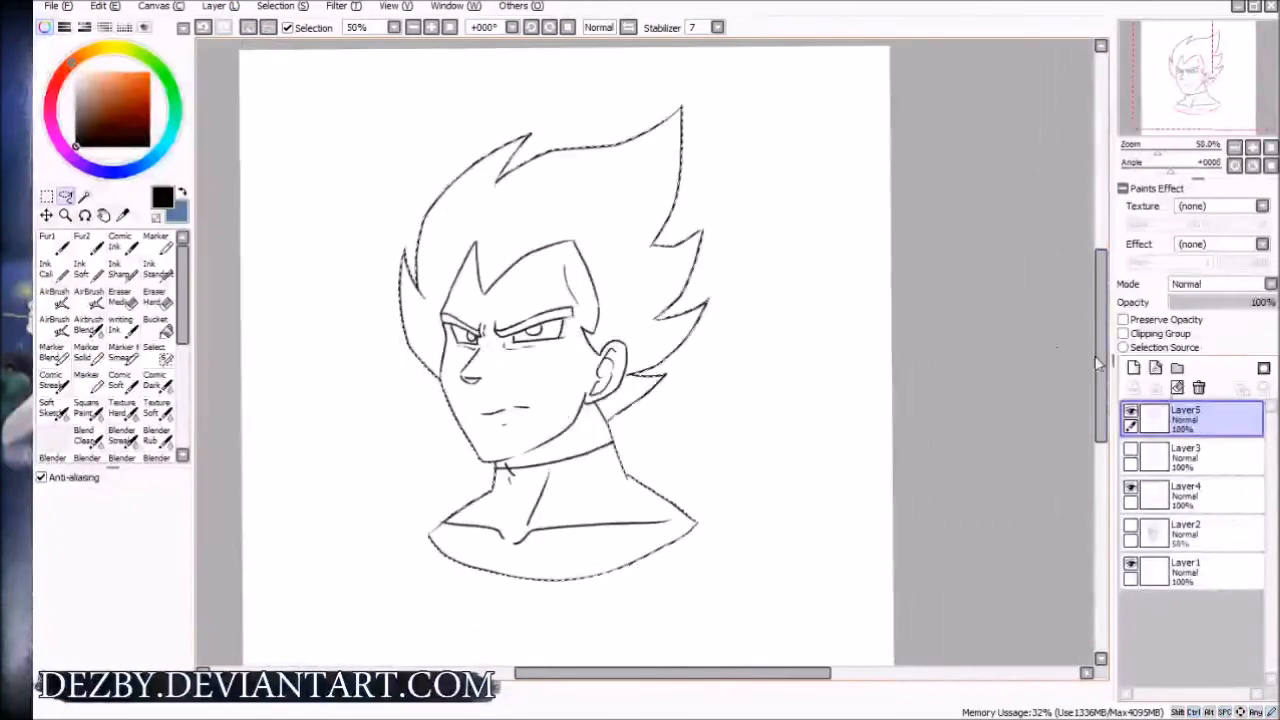
Add a new layer beneath the line art layer, renaming the line art layer Lineart, and make the new layer active
{"action": "left_click", "coordinate": [1133, 368]}
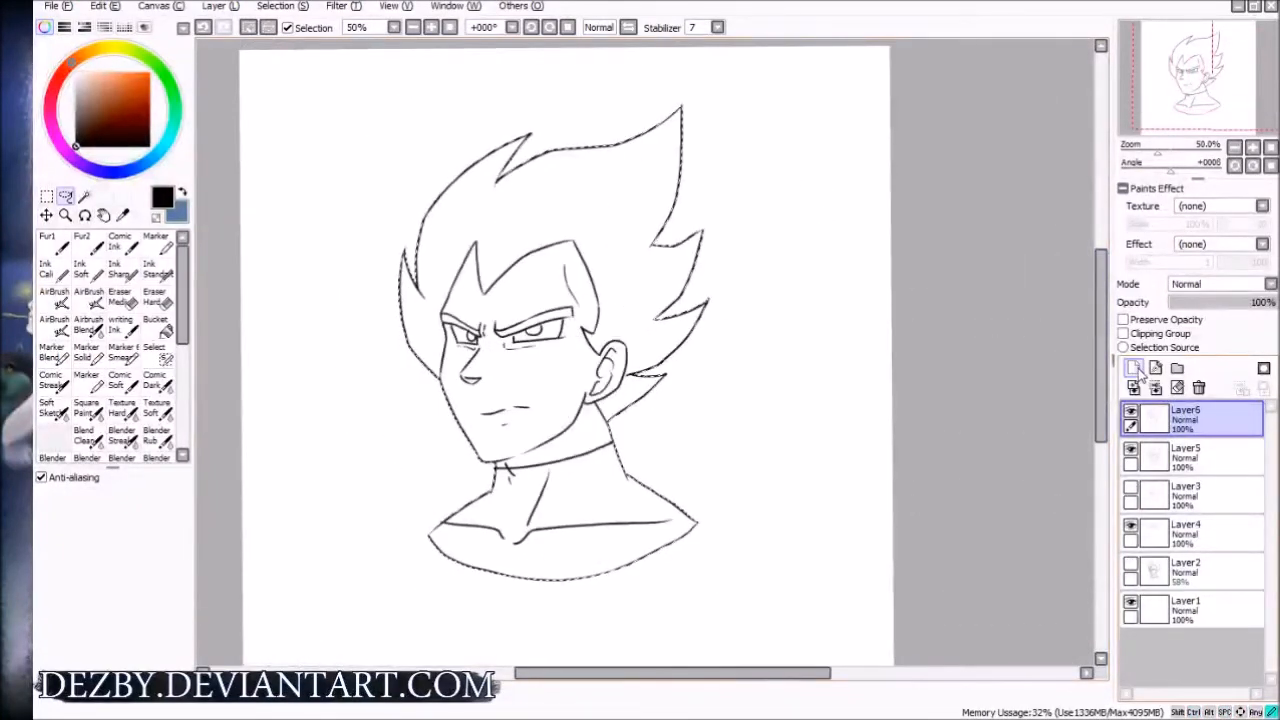
{"action": "left_click_drag", "start_coordinate": [1196, 420], "coordinate": [1206, 466]}
{"action": "double_click", "coordinate": [1210, 428]}
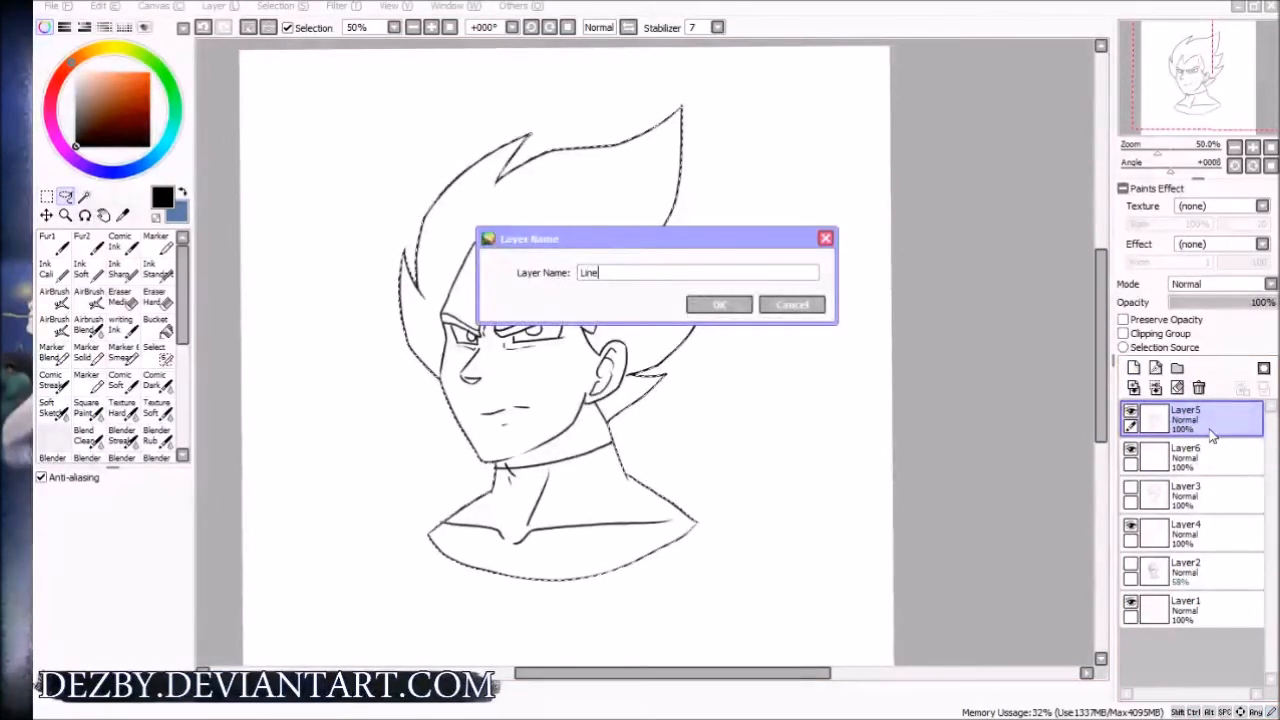
{"action": "key", "text": "Return"}
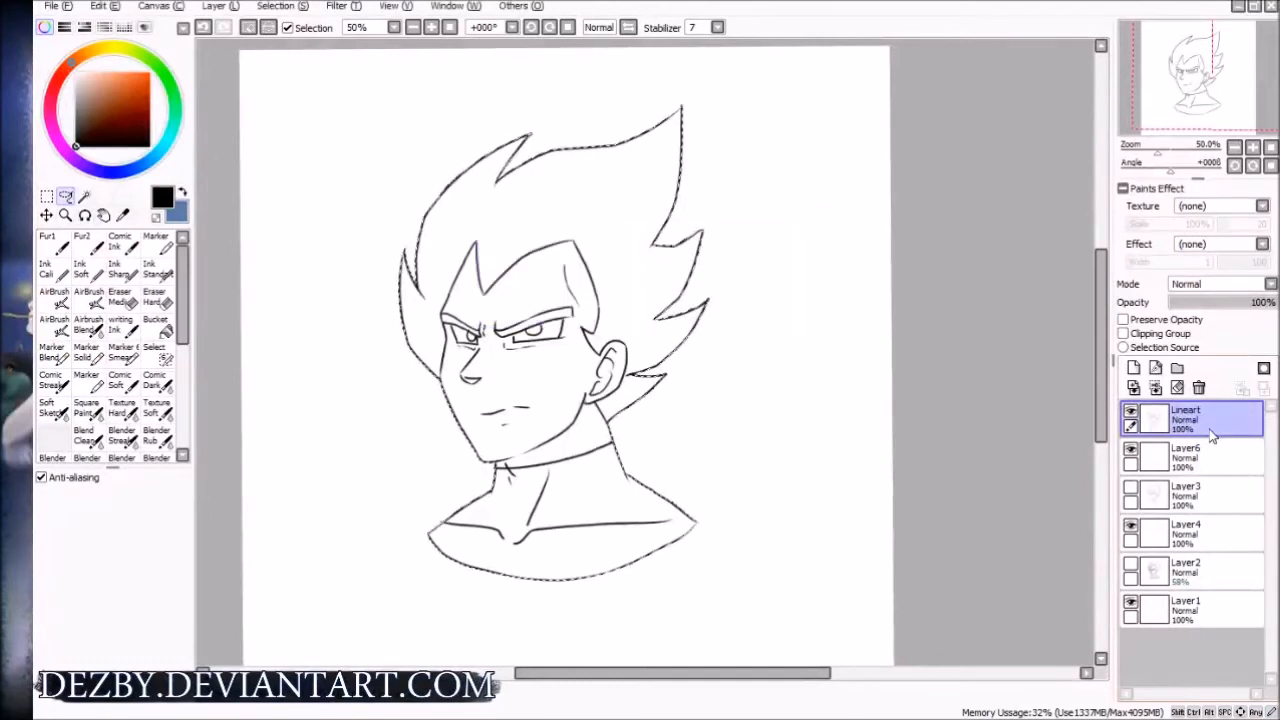
{"action": "left_click", "coordinate": [1205, 458]}
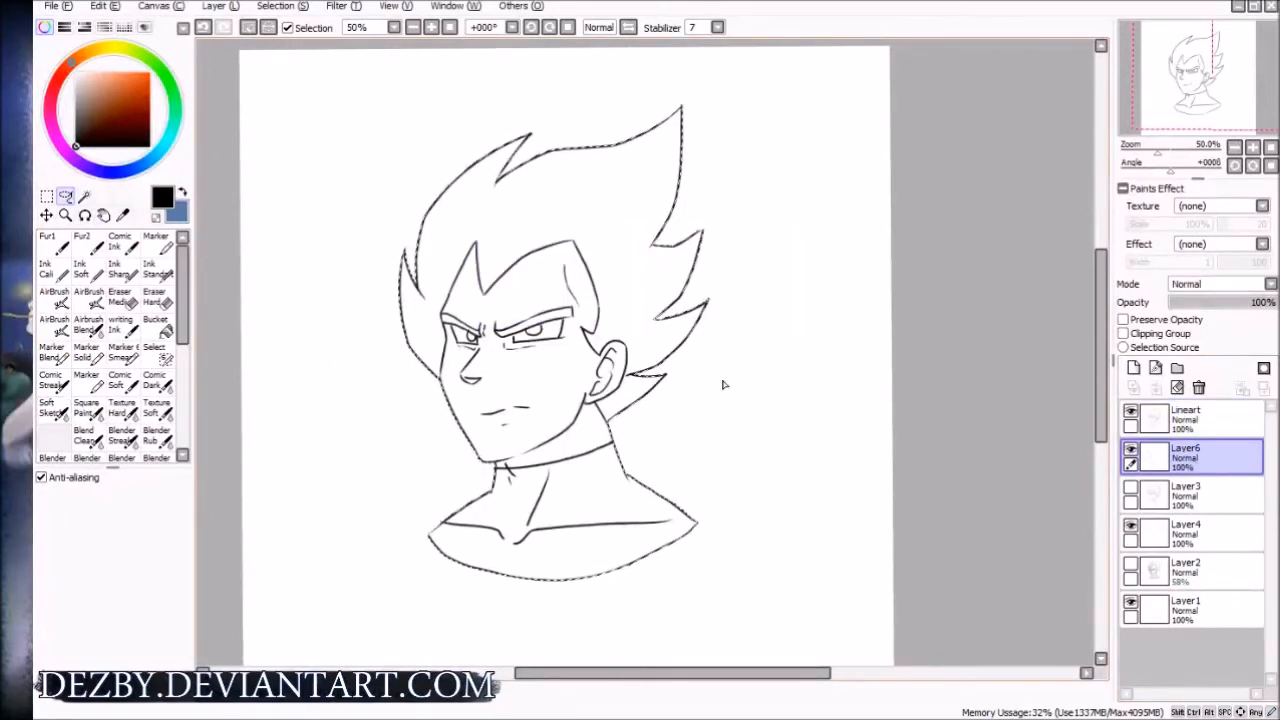
Check the shortcut key assigned to the Bucket tool in its custom tool settings
{"action": "left_click", "coordinate": [157, 322]}
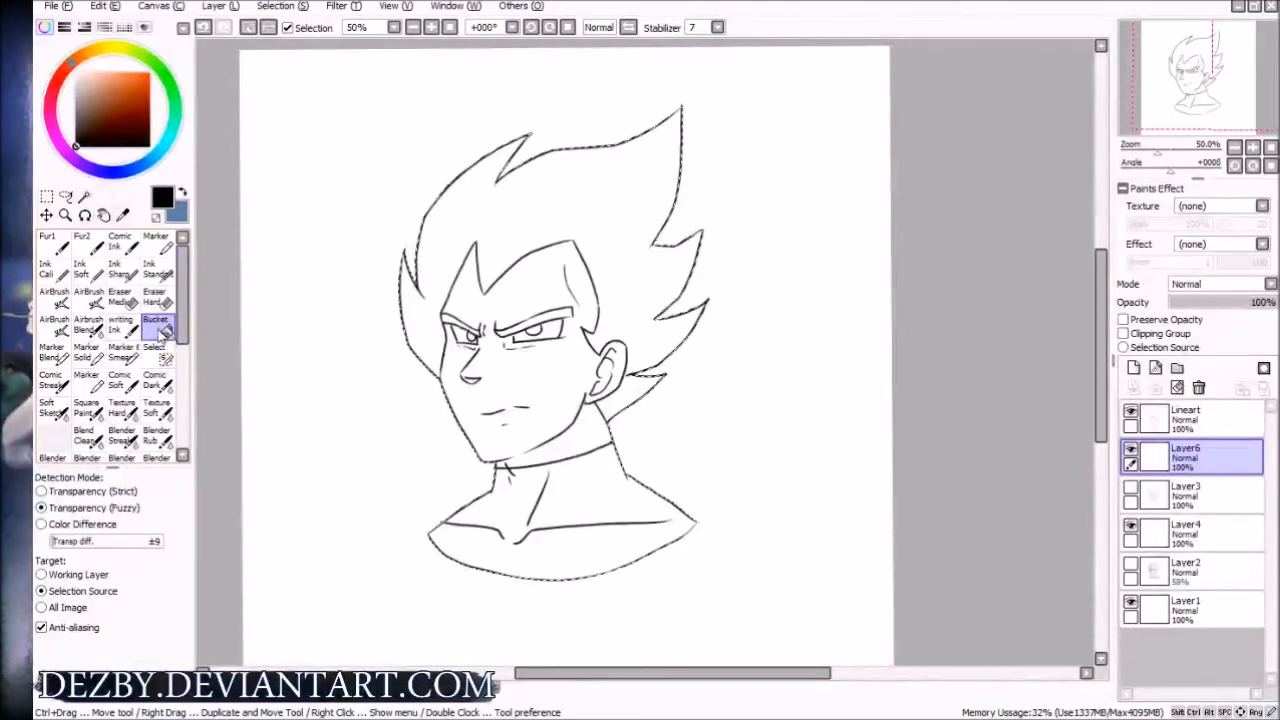
{"action": "double_click", "coordinate": [162, 332]}
{"action": "left_click", "coordinate": [583, 330]}
{"action": "key", "text": "e"}
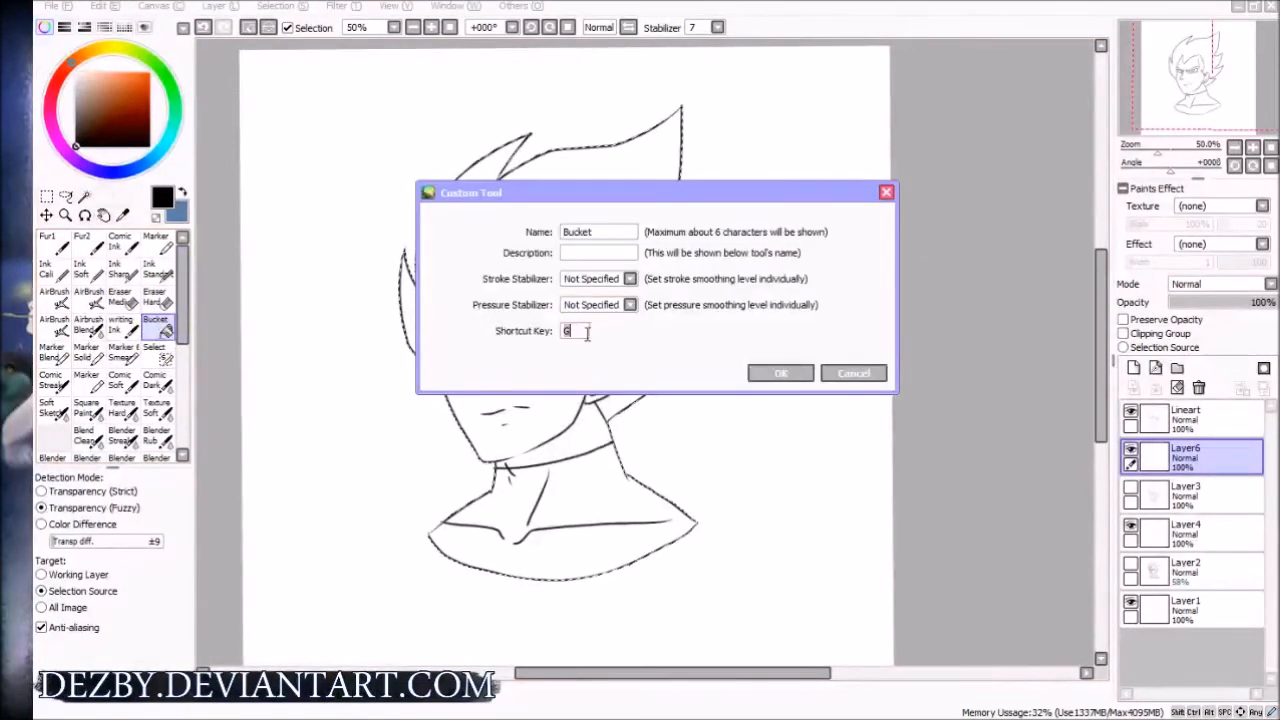
{"action": "left_click", "coordinate": [780, 373]}
{"action": "left_click", "coordinate": [807, 424]}
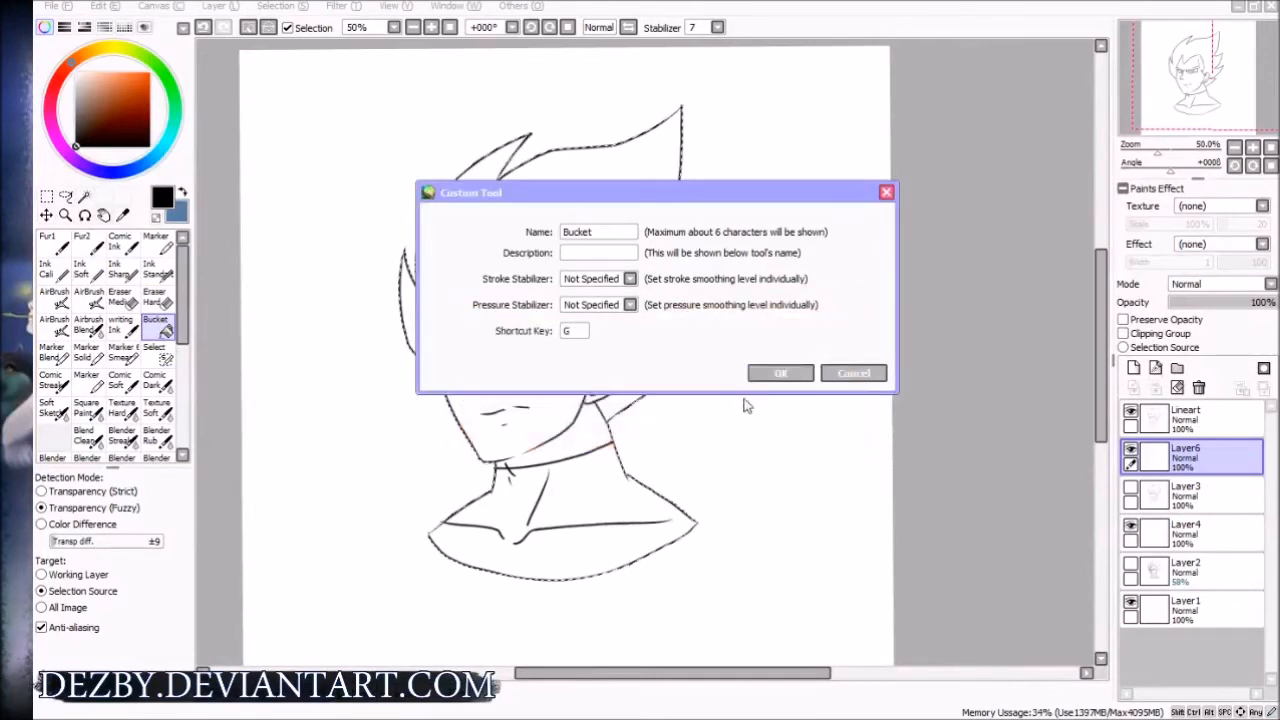
{"action": "left_click", "coordinate": [848, 372]}
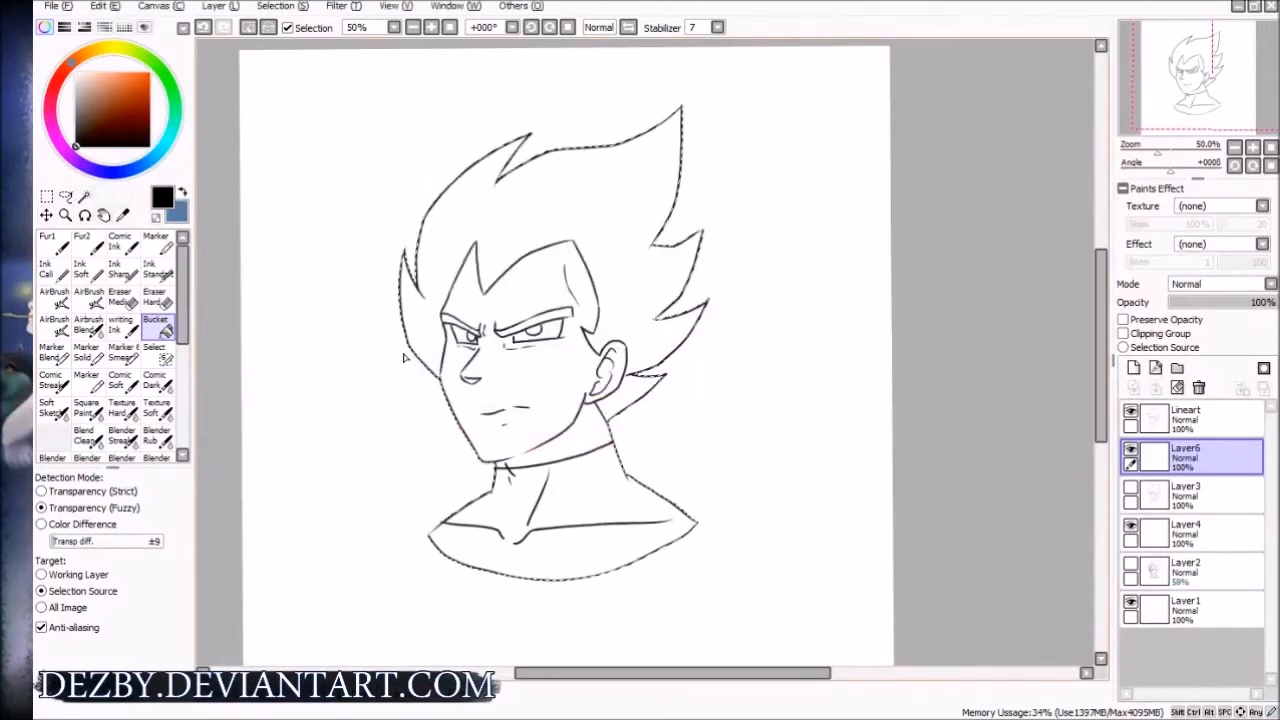
Fill the selected figure with light grey on the new layer using the Bucket and clear the selection
{"action": "mouse_move", "coordinate": [82, 104]}
{"action": "left_mouse_down"}
{"action": "mouse_move", "coordinate": [63, 85]}
{"action": "mouse_move", "coordinate": [77, 80]}
{"action": "left_mouse_up"}
{"action": "left_click", "coordinate": [455, 200]}
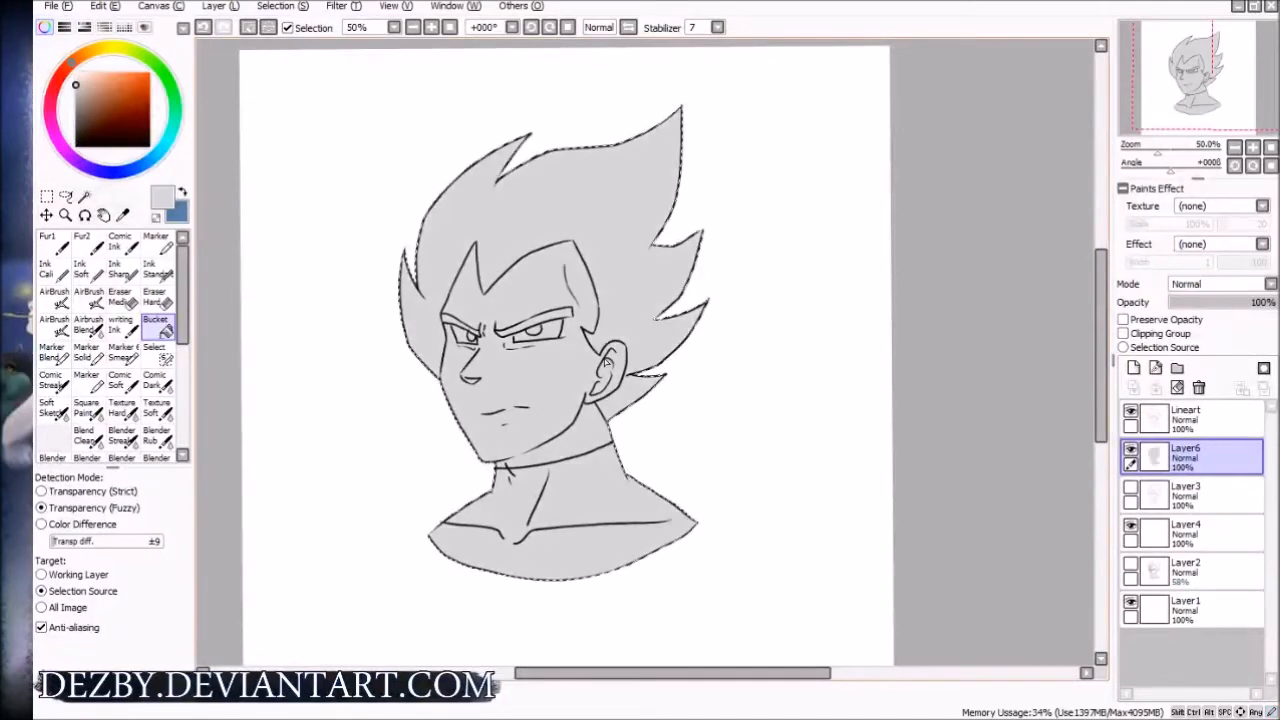
{"action": "left_click_drag", "start_coordinate": [309, 431], "coordinate": [390, 389]}
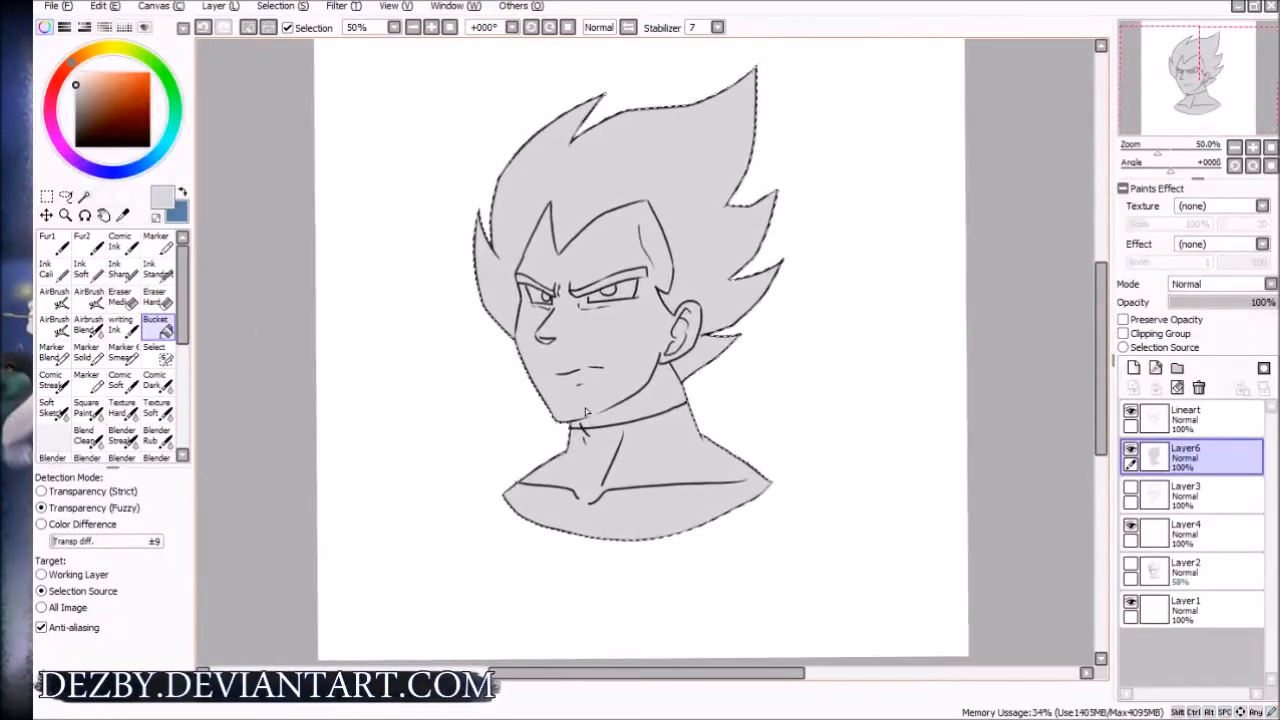
{"action": "key", "text": "ctrl+d"}
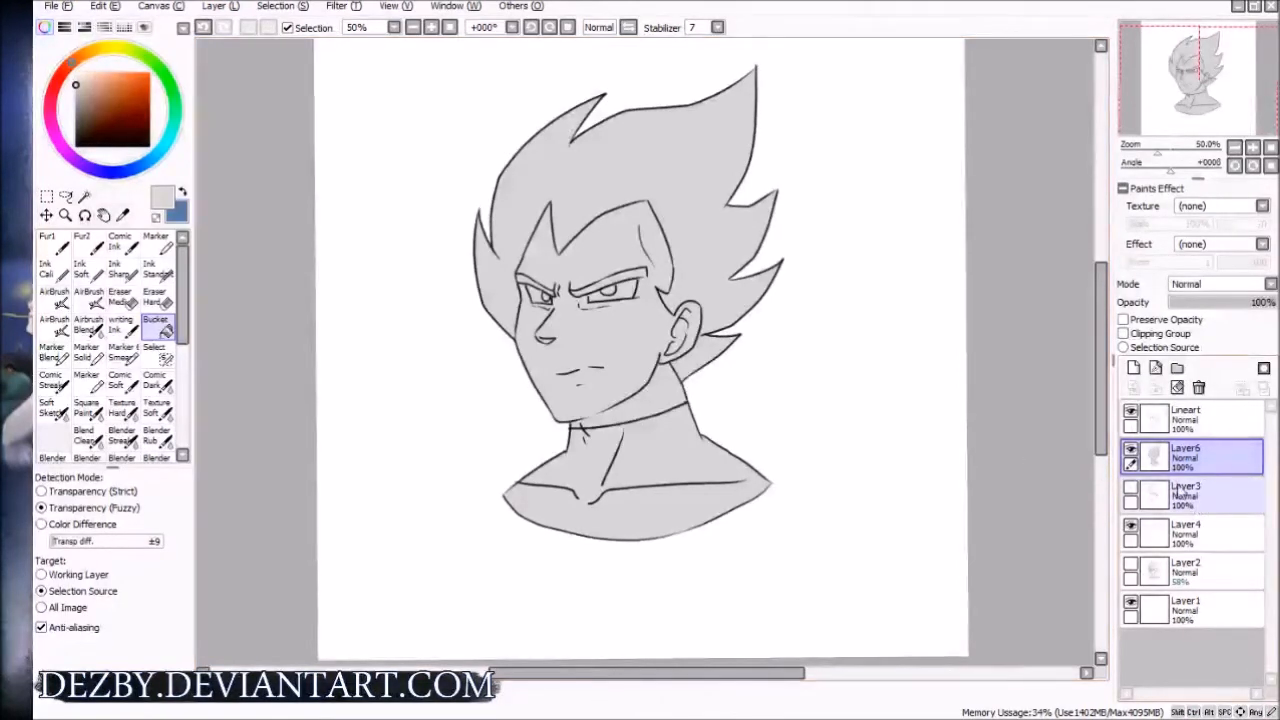
Fill the background on Layer1 with dark grey using the Bucket
{"action": "left_click", "coordinate": [1212, 615]}
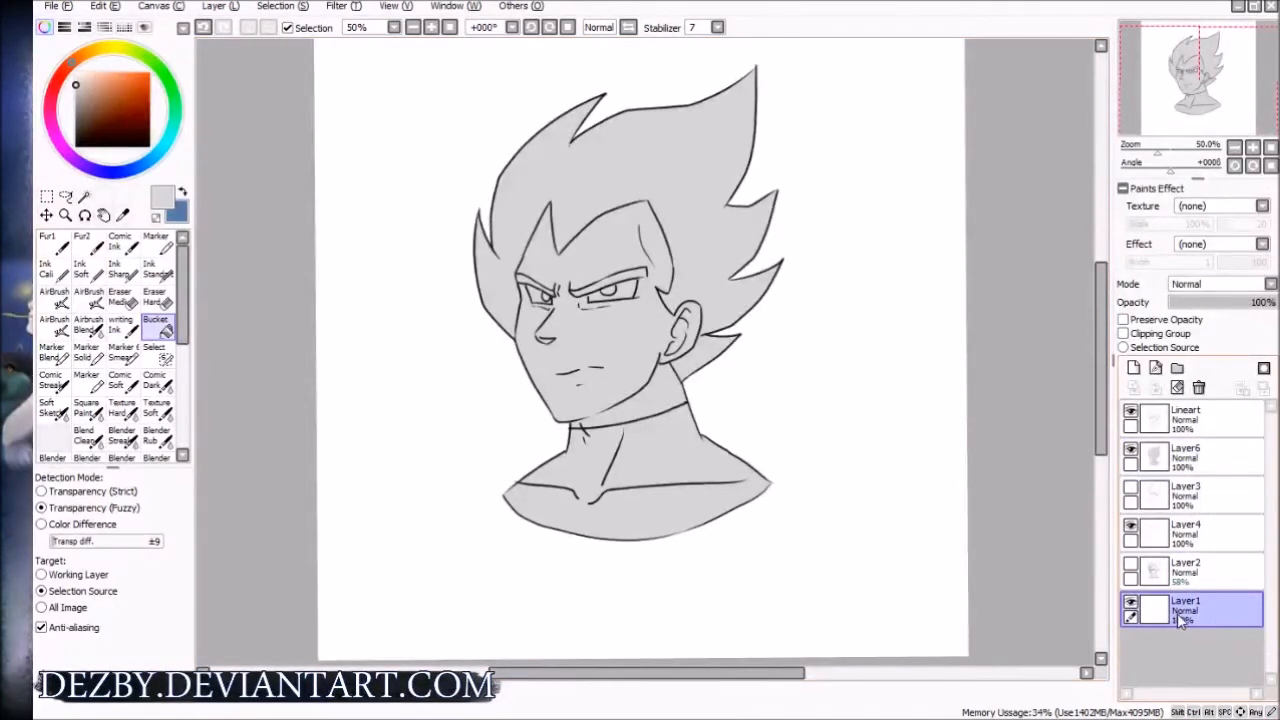
{"action": "left_click_drag", "start_coordinate": [104, 94], "coordinate": [75, 118]}
{"action": "left_click", "coordinate": [418, 484]}
{"action": "scroll", "coordinate": [409, 437], "scroll_direction": "up", "scroll_amount": 2}
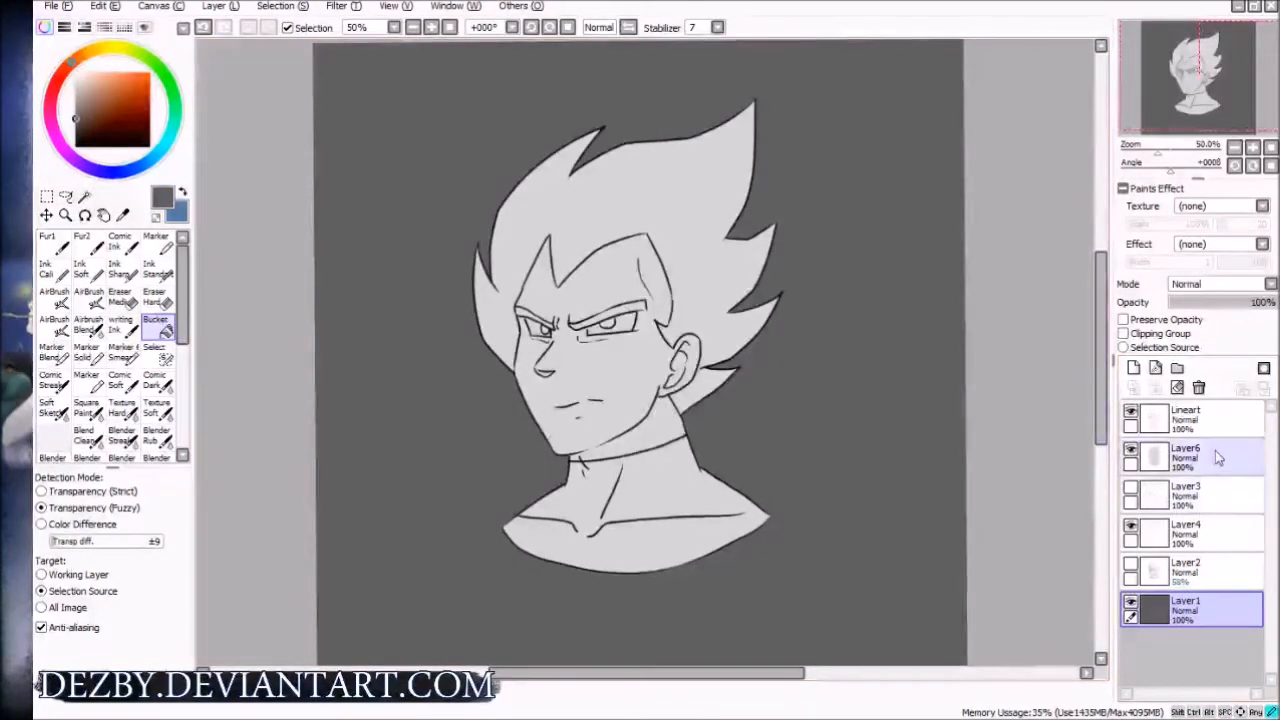
Rename the light grey figure layer Mask and create a layer folder directly above it
{"action": "left_click", "coordinate": [1175, 460]}
{"action": "double_click", "coordinate": [1190, 458]}
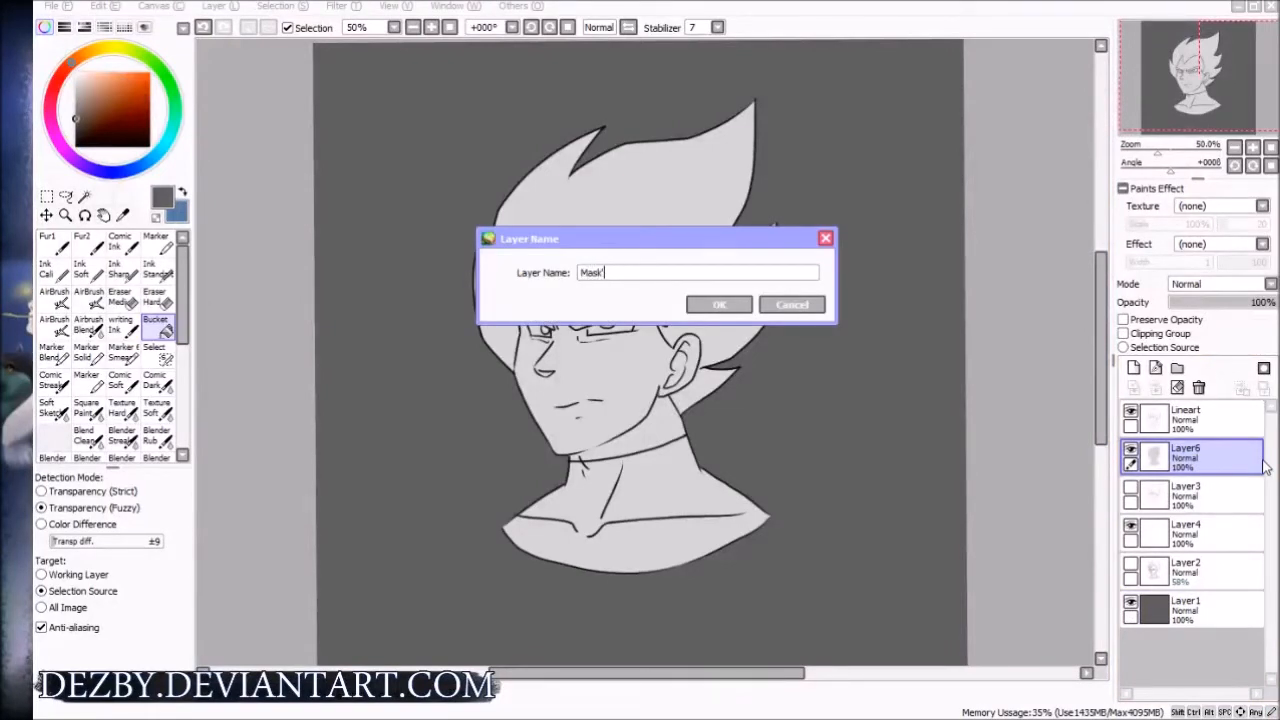
{"action": "key", "text": "Return"}
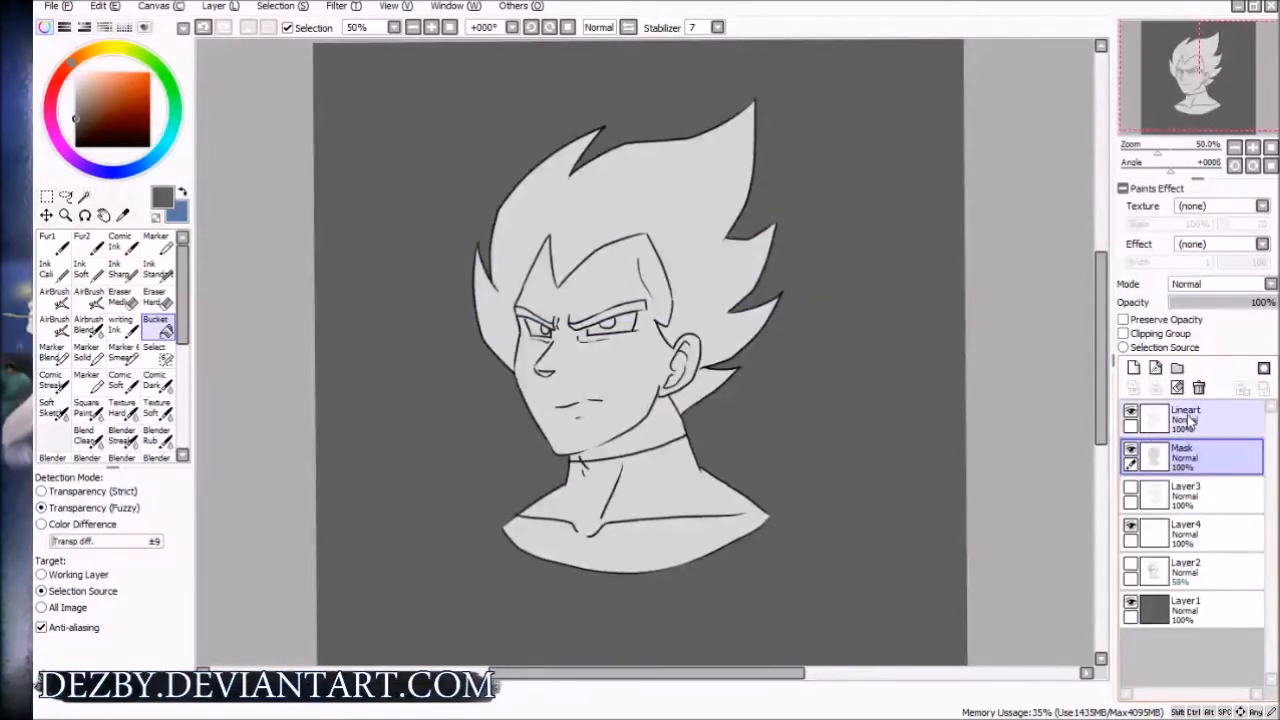
{"action": "key", "text": "space"}
{"action": "left_click_drag", "start_coordinate": [547, 336], "coordinate": [527, 352]}
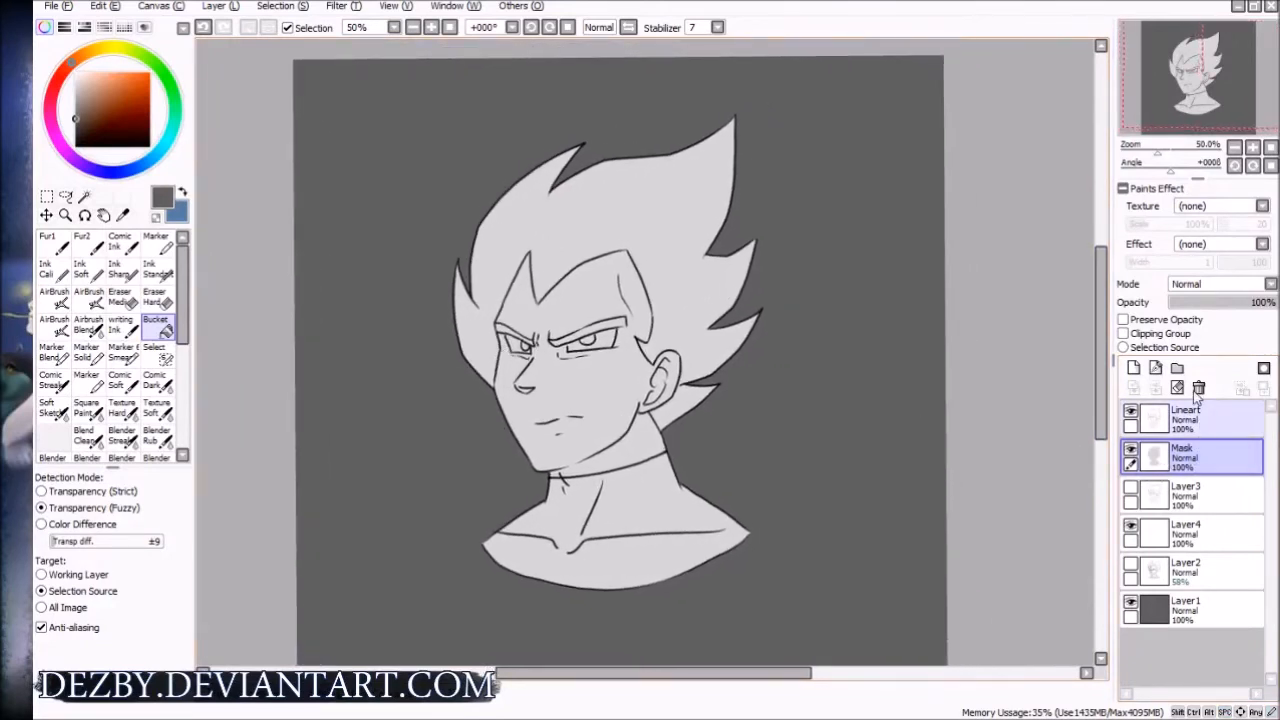
{"action": "left_click", "coordinate": [1177, 368]}
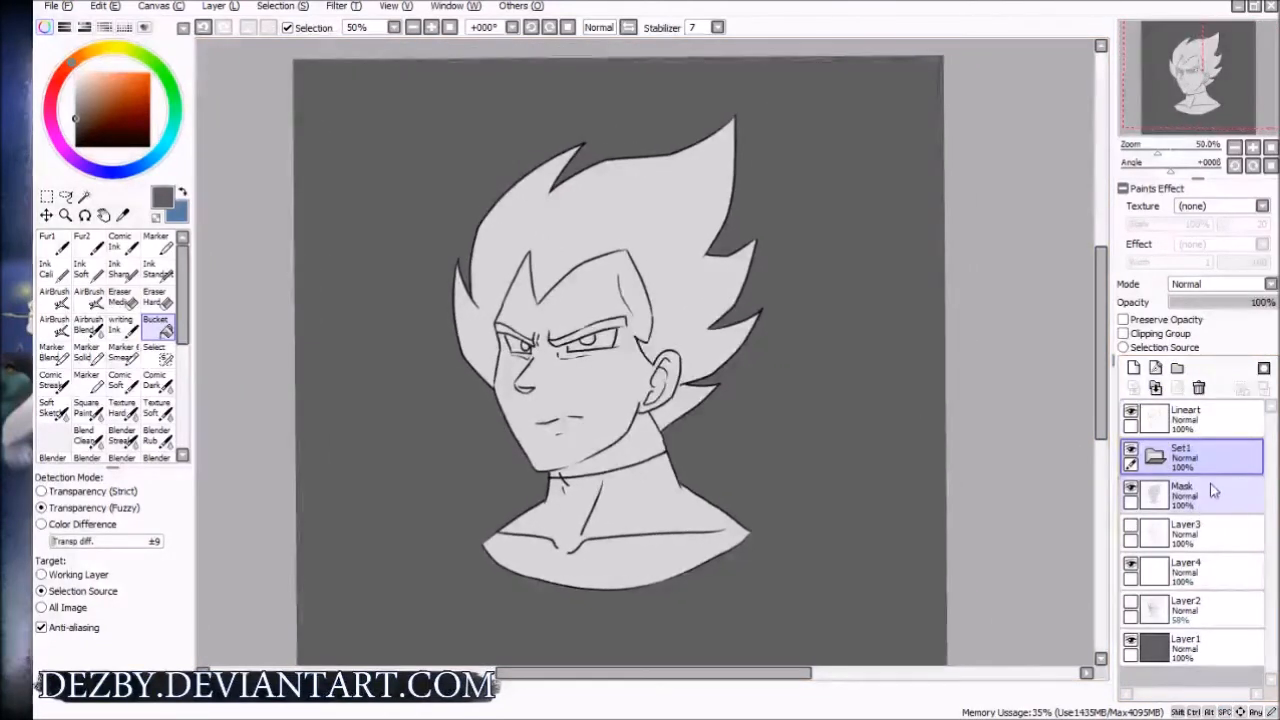
Try masking the empty folder with the Mask layer's silhouette, undo the mask and clear the selection
{"action": "left_click", "coordinate": [1160, 500], "text": "ctrl"}
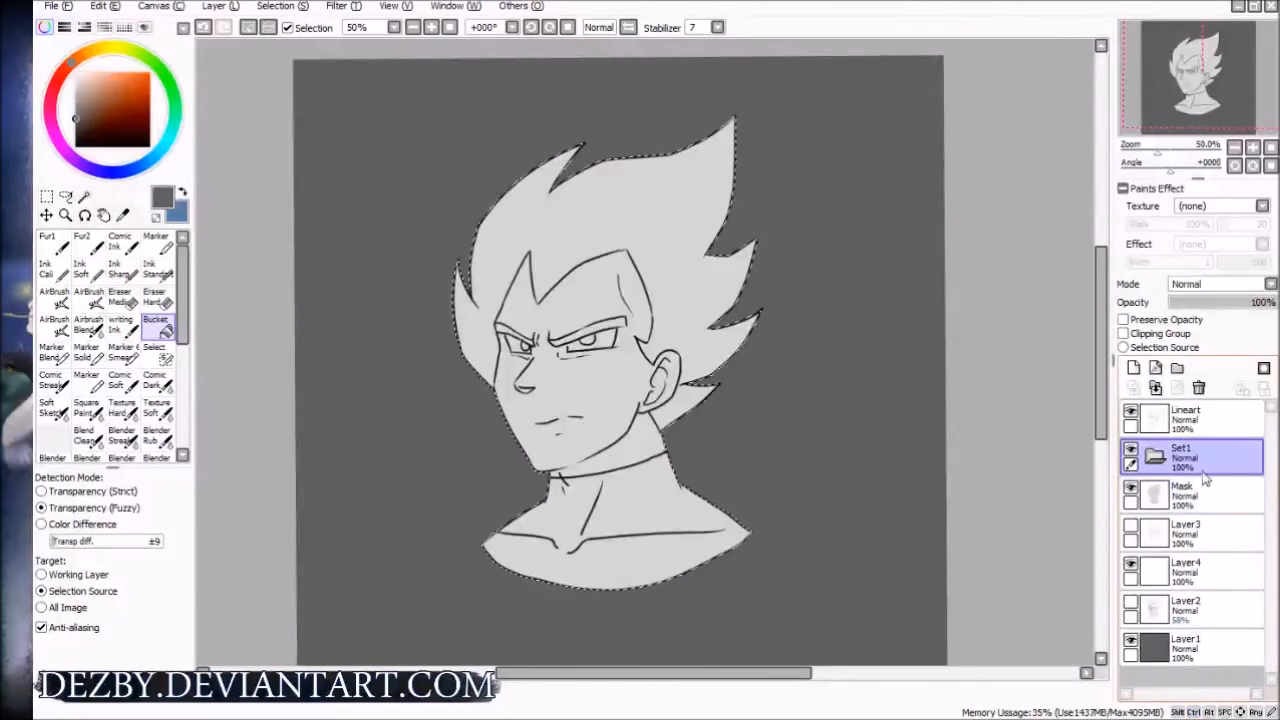
{"action": "left_click", "coordinate": [1263, 368]}
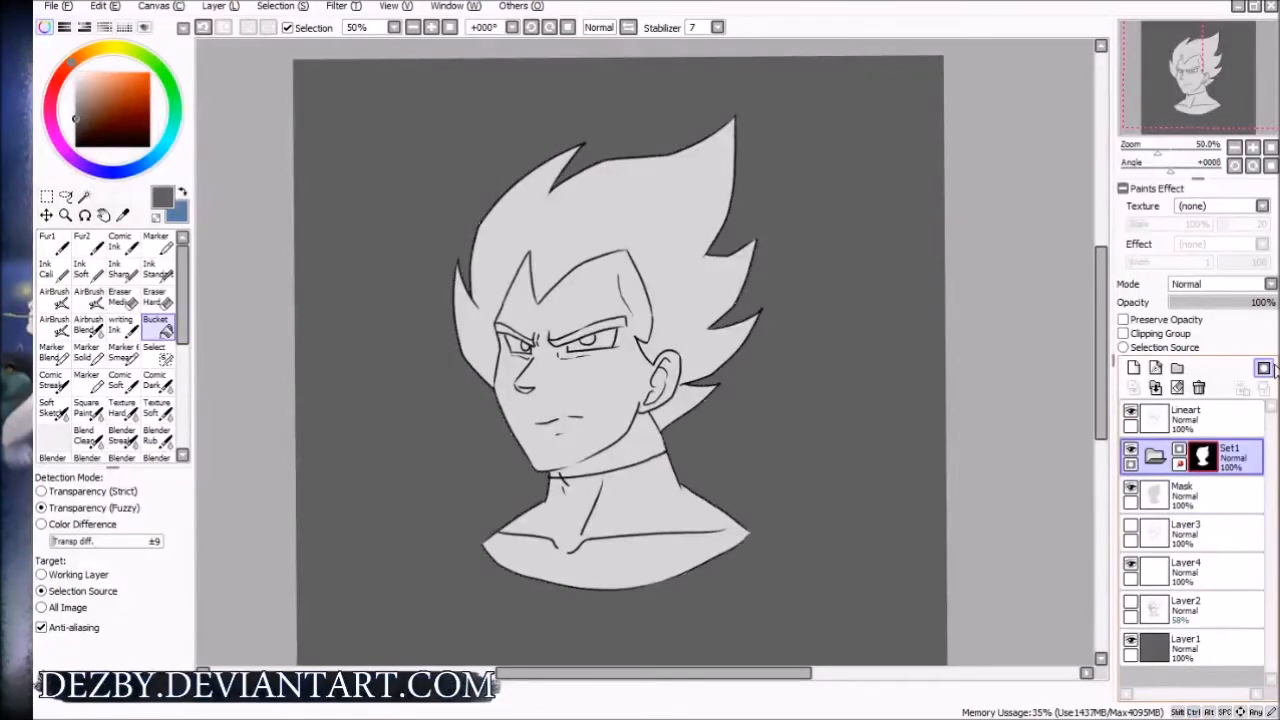
{"action": "left_click", "coordinate": [1200, 495]}
{"action": "key", "text": "ctrl+z"}
{"action": "left_click", "coordinate": [1203, 494]}
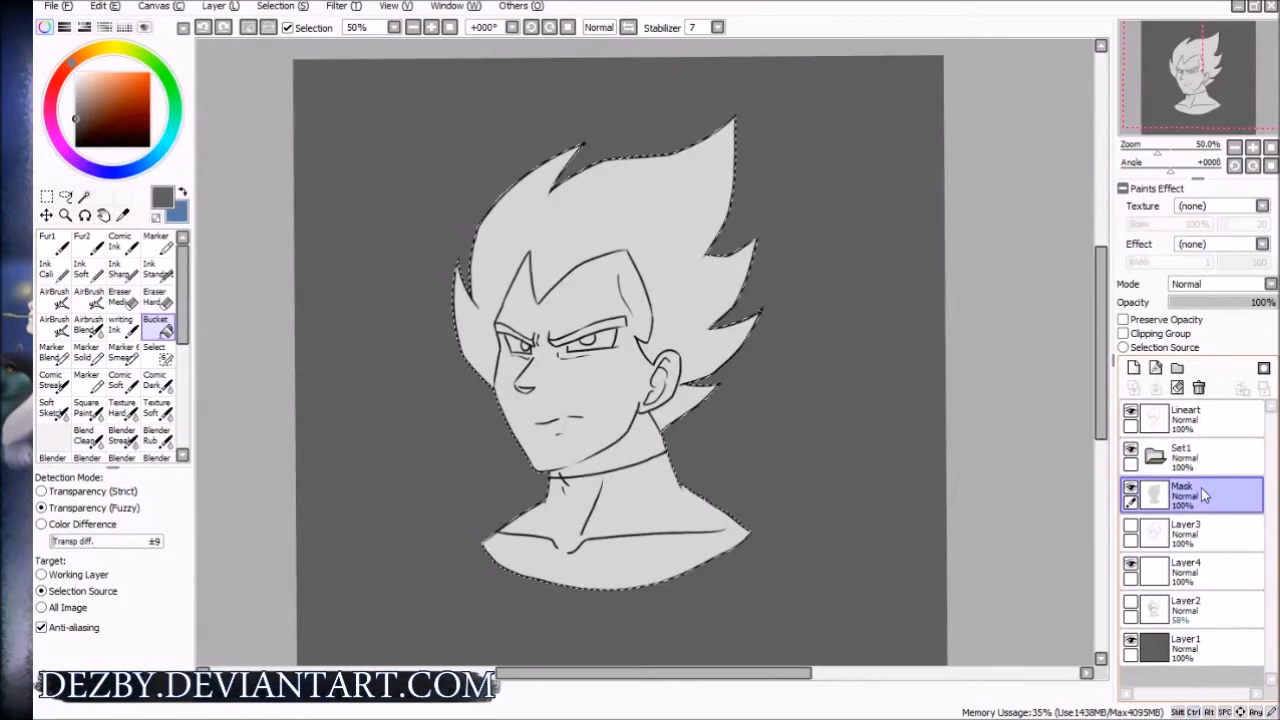
{"action": "key", "text": "ctrl+d"}
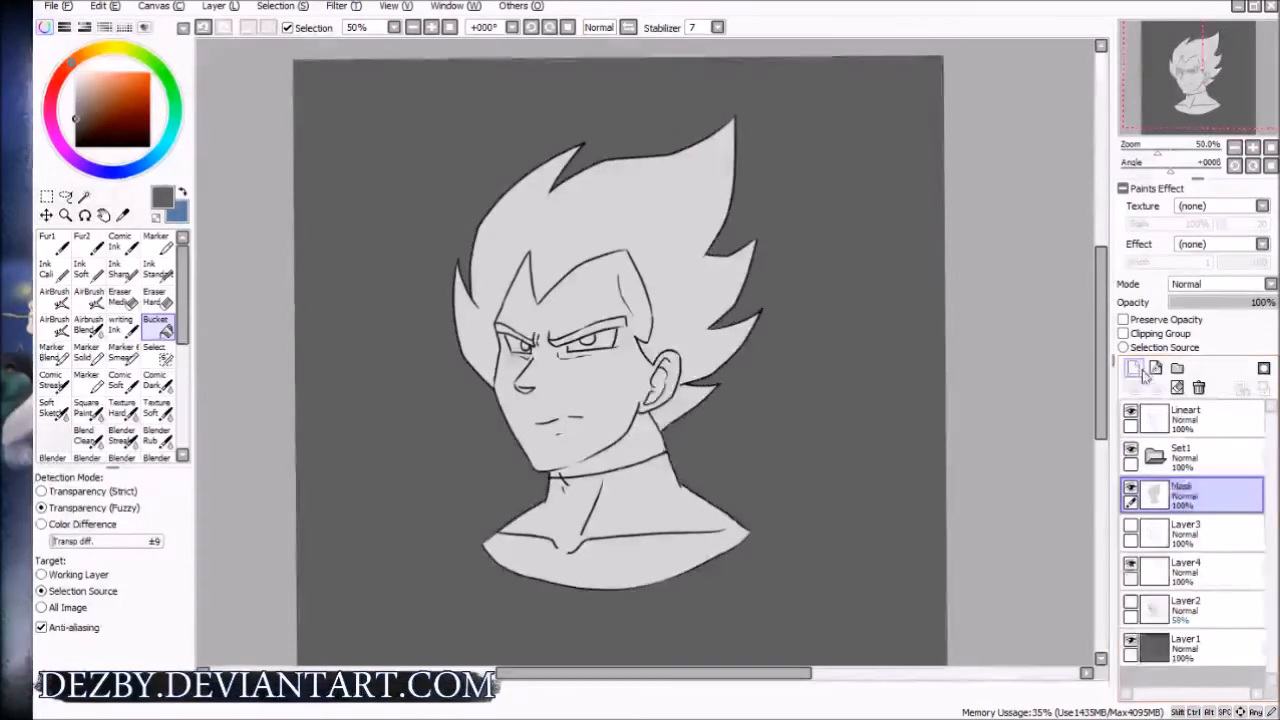
Add a new layer inside the Set1 folder and scribble bright orange brush strokes across the face and past its outline
{"action": "key", "text": "ctrl+shift+n"}
{"action": "left_click_drag", "start_coordinate": [1205, 515], "coordinate": [1201, 456]}
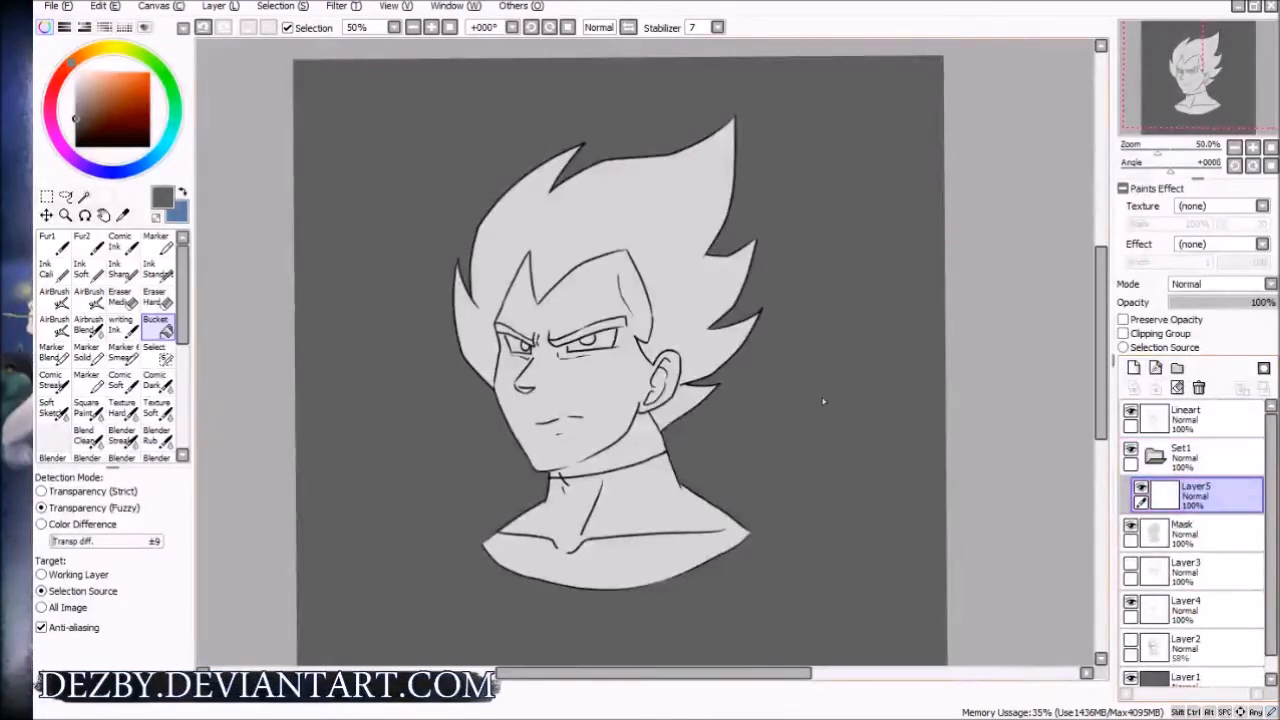
{"action": "left_click", "coordinate": [149, 73]}
{"action": "left_click", "coordinate": [627, 394]}
{"action": "key", "text": "ctrl+z"}
{"action": "key", "text": "b"}
{"action": "mouse_move", "coordinate": [554, 372]}
{"action": "left_mouse_down"}
{"action": "mouse_move", "coordinate": [594, 370]}
{"action": "mouse_move", "coordinate": [766, 437]}
{"action": "mouse_move", "coordinate": [656, 396]}
{"action": "mouse_move", "coordinate": [711, 343]}
{"action": "left_mouse_up"}
Load the Mask layer's silhouette as a selection and apply it as a layer mask on the Set1 folder
{"action": "left_click", "coordinate": [1157, 536], "text": "ctrl"}
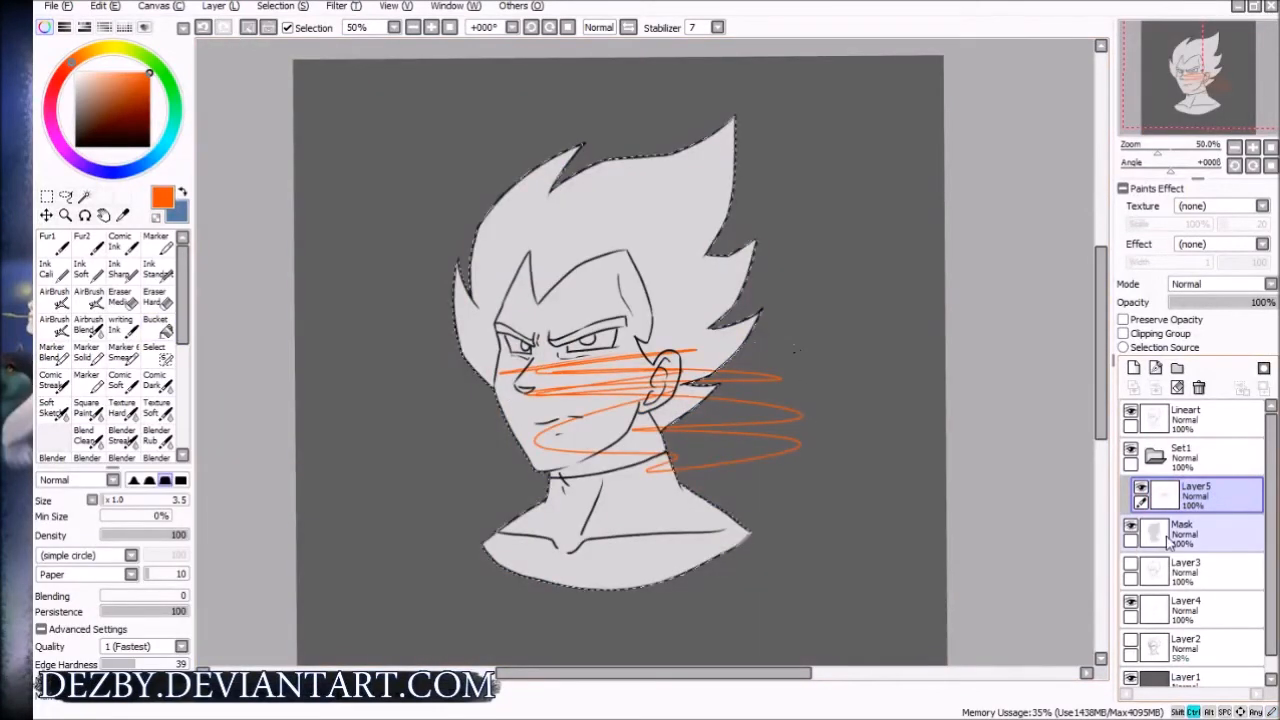
{"action": "left_click", "coordinate": [1209, 457]}
{"action": "left_click", "coordinate": [1263, 368]}
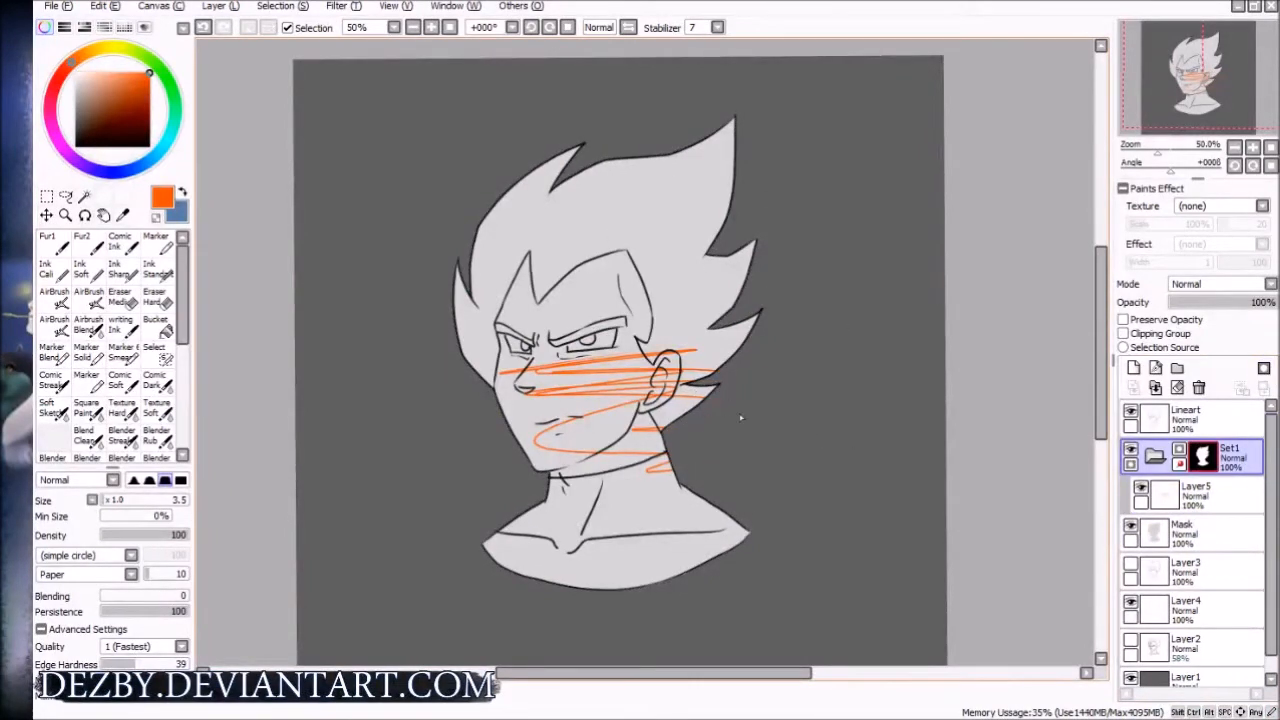
Undo the mask on the Set1 folder, delete the folder with its contents and clear the selection
{"action": "key", "text": "ctrl+z"}
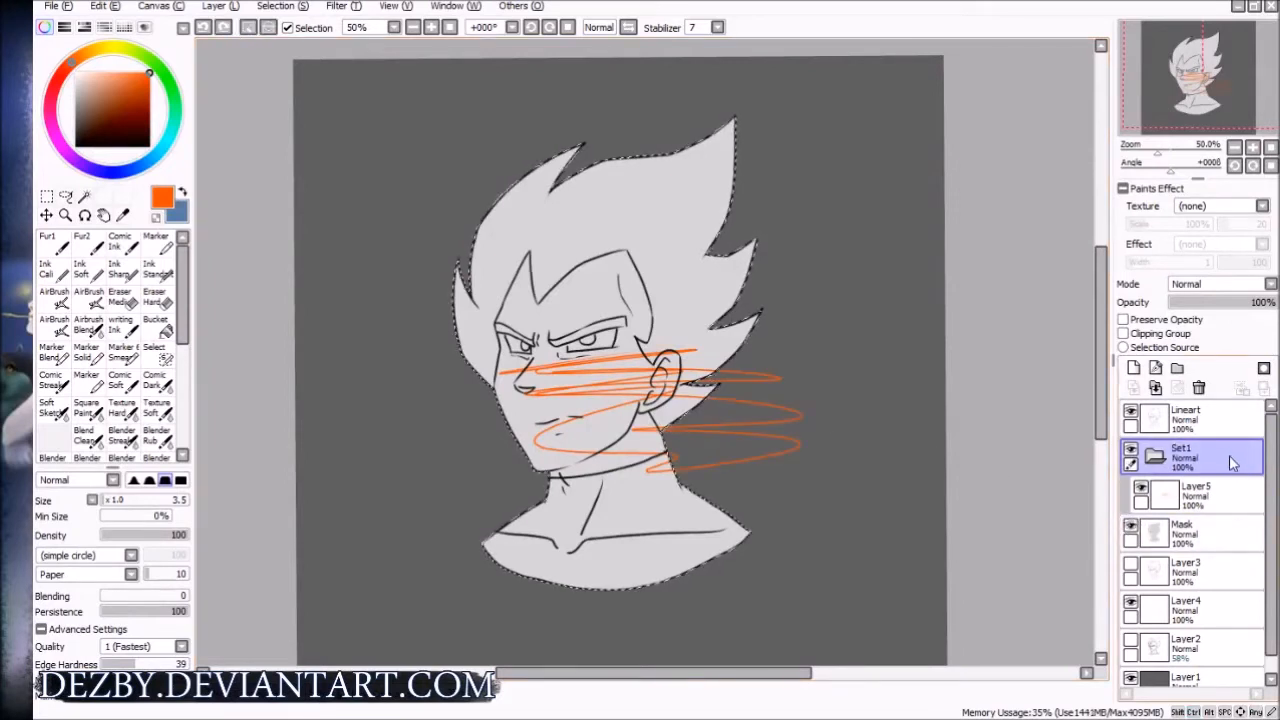
{"action": "left_click", "coordinate": [1199, 387]}
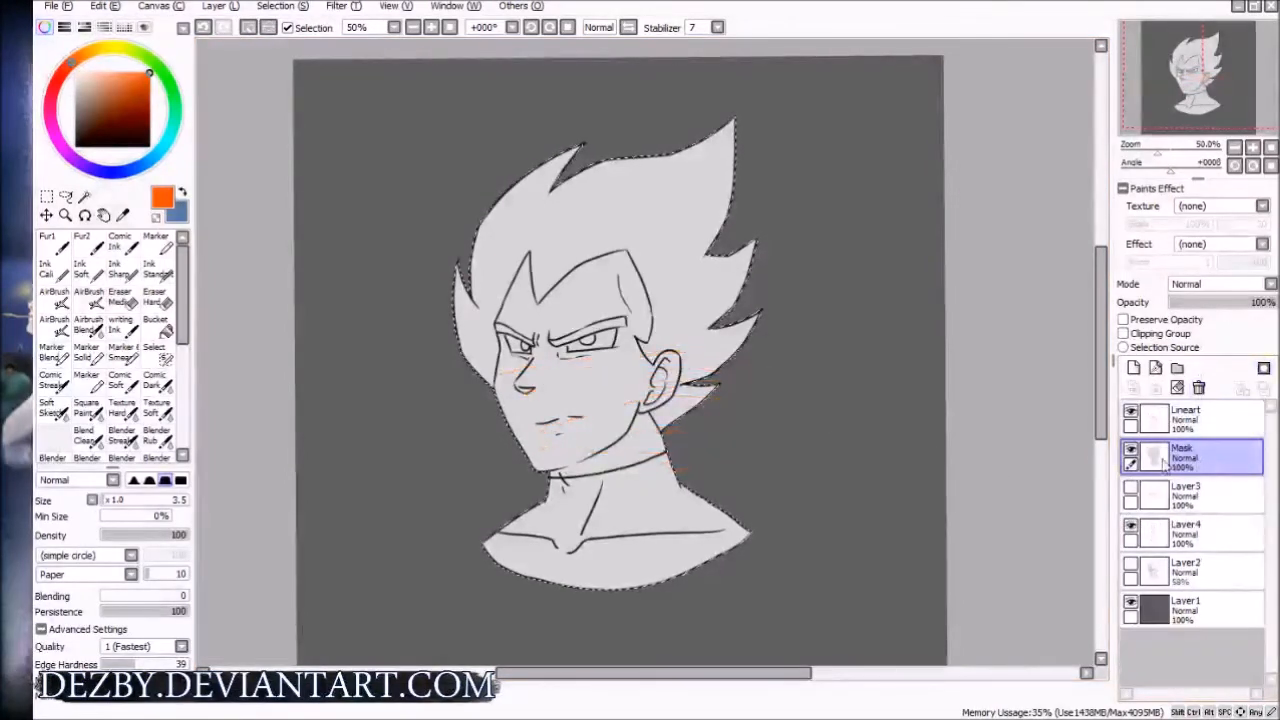
{"action": "key", "text": "ctrl+d"}
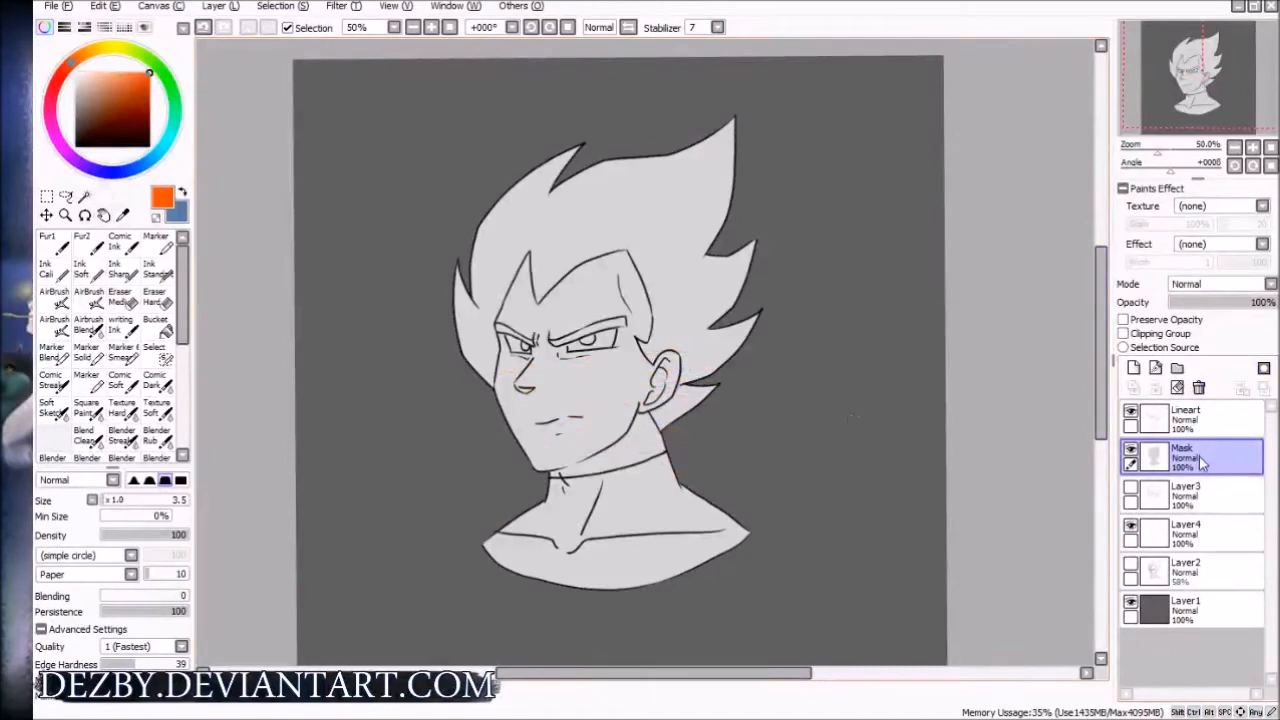
Set the brush size to 10 and scribble orange strokes from the cheek past the outline on the Mask layer
{"action": "key", "text": "bracketright"}
{"action": "key", "text": "bracketright"}
{"action": "key", "text": "bracketright"}
{"action": "mouse_move", "coordinate": [598, 392]}
{"action": "left_mouse_down"}
{"action": "mouse_move", "coordinate": [715, 384]}
{"action": "mouse_move", "coordinate": [616, 426]}
{"action": "mouse_move", "coordinate": [763, 428]}
{"action": "mouse_move", "coordinate": [620, 482]}
{"action": "left_mouse_up"}
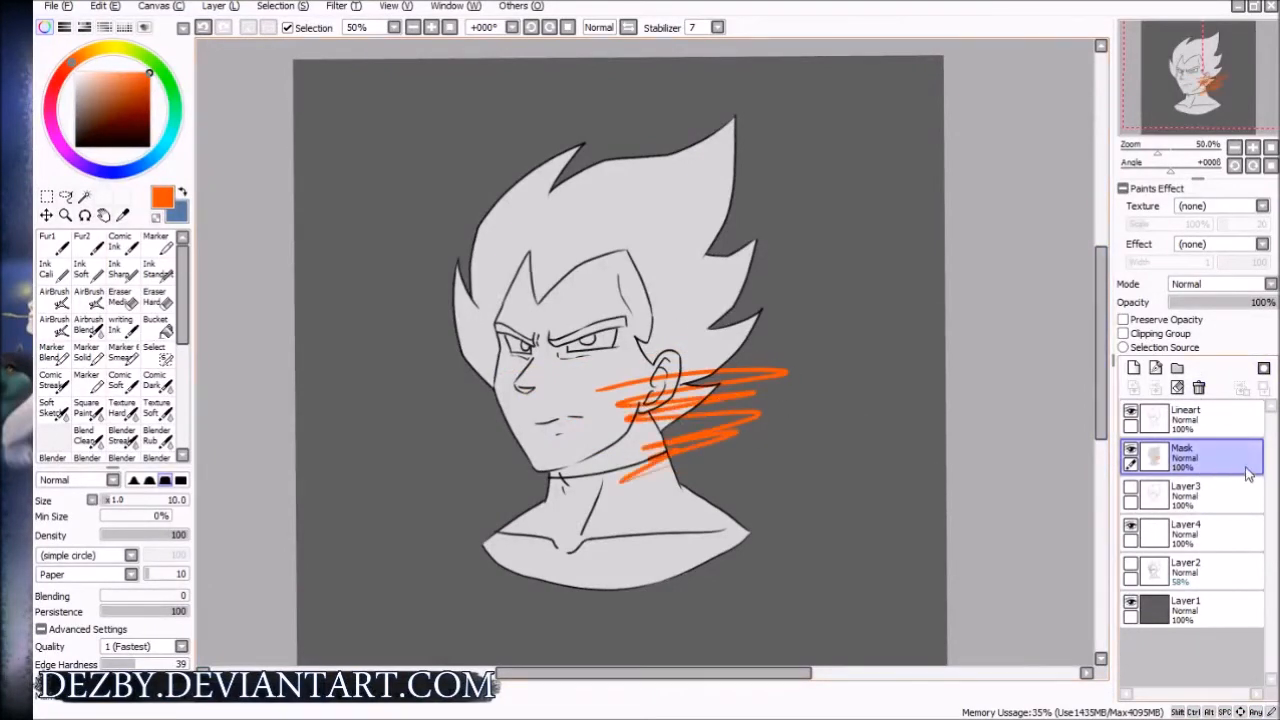
Add a layer directly above Mask, scribble orange strokes past the neck and hair outline, and clip the layer to Mask
{"action": "left_click", "coordinate": [1134, 368]}
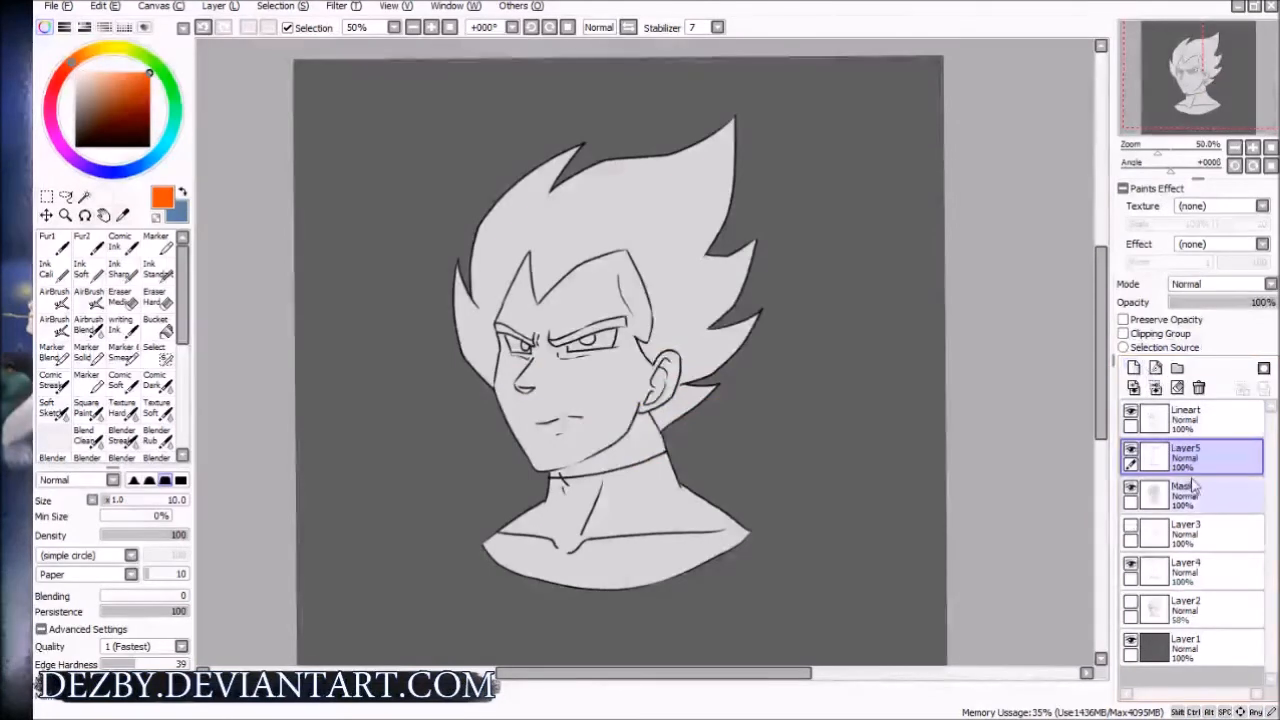
{"action": "mouse_move", "coordinate": [713, 338]}
{"action": "left_mouse_down"}
{"action": "mouse_move", "coordinate": [801, 359]}
{"action": "mouse_move", "coordinate": [700, 400]}
{"action": "mouse_move", "coordinate": [615, 490]}
{"action": "mouse_move", "coordinate": [795, 468]}
{"action": "left_mouse_up"}
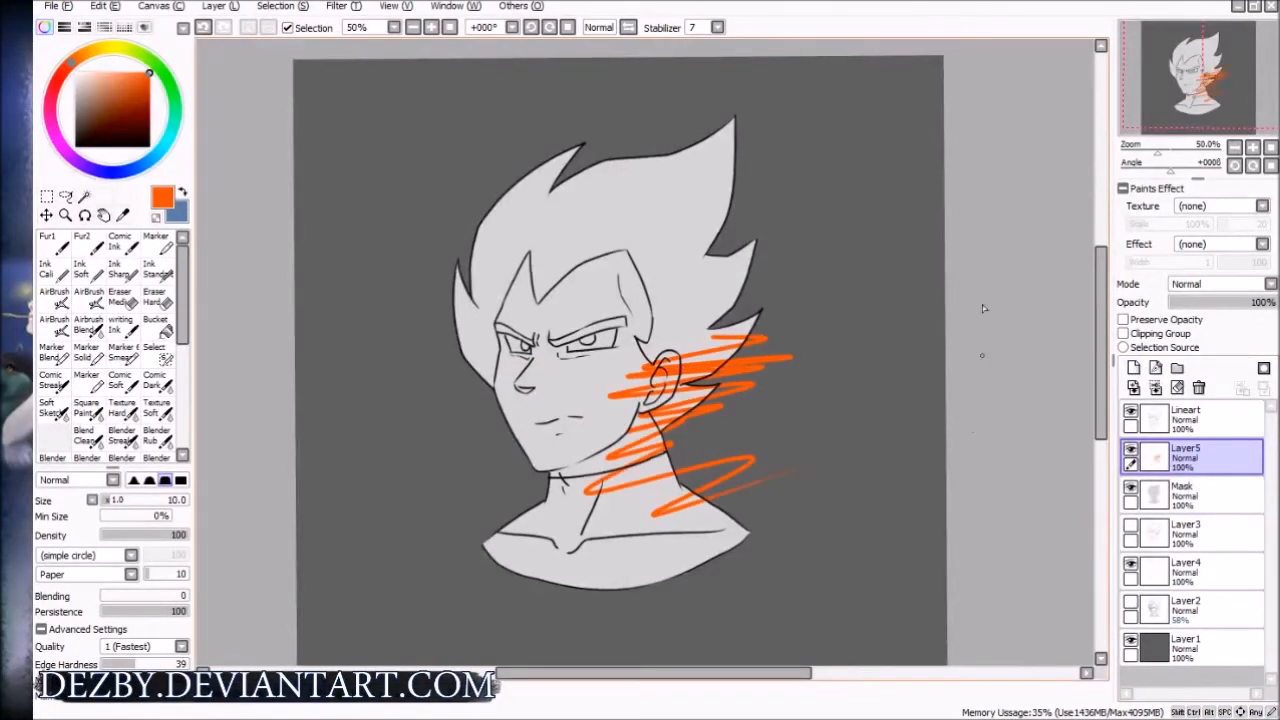
{"action": "left_click", "coordinate": [1123, 333]}
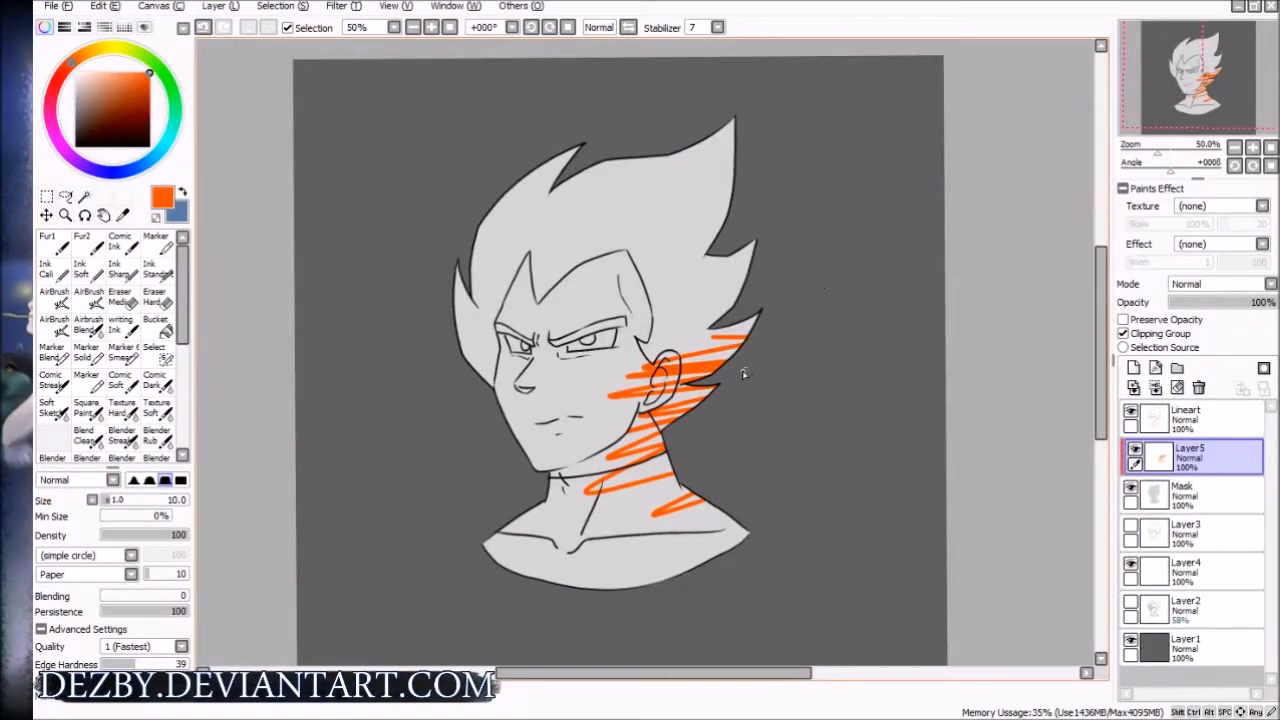
Undo the clipping and the orange scribbles, then try one more stroke beside the jaw and undo it
{"action": "key", "text": "ctrl+z"}
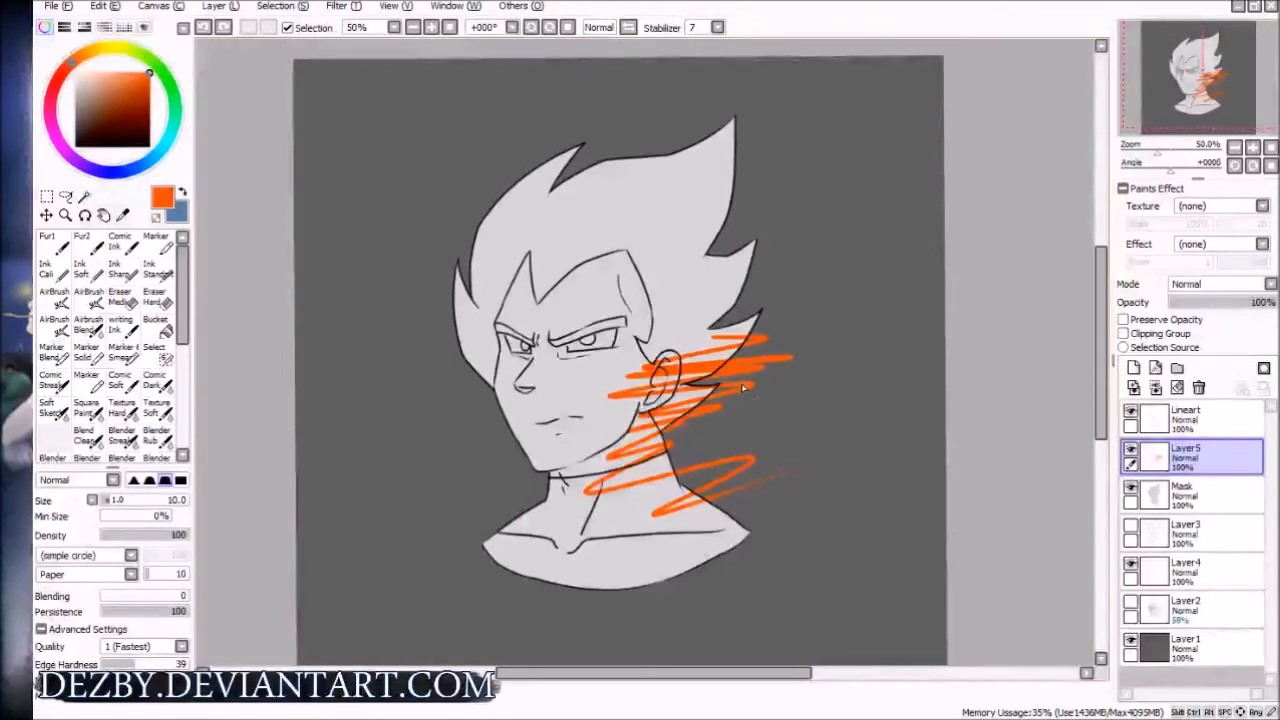
{"action": "key", "text": "ctrl+z"}
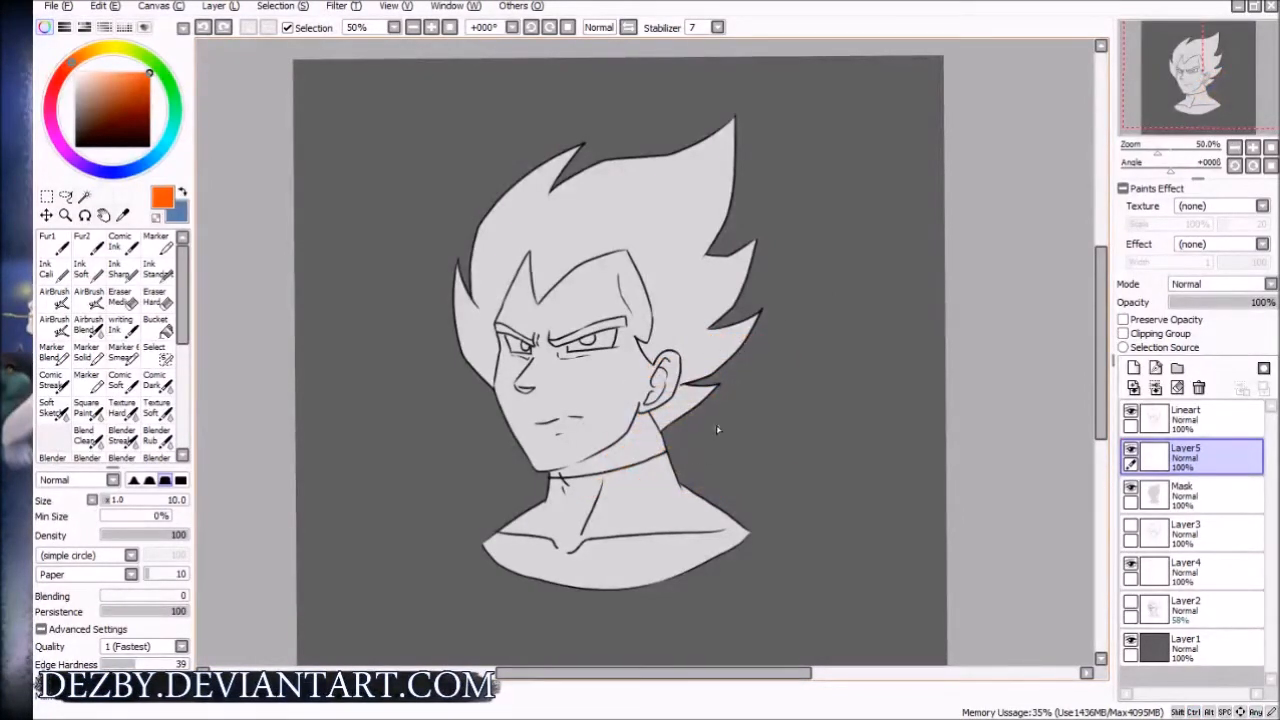
{"action": "mouse_move", "coordinate": [657, 389]}
{"action": "left_mouse_down"}
{"action": "mouse_move", "coordinate": [743, 389]}
{"action": "mouse_move", "coordinate": [650, 437]}
{"action": "left_mouse_up"}
{"action": "key", "text": "ctrl+z"}
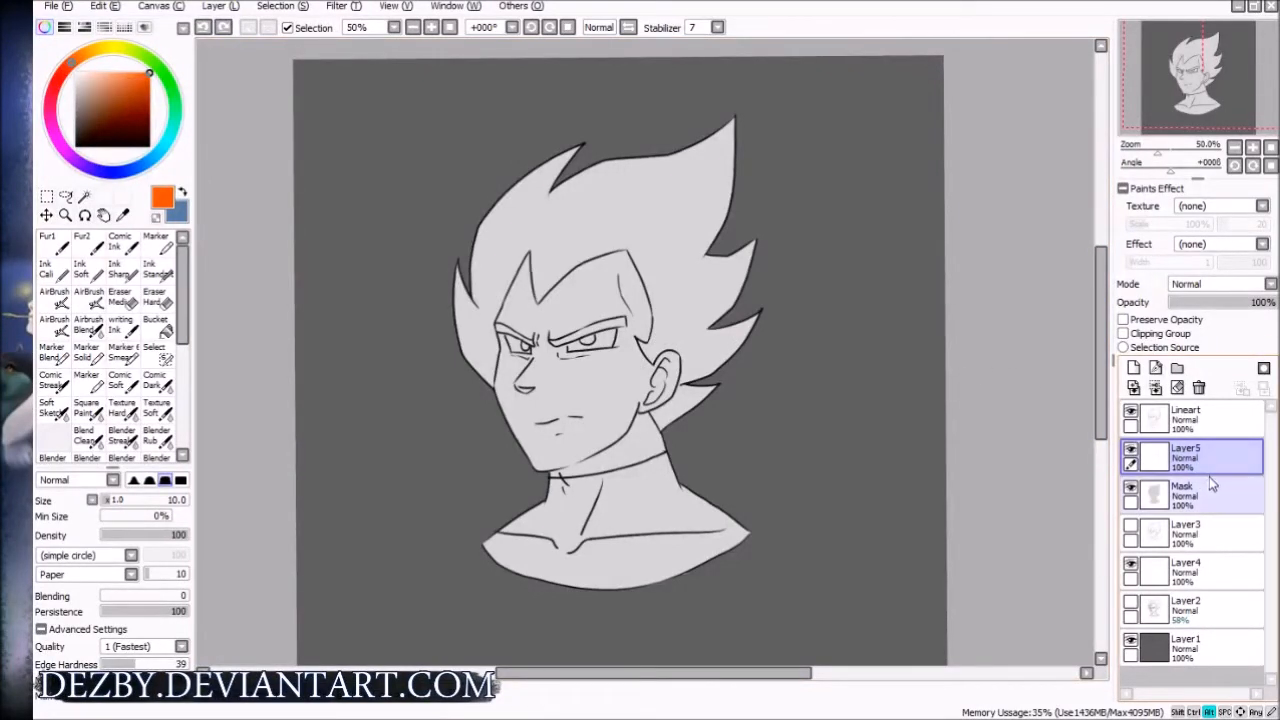
Sketch a small orange bent arrow pointing down beside the neck and undo it
{"action": "left_click_drag", "start_coordinate": [840, 380], "coordinate": [802, 381]}
{"action": "left_click_drag", "start_coordinate": [772, 432], "coordinate": [771, 440]}
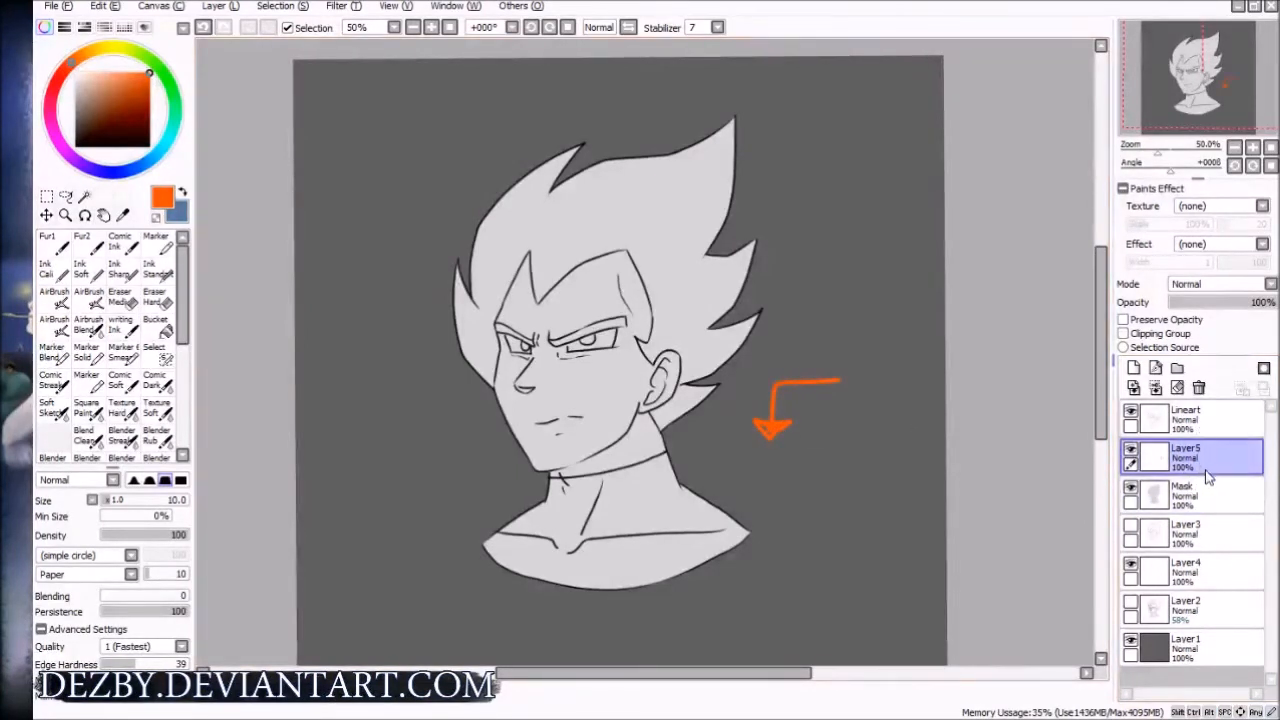
{"action": "key", "text": "ctrl+z"}
{"action": "key", "text": "ctrl+z"}
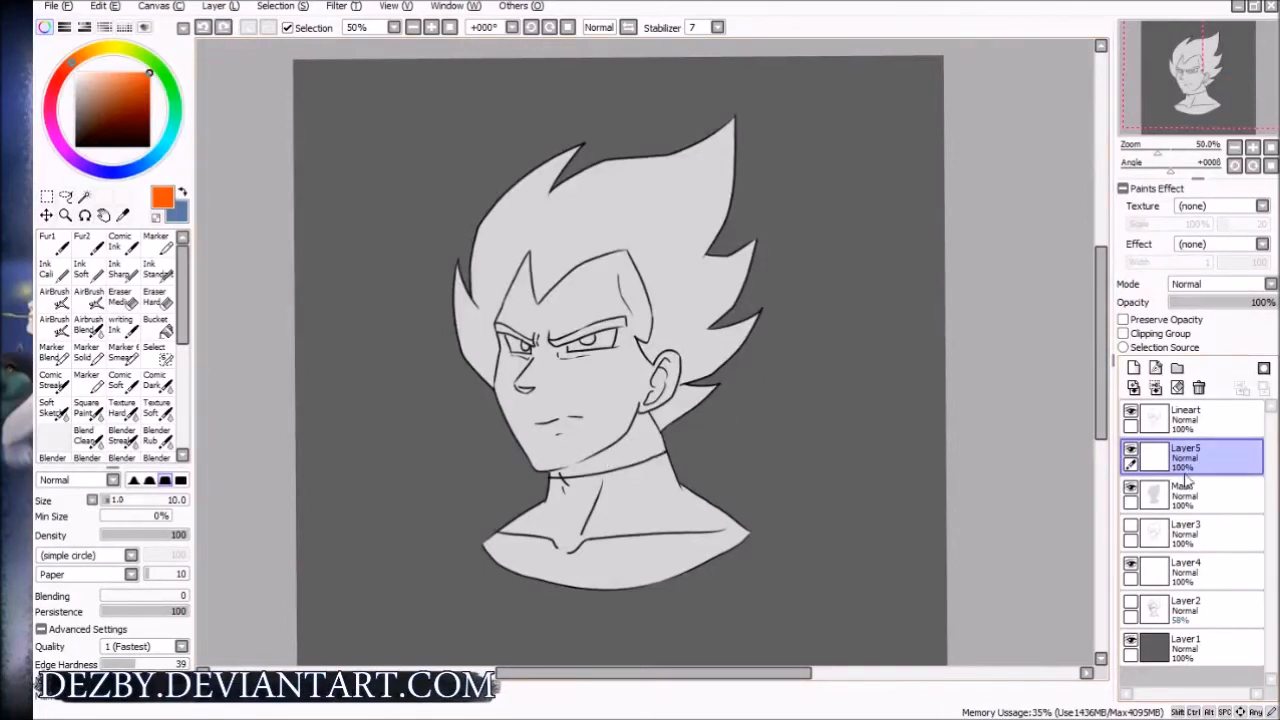
Clip the empty layer above Mask to it and choose a light peach skin colour
{"action": "left_click", "coordinate": [1123, 333]}
{"action": "mouse_move", "coordinate": [391, 418]}
{"action": "left_mouse_down"}
{"action": "mouse_move", "coordinate": [478, 313]}
{"action": "mouse_move", "coordinate": [466, 349]}
{"action": "mouse_move", "coordinate": [476, 361]}
{"action": "left_mouse_up"}
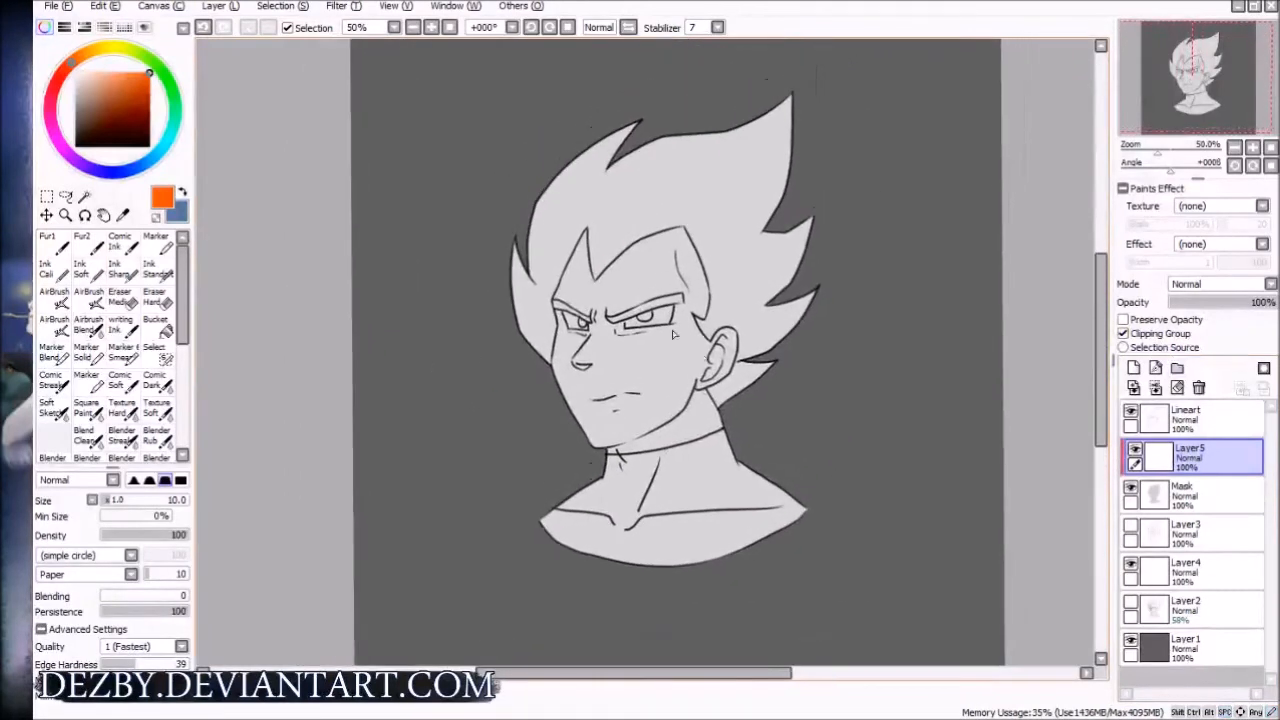
{"action": "left_click_drag", "start_coordinate": [116, 98], "coordinate": [102, 76]}
Enlarge the brush to size 120, try a peach stroke over the face and undo it
{"action": "key", "text": "]"}
{"action": "key", "text": "]"}
{"action": "key", "text": "]"}
{"action": "key", "text": "]"}
{"action": "key", "text": "]"}
{"action": "key", "text": "]"}
{"action": "key", "text": "]"}
{"action": "key", "text": "]"}
{"action": "key", "text": "]"}
{"action": "key", "text": "]"}
{"action": "key", "text": "]"}
{"action": "key", "text": "]"}
{"action": "key", "text": "]"}
{"action": "mouse_move", "coordinate": [614, 291]}
{"action": "left_mouse_down"}
{"action": "mouse_move", "coordinate": [620, 246]}
{"action": "mouse_move", "coordinate": [650, 290]}
{"action": "mouse_move", "coordinate": [585, 404]}
{"action": "left_mouse_up"}
{"action": "key", "text": "ctrl+z"}
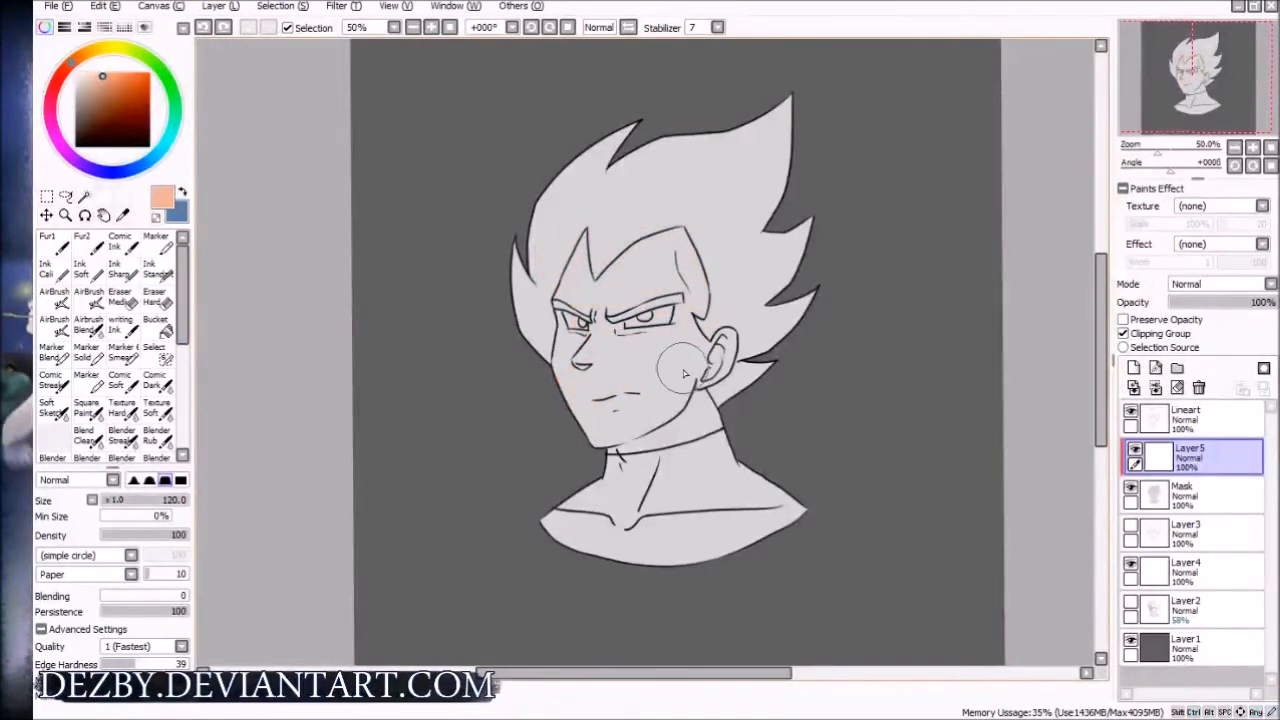
Select the face area from the Lineart layer, fill it with peach on the clipped layer and paint over the eyes and brows
{"action": "key", "text": "w"}
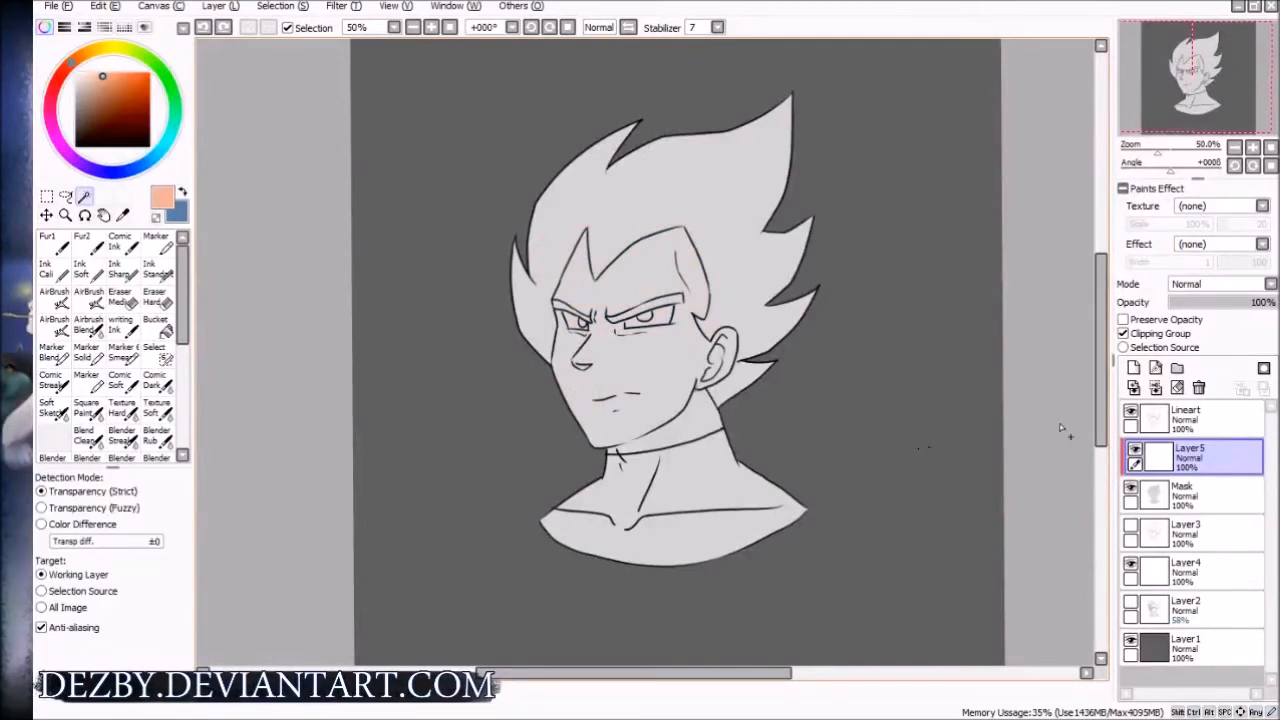
{"action": "left_click", "coordinate": [1195, 418]}
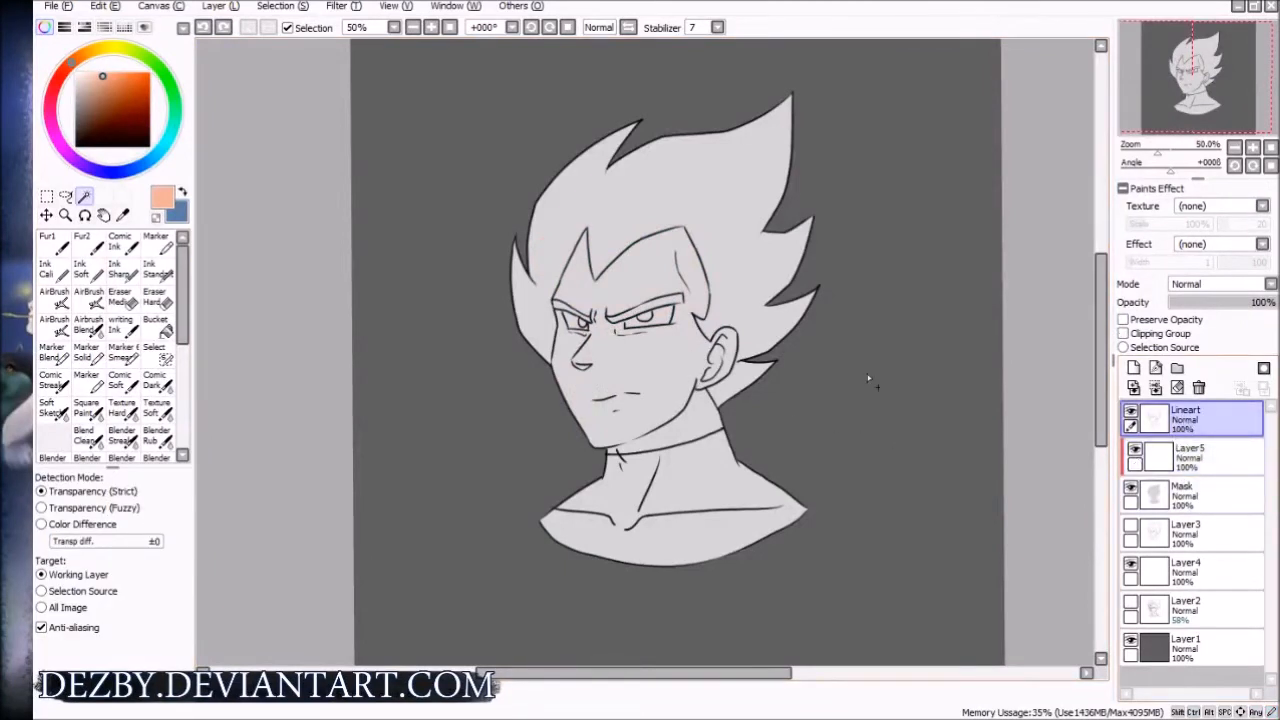
{"action": "left_click", "coordinate": [646, 354]}
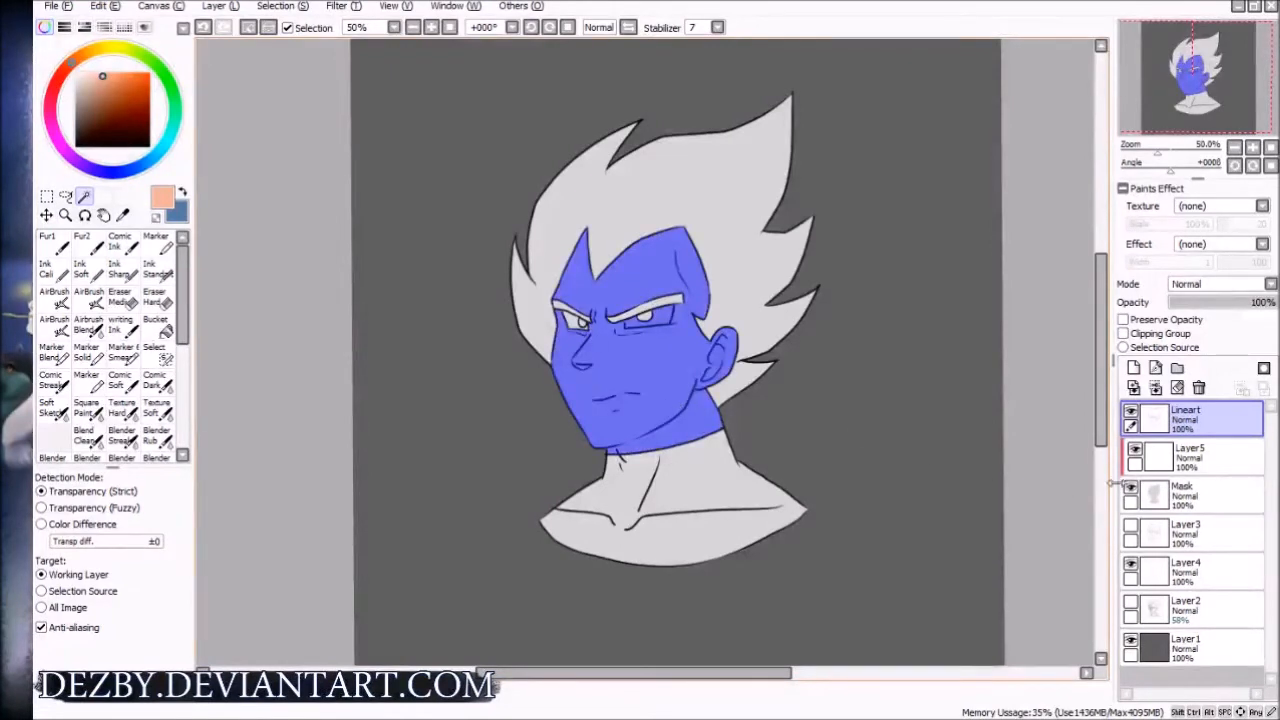
{"action": "left_click", "coordinate": [1190, 459]}
{"action": "key", "text": "g"}
{"action": "left_click", "coordinate": [650, 335]}
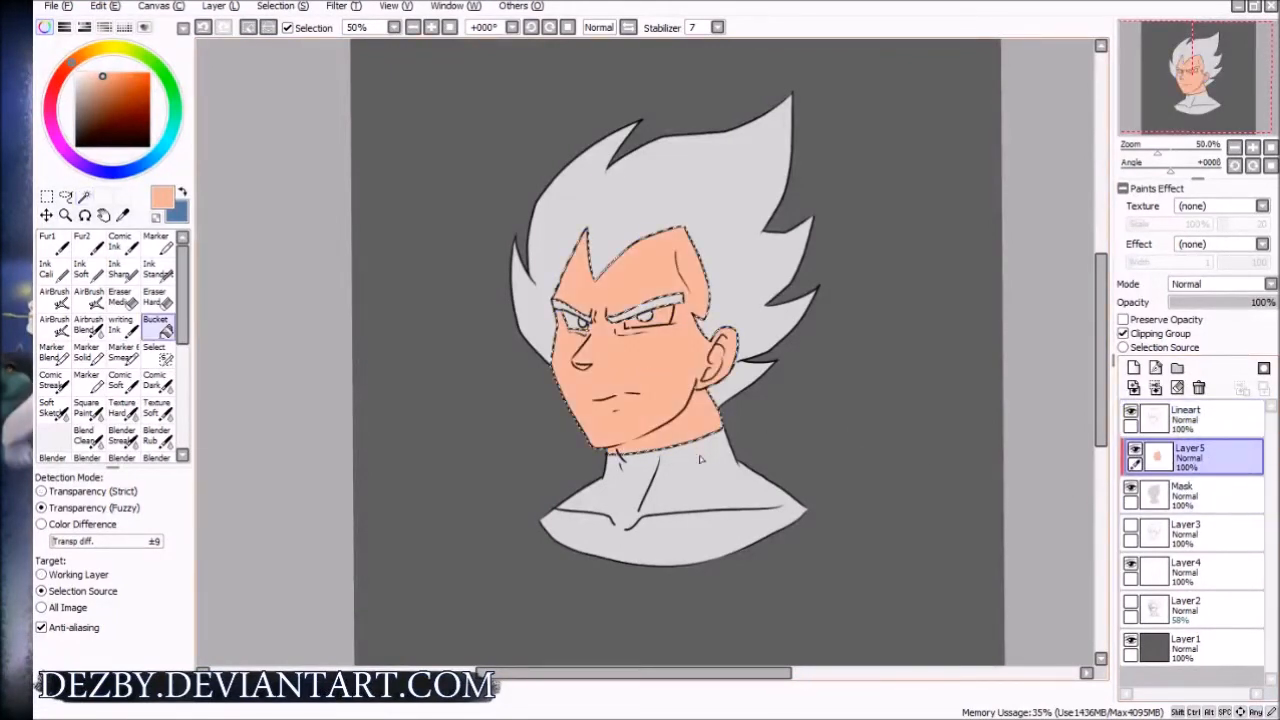
{"action": "key", "text": "ctrl+d"}
{"action": "key", "text": "b"}
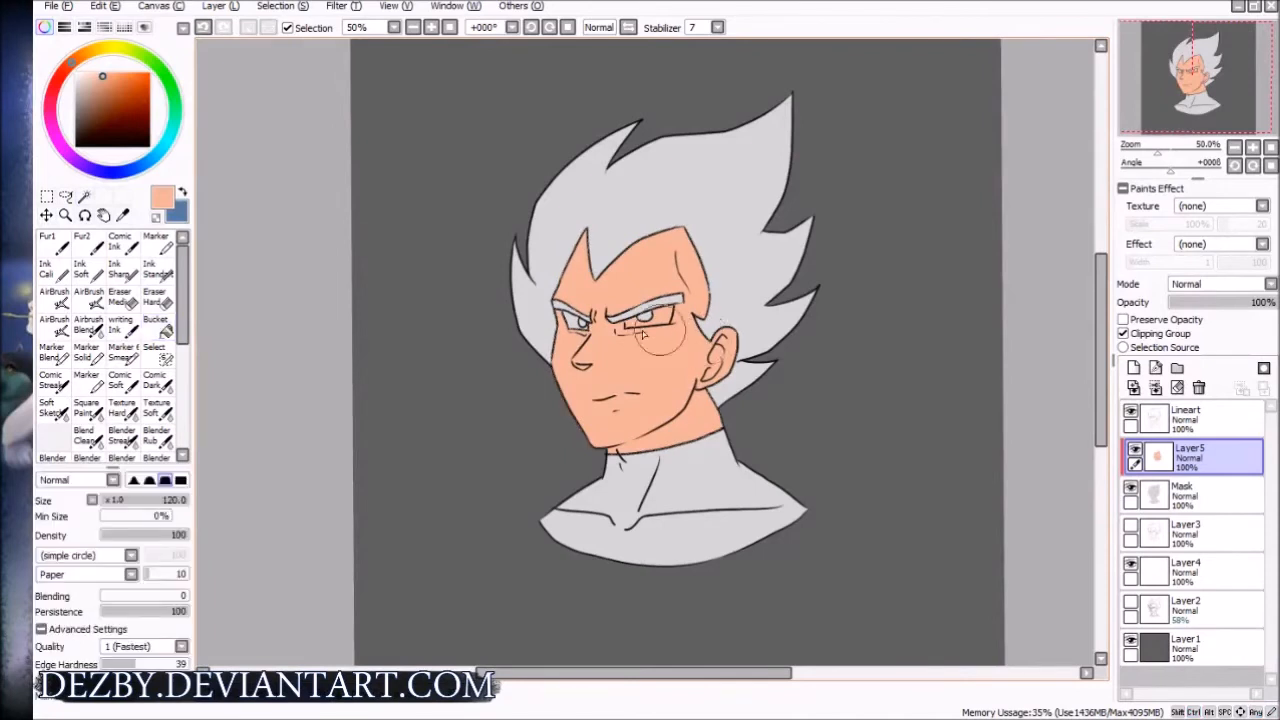
{"action": "mouse_move", "coordinate": [648, 305]}
{"action": "left_mouse_down"}
{"action": "mouse_move", "coordinate": [645, 322]}
{"action": "mouse_move", "coordinate": [625, 310]}
{"action": "left_mouse_up"}
Set the brush size to 40 and extend the peach over the upper neck and past the hairline around the face
{"action": "key", "text": "["}
{"action": "key", "text": "bracketleft"}
{"action": "key", "text": "bracketleft"}
{"action": "key", "text": "bracketleft"}
{"action": "key", "text": "bracketleft"}
{"action": "key", "text": "bracketleft"}
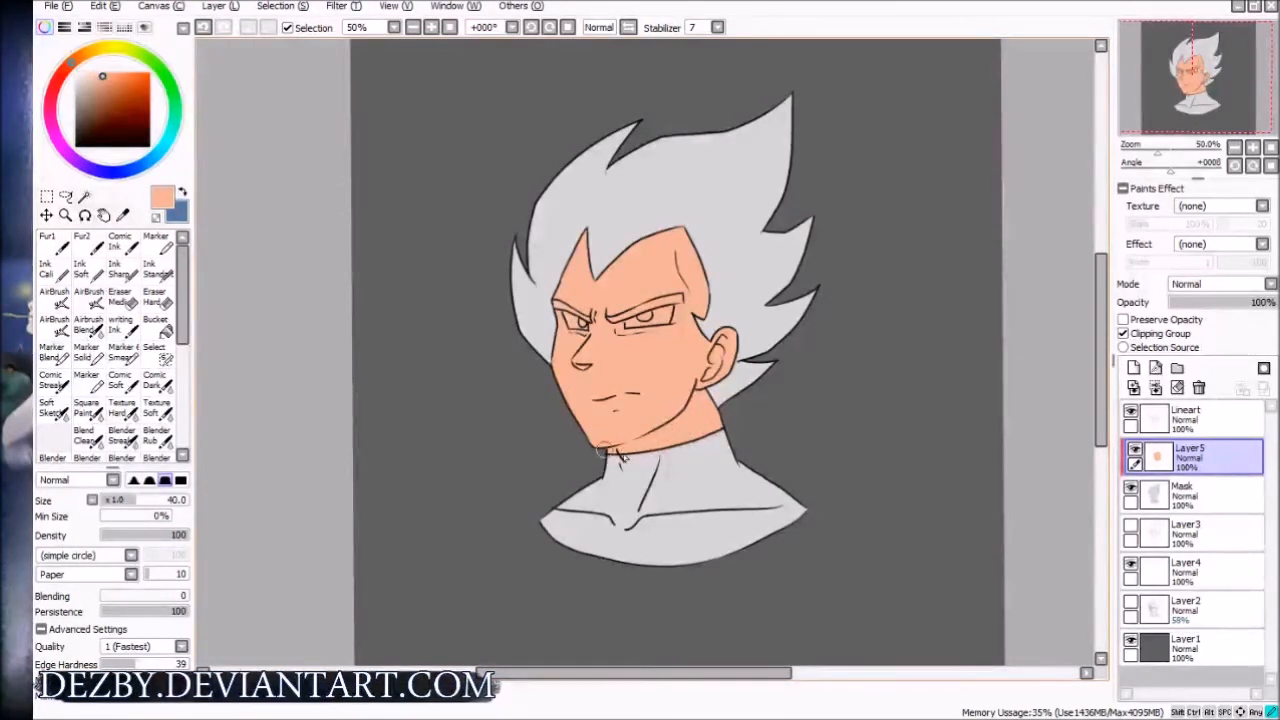
{"action": "left_click_drag", "start_coordinate": [650, 446], "coordinate": [716, 438]}
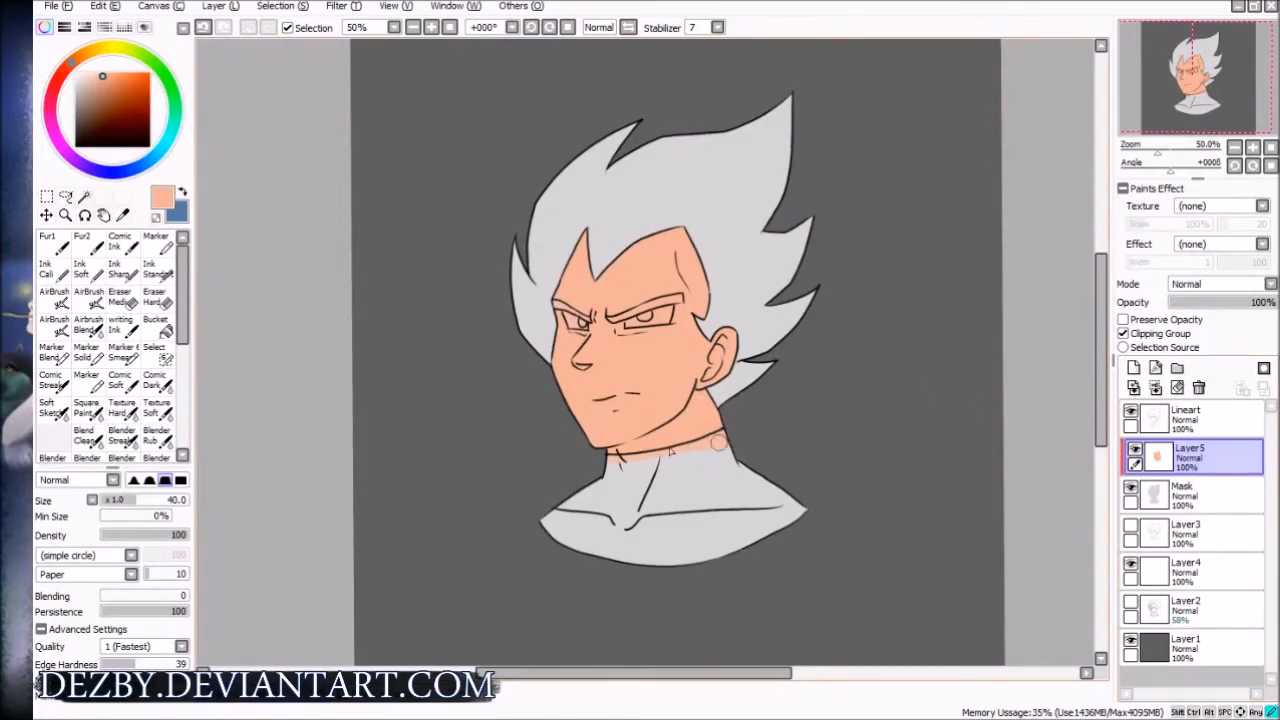
{"action": "left_click_drag", "start_coordinate": [622, 459], "coordinate": [729, 454]}
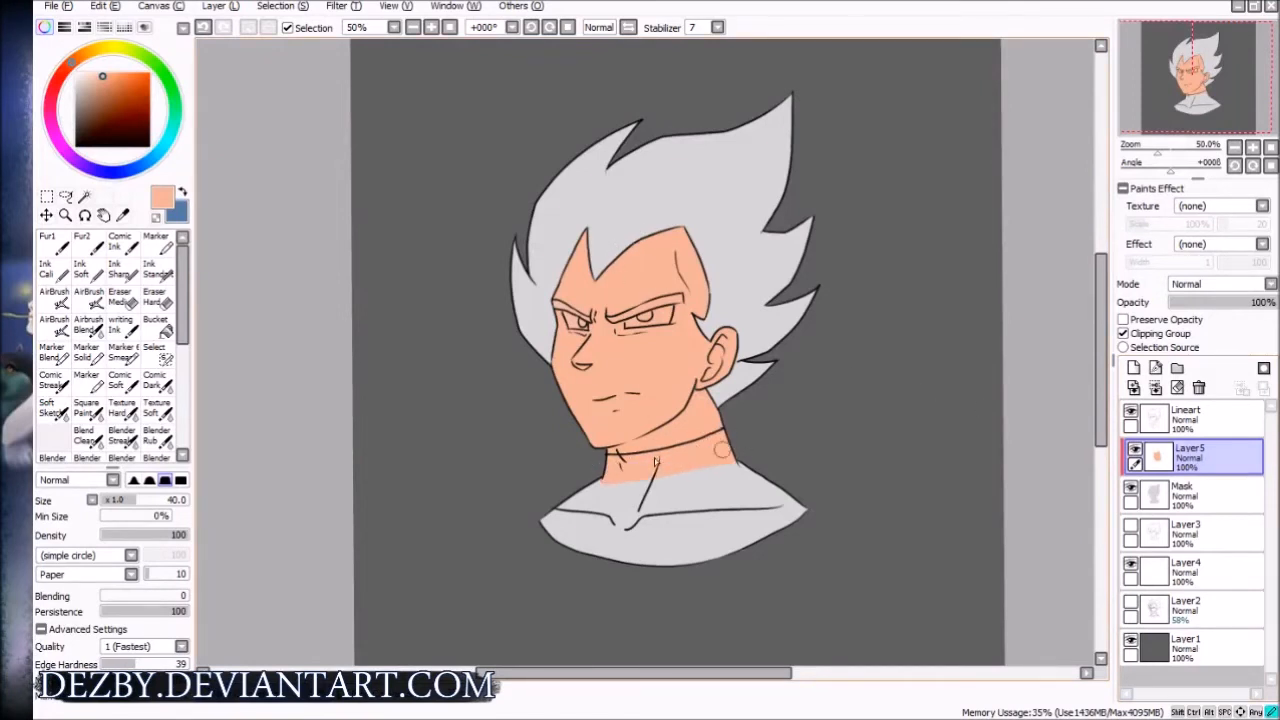
{"action": "mouse_move", "coordinate": [718, 395]}
{"action": "left_mouse_down"}
{"action": "mouse_move", "coordinate": [733, 332]}
{"action": "mouse_move", "coordinate": [698, 250]}
{"action": "mouse_move", "coordinate": [645, 233]}
{"action": "mouse_move", "coordinate": [624, 260]}
{"action": "mouse_move", "coordinate": [600, 225]}
{"action": "mouse_move", "coordinate": [565, 260]}
{"action": "mouse_move", "coordinate": [545, 330]}
{"action": "mouse_move", "coordinate": [570, 398]}
{"action": "left_mouse_up"}
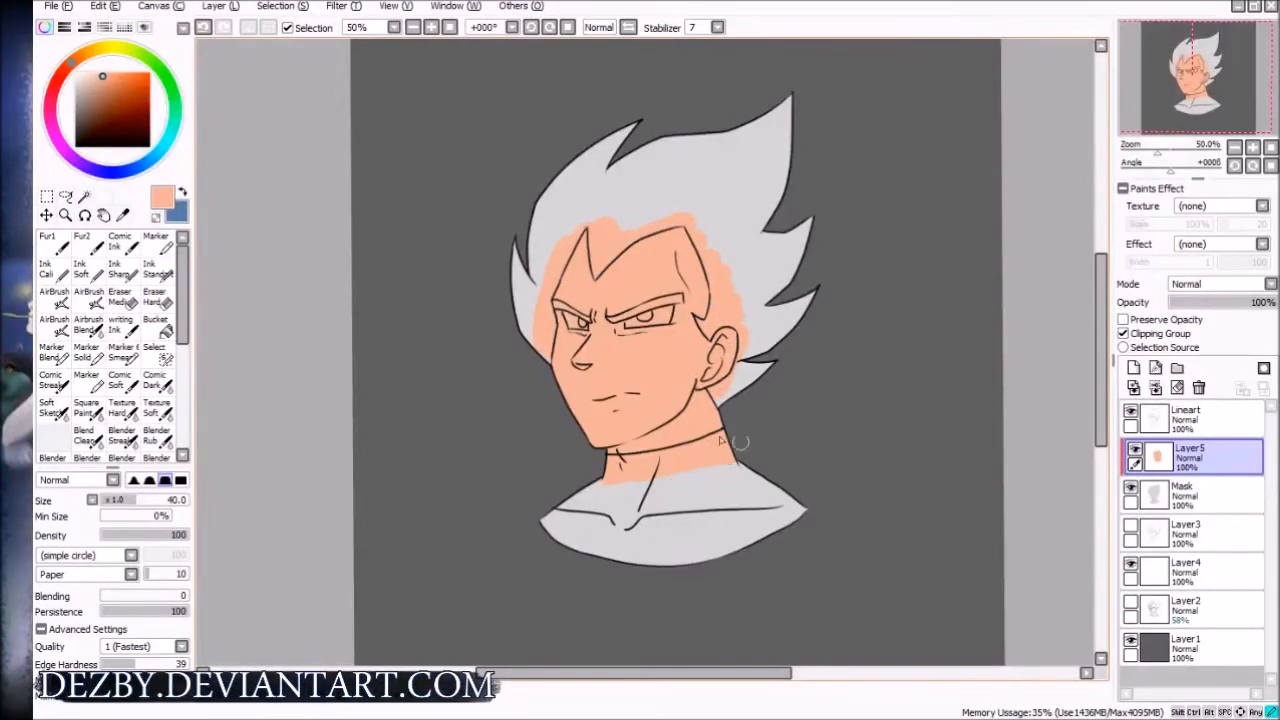
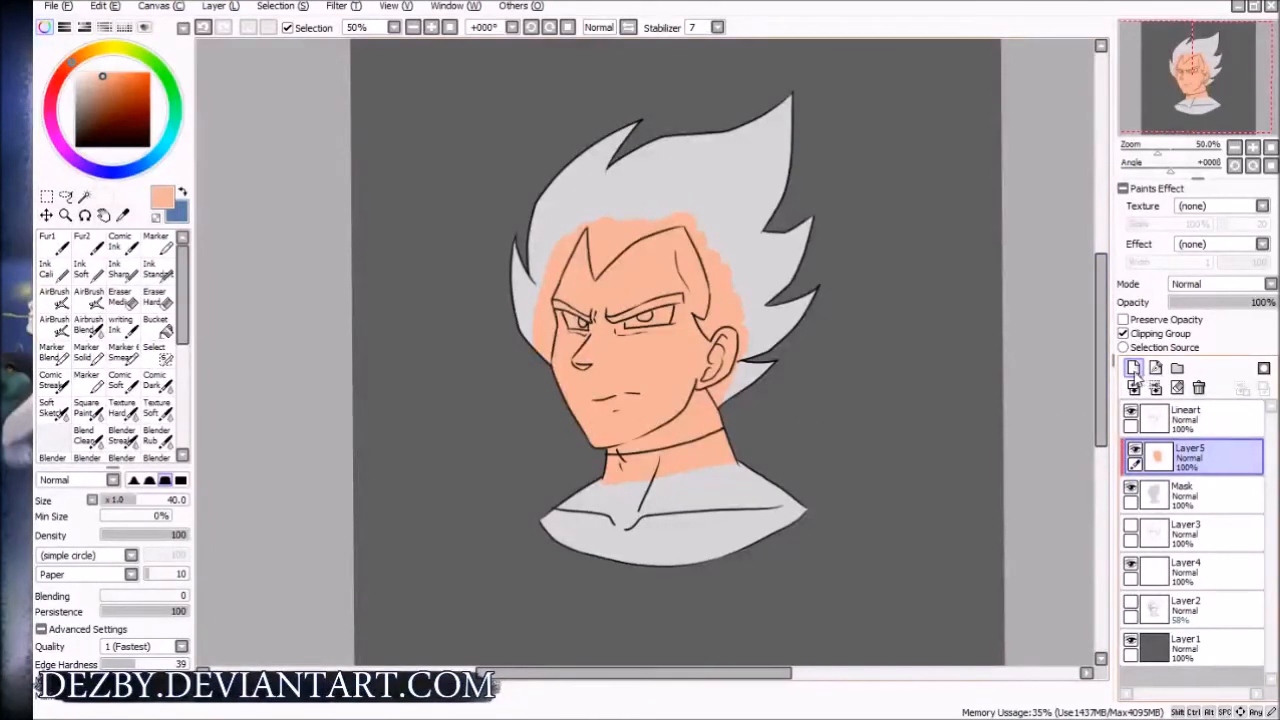
Add another layer above the skin layer, make it a clipping group and choose a strong blue colour
{"action": "left_click", "coordinate": [1134, 368]}
{"action": "left_click", "coordinate": [1158, 333]}
{"action": "mouse_move", "coordinate": [122, 174]}
{"action": "left_mouse_down"}
{"action": "mouse_move", "coordinate": [137, 176]}
{"action": "mouse_move", "coordinate": [121, 172]}
{"action": "left_mouse_up"}
{"action": "left_click", "coordinate": [126, 80]}
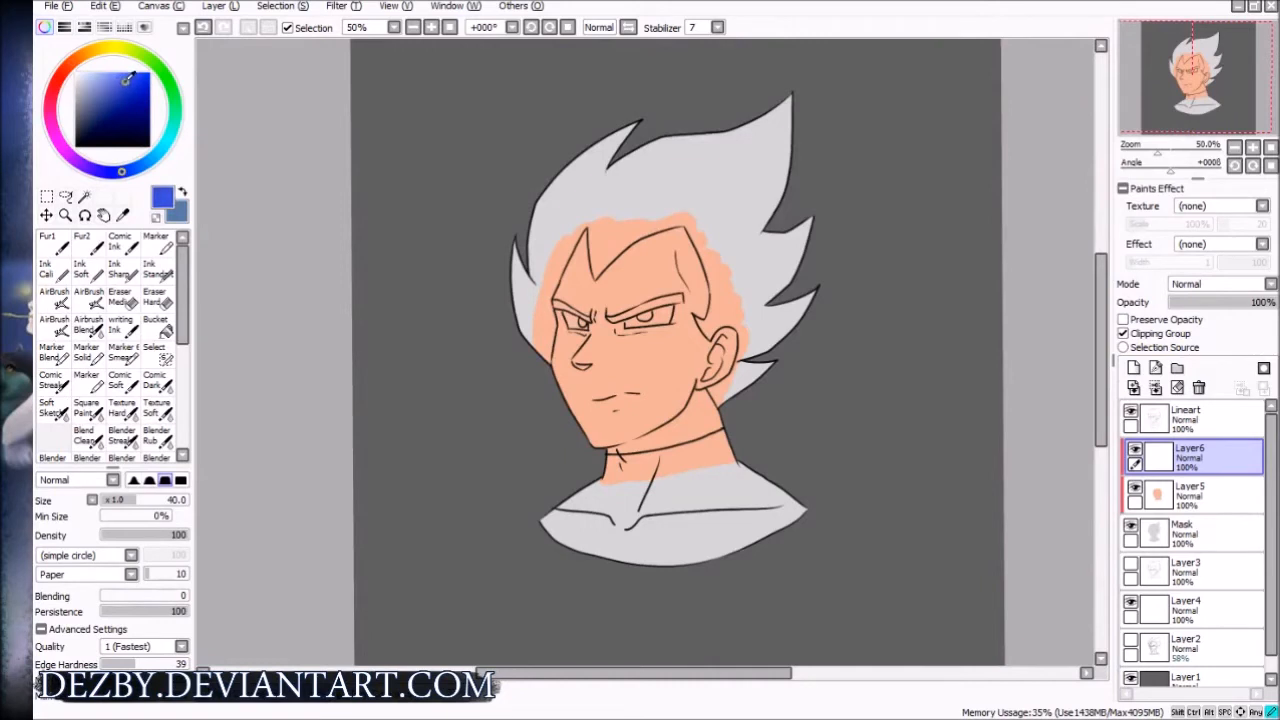
{"action": "key", "text": "w"}
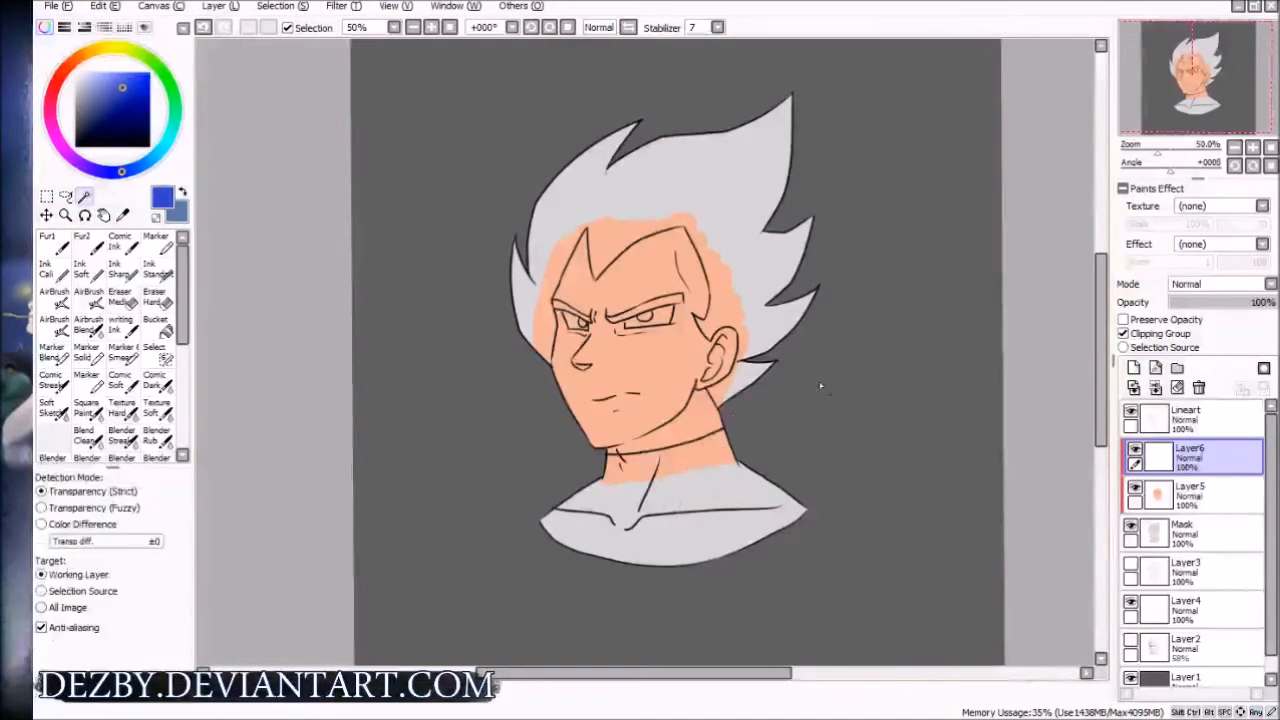
Select the shirt area from the Lineart layer, fill it with blue on Layer6, and clear the selection
{"action": "left_click", "coordinate": [1186, 416]}
{"action": "left_click", "coordinate": [694, 490]}
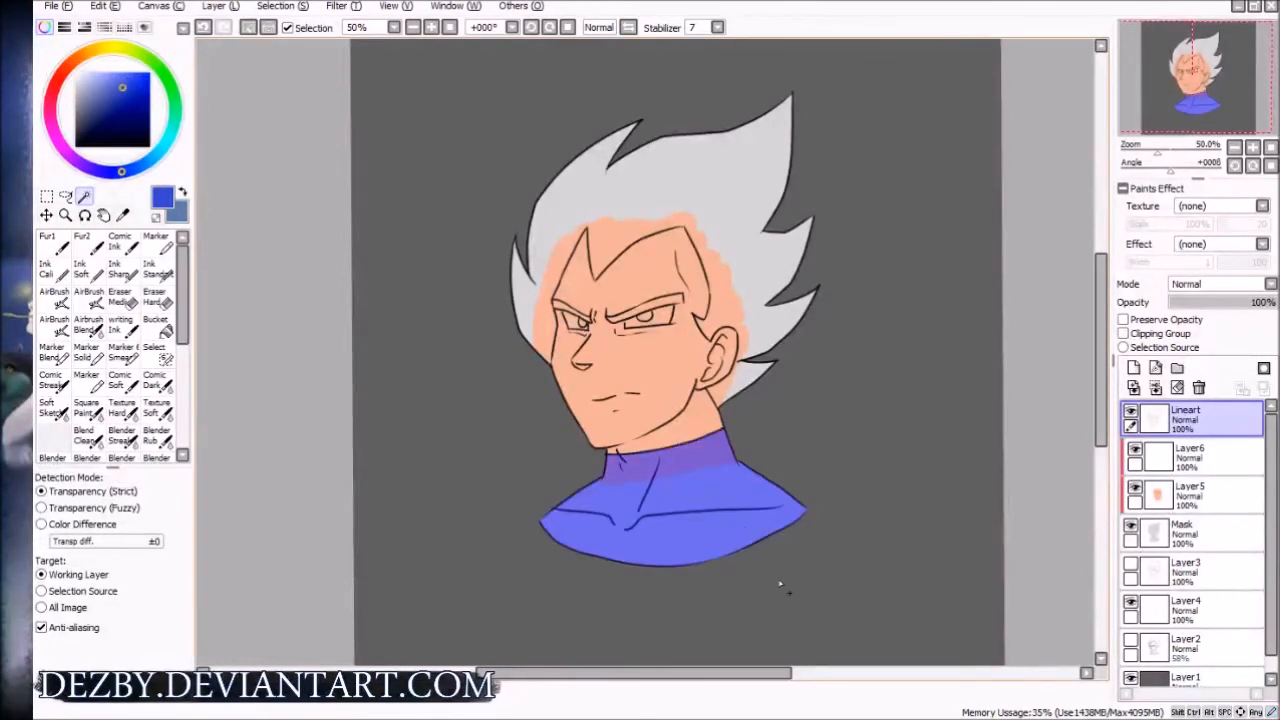
{"action": "key", "text": "g"}
{"action": "left_click", "coordinate": [679, 488]}
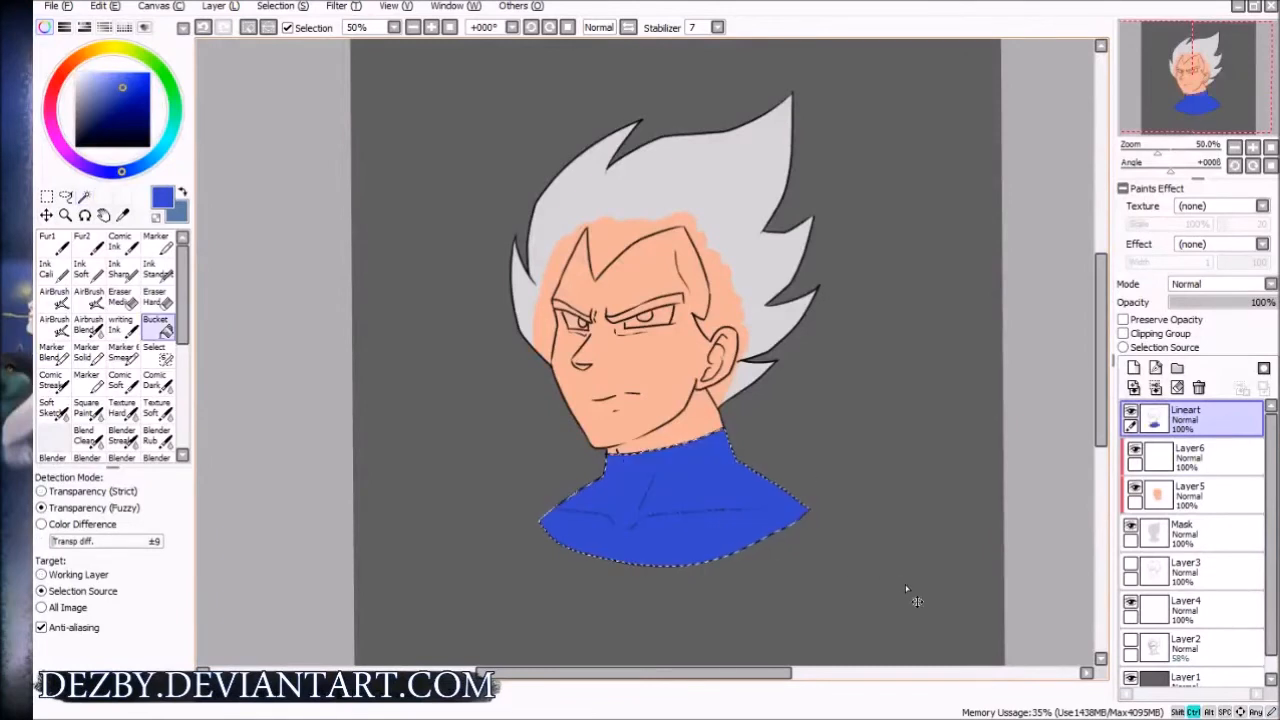
{"action": "key", "text": "ctrl+z"}
{"action": "left_click", "coordinate": [1200, 458]}
{"action": "left_click", "coordinate": [694, 478]}
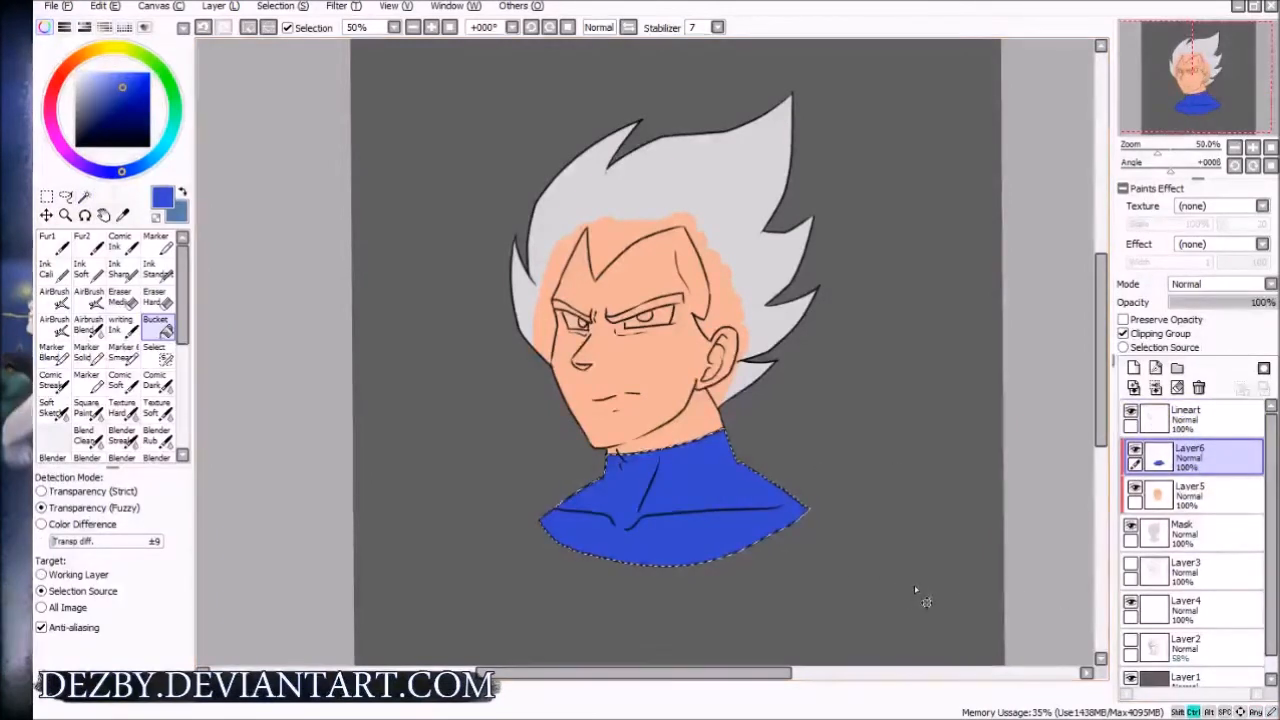
{"action": "key", "text": "ctrl+d"}
Rename Layer5 to Skin and Layer6 to Shirt
{"action": "double_click", "coordinate": [1205, 490]}
{"action": "type", "text": "Skin"}
{"action": "key", "text": "Return"}
{"action": "double_click", "coordinate": [1195, 462]}
{"action": "type", "text": "Sh"}
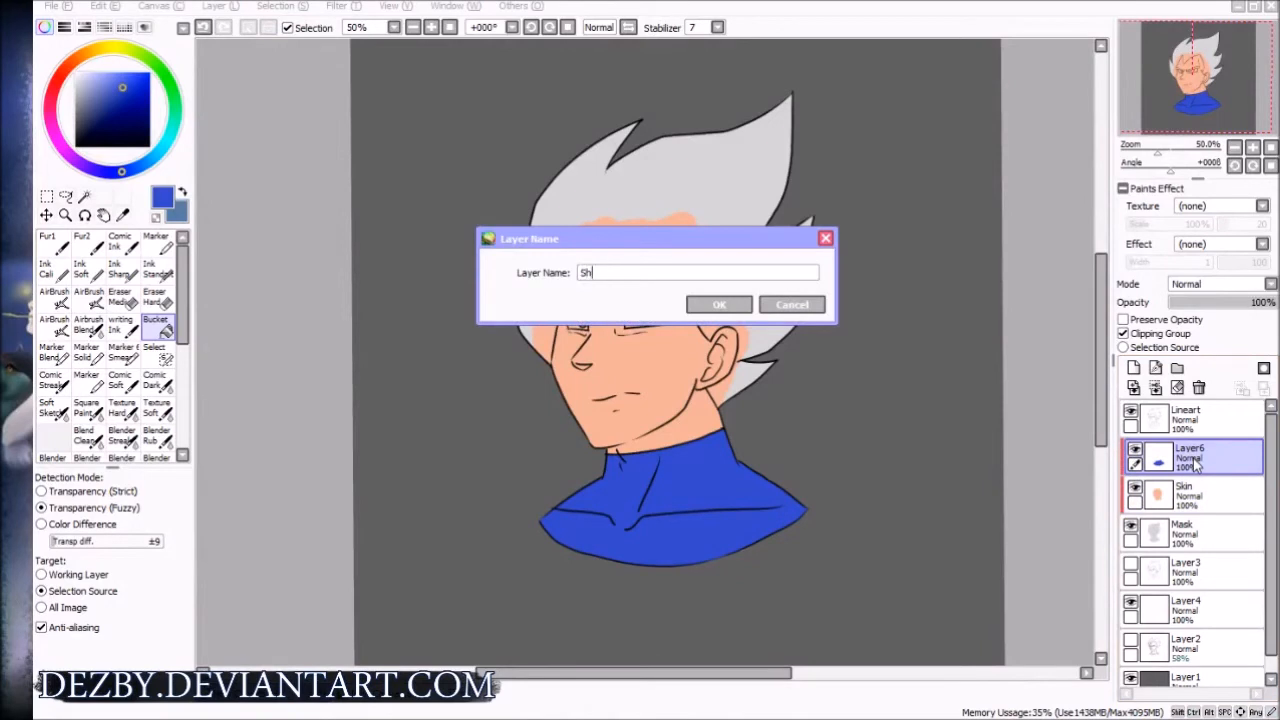
{"action": "type", "text": "irt"}
{"action": "key", "text": "Return"}
Compare the Mask layer with the clipped Skin and Shirt layers by toggling the Mask and Skin visibility
{"action": "left_click", "coordinate": [1175, 533]}
{"action": "left_click", "coordinate": [1132, 527]}
{"action": "left_click", "coordinate": [1132, 527]}
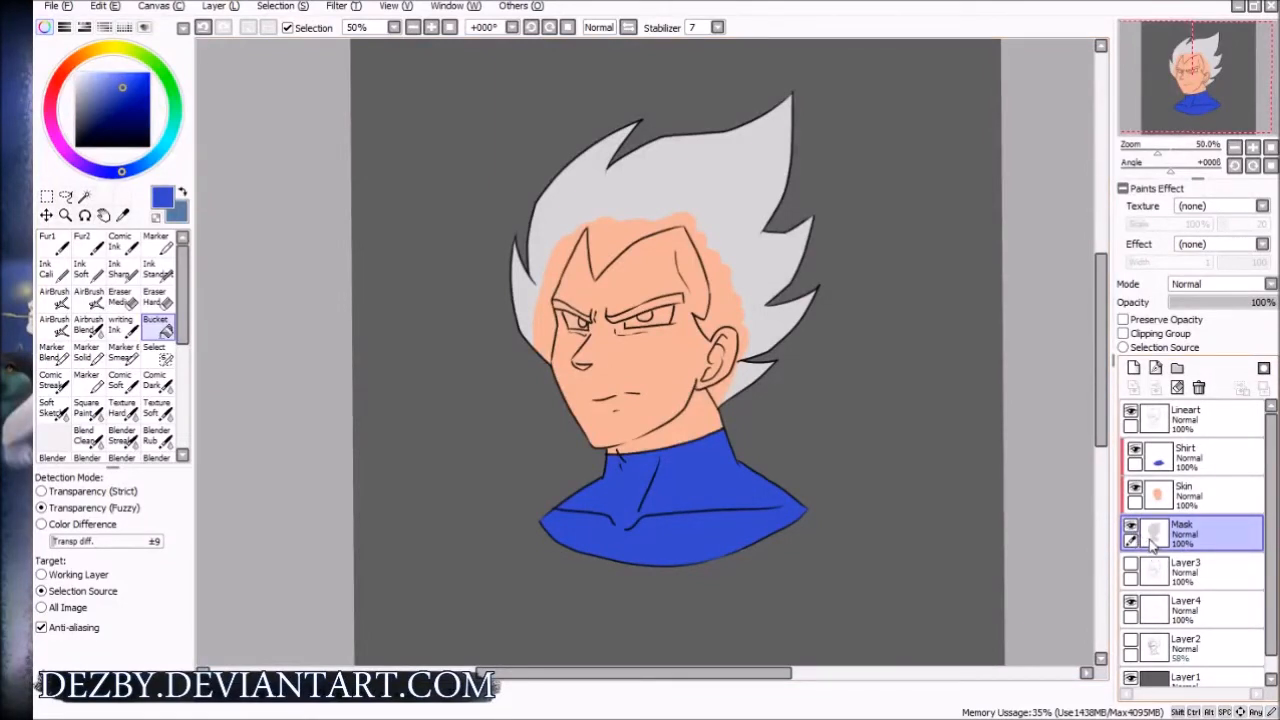
{"action": "left_click", "coordinate": [1131, 530]}
{"action": "left_click", "coordinate": [1131, 530]}
{"action": "left_click", "coordinate": [1131, 530]}
{"action": "left_click", "coordinate": [1131, 530]}
{"action": "left_click", "coordinate": [1200, 458]}
{"action": "left_click", "coordinate": [1205, 496]}
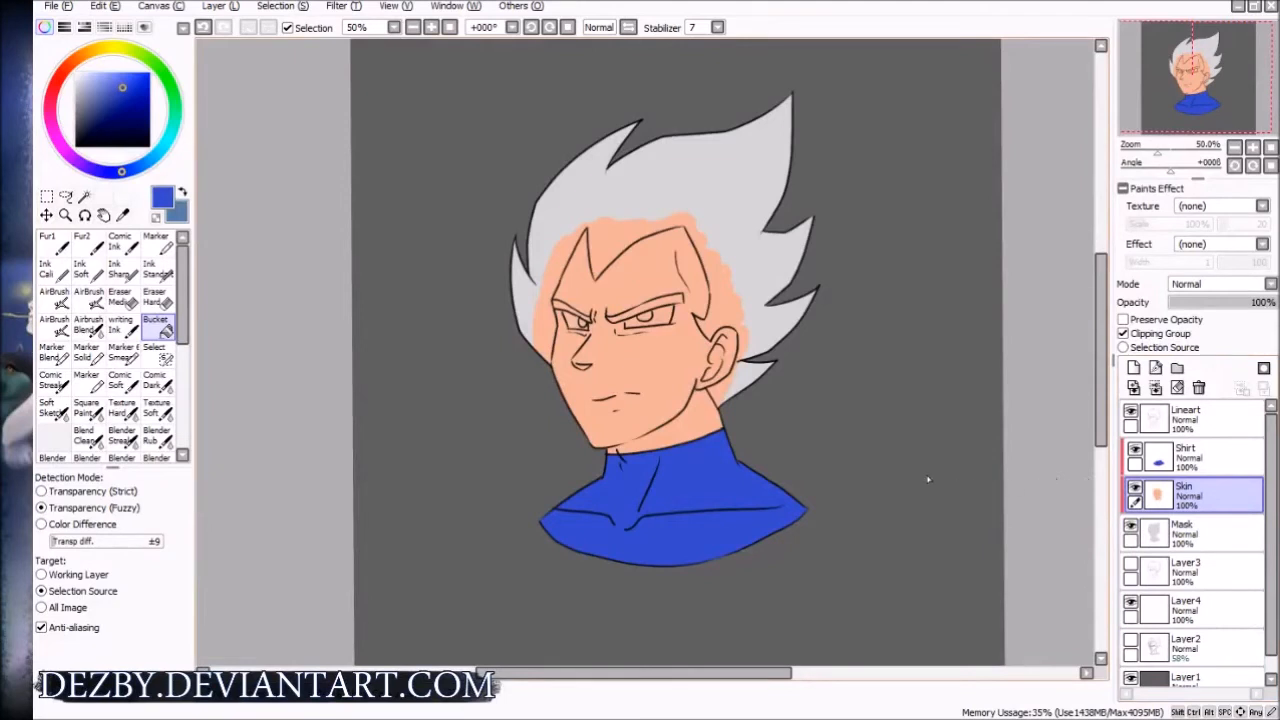
{"action": "left_click", "coordinate": [1135, 487]}
{"action": "left_click", "coordinate": [1135, 487]}
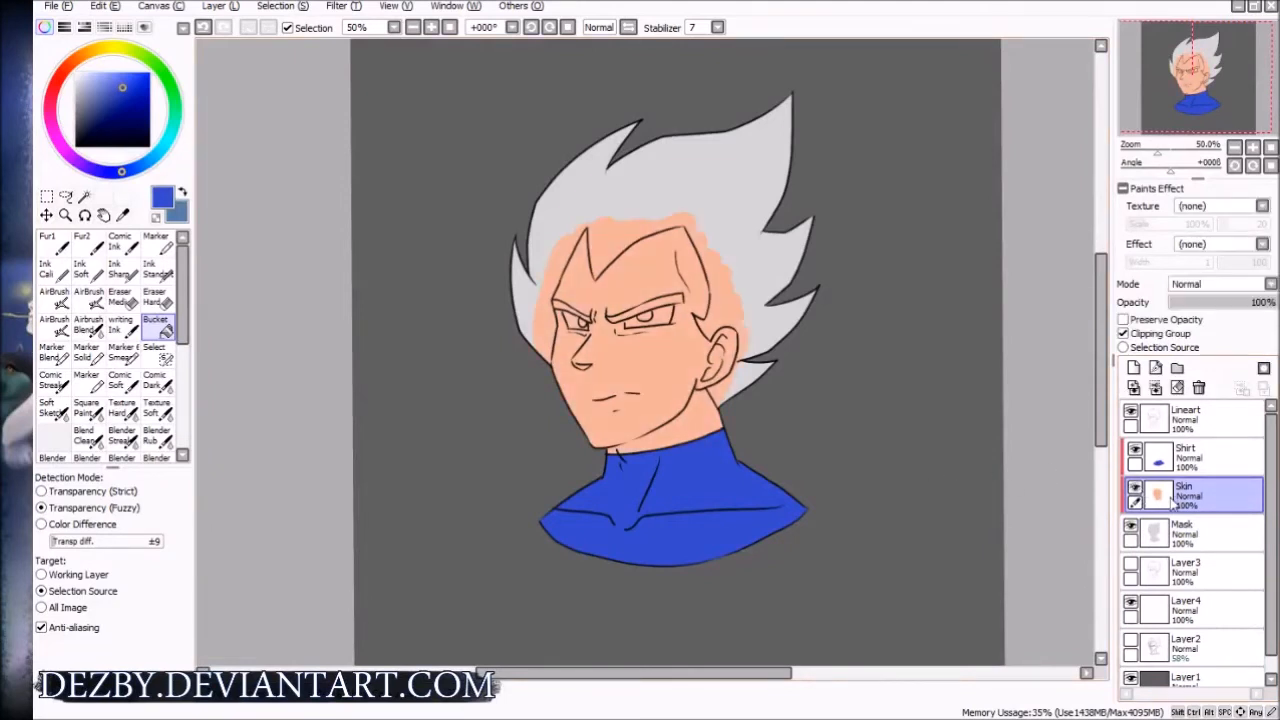
{"action": "left_click", "coordinate": [1190, 462]}
{"action": "left_click", "coordinate": [1200, 500]}
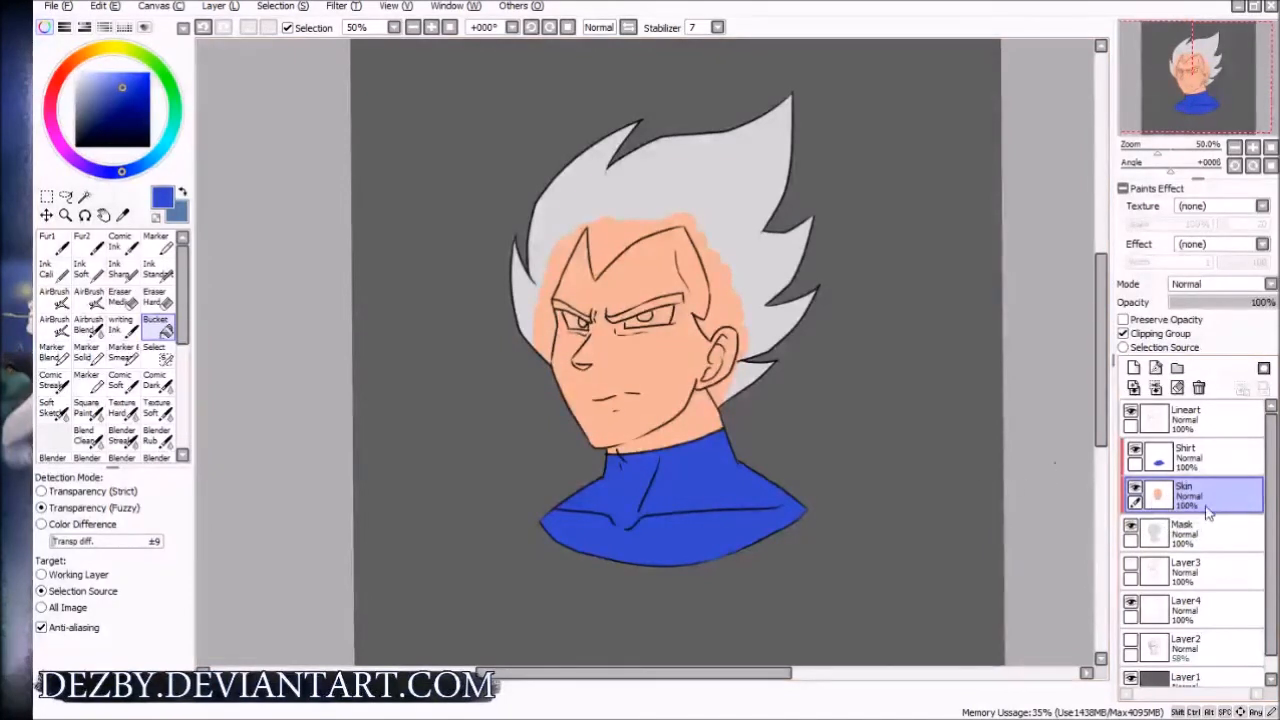
Add a new layer directly above the Shirt layer and turn on Clipping Group for it
{"action": "left_click", "coordinate": [1191, 466]}
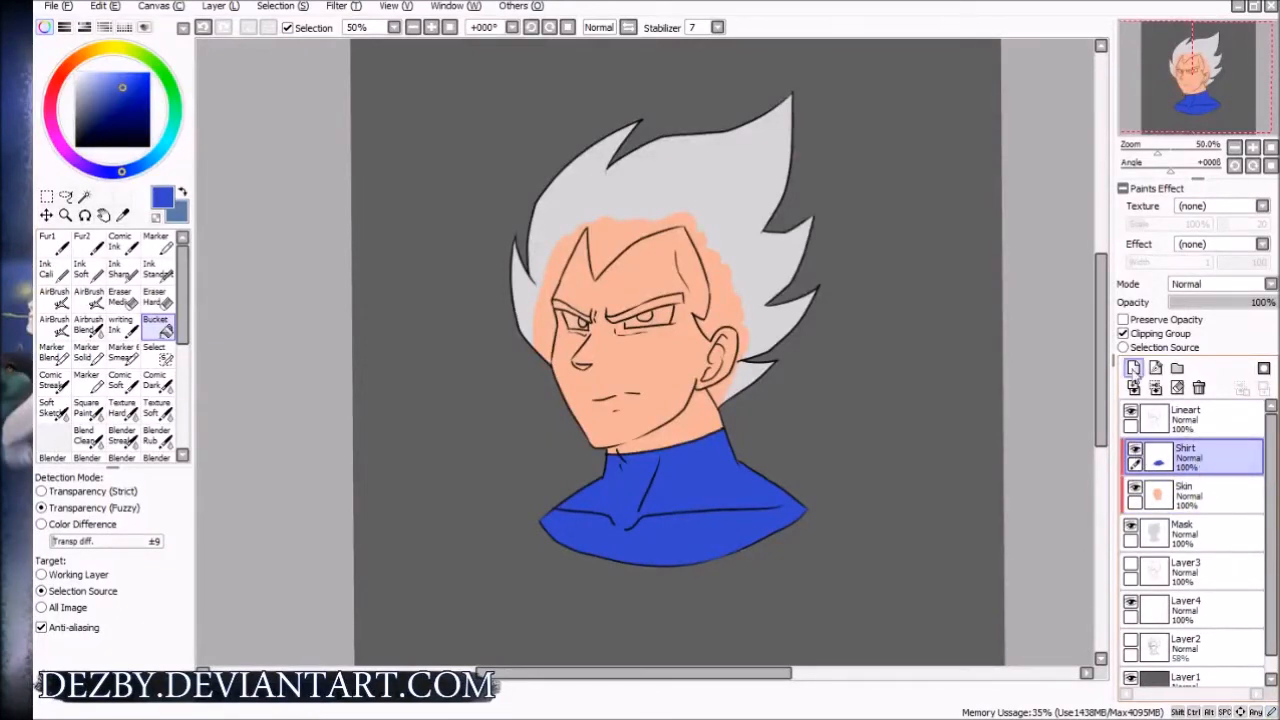
{"action": "left_click", "coordinate": [1154, 368]}
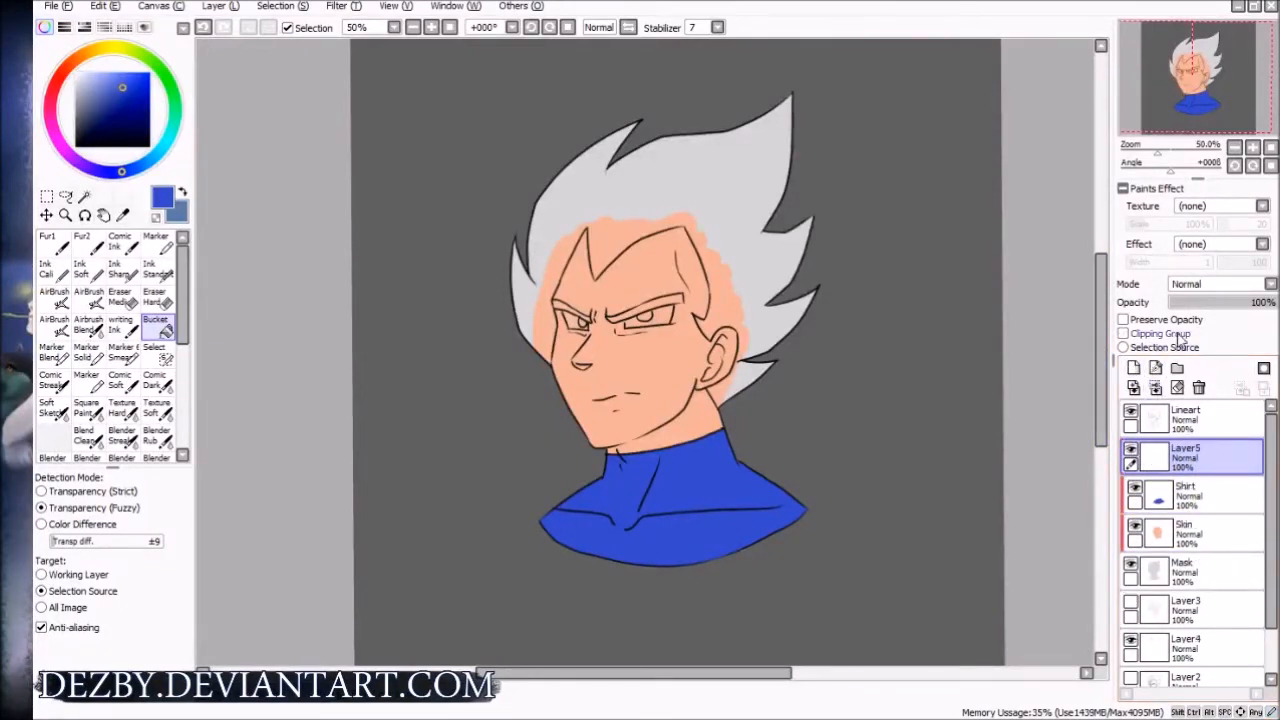
{"action": "left_click", "coordinate": [1152, 336]}
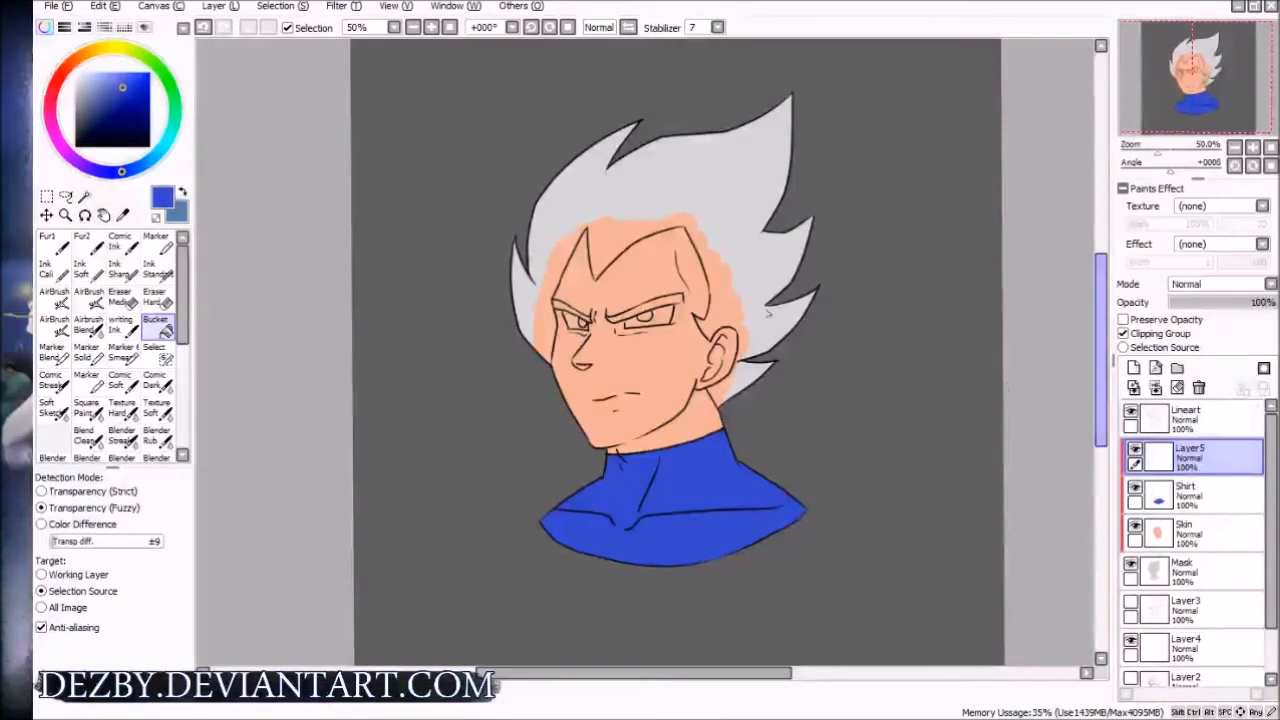
Select the hair area from the Lineart layer, fill it with dark reddish brown on Layer5, and clear the selection
{"action": "left_click_drag", "start_coordinate": [60, 84], "coordinate": [128, 101]}
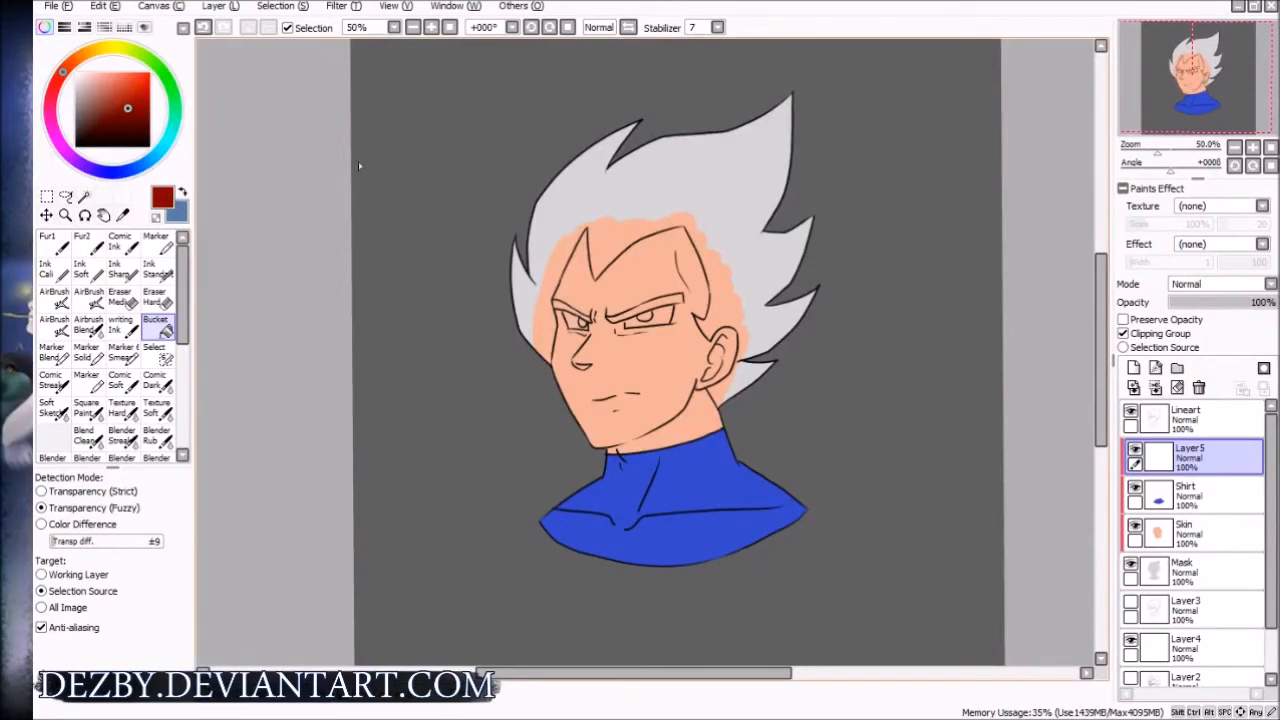
{"action": "left_click", "coordinate": [109, 107]}
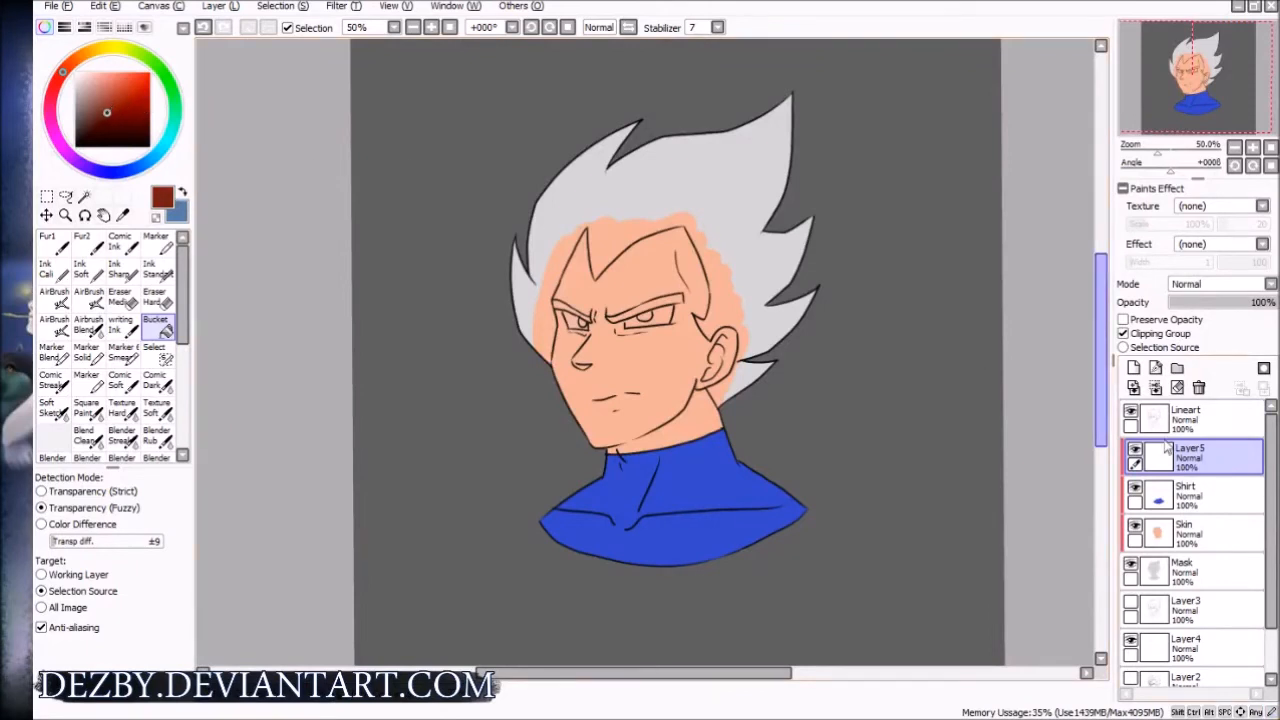
{"action": "key", "text": "w"}
{"action": "left_click", "coordinate": [1203, 420]}
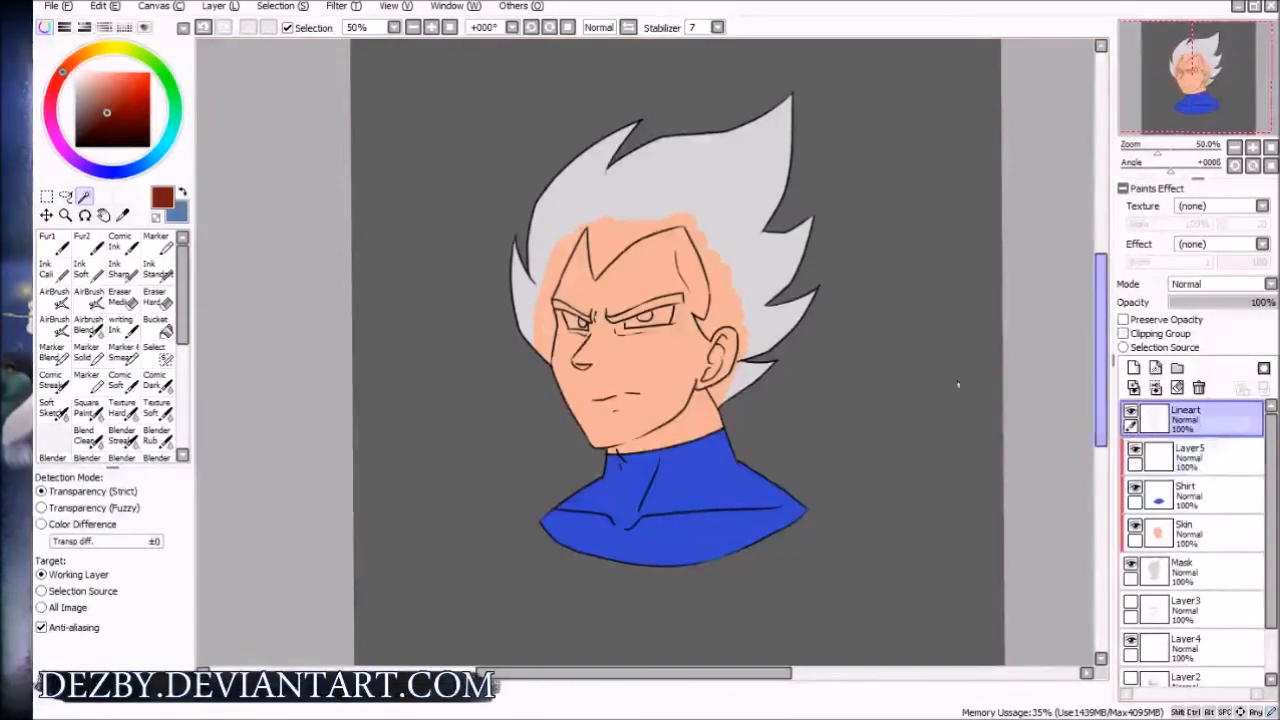
{"action": "left_click", "coordinate": [677, 193]}
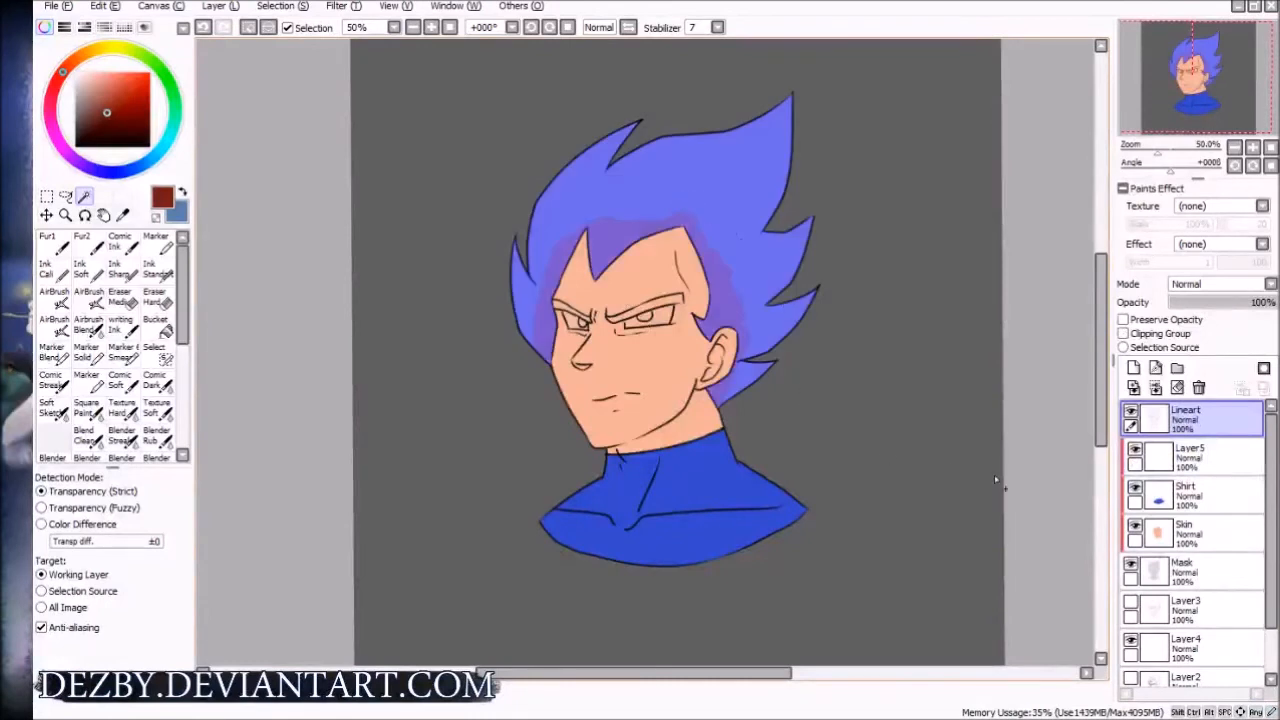
{"action": "left_click", "coordinate": [1188, 464]}
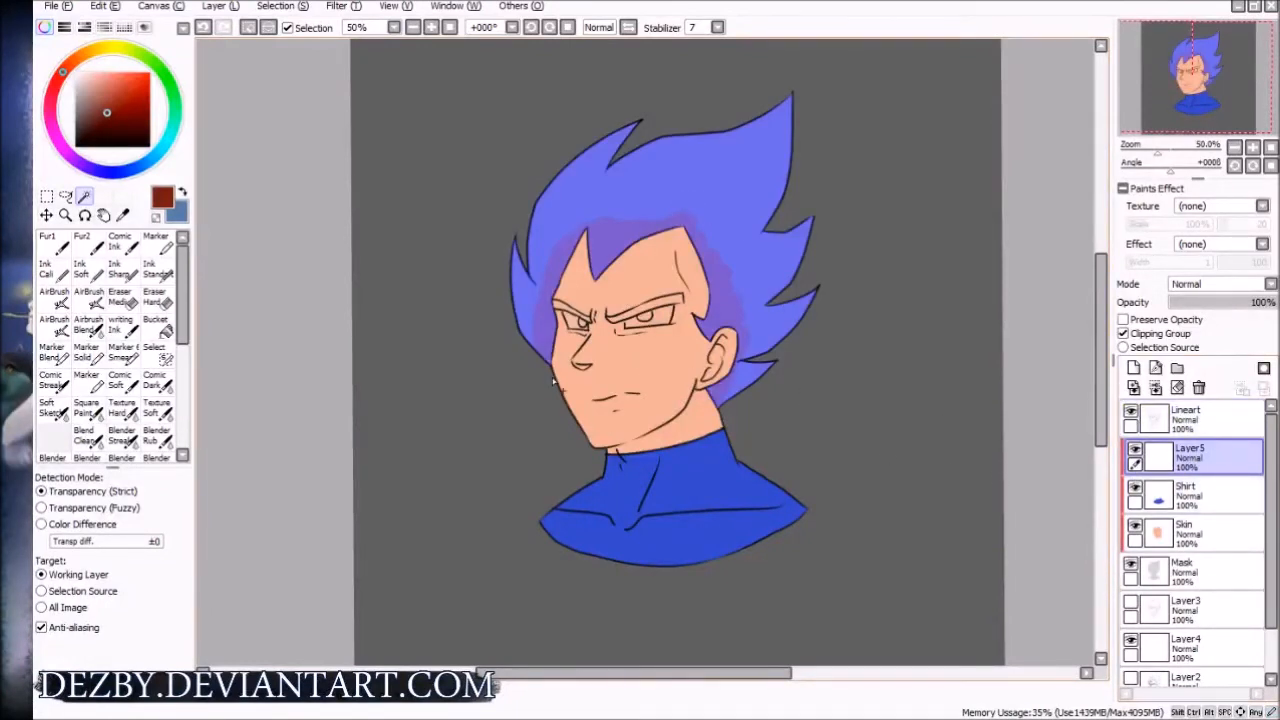
{"action": "key", "text": "g"}
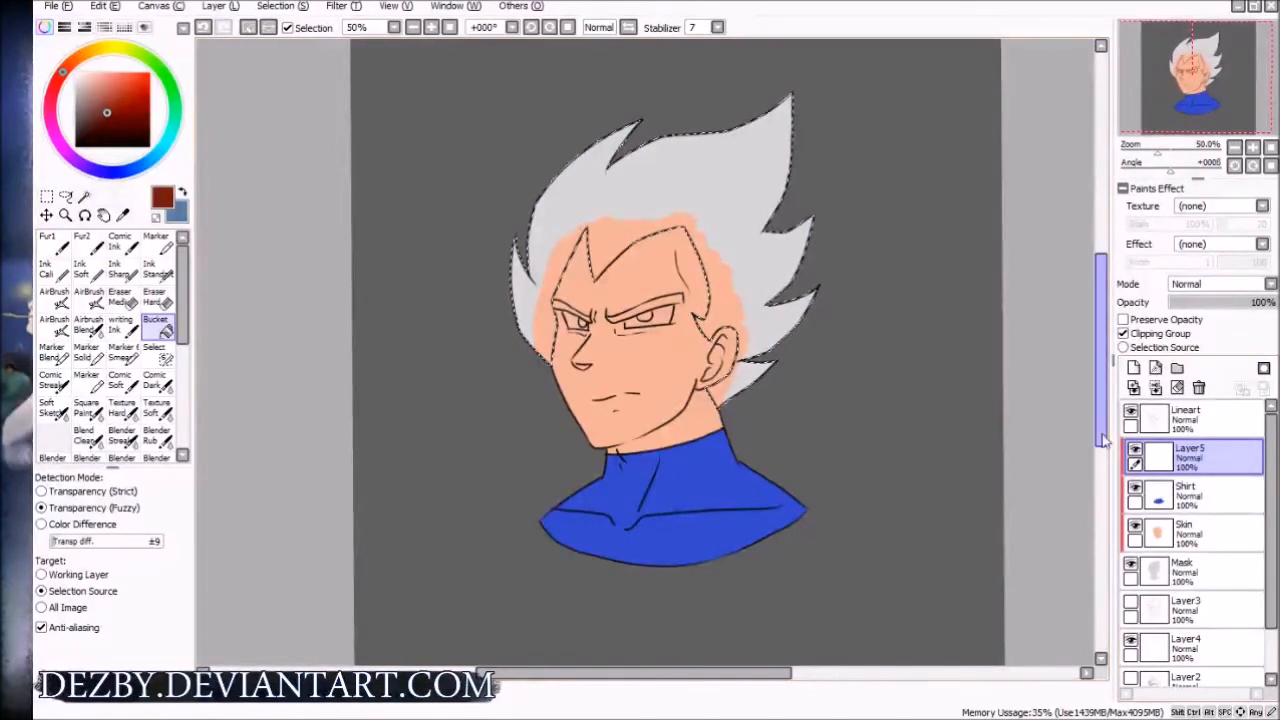
{"action": "left_click", "coordinate": [630, 197]}
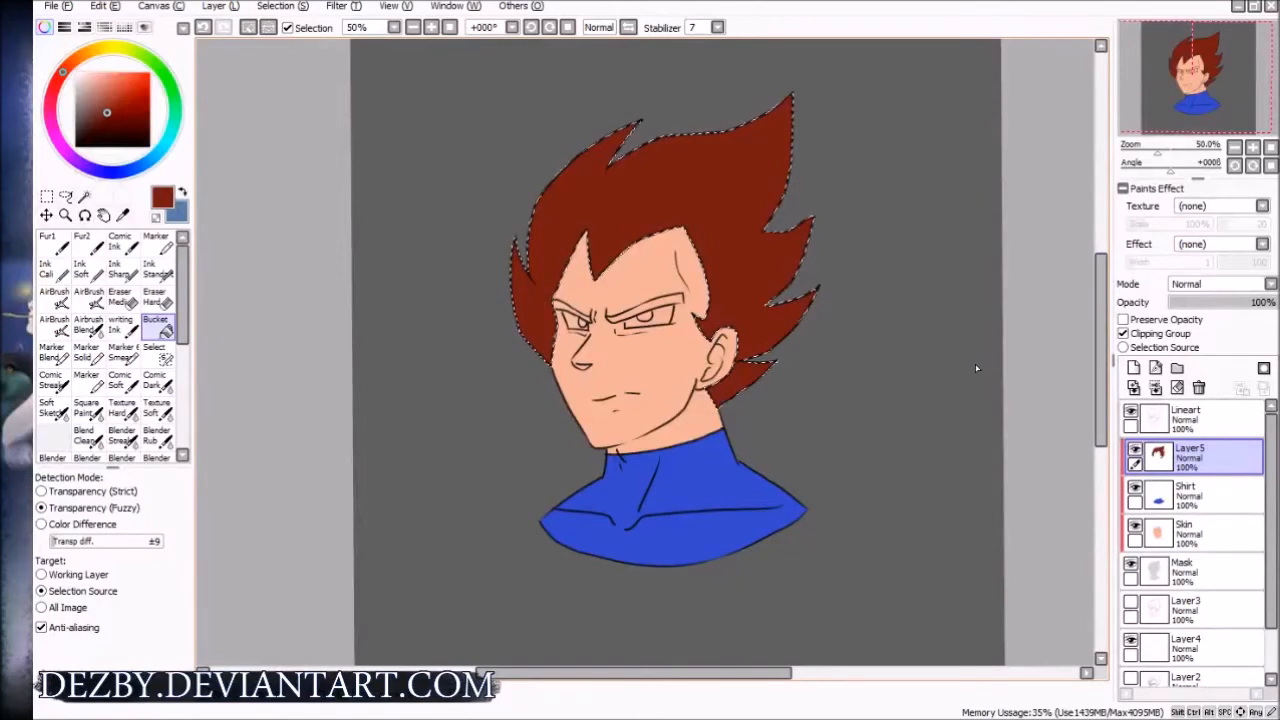
{"action": "key", "text": "ctrl+d"}
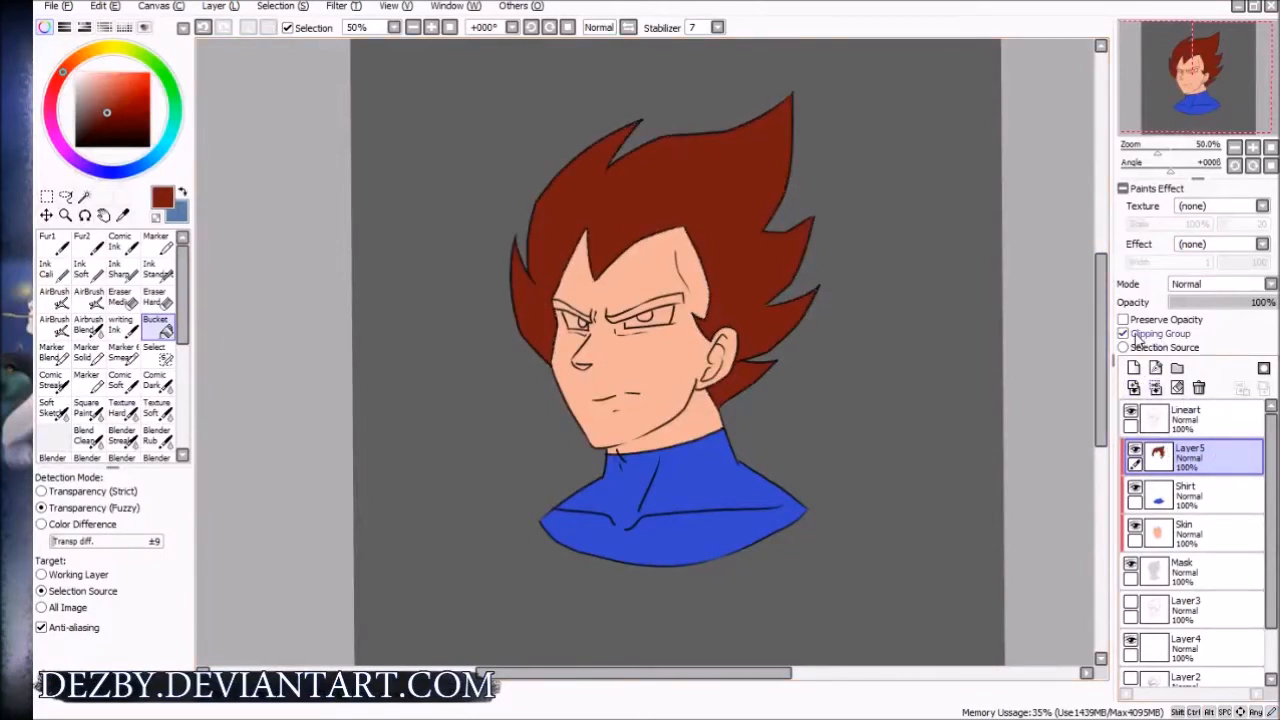
Rename the clipped layer with the hair fill to Hair
{"action": "double_click", "coordinate": [1200, 458]}
{"action": "type", "text": "Ha"}
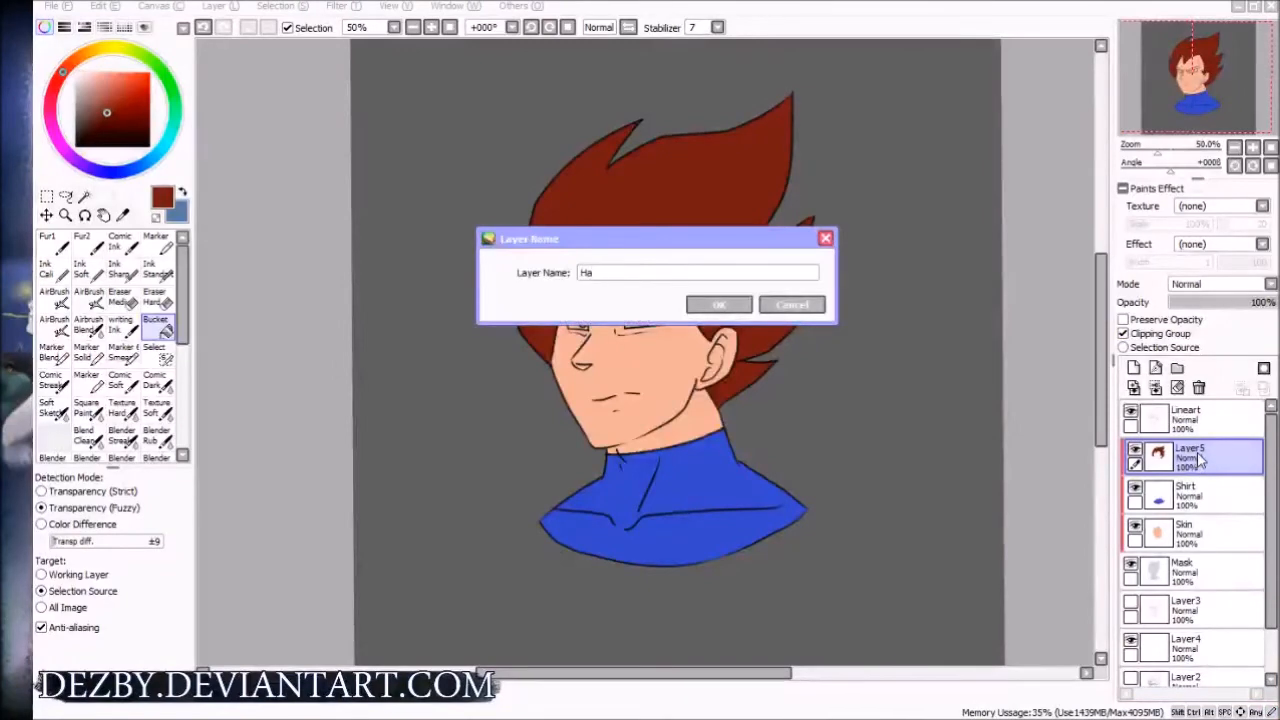
{"action": "type", "text": "ir"}
{"action": "key", "text": "Return"}
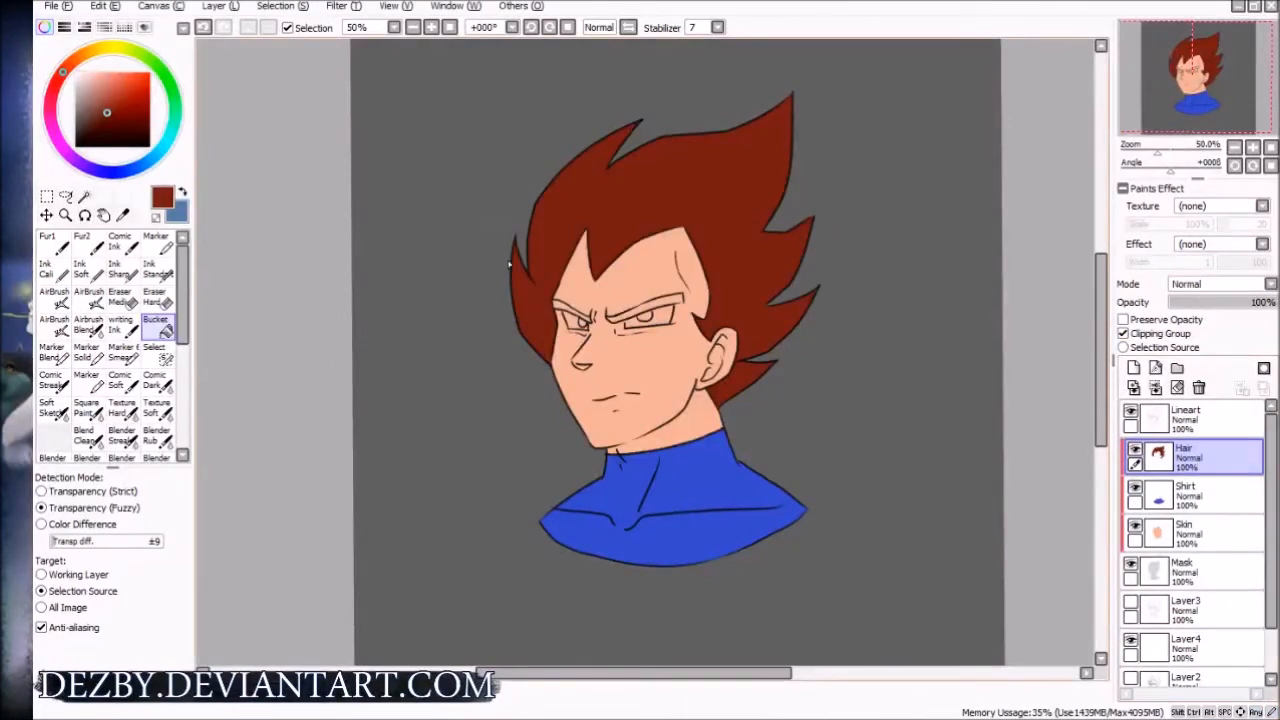
{"action": "scroll", "coordinate": [614, 308], "scroll_direction": "up", "scroll_amount": 5}
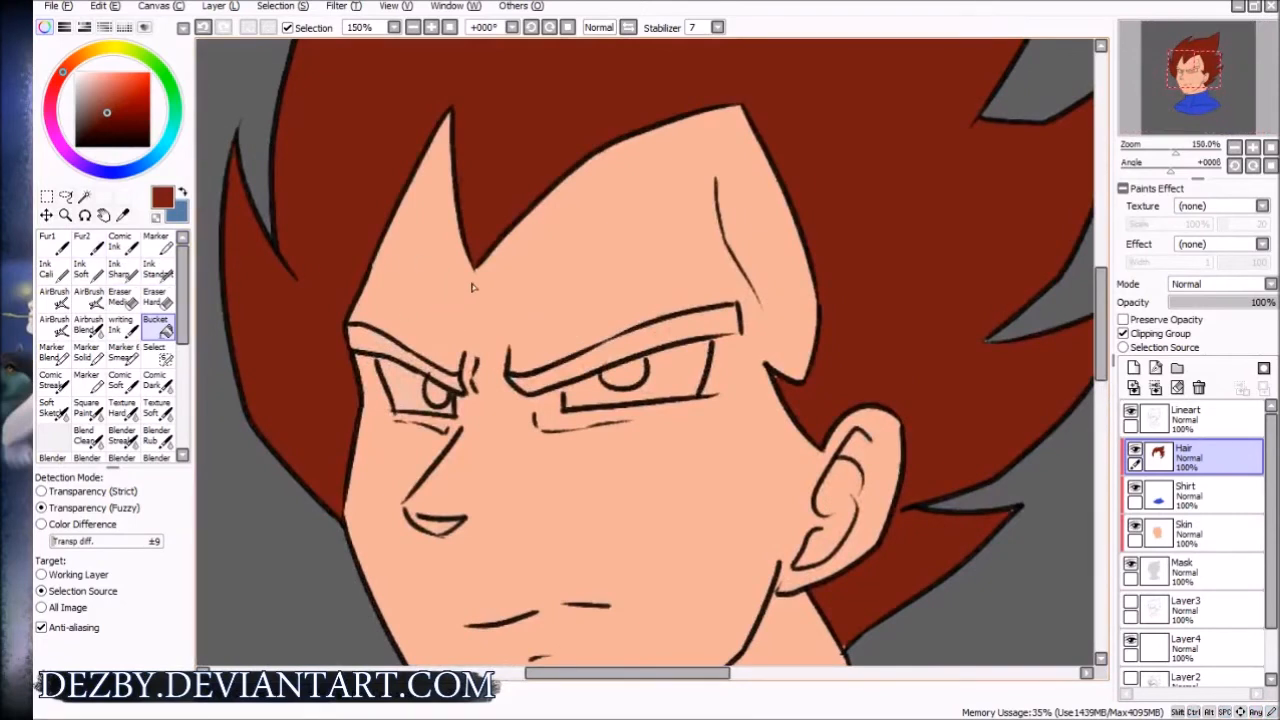
{"action": "left_click", "coordinate": [600, 358]}
{"action": "key", "text": "ctrl+z"}
{"action": "left_click", "coordinate": [582, 294], "text": "alt"}
{"action": "left_click", "coordinate": [1163, 530]}
{"action": "left_click", "coordinate": [545, 378]}
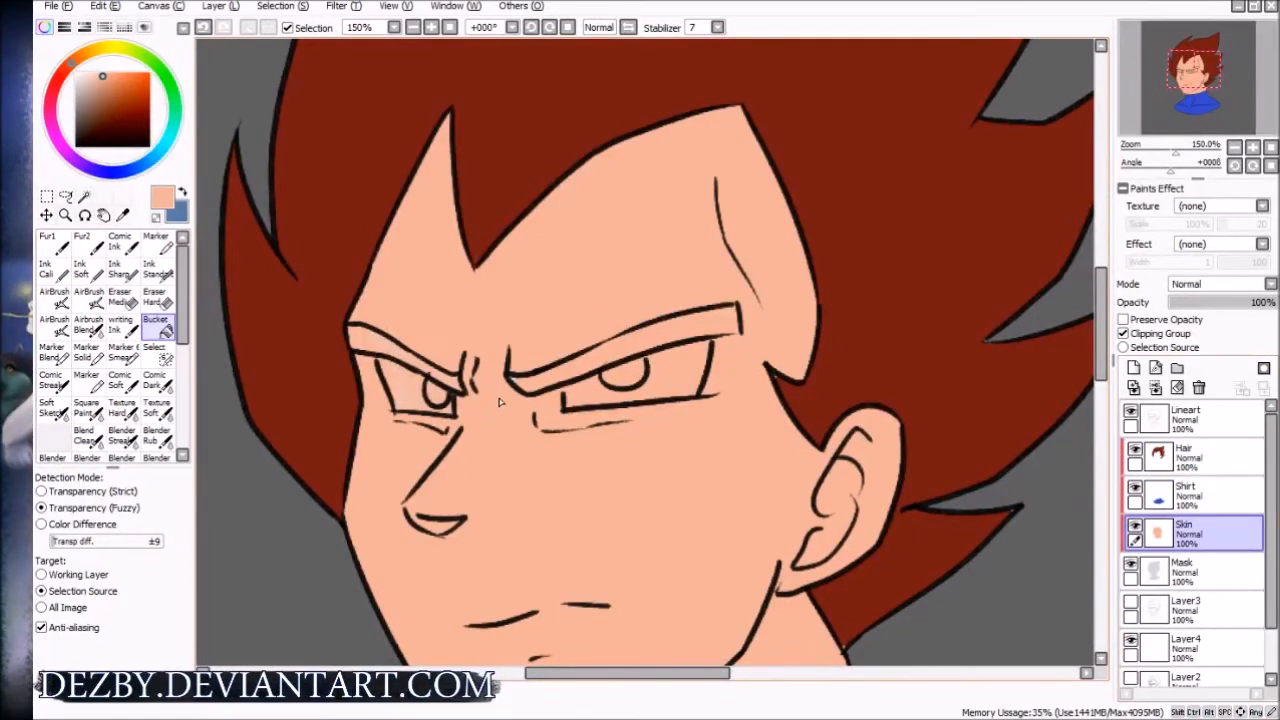
Paint both eyebrows in the hair's dark red on the Hair layer with the Ink Sharp brush at size 9
{"action": "key", "text": "v"}
{"action": "key", "text": "n"}
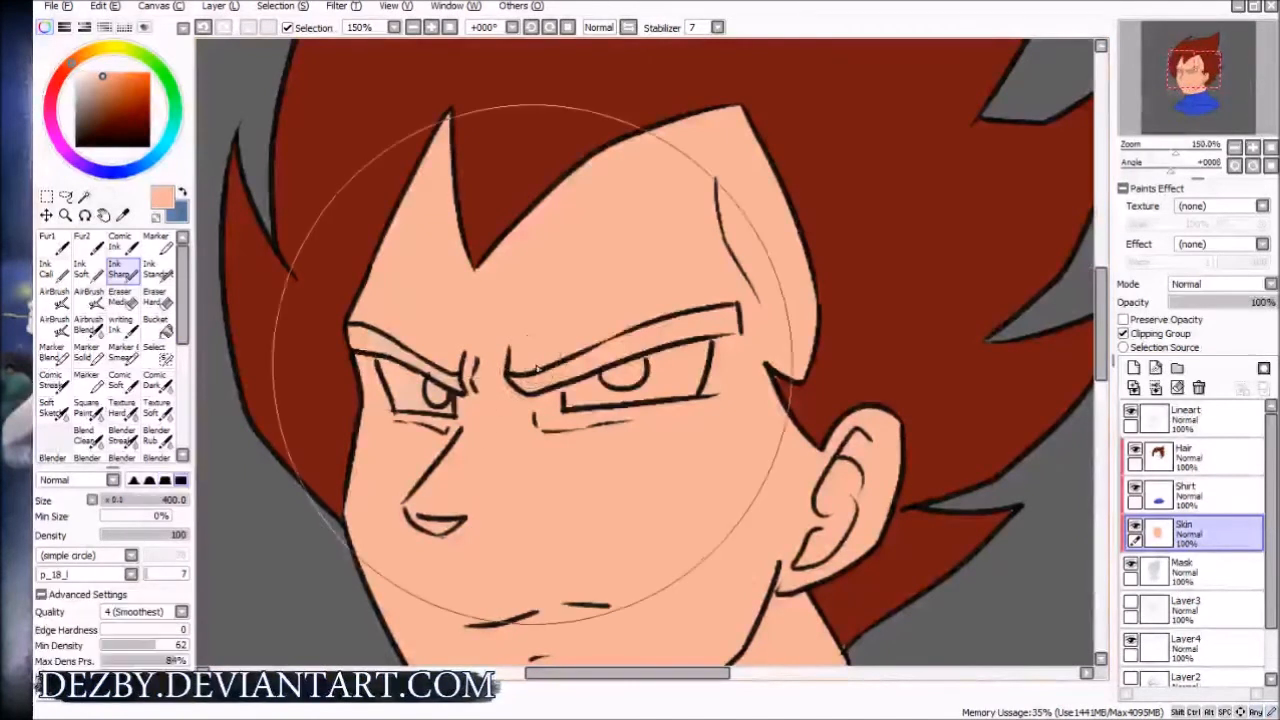
{"action": "left_click", "coordinate": [831, 263], "text": "alt"}
{"action": "left_click", "coordinate": [1135, 462]}
{"action": "key", "text": "bracketleft"}
{"action": "key", "text": "bracketleft"}
{"action": "key", "text": "bracketleft"}
{"action": "key", "text": "bracketleft"}
{"action": "key", "text": "bracketleft"}
{"action": "key", "text": "bracketleft"}
{"action": "key", "text": "bracketleft"}
{"action": "key", "text": "bracketleft"}
{"action": "key", "text": "bracketleft"}
{"action": "key", "text": "bracketleft"}
{"action": "key", "text": "bracketleft"}
{"action": "key", "text": "bracketleft"}
{"action": "key", "text": "bracketleft"}
{"action": "key", "text": "bracketleft"}
{"action": "key", "text": "bracketleft"}
{"action": "key", "text": "bracketleft"}
{"action": "key", "text": "bracketleft"}
{"action": "key", "text": "bracketleft"}
{"action": "mouse_move", "coordinate": [536, 387]}
{"action": "left_mouse_down"}
{"action": "mouse_move", "coordinate": [522, 380]}
{"action": "mouse_move", "coordinate": [545, 389]}
{"action": "mouse_move", "coordinate": [524, 392]}
{"action": "mouse_move", "coordinate": [716, 313]}
{"action": "left_mouse_up"}
{"action": "key", "text": "bracketleft"}
{"action": "key", "text": "bracketleft"}
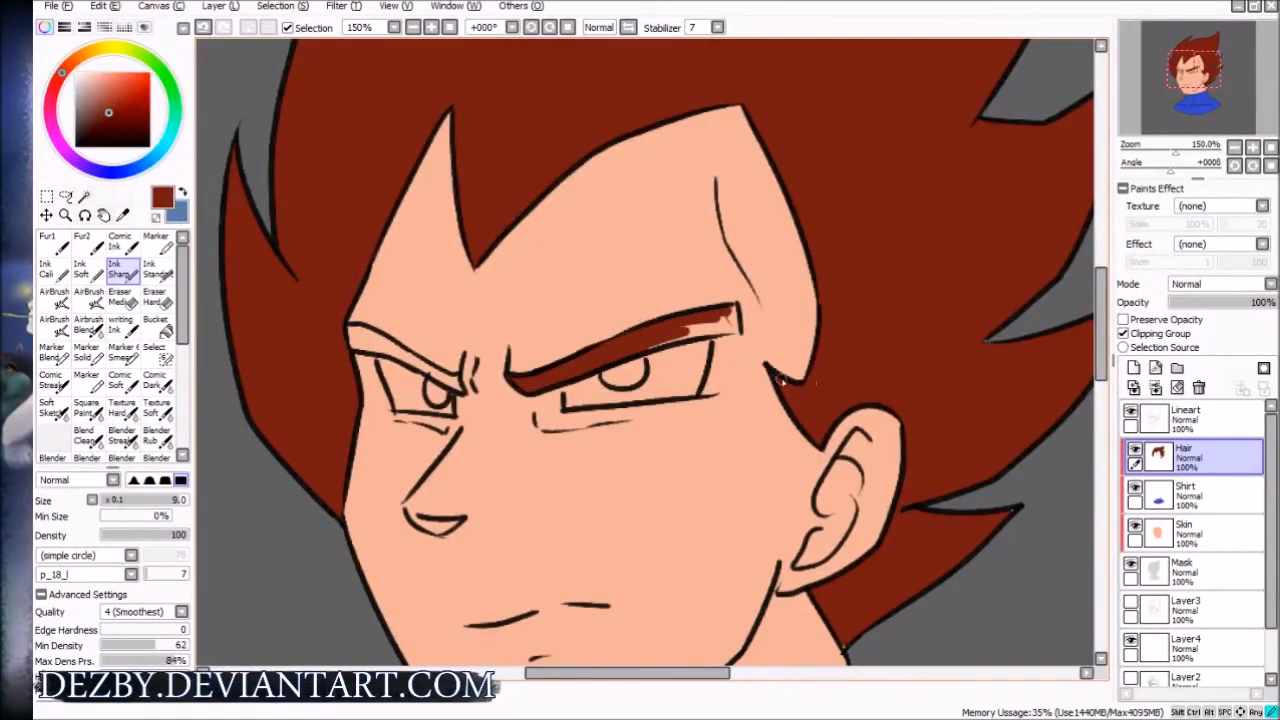
{"action": "mouse_move", "coordinate": [733, 312]}
{"action": "left_mouse_down"}
{"action": "mouse_move", "coordinate": [693, 341]}
{"action": "mouse_move", "coordinate": [720, 321]}
{"action": "left_mouse_up"}
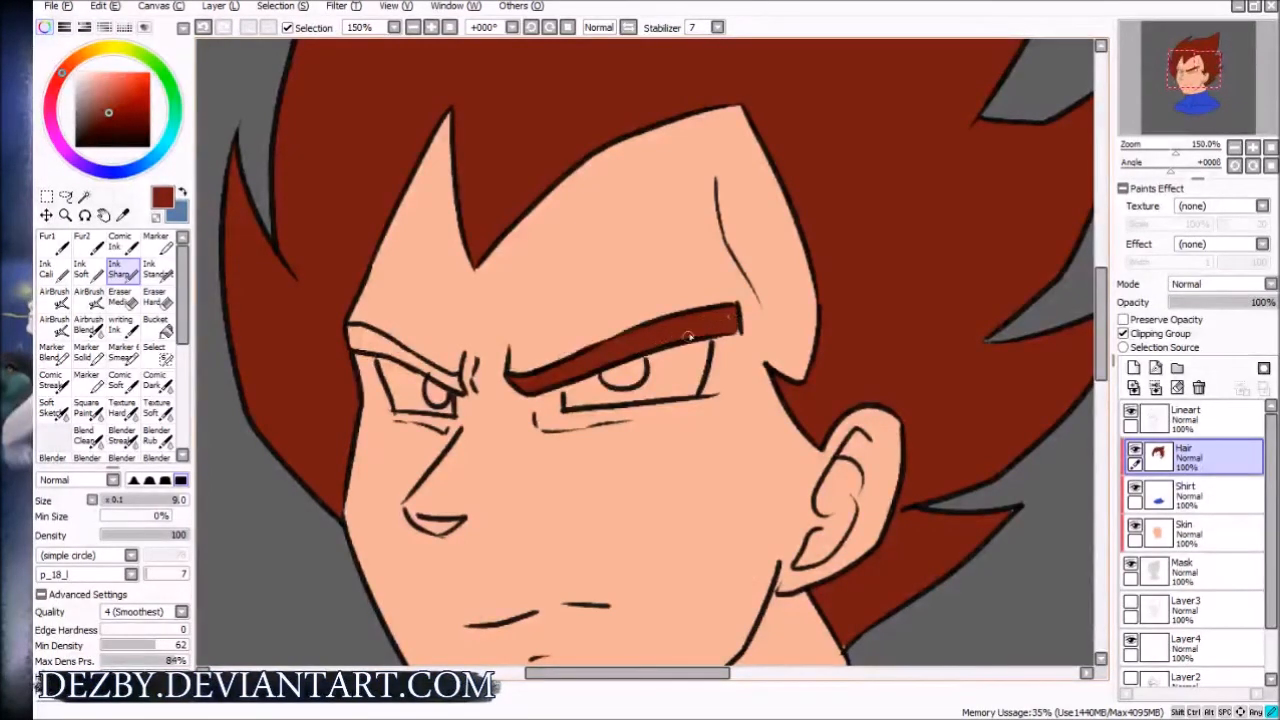
{"action": "key", "text": "h"}
{"action": "mouse_move", "coordinate": [814, 378]}
{"action": "left_mouse_down"}
{"action": "mouse_move", "coordinate": [609, 386]}
{"action": "mouse_move", "coordinate": [666, 397]}
{"action": "mouse_move", "coordinate": [711, 376]}
{"action": "mouse_move", "coordinate": [665, 401]}
{"action": "mouse_move", "coordinate": [773, 347]}
{"action": "mouse_move", "coordinate": [741, 356]}
{"action": "left_mouse_up"}
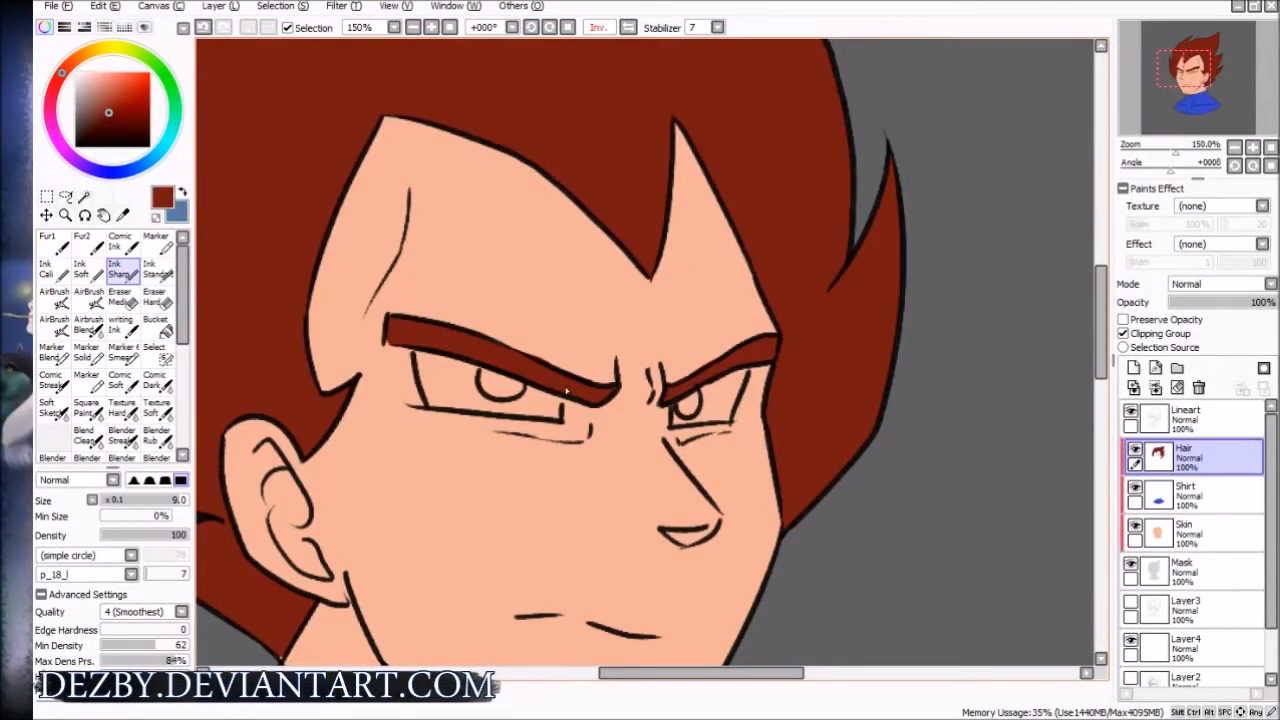
Clean up the paint spilling past the eyebrow outlines on the Hair layer with the hard eraser at size 12
{"action": "key", "text": "e"}
{"action": "key", "text": "["}
{"action": "key", "text": "["}
{"action": "key", "text": "["}
{"action": "key", "text": "["}
{"action": "key", "text": "["}
{"action": "key", "text": "["}
{"action": "key", "text": "["}
{"action": "key", "text": "["}
{"action": "mouse_move", "coordinate": [548, 357]}
{"action": "left_mouse_down"}
{"action": "mouse_move", "coordinate": [520, 343]}
{"action": "mouse_move", "coordinate": [557, 365]}
{"action": "left_mouse_up"}
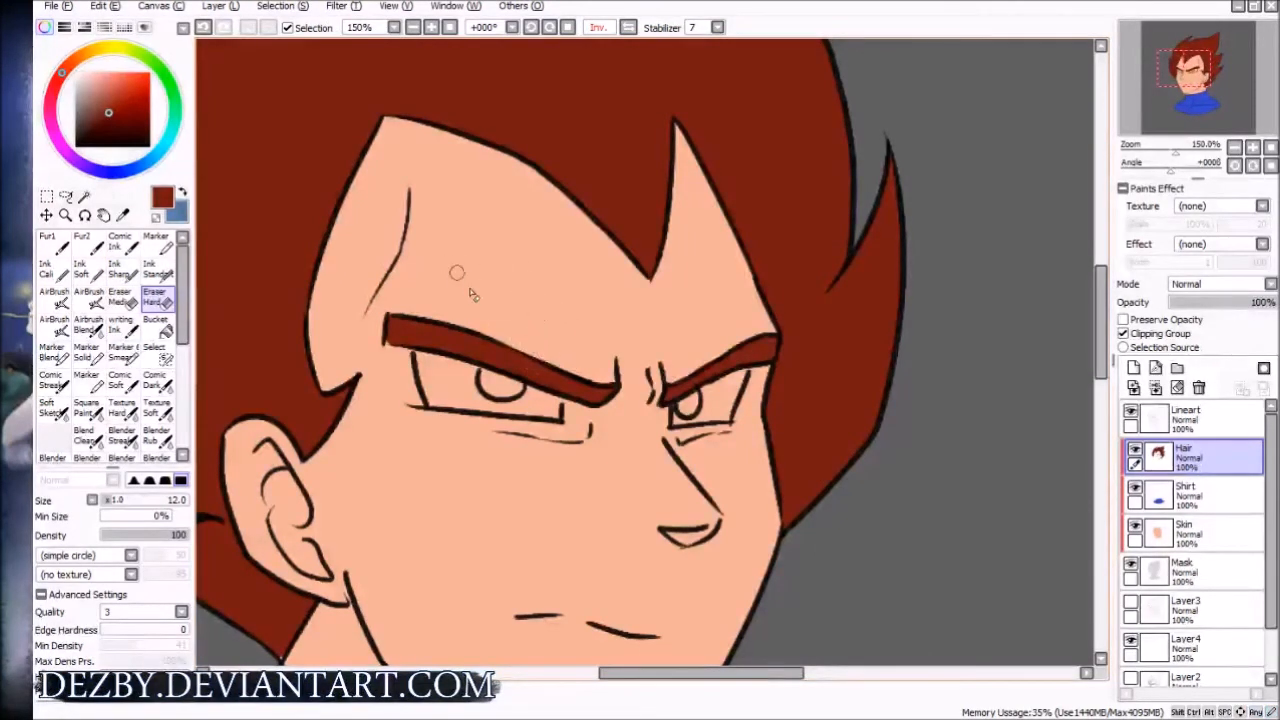
{"action": "scroll", "coordinate": [470, 293], "scroll_direction": "down", "scroll_amount": 2}
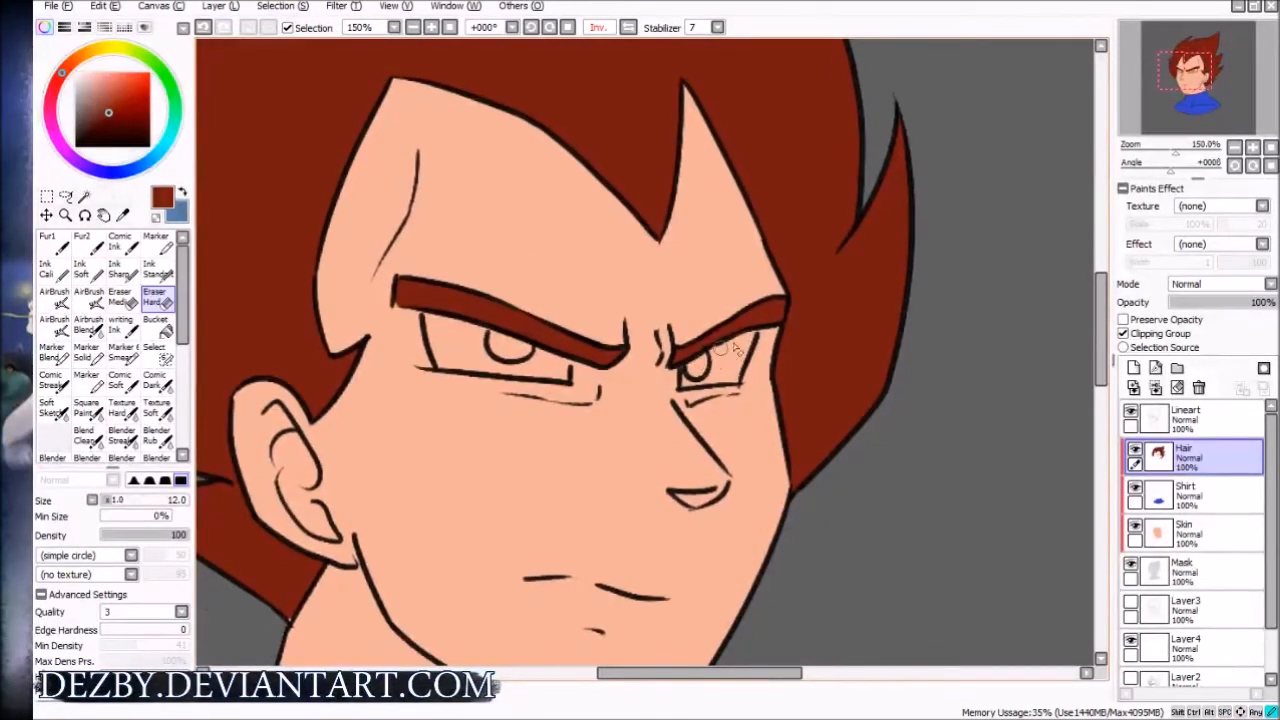
{"action": "left_click_drag", "start_coordinate": [530, 389], "coordinate": [553, 417]}
{"action": "key", "text": "h"}
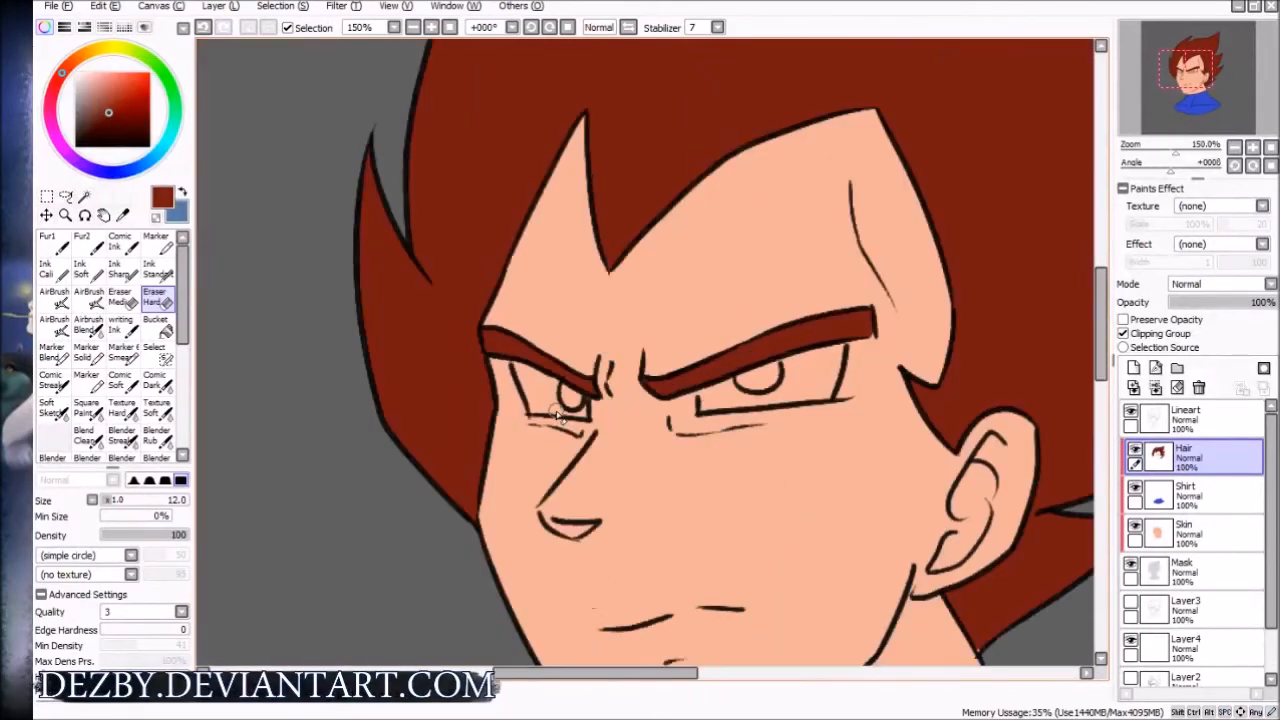
{"action": "scroll", "coordinate": [557, 415], "scroll_direction": "down", "scroll_amount": 4}
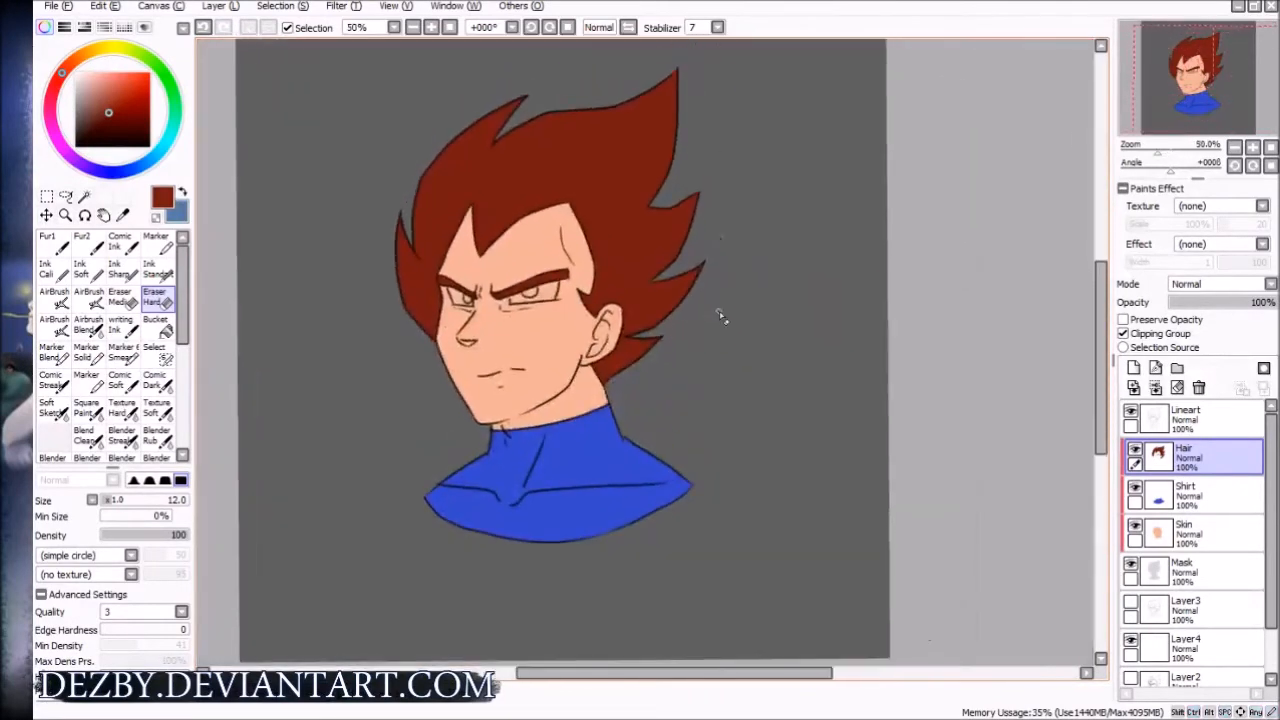
Save the canvas as Vegeta Tutorial in .sai format in the Art / Dec 2016 folder
{"action": "key", "text": "ctrl+s"}
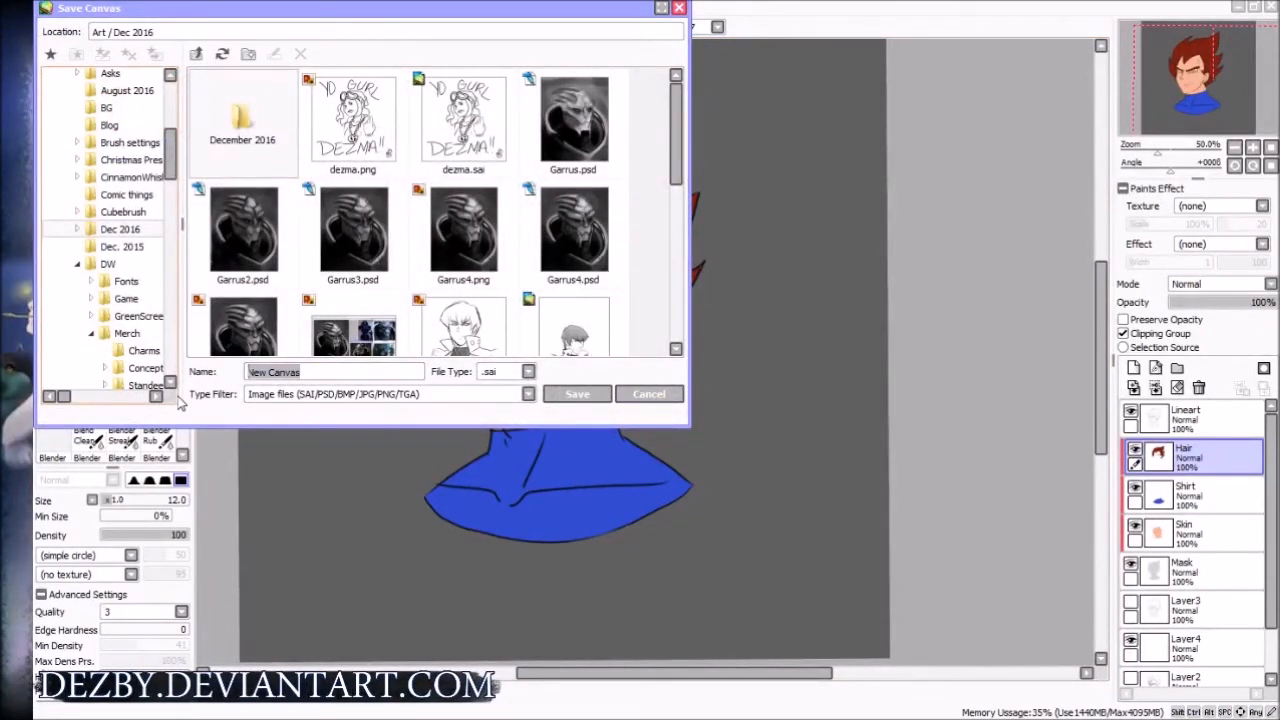
{"action": "type", "text": "Vegeta Tutorial"}
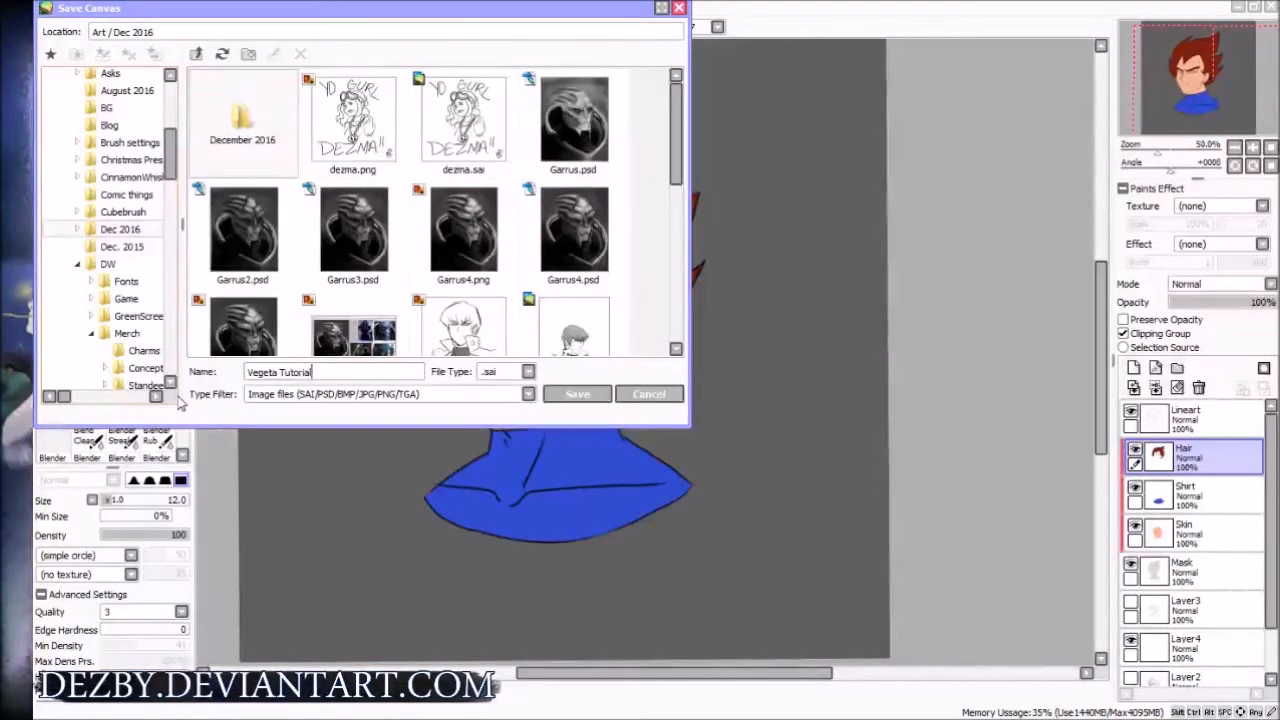
{"action": "left_click", "coordinate": [594, 394]}
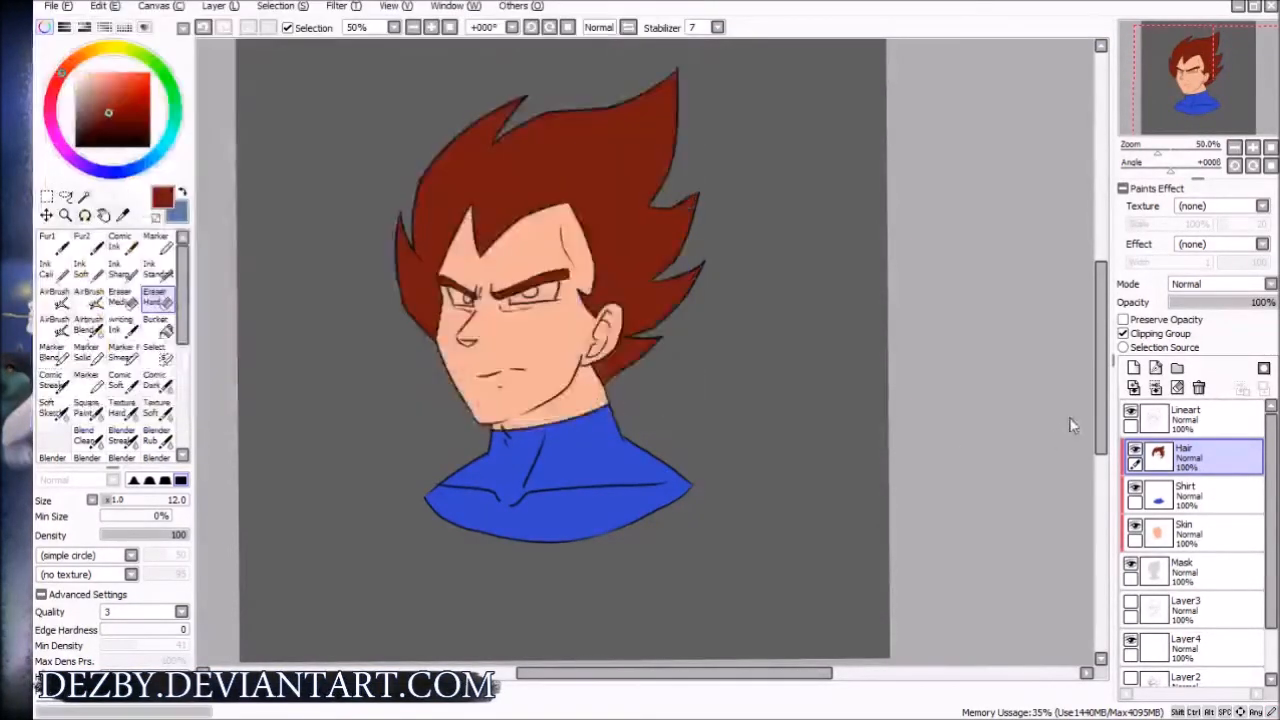
{"action": "left_click_drag", "start_coordinate": [663, 371], "coordinate": [747, 399]}
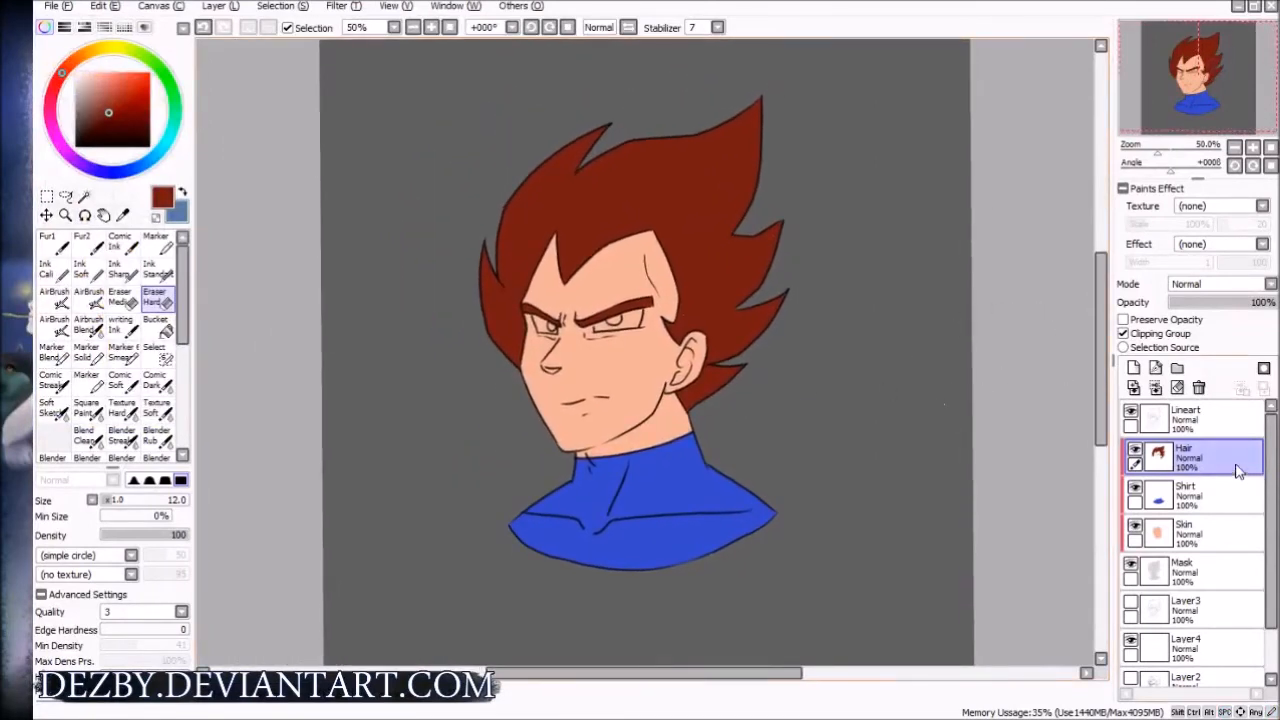
Turn on Preserve Opacity for the Hair layer and keep the layer visible
{"action": "left_click", "coordinate": [1213, 528]}
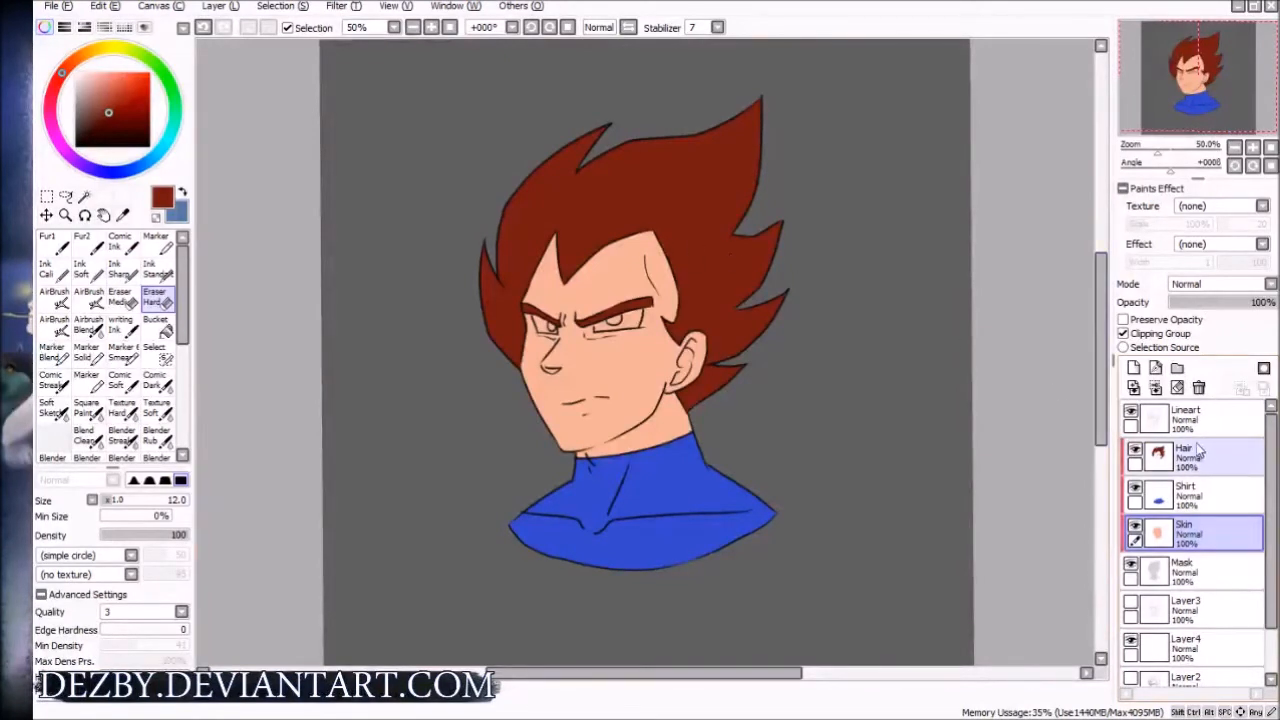
{"action": "left_click", "coordinate": [1231, 468]}
{"action": "left_click", "coordinate": [1135, 453]}
{"action": "left_click", "coordinate": [1135, 453]}
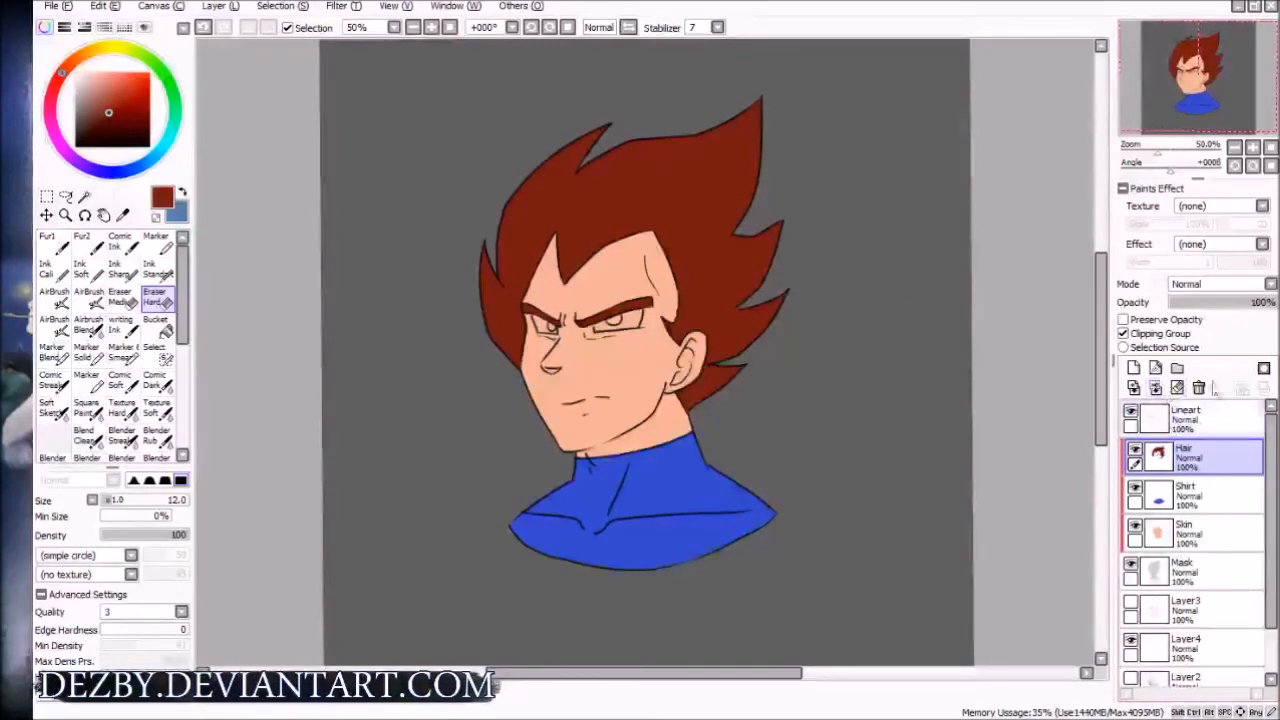
{"action": "left_click", "coordinate": [1164, 323]}
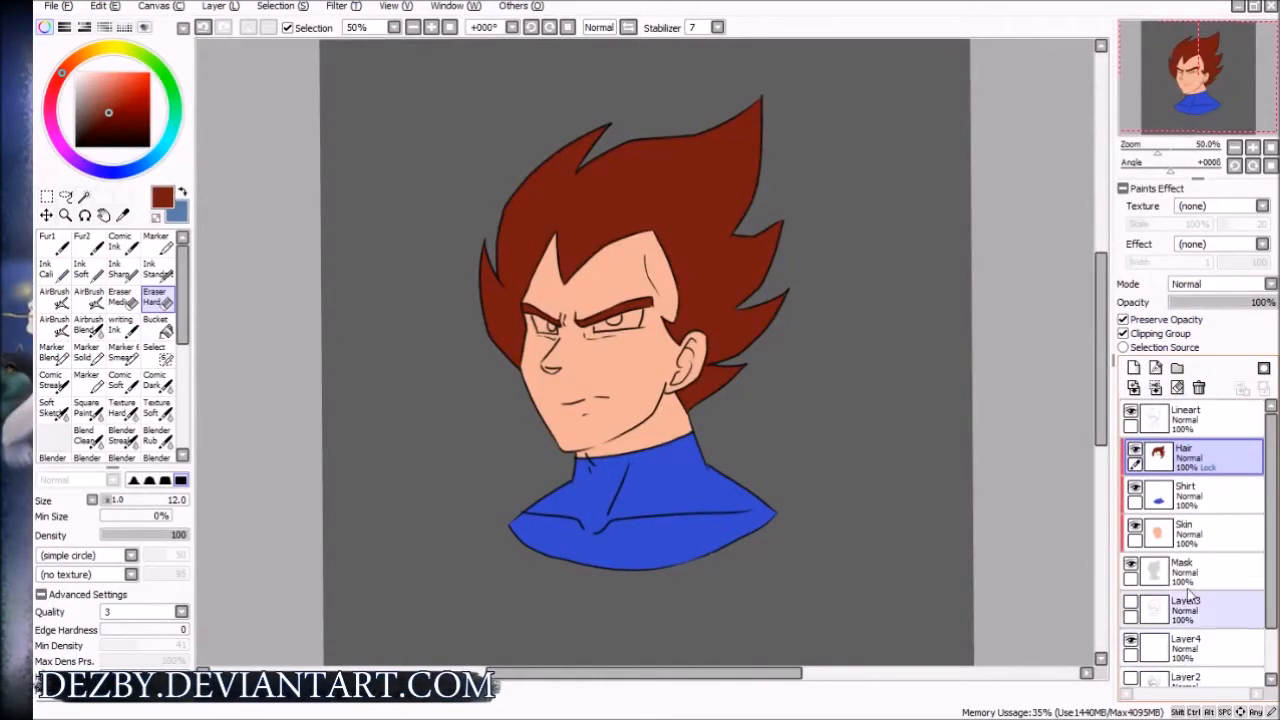
Add a new layer above the Hair layer and choose a dark teal as the drawing colour
{"action": "left_click", "coordinate": [1134, 368]}
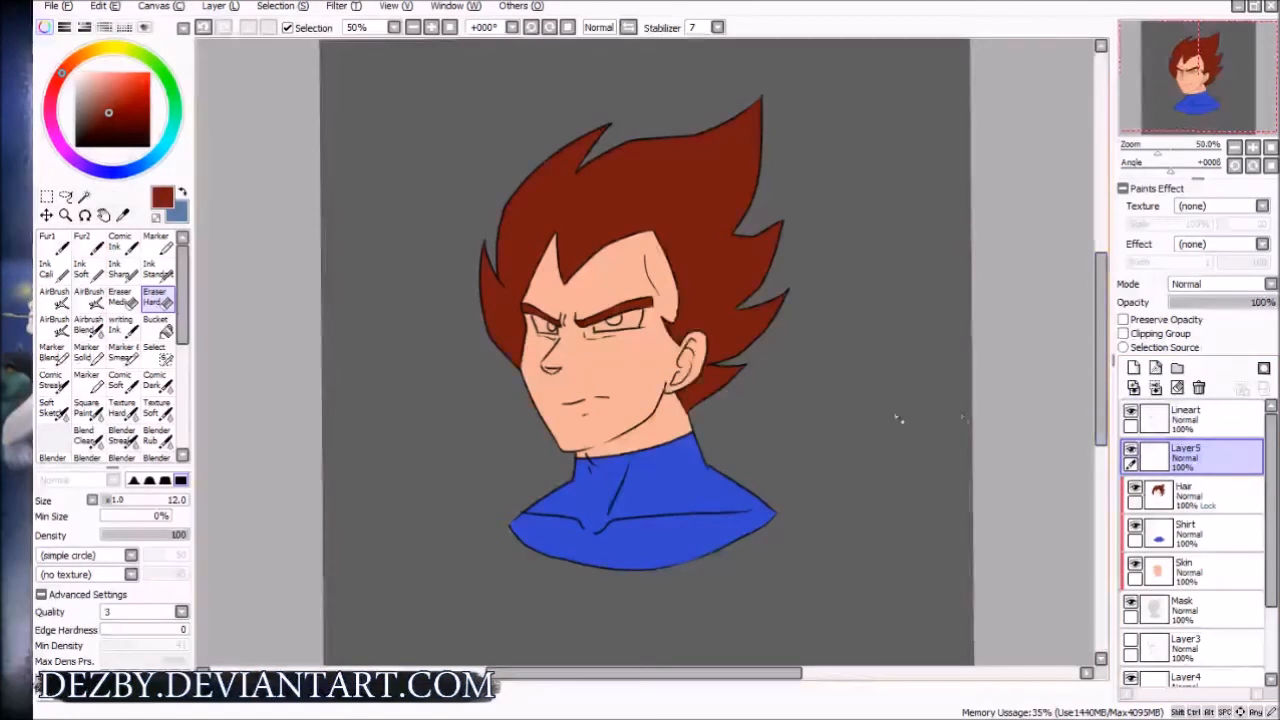
{"action": "left_click", "coordinate": [167, 142]}
{"action": "left_click", "coordinate": [101, 126]}
{"action": "key", "text": "ctrl+z"}
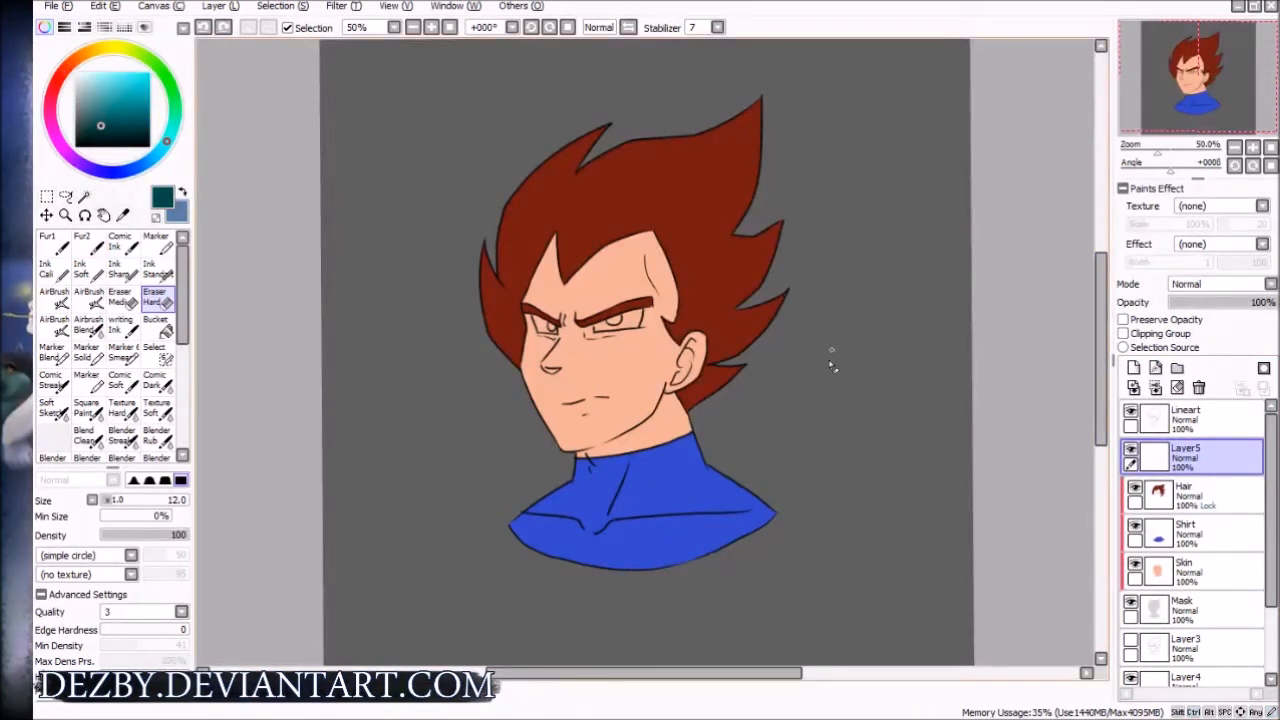
Sketch a padlock and a square in teal beside the head on the new layer, and undo the strokes
{"action": "key", "text": "b"}
{"action": "mouse_move", "coordinate": [809, 368]}
{"action": "left_mouse_down"}
{"action": "mouse_move", "coordinate": [837, 337]}
{"action": "mouse_move", "coordinate": [858, 374]}
{"action": "mouse_move", "coordinate": [795, 361]}
{"action": "mouse_move", "coordinate": [859, 344]}
{"action": "mouse_move", "coordinate": [869, 370]}
{"action": "mouse_move", "coordinate": [773, 373]}
{"action": "mouse_move", "coordinate": [776, 411]}
{"action": "mouse_move", "coordinate": [797, 440]}
{"action": "mouse_move", "coordinate": [869, 440]}
{"action": "left_mouse_up"}
{"action": "key", "text": "ctrl+z"}
{"action": "left_click_drag", "start_coordinate": [873, 366], "coordinate": [869, 440]}
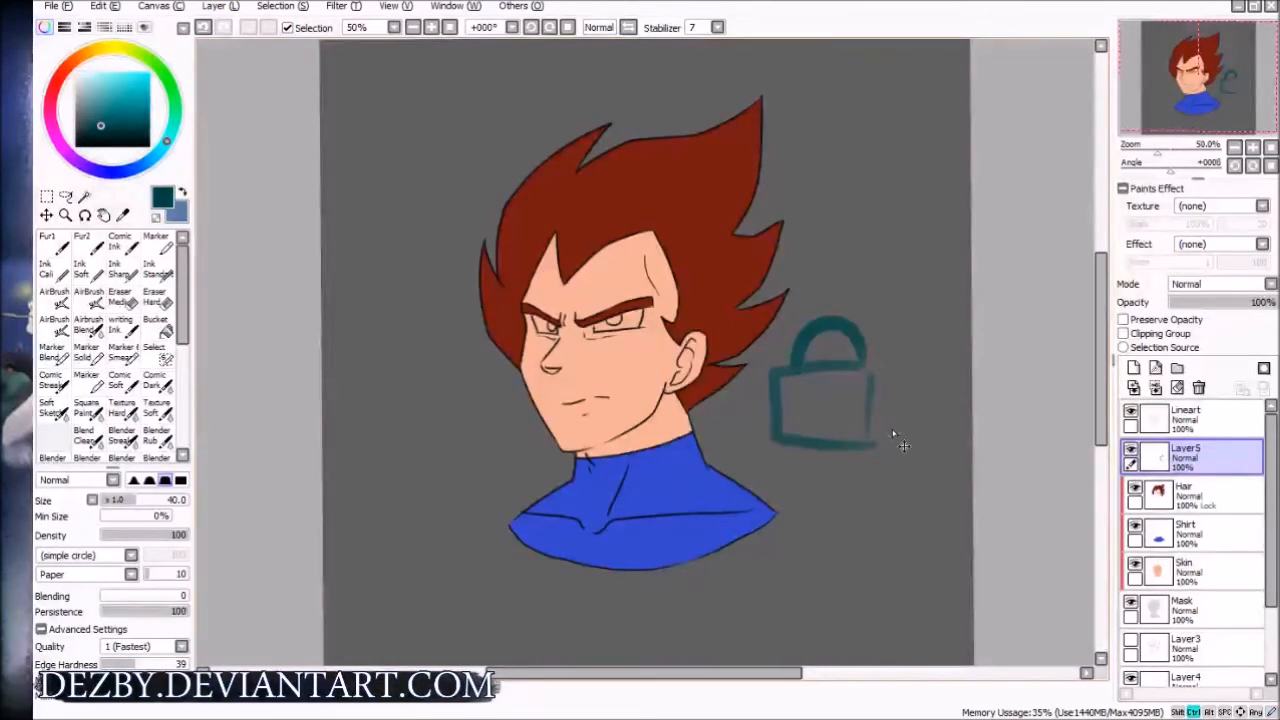
{"action": "key", "text": "ctrl+z"}
{"action": "key", "text": "ctrl+z"}
{"action": "key", "text": "ctrl+z"}
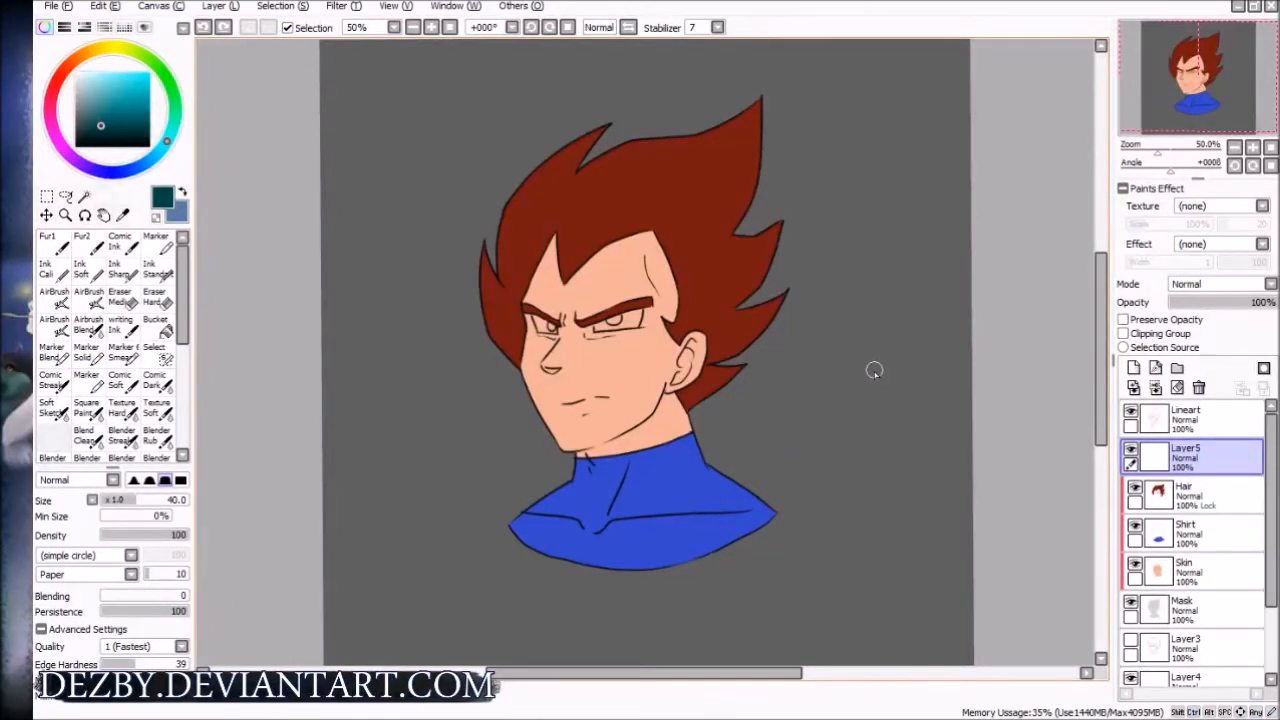
{"action": "mouse_move", "coordinate": [817, 415]}
{"action": "left_mouse_down"}
{"action": "mouse_move", "coordinate": [877, 394]}
{"action": "mouse_move", "coordinate": [866, 356]}
{"action": "mouse_move", "coordinate": [788, 362]}
{"action": "mouse_move", "coordinate": [817, 360]}
{"action": "mouse_move", "coordinate": [824, 429]}
{"action": "mouse_move", "coordinate": [859, 371]}
{"action": "mouse_move", "coordinate": [787, 391]}
{"action": "mouse_move", "coordinate": [859, 390]}
{"action": "left_mouse_up"}
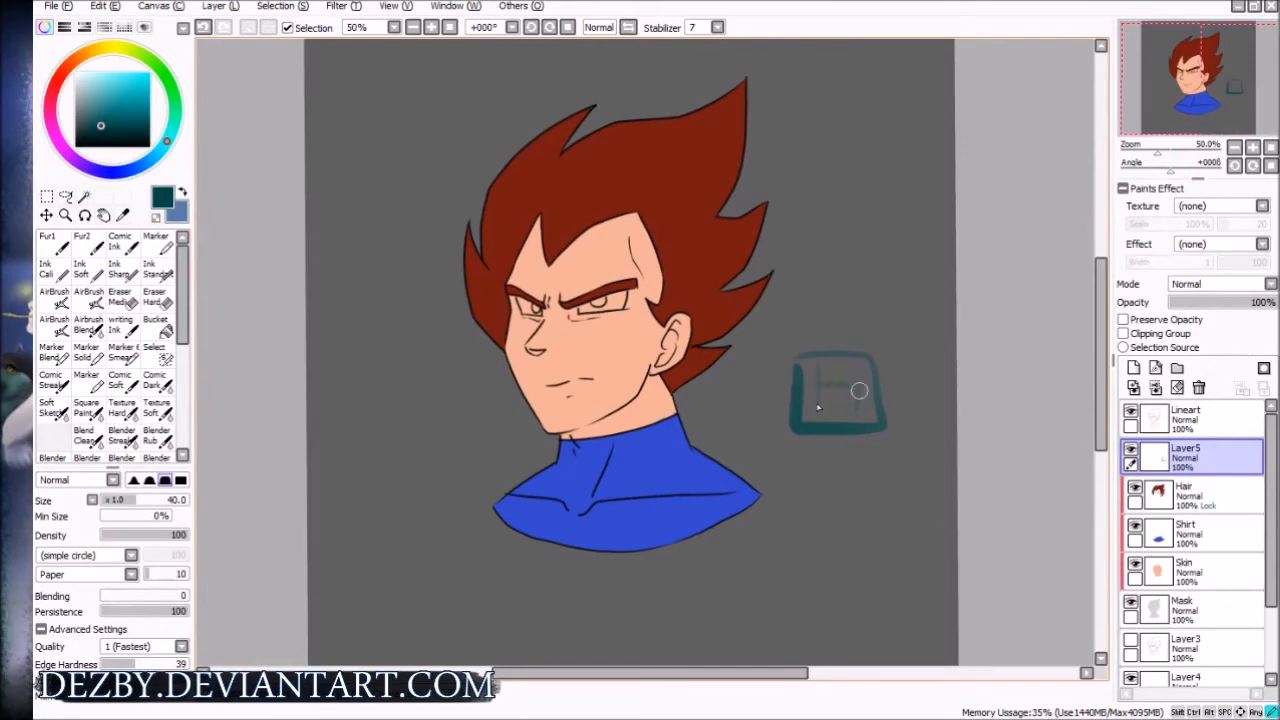
{"action": "key", "text": "ctrl+z"}
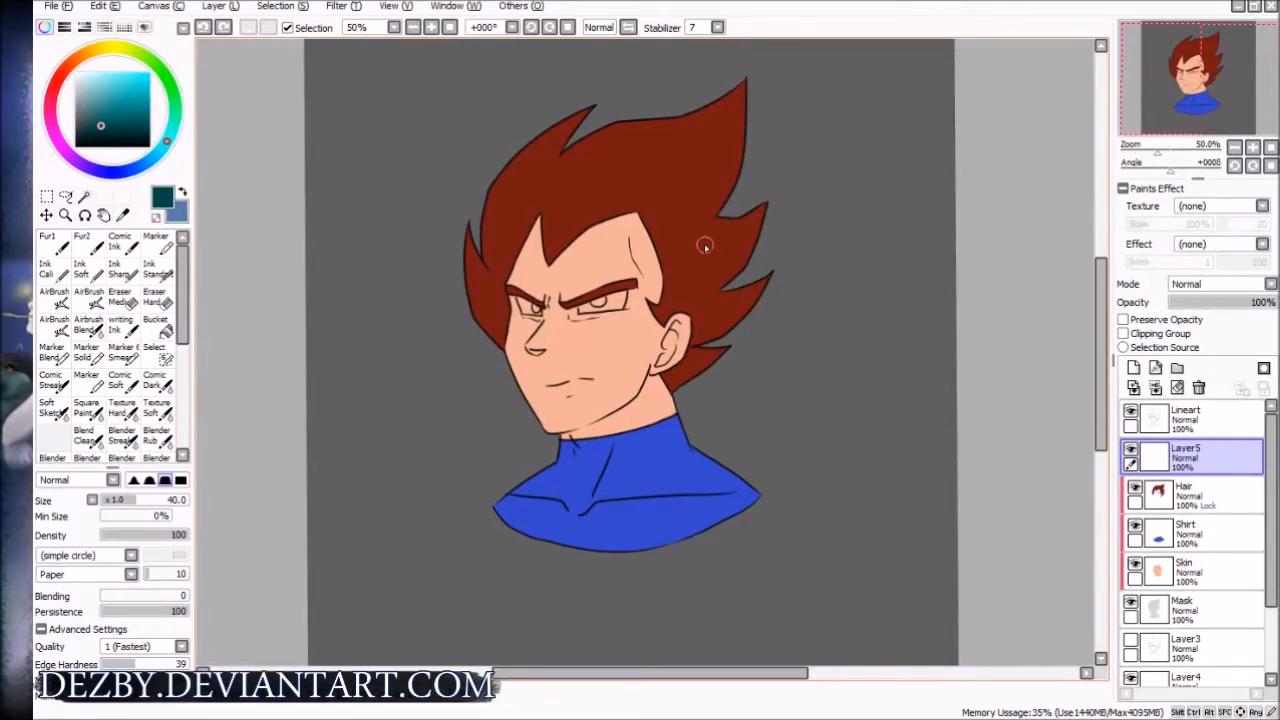
{"action": "left_click_drag", "start_coordinate": [783, 327], "coordinate": [839, 374]}
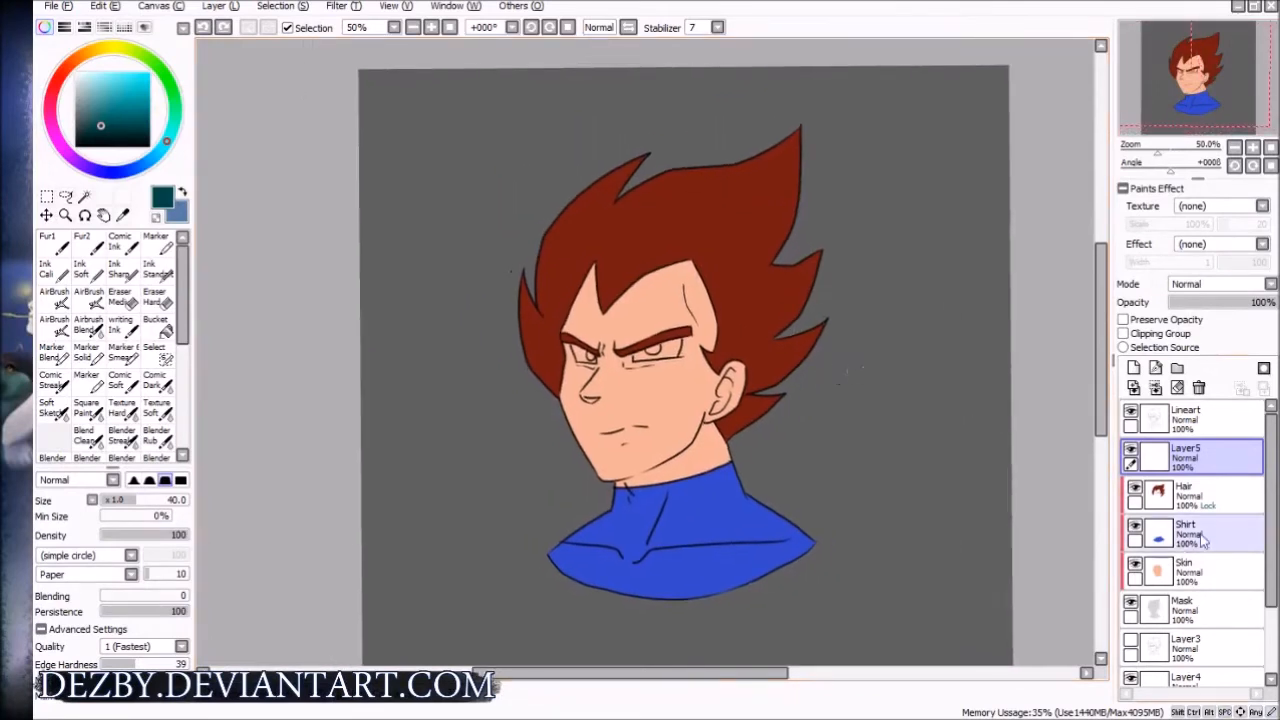
Test a teal stroke across the hair and temple on the opacity-locked Hair layer, and undo it
{"action": "left_click", "coordinate": [1208, 498]}
{"action": "mouse_move", "coordinate": [706, 291]}
{"action": "left_mouse_down"}
{"action": "mouse_move", "coordinate": [840, 298]}
{"action": "mouse_move", "coordinate": [716, 291]}
{"action": "mouse_move", "coordinate": [734, 300]}
{"action": "mouse_move", "coordinate": [682, 333]}
{"action": "left_mouse_up"}
{"action": "key", "text": "ctrl+z"}
{"action": "key", "text": "ctrl+z"}
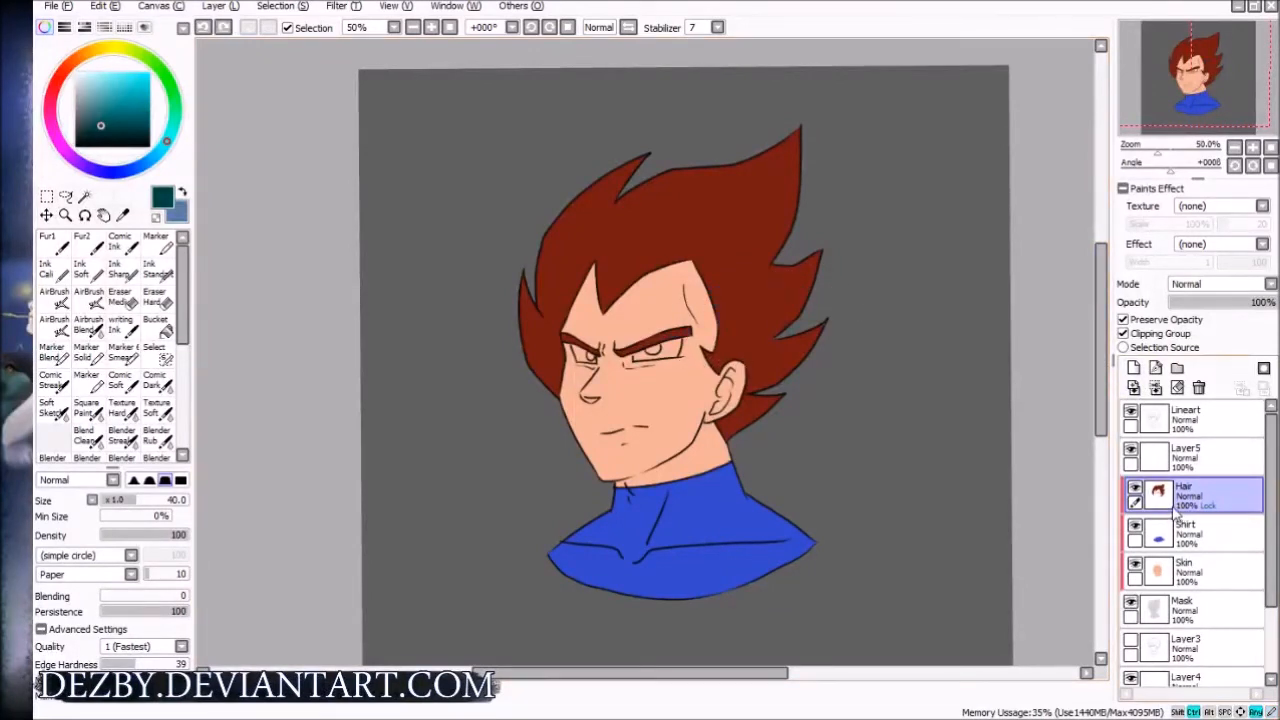
{"action": "key", "text": "ctrl+z"}
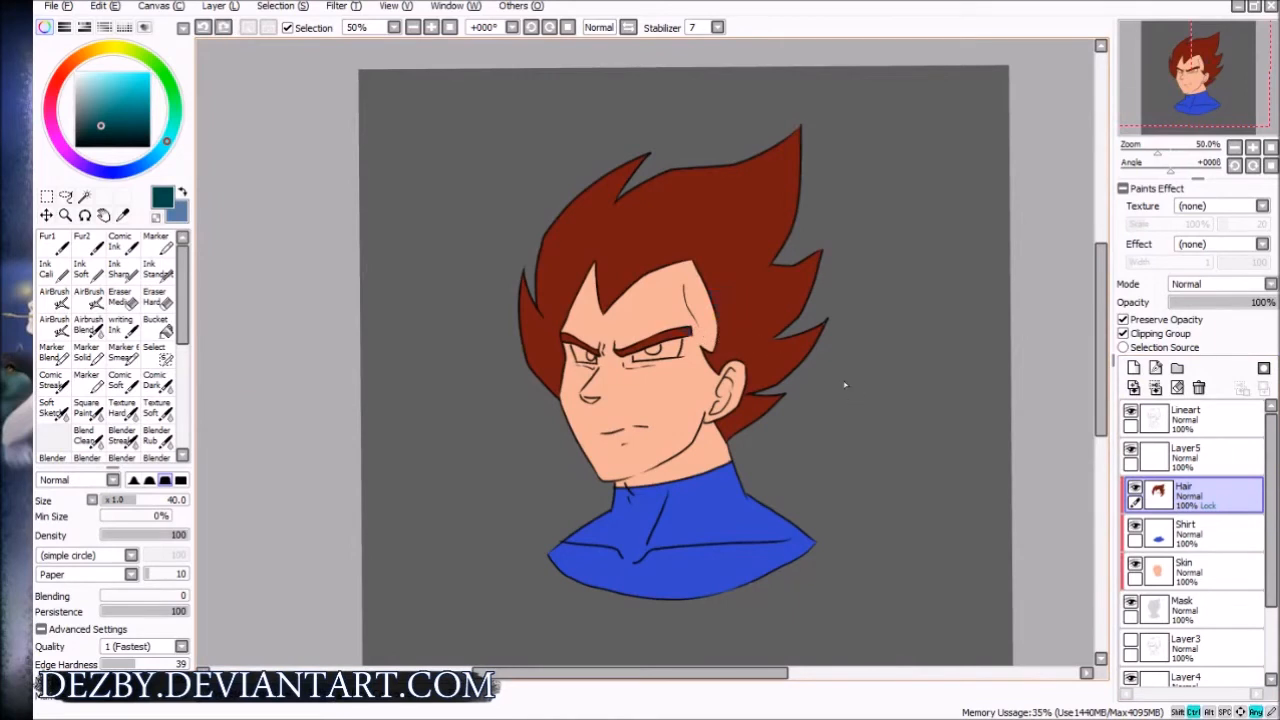
Turn off Preserve Opacity on the Hair layer, test a teal stroke over the hair and temple, and undo it
{"action": "left_click", "coordinate": [1148, 320]}
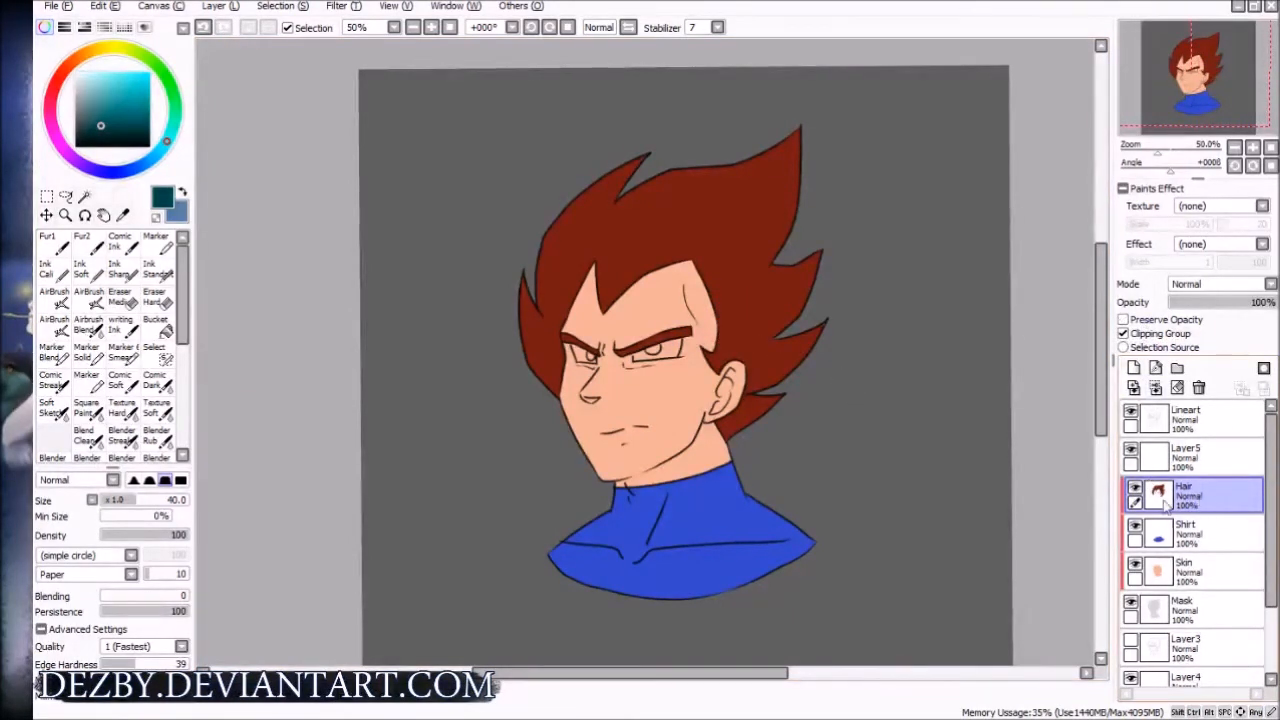
{"action": "left_click", "coordinate": [1135, 489]}
{"action": "left_click", "coordinate": [1135, 489]}
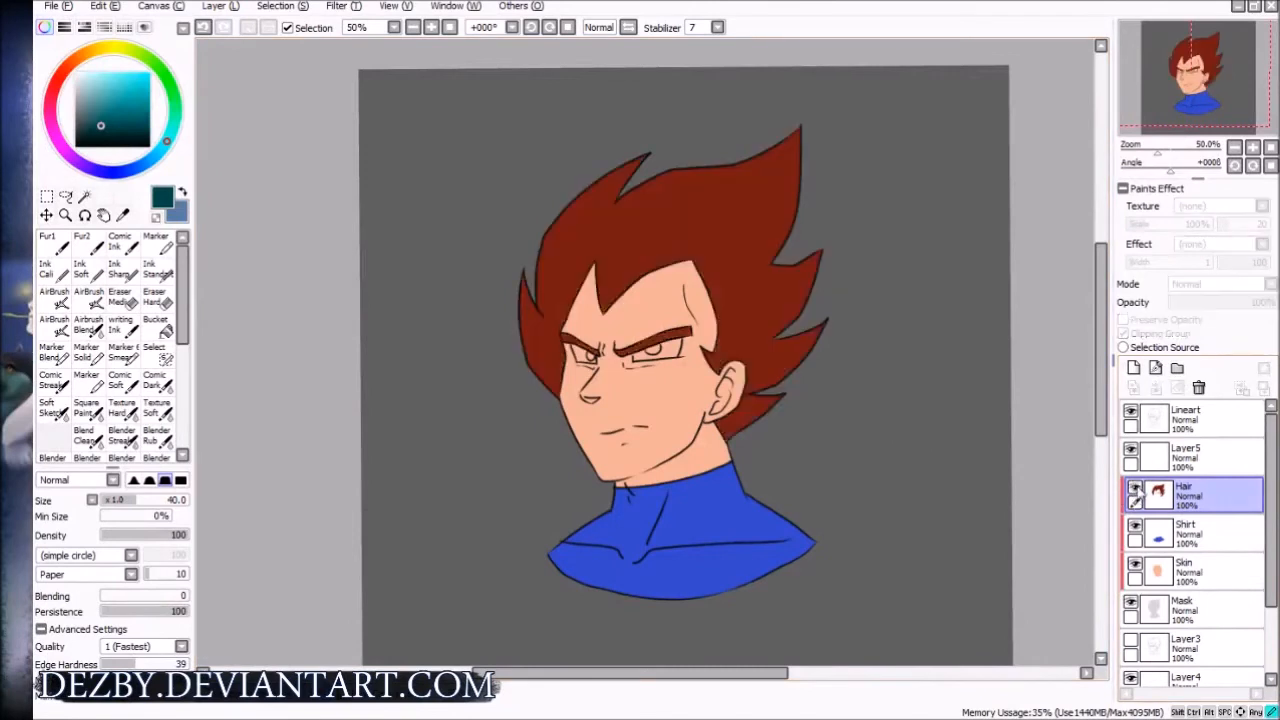
{"action": "left_click", "coordinate": [1134, 489]}
{"action": "left_click", "coordinate": [1134, 489]}
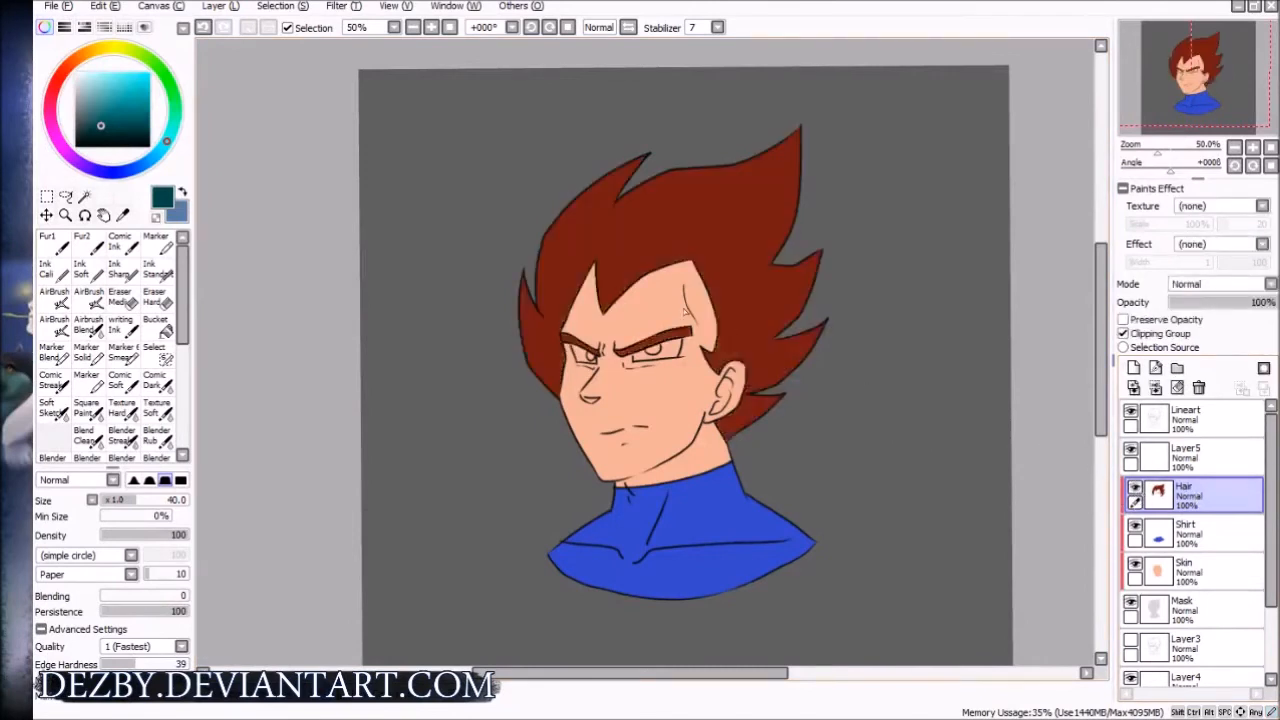
{"action": "mouse_move", "coordinate": [712, 287]}
{"action": "left_mouse_down"}
{"action": "mouse_move", "coordinate": [700, 300]}
{"action": "mouse_move", "coordinate": [730, 305]}
{"action": "mouse_move", "coordinate": [701, 352]}
{"action": "left_mouse_up"}
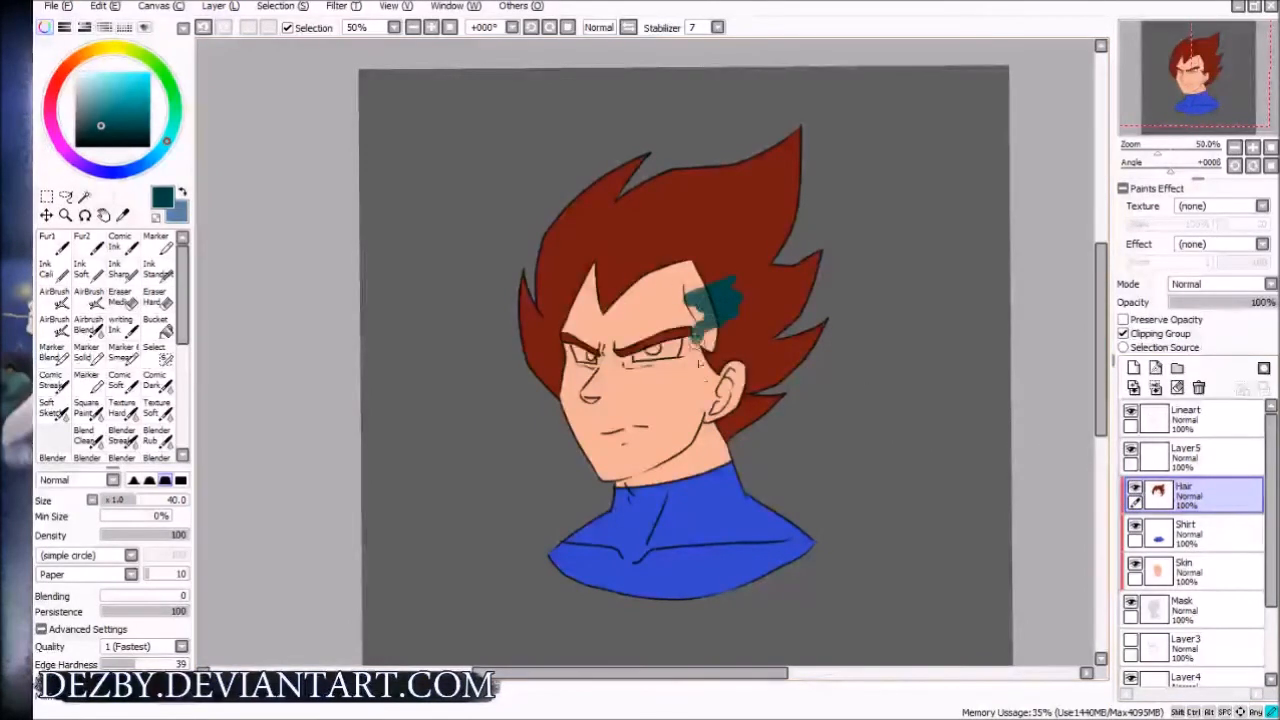
{"action": "key", "text": "ctrl+z"}
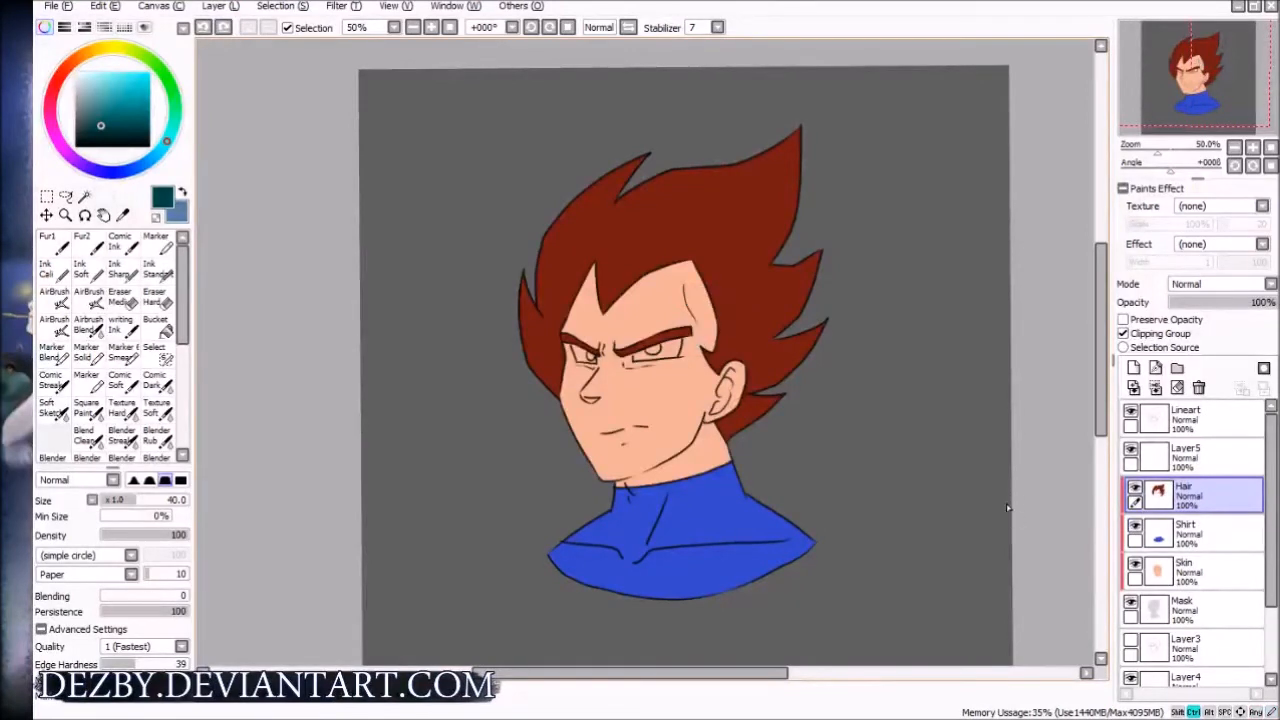
Turn Preserve Opacity back on for the Hair layer, test a stroke near the ear, and undo it
{"action": "left_click", "coordinate": [1149, 321]}
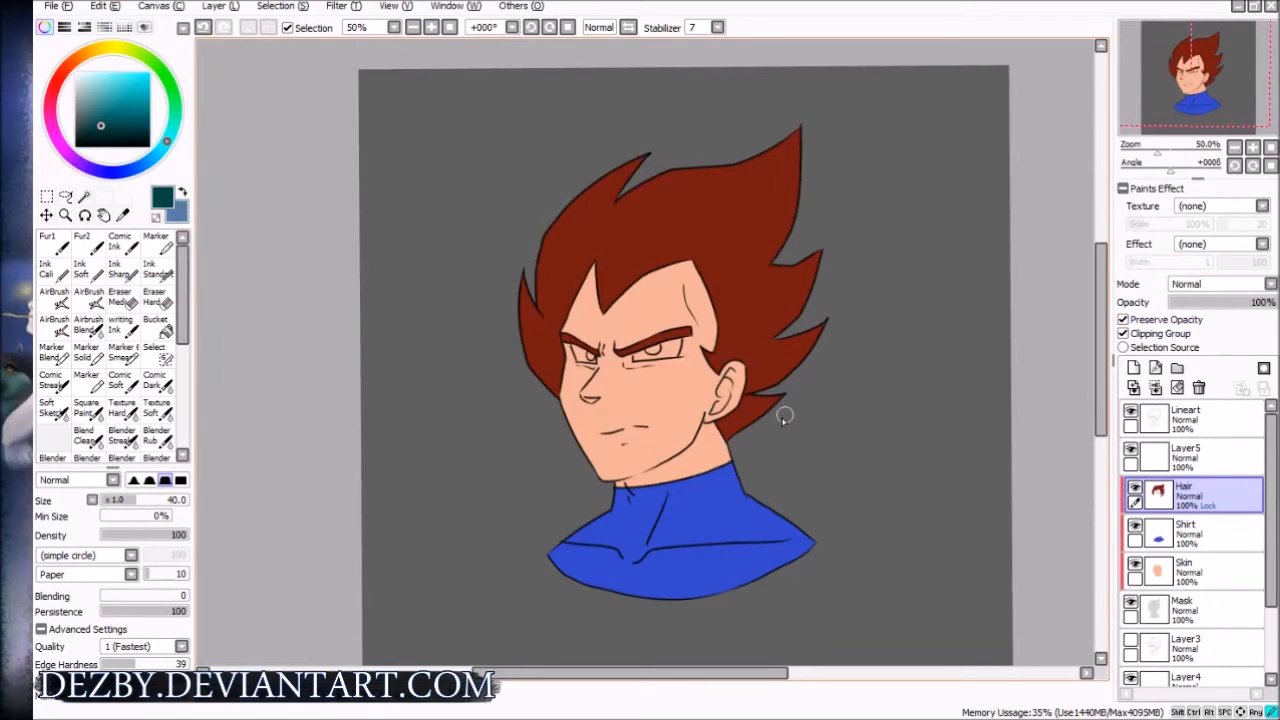
{"action": "left_click", "coordinate": [727, 427]}
{"action": "mouse_move", "coordinate": [716, 404]}
{"action": "left_mouse_down"}
{"action": "mouse_move", "coordinate": [770, 413]}
{"action": "mouse_move", "coordinate": [722, 388]}
{"action": "left_mouse_up"}
{"action": "key", "text": "ctrl+z"}
{"action": "left_click_drag", "start_coordinate": [880, 350], "coordinate": [826, 357]}
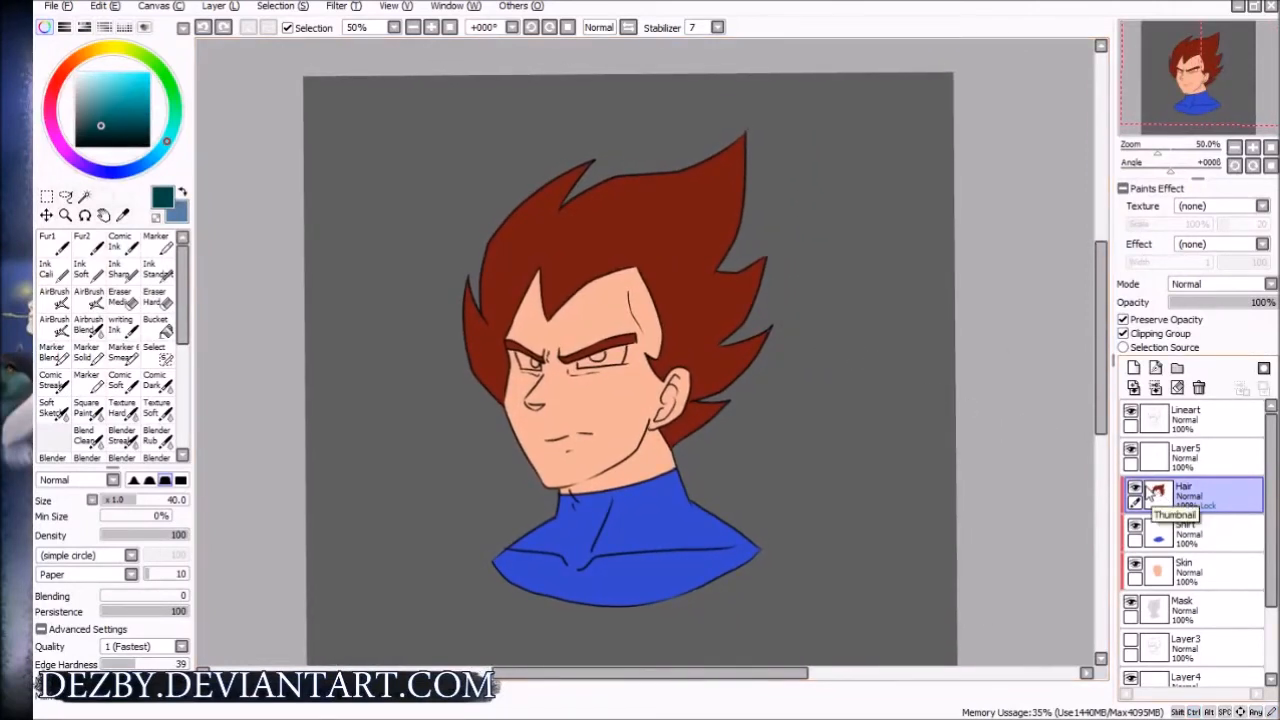
Darken the Hair layer with Hue and Saturation, using hue -13, saturation +20 and luminescence -56
{"action": "key", "text": "ctrl+u"}
{"action": "left_click_drag", "start_coordinate": [1060, 8], "coordinate": [967, 205]}
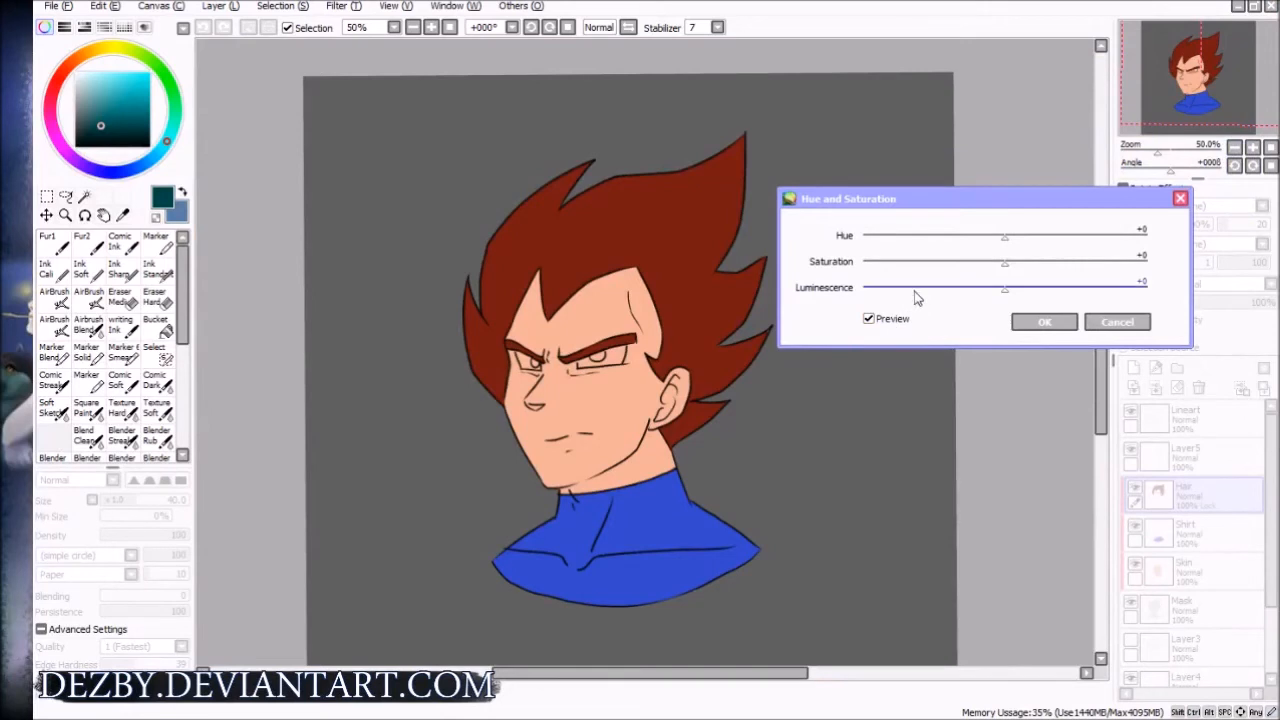
{"action": "left_click_drag", "start_coordinate": [1006, 251], "coordinate": [920, 304]}
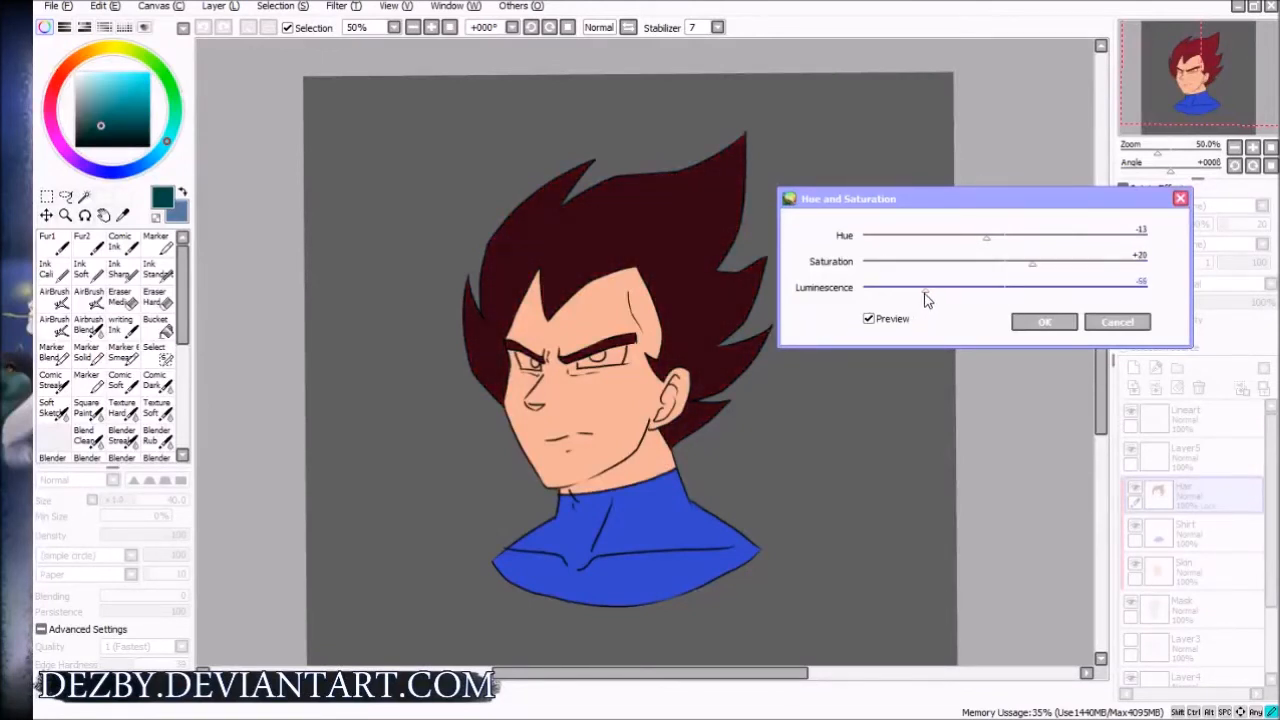
{"action": "left_click", "coordinate": [1044, 321]}
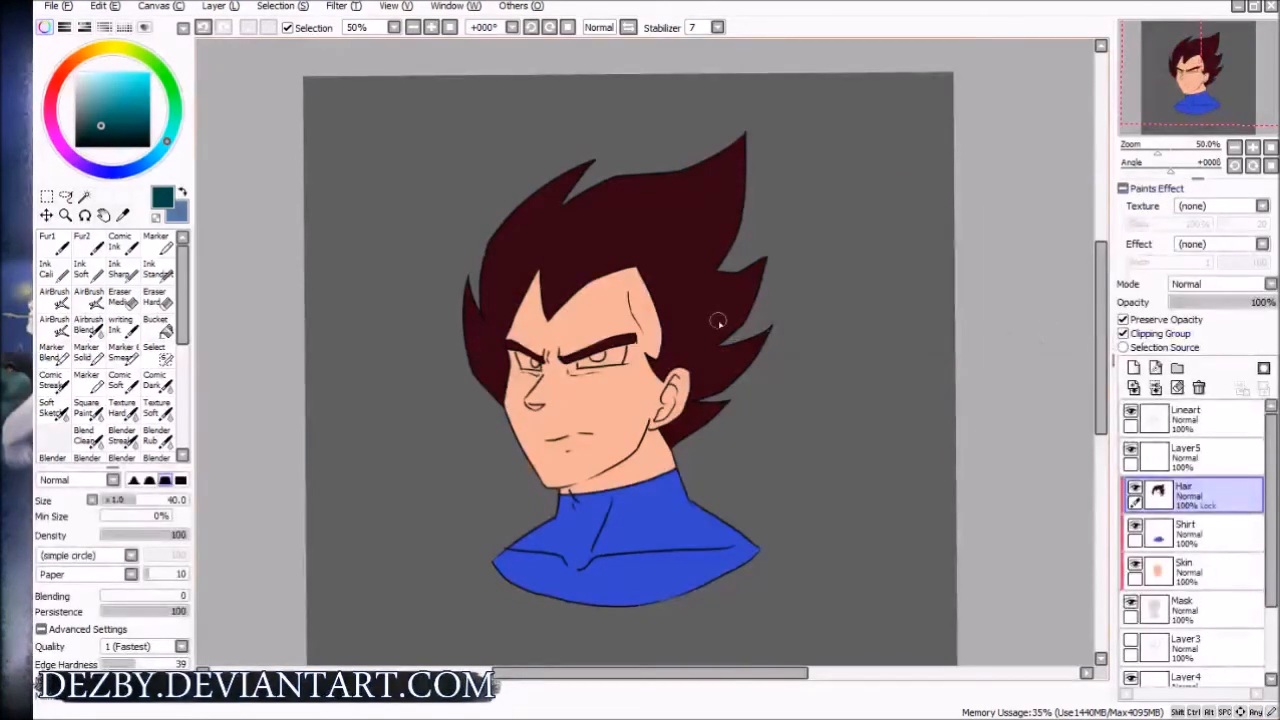
{"action": "left_click_drag", "start_coordinate": [743, 466], "coordinate": [849, 423]}
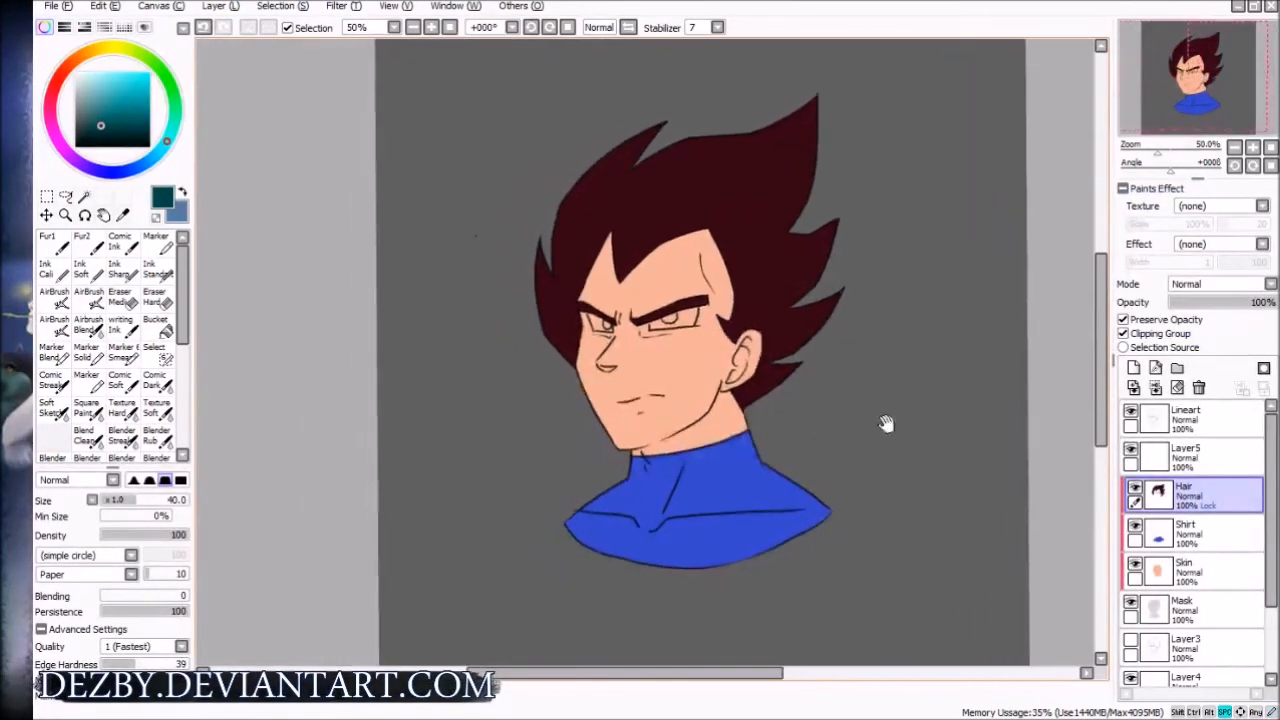
Darken the Shirt layer with Hue and Saturation, using saturation +15 and luminescence -26
{"action": "left_click", "coordinate": [1163, 527]}
{"action": "key", "text": "ctrl+u"}
{"action": "left_click_drag", "start_coordinate": [1005, 289], "coordinate": [967, 303]}
{"action": "left_click_drag", "start_coordinate": [1005, 262], "coordinate": [1024, 270]}
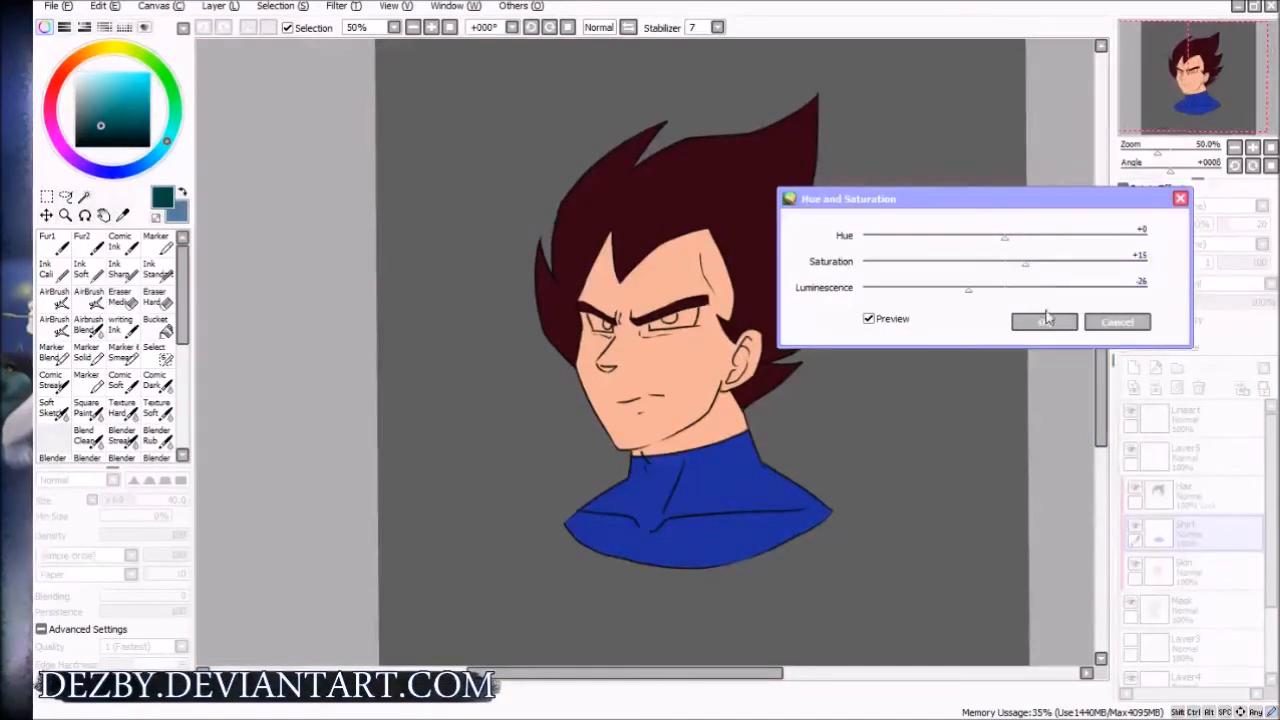
{"action": "left_click", "coordinate": [1044, 320]}
{"action": "left_click_drag", "start_coordinate": [1019, 488], "coordinate": [945, 475]}
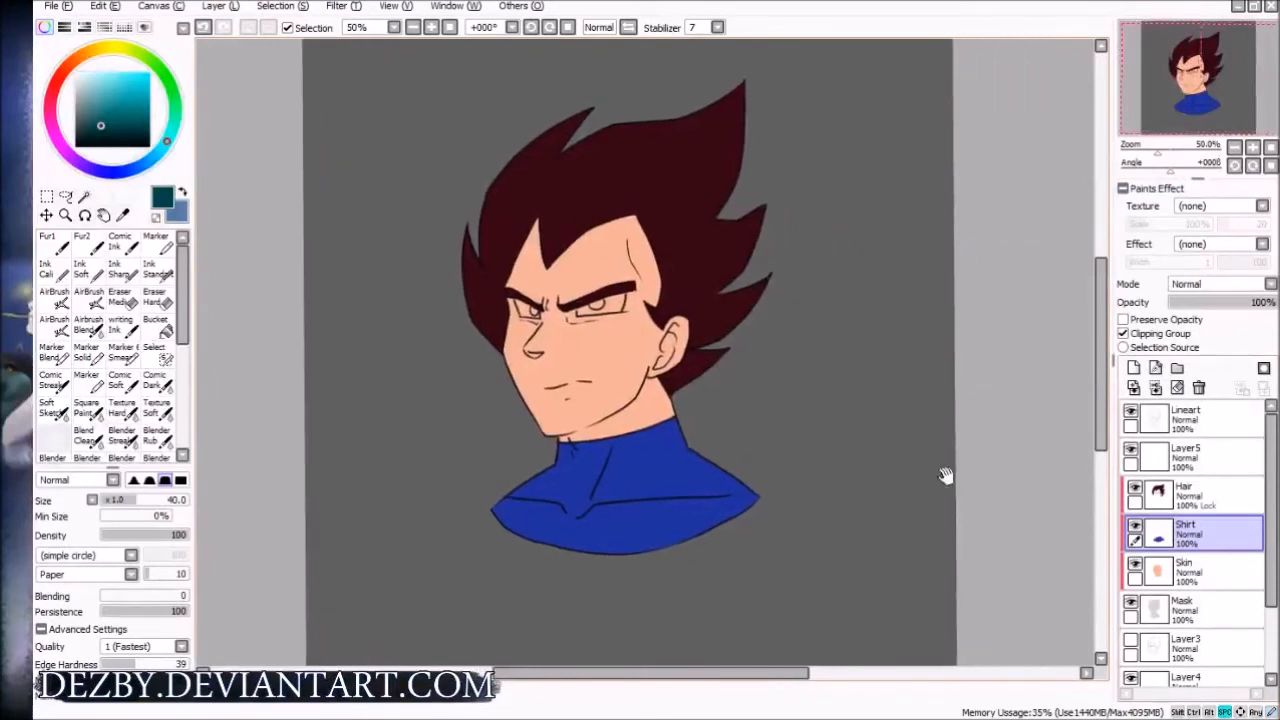
{"action": "left_click", "coordinate": [1207, 505]}
{"action": "key", "text": "ctrl+u"}
{"action": "left_click_drag", "start_coordinate": [1005, 238], "coordinate": [1002, 248]}
{"action": "left_click", "coordinate": [1117, 322]}
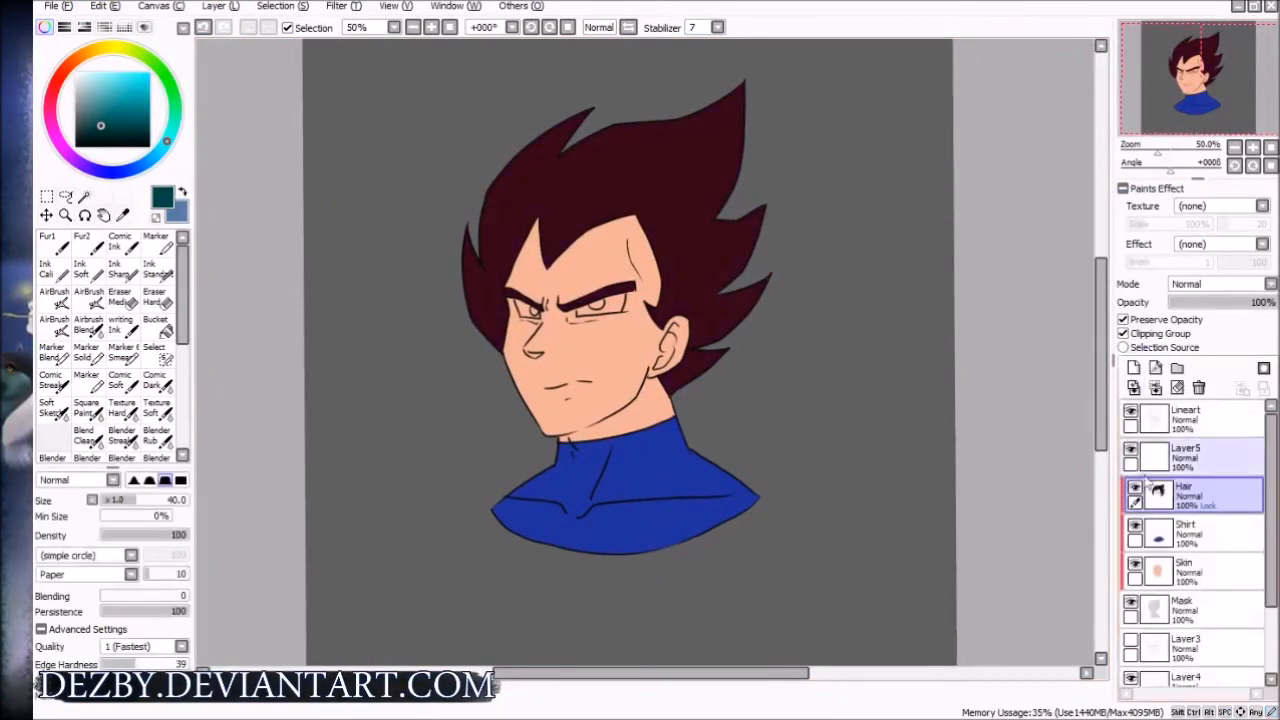
Shift the Skin layer to a slightly redder, darker tone with Hue and Saturation
{"action": "left_click", "coordinate": [1205, 535]}
{"action": "left_click", "coordinate": [1205, 575]}
{"action": "key", "text": "ctrl+u"}
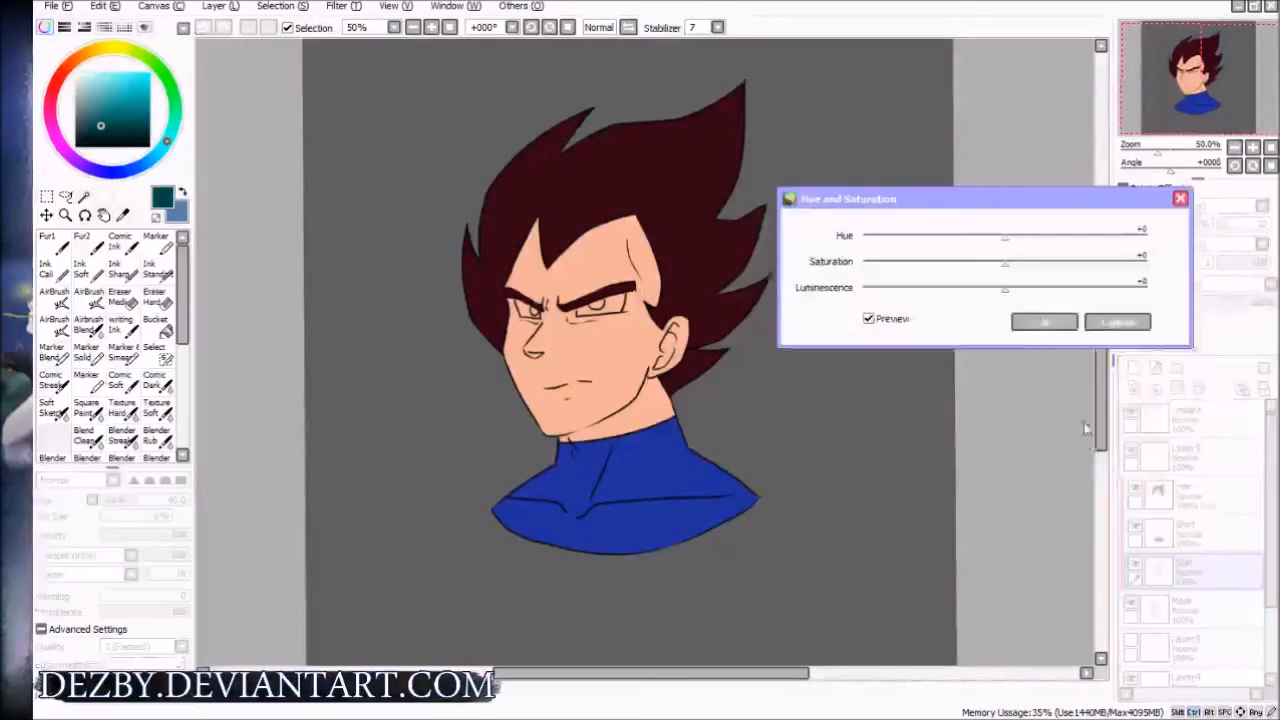
{"action": "left_click_drag", "start_coordinate": [1004, 247], "coordinate": [990, 292]}
{"action": "left_click", "coordinate": [1044, 321]}
{"action": "left_click_drag", "start_coordinate": [803, 418], "coordinate": [826, 423]}
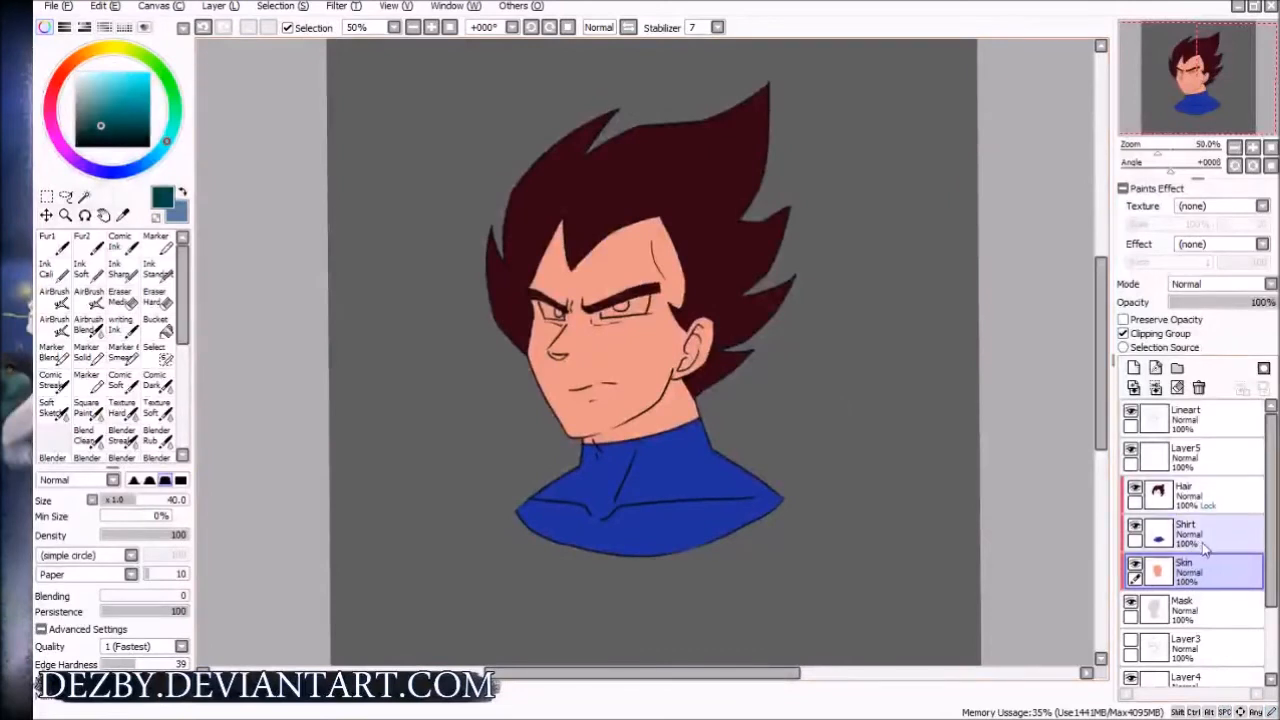
Turn on Preserve Opacity for the Skin and Shirt layers, leaving the Skin layer selected
{"action": "left_click", "coordinate": [1173, 320]}
{"action": "left_click", "coordinate": [1185, 533]}
{"action": "left_click", "coordinate": [1123, 319]}
{"action": "left_click", "coordinate": [1185, 570]}
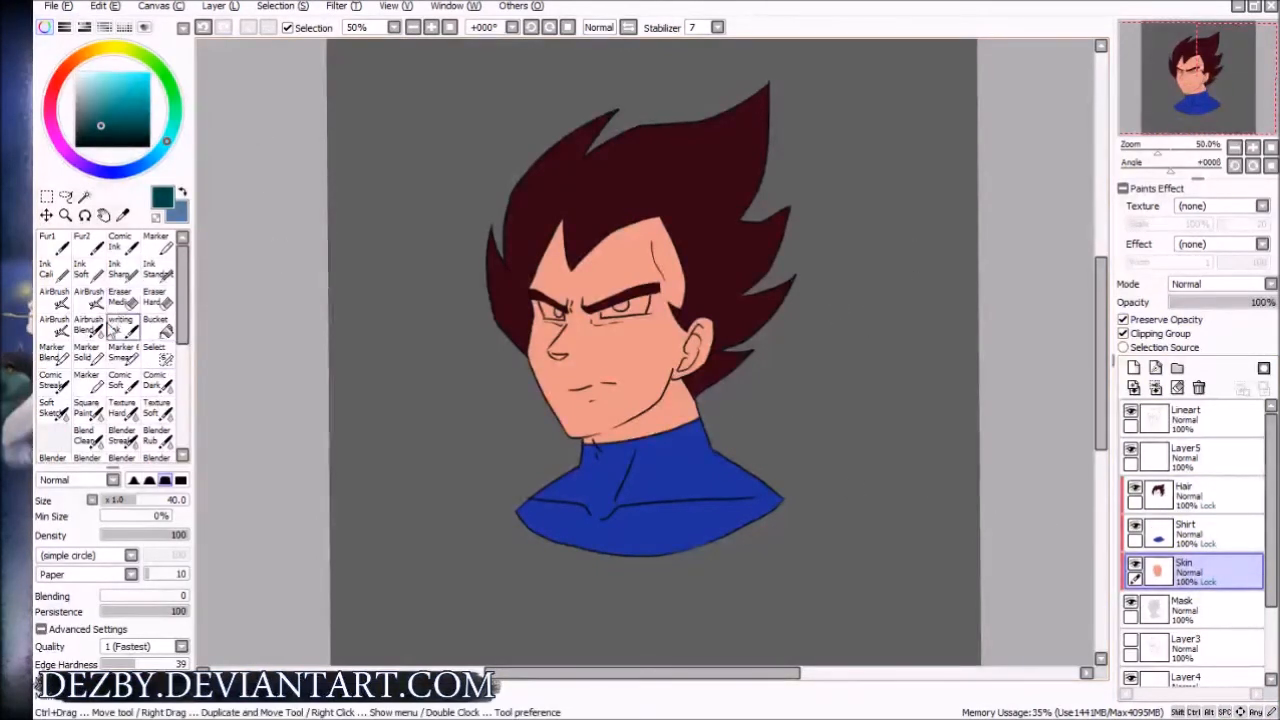
Choose the size 100 AirBrush with the softest edge shape, test a stroke on the cheek, and undo it
{"action": "left_click", "coordinate": [88, 297]}
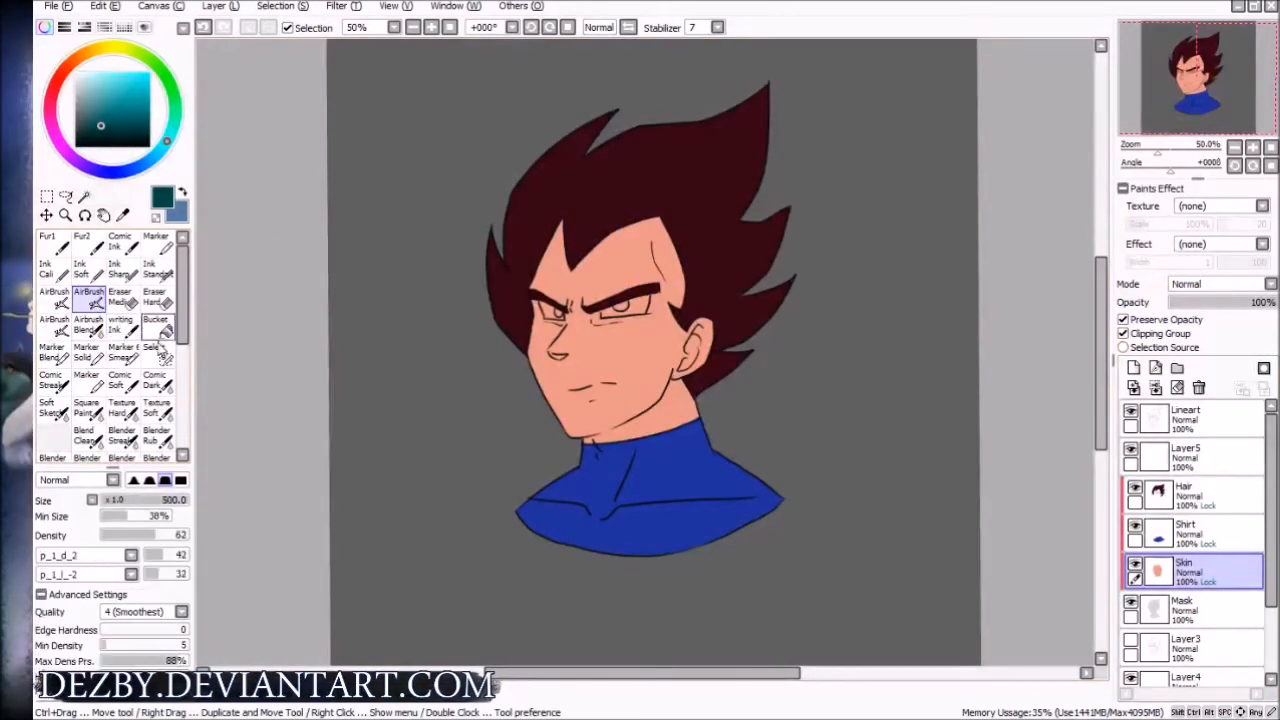
{"action": "left_click", "coordinate": [60, 303]}
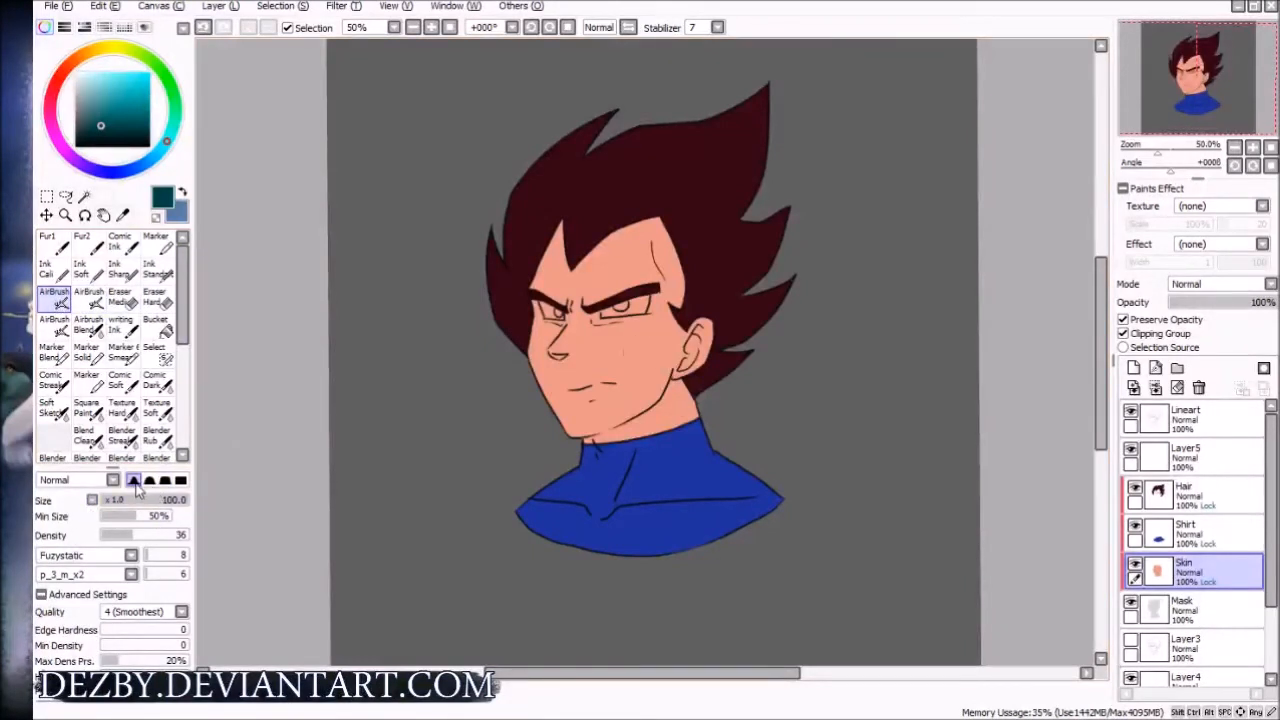
{"action": "left_click", "coordinate": [133, 482]}
{"action": "mouse_move", "coordinate": [668, 330]}
{"action": "left_mouse_down"}
{"action": "mouse_move", "coordinate": [612, 370]}
{"action": "mouse_move", "coordinate": [626, 410]}
{"action": "mouse_move", "coordinate": [614, 381]}
{"action": "left_mouse_up"}
{"action": "key", "text": "ctrl+z"}
{"action": "key", "text": "ctrl+z"}
Set the AirBrush's minimum size to 0%, test several strokes on the cheek, and undo them
{"action": "left_click_drag", "start_coordinate": [128, 516], "coordinate": [104, 516]}
{"action": "mouse_move", "coordinate": [624, 338]}
{"action": "left_mouse_down"}
{"action": "mouse_move", "coordinate": [576, 474]}
{"action": "mouse_move", "coordinate": [598, 466]}
{"action": "left_mouse_up"}
{"action": "key", "text": "ctrl+z"}
{"action": "key", "text": "ctrl+z"}
{"action": "left_click_drag", "start_coordinate": [638, 336], "coordinate": [622, 430]}
{"action": "key", "text": "ctrl+z"}
{"action": "key", "text": "ctrl+z"}
{"action": "mouse_move", "coordinate": [650, 334]}
{"action": "left_mouse_down"}
{"action": "mouse_move", "coordinate": [624, 420]}
{"action": "mouse_move", "coordinate": [643, 370]}
{"action": "mouse_move", "coordinate": [622, 405]}
{"action": "mouse_move", "coordinate": [615, 395]}
{"action": "left_mouse_up"}
{"action": "key", "text": "ctrl+z"}
{"action": "key", "text": "ctrl+z"}
{"action": "key", "text": "ctrl+z"}
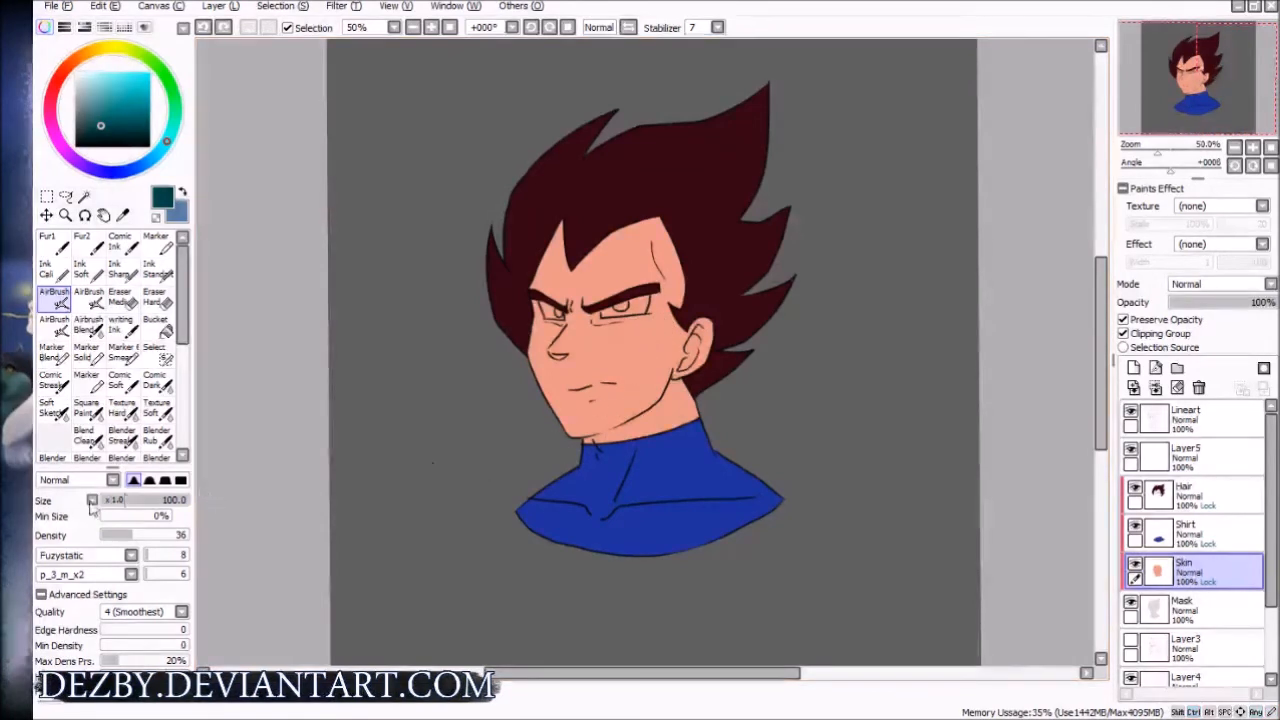
Raise the AirBrush's minimum size, test strokes down the cheek, and undo them
{"action": "left_click_drag", "start_coordinate": [135, 516], "coordinate": [175, 516]}
{"action": "left_click_drag", "start_coordinate": [645, 335], "coordinate": [612, 430]}
{"action": "key", "text": "ctrl+z"}
{"action": "left_click_drag", "start_coordinate": [642, 336], "coordinate": [612, 420]}
{"action": "key", "text": "ctrl+z"}
{"action": "key", "text": "ctrl+z"}
Set the AirBrush's minimum size to 71%
{"action": "left_click", "coordinate": [143, 521]}
{"action": "left_click_drag", "start_coordinate": [141, 518], "coordinate": [137, 518]}
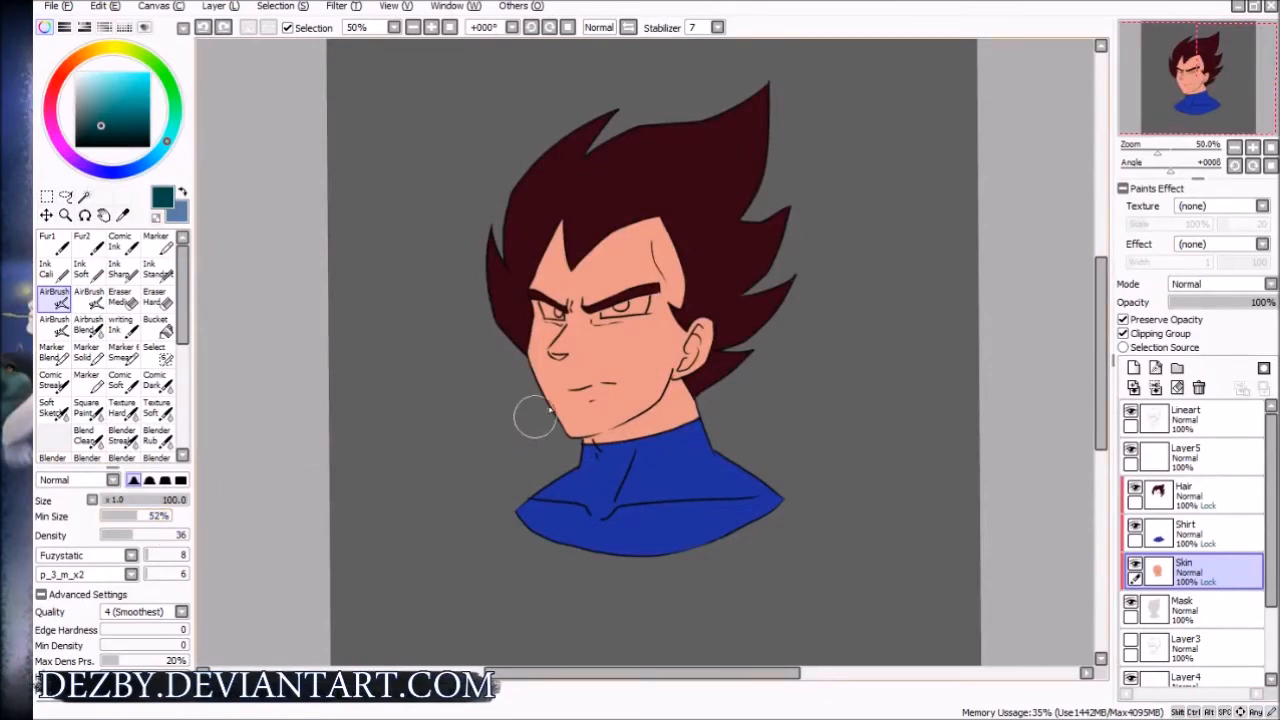
{"action": "left_click", "coordinate": [151, 518]}
Darken the Skin layer with Hue and Saturation, setting Luminescence to -20 and adjusting the Saturation
{"action": "left_click", "coordinate": [655, 359], "text": "alt"}
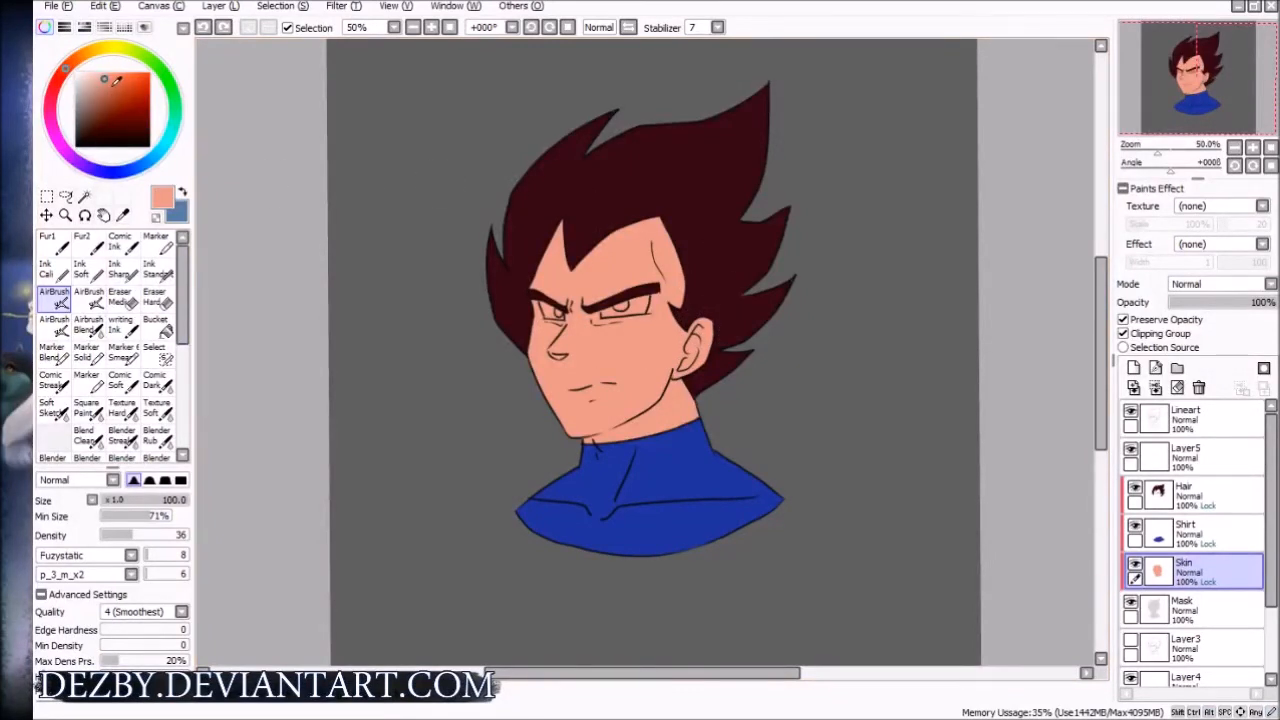
{"action": "key", "text": "ctrl+u"}
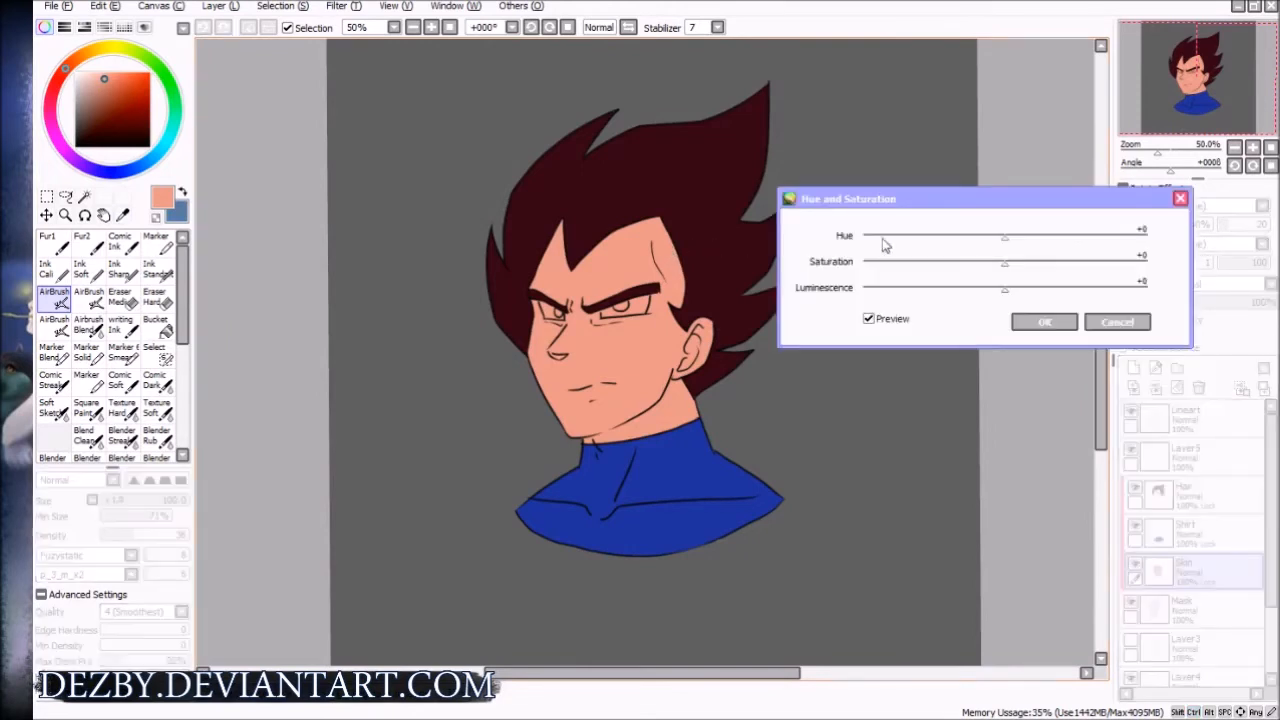
{"action": "mouse_move", "coordinate": [1004, 289]}
{"action": "left_mouse_down"}
{"action": "mouse_move", "coordinate": [976, 298]}
{"action": "mouse_move", "coordinate": [1016, 272]}
{"action": "left_mouse_up"}
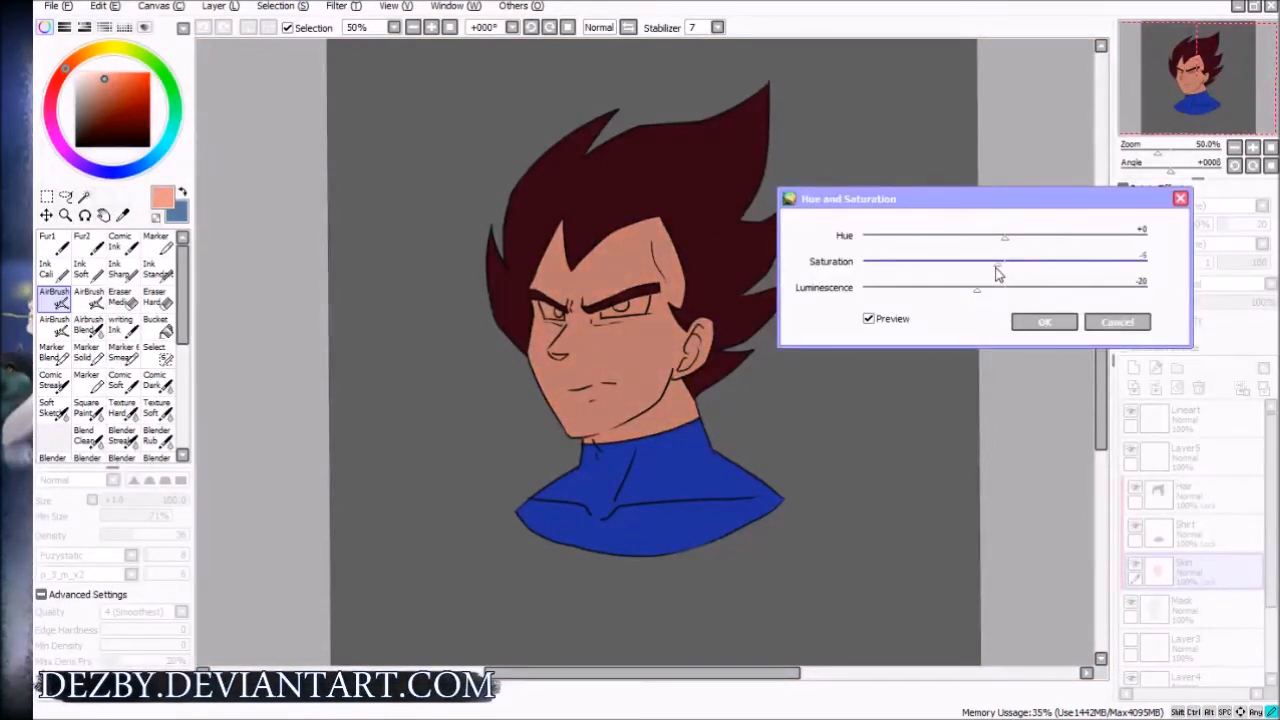
{"action": "left_click", "coordinate": [1044, 321]}
Mix a more saturated orange from the skin tone and airbrush it over the face at size 350
{"action": "left_click", "coordinate": [640, 340], "text": "alt"}
{"action": "left_click_drag", "start_coordinate": [101, 88], "coordinate": [118, 79]}
{"action": "left_click", "coordinate": [74, 61]}
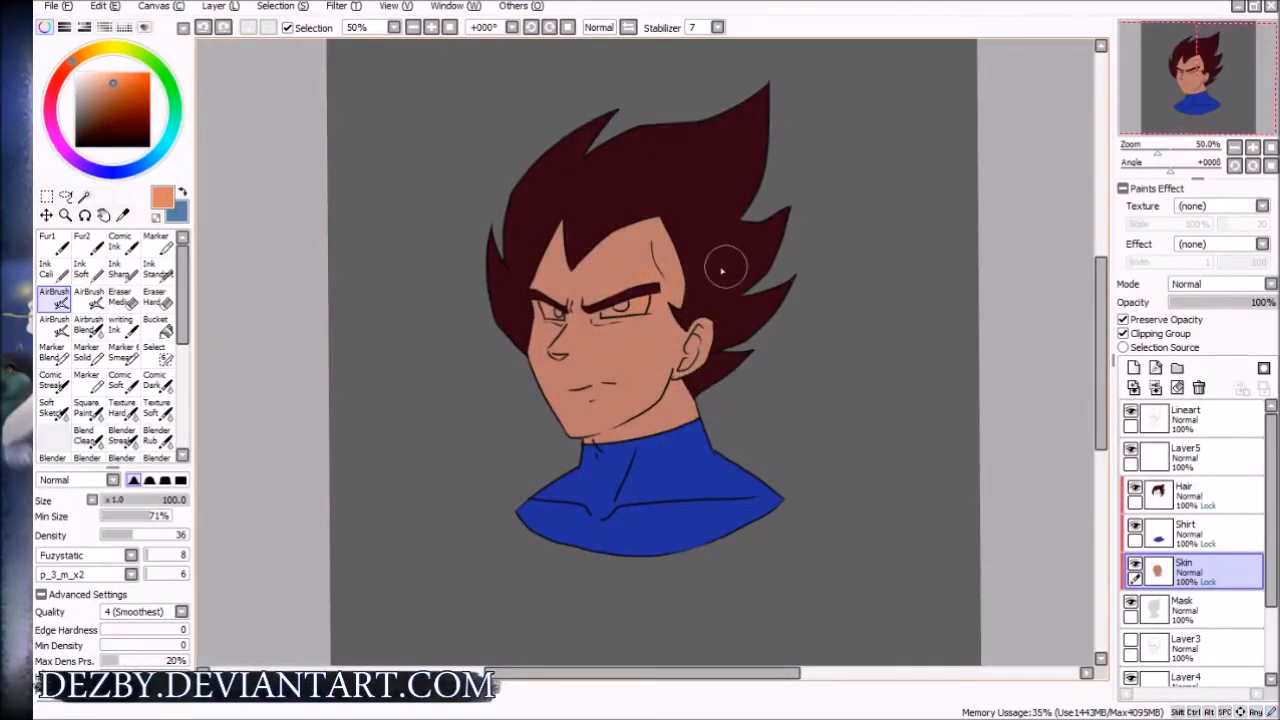
{"action": "key", "text": "]"}
{"action": "key", "text": "]"}
{"action": "key", "text": "]"}
{"action": "key", "text": "]"}
{"action": "key", "text": "]"}
{"action": "key", "text": "]"}
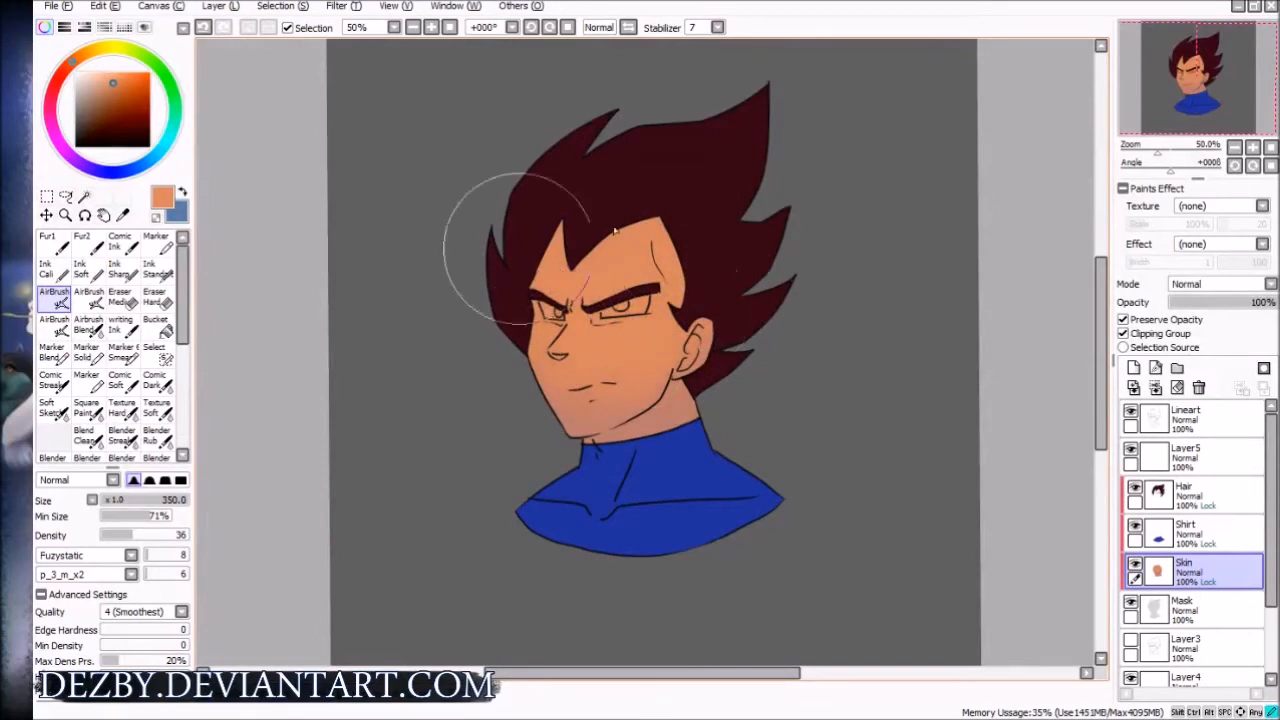
Mix a light peach from the skin tone and airbrush it softly over the forehead and upper face
{"action": "key", "text": "alt"}
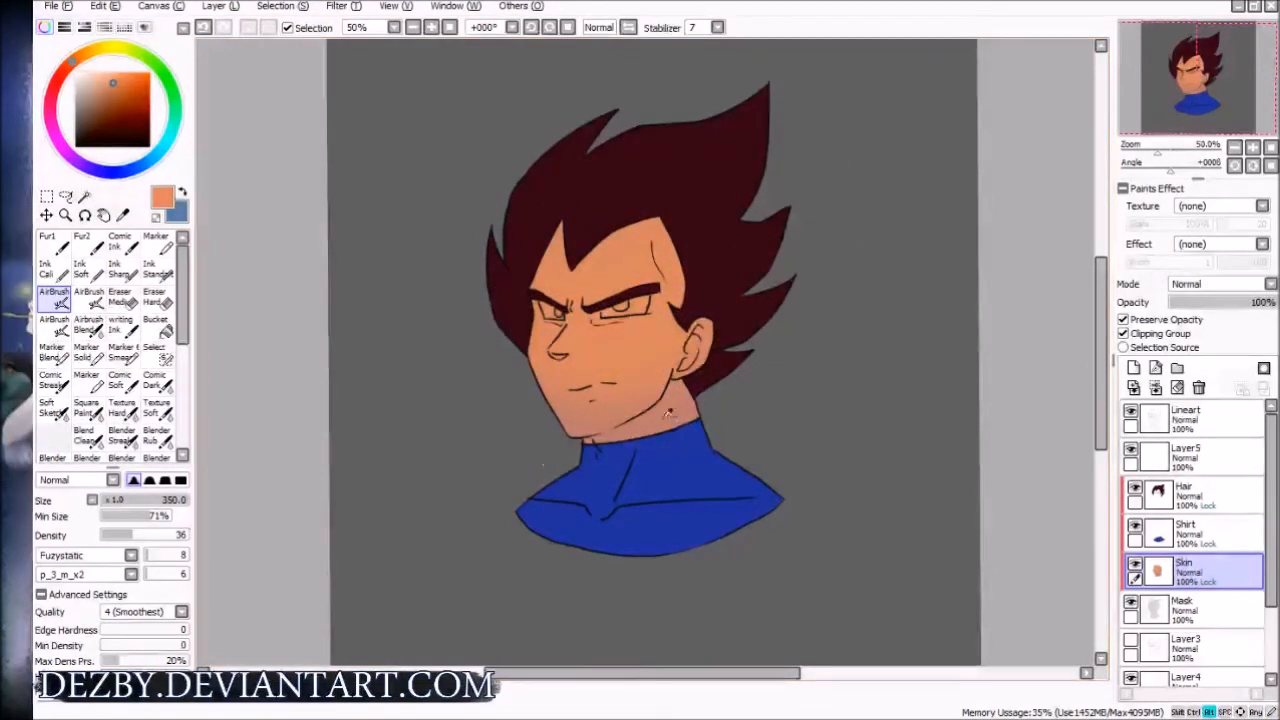
{"action": "left_click", "coordinate": [103, 74]}
{"action": "left_click", "coordinate": [98, 74]}
{"action": "left_click_drag", "start_coordinate": [78, 61], "coordinate": [85, 55]}
{"action": "mouse_move", "coordinate": [637, 270]}
{"action": "left_mouse_down"}
{"action": "mouse_move", "coordinate": [596, 214]}
{"action": "mouse_move", "coordinate": [594, 275]}
{"action": "mouse_move", "coordinate": [594, 175]}
{"action": "mouse_move", "coordinate": [552, 204]}
{"action": "mouse_move", "coordinate": [680, 242]}
{"action": "mouse_move", "coordinate": [582, 203]}
{"action": "mouse_move", "coordinate": [546, 260]}
{"action": "mouse_move", "coordinate": [633, 185]}
{"action": "mouse_move", "coordinate": [565, 213]}
{"action": "mouse_move", "coordinate": [581, 202]}
{"action": "mouse_move", "coordinate": [541, 243]}
{"action": "mouse_move", "coordinate": [659, 243]}
{"action": "mouse_move", "coordinate": [633, 190]}
{"action": "mouse_move", "coordinate": [706, 180]}
{"action": "mouse_move", "coordinate": [589, 207]}
{"action": "mouse_move", "coordinate": [586, 257]}
{"action": "mouse_move", "coordinate": [611, 180]}
{"action": "mouse_move", "coordinate": [563, 262]}
{"action": "mouse_move", "coordinate": [661, 201]}
{"action": "mouse_move", "coordinate": [580, 313]}
{"action": "mouse_move", "coordinate": [583, 251]}
{"action": "left_mouse_up"}
{"action": "left_click_drag", "start_coordinate": [805, 390], "coordinate": [771, 406]}
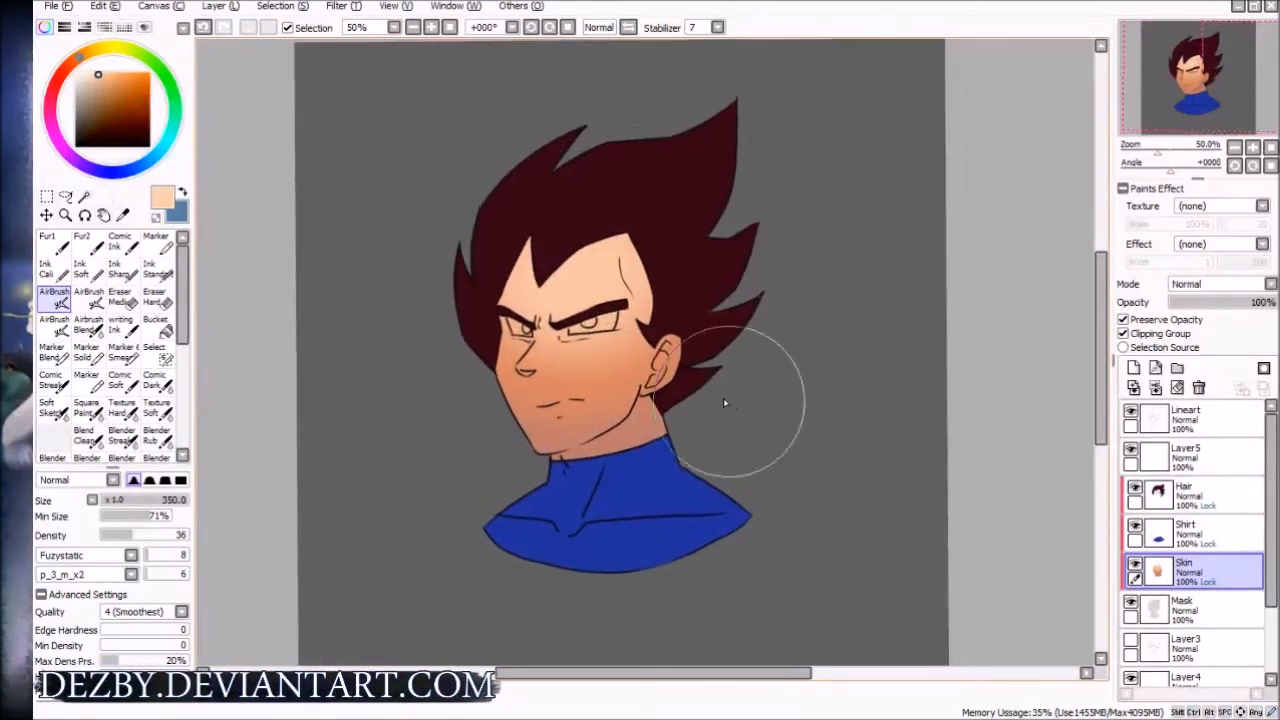
Sample the cheek's orange and shade the brow and temple creases with the Marker at size 14, undoing stray strokes
{"action": "right_click", "coordinate": [632, 376]}
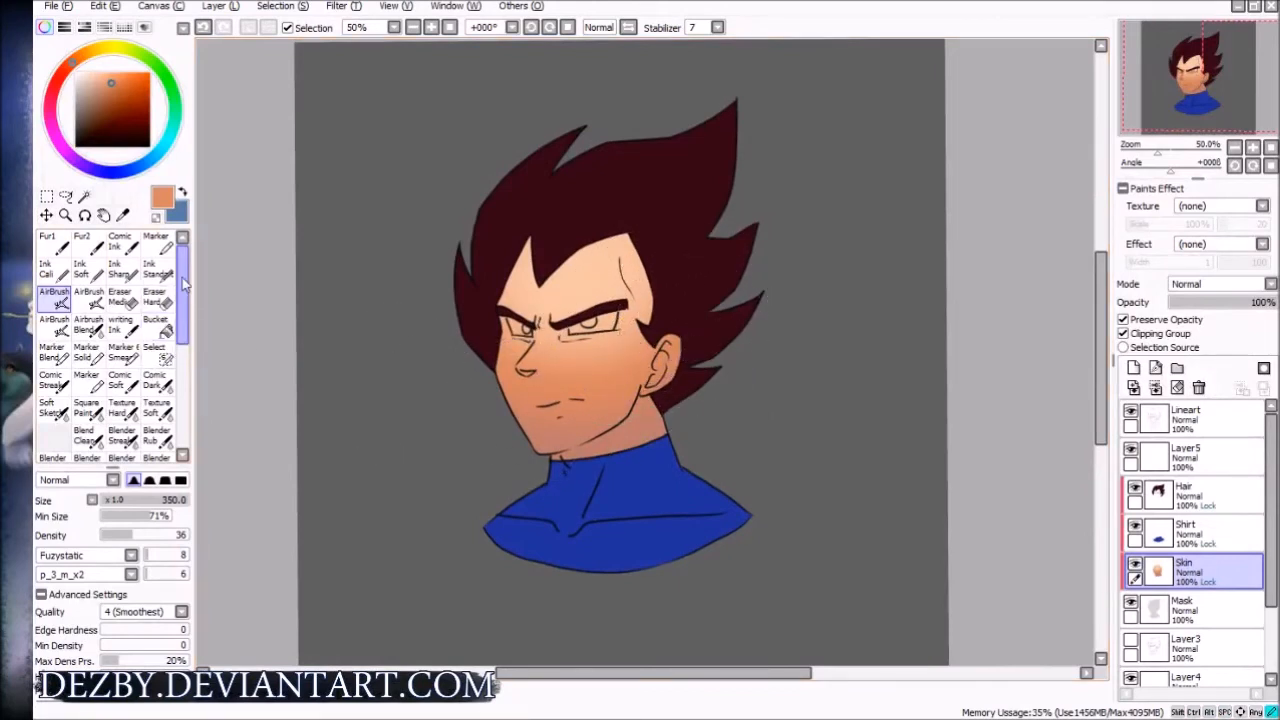
{"action": "left_click", "coordinate": [156, 241]}
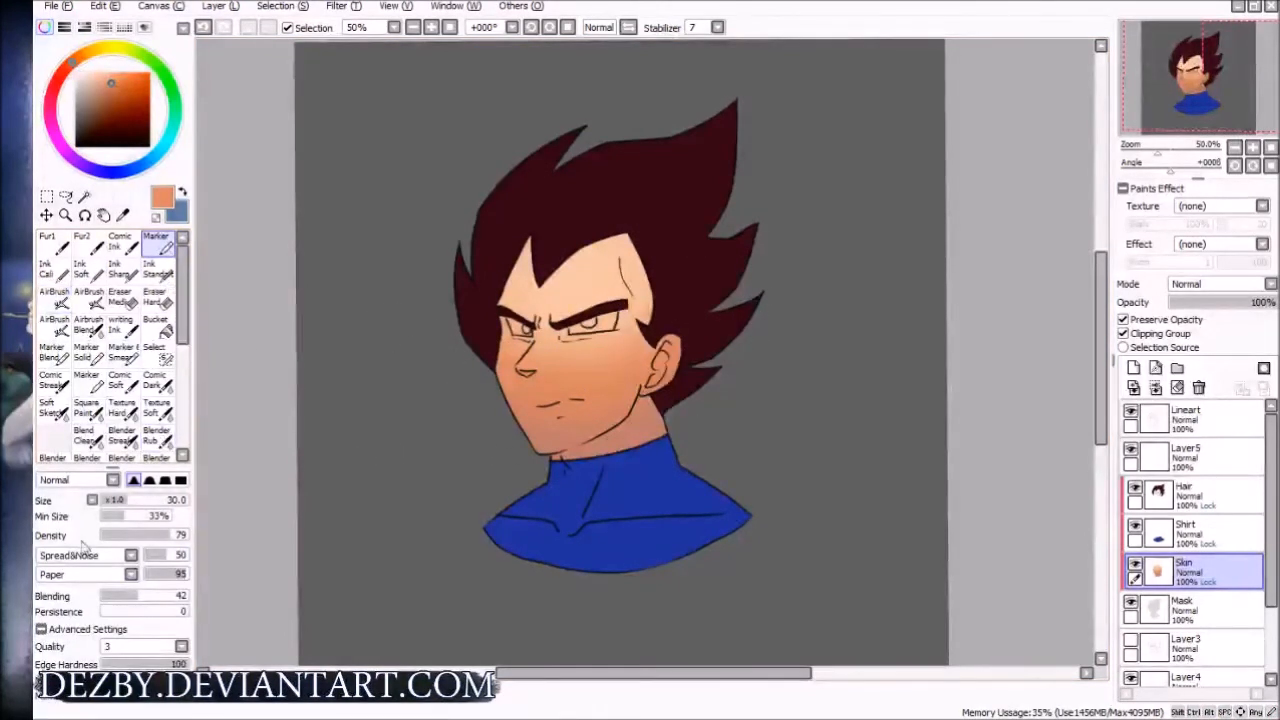
{"action": "mouse_move", "coordinate": [633, 276]}
{"action": "left_mouse_down"}
{"action": "mouse_move", "coordinate": [618, 248]}
{"action": "mouse_move", "coordinate": [634, 320]}
{"action": "mouse_move", "coordinate": [582, 340]}
{"action": "mouse_move", "coordinate": [580, 300]}
{"action": "mouse_move", "coordinate": [567, 305]}
{"action": "mouse_move", "coordinate": [606, 295]}
{"action": "mouse_move", "coordinate": [513, 289]}
{"action": "left_mouse_up"}
{"action": "key", "text": "ctrl+z"}
{"action": "key", "text": "ctrl+z"}
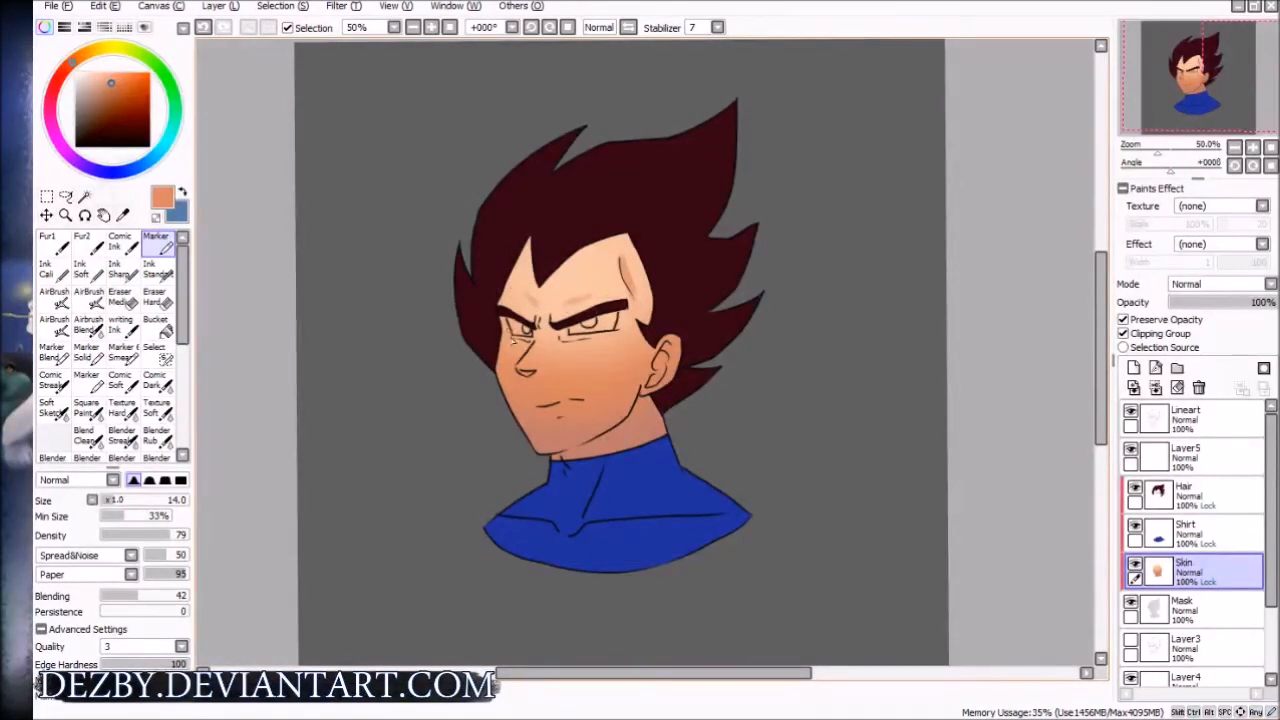
Shade beneath the nose and under the eye with darker and orange tones sampled from the face
{"action": "left_click_drag", "start_coordinate": [535, 376], "coordinate": [543, 373]}
{"action": "left_click", "coordinate": [580, 418], "text": "alt"}
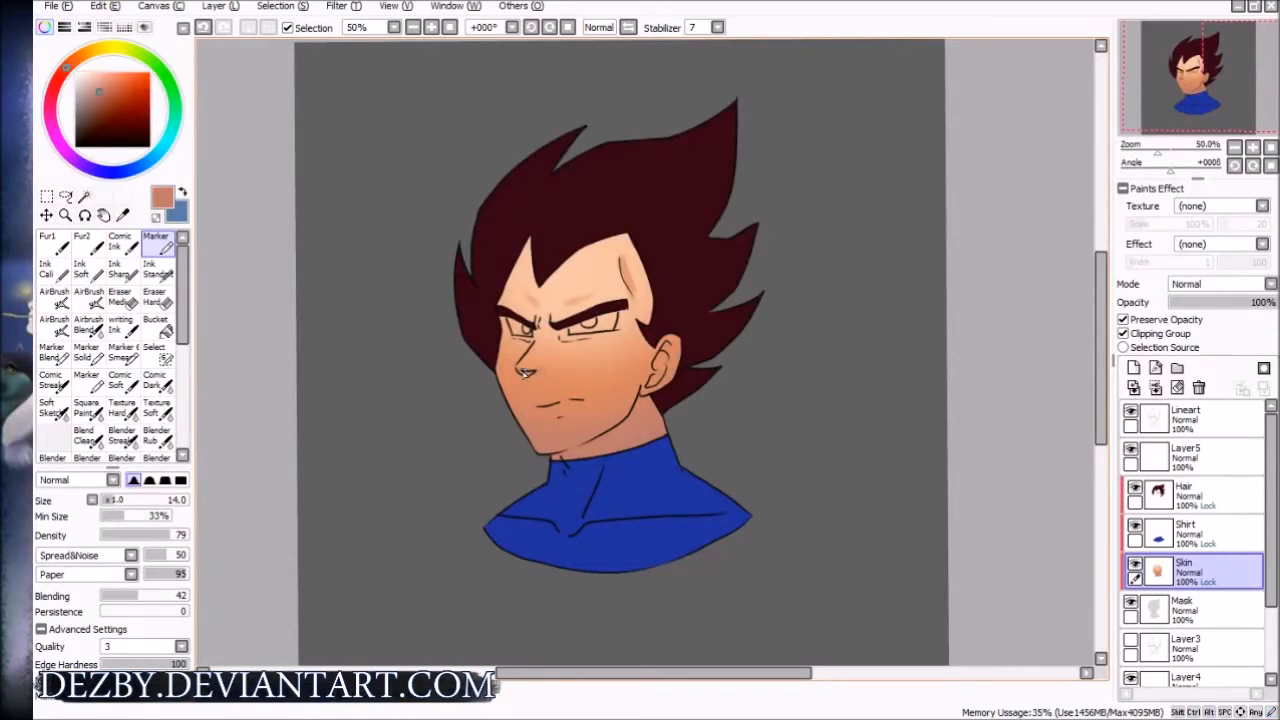
{"action": "left_click_drag", "start_coordinate": [521, 373], "coordinate": [537, 378]}
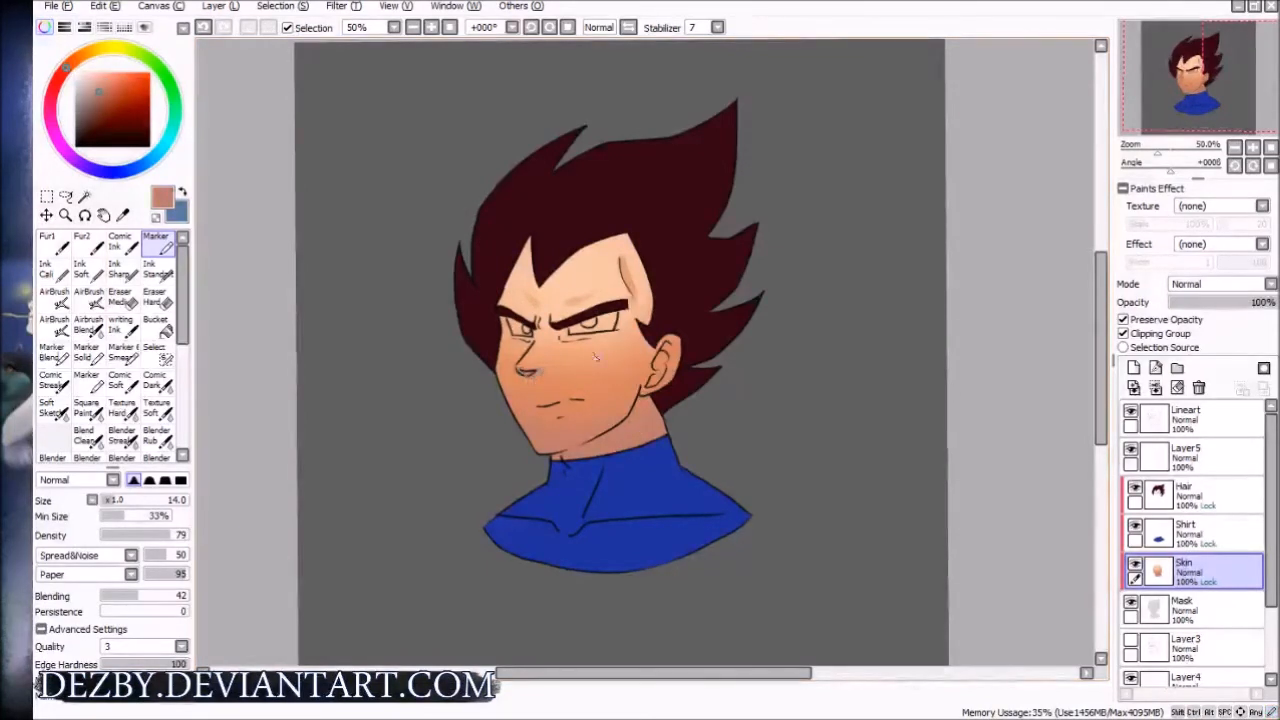
{"action": "left_click", "coordinate": [620, 358], "text": "alt"}
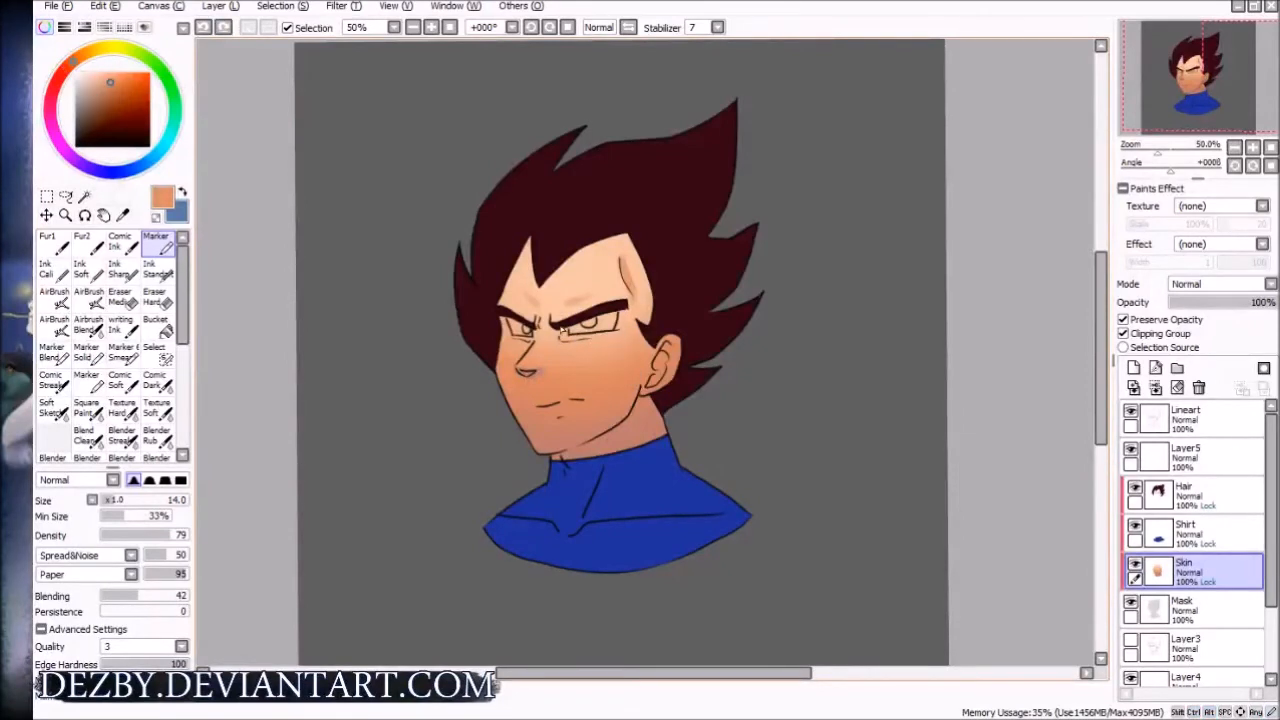
{"action": "left_click_drag", "start_coordinate": [560, 342], "coordinate": [573, 347]}
Touch up the mouth and chin with peach and orange tones sampled from the face
{"action": "left_click", "coordinate": [615, 258], "text": "alt"}
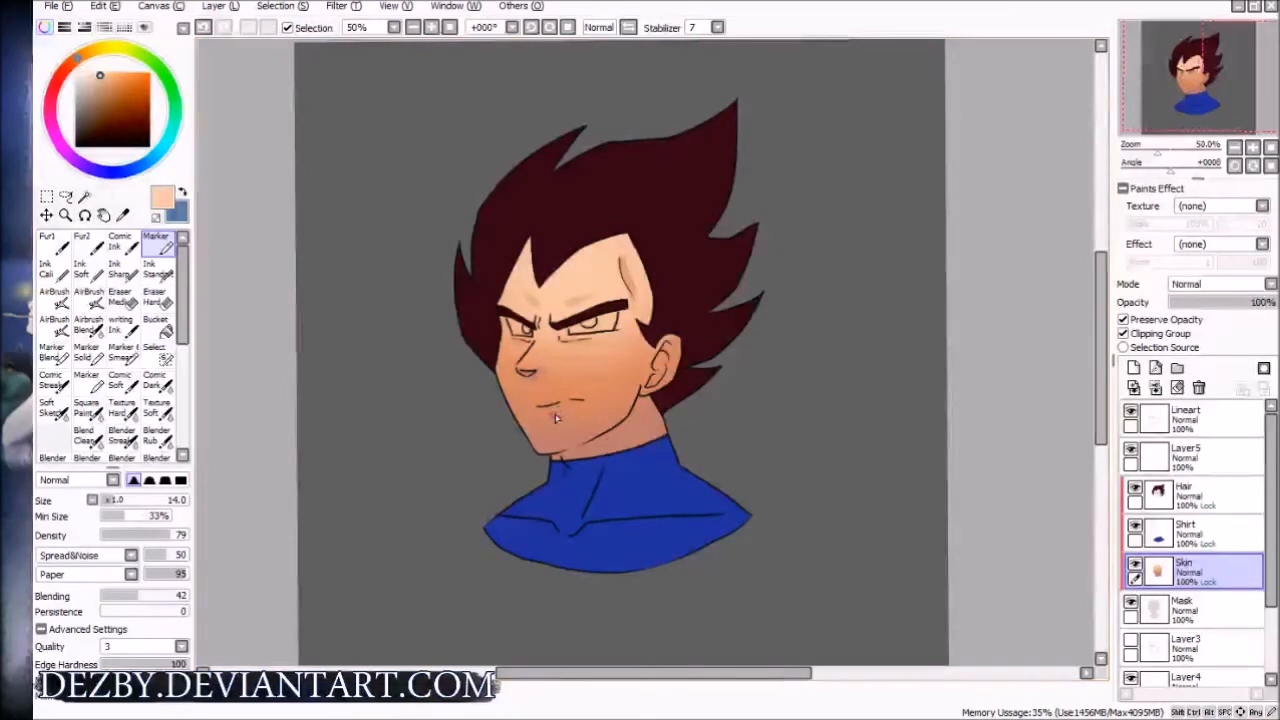
{"action": "left_click", "coordinate": [584, 392], "text": "alt"}
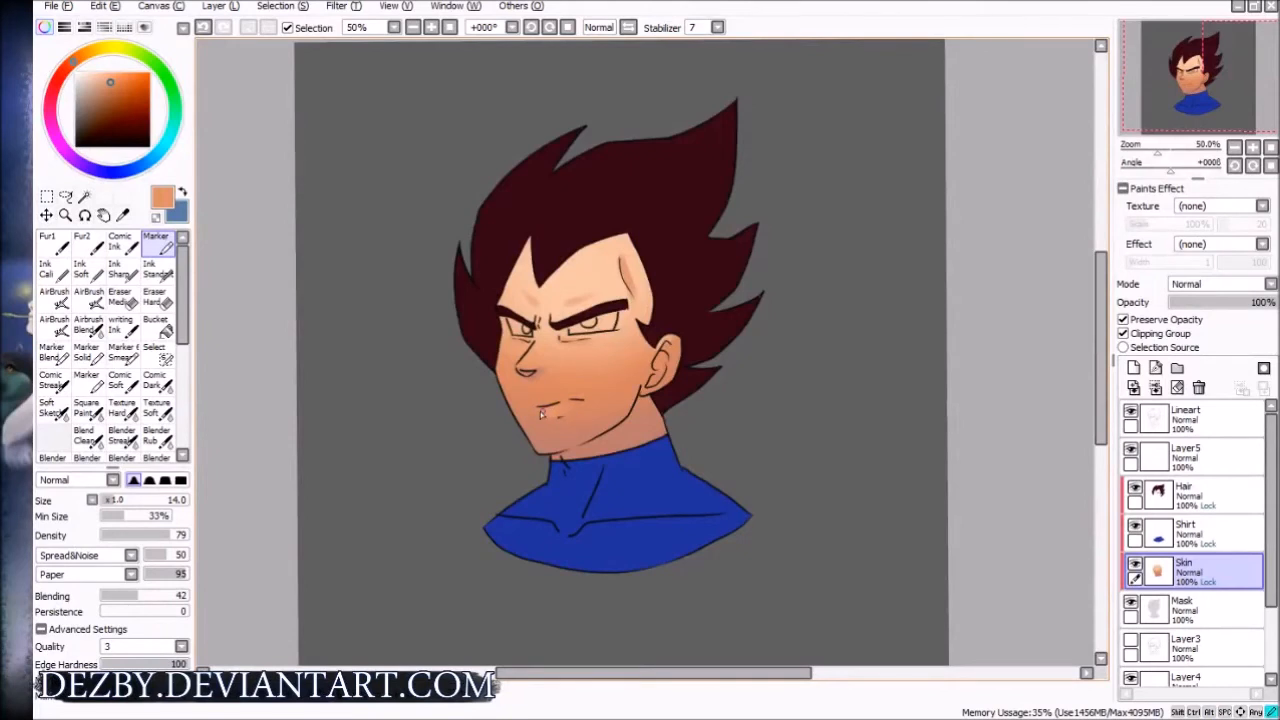
{"action": "left_click", "coordinate": [583, 275], "text": "alt"}
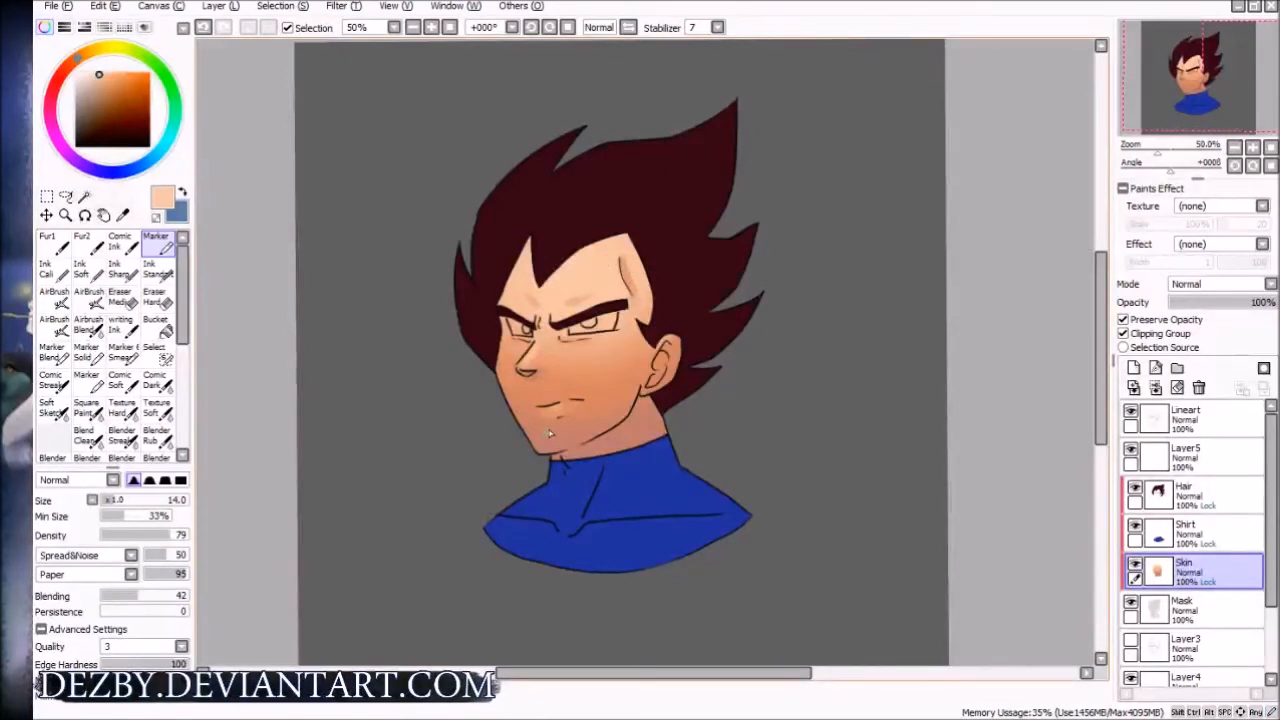
{"action": "left_click", "coordinate": [563, 452], "text": "alt"}
Shade the forehead below the hairline in the cheek's orange, replacing the first stroke with one from a smaller Marker
{"action": "left_click", "coordinate": [627, 342], "text": "alt"}
{"action": "left_click_drag", "start_coordinate": [626, 232], "coordinate": [558, 274]}
{"action": "key", "text": "ctrl+z"}
{"action": "key", "text": "bracketleft"}
{"action": "key", "text": "bracketleft"}
{"action": "left_click_drag", "start_coordinate": [544, 287], "coordinate": [558, 272]}
Set the Marker to size 25, try a light peach highlight below the mouth, and undo the stroke
{"action": "key", "text": "bracketright"}
{"action": "key", "text": "bracketright"}
{"action": "key", "text": "bracketright"}
{"action": "key", "text": "bracketright"}
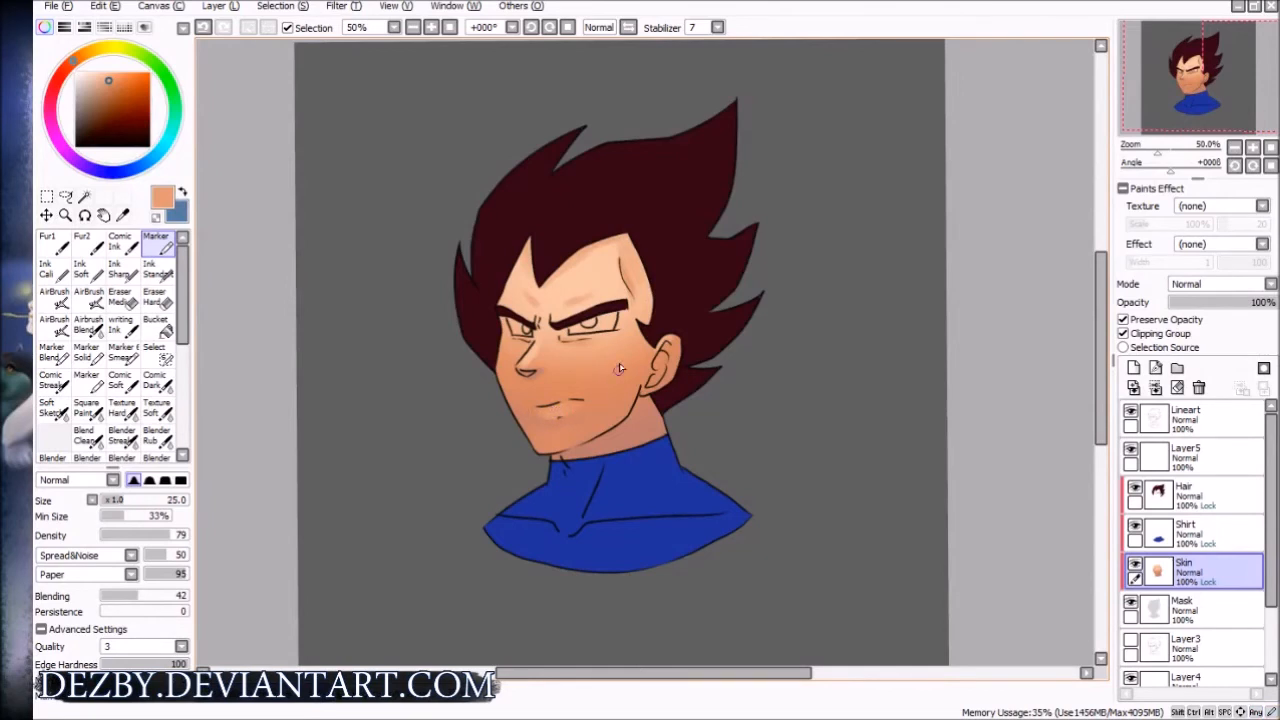
{"action": "left_click", "coordinate": [605, 273], "text": "alt"}
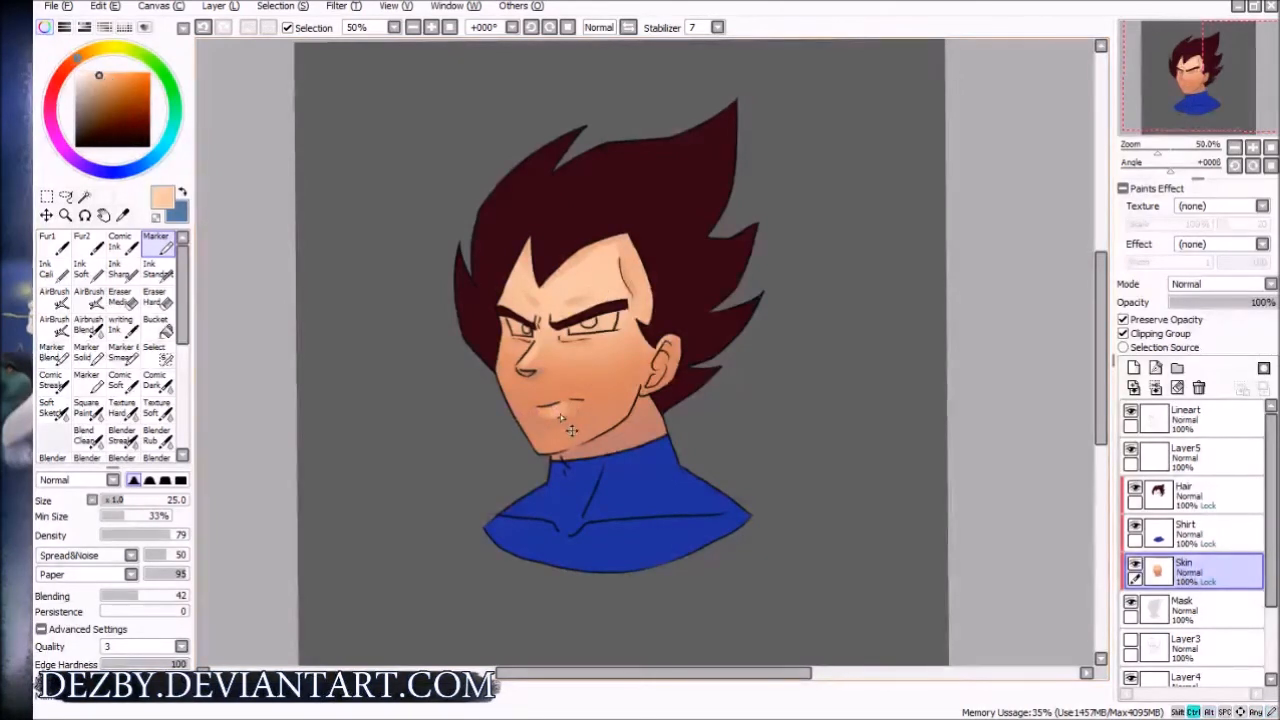
{"action": "left_click_drag", "start_coordinate": [553, 415], "coordinate": [562, 411]}
{"action": "key", "text": "ctrl+z"}
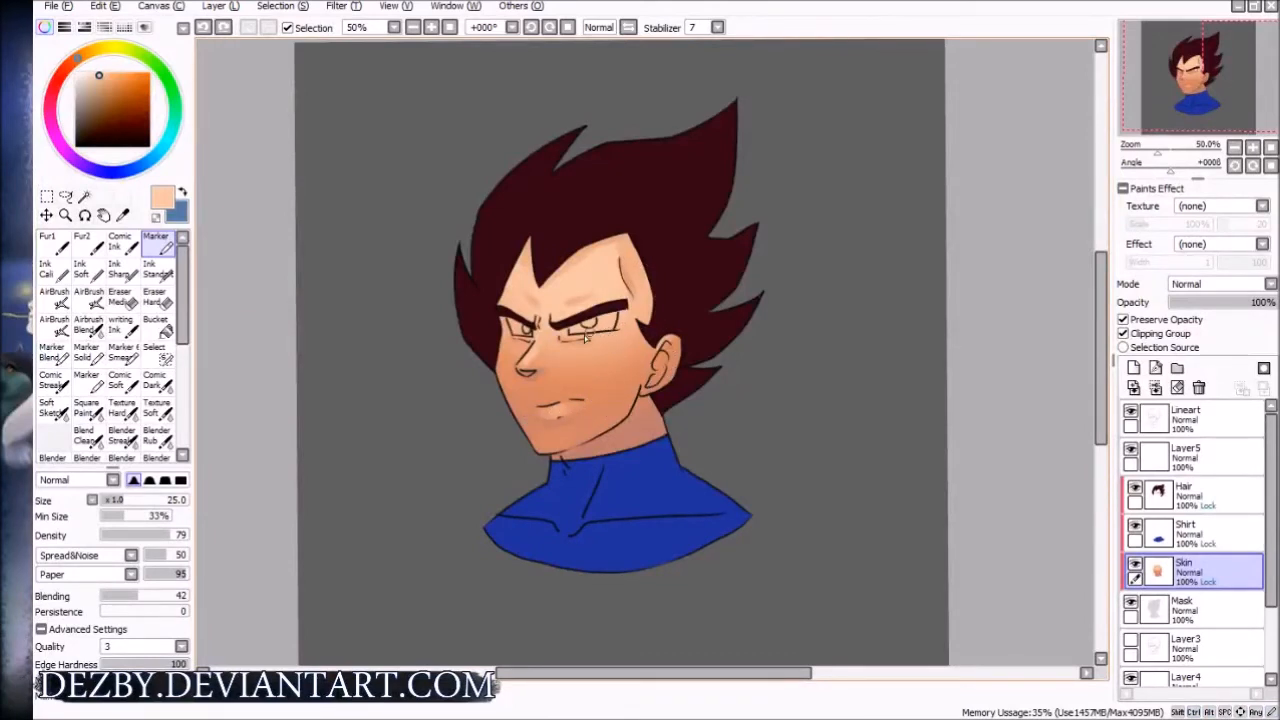
Shade the chin, lower cheek and neck with orange tones sampled from the face
{"action": "left_click", "coordinate": [576, 376], "text": "alt"}
{"action": "mouse_move", "coordinate": [582, 430]}
{"action": "left_mouse_down"}
{"action": "mouse_move", "coordinate": [566, 440]}
{"action": "mouse_move", "coordinate": [616, 420]}
{"action": "mouse_move", "coordinate": [617, 388]}
{"action": "mouse_move", "coordinate": [570, 428]}
{"action": "mouse_move", "coordinate": [528, 430]}
{"action": "mouse_move", "coordinate": [514, 380]}
{"action": "left_mouse_up"}
{"action": "left_click_drag", "start_coordinate": [548, 419], "coordinate": [560, 425]}
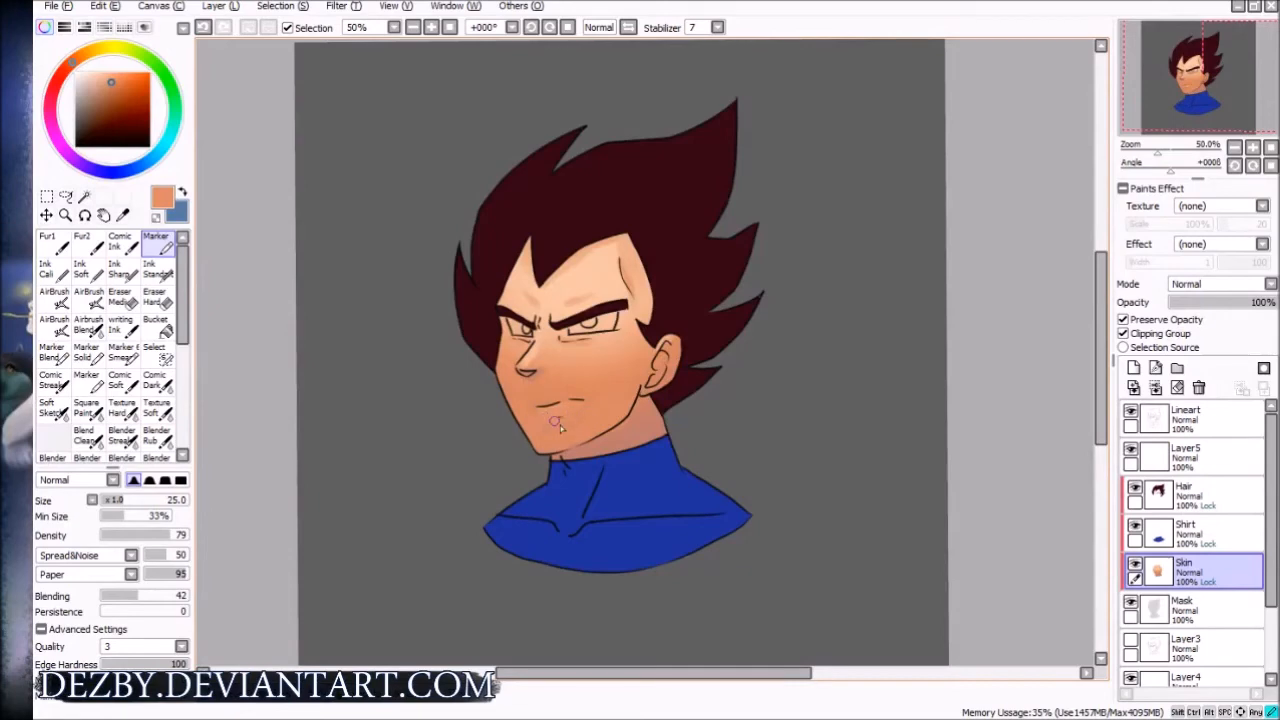
{"action": "left_click", "coordinate": [630, 404], "text": "alt"}
{"action": "left_click_drag", "start_coordinate": [652, 412], "coordinate": [622, 440]}
Blend the forehead shading between the hairline and brows with sampled peach tones and a smaller Marker
{"action": "left_click", "coordinate": [590, 275], "text": "alt"}
{"action": "key", "text": "bracketleft"}
{"action": "key", "text": "bracketleft"}
{"action": "key", "text": "bracketleft"}
{"action": "key", "text": "bracketleft"}
{"action": "left_click", "coordinate": [570, 280], "text": "alt"}
{"action": "left_click_drag", "start_coordinate": [590, 262], "coordinate": [556, 301]}
{"action": "left_click", "coordinate": [590, 275], "text": "alt"}
Return the Marker to size 25 and paint lighter blue planes on the Shirt layer's collar, chest and shoulder
{"action": "key", "text": "bracketright"}
{"action": "key", "text": "bracketright"}
{"action": "key", "text": "bracketright"}
{"action": "key", "text": "bracketright"}
{"action": "left_click", "coordinate": [660, 480], "text": "ctrl+shift"}
{"action": "left_click", "coordinate": [650, 490], "text": "alt"}
{"action": "mouse_move", "coordinate": [640, 460]}
{"action": "left_mouse_down"}
{"action": "mouse_move", "coordinate": [694, 514]}
{"action": "mouse_move", "coordinate": [583, 531]}
{"action": "left_mouse_up"}
{"action": "left_click", "coordinate": [640, 522], "text": "alt"}
{"action": "mouse_move", "coordinate": [736, 508]}
{"action": "left_mouse_down"}
{"action": "mouse_move", "coordinate": [691, 484]}
{"action": "mouse_move", "coordinate": [712, 493]}
{"action": "left_mouse_up"}
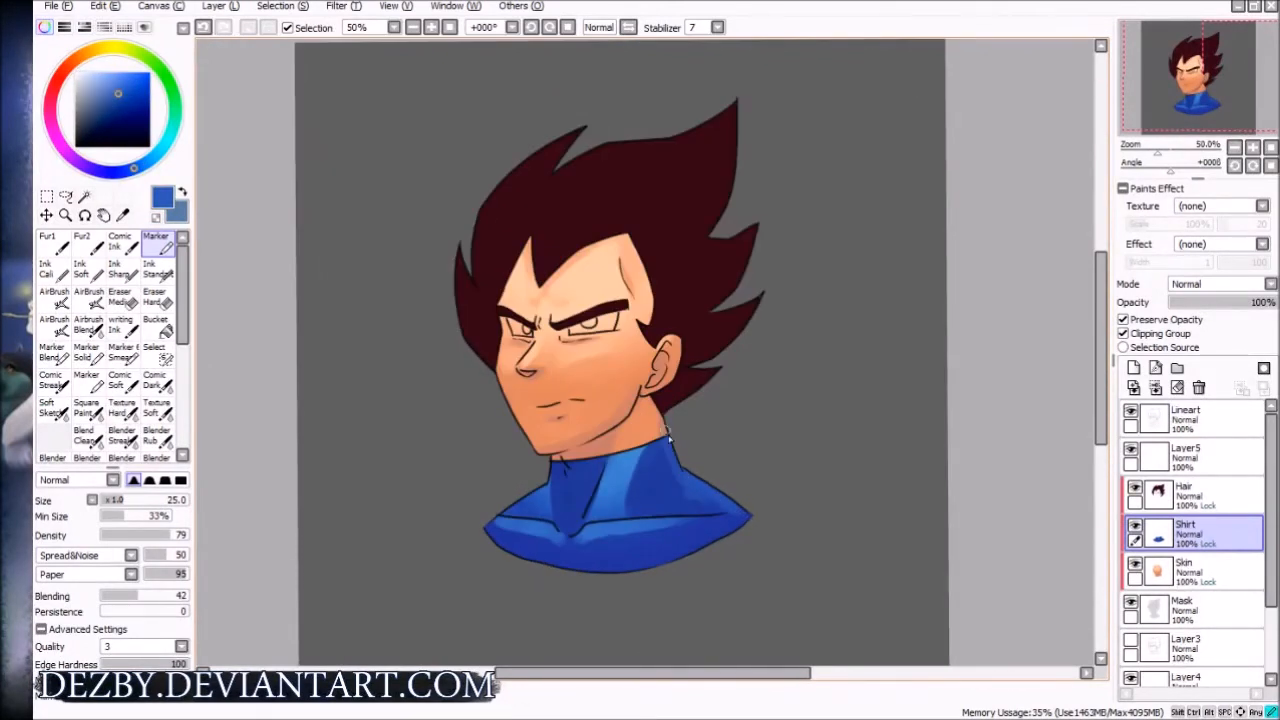
Refine the light and dark planes on the shirt's collar and shoulders with blues sampled from the shirt
{"action": "left_click", "coordinate": [669, 492], "text": "alt"}
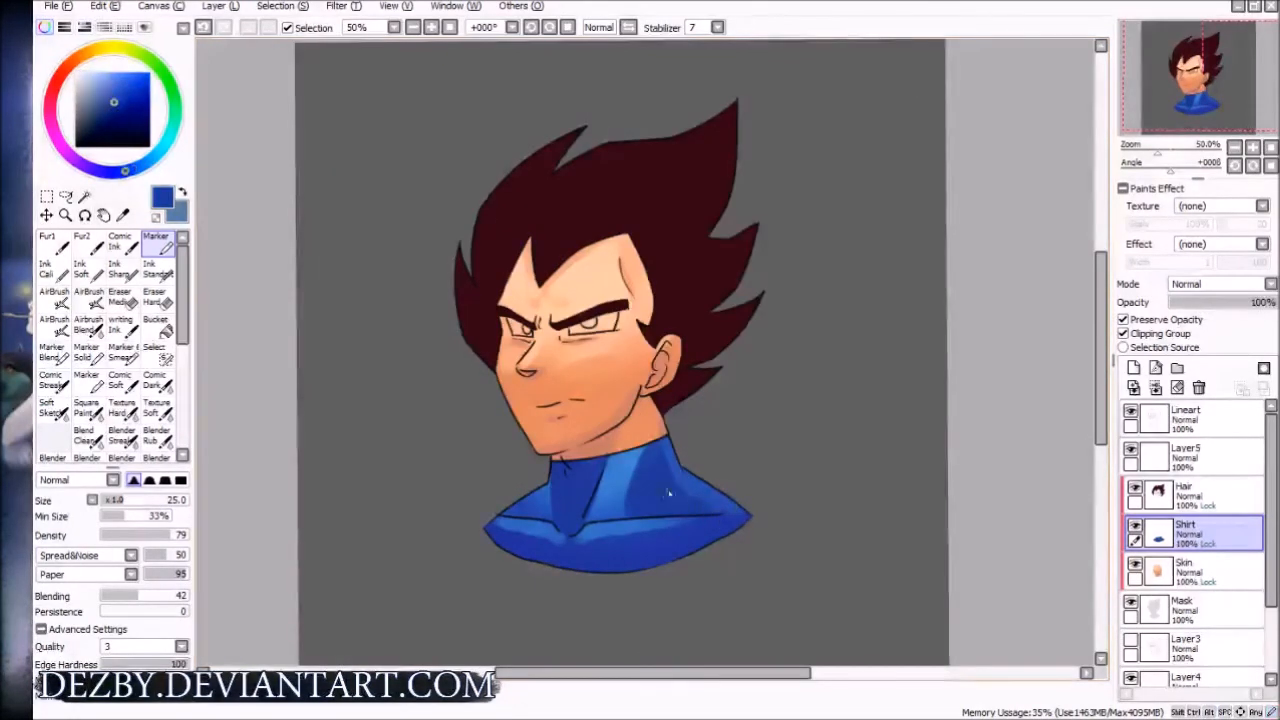
{"action": "left_click", "coordinate": [538, 498], "text": "alt"}
{"action": "left_click", "coordinate": [535, 496], "text": "alt"}
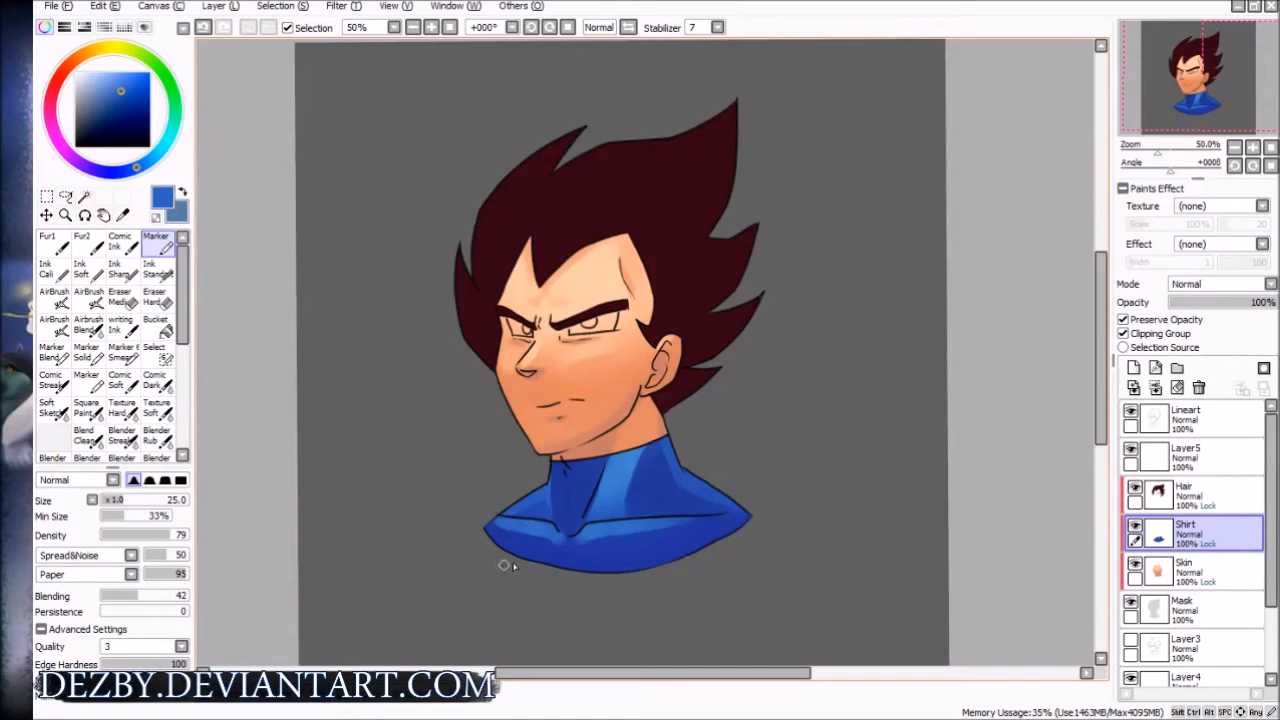
{"action": "left_click", "coordinate": [600, 531], "text": "alt"}
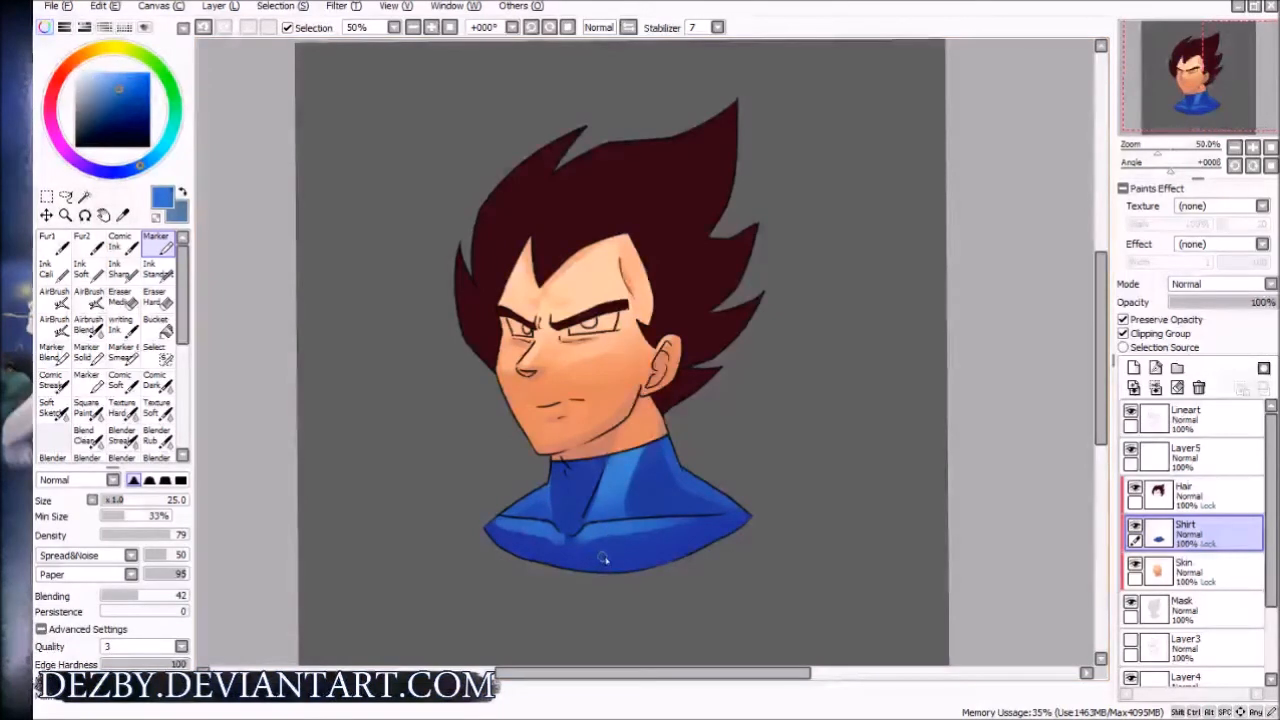
Set the Marker to size 60 and paint a lighter blue across the shirt's lower chest, undoing the first attempts
{"action": "key", "text": "bracketright"}
{"action": "key", "text": "bracketright"}
{"action": "key", "text": "bracketright"}
{"action": "mouse_move", "coordinate": [589, 563]}
{"action": "left_mouse_down"}
{"action": "mouse_move", "coordinate": [634, 559]}
{"action": "mouse_move", "coordinate": [588, 571]}
{"action": "mouse_move", "coordinate": [640, 568]}
{"action": "mouse_move", "coordinate": [579, 560]}
{"action": "mouse_move", "coordinate": [673, 560]}
{"action": "mouse_move", "coordinate": [585, 561]}
{"action": "mouse_move", "coordinate": [728, 543]}
{"action": "left_mouse_up"}
{"action": "key", "text": "ctrl+z"}
{"action": "key", "text": "ctrl+z"}
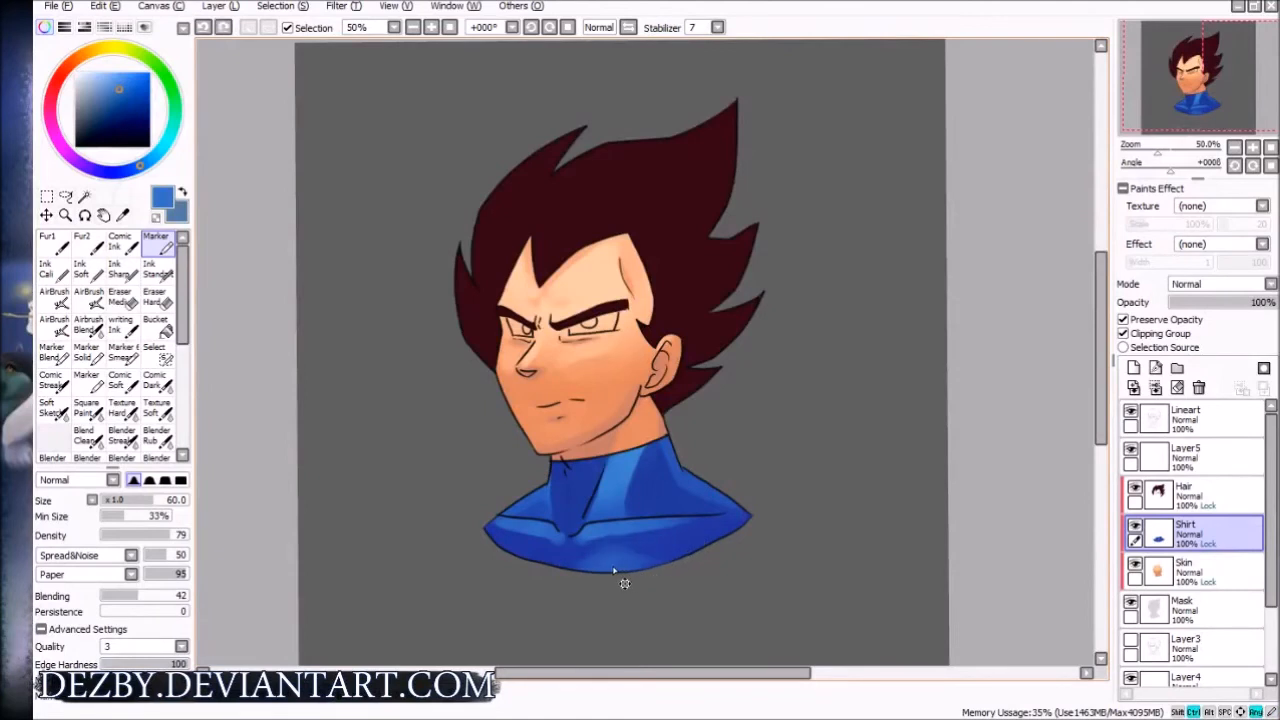
{"action": "left_click_drag", "start_coordinate": [582, 561], "coordinate": [682, 548]}
{"action": "key", "text": "ctrl+z"}
{"action": "key", "text": "ctrl+z"}
{"action": "left_click_drag", "start_coordinate": [602, 550], "coordinate": [640, 560]}
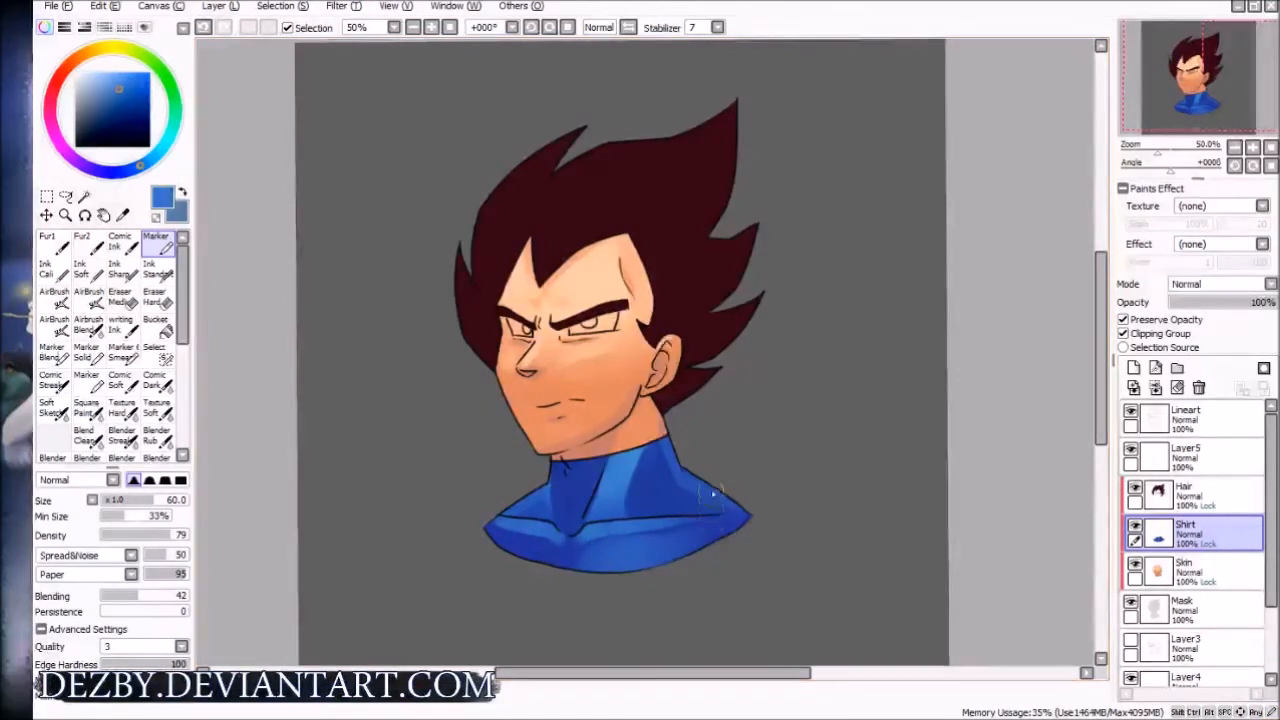
Check and touch up the shirt in a mirrored view, restore the view, and shade the collar with a sampled darker blue
{"action": "key", "text": "h"}
{"action": "left_click_drag", "start_coordinate": [743, 565], "coordinate": [806, 537]}
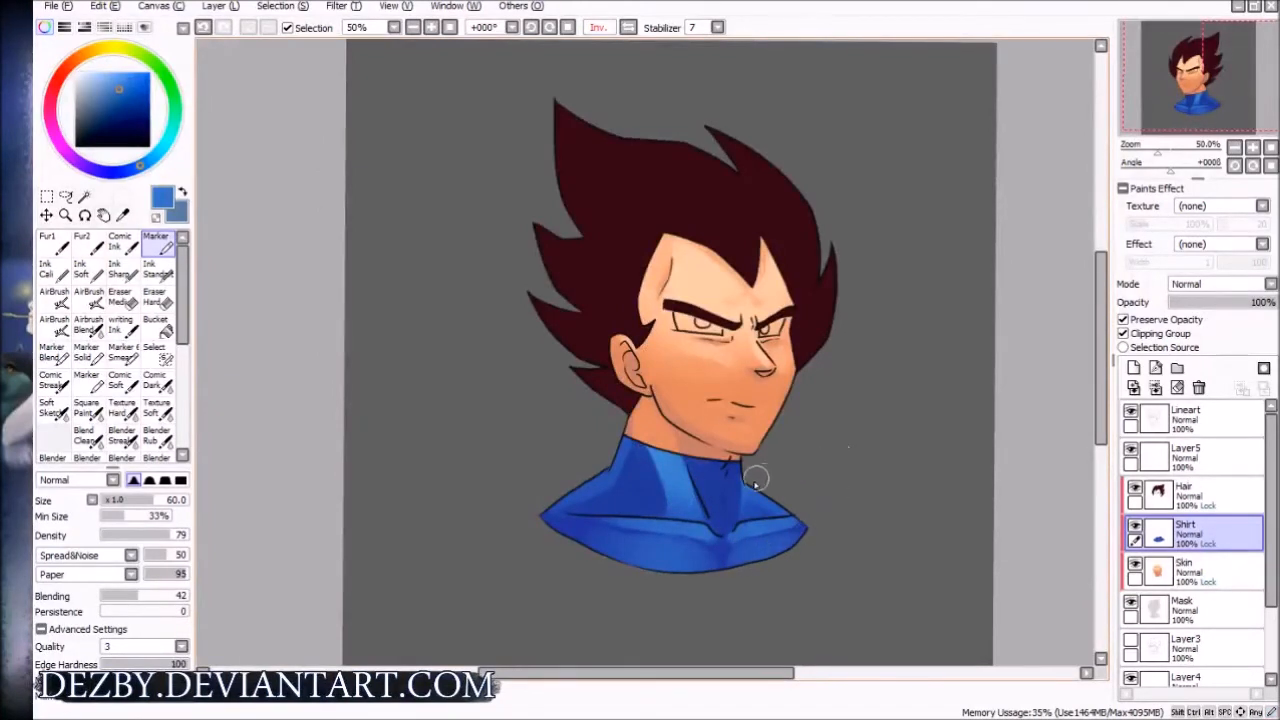
{"action": "key", "text": "h"}
{"action": "left_click", "coordinate": [650, 492], "text": "alt"}
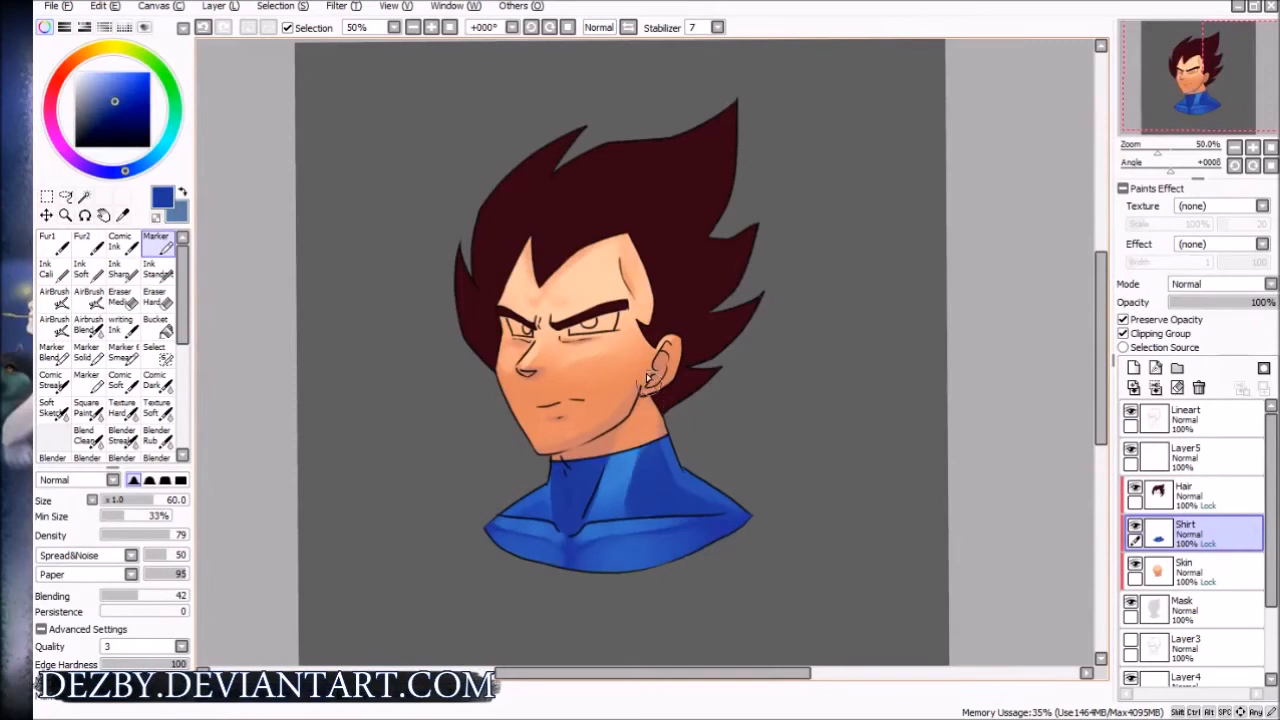
{"action": "mouse_move", "coordinate": [639, 440]}
{"action": "left_mouse_down"}
{"action": "mouse_move", "coordinate": [643, 510]}
{"action": "mouse_move", "coordinate": [630, 450]}
{"action": "left_mouse_up"}
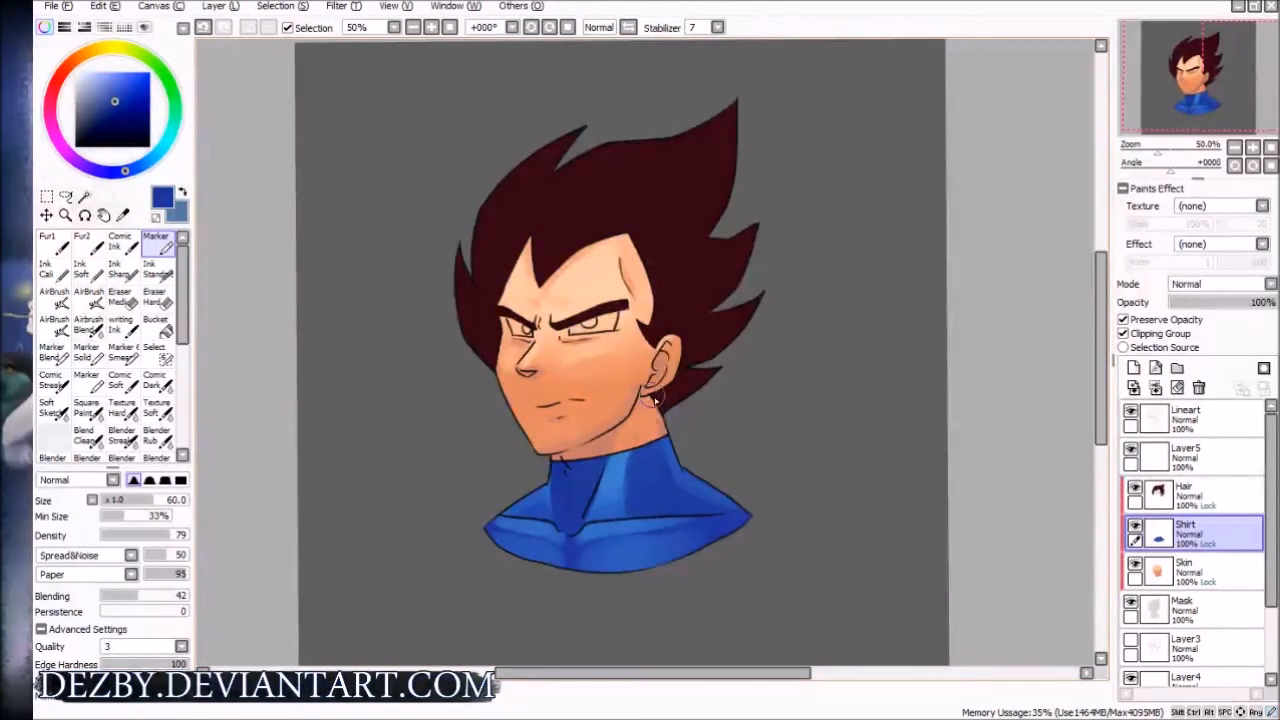
{"action": "left_click_drag", "start_coordinate": [556, 491], "coordinate": [569, 465]}
Set the Marker to size 30 and refine the collar and shoulder planes with sampled light and dark blues
{"action": "left_click", "coordinate": [614, 470], "text": "alt"}
{"action": "key", "text": "bracketleft"}
{"action": "key", "text": "bracketleft"}
{"action": "key", "text": "bracketleft"}
{"action": "key", "text": "bracketleft"}
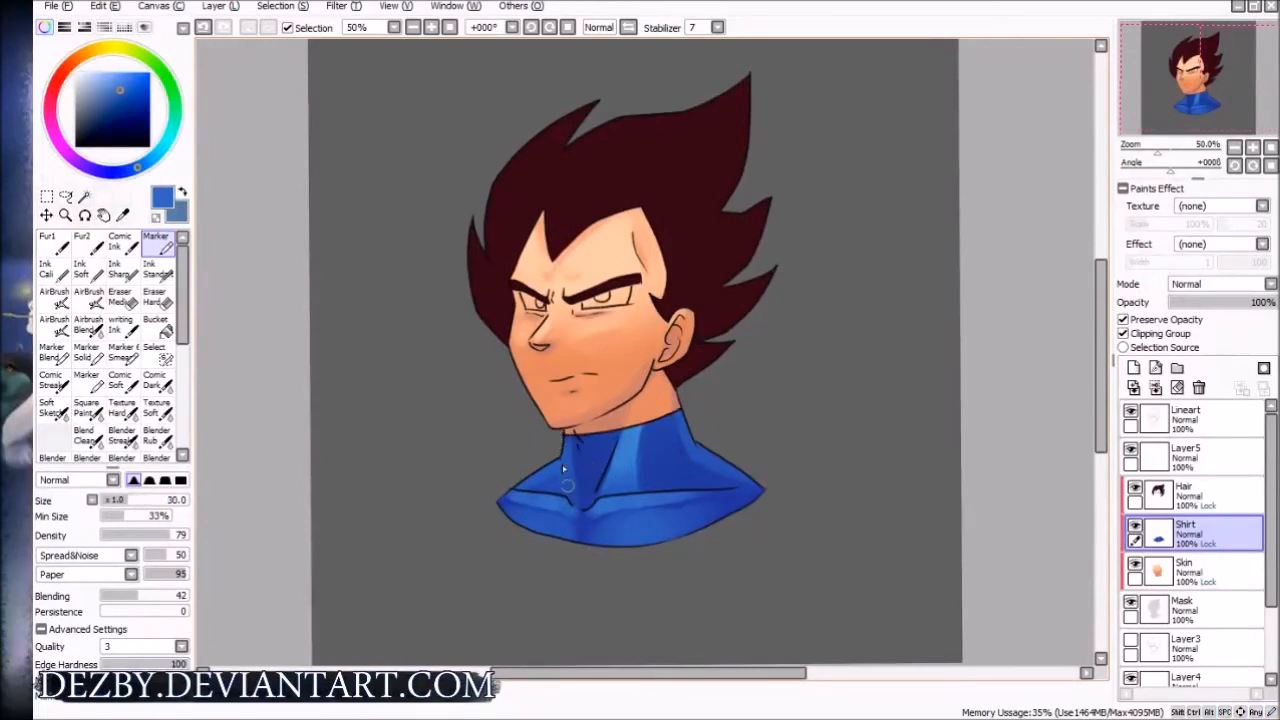
{"action": "left_click", "coordinate": [585, 502], "text": "alt"}
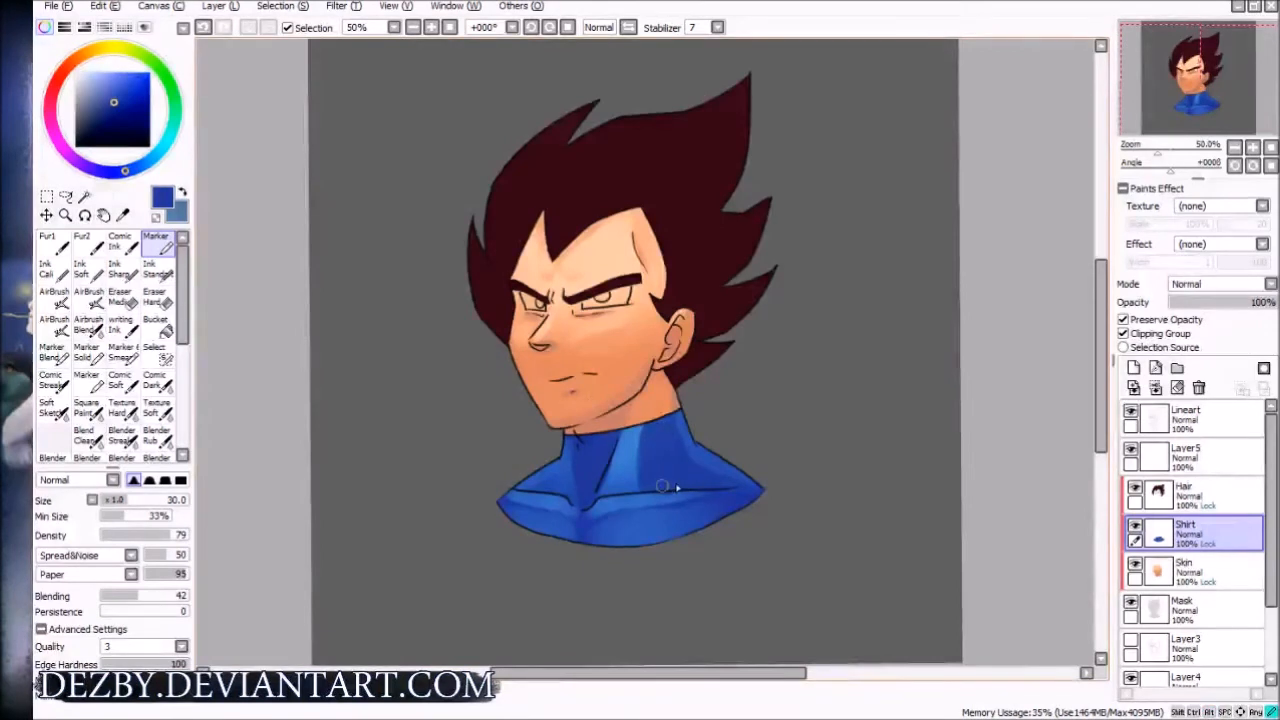
{"action": "left_click", "coordinate": [640, 503], "text": "alt"}
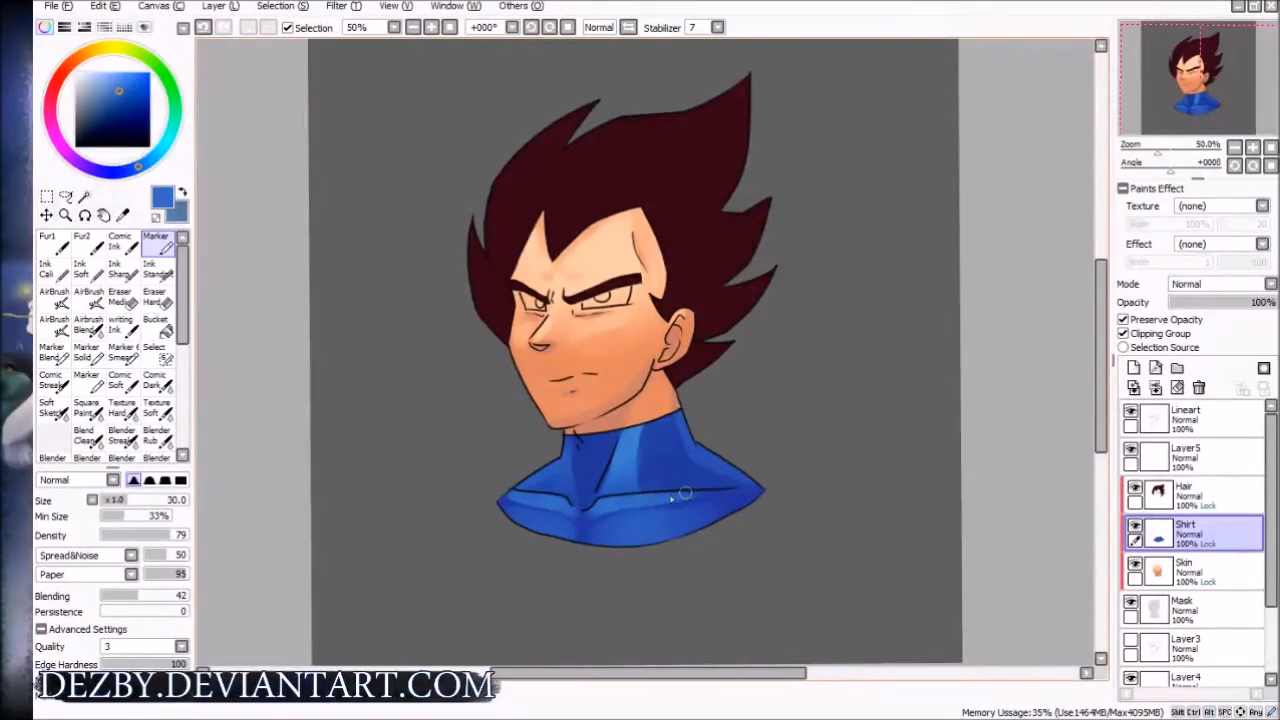
Define the shirt's chest centre and lower edge with sampled dark and mid blues, finishing at Marker size 16
{"action": "left_click", "coordinate": [585, 537], "text": "alt"}
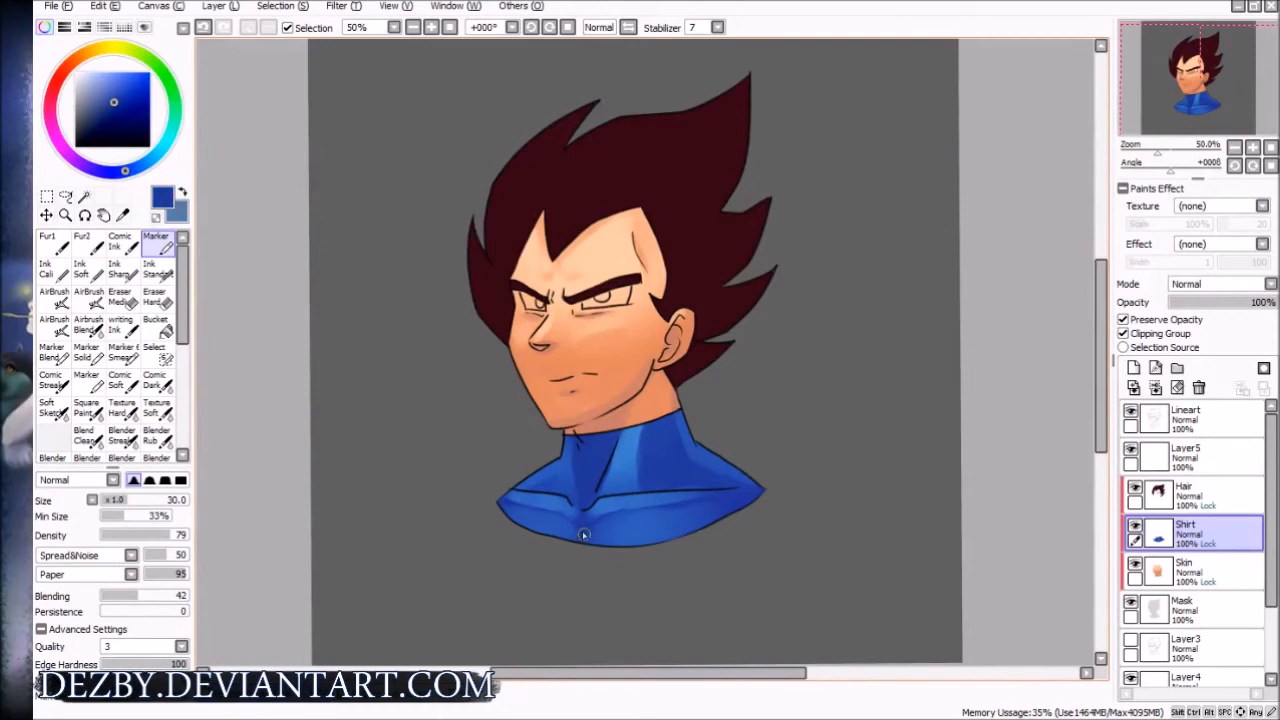
{"action": "left_click", "coordinate": [620, 527], "text": "alt"}
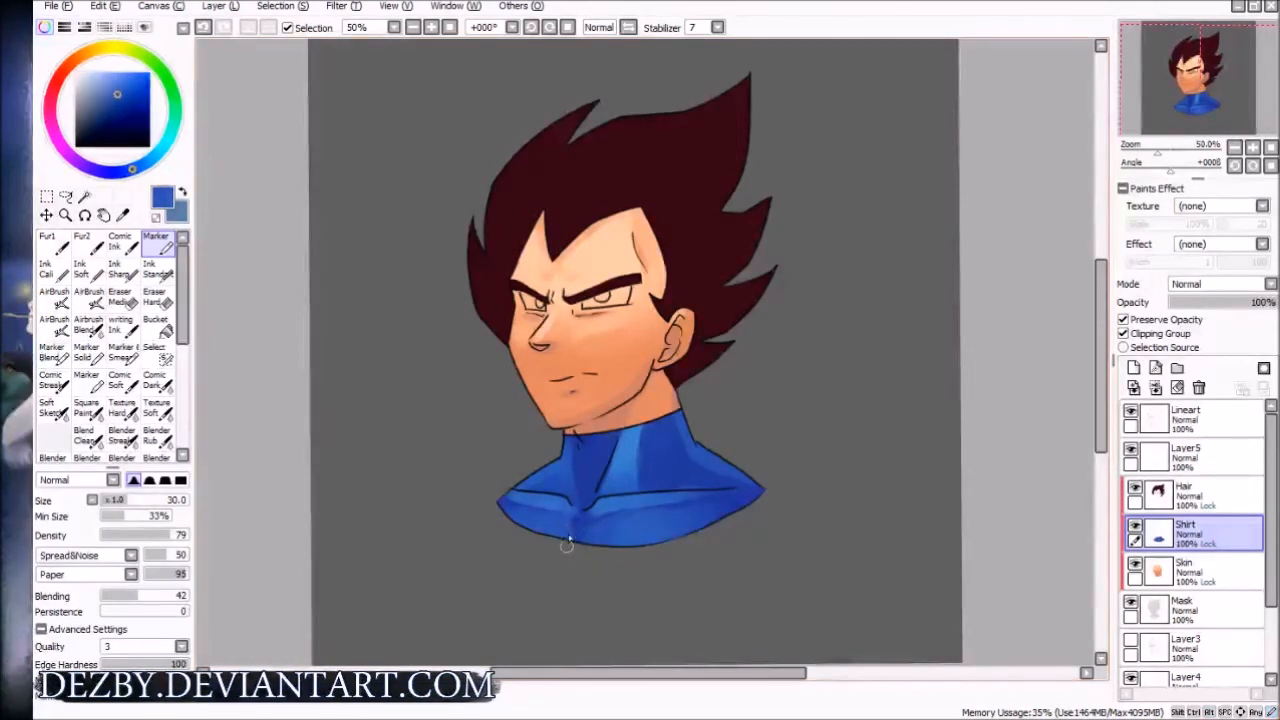
{"action": "left_click", "coordinate": [686, 466], "text": "alt"}
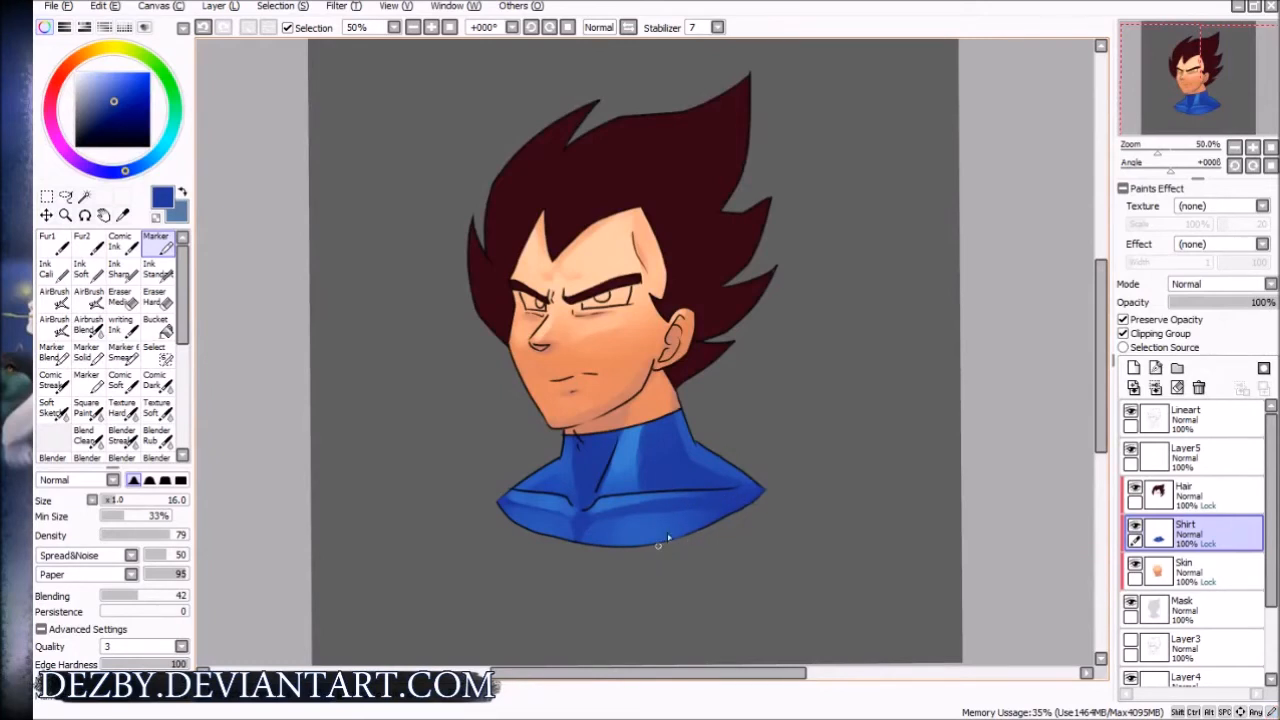
Set the Marker to size 50 and blend sampled mid and dark blues along the shirt's lower edge and chest
{"action": "key", "text": "bracketright"}
{"action": "key", "text": "bracketright"}
{"action": "key", "text": "bracketright"}
{"action": "left_click_drag", "start_coordinate": [709, 516], "coordinate": [686, 540]}
{"action": "key", "text": "bracketright"}
{"action": "left_click_drag", "start_coordinate": [706, 530], "coordinate": [698, 538]}
{"action": "left_click", "coordinate": [678, 532], "text": "alt"}
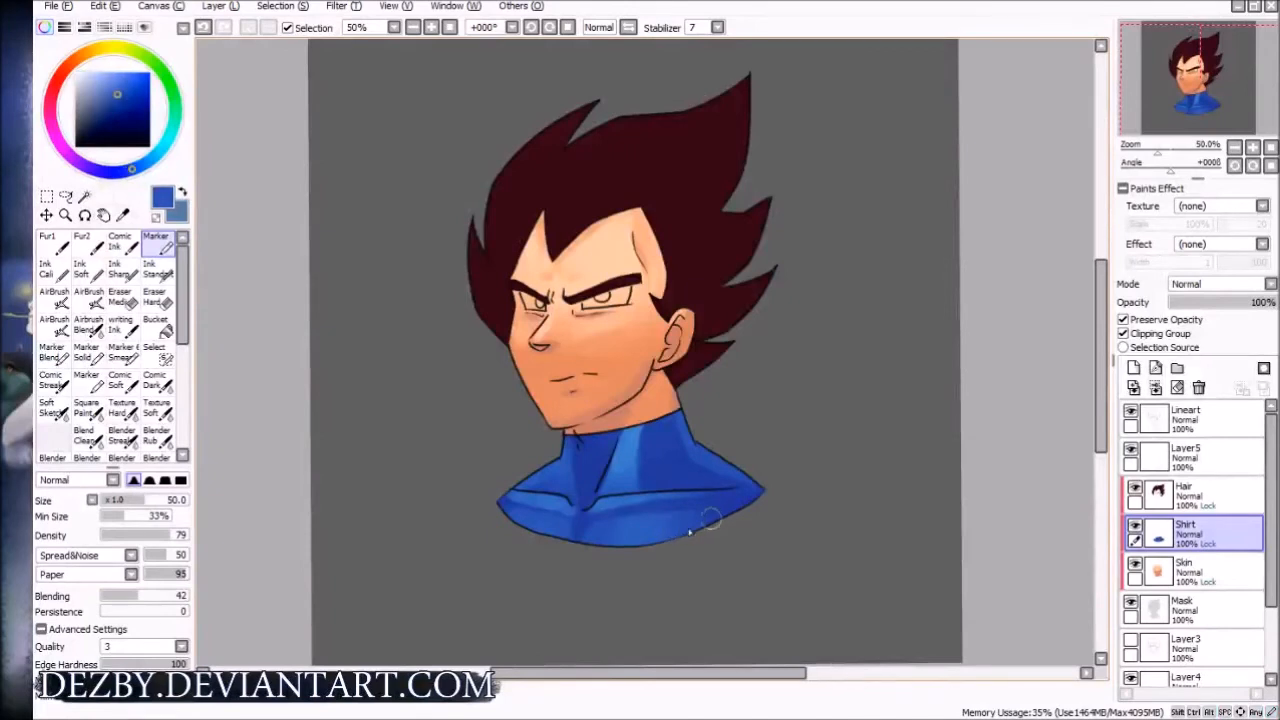
{"action": "left_click", "coordinate": [557, 516], "text": "alt"}
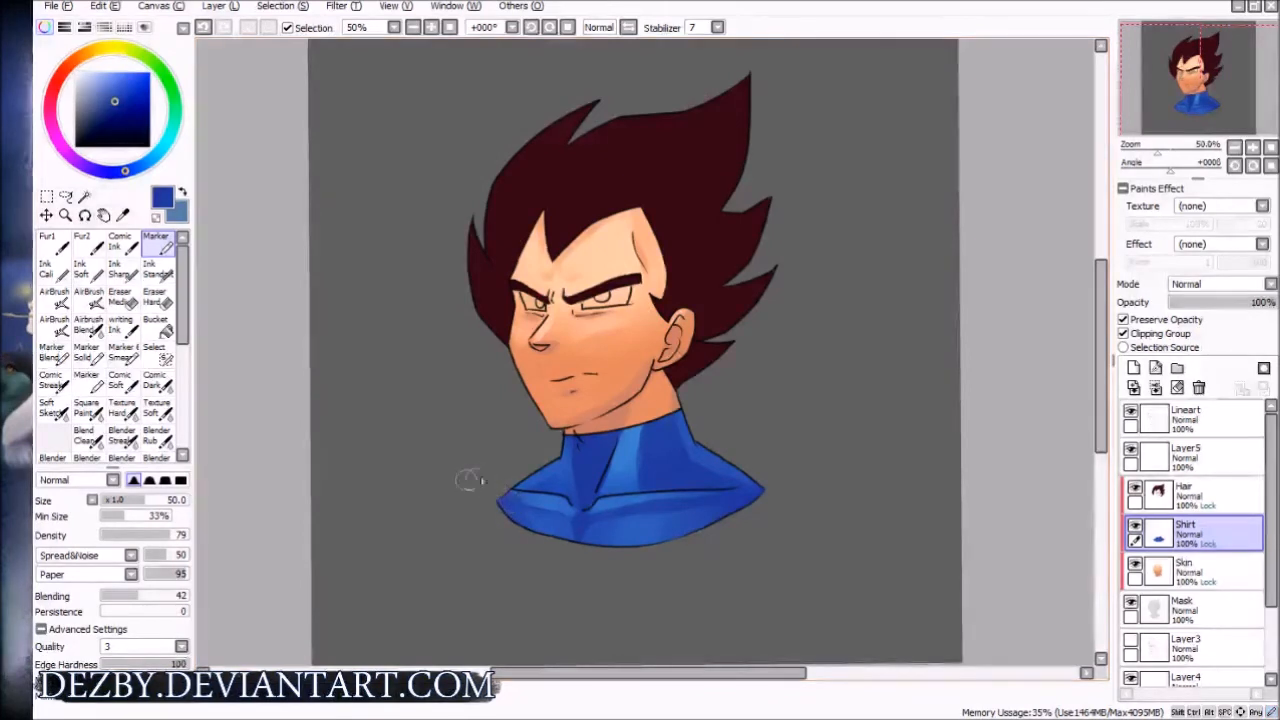
{"action": "left_click", "coordinate": [532, 518], "text": "alt"}
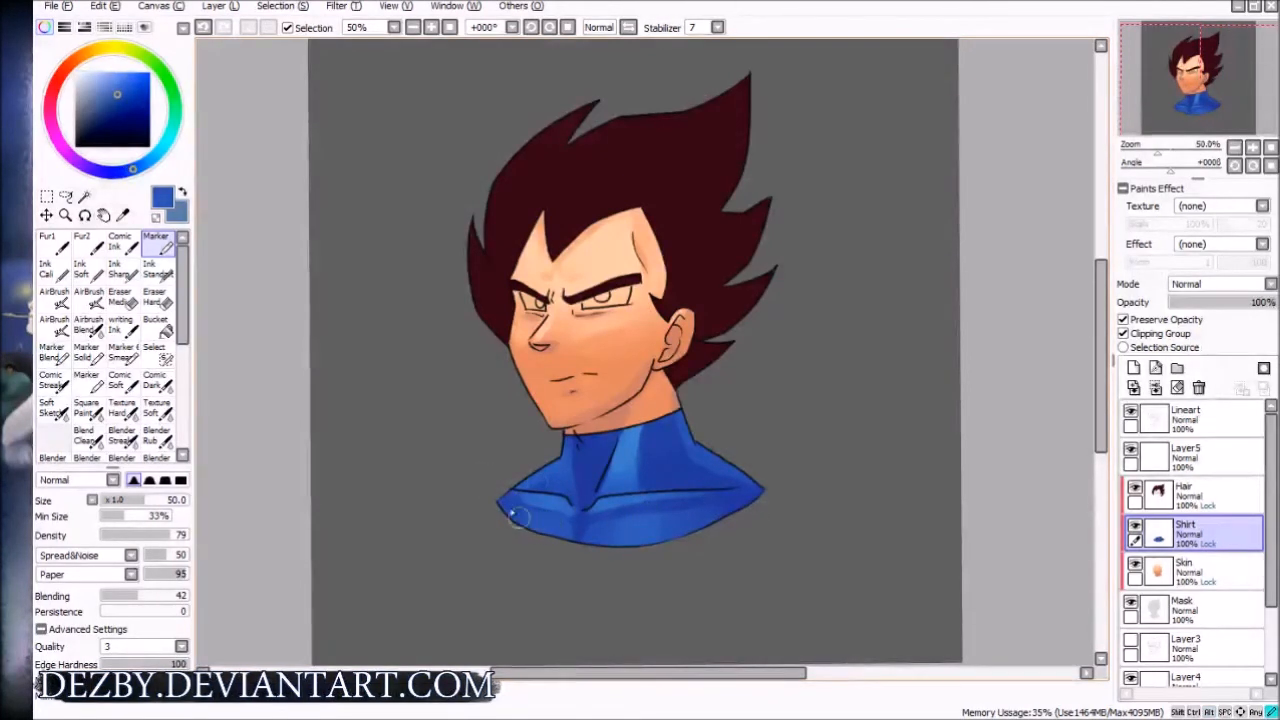
{"action": "left_click", "coordinate": [581, 517], "text": "alt"}
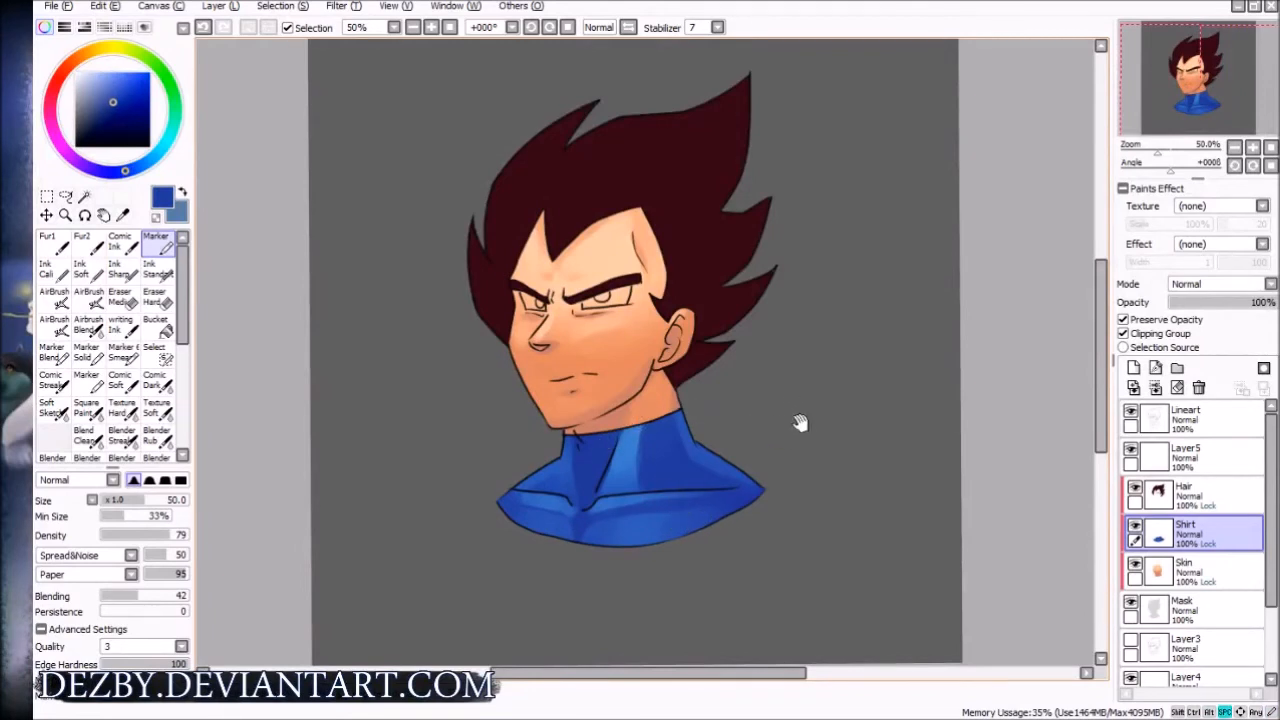
On the Skin layer, airbrush a sampled pale skin tone over the face at size 350, undoing unwanted strokes
{"action": "left_click_drag", "start_coordinate": [797, 421], "coordinate": [771, 500]}
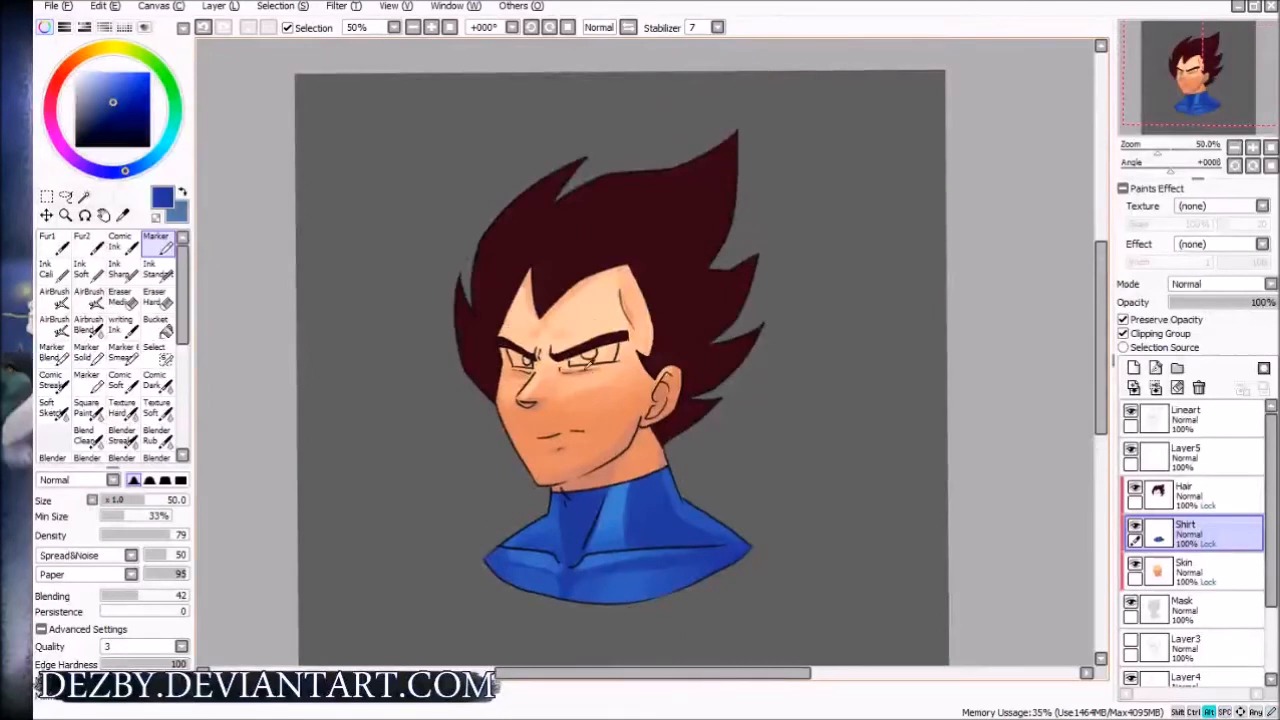
{"action": "left_click", "coordinate": [591, 318], "text": "alt"}
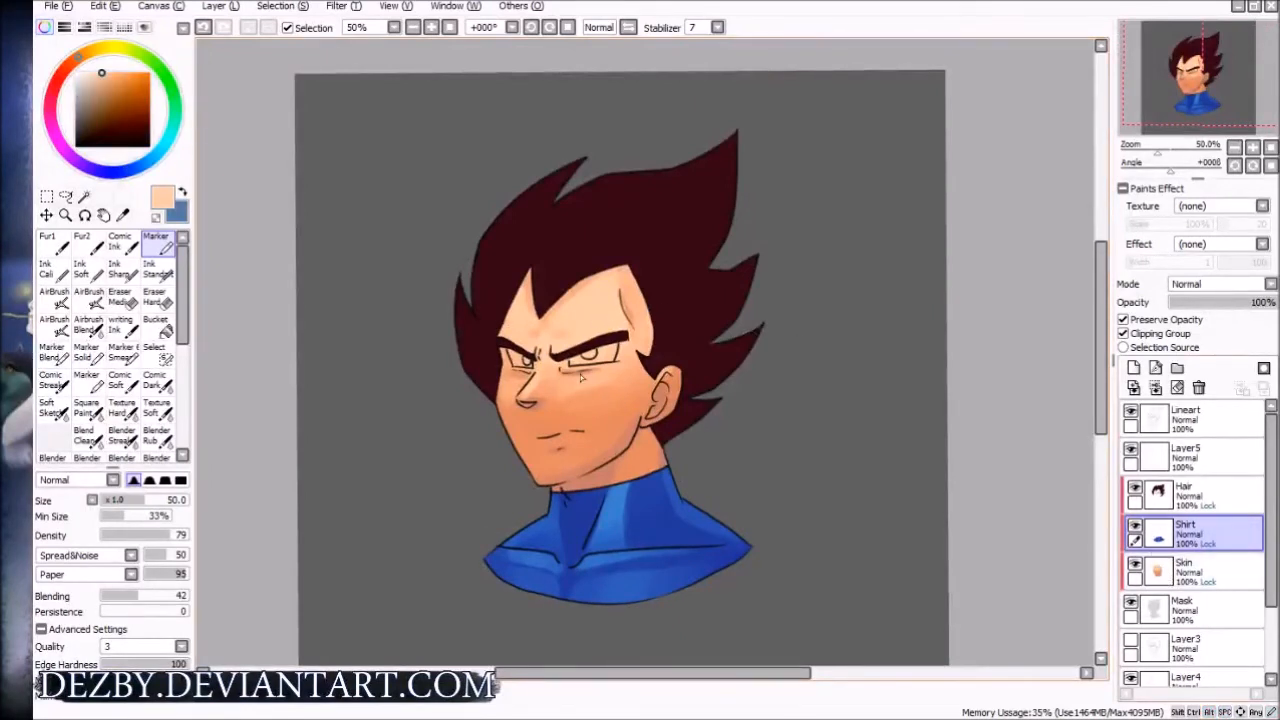
{"action": "left_click", "coordinate": [54, 297]}
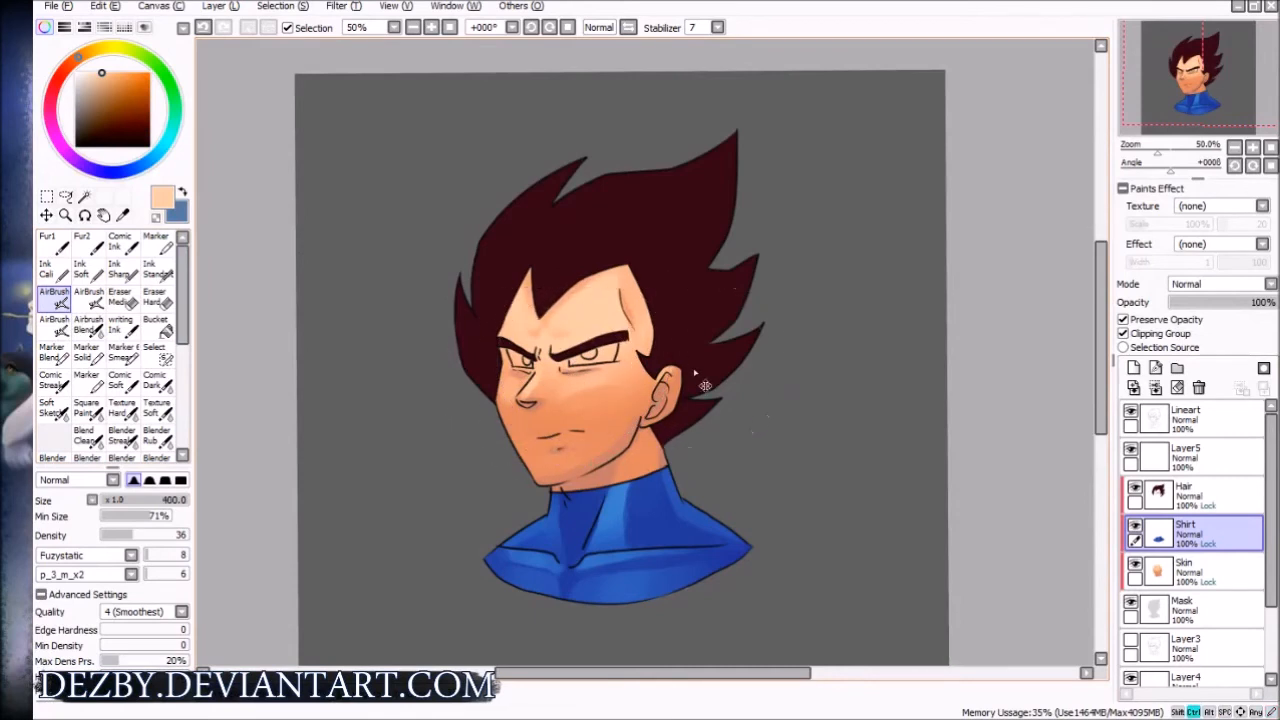
{"action": "left_click", "coordinate": [1190, 570]}
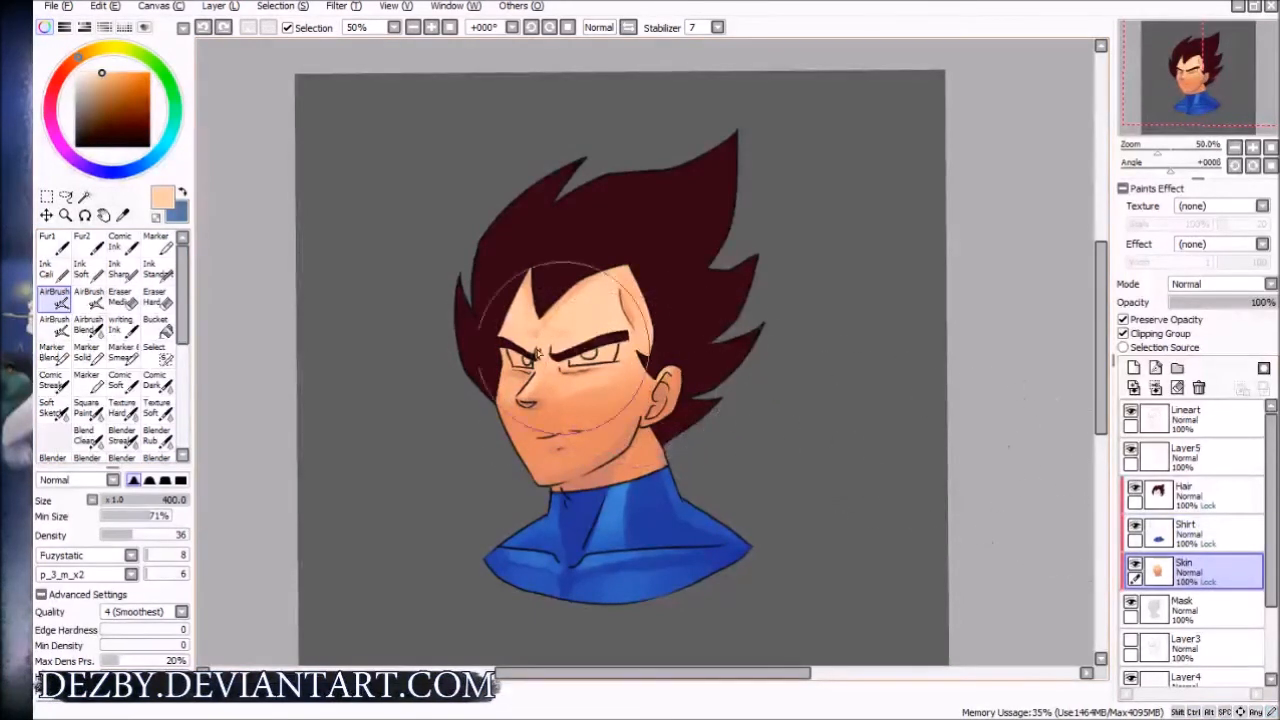
{"action": "key", "text": "ctrl+z"}
{"action": "key", "text": "["}
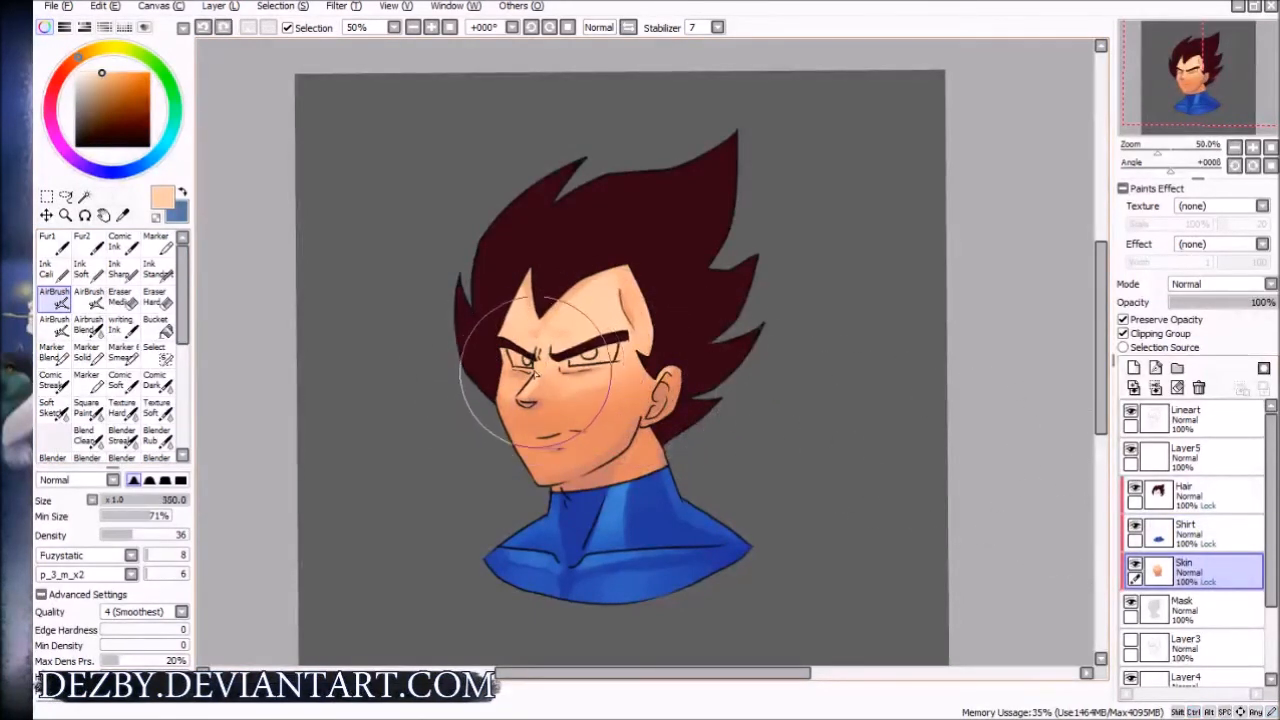
{"action": "right_click", "coordinate": [599, 388]}
{"action": "left_click_drag", "start_coordinate": [505, 385], "coordinate": [628, 382]}
{"action": "key", "text": "ctrl+z"}
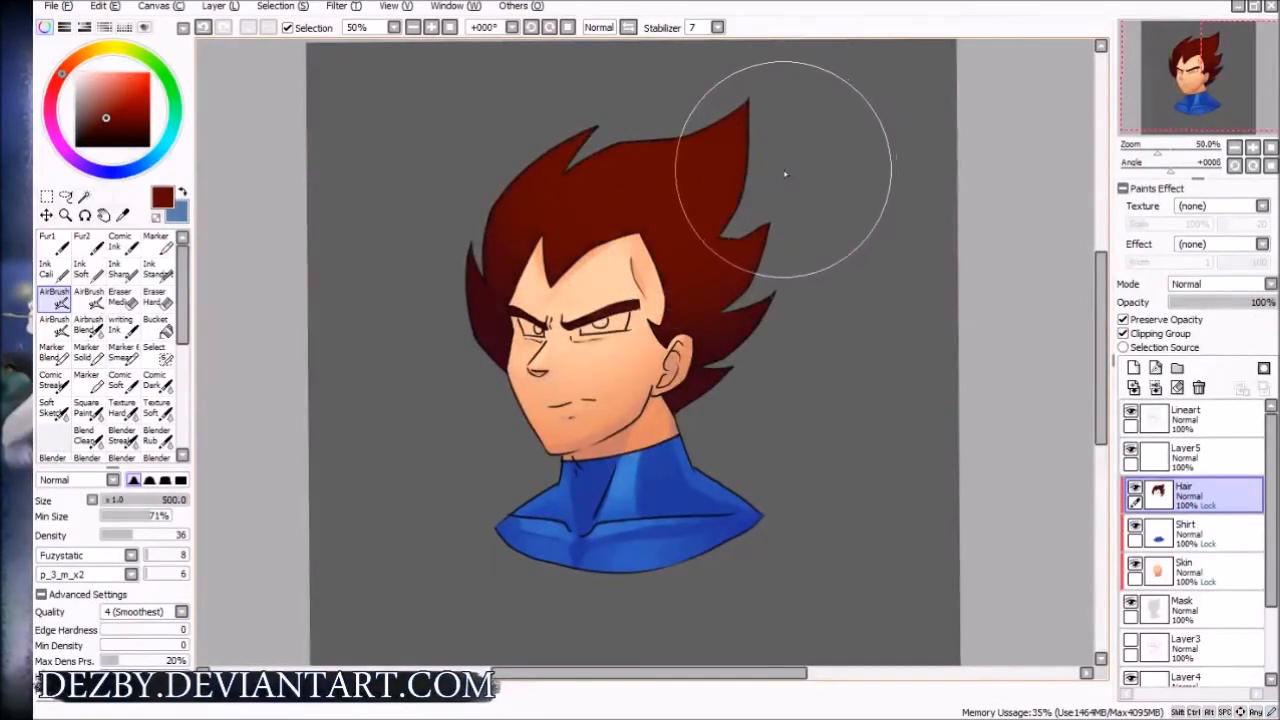
On the Hair layer, airbrush the upper hair at size 500 while alternating between dark red tones
{"action": "key", "text": "x"}
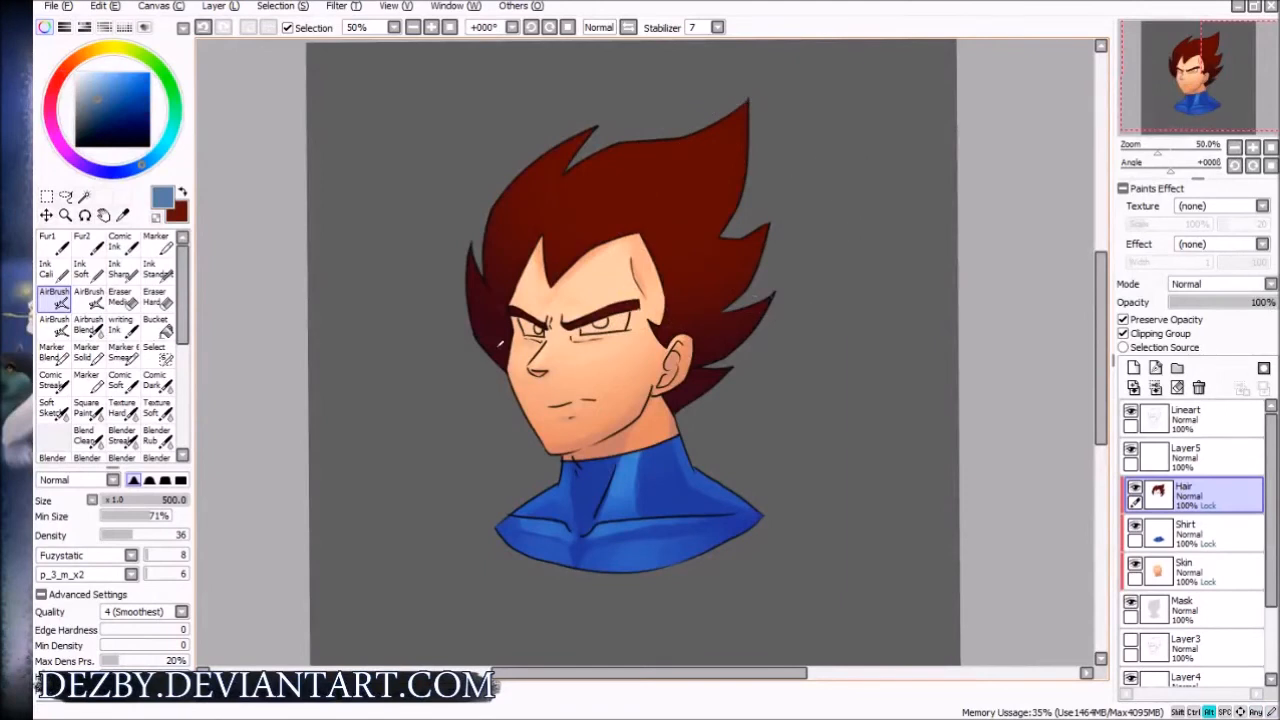
{"action": "key", "text": "x"}
{"action": "left_click", "coordinate": [181, 193]}
{"action": "mouse_move", "coordinate": [660, 150]}
{"action": "left_mouse_down"}
{"action": "mouse_move", "coordinate": [615, 134]}
{"action": "mouse_move", "coordinate": [540, 229]}
{"action": "mouse_move", "coordinate": [521, 198]}
{"action": "mouse_move", "coordinate": [640, 227]}
{"action": "left_mouse_up"}
{"action": "key", "text": "x"}
{"action": "mouse_move", "coordinate": [783, 208]}
{"action": "left_mouse_down"}
{"action": "mouse_move", "coordinate": [523, 154]}
{"action": "mouse_move", "coordinate": [656, 158]}
{"action": "left_mouse_up"}
{"action": "mouse_move", "coordinate": [649, 224]}
{"action": "left_mouse_down"}
{"action": "mouse_move", "coordinate": [791, 169]}
{"action": "mouse_move", "coordinate": [551, 163]}
{"action": "mouse_move", "coordinate": [677, 115]}
{"action": "mouse_move", "coordinate": [700, 156]}
{"action": "left_mouse_up"}
{"action": "key", "text": "x"}
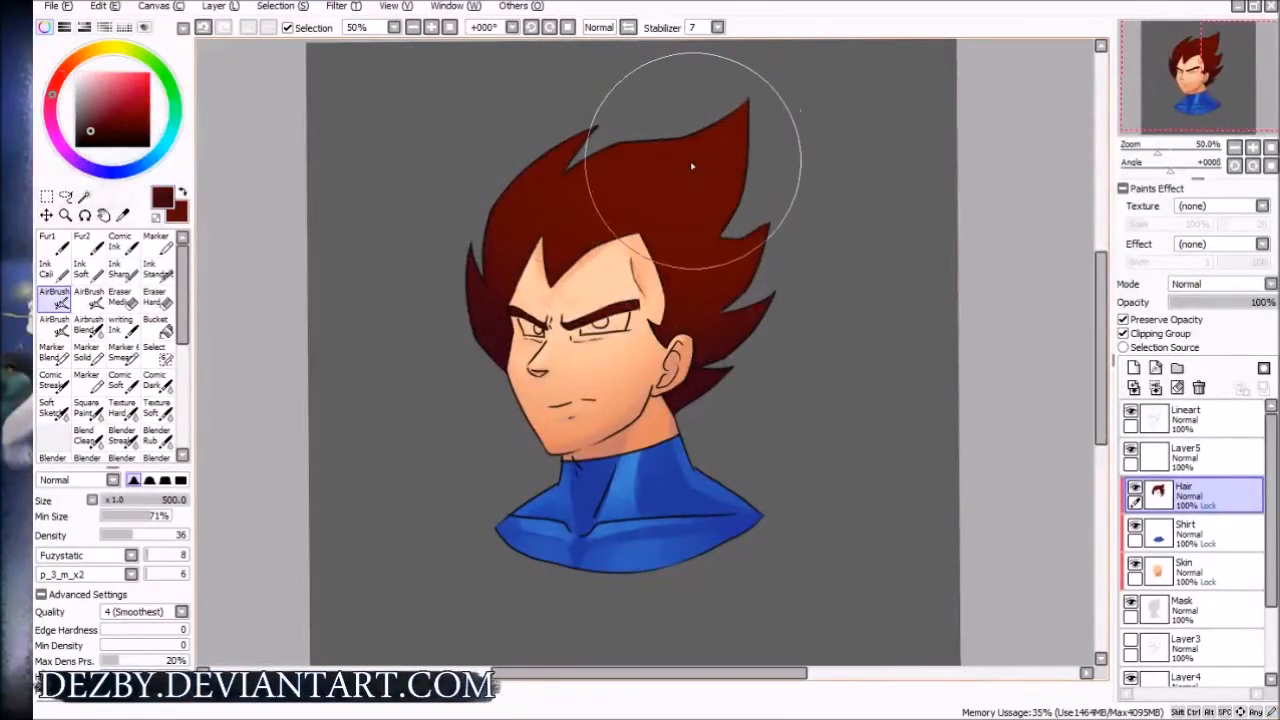
Airbrush a lighter reddish brown into the upper hair and define its strands with the Marker
{"action": "left_click", "coordinate": [62, 73]}
{"action": "left_click_drag", "start_coordinate": [114, 114], "coordinate": [102, 104]}
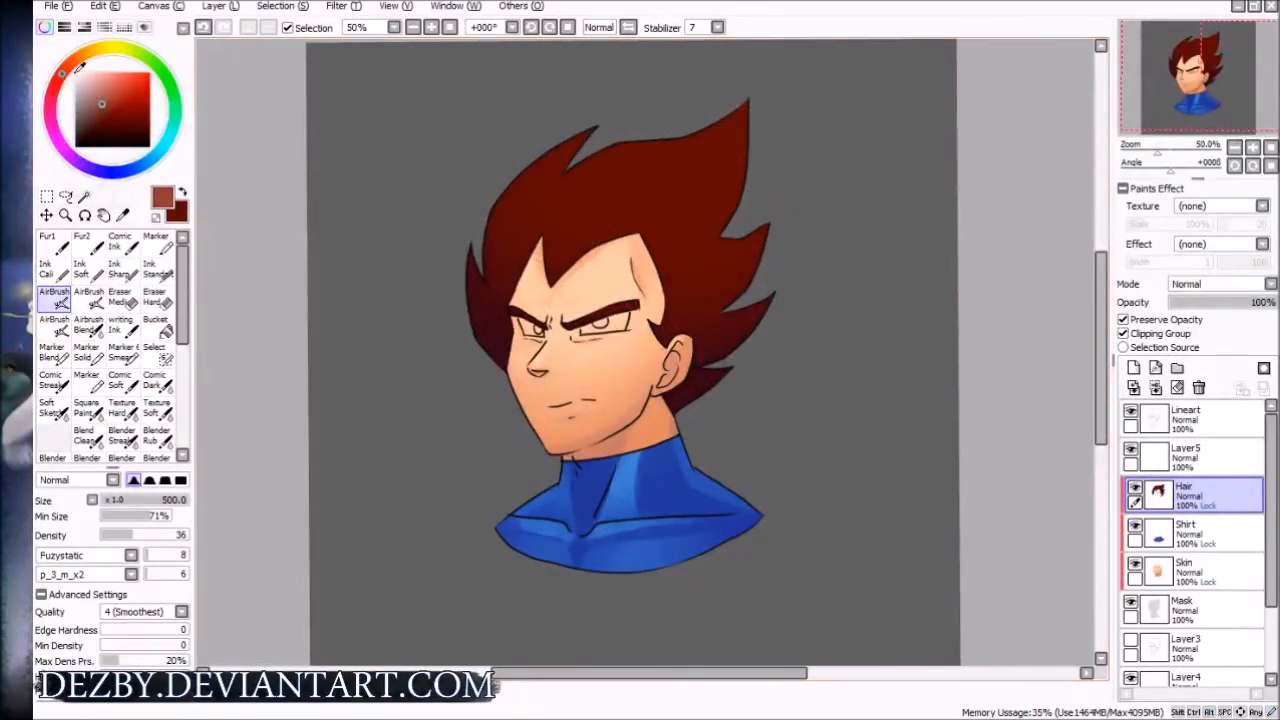
{"action": "left_click", "coordinate": [74, 59]}
{"action": "mouse_move", "coordinate": [707, 119]}
{"action": "left_mouse_down"}
{"action": "mouse_move", "coordinate": [807, 104]}
{"action": "mouse_move", "coordinate": [613, 110]}
{"action": "mouse_move", "coordinate": [556, 131]}
{"action": "mouse_move", "coordinate": [588, 174]}
{"action": "mouse_move", "coordinate": [721, 139]}
{"action": "mouse_move", "coordinate": [686, 135]}
{"action": "mouse_move", "coordinate": [777, 188]}
{"action": "left_mouse_up"}
{"action": "key", "text": "b"}
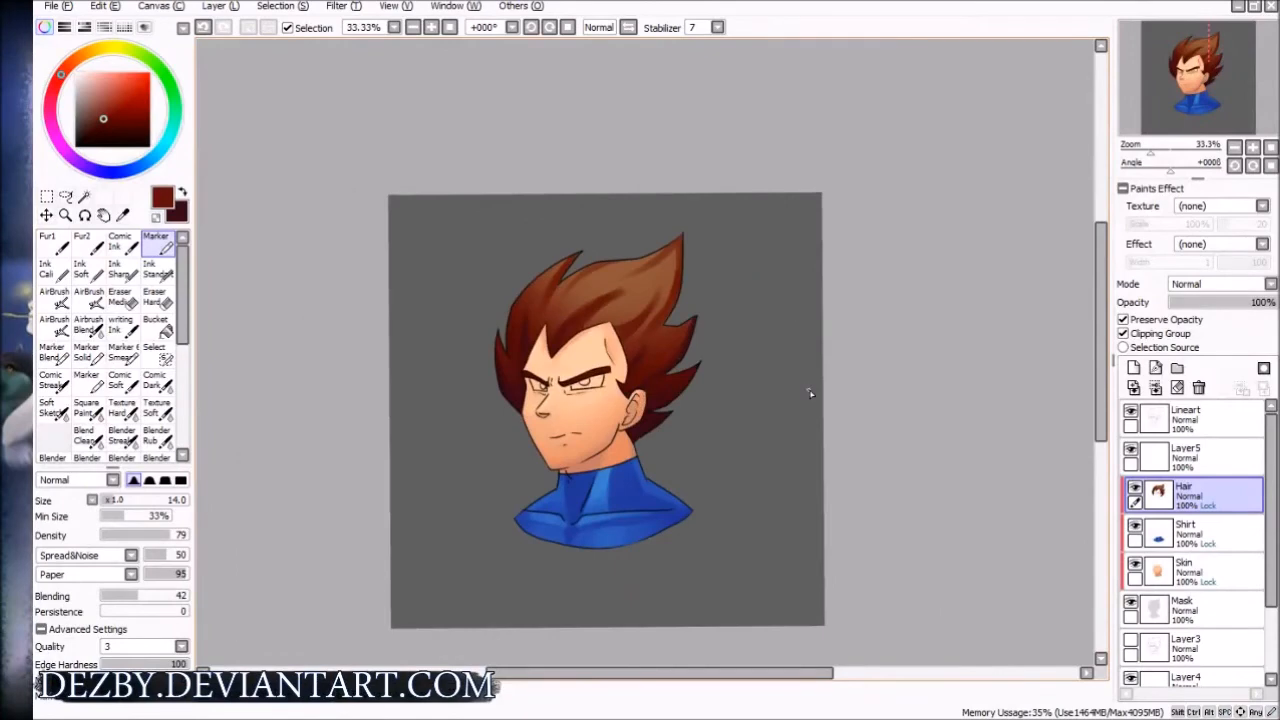
On the Skin layer, paint a muted light blue into the near eye with the Marker at size 14, and choose Ink Sharp
{"action": "left_click", "coordinate": [1198, 571]}
{"action": "scroll", "coordinate": [609, 324], "scroll_direction": "up", "scroll_amount": 3}
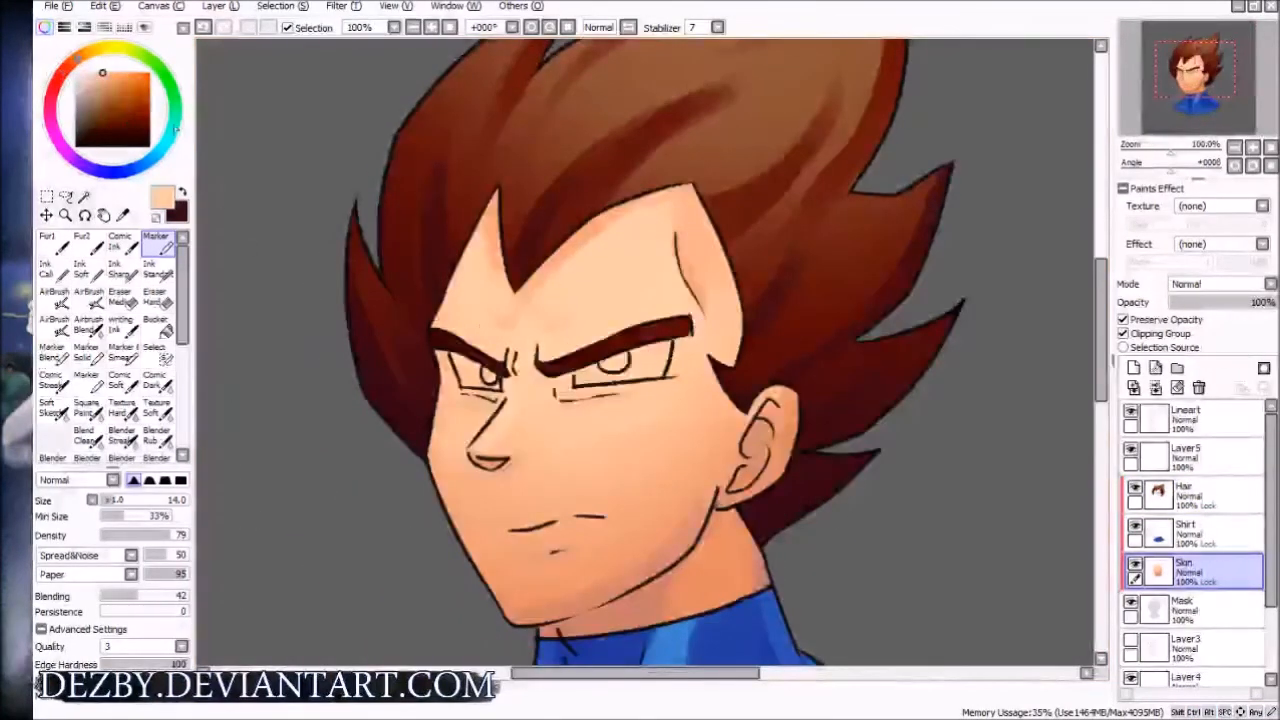
{"action": "left_click_drag", "start_coordinate": [161, 160], "coordinate": [156, 157]}
{"action": "mouse_move", "coordinate": [106, 78]}
{"action": "left_mouse_down"}
{"action": "mouse_move", "coordinate": [97, 108]}
{"action": "mouse_move", "coordinate": [89, 97]}
{"action": "left_mouse_up"}
{"action": "mouse_move", "coordinate": [623, 360]}
{"action": "left_mouse_down"}
{"action": "mouse_move", "coordinate": [646, 364]}
{"action": "mouse_move", "coordinate": [625, 349]}
{"action": "mouse_move", "coordinate": [626, 366]}
{"action": "left_mouse_up"}
{"action": "key", "text": "n"}
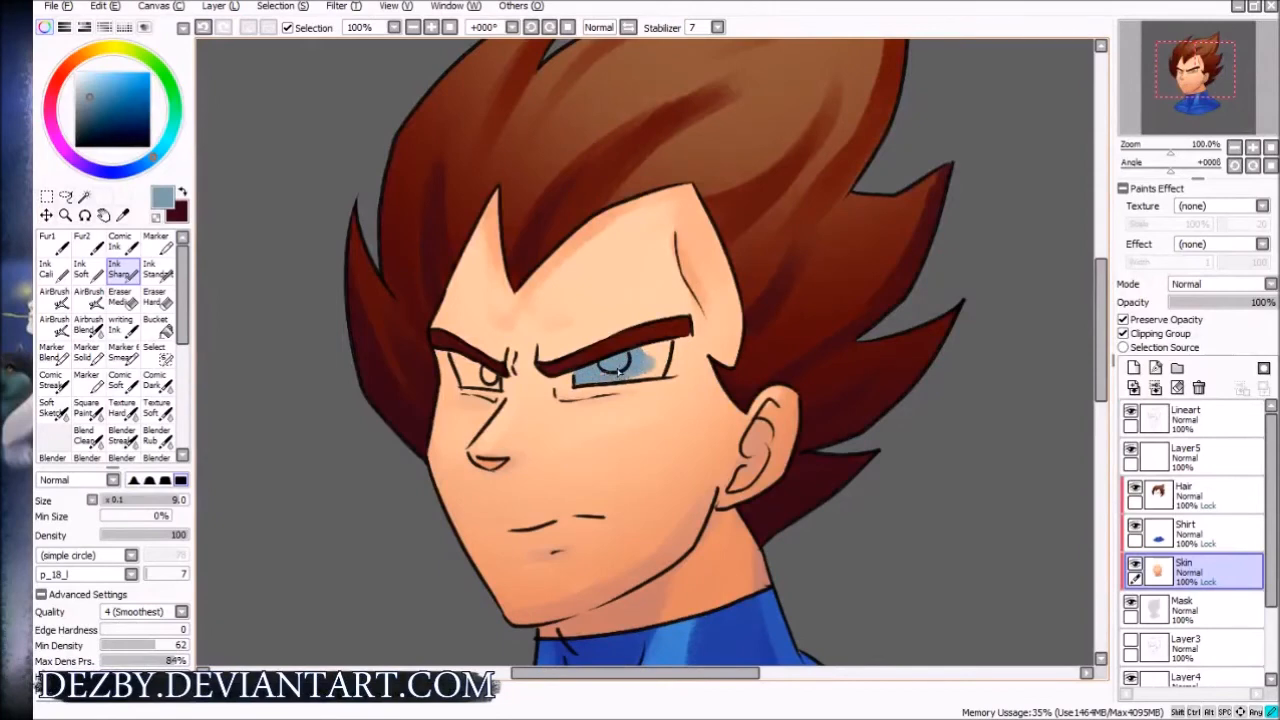
{"action": "key", "text": "ctrl+u"}
{"action": "left_click_drag", "start_coordinate": [1005, 262], "coordinate": [980, 268]}
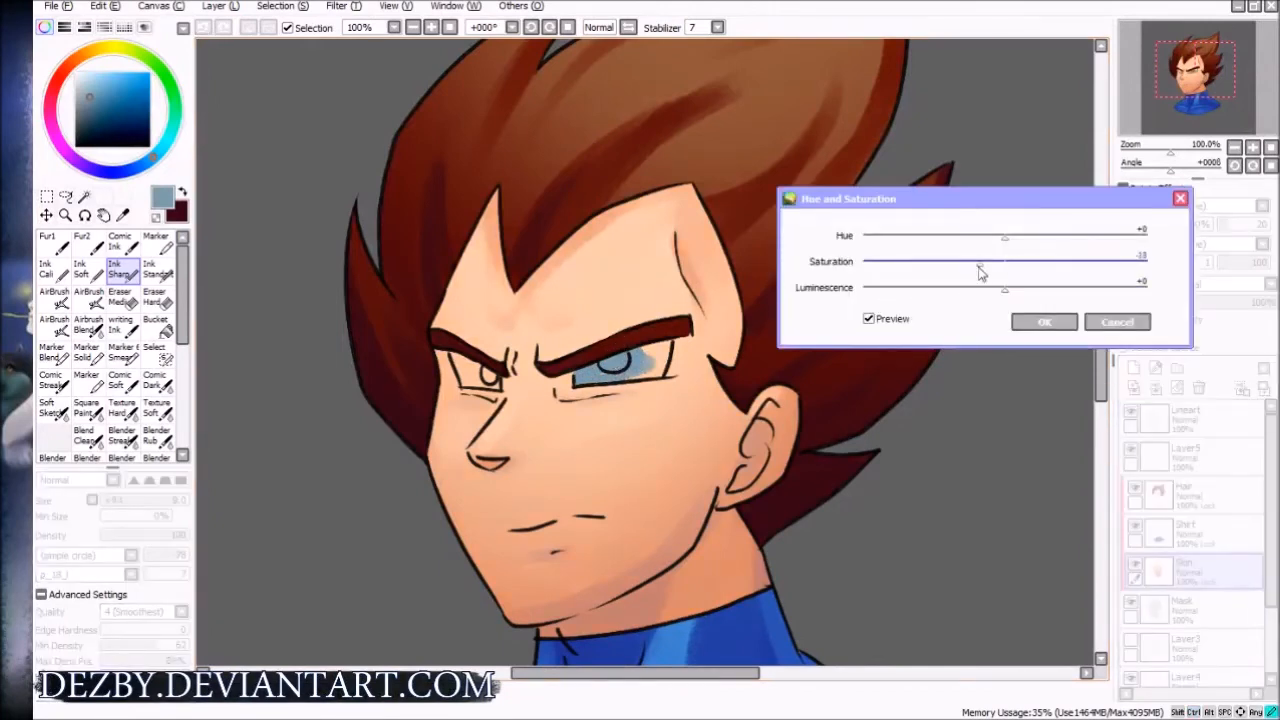
{"action": "left_click", "coordinate": [1122, 324]}
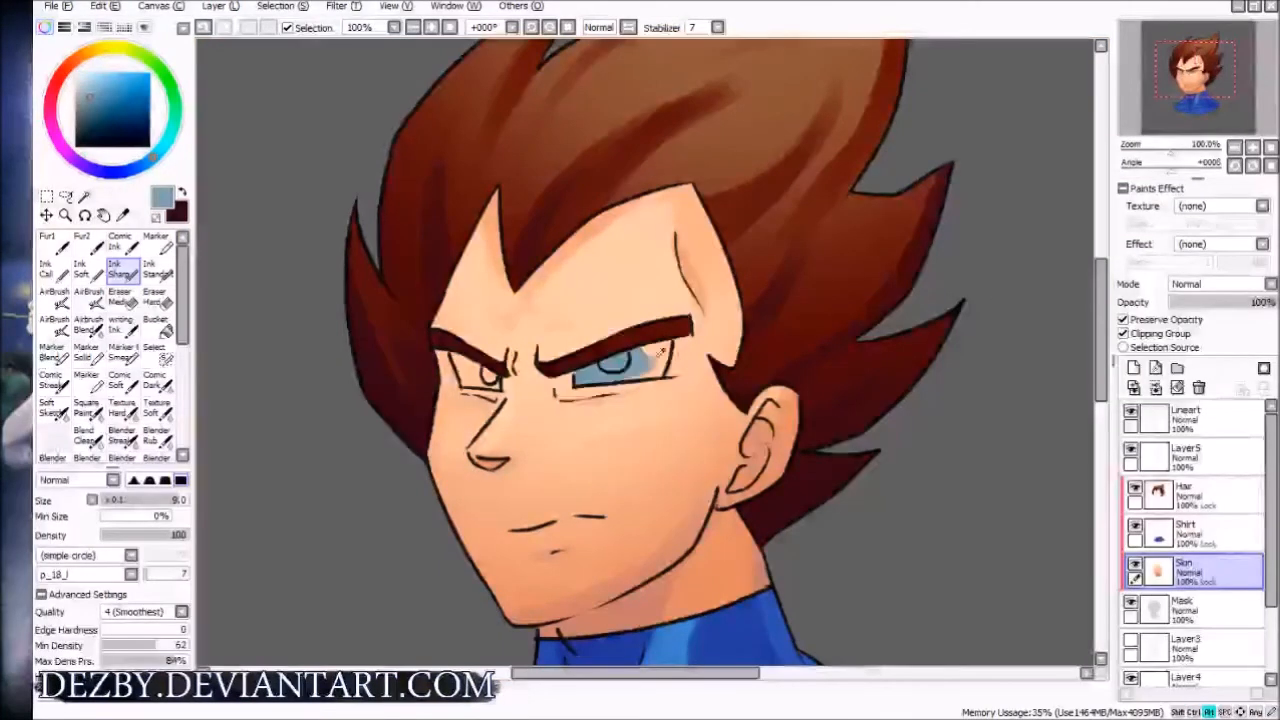
Choose a darker, greyer blue as the base colour for the eyes
{"action": "left_click", "coordinate": [93, 101]}
{"action": "left_click_drag", "start_coordinate": [149, 163], "coordinate": [141, 167]}
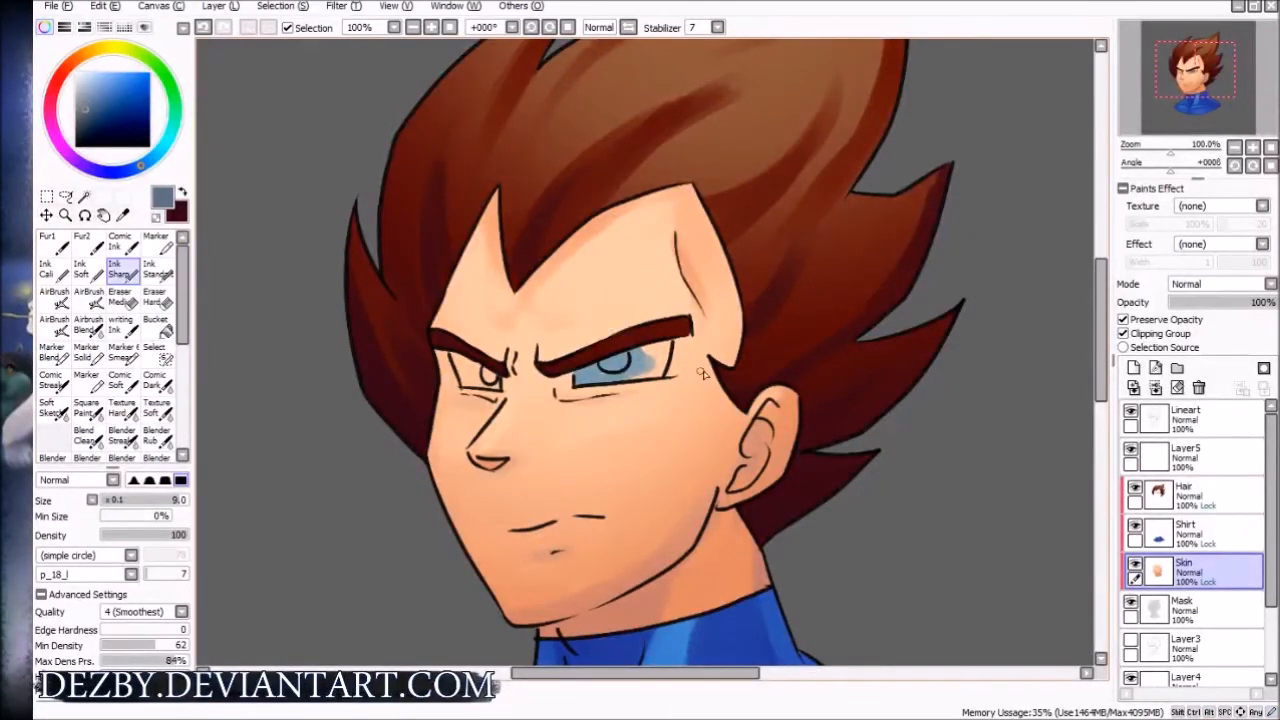
{"action": "key", "text": "ctrl+u"}
{"action": "left_click", "coordinate": [955, 262]}
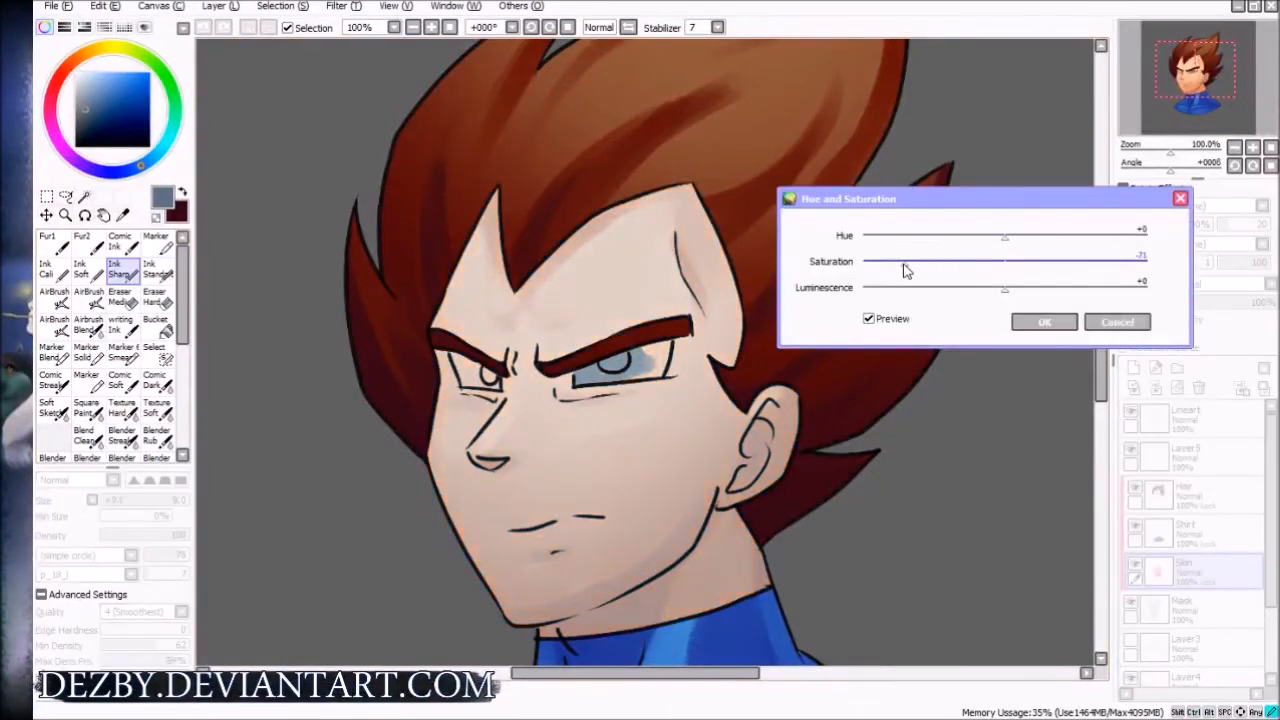
{"action": "left_click", "coordinate": [1117, 322]}
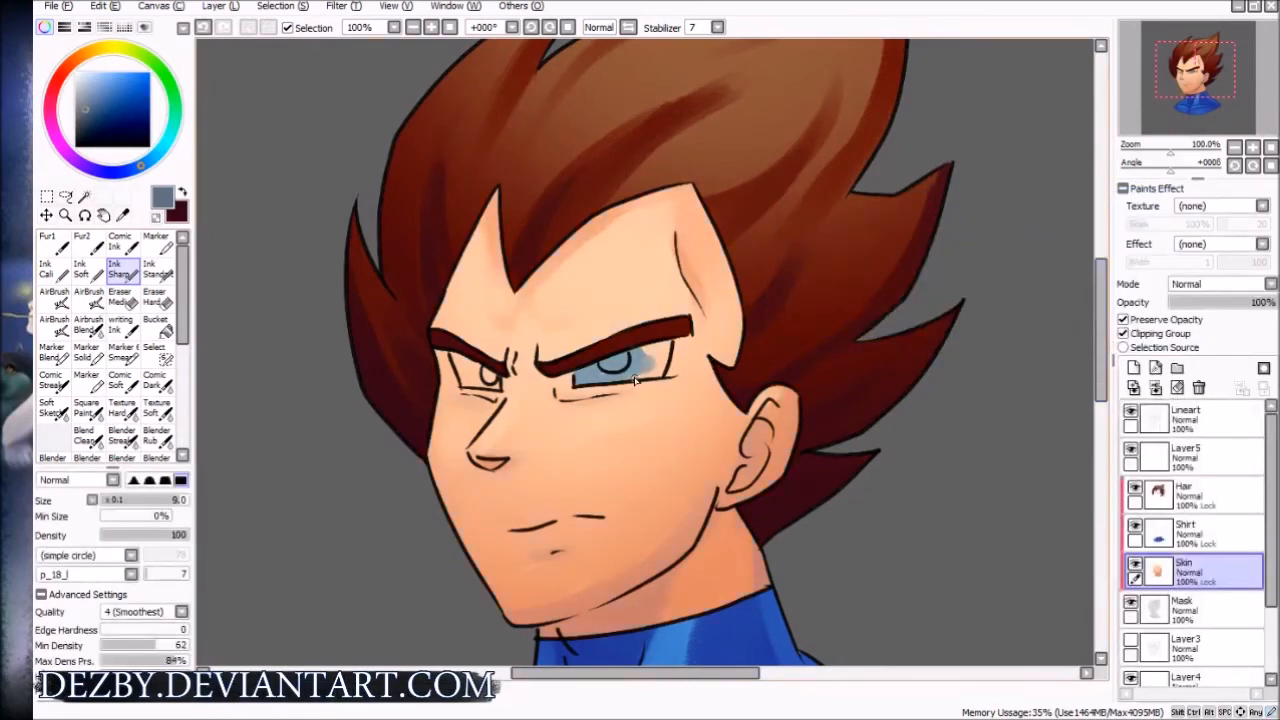
Fill both eyes up to their outlines with the grey-blue, using the Ink Sharp brush at size 9
{"action": "scroll", "coordinate": [635, 381], "scroll_direction": "up", "scroll_amount": 2}
{"action": "mouse_move", "coordinate": [550, 374]}
{"action": "left_mouse_down"}
{"action": "mouse_move", "coordinate": [596, 353]}
{"action": "mouse_move", "coordinate": [577, 350]}
{"action": "mouse_move", "coordinate": [606, 333]}
{"action": "mouse_move", "coordinate": [590, 328]}
{"action": "mouse_move", "coordinate": [518, 383]}
{"action": "mouse_move", "coordinate": [592, 369]}
{"action": "mouse_move", "coordinate": [577, 367]}
{"action": "mouse_move", "coordinate": [560, 373]}
{"action": "mouse_move", "coordinate": [686, 372]}
{"action": "mouse_move", "coordinate": [703, 310]}
{"action": "mouse_move", "coordinate": [684, 308]}
{"action": "mouse_move", "coordinate": [625, 362]}
{"action": "mouse_move", "coordinate": [680, 360]}
{"action": "left_mouse_up"}
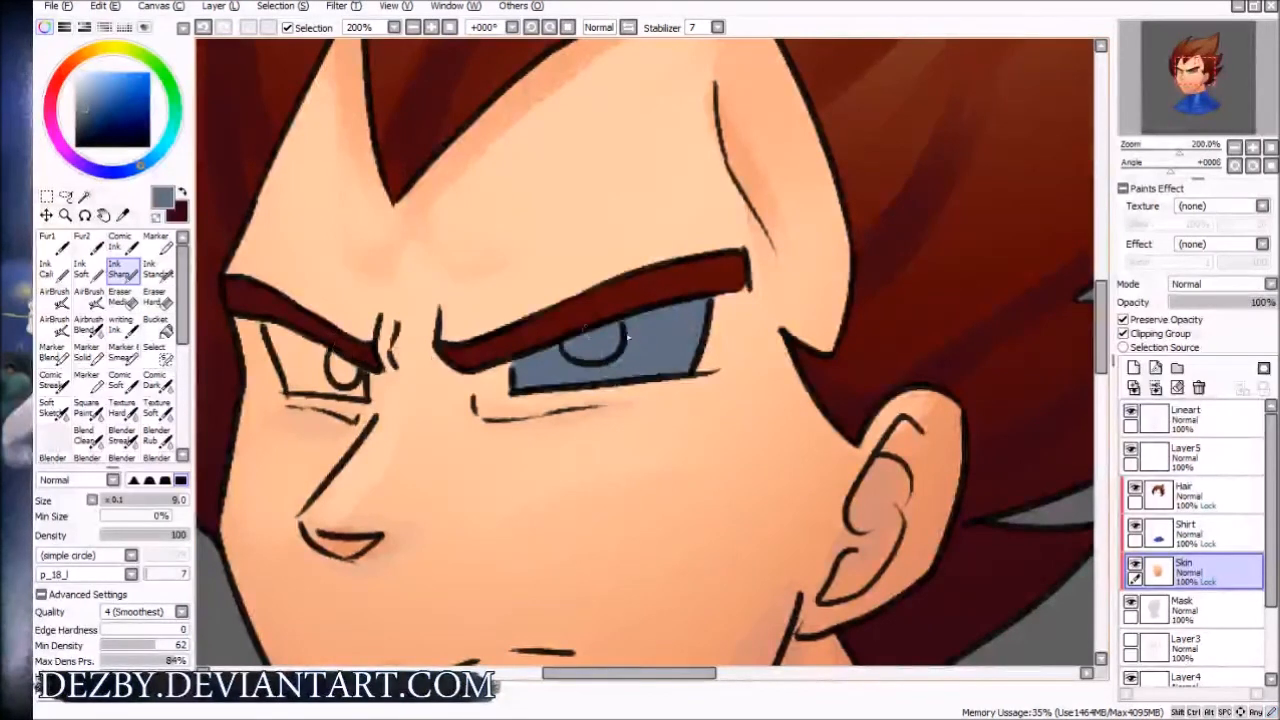
{"action": "mouse_move", "coordinate": [290, 330]}
{"action": "left_mouse_down"}
{"action": "mouse_move", "coordinate": [289, 382]}
{"action": "mouse_move", "coordinate": [270, 343]}
{"action": "mouse_move", "coordinate": [303, 370]}
{"action": "mouse_move", "coordinate": [355, 366]}
{"action": "mouse_move", "coordinate": [355, 385]}
{"action": "mouse_move", "coordinate": [306, 361]}
{"action": "mouse_move", "coordinate": [300, 370]}
{"action": "mouse_move", "coordinate": [360, 393]}
{"action": "mouse_move", "coordinate": [327, 357]}
{"action": "mouse_move", "coordinate": [341, 371]}
{"action": "mouse_move", "coordinate": [300, 350]}
{"action": "left_mouse_up"}
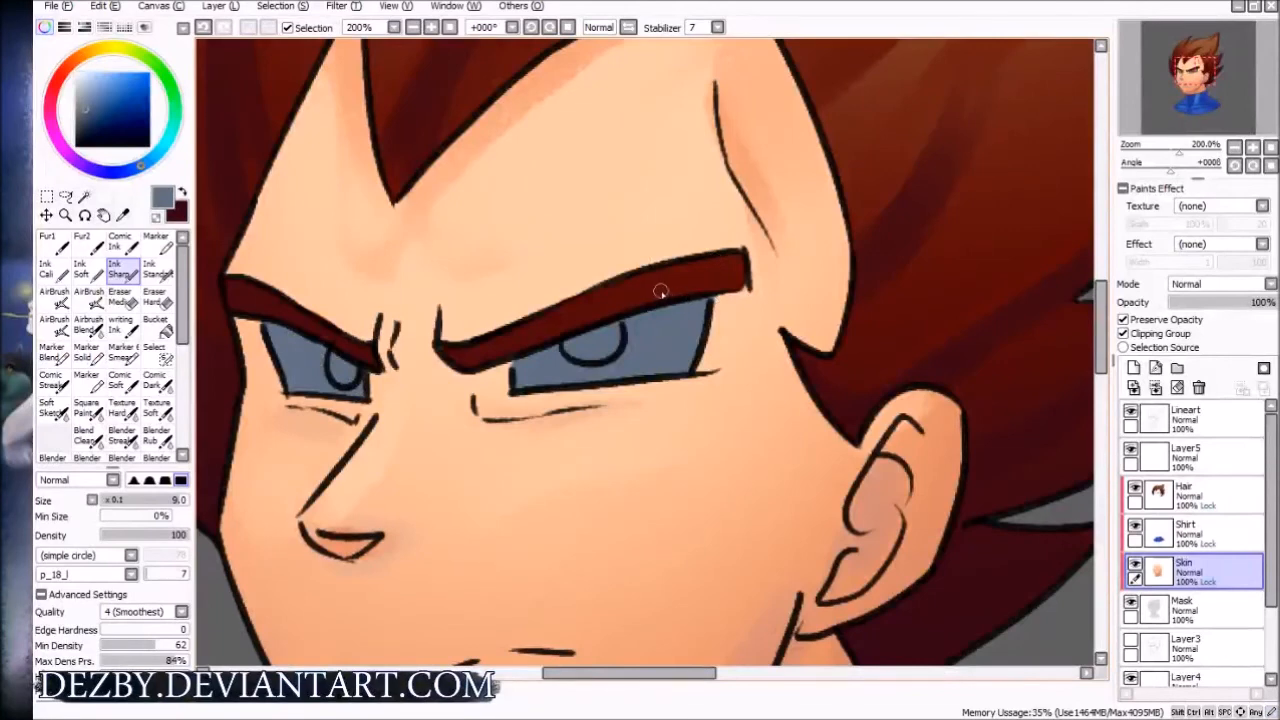
Using the Lineart layer, select the far eye's area around the iris with the Magic Wand, dropping the mistaken face selection
{"action": "key", "text": "w"}
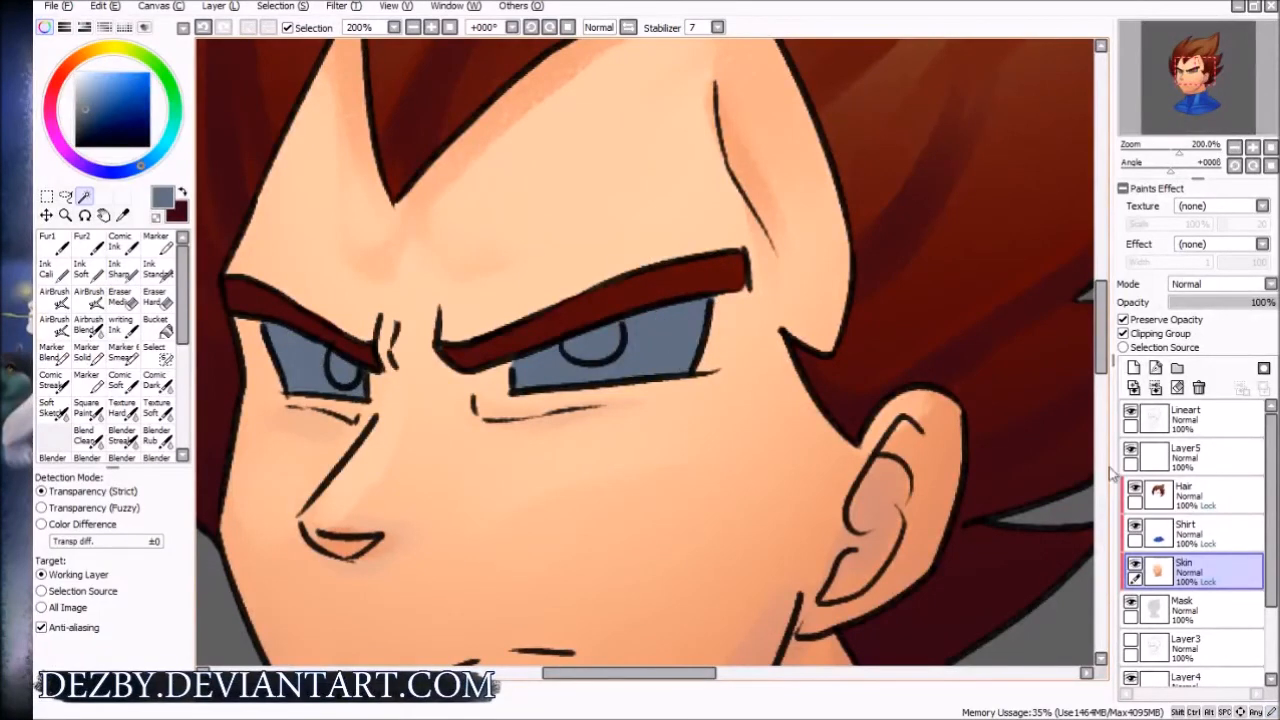
{"action": "left_click", "coordinate": [1190, 418]}
{"action": "left_click", "coordinate": [882, 425]}
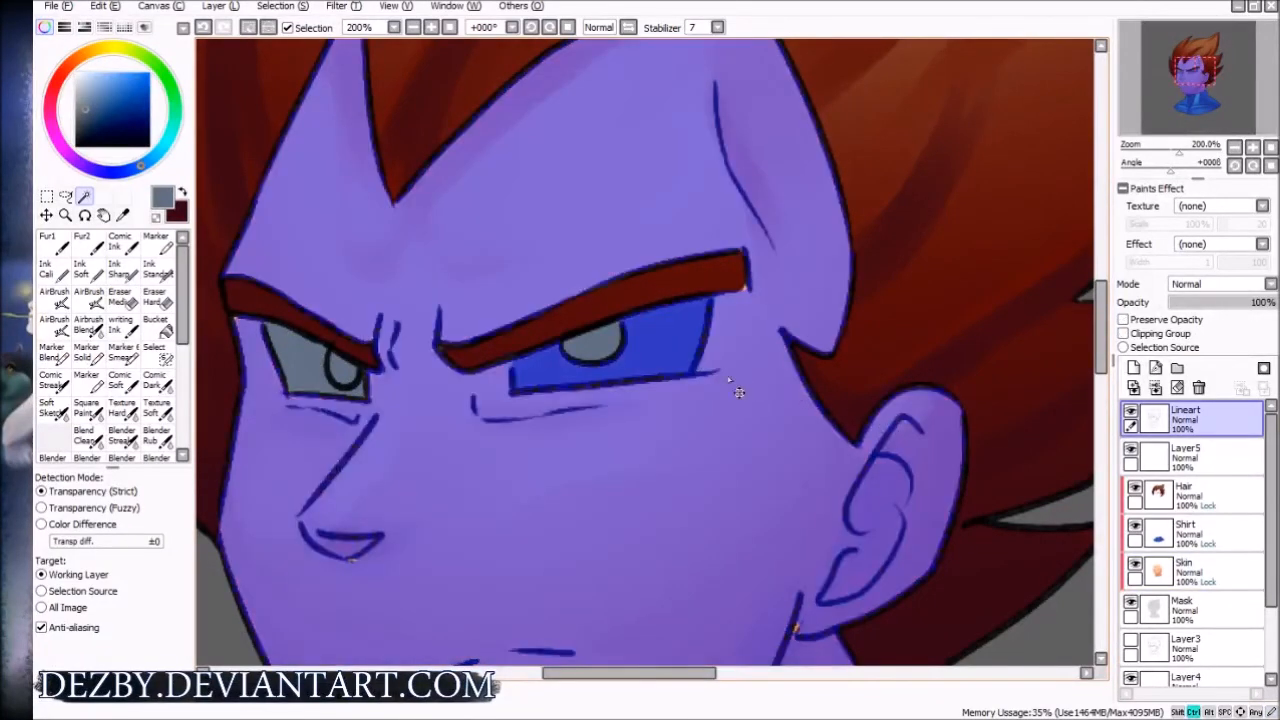
{"action": "key", "text": "ctrl+d"}
{"action": "left_click", "coordinate": [300, 355]}
{"action": "key", "text": "ctrl+u"}
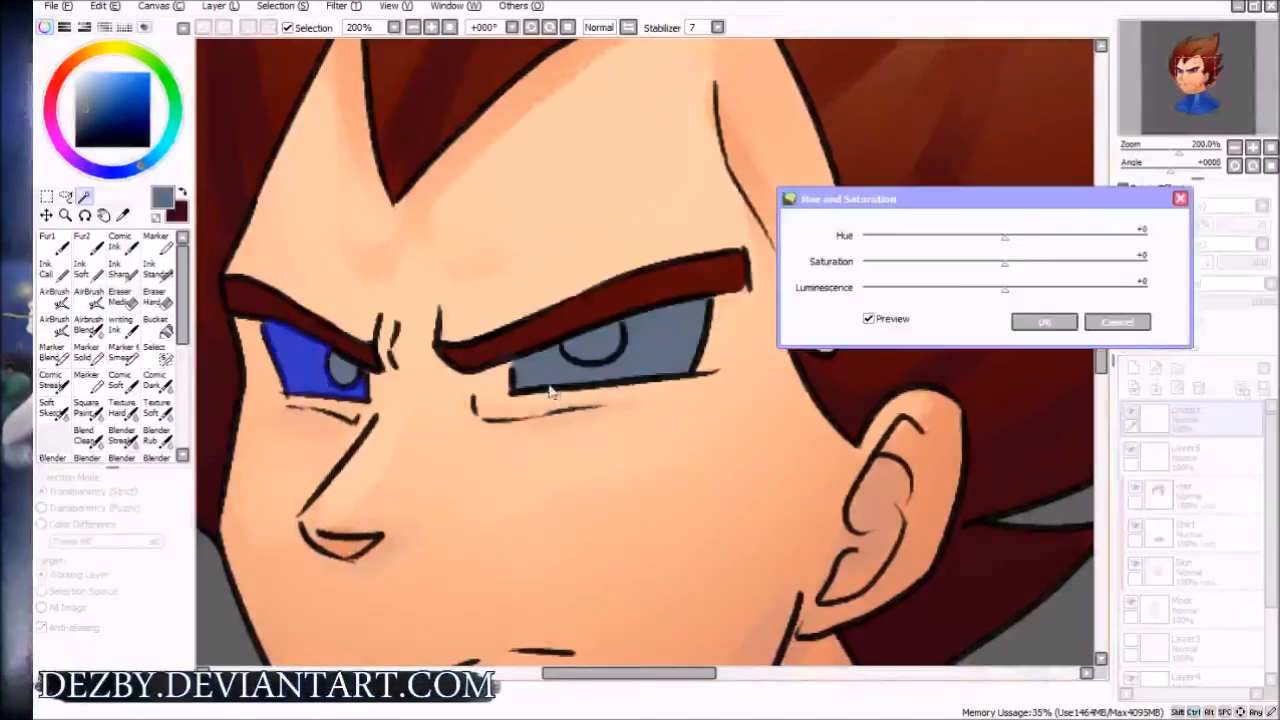
{"action": "left_click", "coordinate": [1120, 322]}
{"action": "key", "text": "b"}
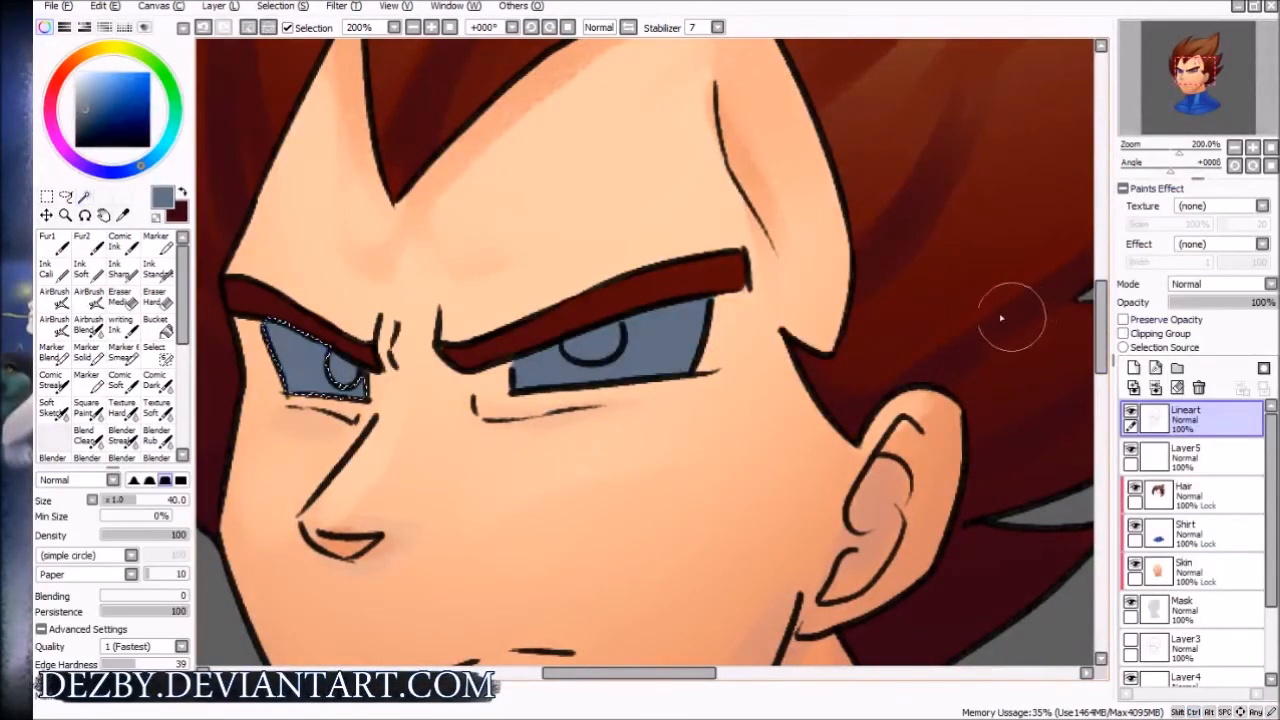
{"action": "key", "text": "ctrl+u"}
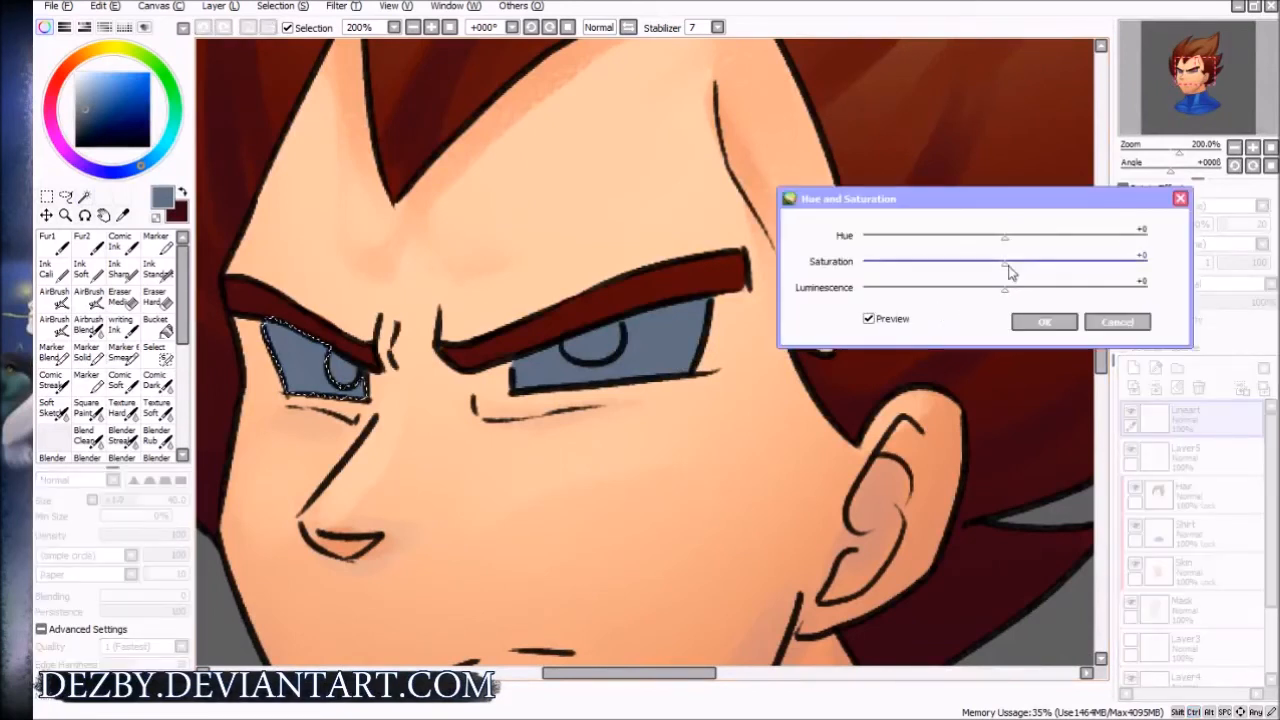
{"action": "left_click_drag", "start_coordinate": [1007, 266], "coordinate": [952, 270]}
{"action": "left_click_drag", "start_coordinate": [1005, 288], "coordinate": [903, 305]}
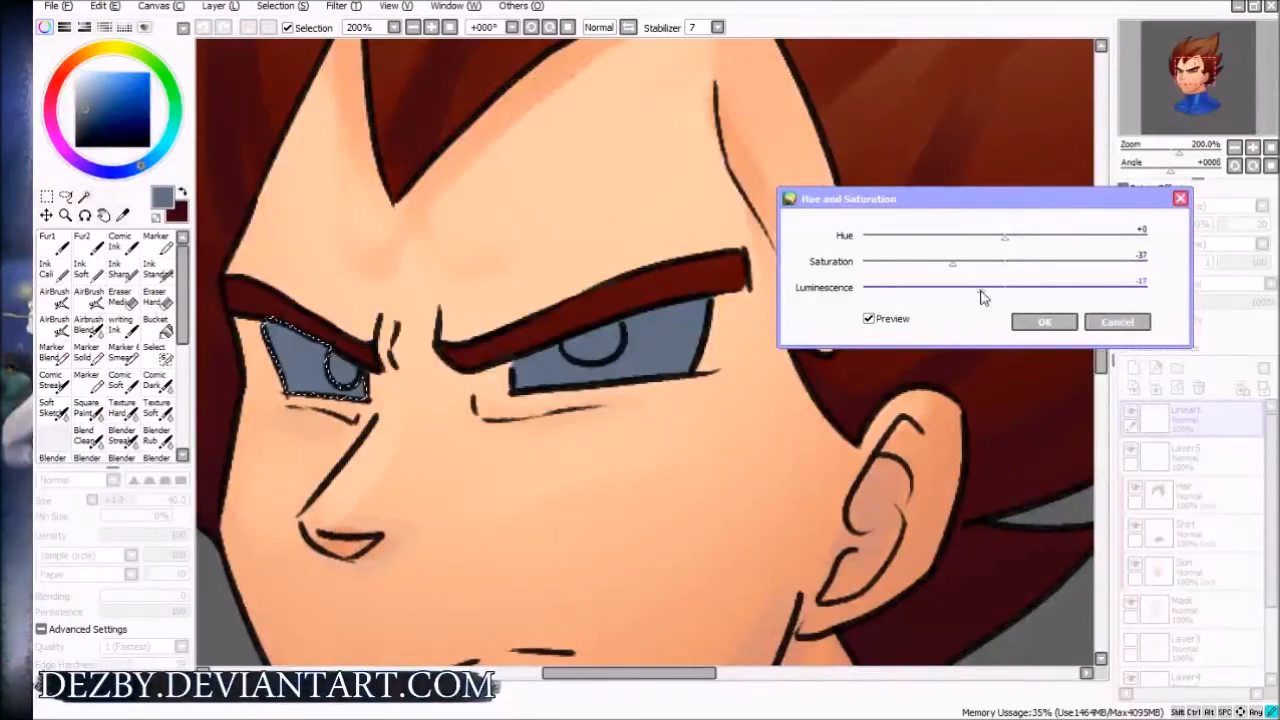
{"action": "left_click", "coordinate": [1120, 322]}
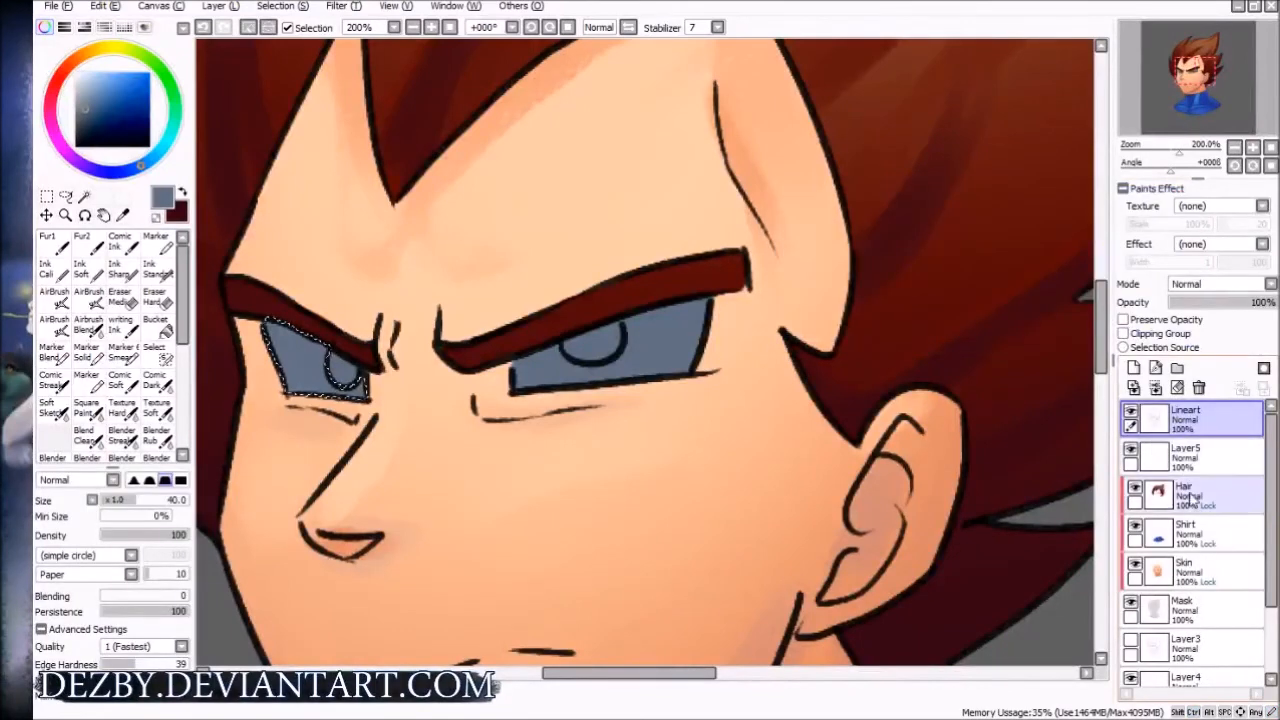
On the Skin layer, try a Luminescence adjustment on the far eye and paint pale blue light into both eyes
{"action": "left_click", "coordinate": [1188, 573]}
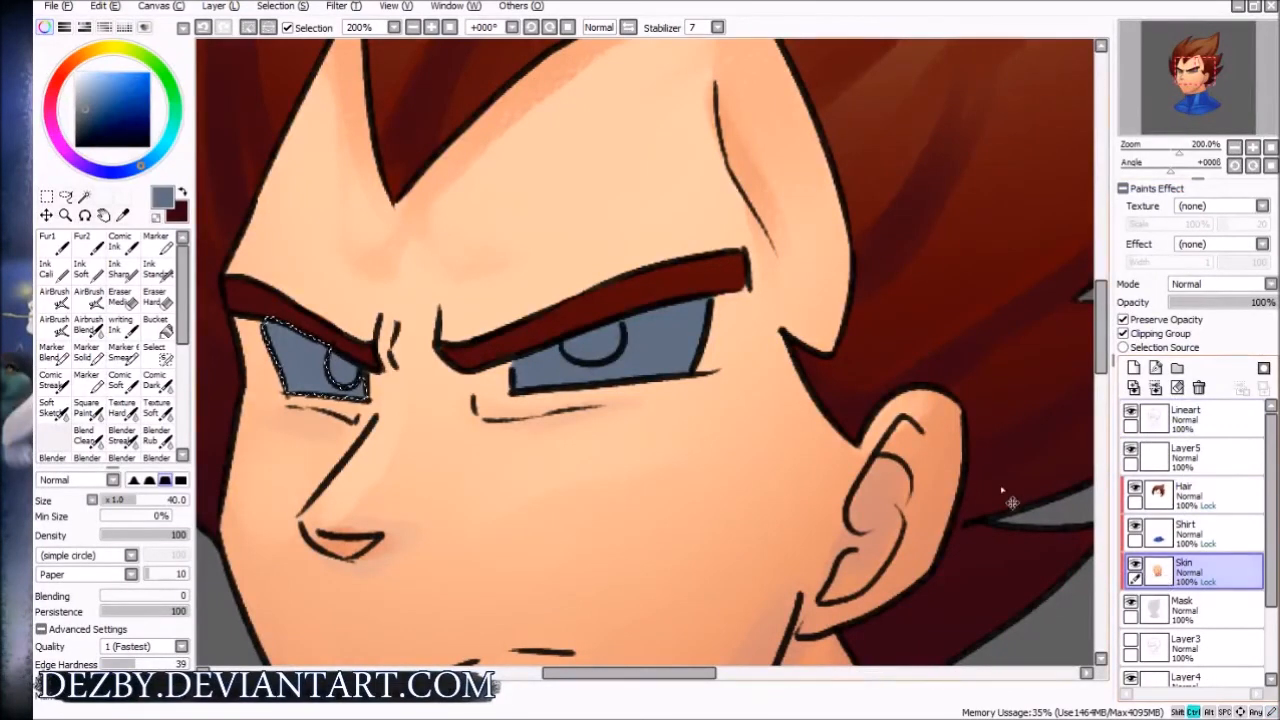
{"action": "key", "text": "ctrl+u"}
{"action": "left_click_drag", "start_coordinate": [1002, 289], "coordinate": [1051, 294]}
{"action": "left_click", "coordinate": [1117, 321]}
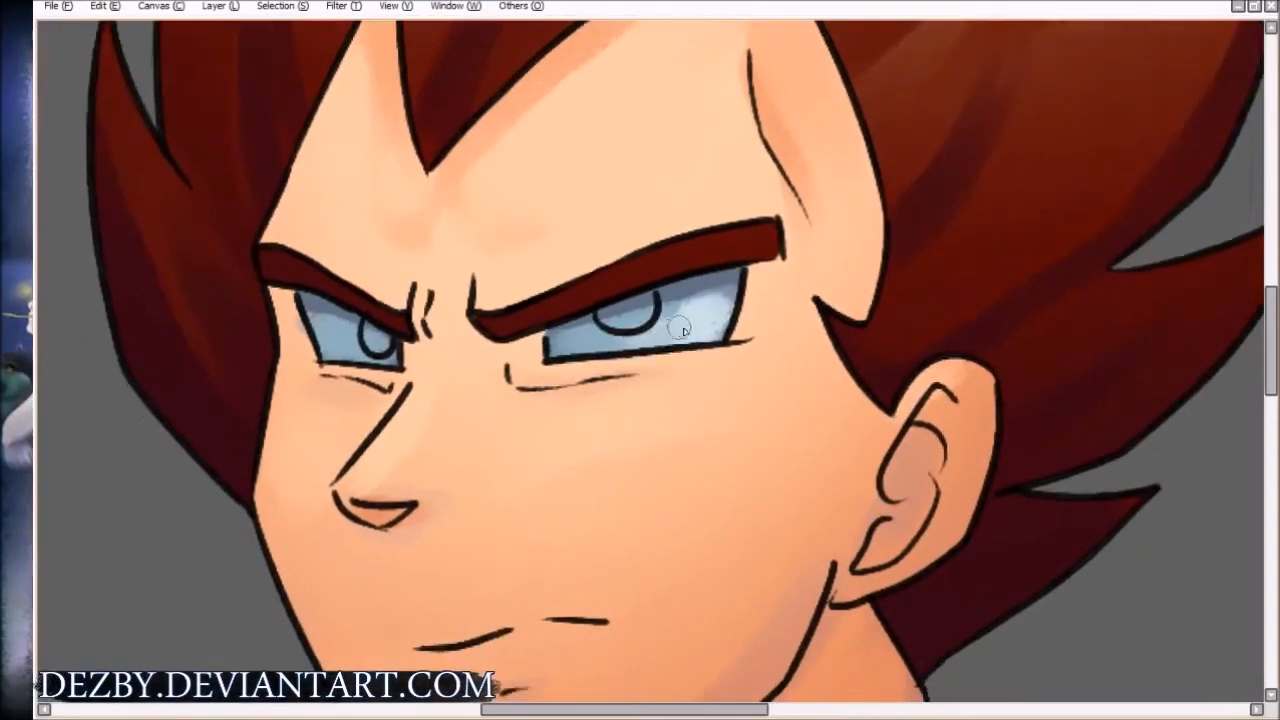
{"action": "mouse_move", "coordinate": [680, 329]}
{"action": "left_mouse_down"}
{"action": "mouse_move", "coordinate": [567, 349]}
{"action": "mouse_move", "coordinate": [602, 344]}
{"action": "left_mouse_up"}
Open a second view of the drawing showing the whole portrait at 33.33%, and arrange it beside the enlarged face view
{"action": "left_click", "coordinate": [445, 8]}
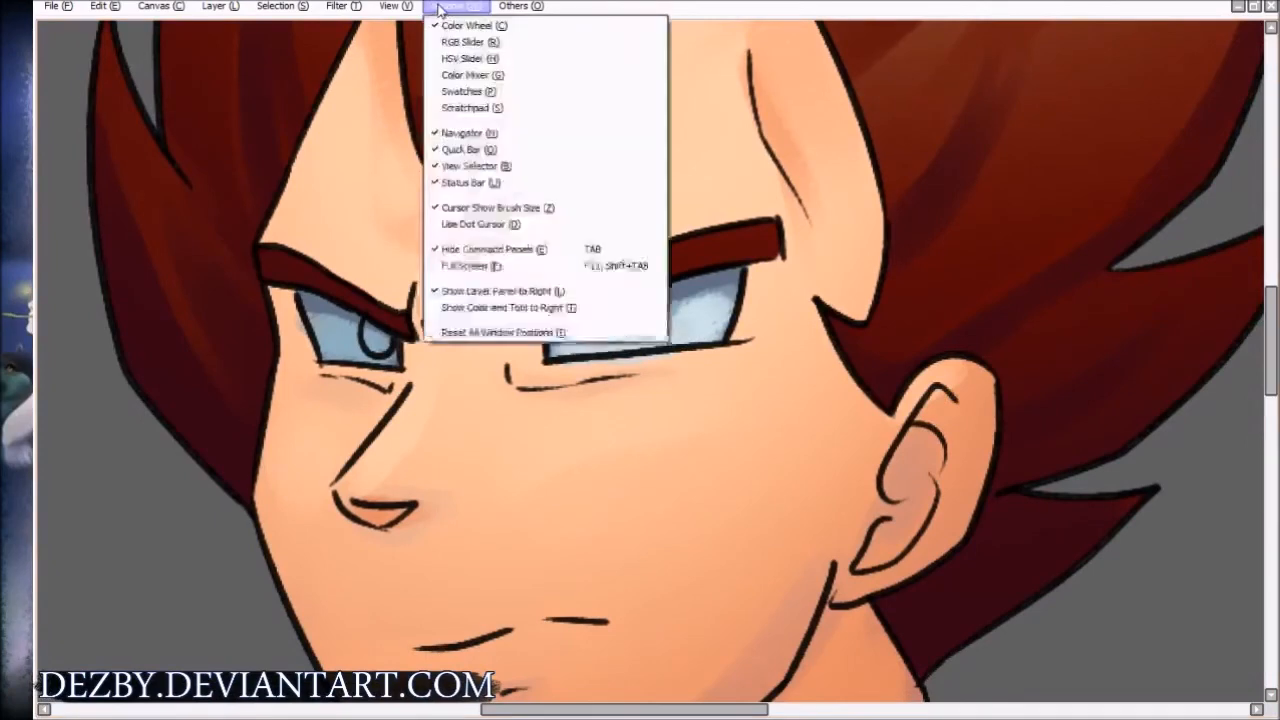
{"action": "left_click", "coordinate": [397, 22]}
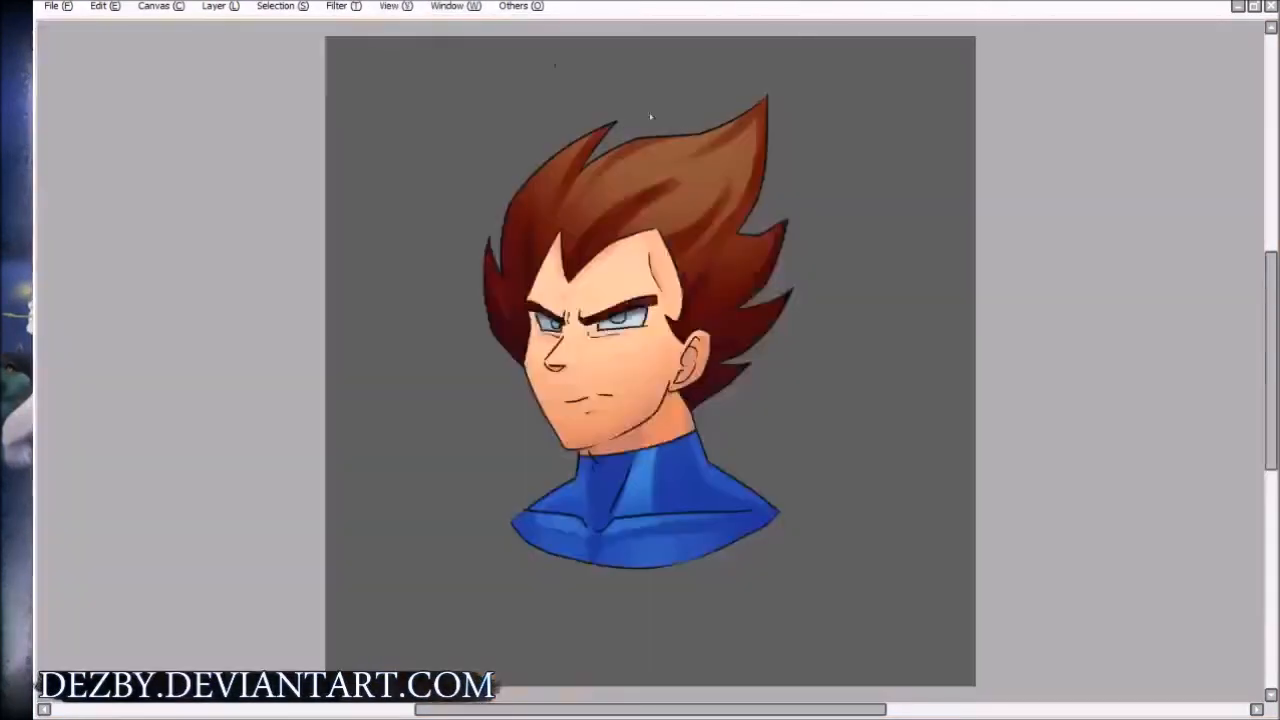
{"action": "left_click", "coordinate": [1255, 7]}
{"action": "left_click", "coordinate": [539, 88]}
{"action": "left_click", "coordinate": [1056, 335]}
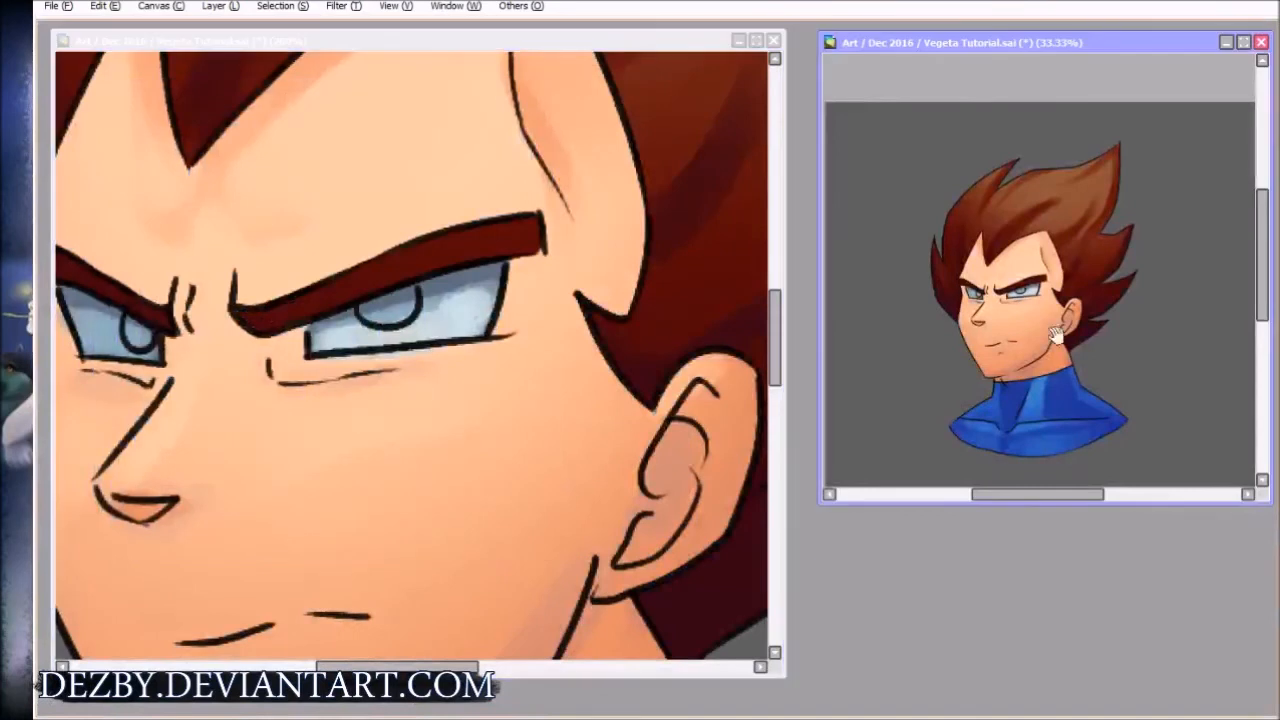
Enlarge the second view to 50% and review the whole portrait's shading in both views
{"action": "left_click_drag", "start_coordinate": [1056, 335], "coordinate": [1040, 318]}
{"action": "scroll", "coordinate": [1040, 312], "scroll_direction": "up", "scroll_amount": 1}
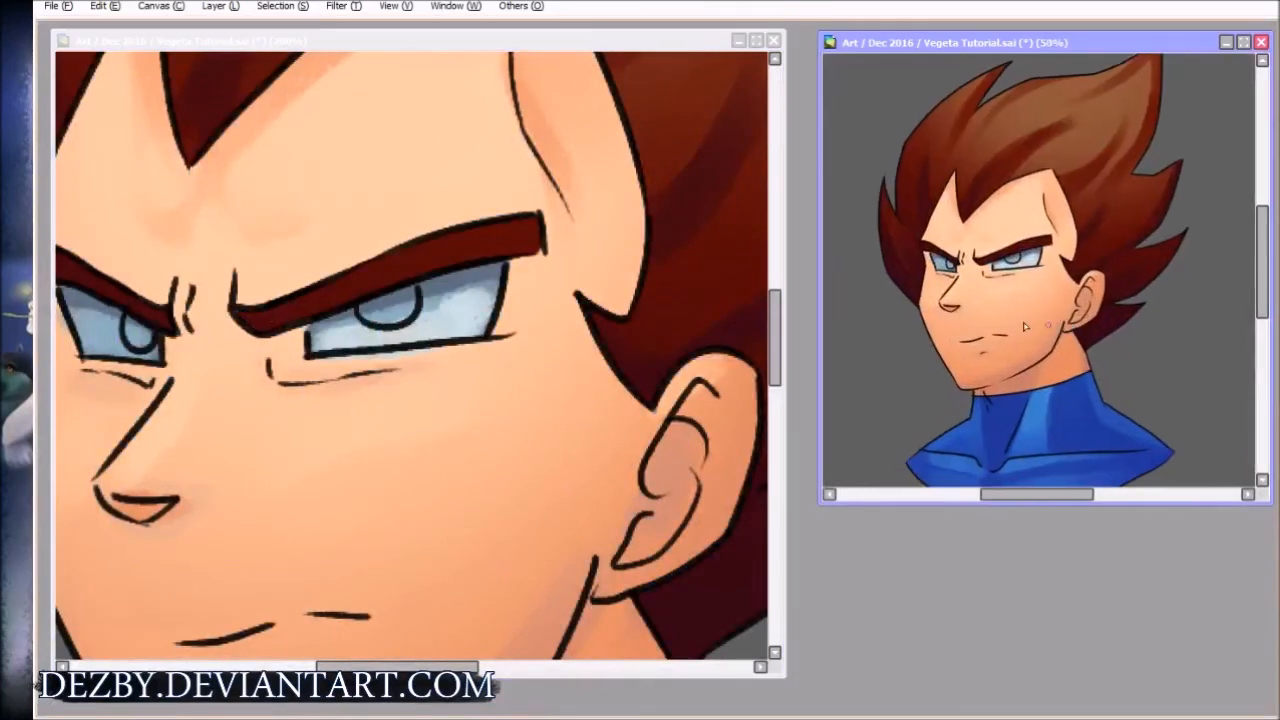
{"action": "left_click", "coordinate": [446, 306]}
{"action": "left_click_drag", "start_coordinate": [446, 306], "coordinate": [479, 295]}
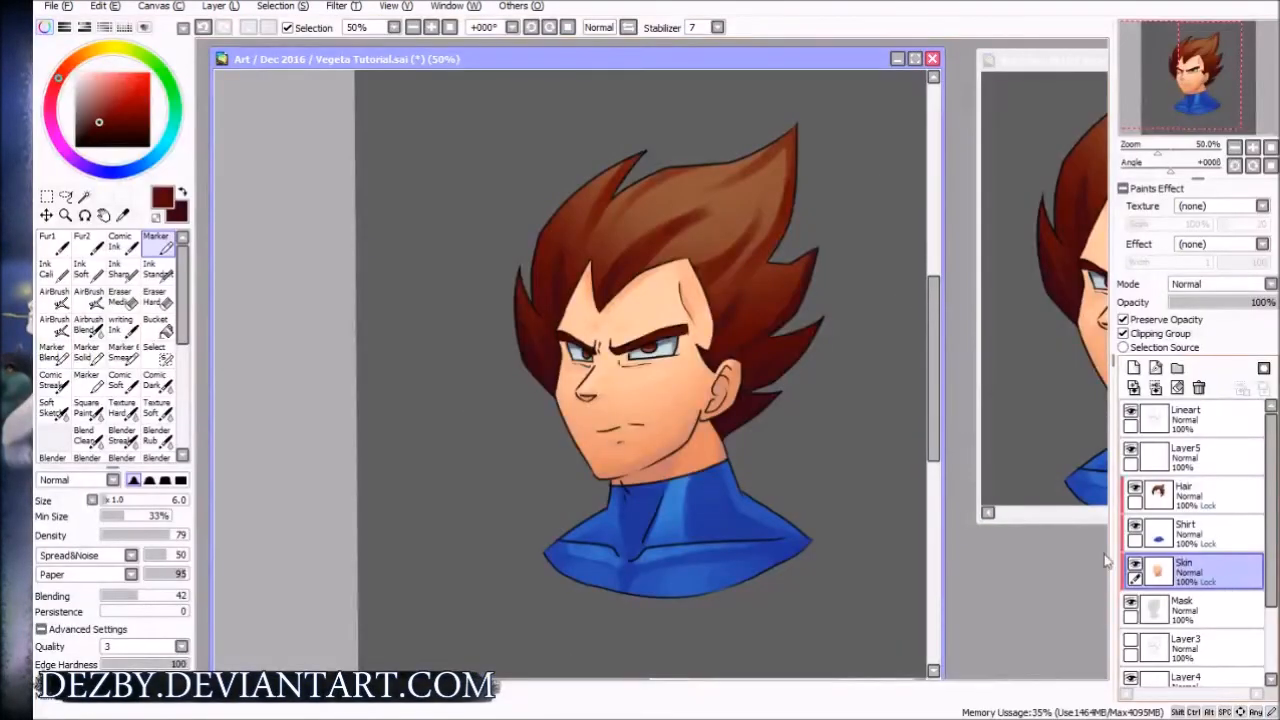
{"action": "left_click", "coordinate": [1226, 578]}
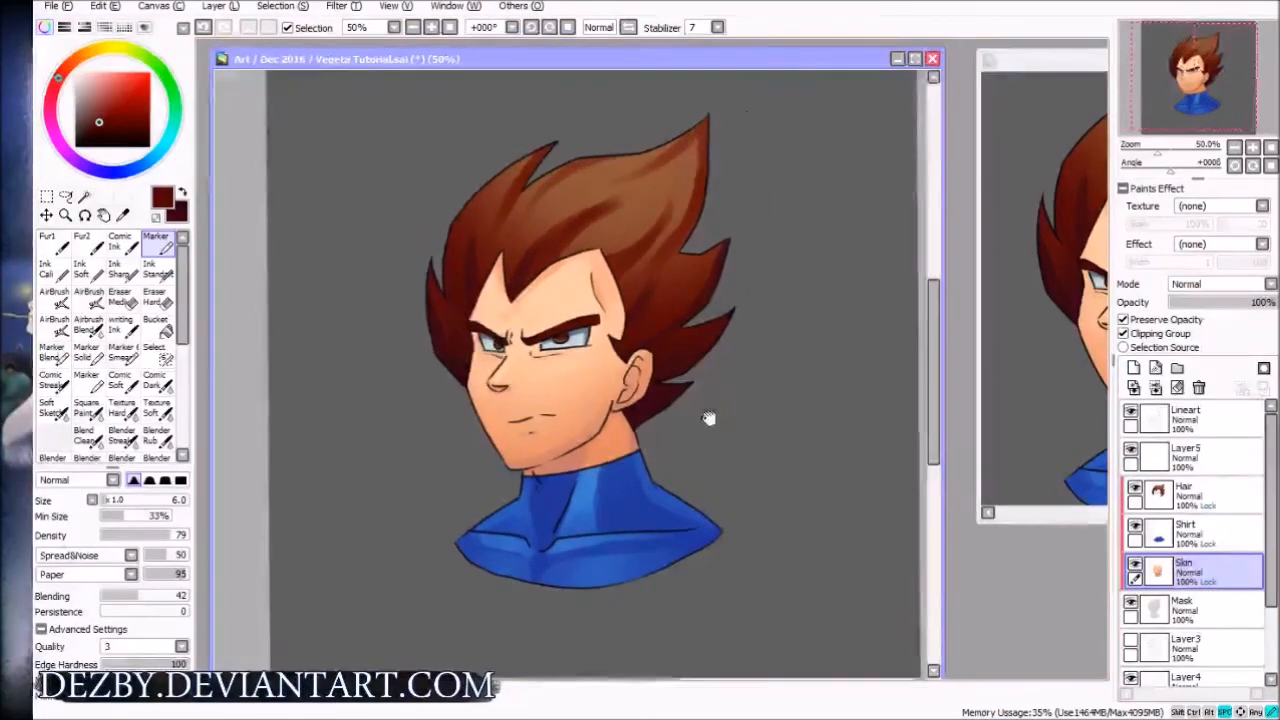
{"action": "key", "text": "Tab"}
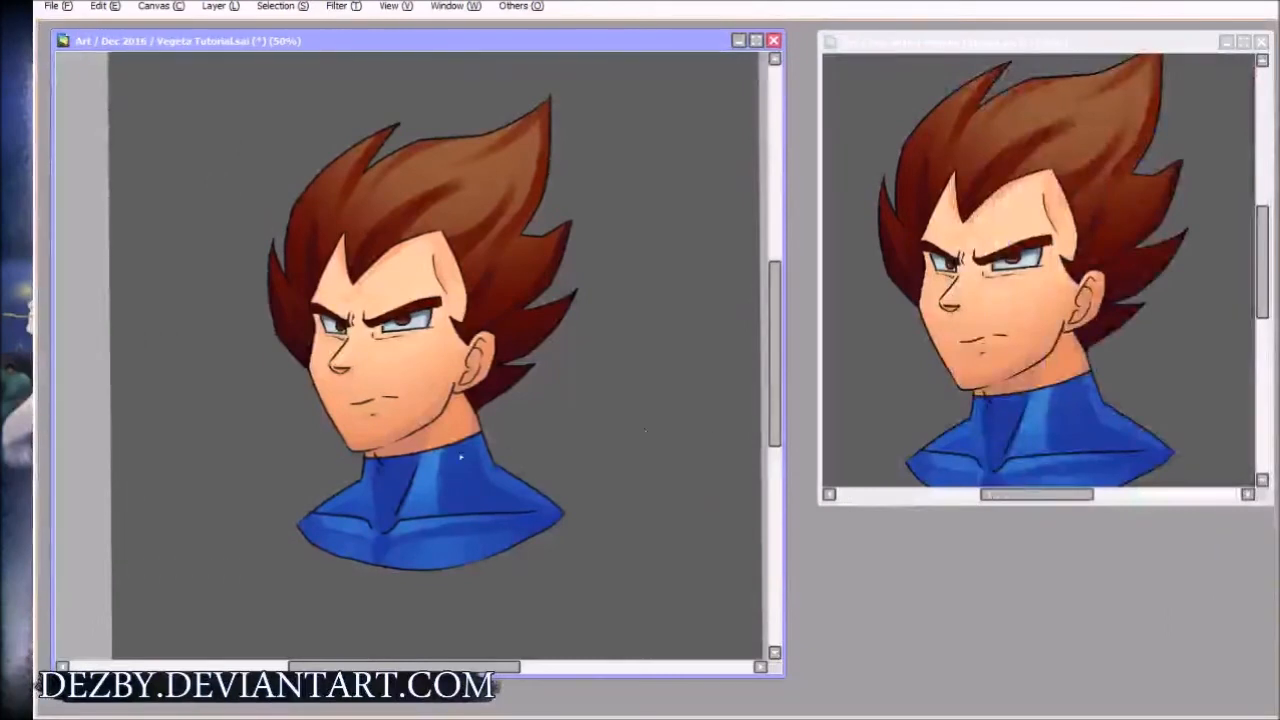
{"action": "key", "text": "Tab"}
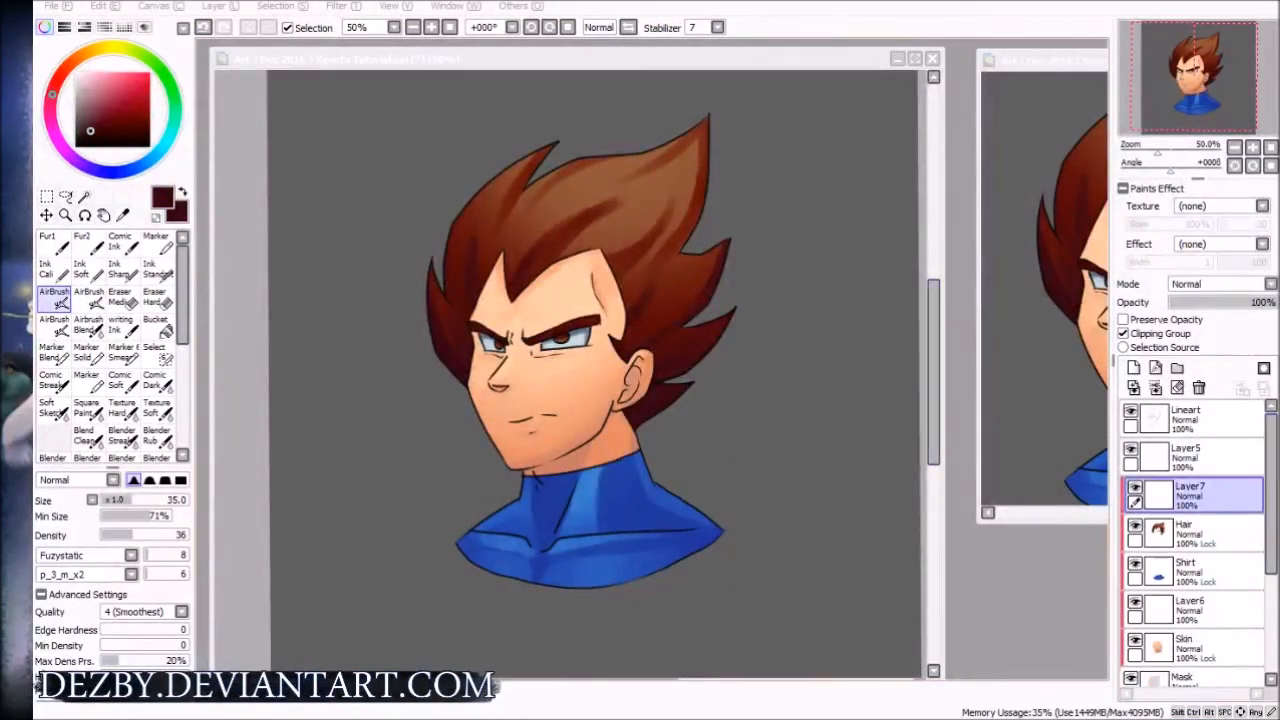
Set Layer7, above the Hair layer, to Overlay mode and choose a pale pink colour
{"action": "left_click", "coordinate": [1223, 506]}
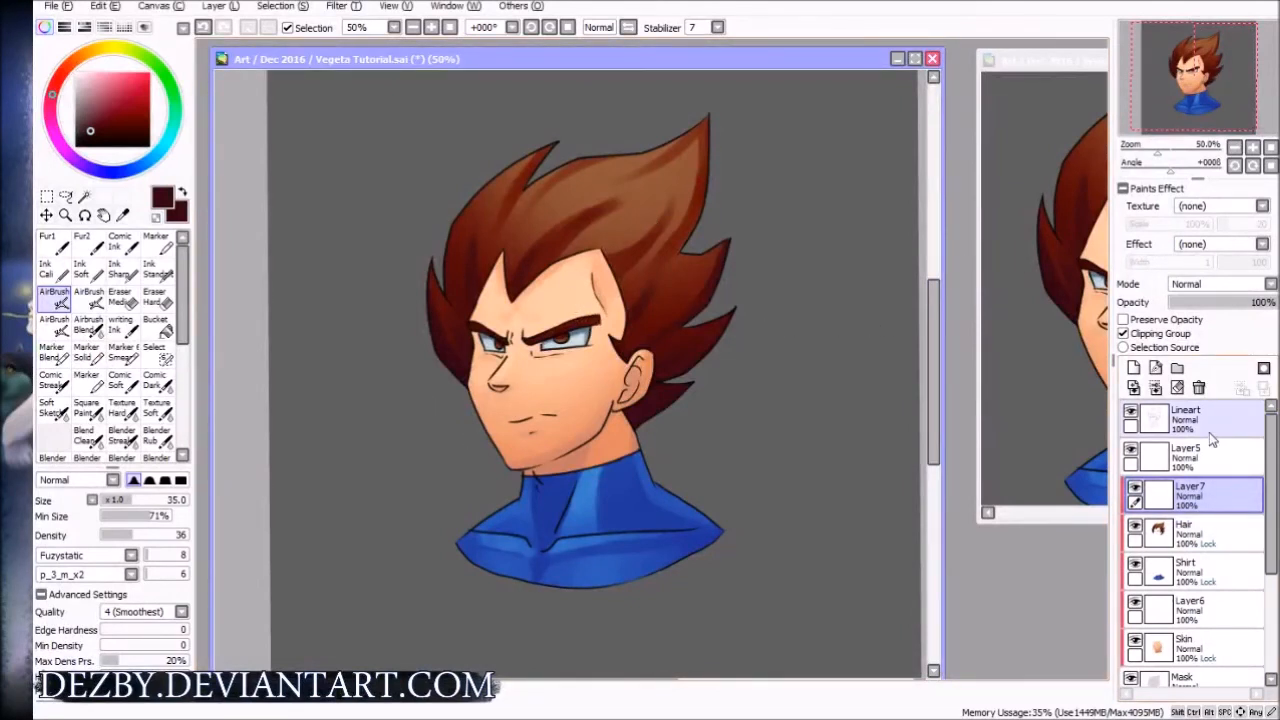
{"action": "left_click", "coordinate": [1218, 285]}
{"action": "left_click", "coordinate": [1225, 292]}
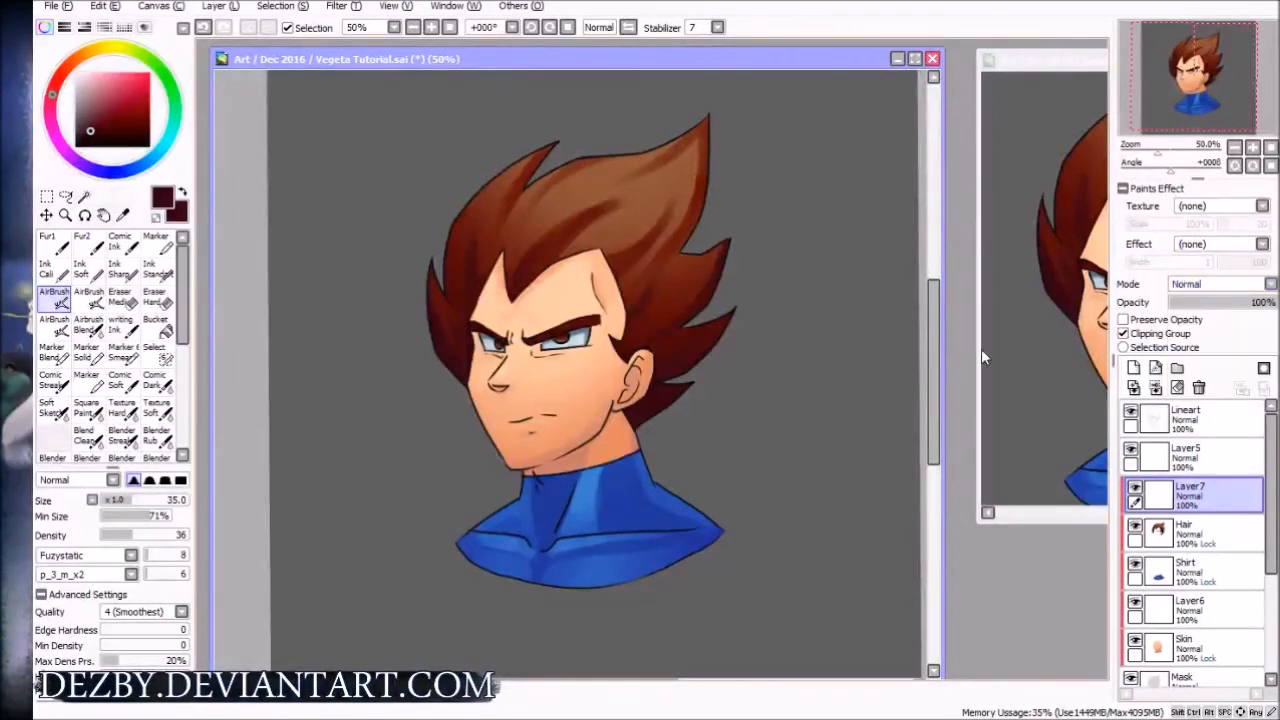
{"action": "left_click", "coordinate": [1221, 286]}
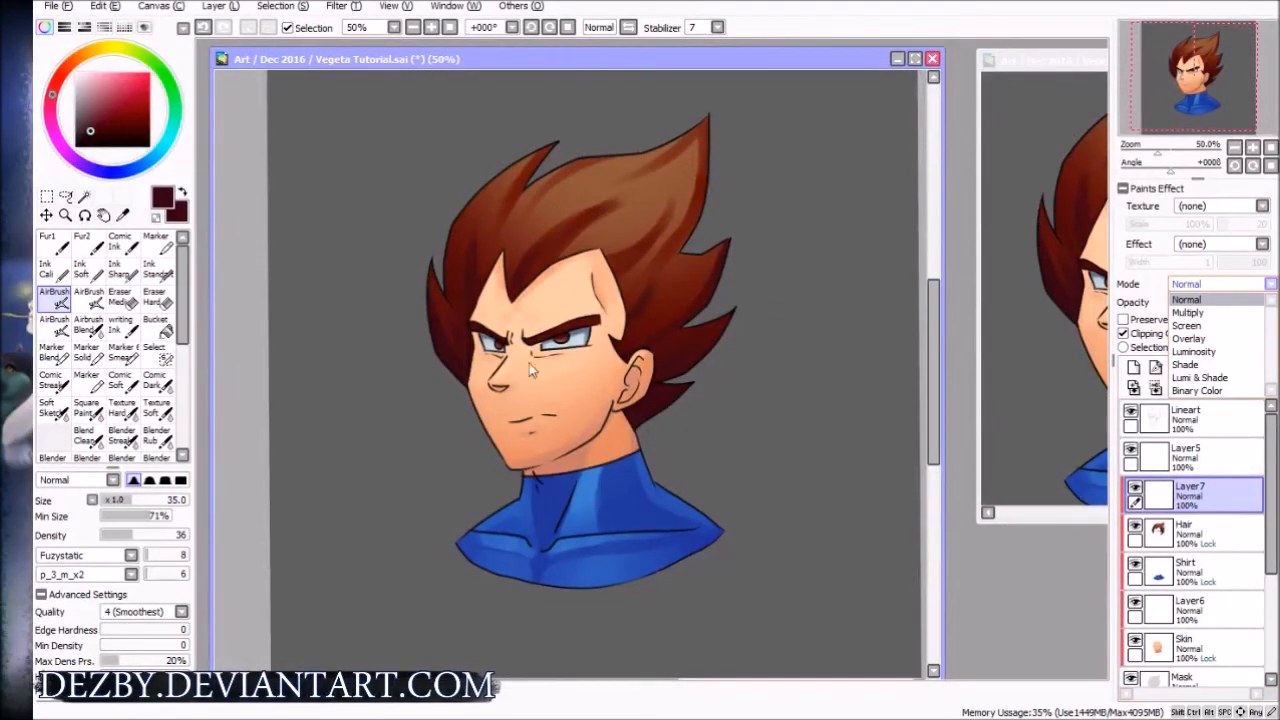
{"action": "left_click", "coordinate": [1228, 339]}
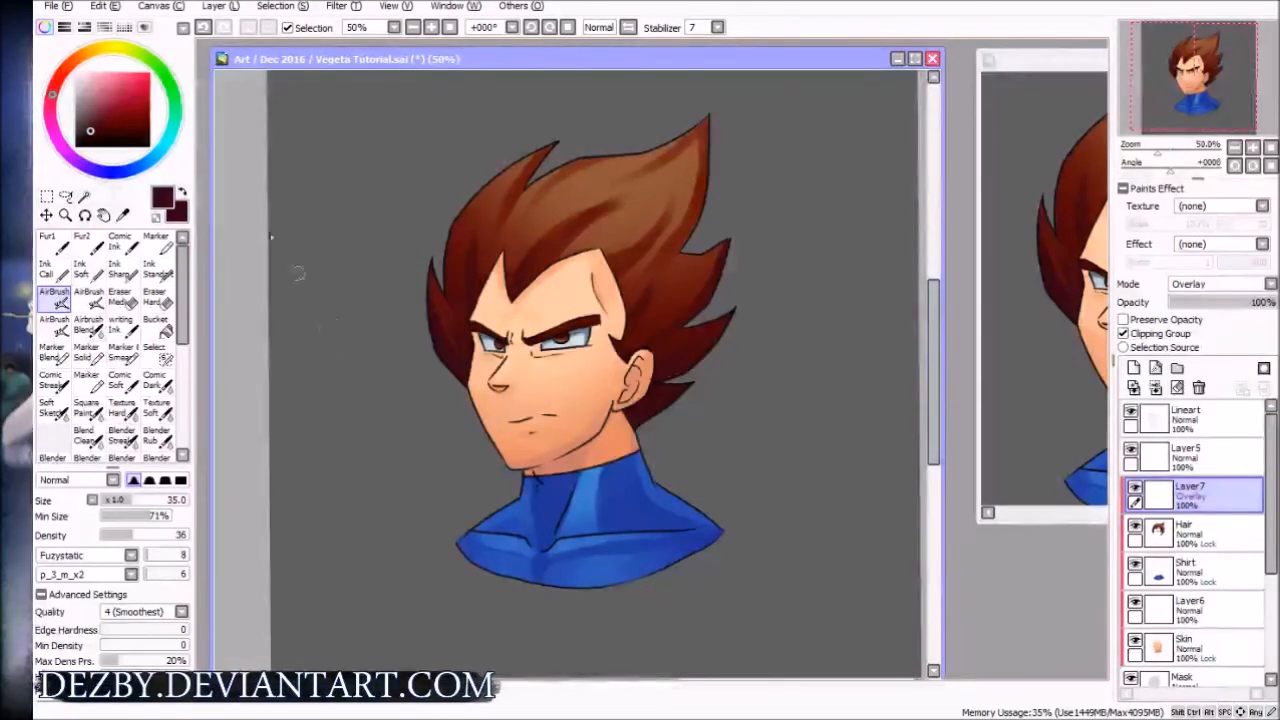
{"action": "left_click_drag", "start_coordinate": [97, 92], "coordinate": [97, 76]}
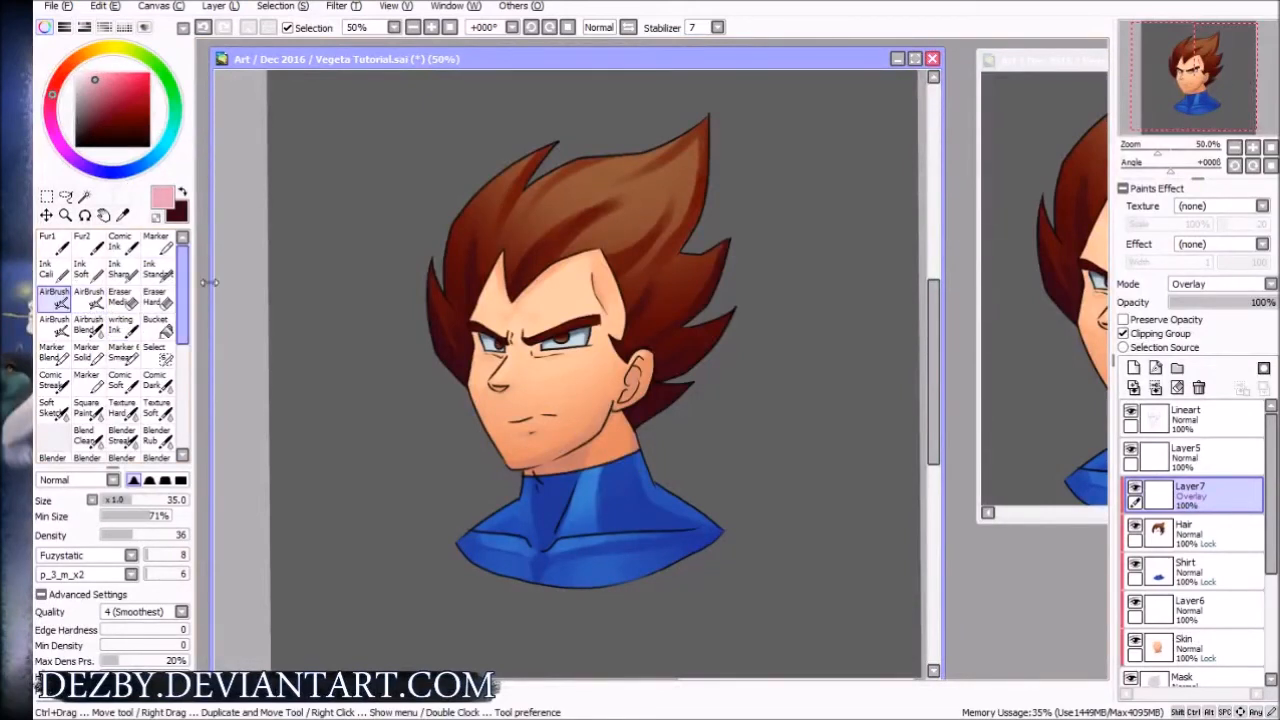
Try soft pale pink light on the upper hair spikes with the AirBrush at size 350
{"action": "key", "text": "bracketright"}
{"action": "key", "text": "bracketright"}
{"action": "key", "text": "bracketright"}
{"action": "key", "text": "bracketright"}
{"action": "key", "text": "bracketright"}
{"action": "key", "text": "bracketright"}
{"action": "key", "text": "bracketright"}
{"action": "key", "text": "bracketright"}
{"action": "key", "text": "bracketright"}
{"action": "key", "text": "bracketright"}
{"action": "key", "text": "bracketright"}
{"action": "mouse_move", "coordinate": [599, 180]}
{"action": "left_mouse_down"}
{"action": "mouse_move", "coordinate": [628, 285]}
{"action": "mouse_move", "coordinate": [713, 203]}
{"action": "left_mouse_up"}
{"action": "key", "text": "ctrl+z"}
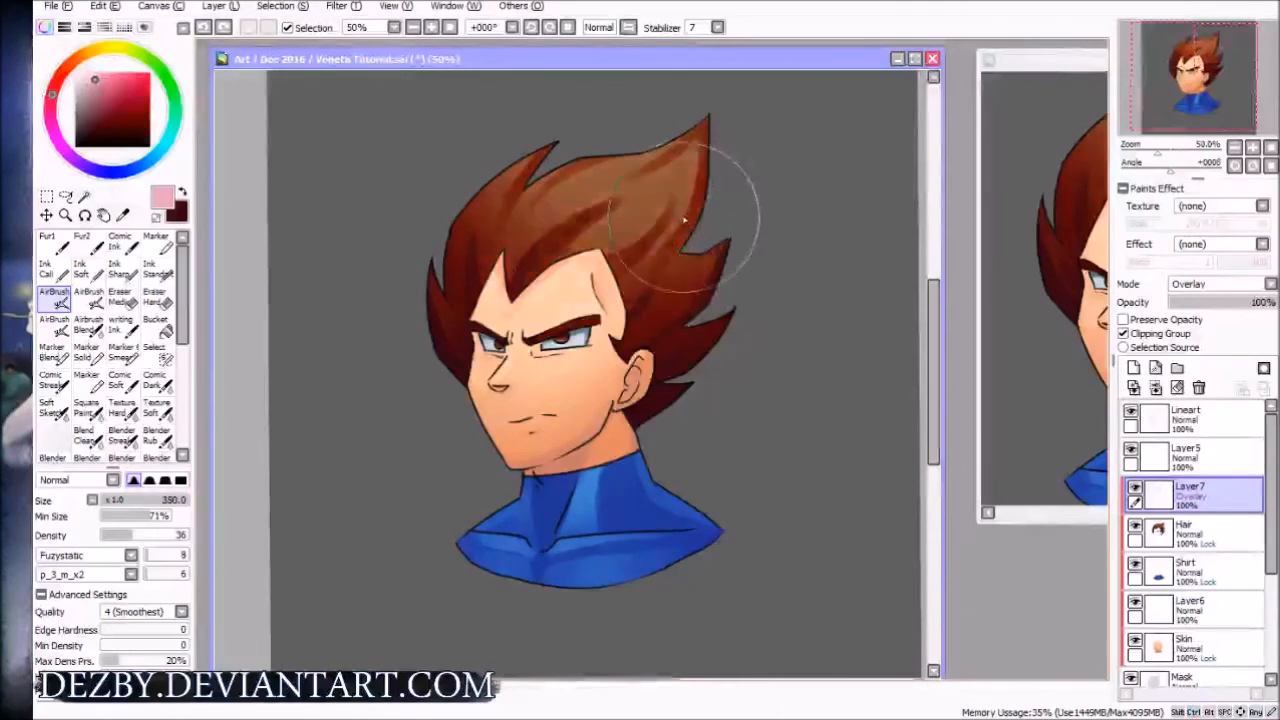
{"action": "mouse_move", "coordinate": [706, 156]}
{"action": "left_mouse_down"}
{"action": "mouse_move", "coordinate": [523, 205]}
{"action": "mouse_move", "coordinate": [523, 220]}
{"action": "mouse_move", "coordinate": [539, 225]}
{"action": "mouse_move", "coordinate": [708, 133]}
{"action": "mouse_move", "coordinate": [608, 170]}
{"action": "mouse_move", "coordinate": [646, 150]}
{"action": "mouse_move", "coordinate": [771, 129]}
{"action": "left_mouse_up"}
{"action": "key", "text": "ctrl+z"}
{"action": "key", "text": "ctrl+z"}
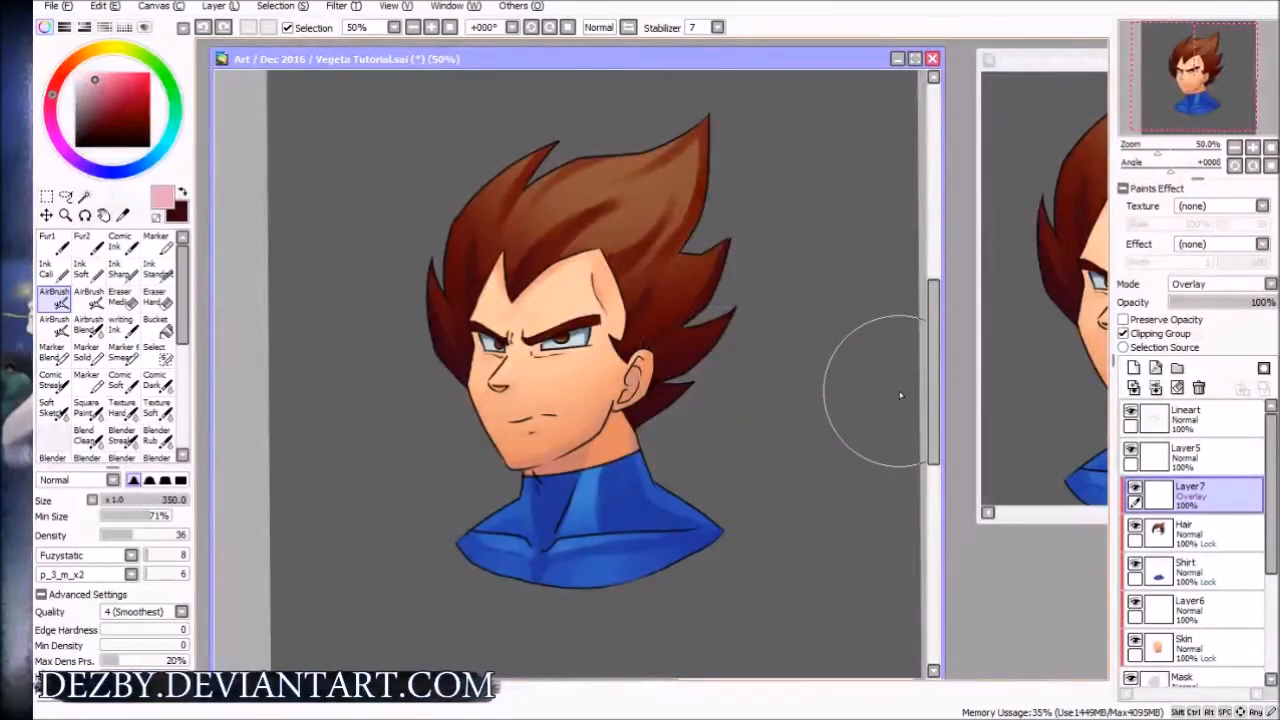
Try a smaller AirBrush stroke at size 100 where the hair meets the temple
{"action": "key", "text": "bracketleft"}
{"action": "key", "text": "bracketleft"}
{"action": "key", "text": "bracketleft"}
{"action": "key", "text": "bracketleft"}
{"action": "key", "text": "bracketleft"}
{"action": "key", "text": "bracketleft"}
{"action": "key", "text": "bracketleft"}
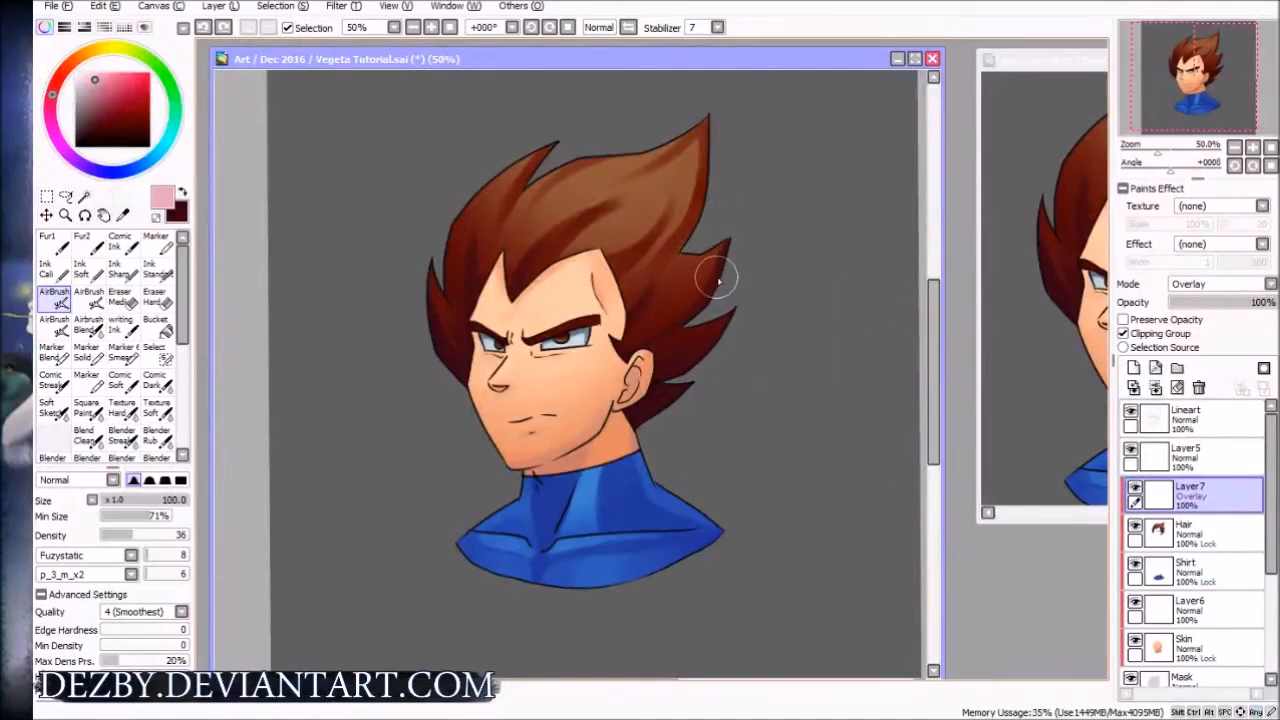
{"action": "mouse_move", "coordinate": [590, 280]}
{"action": "left_mouse_down"}
{"action": "mouse_move", "coordinate": [561, 291]}
{"action": "mouse_move", "coordinate": [622, 333]}
{"action": "mouse_move", "coordinate": [631, 237]}
{"action": "mouse_move", "coordinate": [607, 266]}
{"action": "mouse_move", "coordinate": [578, 268]}
{"action": "mouse_move", "coordinate": [580, 291]}
{"action": "mouse_move", "coordinate": [630, 295]}
{"action": "left_mouse_up"}
{"action": "key", "text": "ctrl+z"}
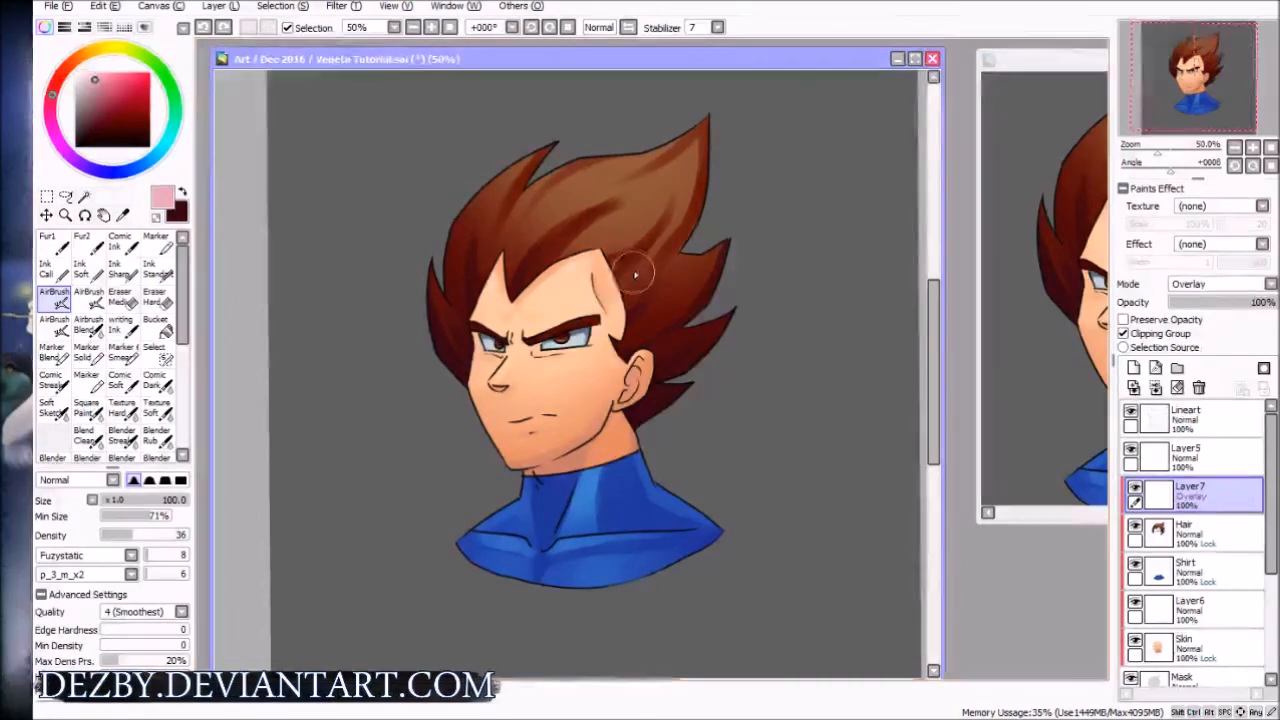
Try broader pink AirBrush strokes on the lower face and tallest hair spike, enlarging the brush to size 300
{"action": "key", "text": "bracketright"}
{"action": "key", "text": "bracketright"}
{"action": "key", "text": "bracketright"}
{"action": "key", "text": "bracketright"}
{"action": "key", "text": "bracketright"}
{"action": "key", "text": "bracketright"}
{"action": "key", "text": "bracketright"}
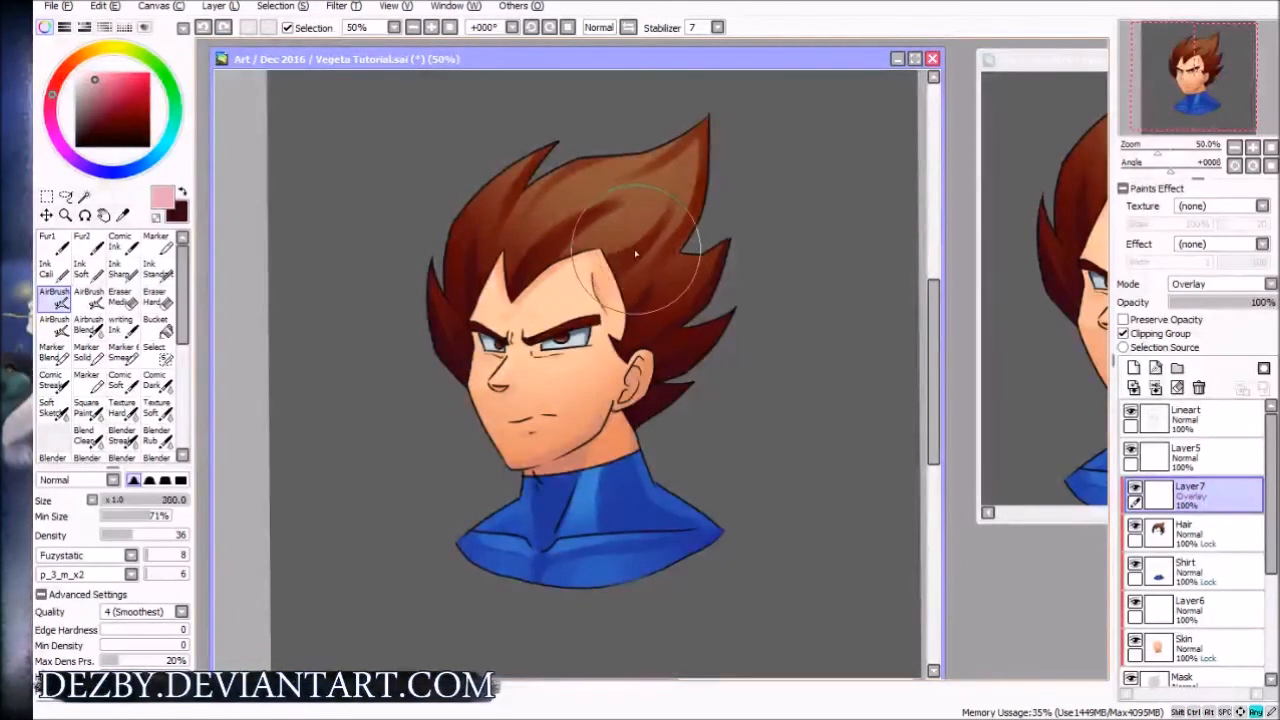
{"action": "mouse_move", "coordinate": [566, 437]}
{"action": "left_mouse_down"}
{"action": "mouse_move", "coordinate": [548, 450]}
{"action": "mouse_move", "coordinate": [535, 420]}
{"action": "mouse_move", "coordinate": [528, 450]}
{"action": "left_mouse_up"}
{"action": "mouse_move", "coordinate": [727, 157]}
{"action": "left_mouse_down"}
{"action": "mouse_move", "coordinate": [685, 162]}
{"action": "mouse_move", "coordinate": [822, 189]}
{"action": "mouse_move", "coordinate": [697, 172]}
{"action": "mouse_move", "coordinate": [643, 200]}
{"action": "mouse_move", "coordinate": [677, 174]}
{"action": "left_mouse_up"}
{"action": "key", "text": "ctrl+z"}
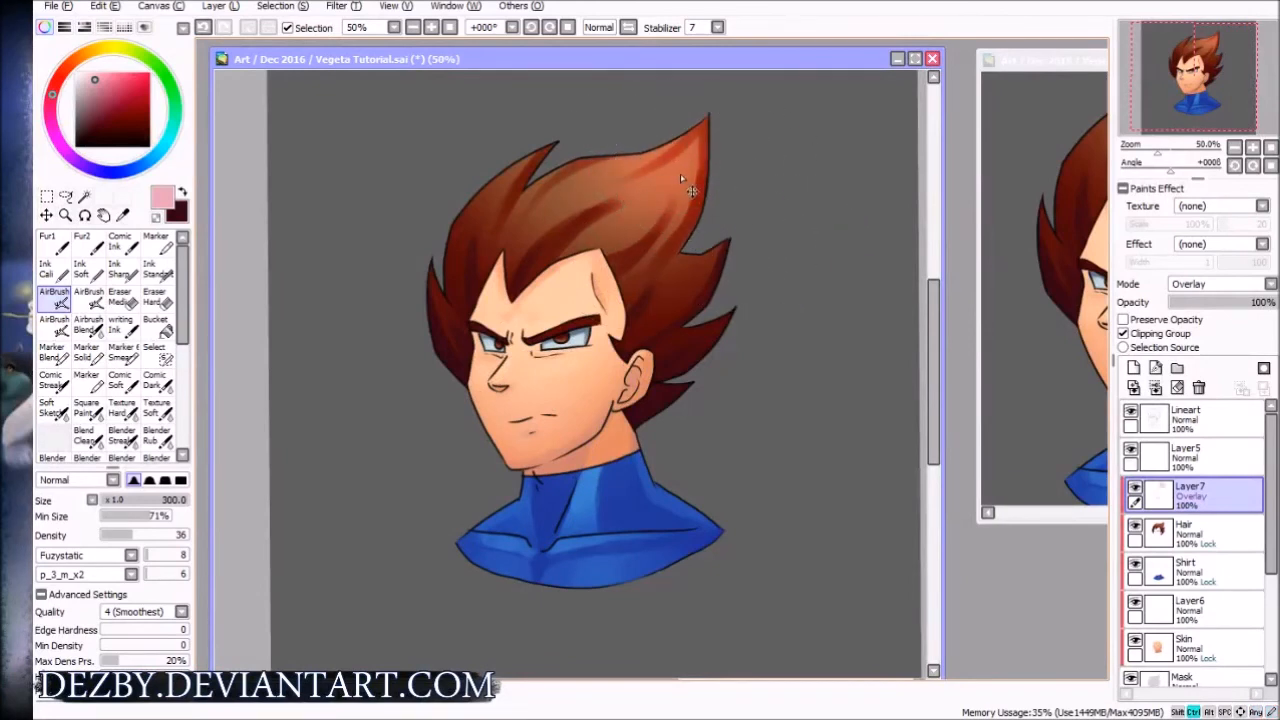
{"action": "key", "text": "ctrl+z"}
Try a size 500 pink AirBrush stroke from the top of the hair across the forehead
{"action": "key", "text": "bracketright"}
{"action": "key", "text": "bracketright"}
{"action": "key", "text": "bracketright"}
{"action": "key", "text": "bracketright"}
{"action": "mouse_move", "coordinate": [532, 188]}
{"action": "left_mouse_down"}
{"action": "mouse_move", "coordinate": [646, 274]}
{"action": "mouse_move", "coordinate": [465, 217]}
{"action": "mouse_move", "coordinate": [683, 220]}
{"action": "mouse_move", "coordinate": [603, 330]}
{"action": "mouse_move", "coordinate": [590, 328]}
{"action": "left_mouse_up"}
{"action": "key", "text": "ctrl+z"}
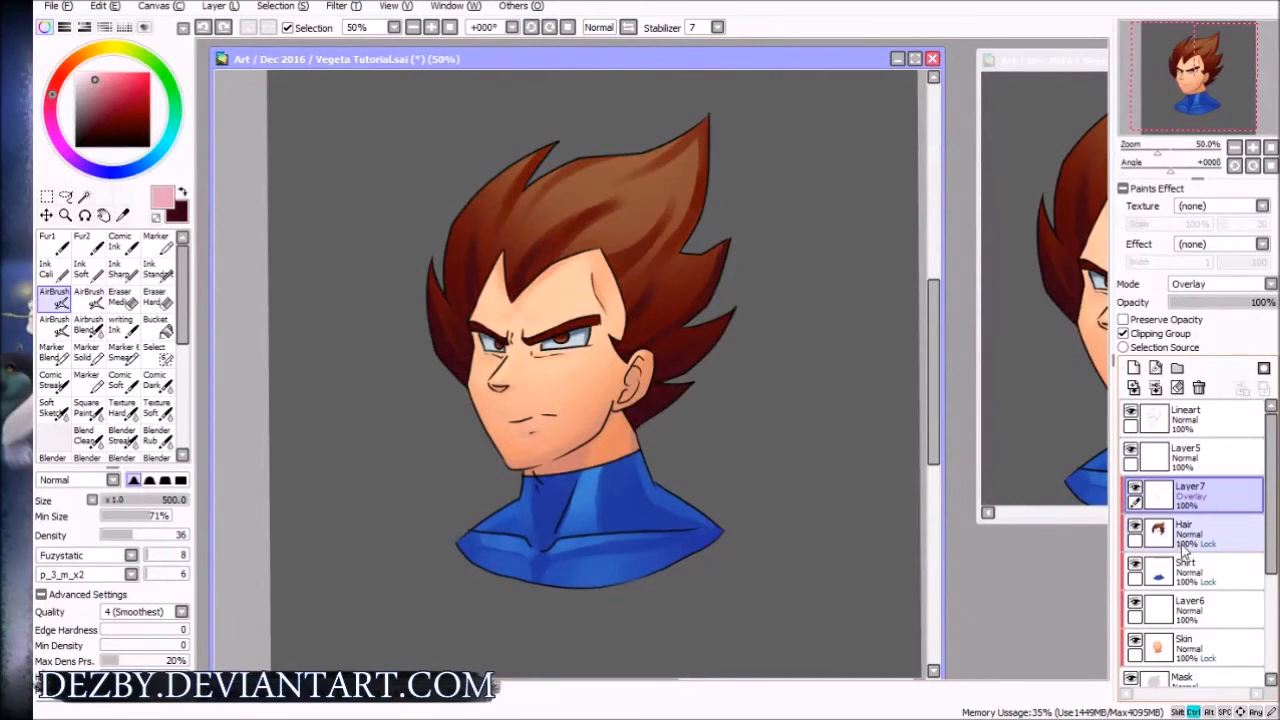
Load the Hair layer's area as a selection, test a pink stroke inside it, and hide the selection outline
{"action": "left_click", "coordinate": [1160, 535], "text": "ctrl"}
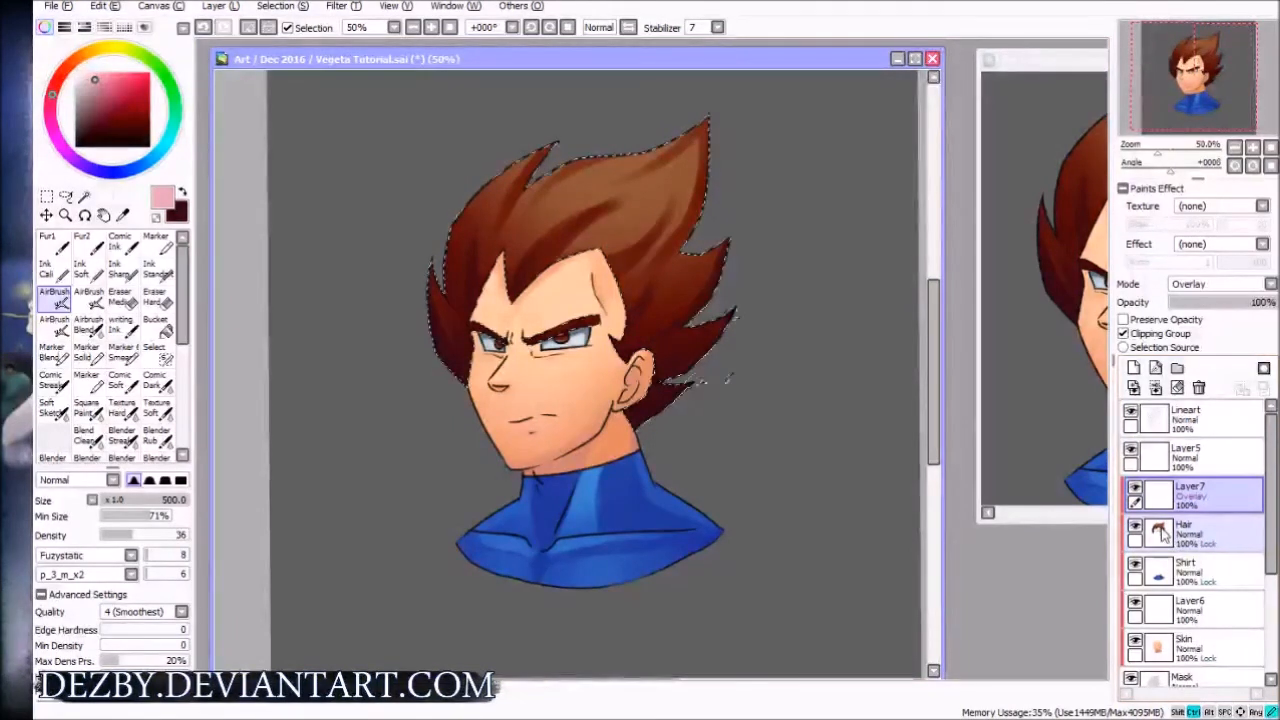
{"action": "left_click_drag", "start_coordinate": [565, 190], "coordinate": [664, 224]}
{"action": "key", "text": "ctrl+z"}
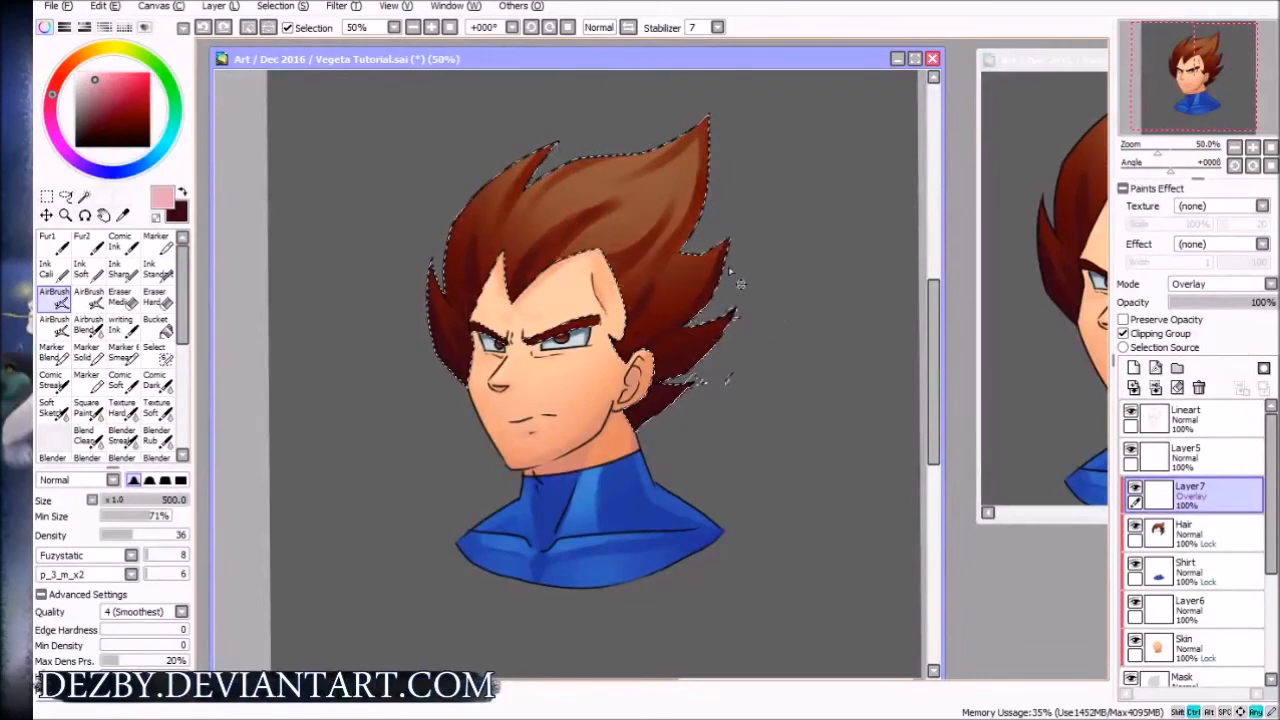
{"action": "key", "text": "ctrl+y"}
{"action": "key", "text": "ctrl+z"}
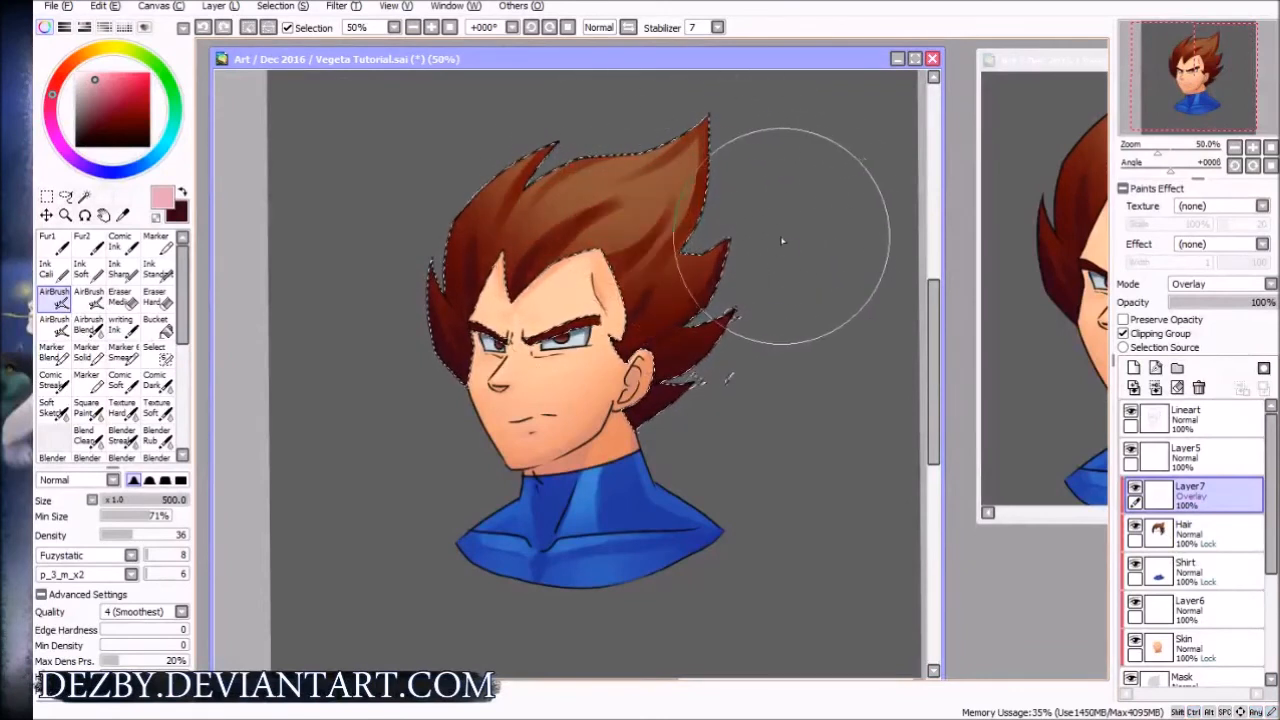
{"action": "key", "text": "ctrl+h"}
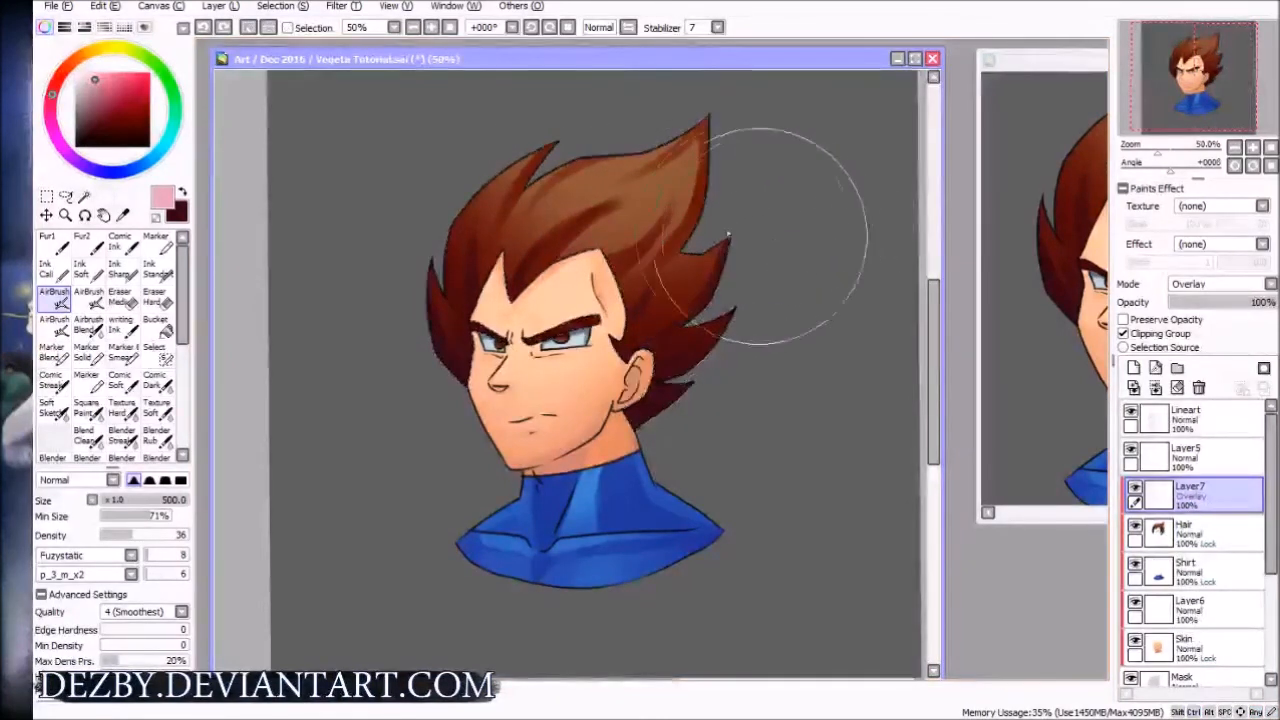
Paint a soft pink overlay glow across the upper hair with the AirBrush at size 500, undoing the unwanted trial strokes
{"action": "left_click_drag", "start_coordinate": [565, 215], "coordinate": [621, 250]}
{"action": "key", "text": "ctrl+z"}
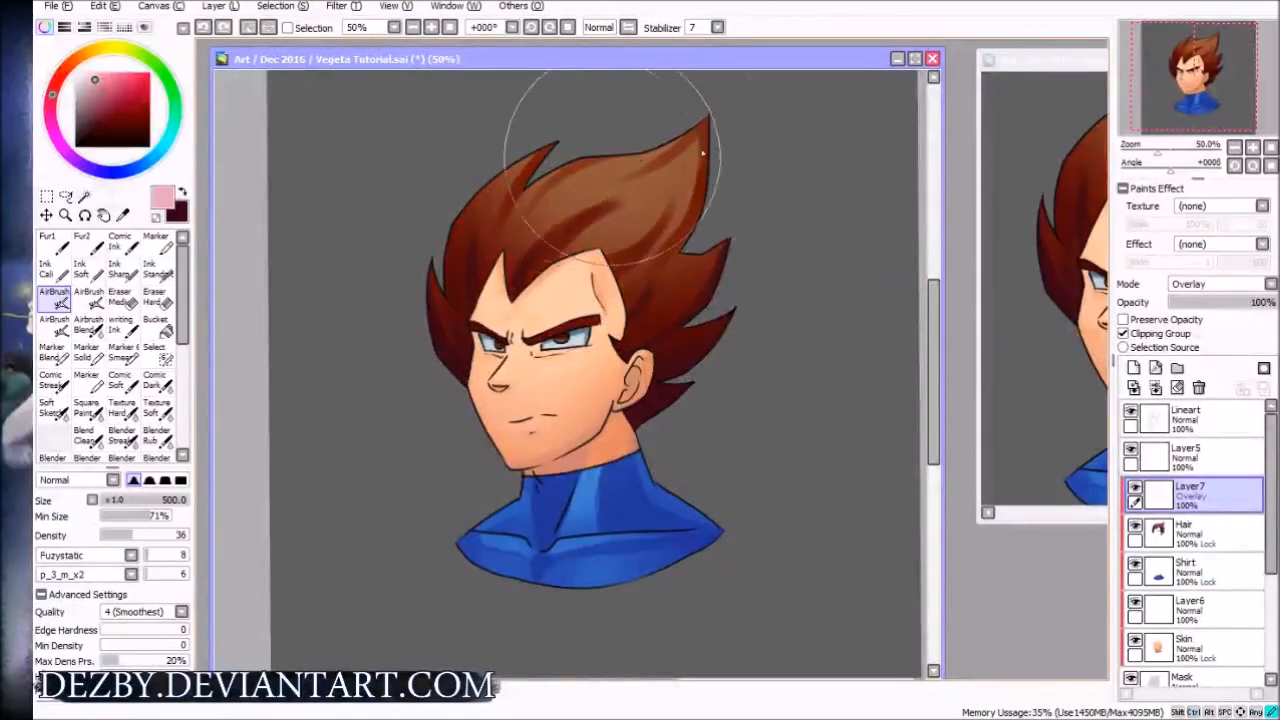
{"action": "left_click_drag", "start_coordinate": [591, 171], "coordinate": [557, 181]}
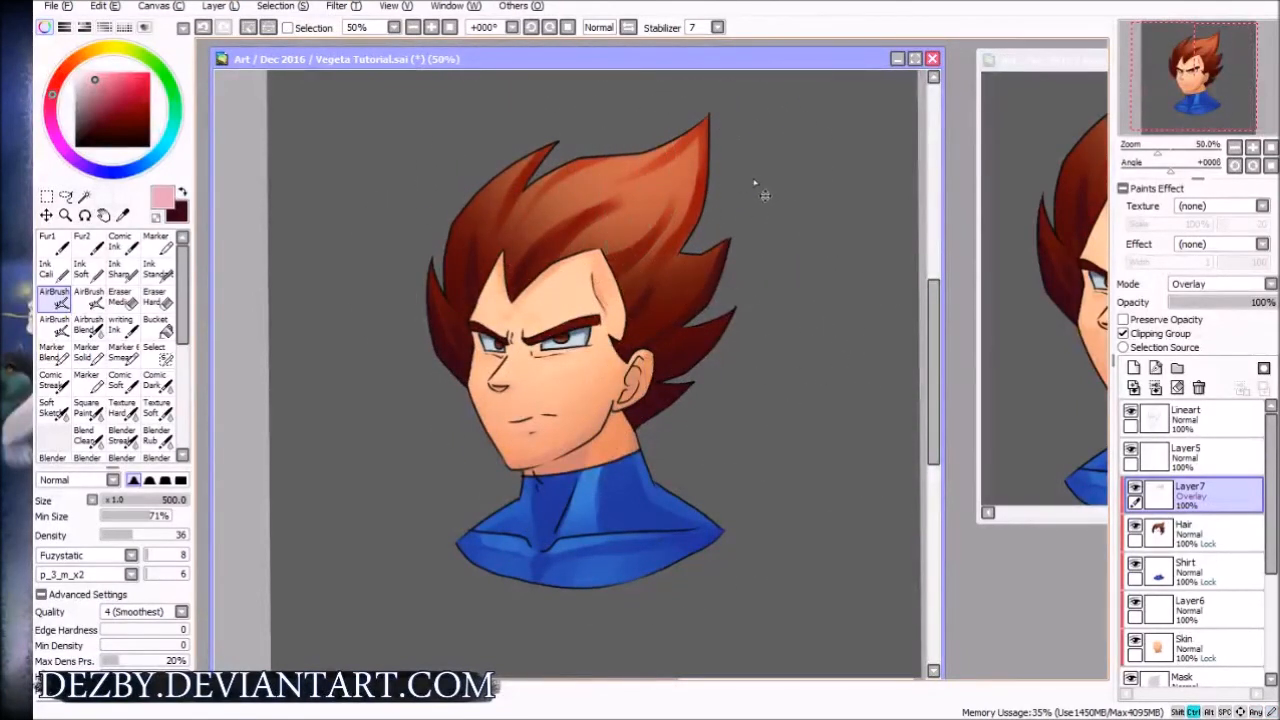
{"action": "key", "text": "ctrl+z"}
{"action": "left_click_drag", "start_coordinate": [710, 146], "coordinate": [600, 114]}
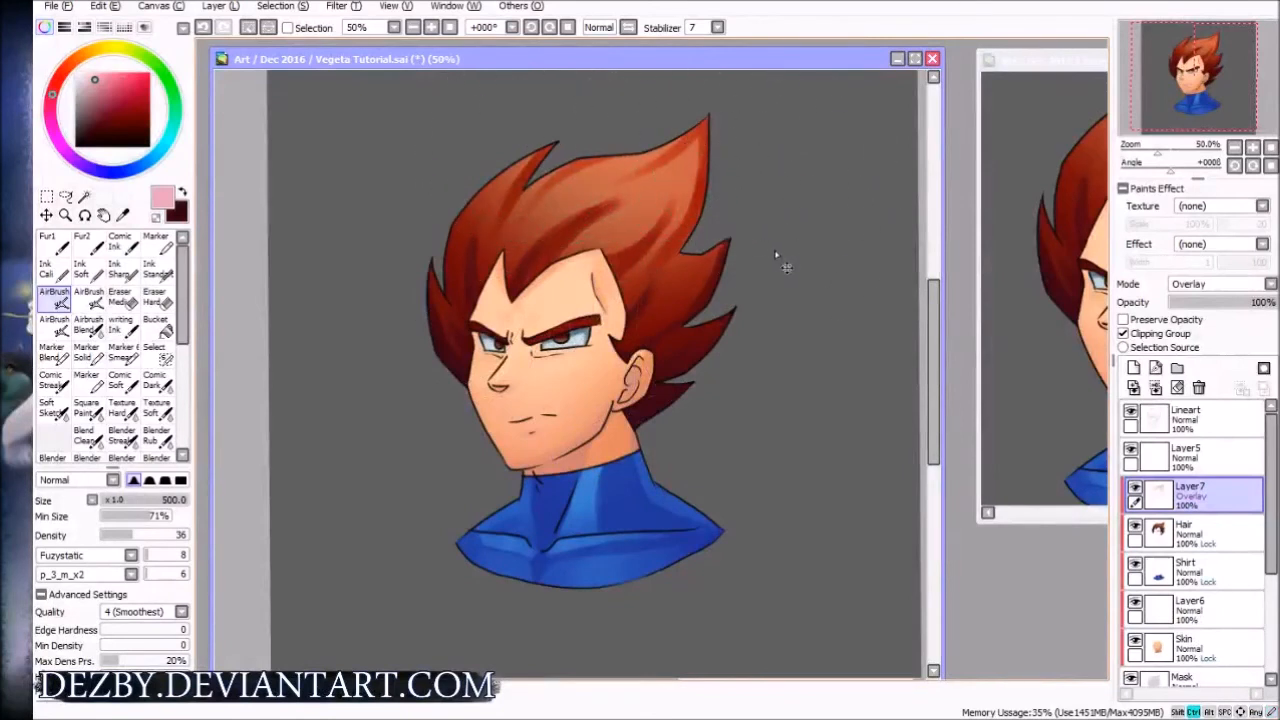
Shift Layer7's glow towards orange with Hue +29 and Luminescence +36, and adjust its Saturation slightly
{"action": "key", "text": "ctrl+u"}
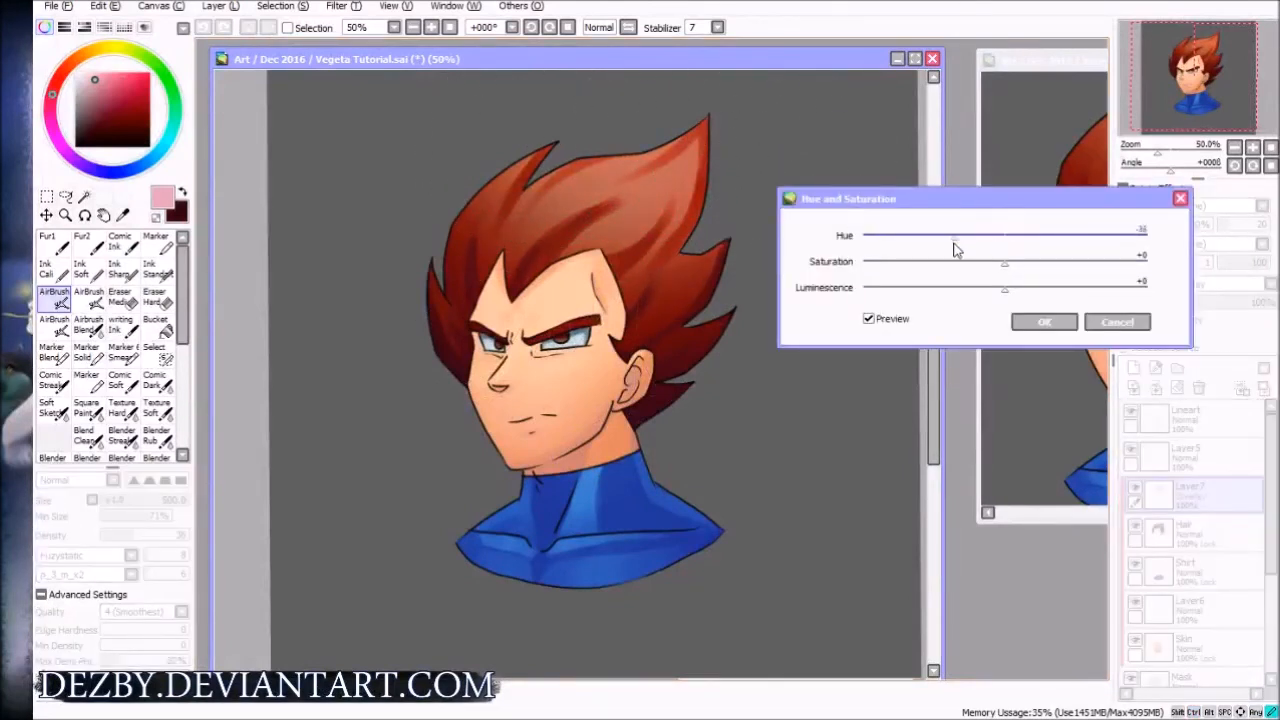
{"action": "left_click_drag", "start_coordinate": [975, 248], "coordinate": [1057, 248]}
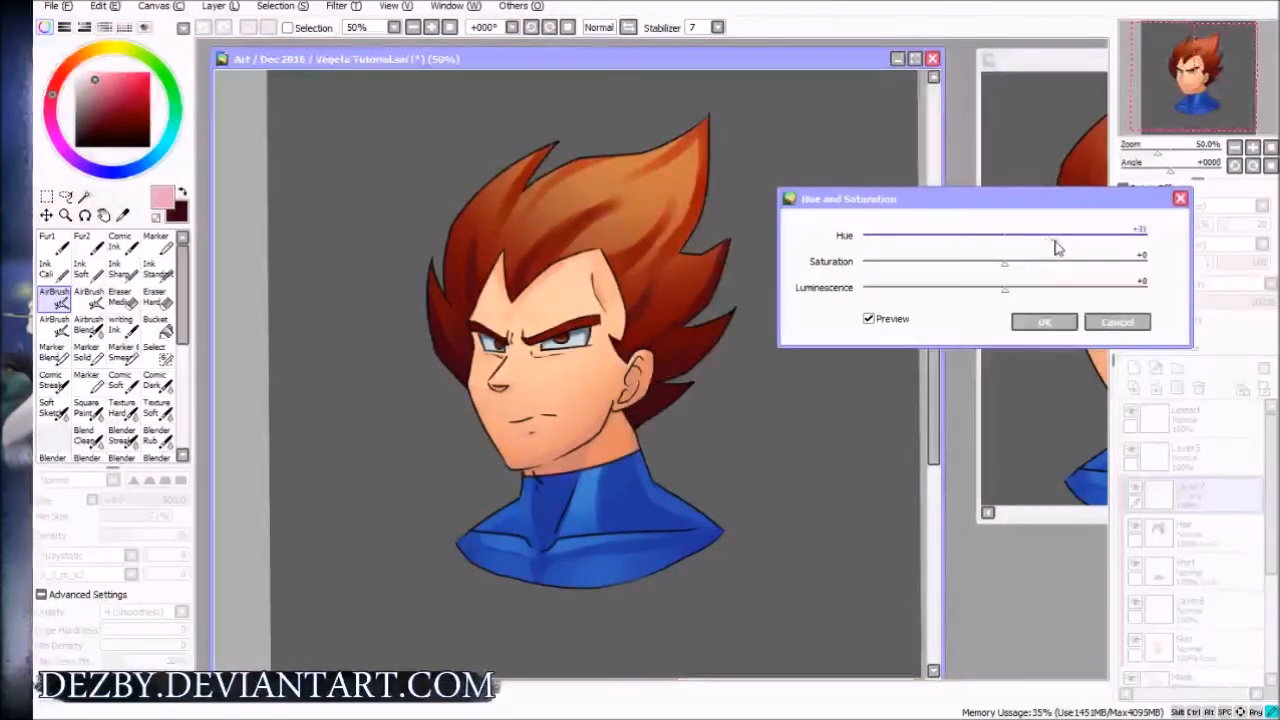
{"action": "left_click_drag", "start_coordinate": [1010, 290], "coordinate": [966, 278]}
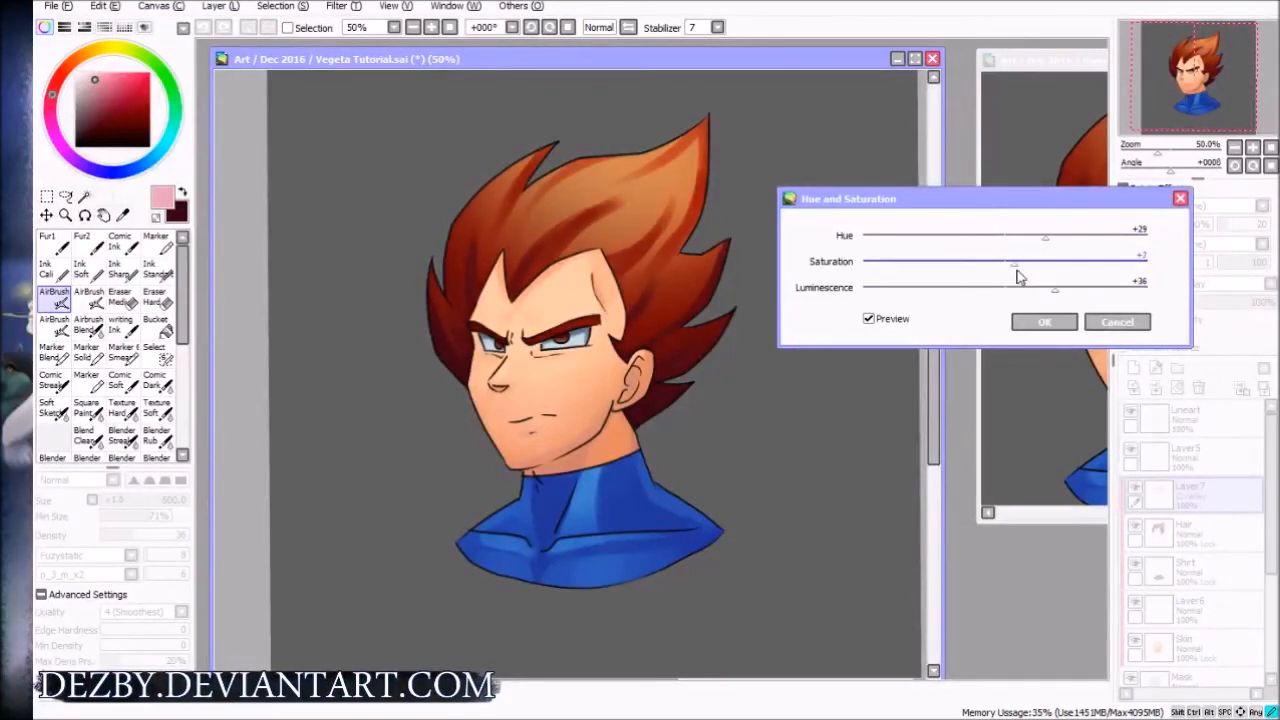
{"action": "left_click", "coordinate": [1044, 321]}
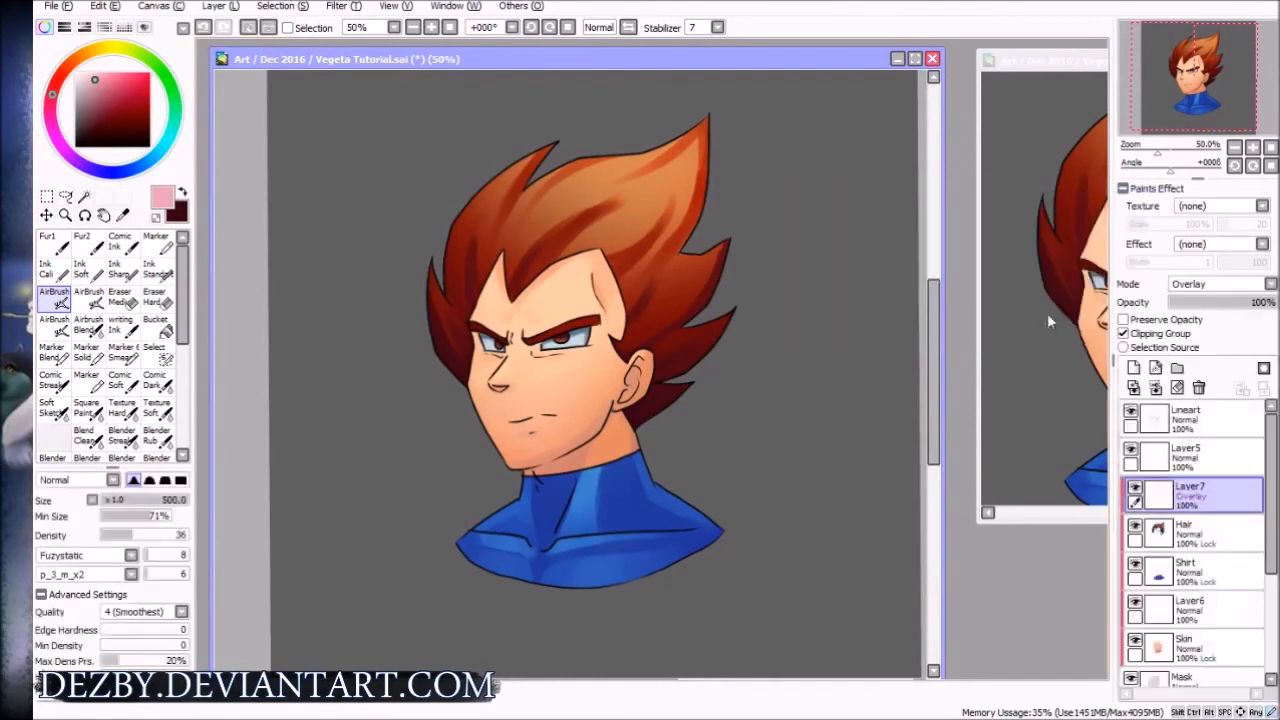
Drop the hair selection, keep Layer7's opacity at 100%, and compare the portrait with the glow hidden and shown
{"action": "left_click", "coordinate": [1157, 529], "text": "ctrl"}
{"action": "key", "text": "ctrl+d"}
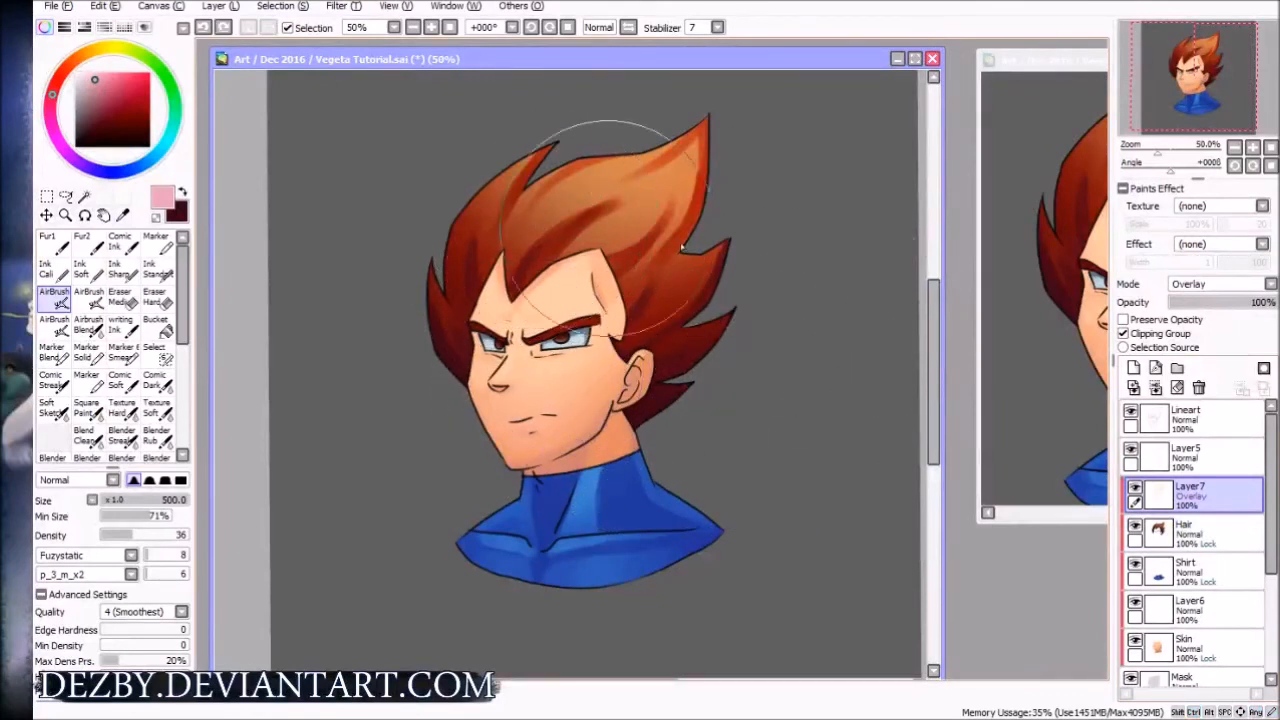
{"action": "mouse_move", "coordinate": [1254, 305]}
{"action": "left_mouse_down"}
{"action": "mouse_move", "coordinate": [1234, 306]}
{"action": "mouse_move", "coordinate": [1272, 306]}
{"action": "left_mouse_up"}
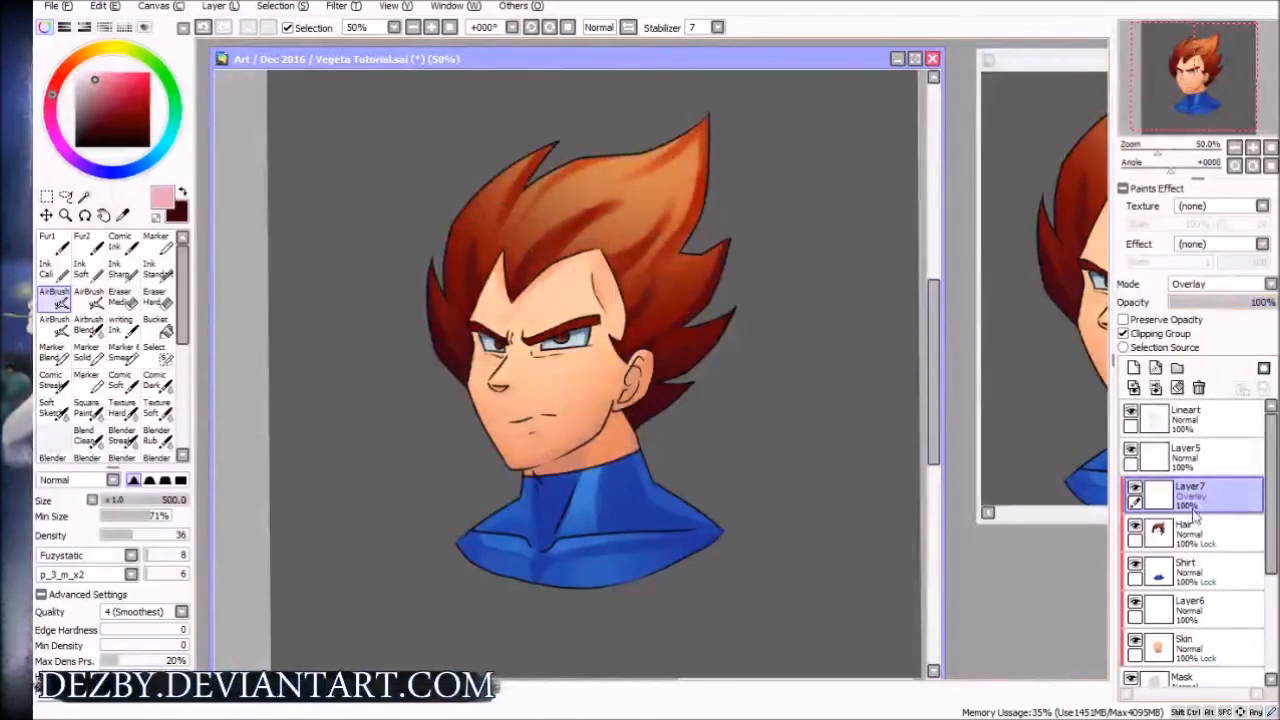
{"action": "left_click", "coordinate": [1134, 487]}
{"action": "left_click", "coordinate": [1134, 487]}
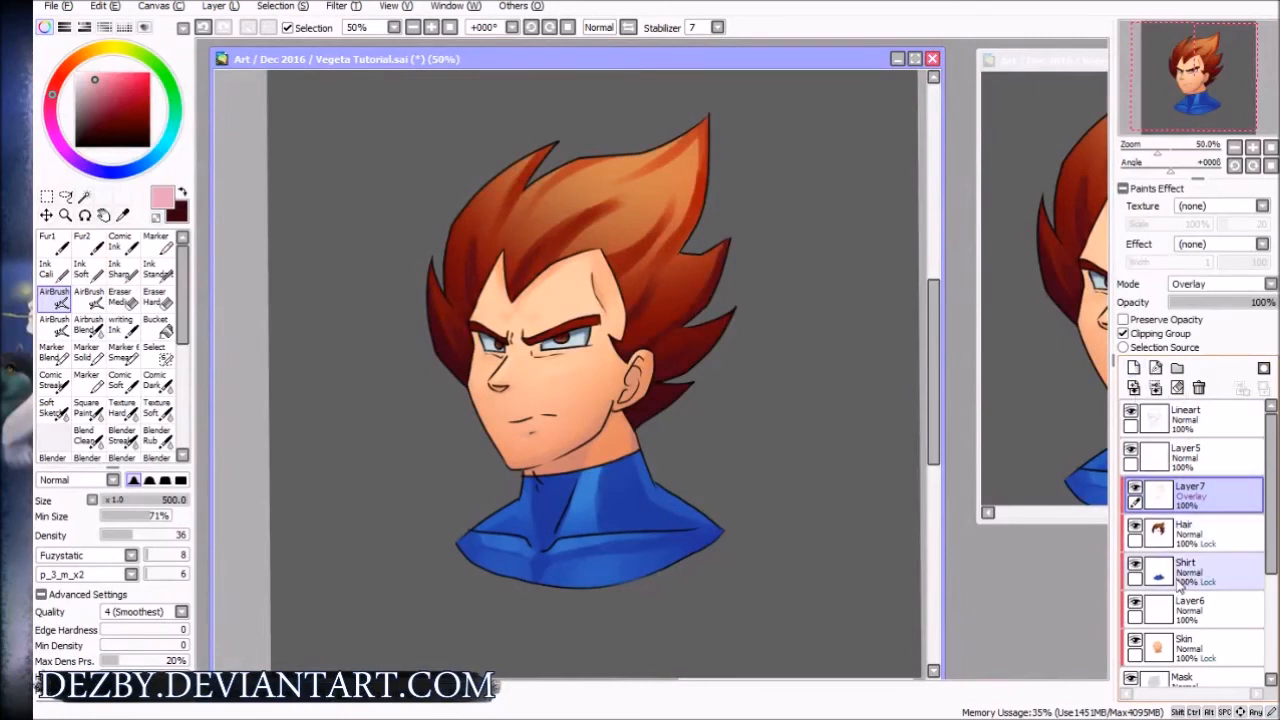
Load the Shirt layer's area as a selection and test a mint green stroke inside it on Layer7
{"action": "left_click", "coordinate": [1156, 570], "text": "ctrl"}
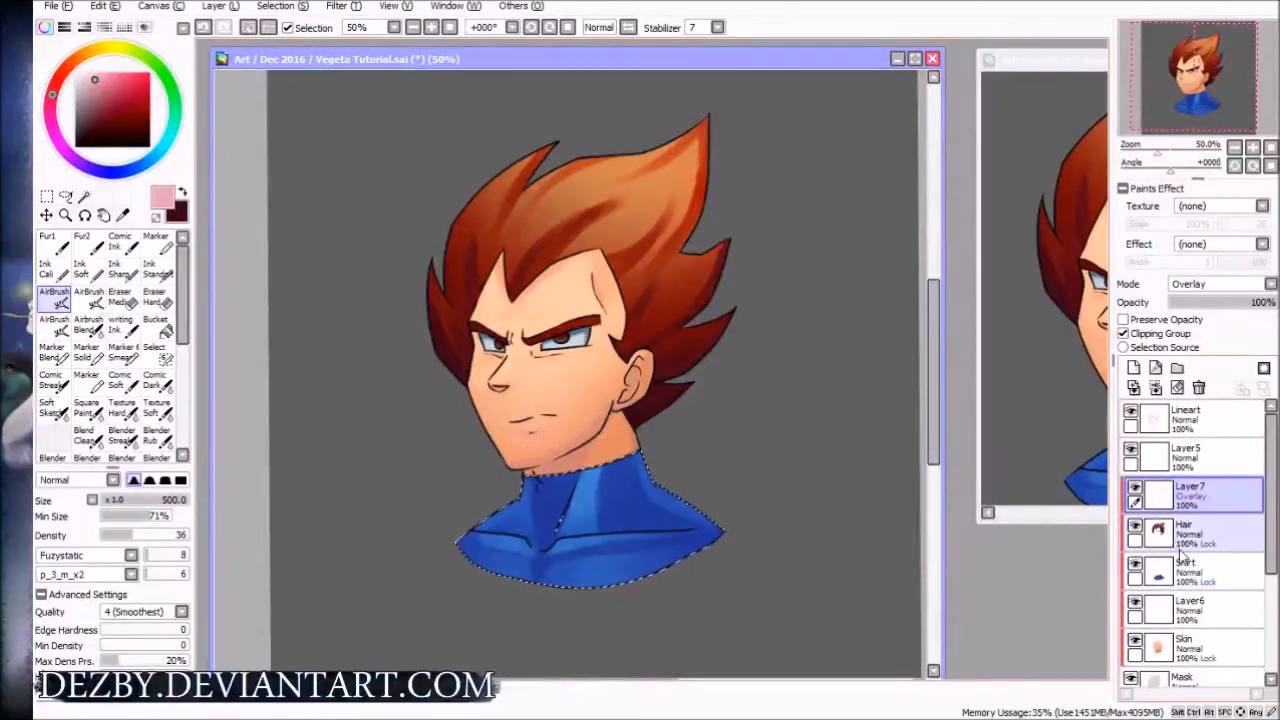
{"action": "left_click", "coordinate": [1186, 580]}
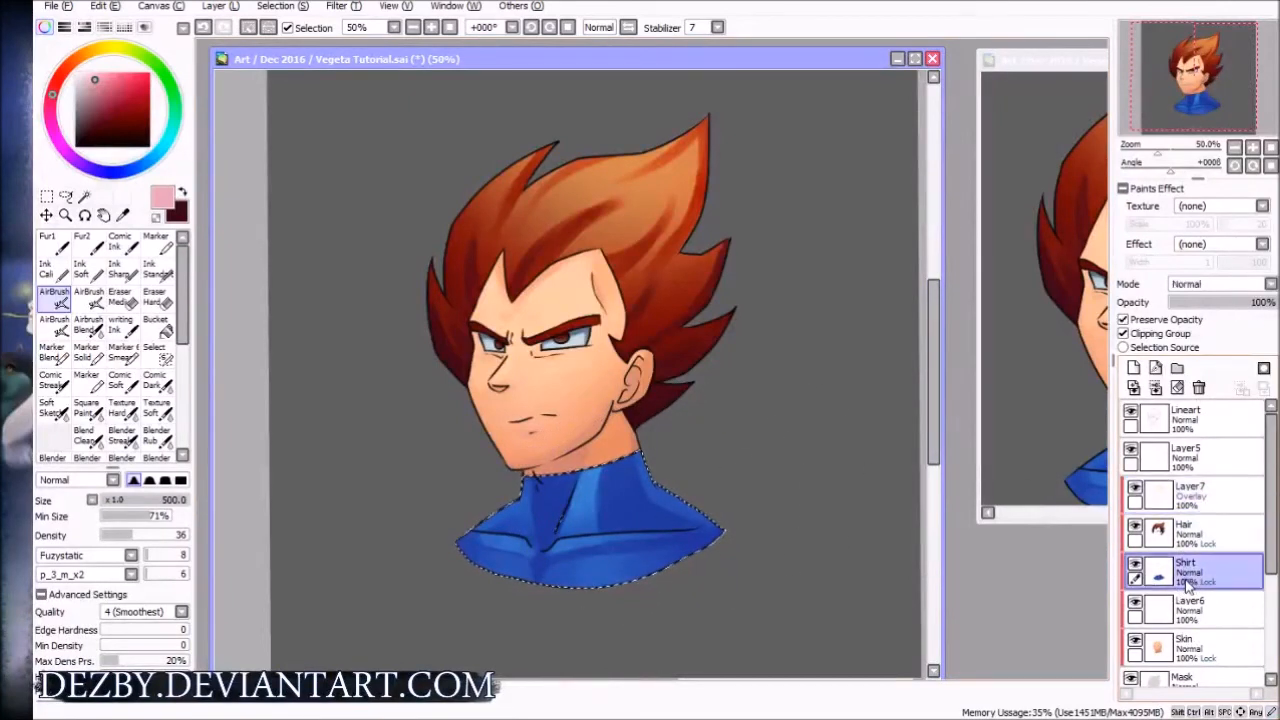
{"action": "left_click", "coordinate": [1197, 502]}
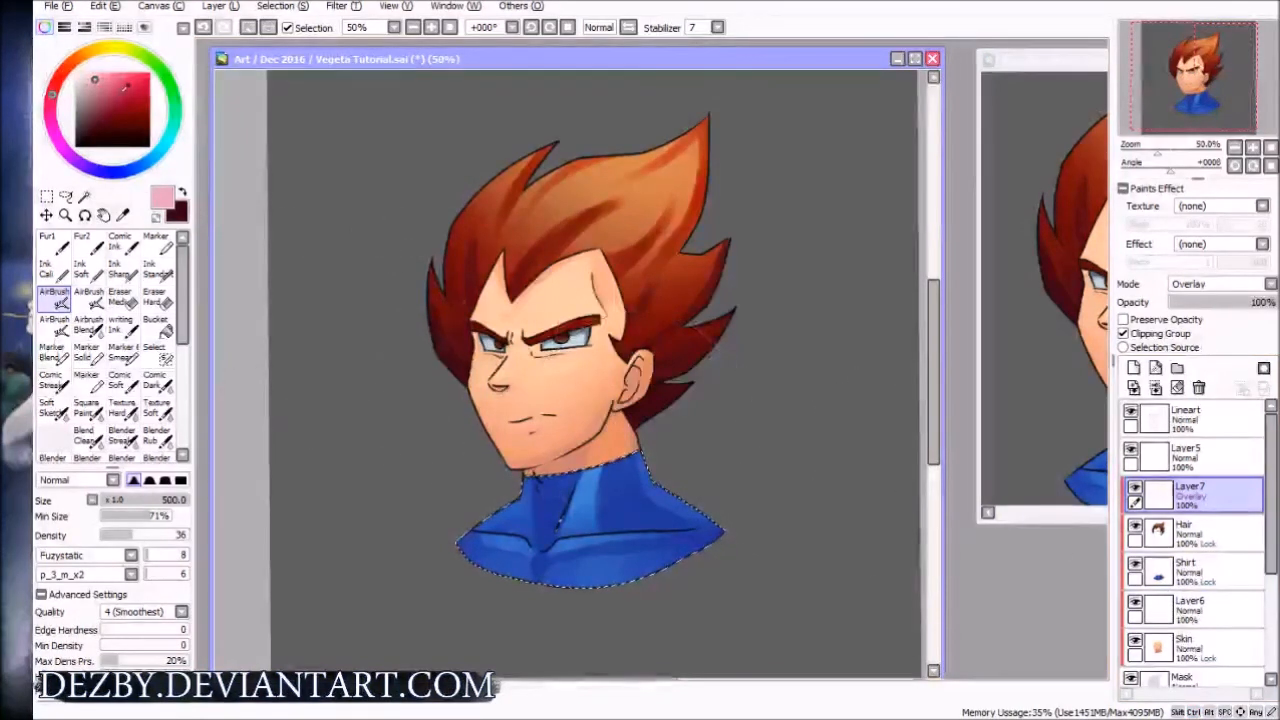
{"action": "left_click", "coordinate": [167, 146]}
{"action": "left_click", "coordinate": [98, 80]}
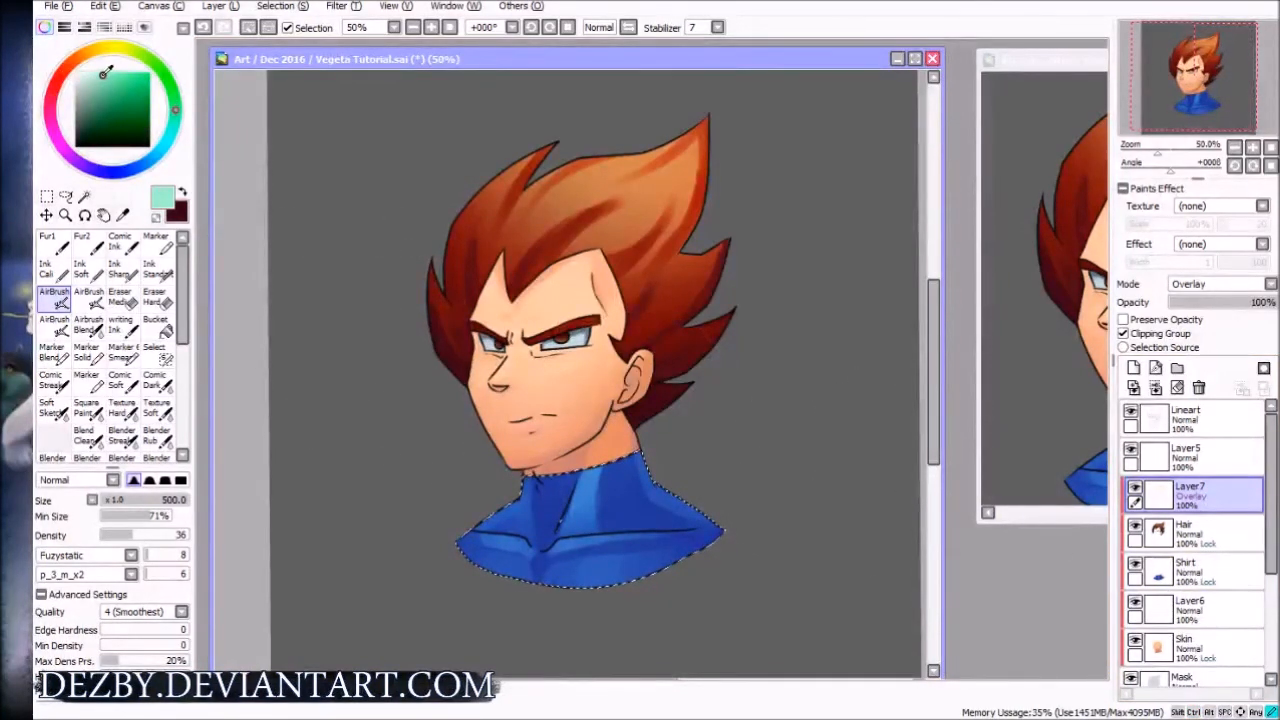
{"action": "left_click_drag", "start_coordinate": [606, 500], "coordinate": [660, 508]}
{"action": "key", "text": "ctrl+z"}
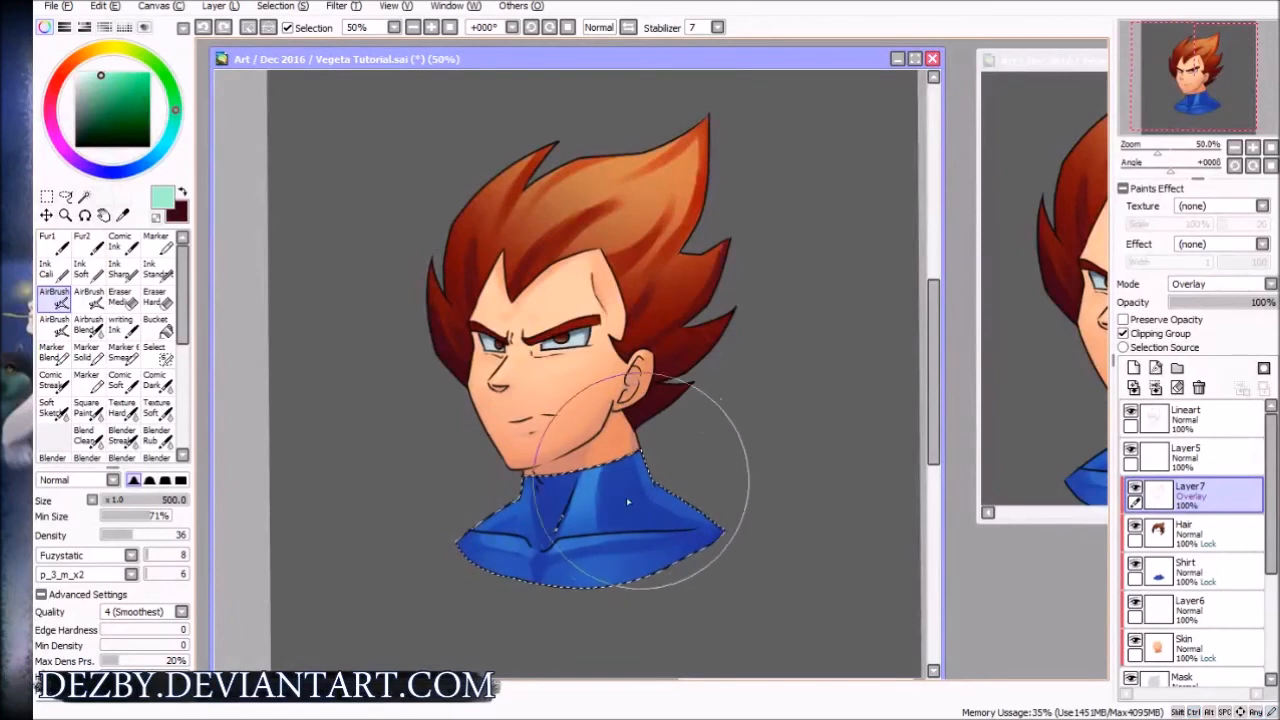
Paint a soft light teal overlay glow on the shirt with the AirBrush at size 350, undoing the unwanted trial strokes
{"action": "key", "text": "bracketleft"}
{"action": "key", "text": "bracketleft"}
{"action": "key", "text": "bracketleft"}
{"action": "key", "text": "bracketleft"}
{"action": "key", "text": "bracketleft"}
{"action": "key", "text": "bracketleft"}
{"action": "key", "text": "bracketleft"}
{"action": "left_click_drag", "start_coordinate": [598, 480], "coordinate": [572, 455]}
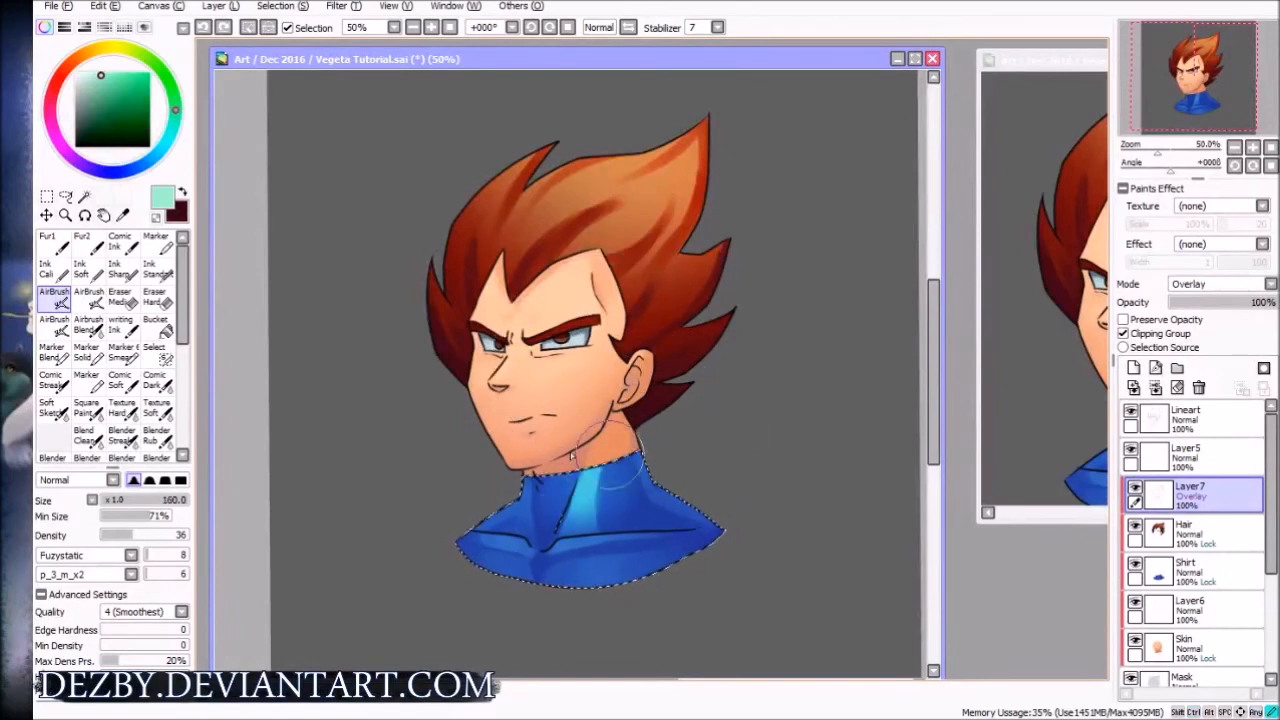
{"action": "key", "text": "ctrl+z"}
{"action": "key", "text": "bracketright"}
{"action": "key", "text": "bracketright"}
{"action": "mouse_move", "coordinate": [530, 500]}
{"action": "left_mouse_down"}
{"action": "mouse_move", "coordinate": [630, 480]}
{"action": "mouse_move", "coordinate": [630, 455]}
{"action": "left_mouse_up"}
{"action": "key", "text": "ctrl+z"}
{"action": "key", "text": "ctrl+z"}
{"action": "left_click_drag", "start_coordinate": [570, 485], "coordinate": [655, 440]}
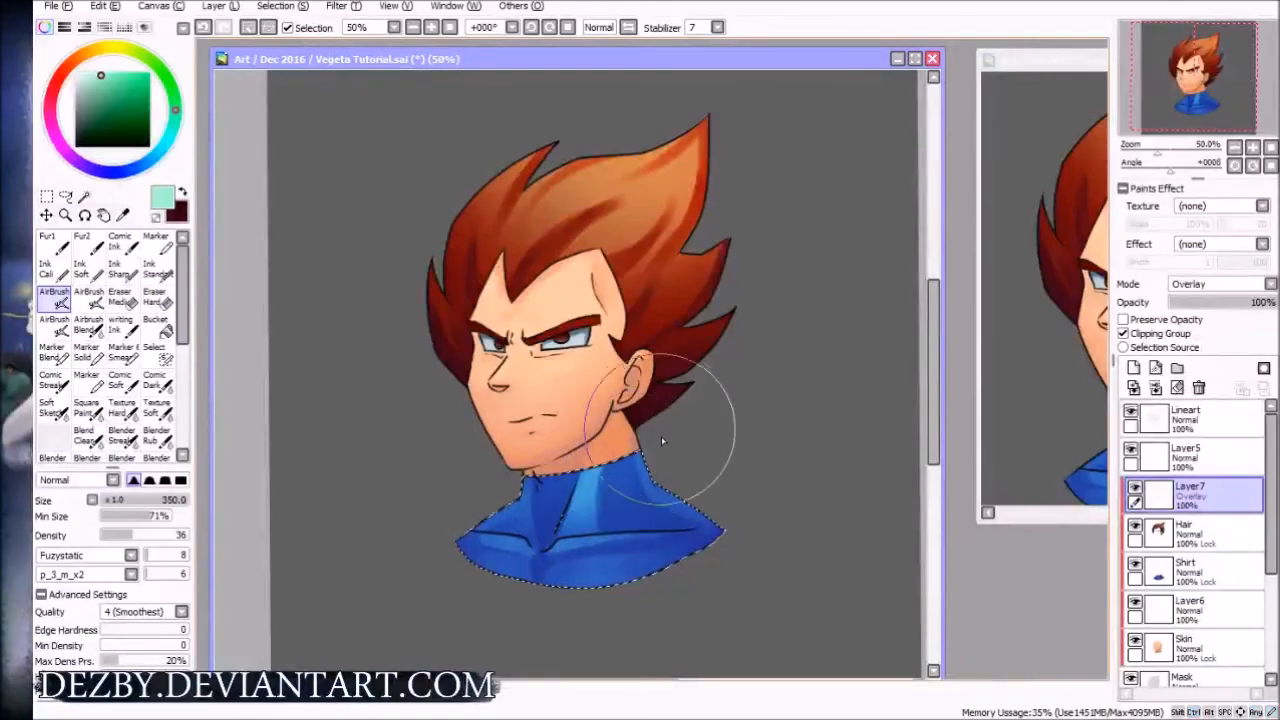
{"action": "key", "text": "ctrl+z"}
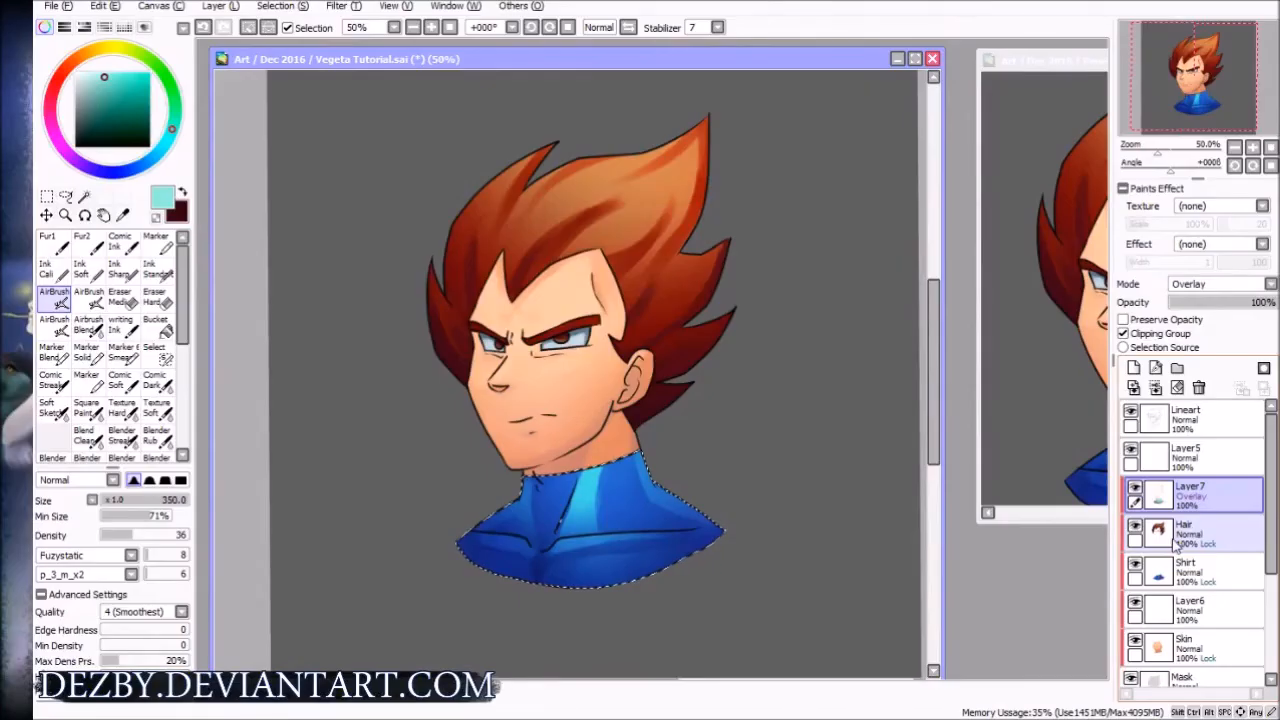
Drop the shirt selection and load the Skin layer's area as a selection, keeping Layer7 as the working layer
{"action": "key", "text": "w"}
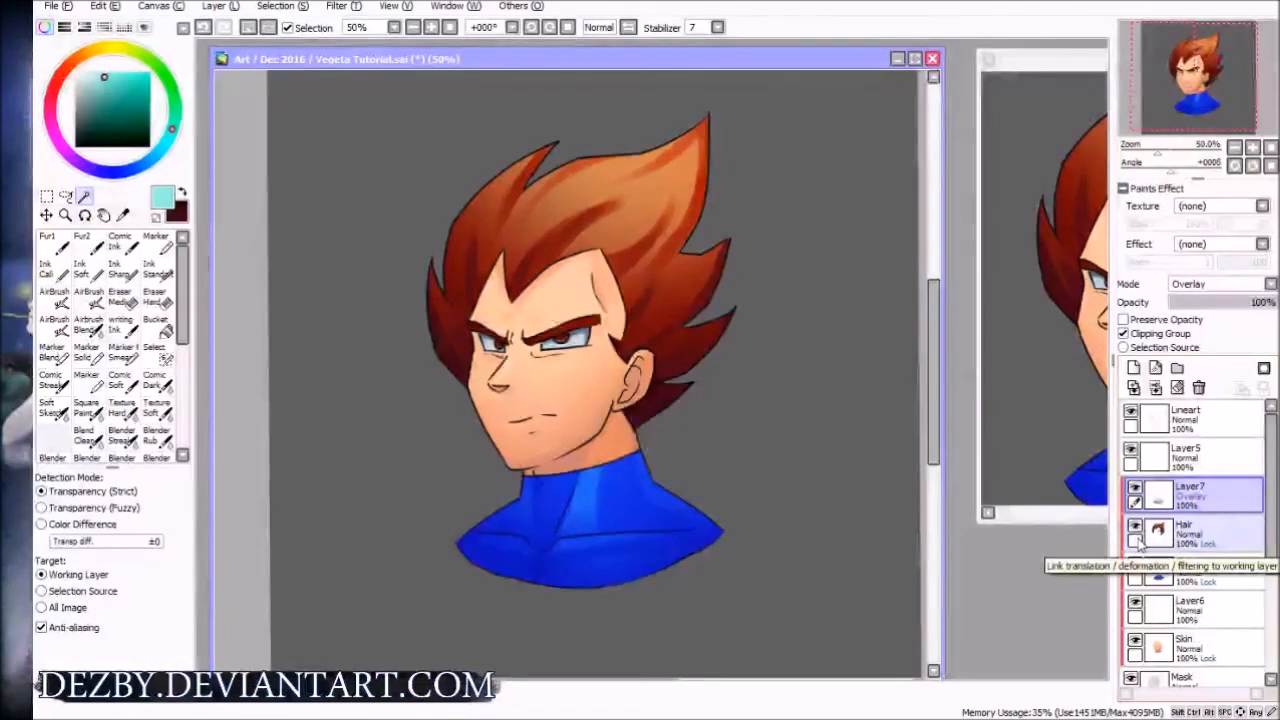
{"action": "key", "text": "n"}
{"action": "key", "text": "ctrl+d"}
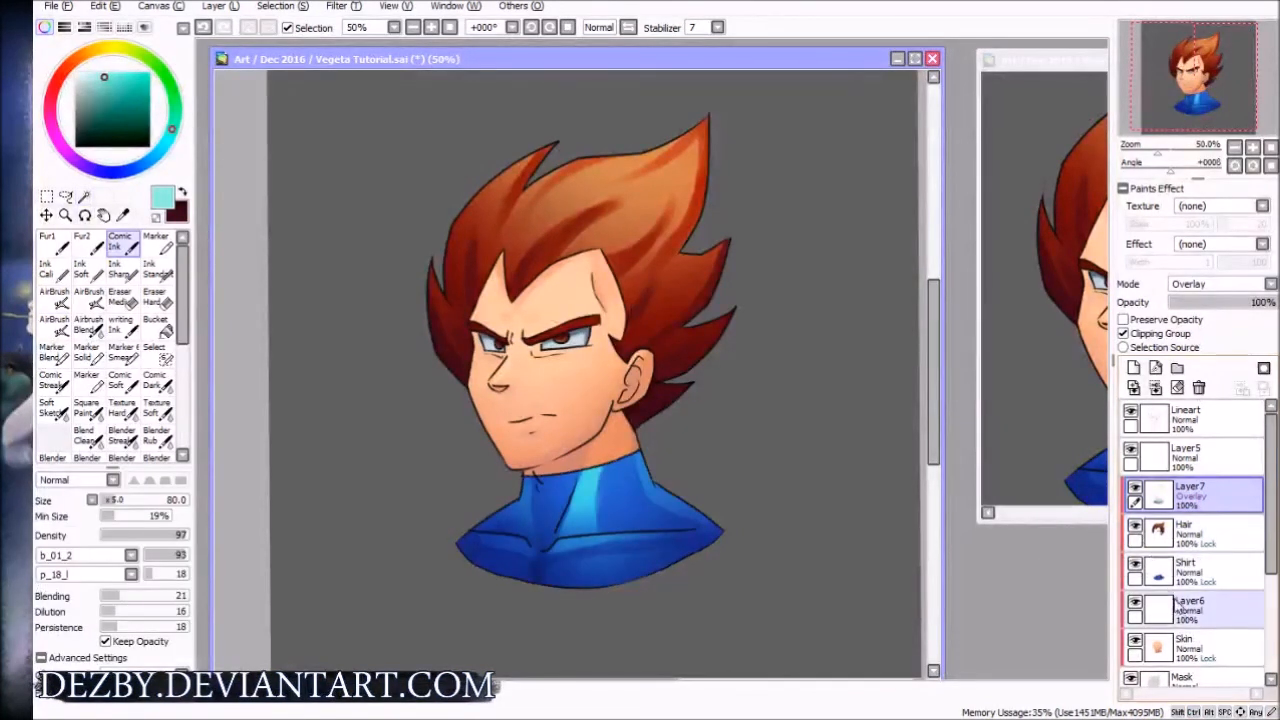
{"action": "left_click", "coordinate": [1160, 648], "text": "ctrl"}
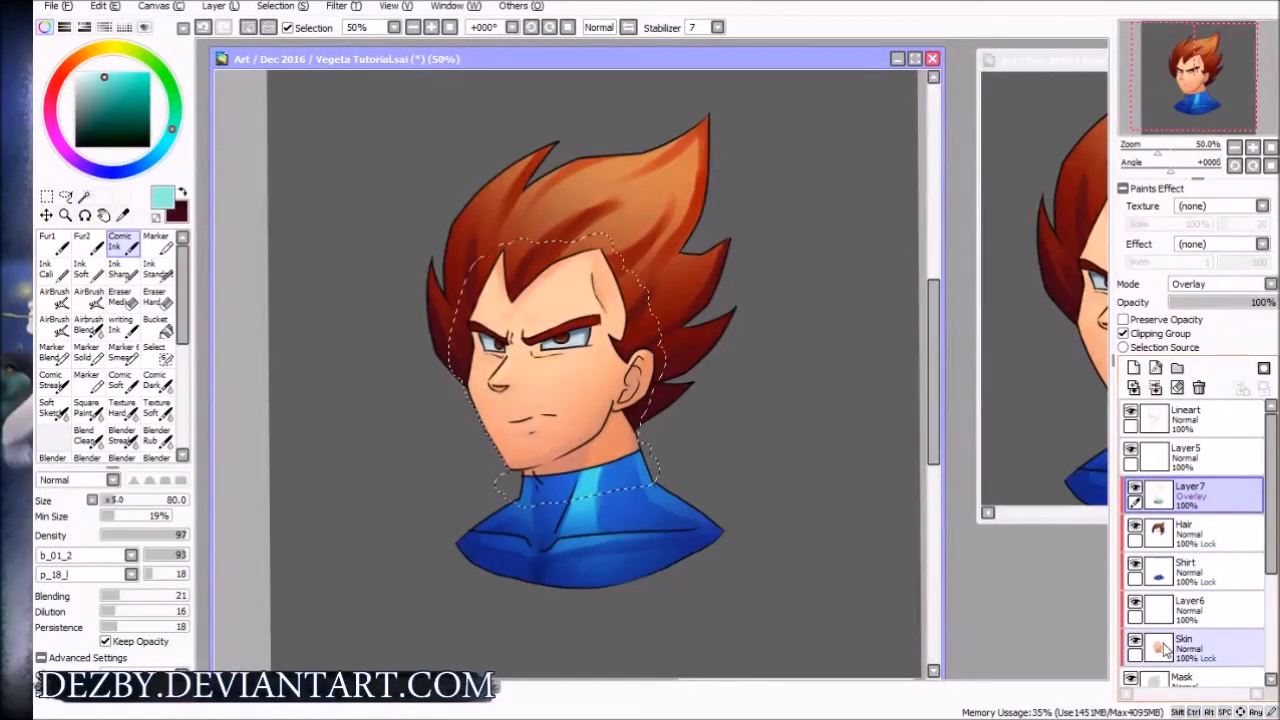
{"action": "left_click", "coordinate": [1203, 648]}
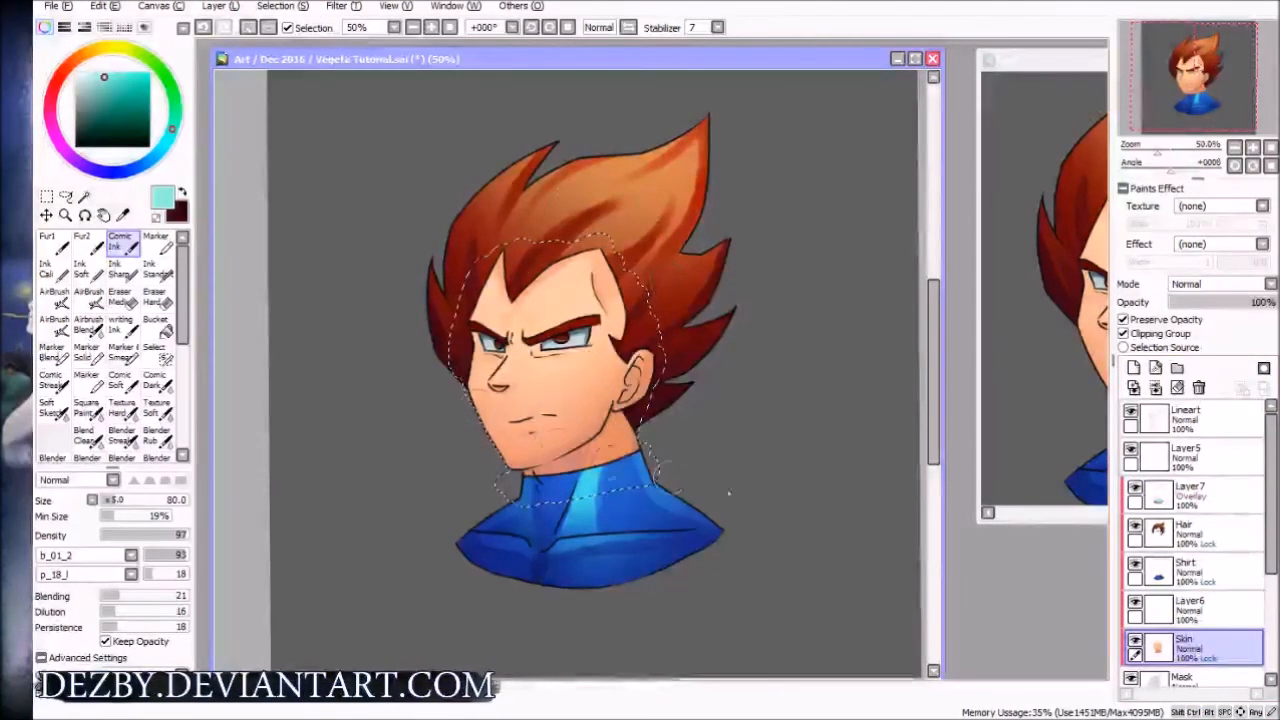
{"action": "left_click", "coordinate": [1198, 503]}
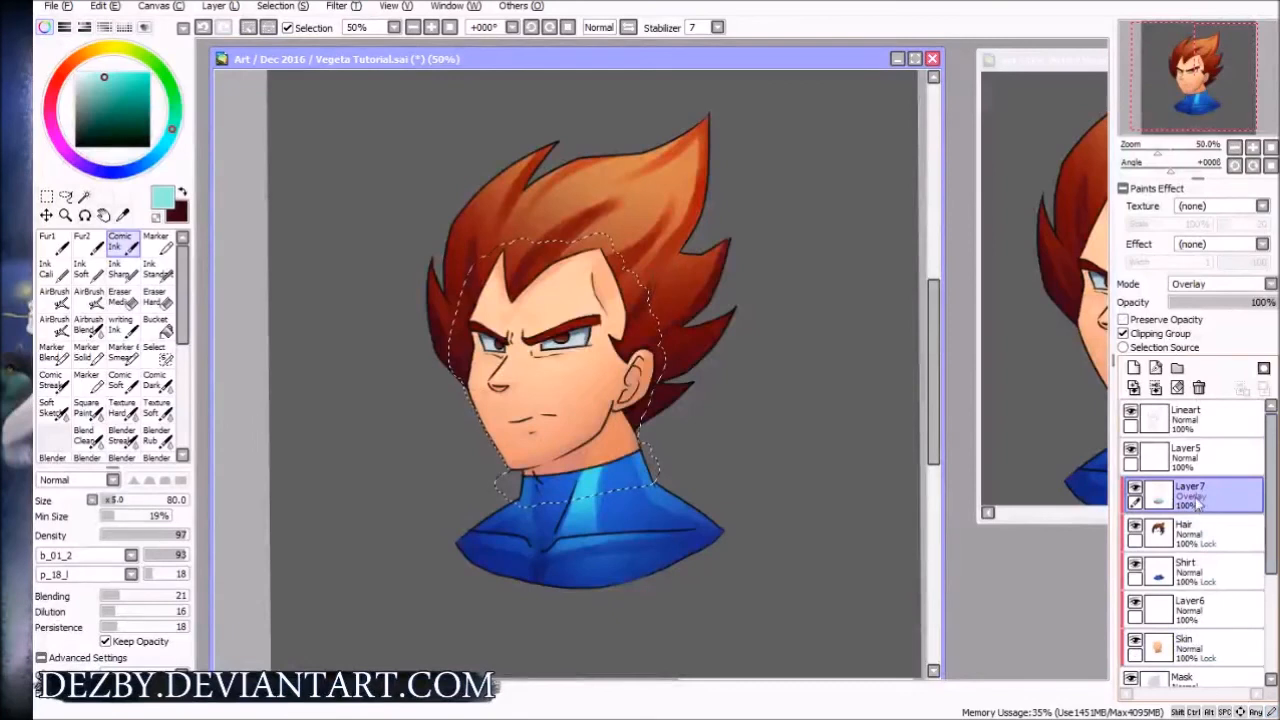
Mix a muted red from the cheek's skin tone for the AirBrush and select the Skin area without the hair and shirt
{"action": "left_click", "coordinate": [586, 385], "text": "alt"}
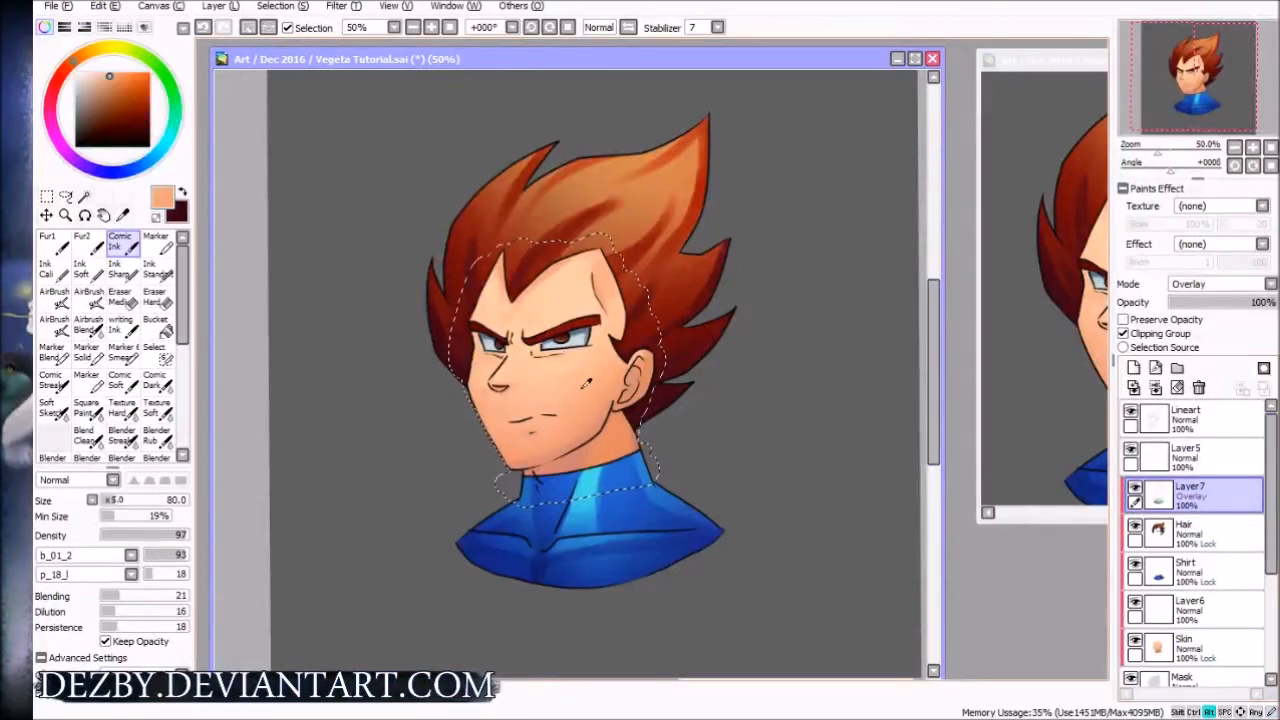
{"action": "left_click", "coordinate": [117, 87]}
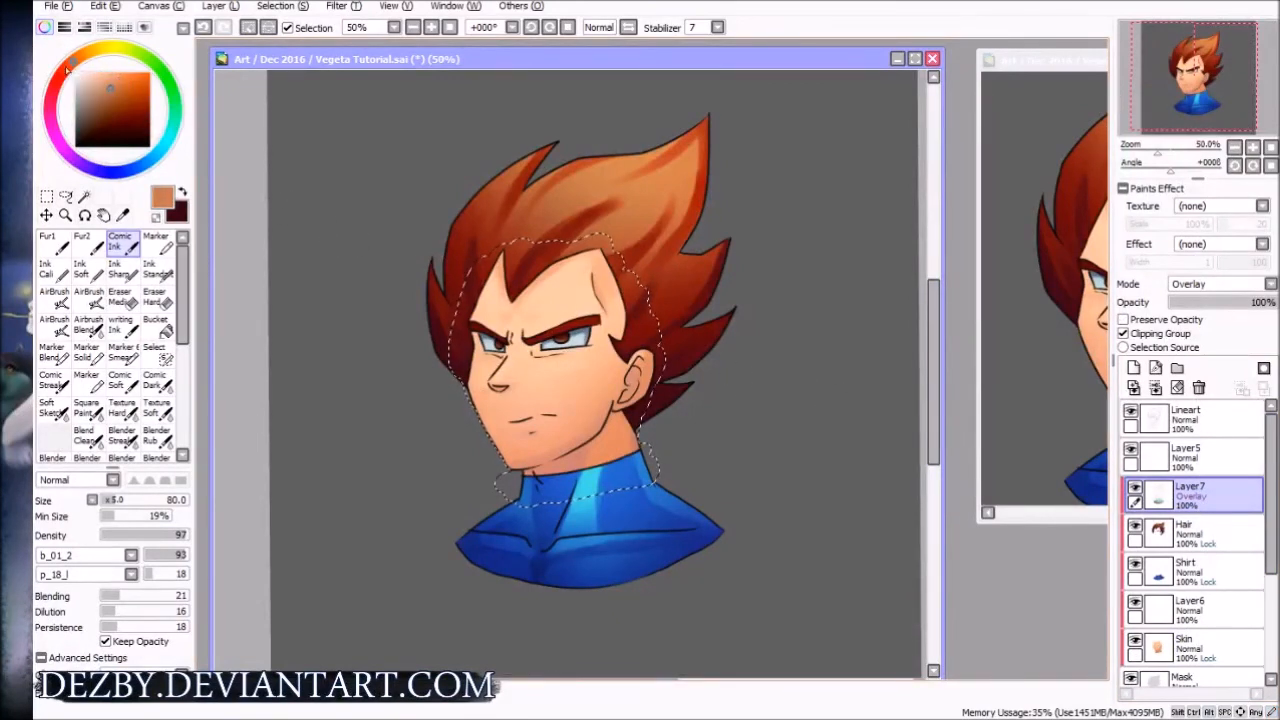
{"action": "left_click_drag", "start_coordinate": [67, 68], "coordinate": [62, 76]}
{"action": "left_click_drag", "start_coordinate": [535, 250], "coordinate": [600, 262]}
{"action": "key", "text": "ctrl+z"}
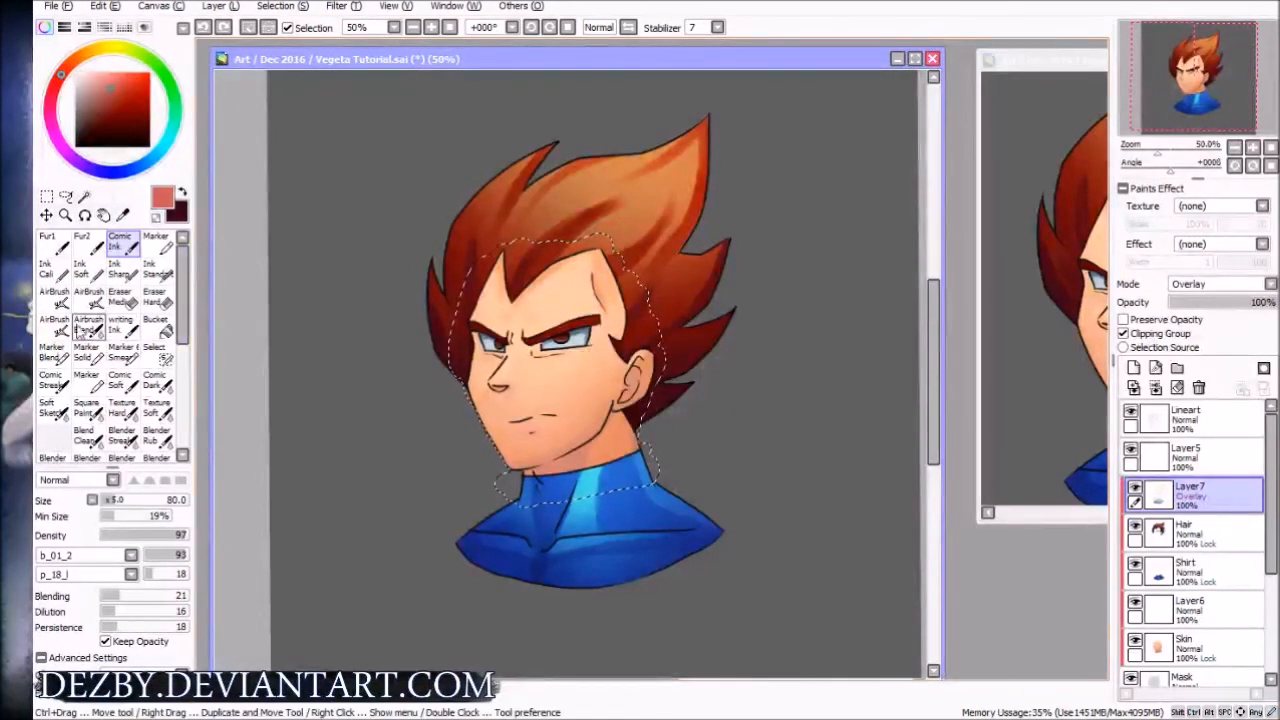
{"action": "left_click", "coordinate": [54, 295]}
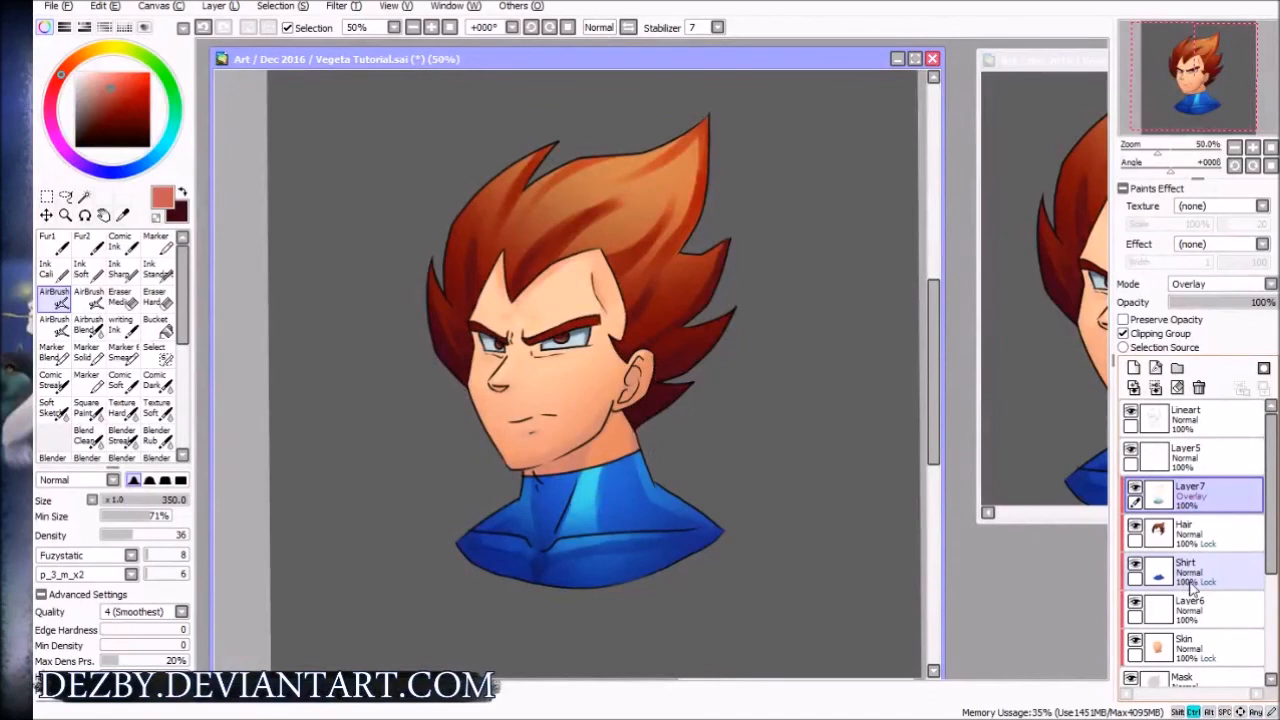
{"action": "left_click", "coordinate": [1158, 650], "text": "ctrl"}
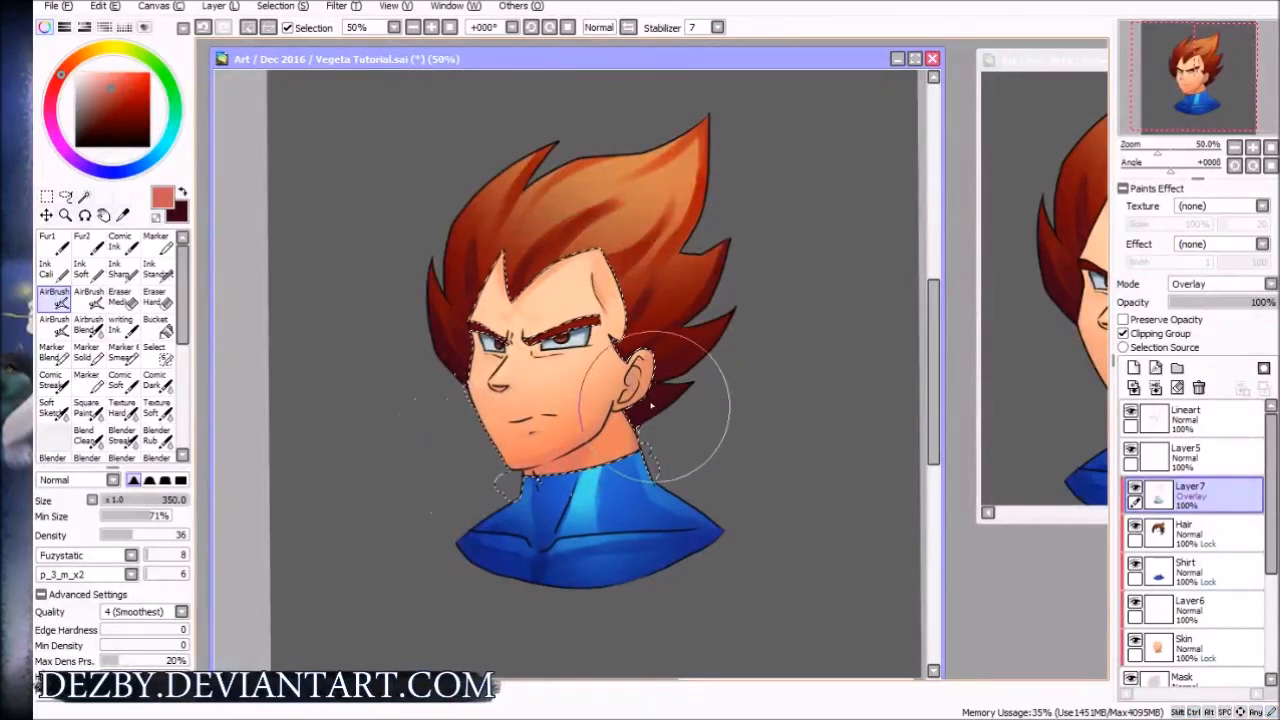
Tint the lower face and neck on Layer7, trying dark red and purple before a dusty pink, and undo unwanted strokes
{"action": "left_click", "coordinate": [103, 115]}
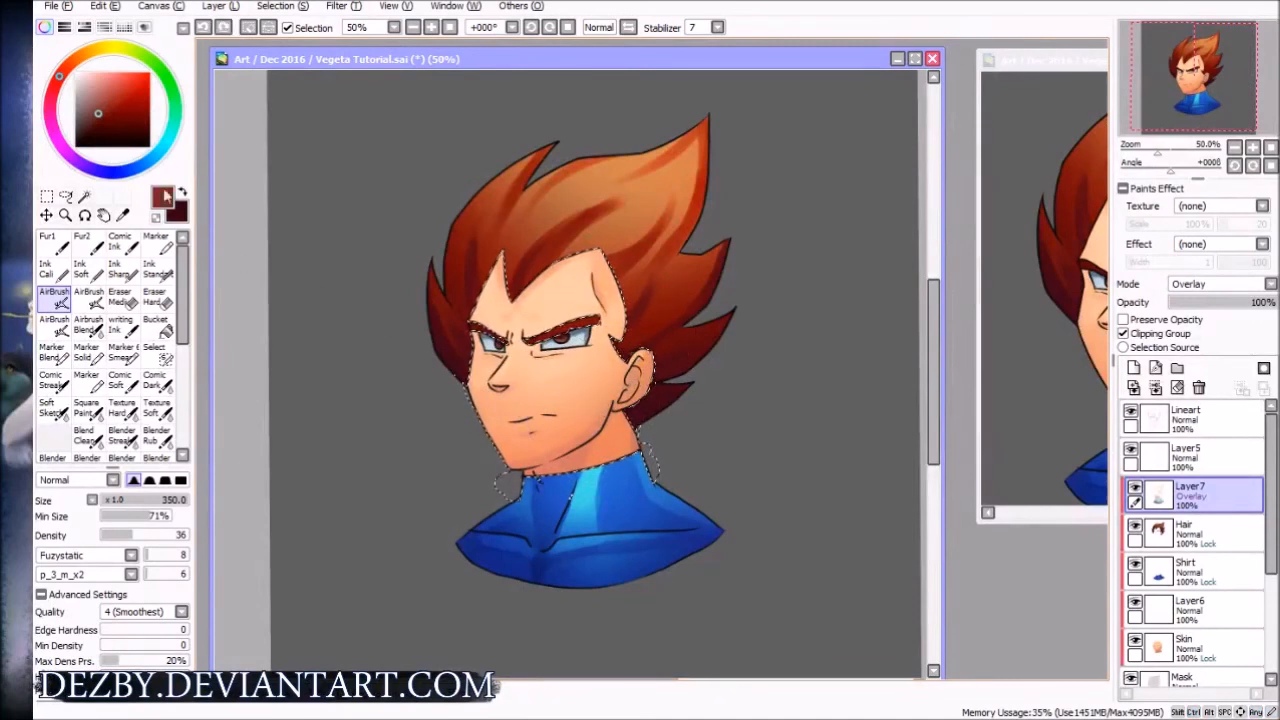
{"action": "left_click_drag", "start_coordinate": [52, 100], "coordinate": [60, 142]}
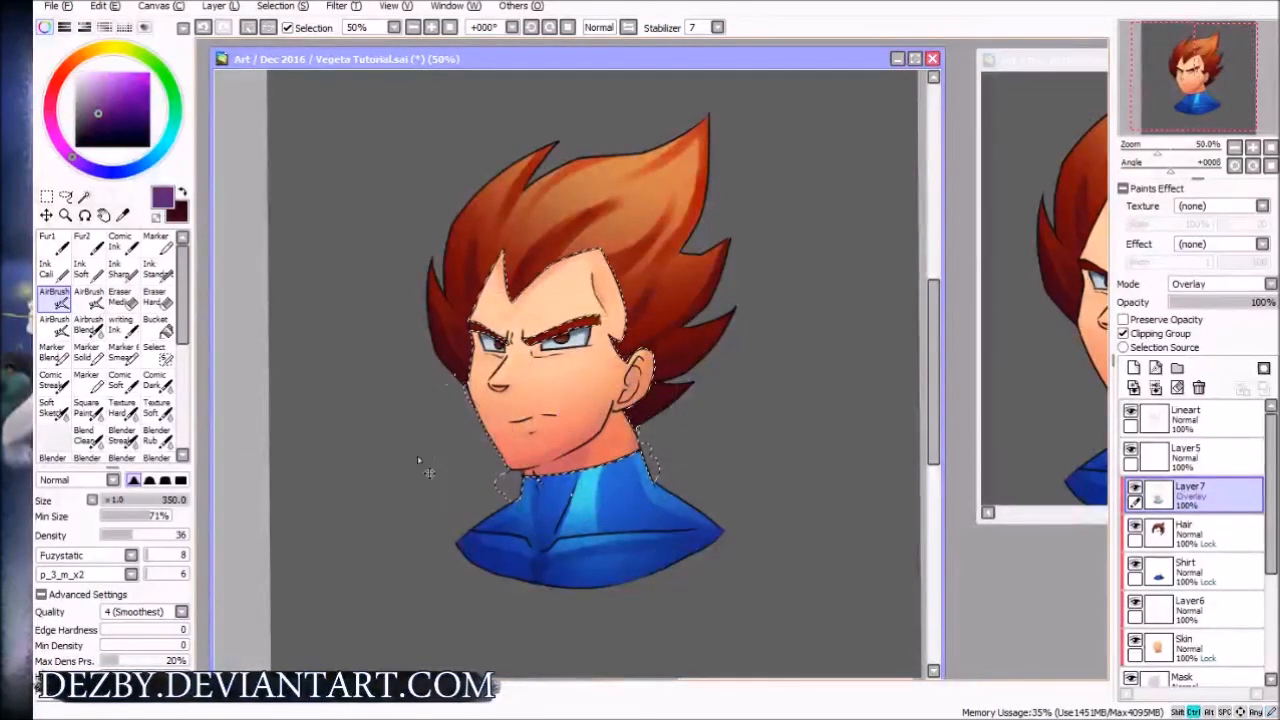
{"action": "left_click_drag", "start_coordinate": [72, 160], "coordinate": [63, 146]}
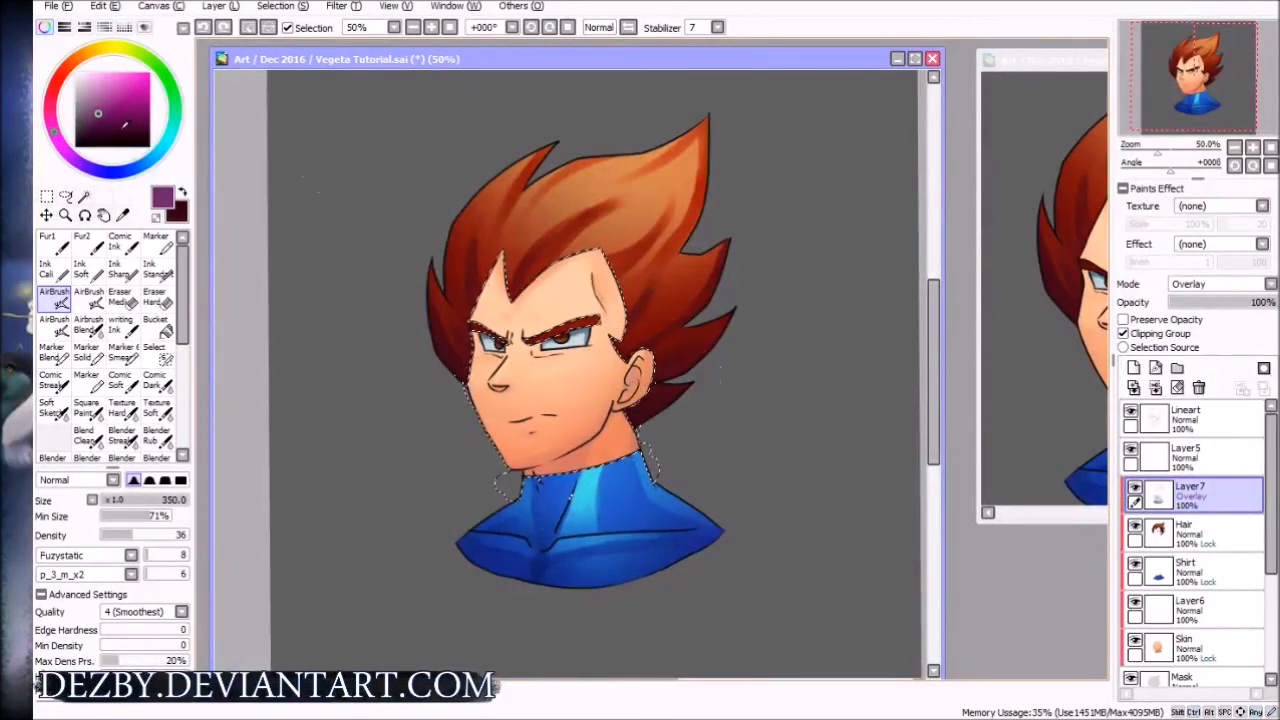
{"action": "left_click_drag", "start_coordinate": [51, 99], "coordinate": [50, 104]}
{"action": "left_click_drag", "start_coordinate": [505, 465], "coordinate": [711, 397]}
{"action": "key", "text": "ctrl+z"}
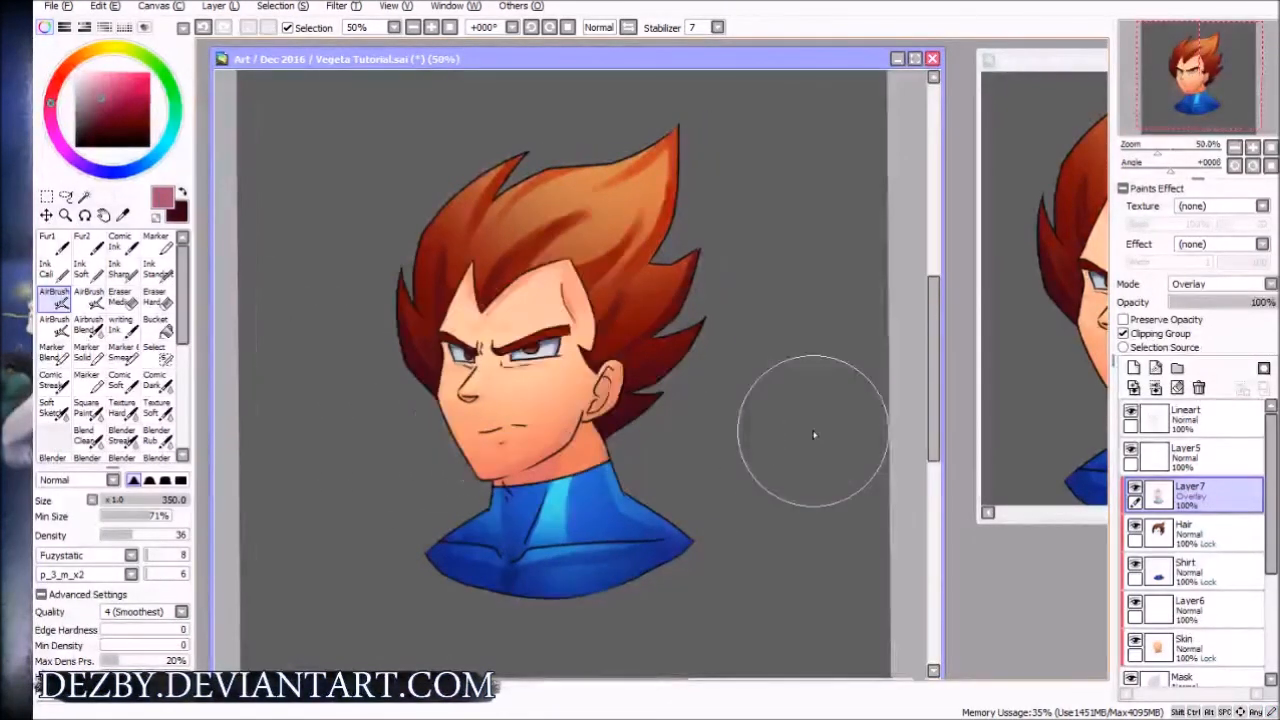
Compare the portrait with Layer7's overlay colours hidden and shown
{"action": "left_click", "coordinate": [1134, 492]}
{"action": "left_click", "coordinate": [1134, 492]}
{"action": "left_click", "coordinate": [1137, 495]}
{"action": "left_click", "coordinate": [1137, 495]}
{"action": "left_click", "coordinate": [1137, 495]}
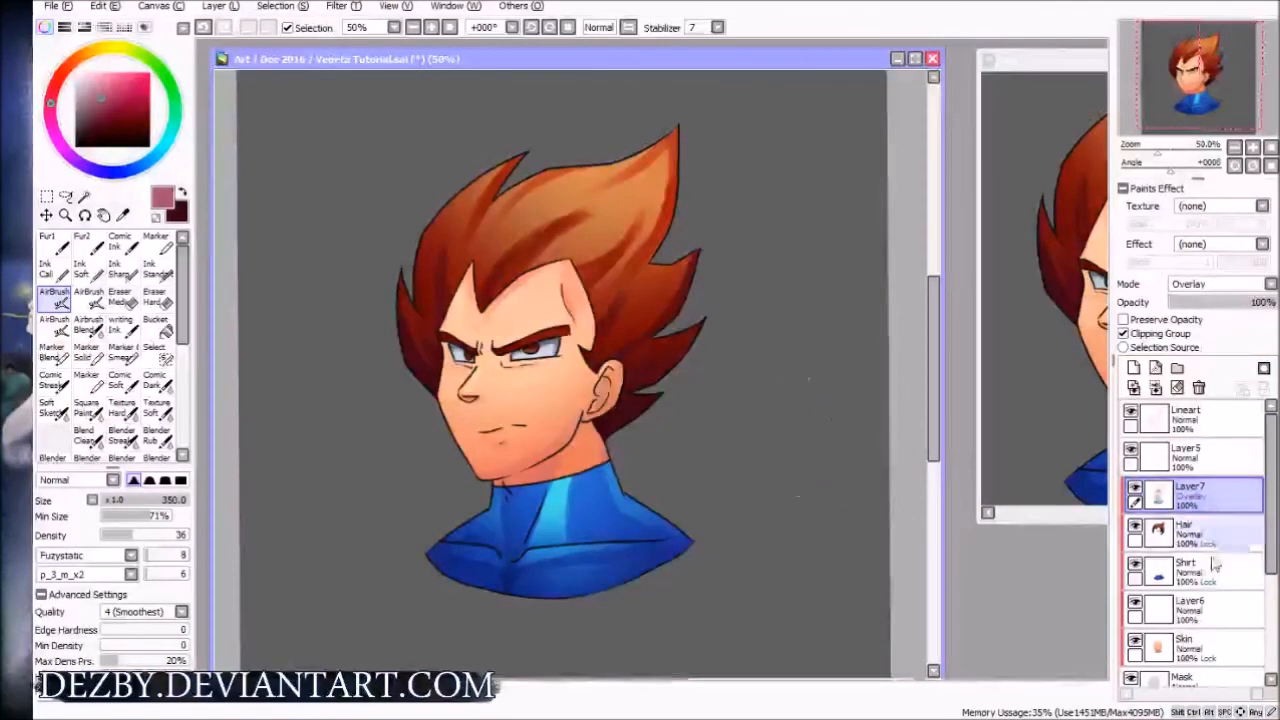
Load the Shirt layer's area as a selection and choose a dark purple for its shadows
{"action": "left_click", "coordinate": [1162, 568], "text": "ctrl"}
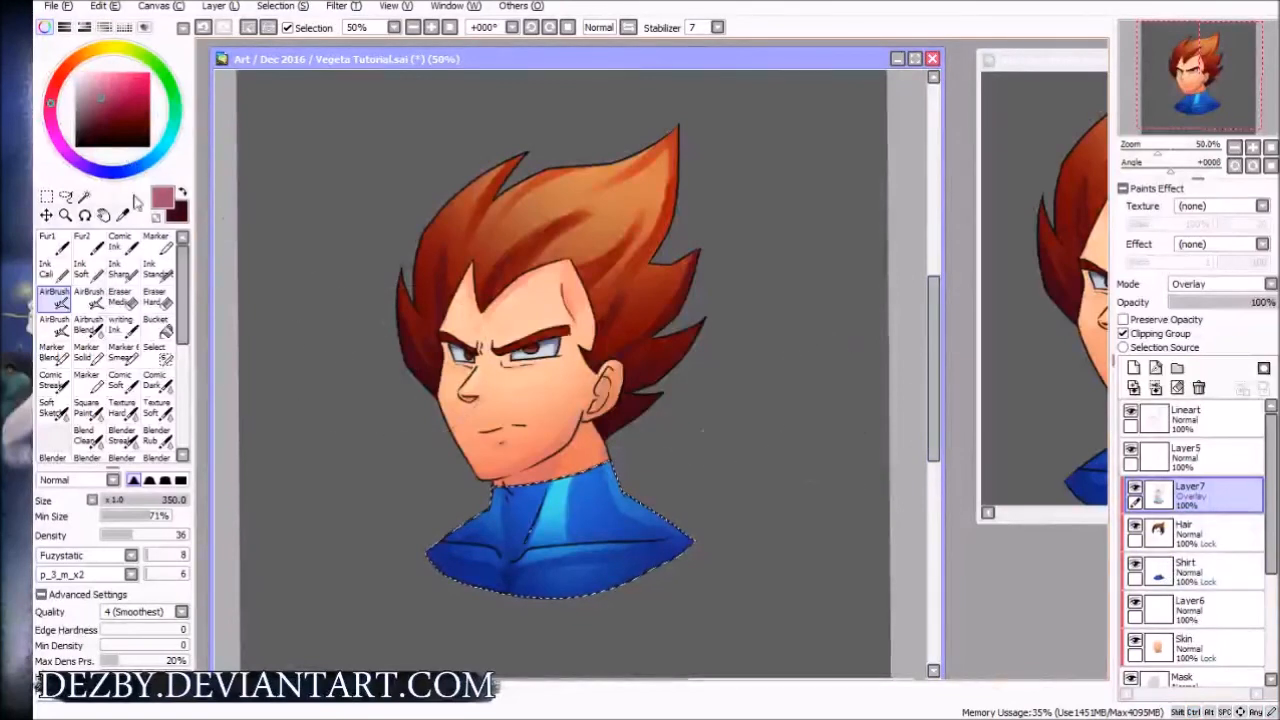
{"action": "mouse_move", "coordinate": [56, 123]}
{"action": "left_mouse_down"}
{"action": "mouse_move", "coordinate": [73, 163]}
{"action": "mouse_move", "coordinate": [57, 156]}
{"action": "left_mouse_up"}
{"action": "left_click_drag", "start_coordinate": [104, 110], "coordinate": [92, 127]}
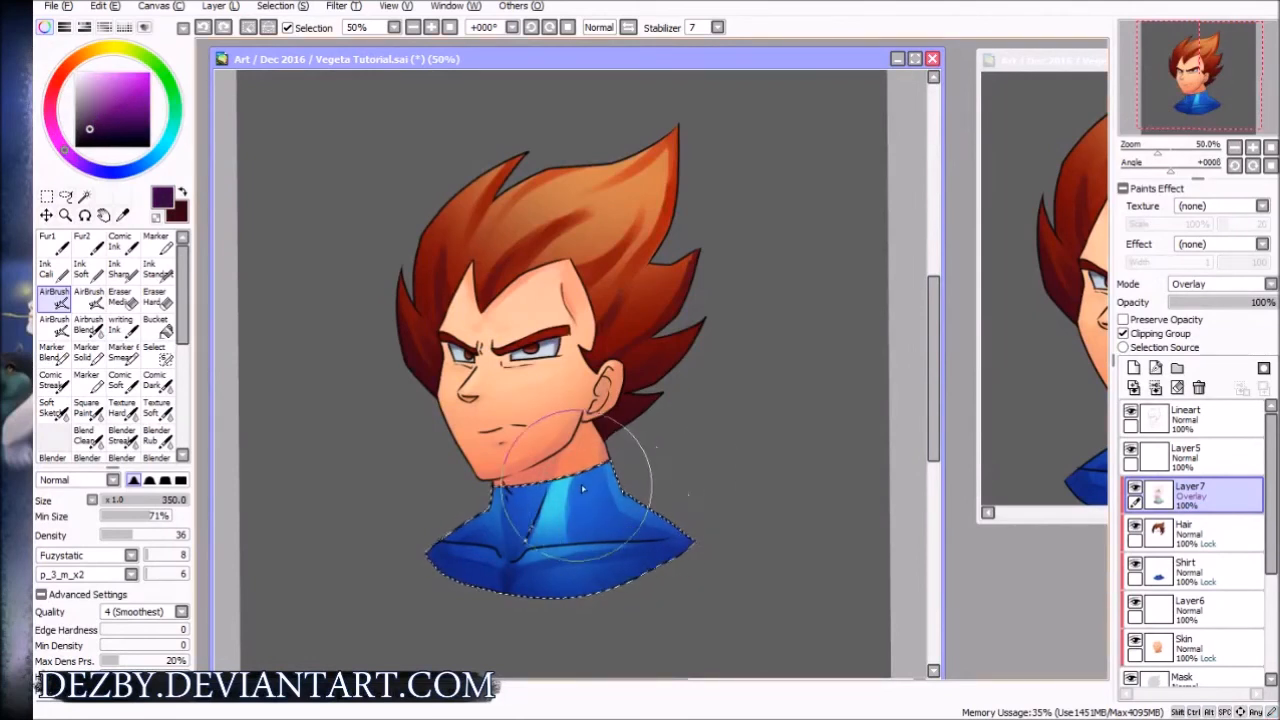
Darken the shirt's collar and shoulder with dark purple AirBrush strokes at sizes 120 and 200, undoing the unwanted ones
{"action": "key", "text": "bracketleft"}
{"action": "key", "text": "bracketleft"}
{"action": "key", "text": "bracketleft"}
{"action": "key", "text": "bracketleft"}
{"action": "key", "text": "bracketleft"}
{"action": "mouse_move", "coordinate": [600, 488]}
{"action": "left_mouse_down"}
{"action": "mouse_move", "coordinate": [606, 530]}
{"action": "mouse_move", "coordinate": [597, 521]}
{"action": "mouse_move", "coordinate": [594, 543]}
{"action": "left_mouse_up"}
{"action": "key", "text": "ctrl+z"}
{"action": "key", "text": "ctrl+z"}
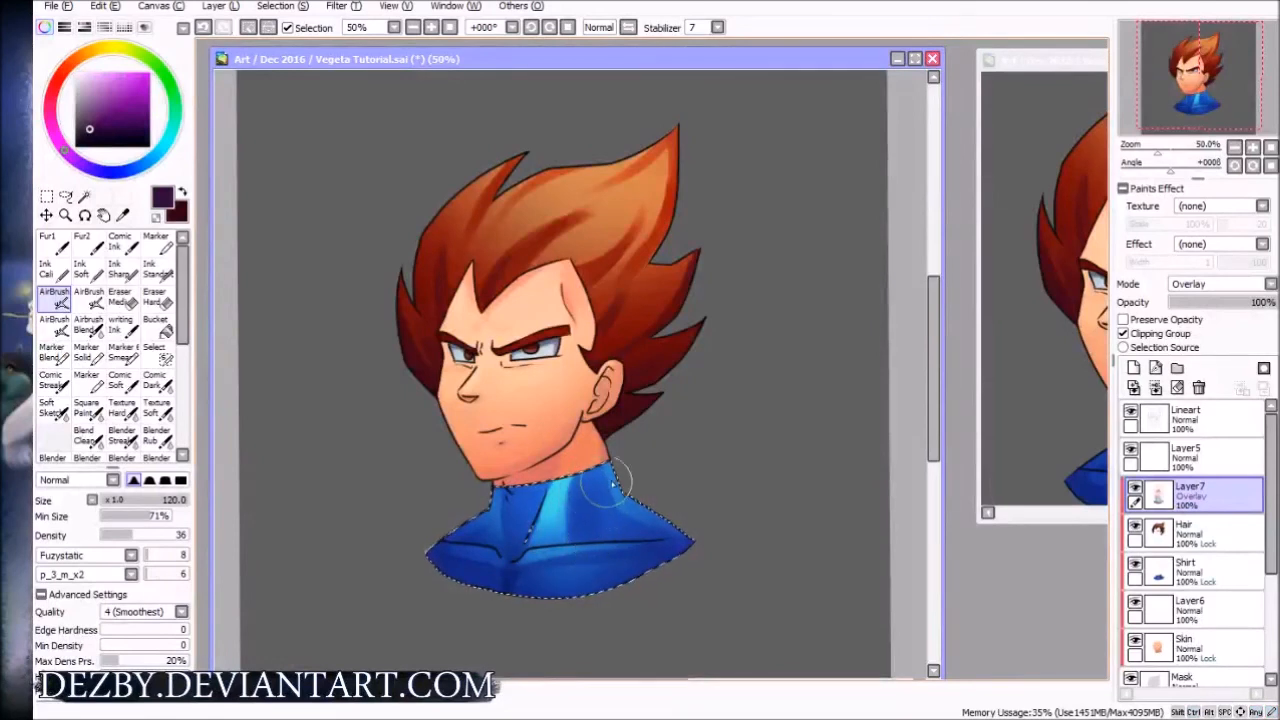
{"action": "key", "text": "bracketright"}
{"action": "key", "text": "bracketright"}
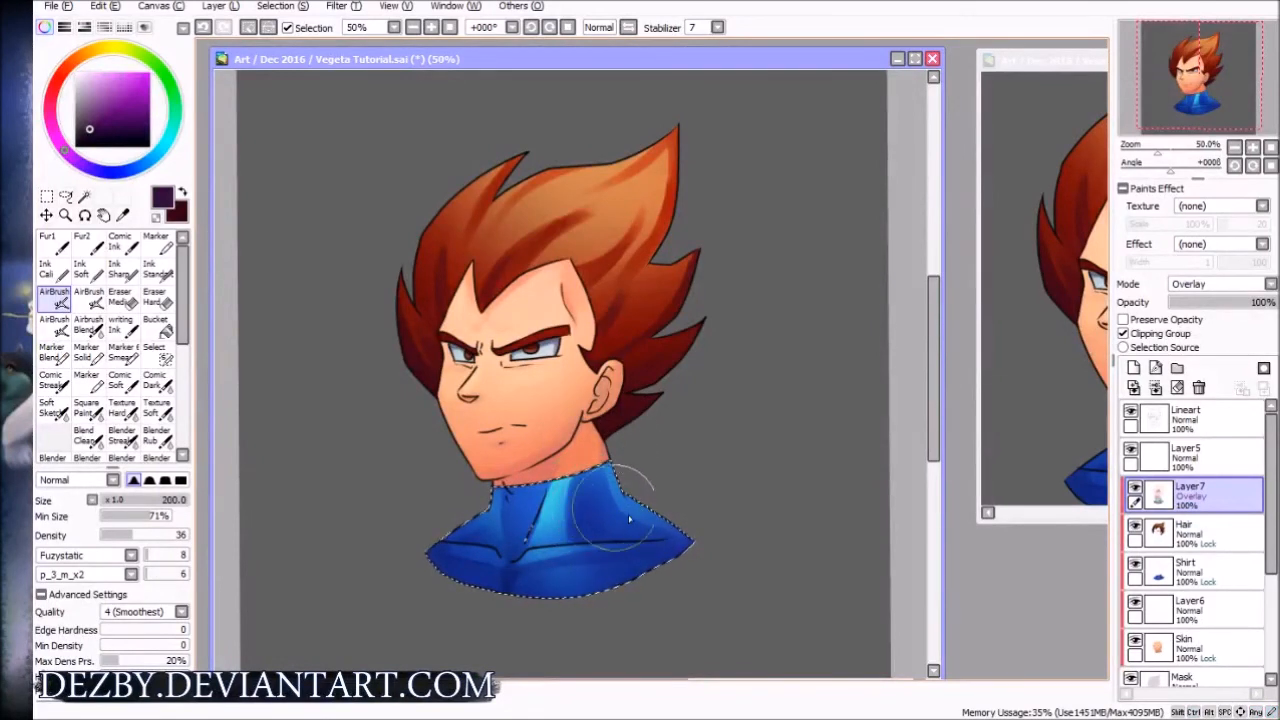
{"action": "key", "text": "ctrl+z"}
{"action": "mouse_move", "coordinate": [618, 492]}
{"action": "left_mouse_down"}
{"action": "mouse_move", "coordinate": [612, 552]}
{"action": "mouse_move", "coordinate": [590, 499]}
{"action": "mouse_move", "coordinate": [669, 545]}
{"action": "left_mouse_up"}
{"action": "key", "text": "ctrl+z"}
{"action": "left_click_drag", "start_coordinate": [514, 497], "coordinate": [516, 532]}
{"action": "key", "text": "ctrl+z"}
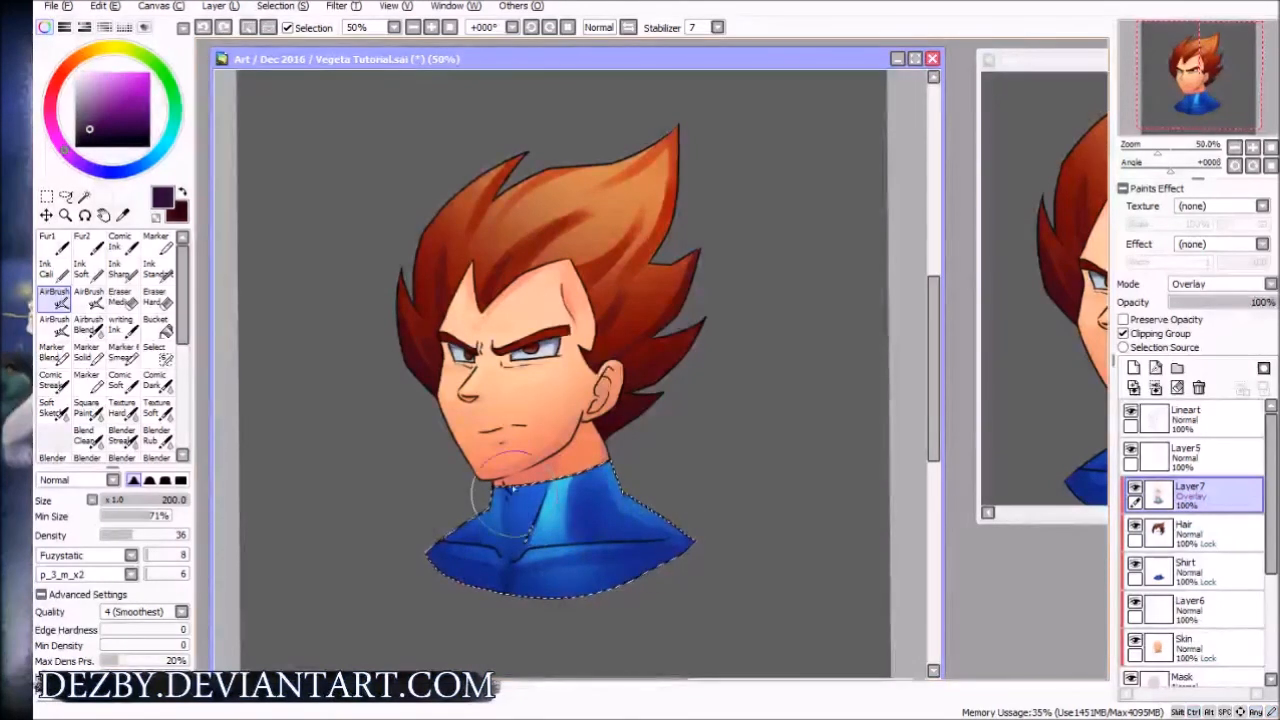
Shade the front folds of the shirt's collar with dark purple, varying the AirBrush between sizes 70 and 120
{"action": "key", "text": "bracketleft"}
{"action": "key", "text": "bracketleft"}
{"action": "key", "text": "bracketleft"}
{"action": "left_click_drag", "start_coordinate": [512, 557], "coordinate": [512, 561]}
{"action": "key", "text": "ctrl+z"}
{"action": "mouse_move", "coordinate": [511, 492]}
{"action": "left_mouse_down"}
{"action": "mouse_move", "coordinate": [511, 557]}
{"action": "mouse_move", "coordinate": [522, 505]}
{"action": "left_mouse_up"}
{"action": "key", "text": "ctrl+z"}
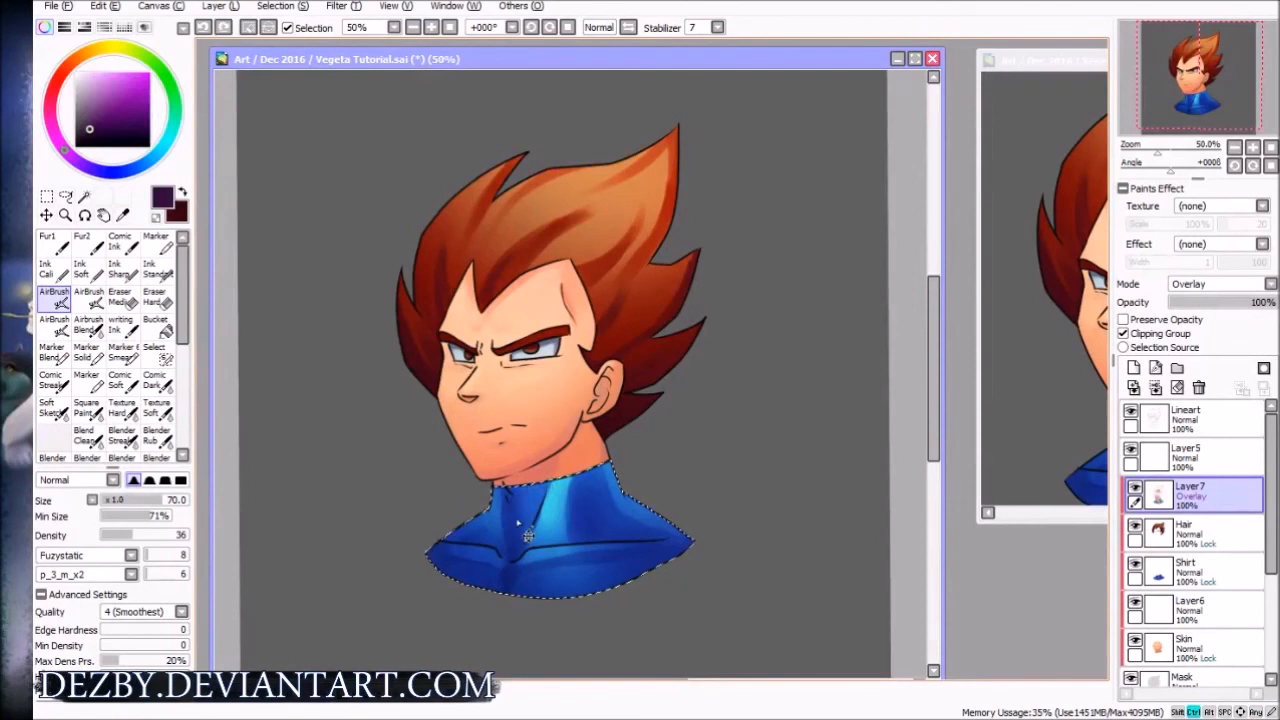
{"action": "key", "text": "bracketright"}
{"action": "key", "text": "bracketright"}
{"action": "left_click_drag", "start_coordinate": [520, 500], "coordinate": [518, 530]}
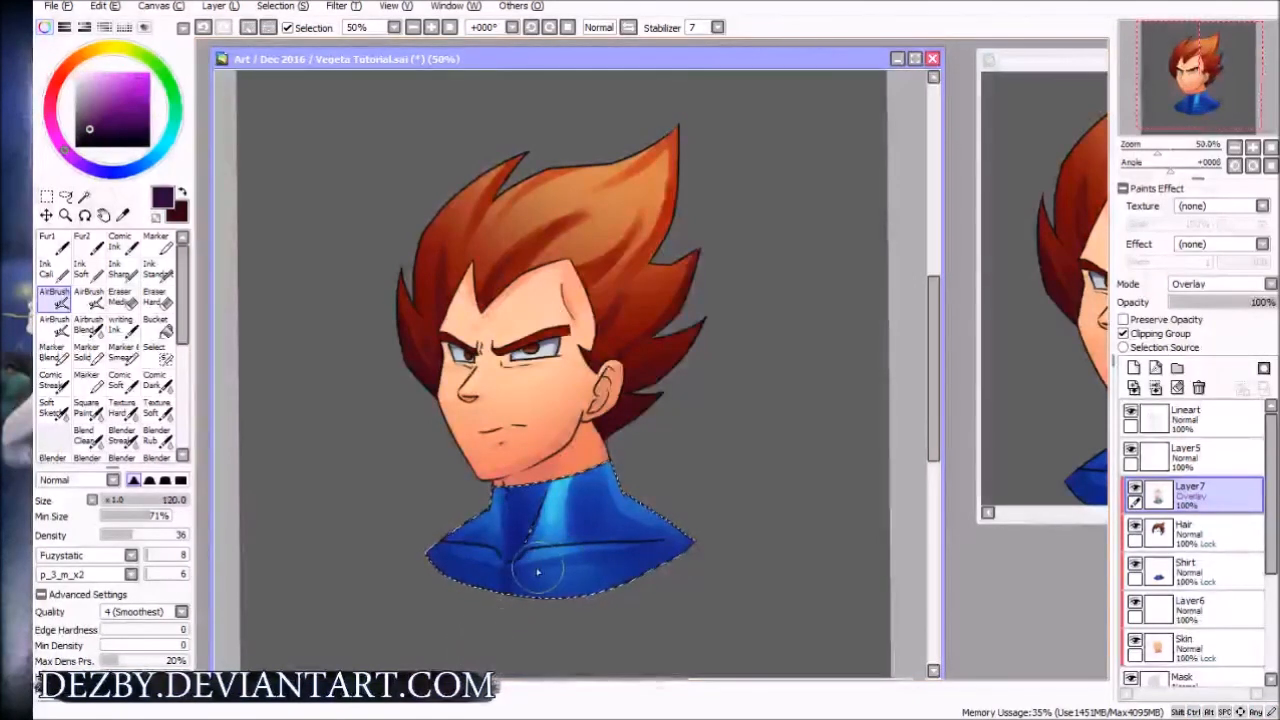
{"action": "key", "text": "bracketleft"}
{"action": "key", "text": "bracketleft"}
{"action": "key", "text": "bracketleft"}
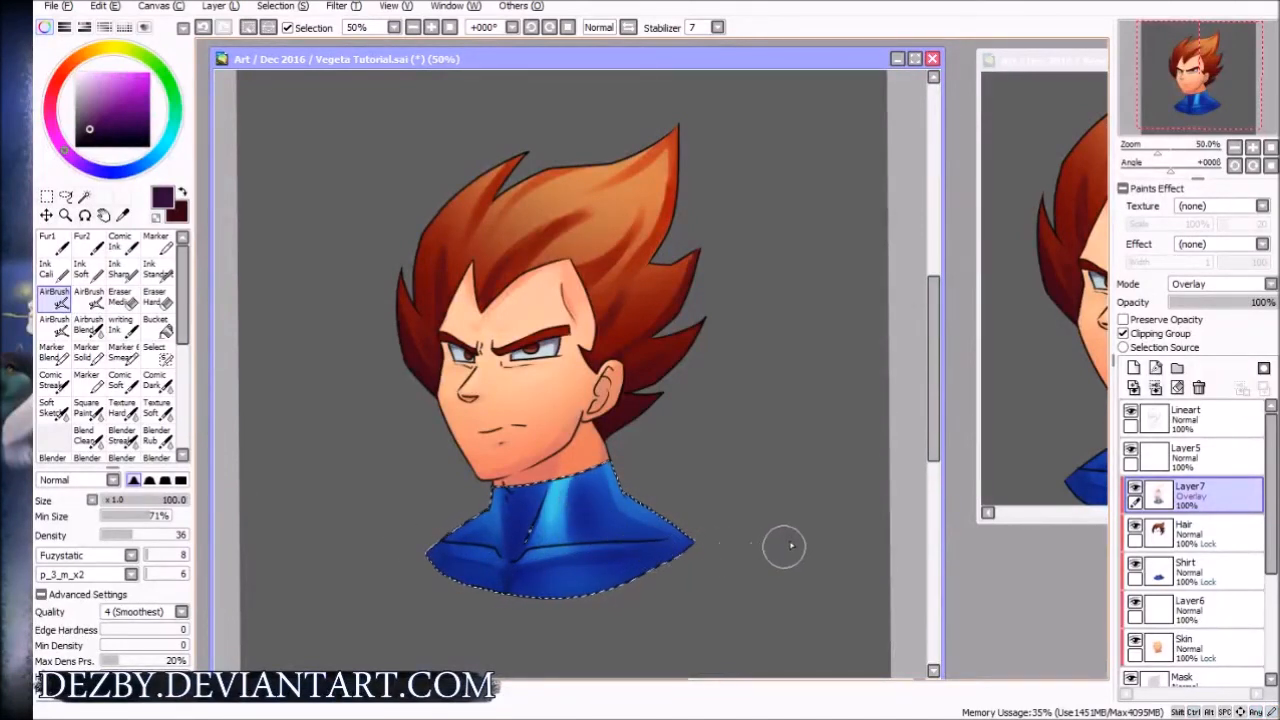
Drop the shirt selection and review the whole portrait beside its second view with the interface panels hidden, restoring them at the end
{"action": "key", "text": "ctrl+d"}
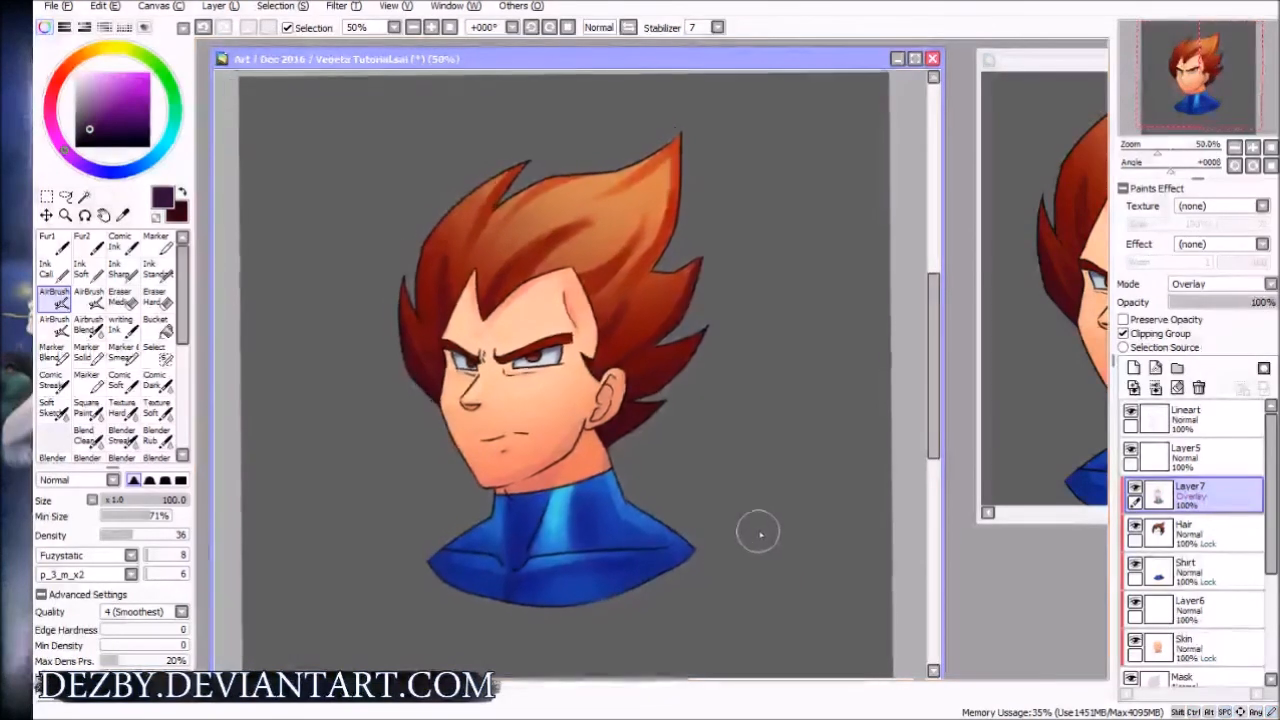
{"action": "key", "text": "Tab"}
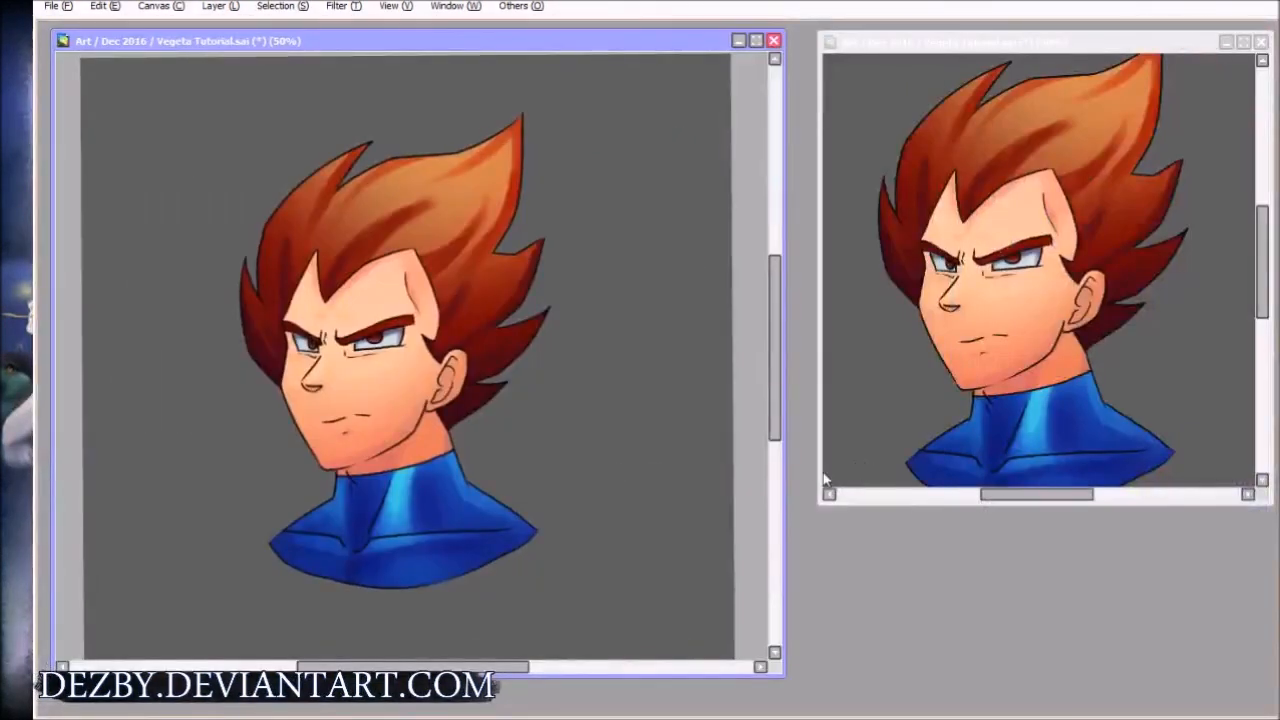
{"action": "key", "text": "Tab"}
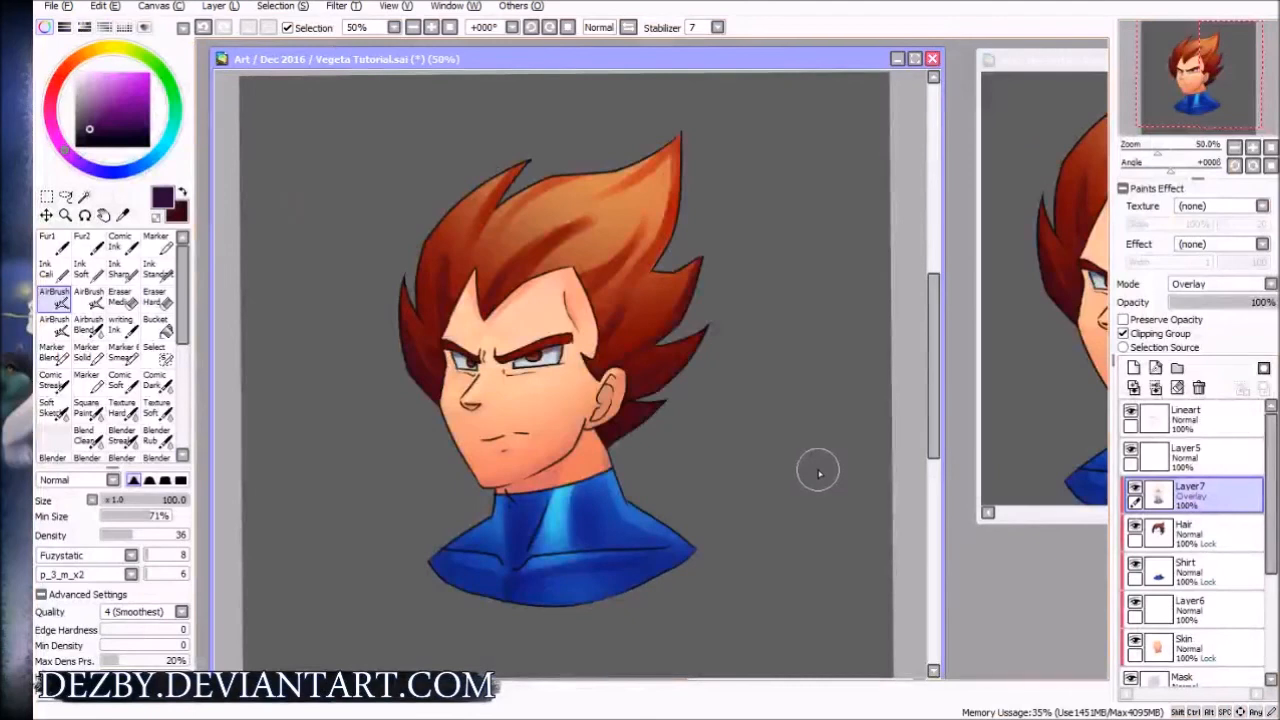
{"action": "left_click_drag", "start_coordinate": [686, 468], "coordinate": [754, 483]}
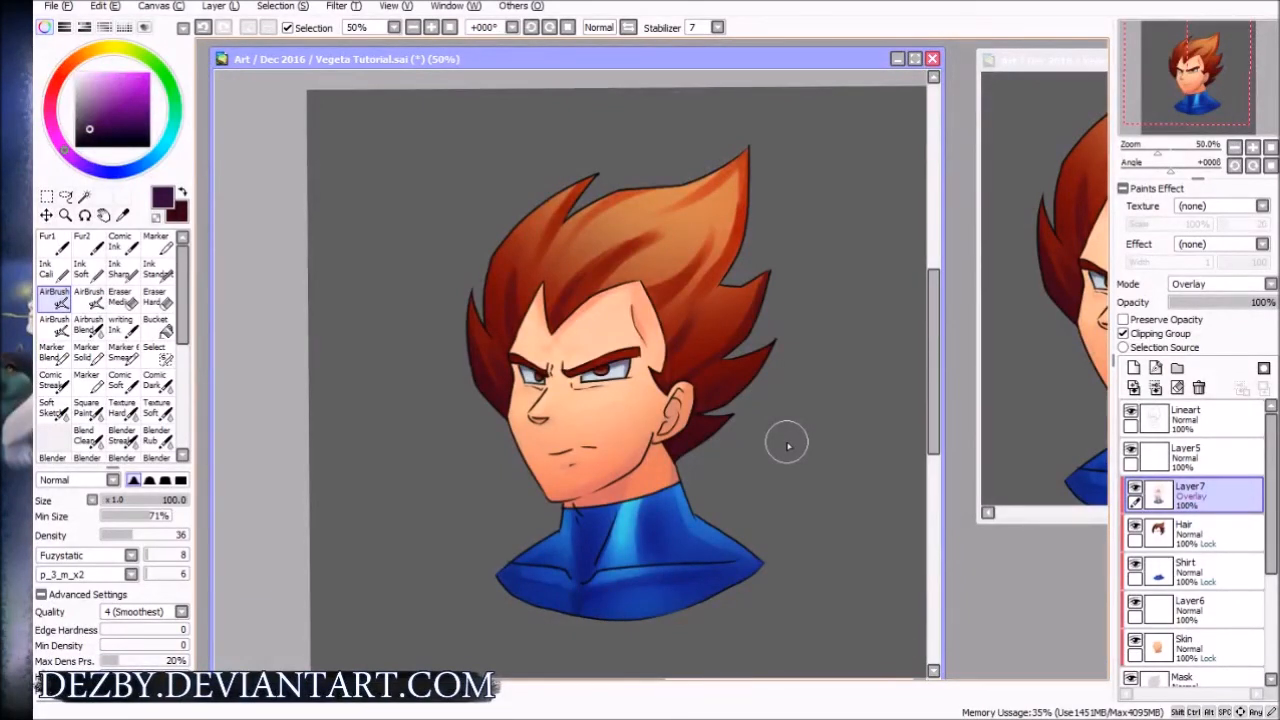
Compare the whole portrait with and without the Overlay lighting layer
{"action": "mouse_move", "coordinate": [785, 481]}
{"action": "left_mouse_down"}
{"action": "mouse_move", "coordinate": [783, 456]}
{"action": "mouse_move", "coordinate": [757, 466]}
{"action": "left_mouse_up"}
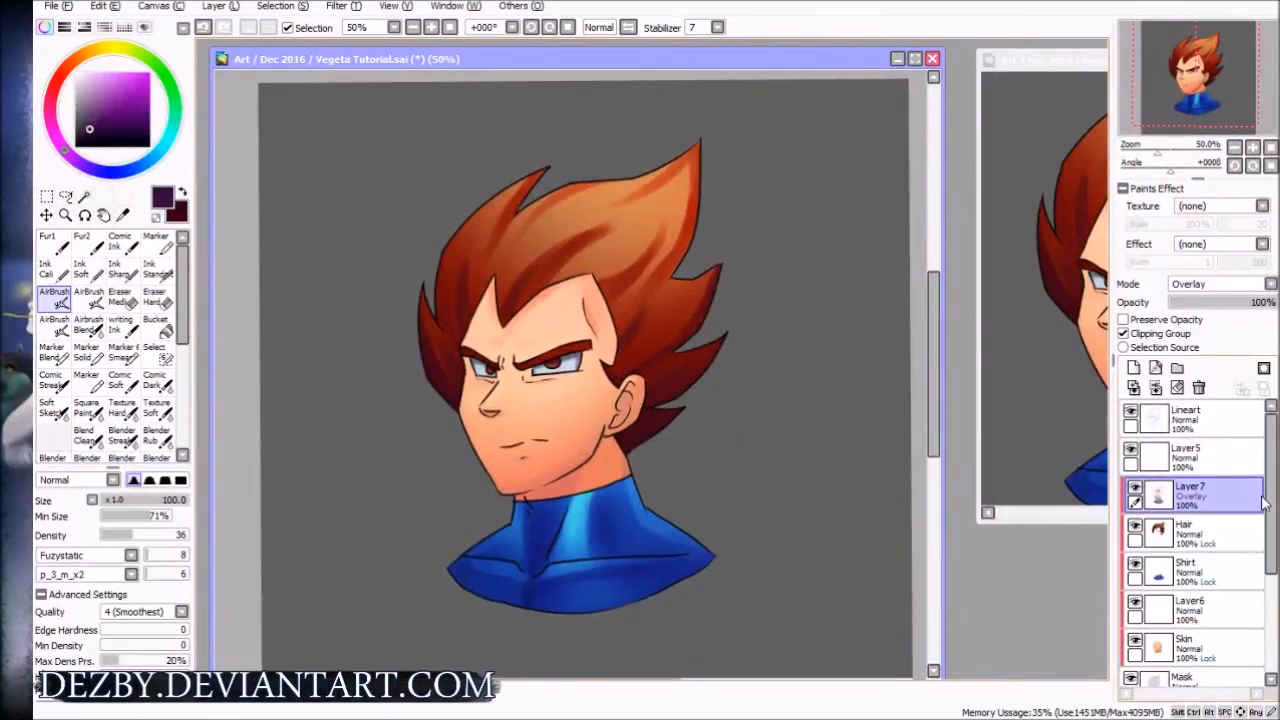
{"action": "left_click", "coordinate": [1136, 489]}
{"action": "left_click", "coordinate": [1136, 489]}
{"action": "left_click_drag", "start_coordinate": [670, 468], "coordinate": [705, 420]}
{"action": "scroll", "coordinate": [711, 427], "scroll_direction": "down", "scroll_amount": 1}
{"action": "scroll", "coordinate": [717, 435], "scroll_direction": "up", "scroll_amount": 1}
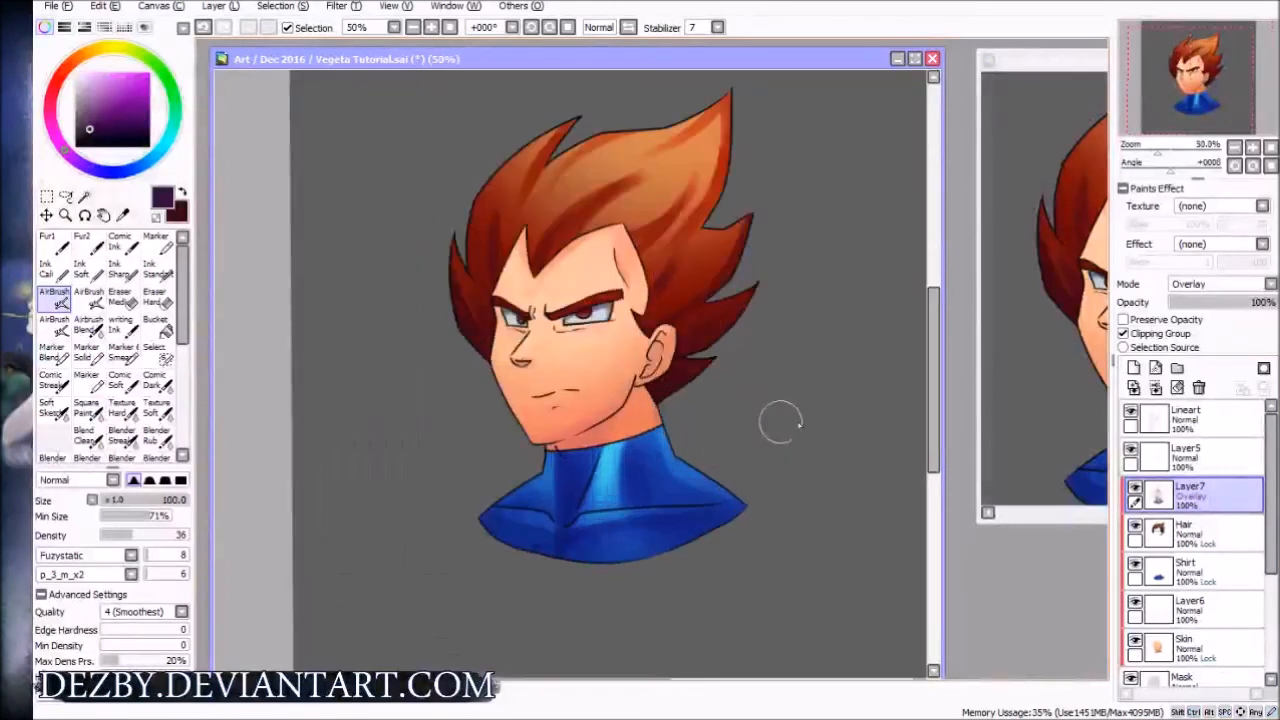
Lock the Lineart layer's opacity and mix a very dark reddish brown from a colour sampled in the hair
{"action": "left_click_drag", "start_coordinate": [838, 411], "coordinate": [828, 431]}
{"action": "left_click", "coordinate": [1131, 412]}
{"action": "left_click", "coordinate": [1131, 412]}
{"action": "left_click", "coordinate": [1175, 430]}
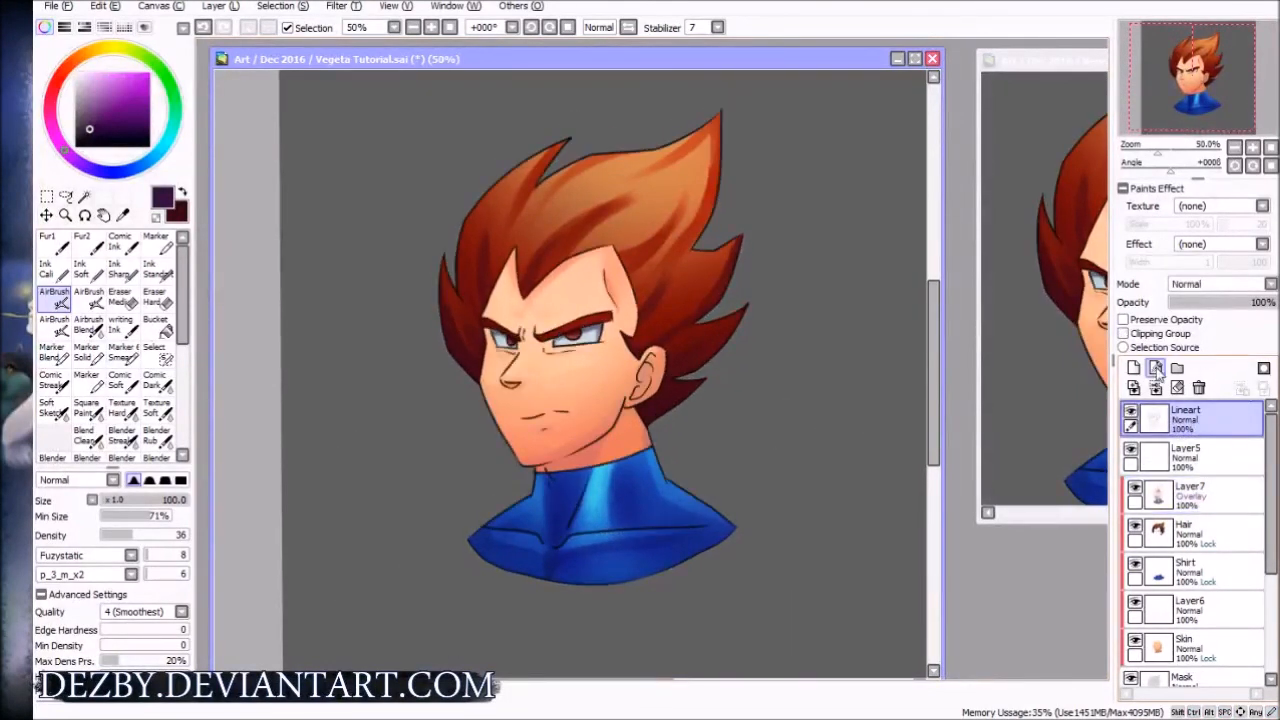
{"action": "left_click", "coordinate": [1142, 320]}
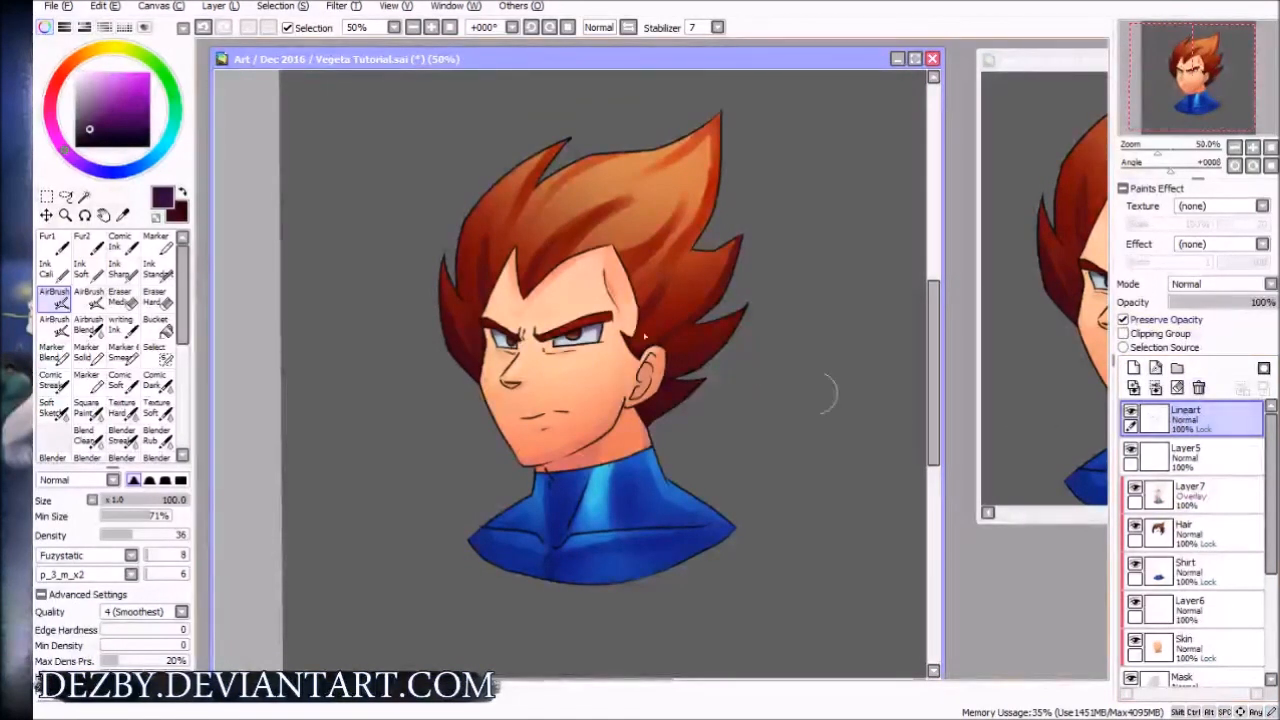
{"action": "mouse_move", "coordinate": [110, 120]}
{"action": "left_mouse_down"}
{"action": "mouse_move", "coordinate": [123, 99]}
{"action": "mouse_move", "coordinate": [128, 122]}
{"action": "left_mouse_up"}
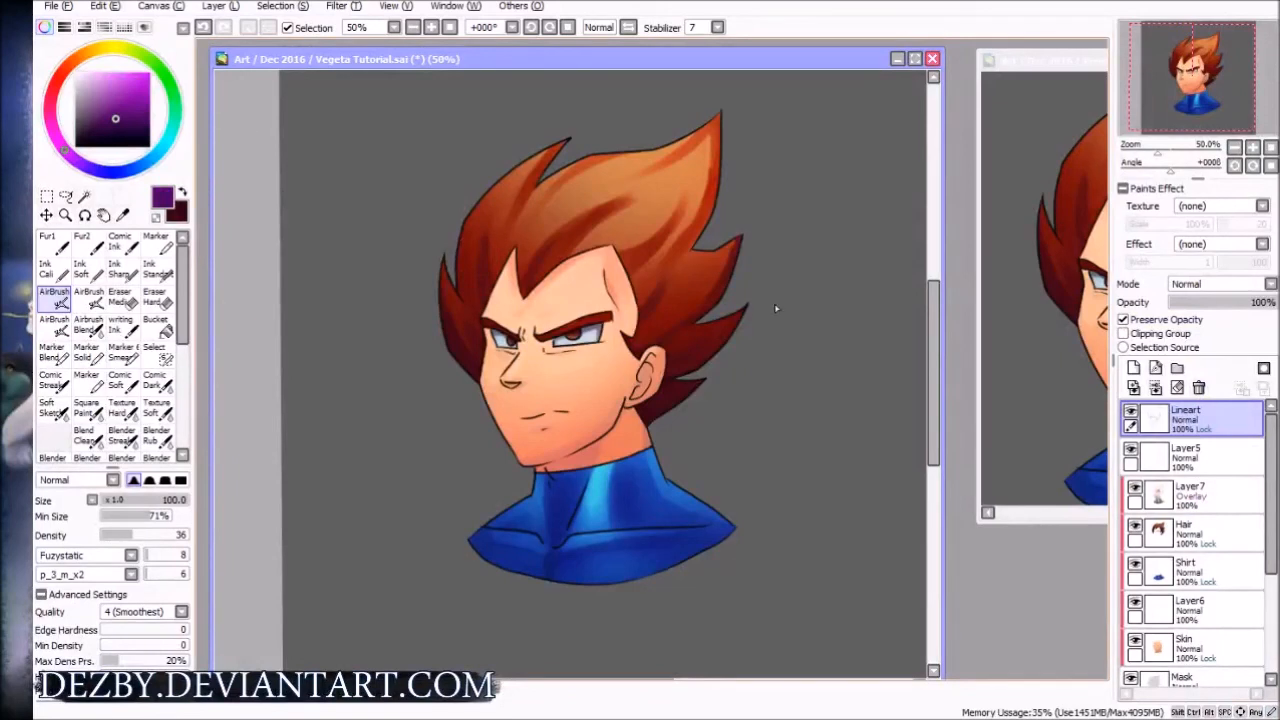
{"action": "left_click", "coordinate": [680, 396], "text": "alt"}
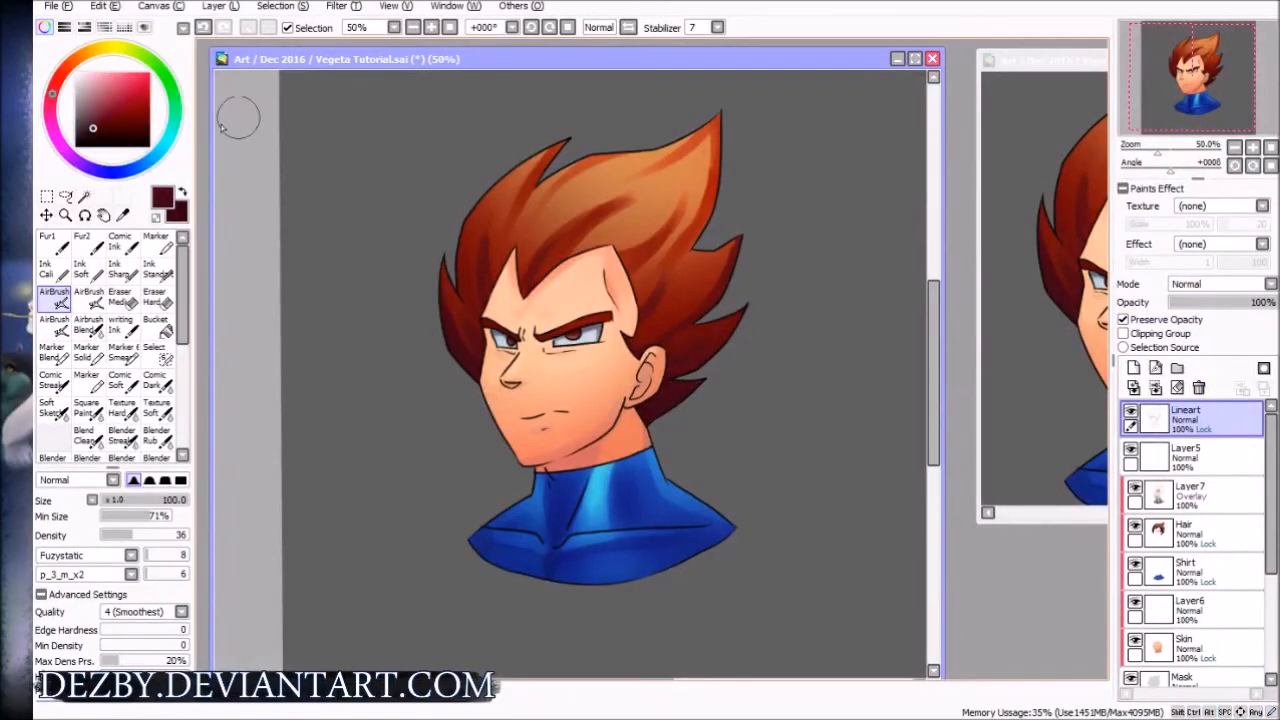
{"action": "left_click", "coordinate": [89, 135]}
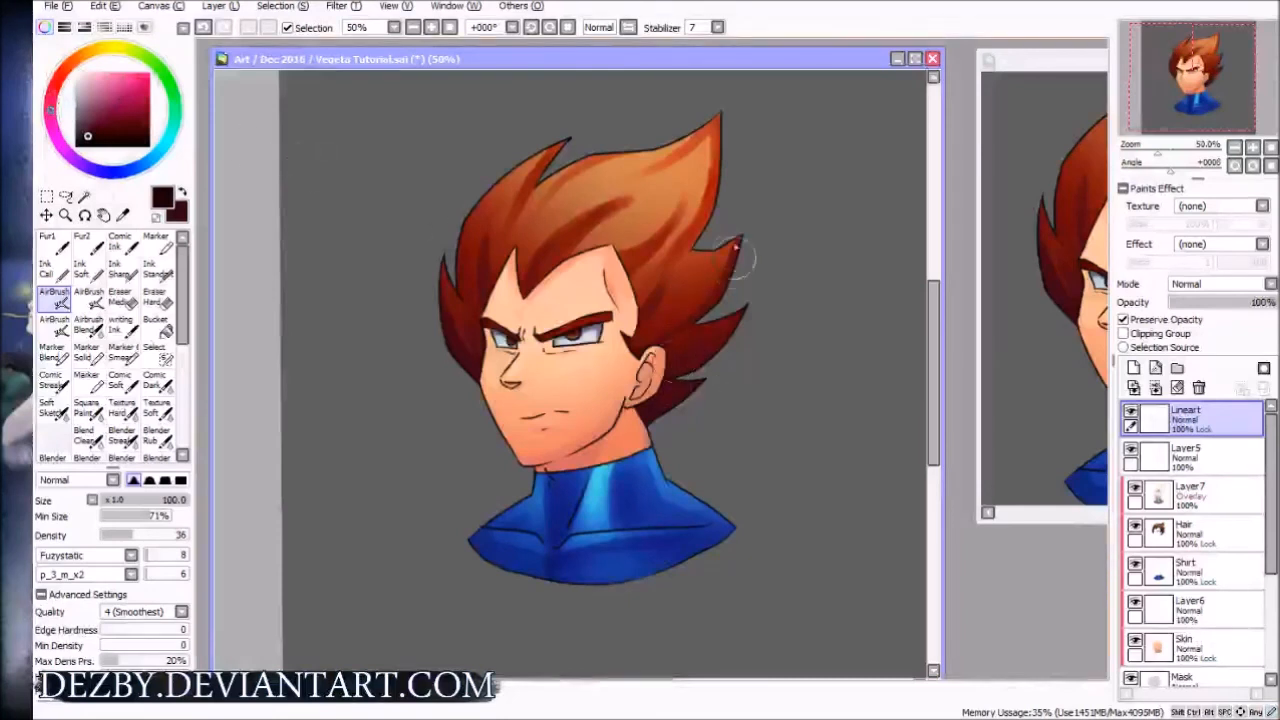
Try to recolour the hair's outlines dark reddish brown directly on the Lineart layer with the Ink Sharp brush at size 80
{"action": "key", "text": "n"}
{"action": "key", "text": "bracketright"}
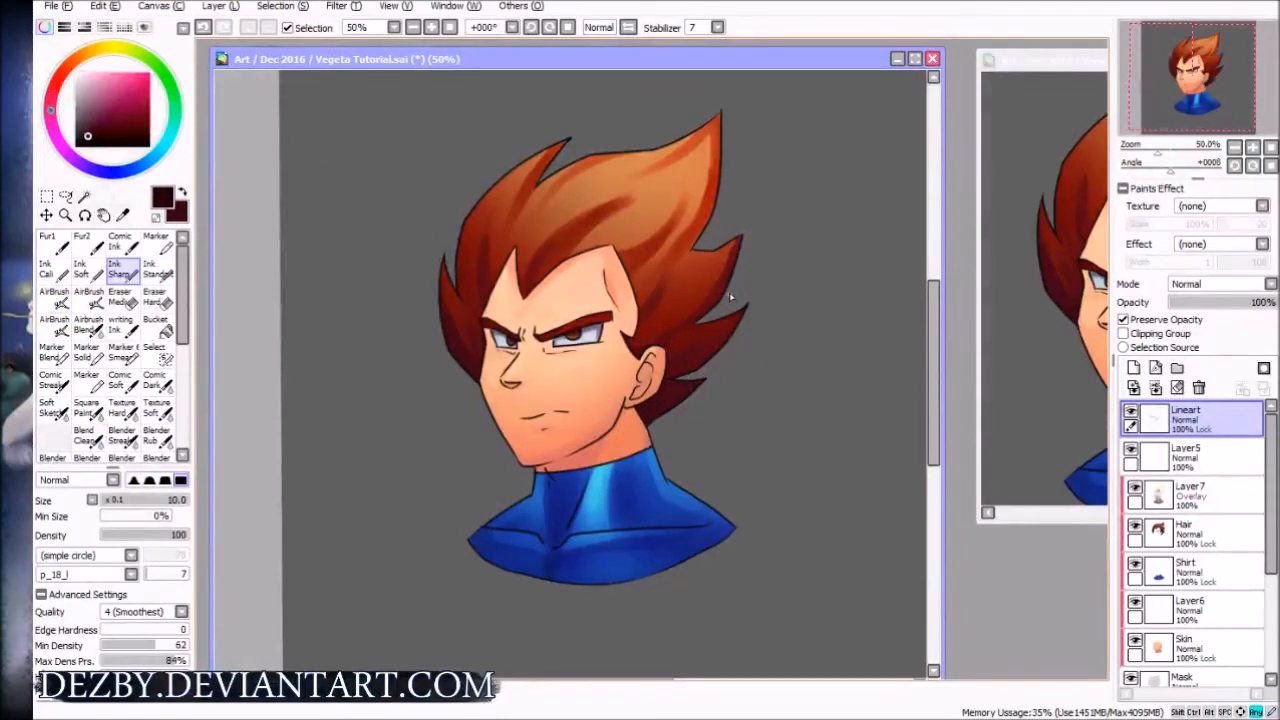
{"action": "key", "text": "bracketright"}
{"action": "key", "text": "bracketright"}
{"action": "key", "text": "bracketright"}
{"action": "mouse_move", "coordinate": [710, 296]}
{"action": "left_mouse_down"}
{"action": "mouse_move", "coordinate": [724, 280]}
{"action": "mouse_move", "coordinate": [715, 368]}
{"action": "mouse_move", "coordinate": [686, 398]}
{"action": "mouse_move", "coordinate": [717, 237]}
{"action": "left_mouse_up"}
{"action": "mouse_move", "coordinate": [732, 147]}
{"action": "left_mouse_down"}
{"action": "mouse_move", "coordinate": [695, 145]}
{"action": "mouse_move", "coordinate": [706, 102]}
{"action": "mouse_move", "coordinate": [709, 125]}
{"action": "mouse_move", "coordinate": [559, 145]}
{"action": "mouse_move", "coordinate": [442, 250]}
{"action": "mouse_move", "coordinate": [423, 318]}
{"action": "mouse_move", "coordinate": [446, 347]}
{"action": "mouse_move", "coordinate": [446, 376]}
{"action": "mouse_move", "coordinate": [443, 299]}
{"action": "left_mouse_up"}
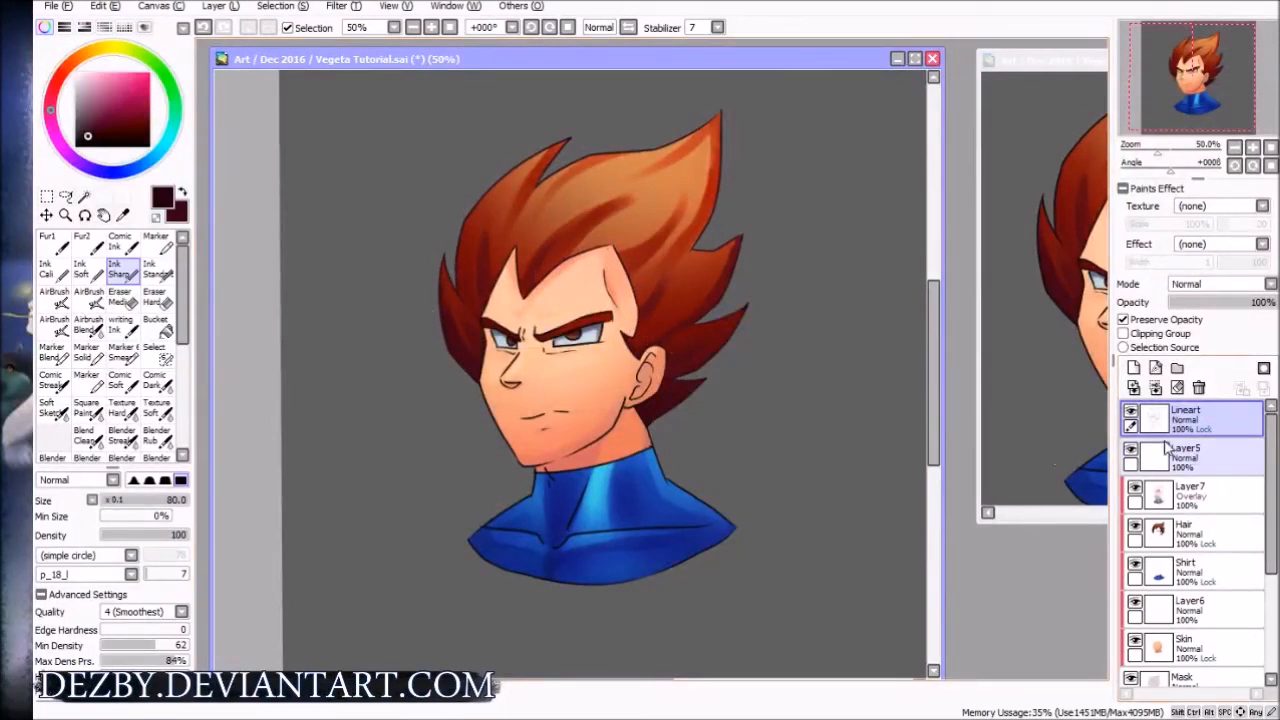
Set the Lineart layer's luminescence to -100 and add a new layer clipped to it
{"action": "key", "text": "ctrl+u"}
{"action": "left_click_drag", "start_coordinate": [1004, 287], "coordinate": [864, 288]}
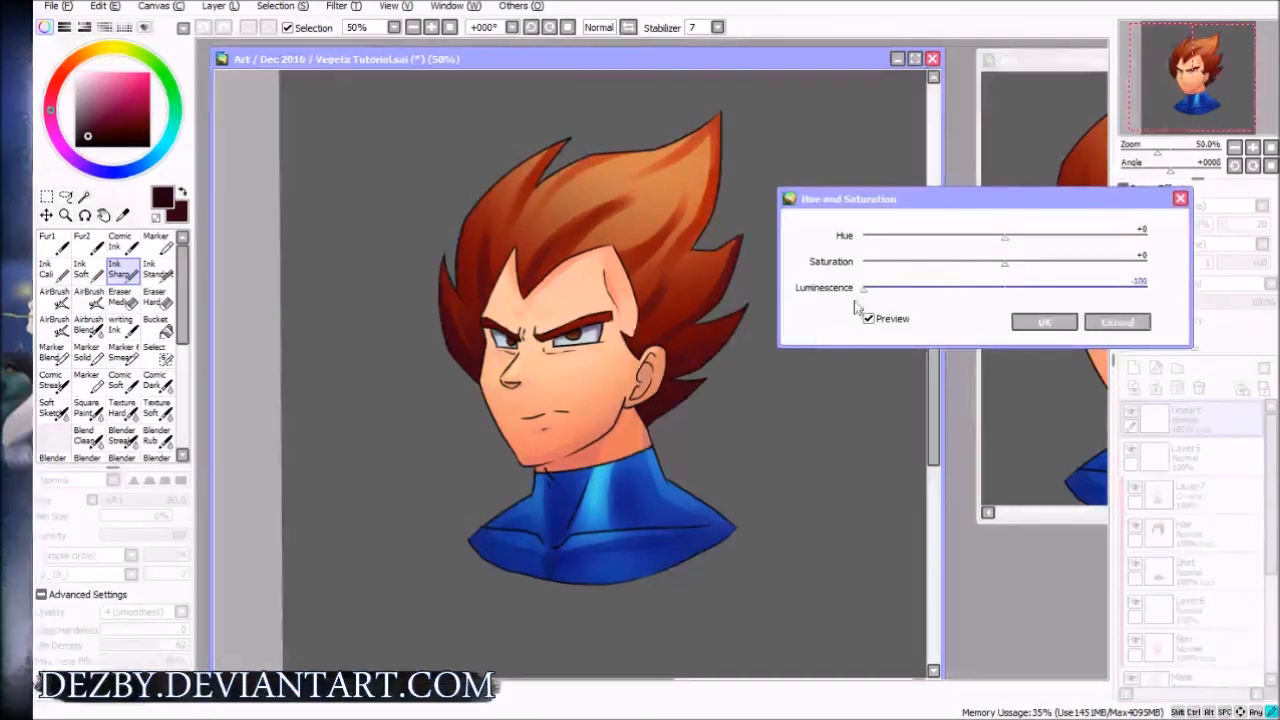
{"action": "left_click", "coordinate": [1043, 322]}
{"action": "left_click", "coordinate": [1133, 368]}
{"action": "left_click", "coordinate": [1123, 333]}
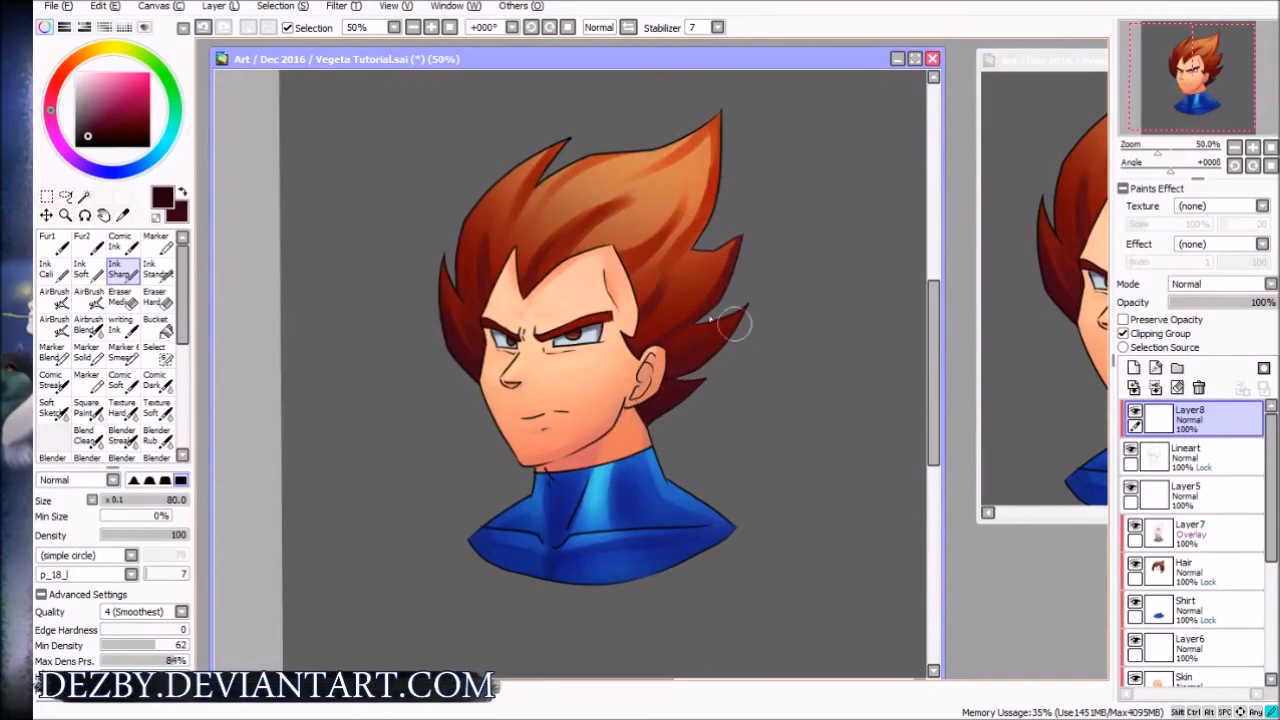
{"action": "key", "text": "e"}
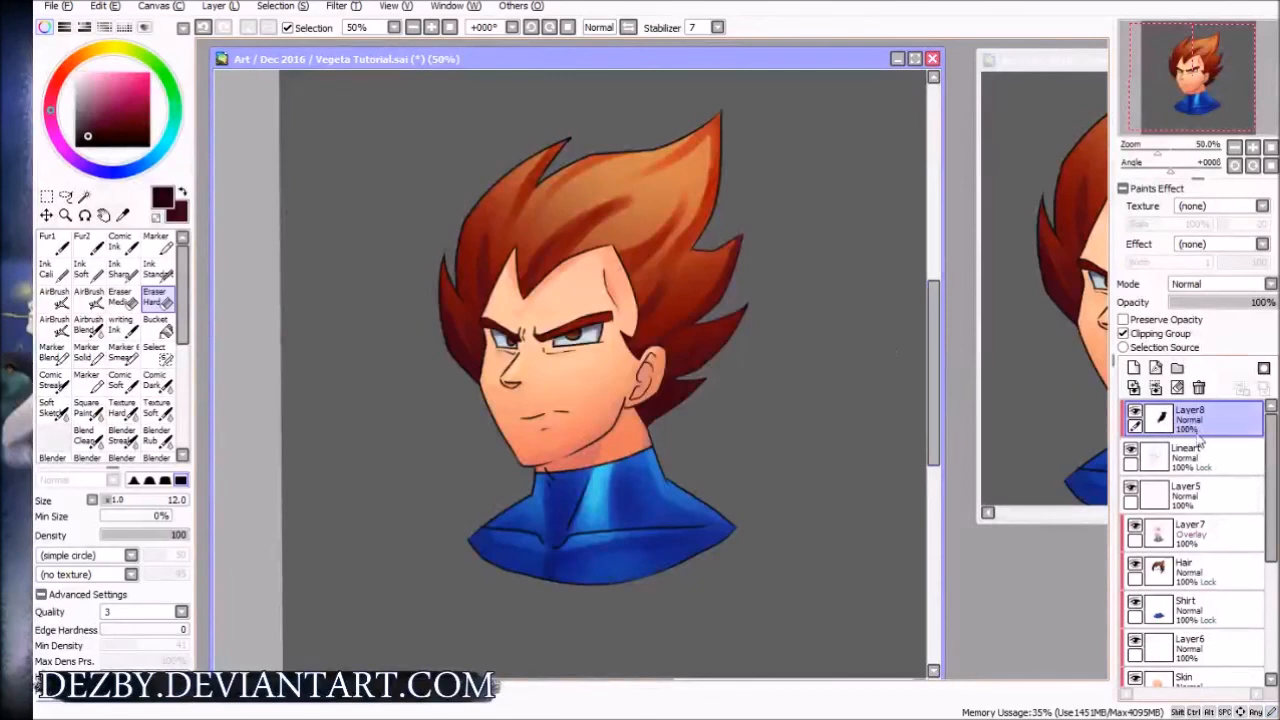
{"action": "left_click", "coordinate": [1225, 465]}
{"action": "left_click", "coordinate": [1214, 419]}
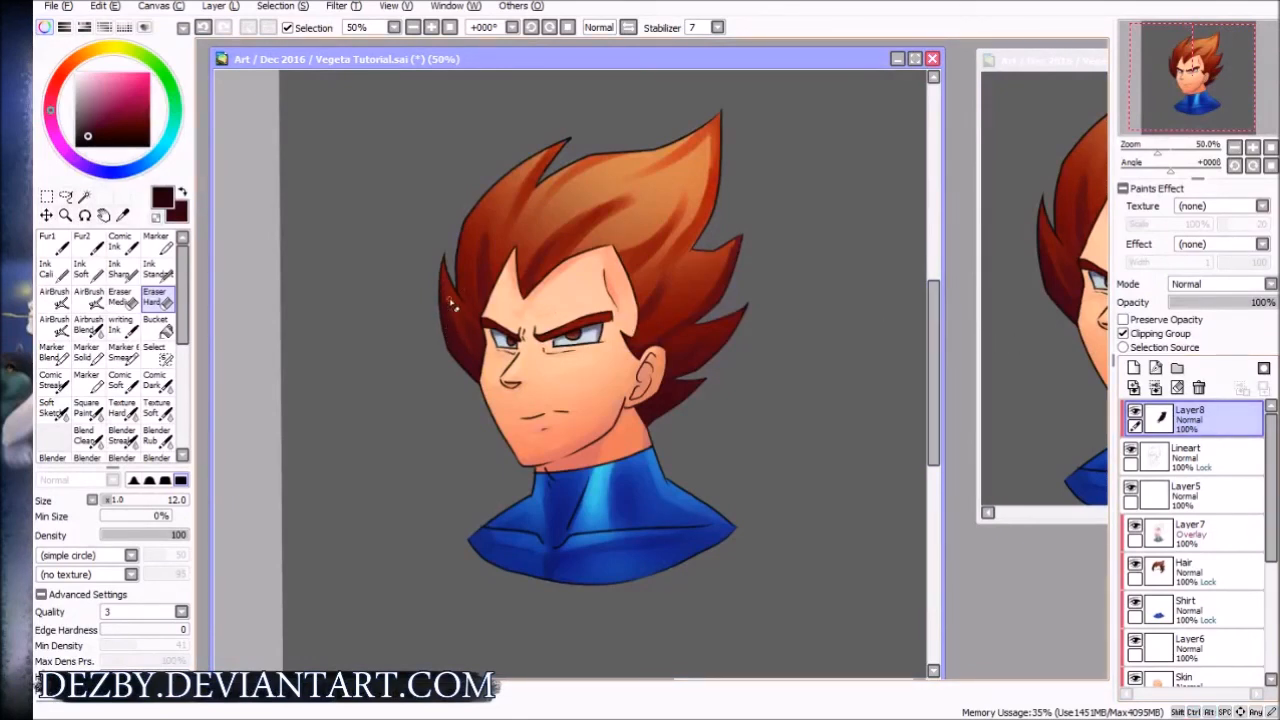
{"action": "key", "text": "bracketright"}
{"action": "key", "text": "bracketright"}
{"action": "key", "text": "bracketright"}
{"action": "key", "text": "bracketright"}
{"action": "key", "text": "bracketright"}
{"action": "key", "text": "bracketright"}
{"action": "key", "text": "bracketright"}
{"action": "key", "text": "bracketright"}
{"action": "key", "text": "bracketright"}
{"action": "key", "text": "bracketright"}
{"action": "key", "text": "bracketright"}
{"action": "key", "text": "bracketright"}
{"action": "key", "text": "bracketright"}
{"action": "key", "text": "bracketright"}
{"action": "key", "text": "bracketright"}
{"action": "key", "text": "bracketright"}
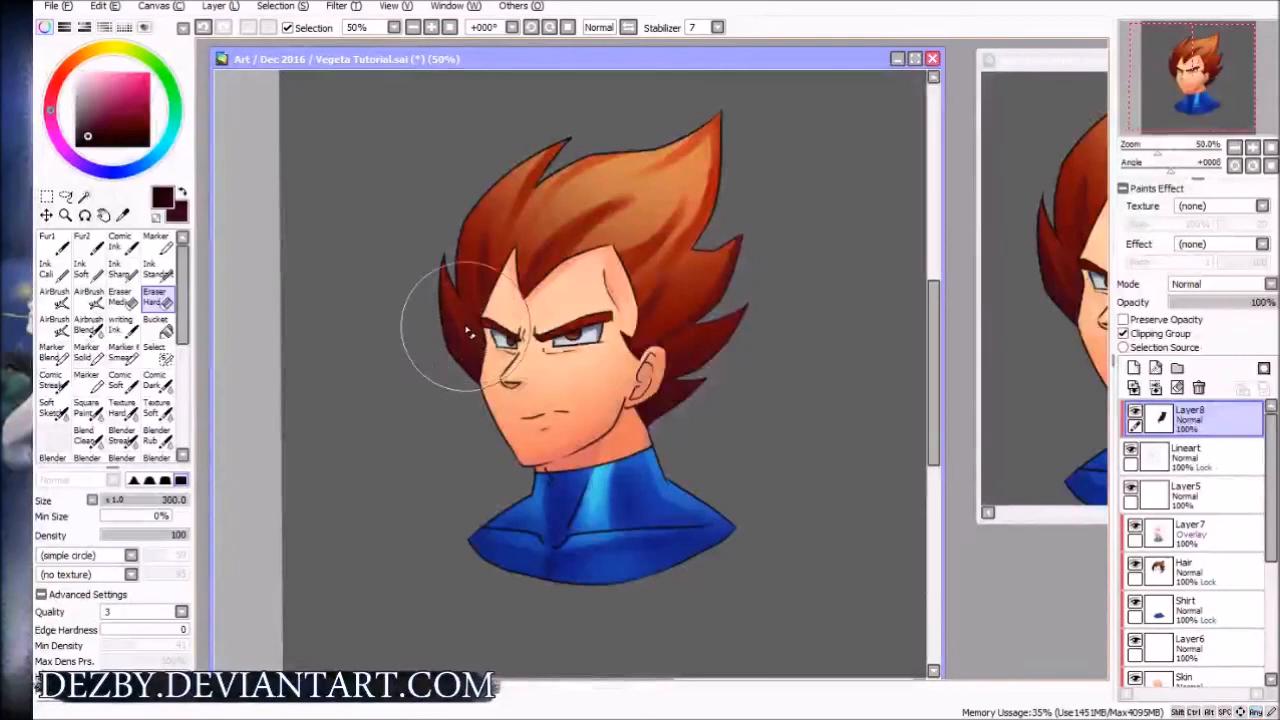
Select the whole canvas and fill the clipped layer above the line art with the dark reddish brown
{"action": "key", "text": "n"}
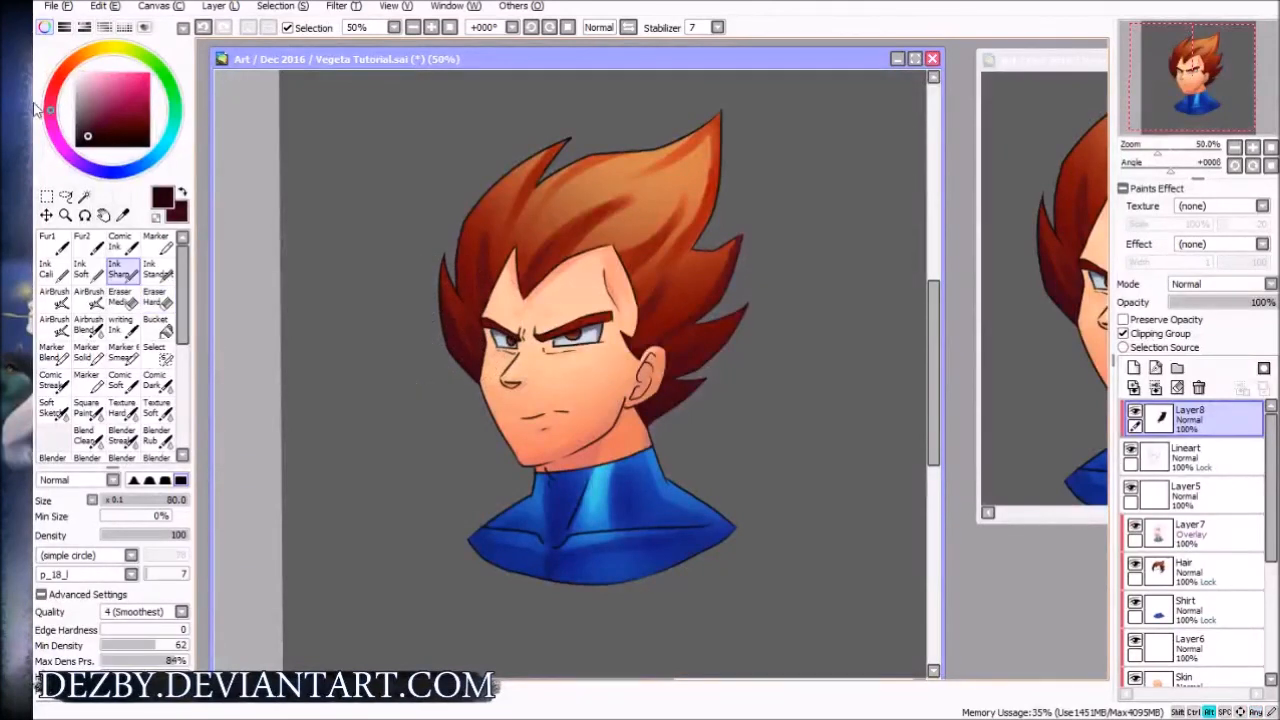
{"action": "key", "text": "ctrl"}
{"action": "key", "text": "ctrl+a"}
{"action": "key", "text": "g"}
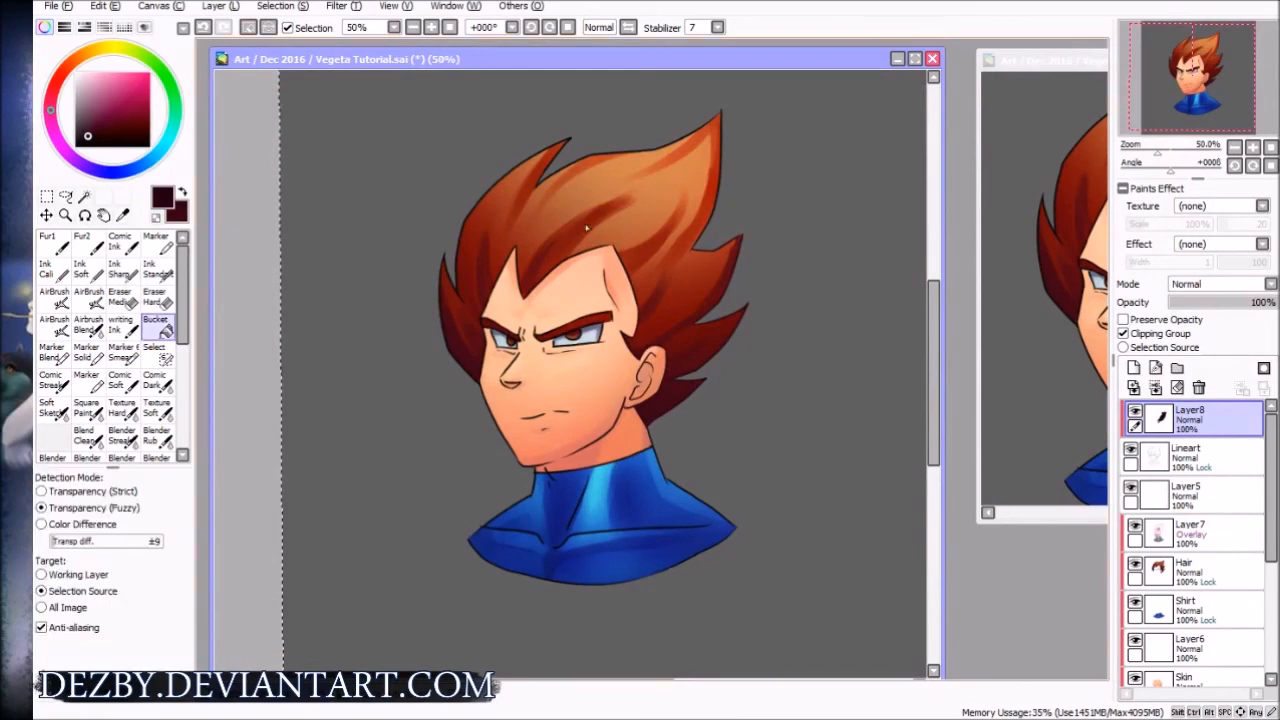
{"action": "left_click", "coordinate": [694, 286]}
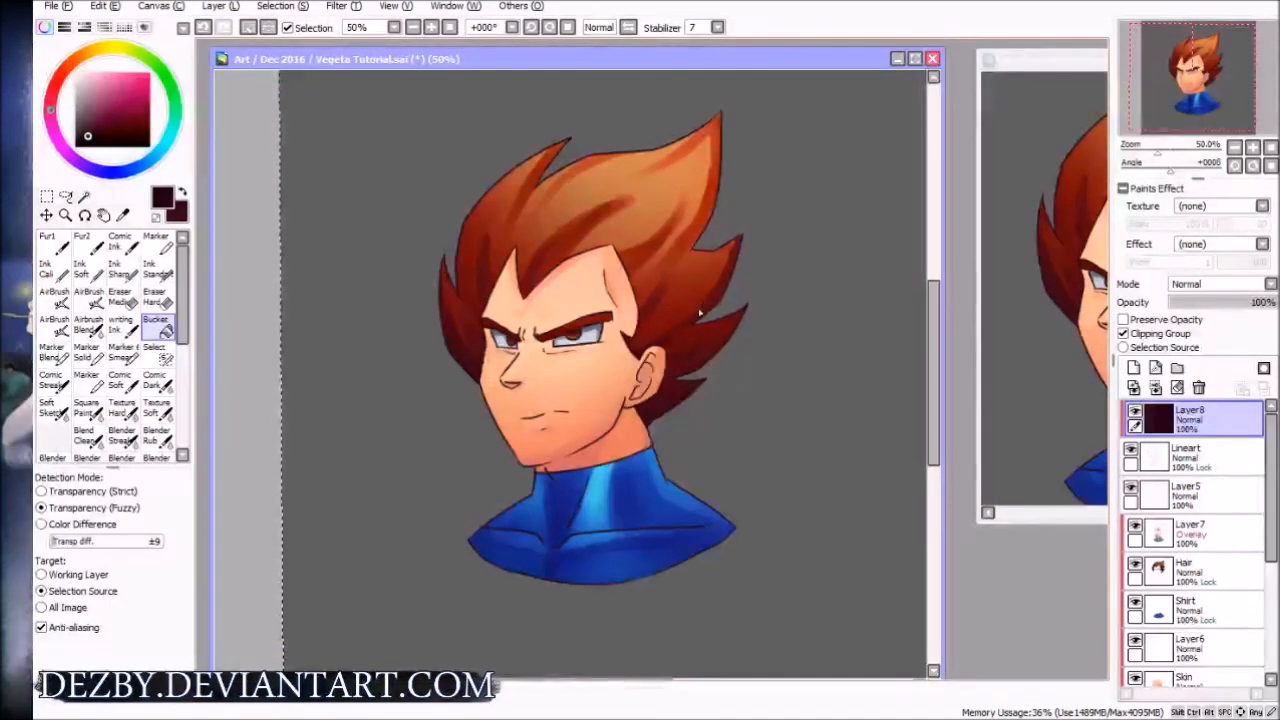
Recolour the jaw's outline with a muted pinkish red mixed from the sampled neck tone, using the Ink Sharp brush at size 20
{"action": "scroll", "coordinate": [700, 312], "scroll_direction": "up", "scroll_amount": 2}
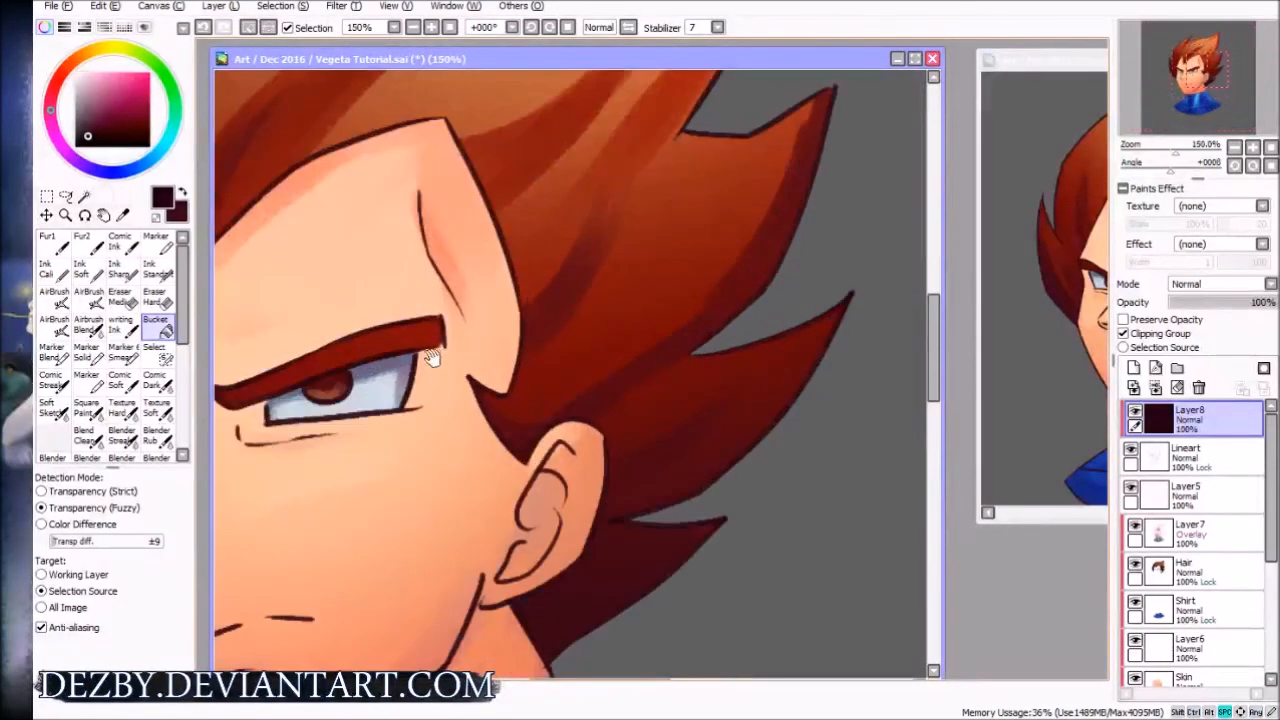
{"action": "left_click_drag", "start_coordinate": [432, 357], "coordinate": [643, 340]}
{"action": "left_click_drag", "start_coordinate": [536, 440], "coordinate": [371, 165]}
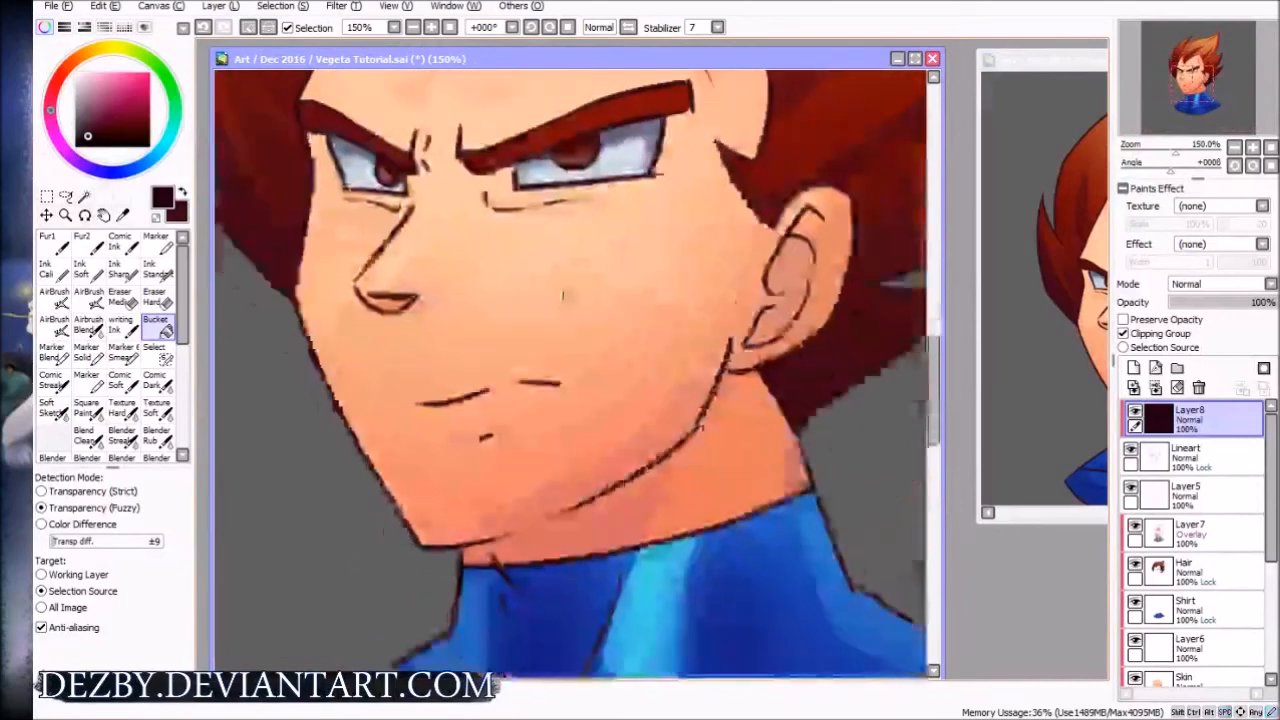
{"action": "left_click", "coordinate": [655, 444], "text": "alt"}
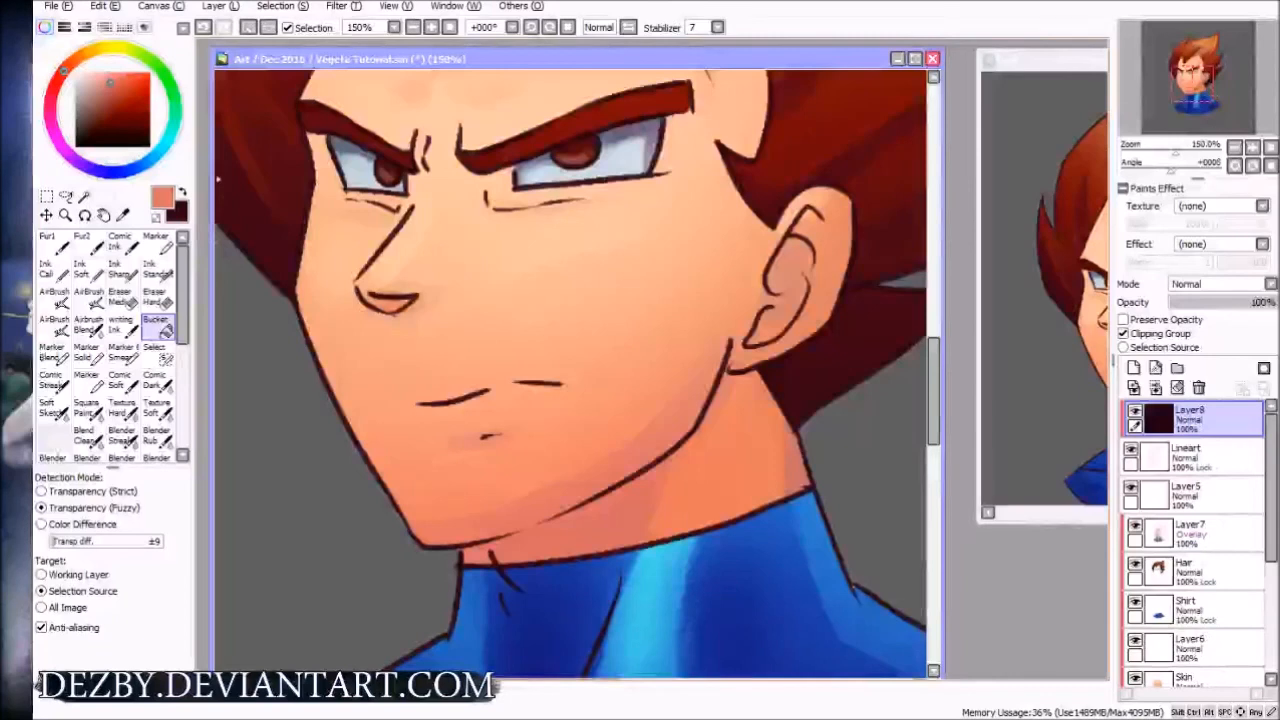
{"action": "left_click", "coordinate": [111, 90]}
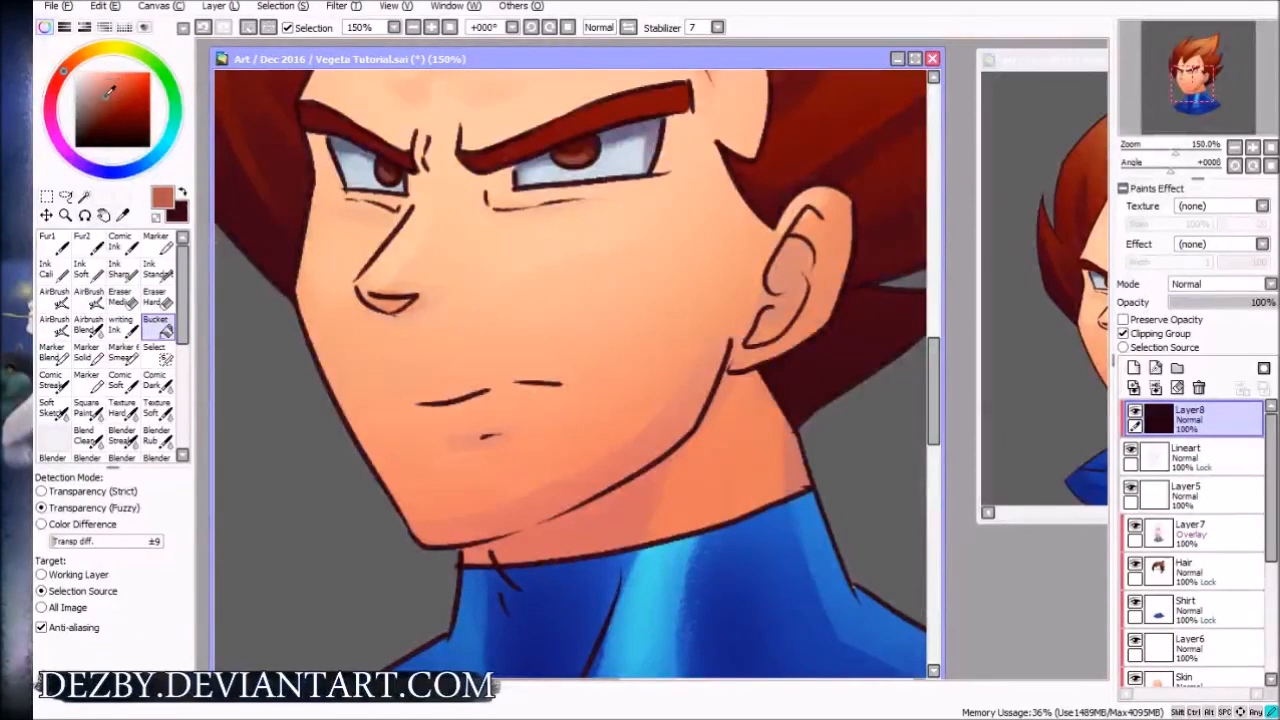
{"action": "left_click", "coordinate": [57, 85]}
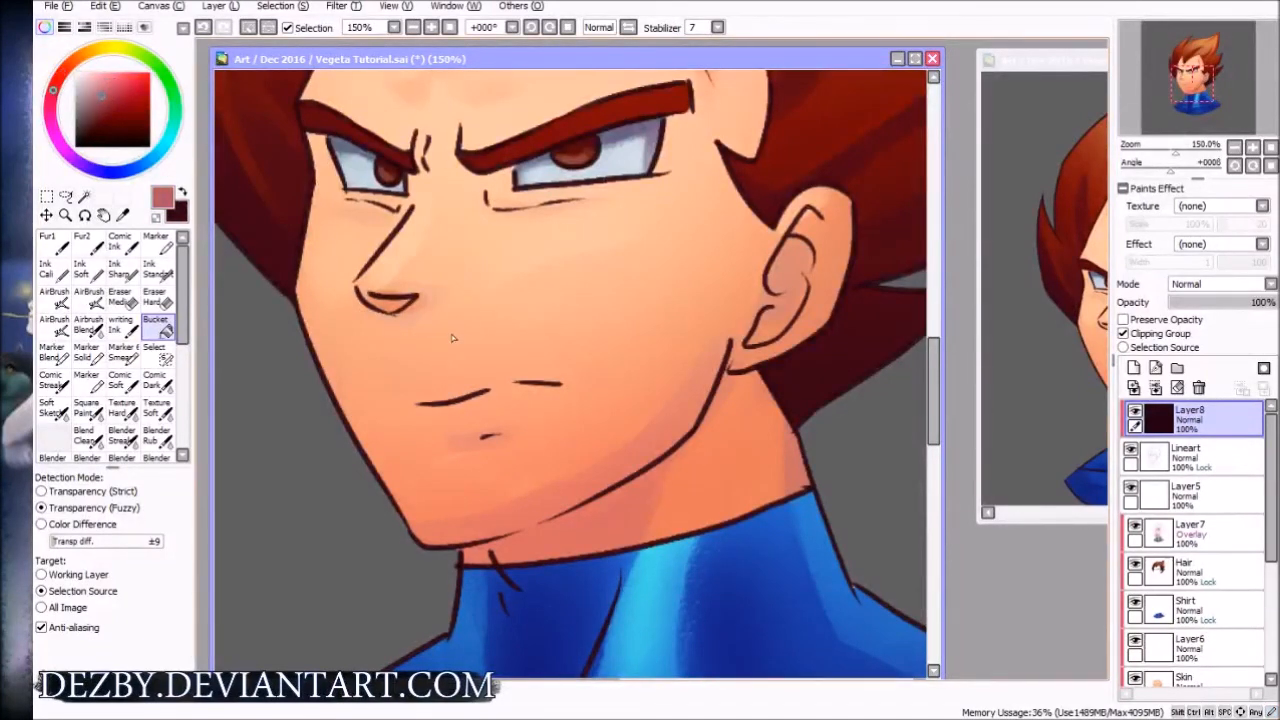
{"action": "key", "text": "b"}
{"action": "left_click_drag", "start_coordinate": [609, 470], "coordinate": [614, 452]}
{"action": "key", "text": "ctrl+z"}
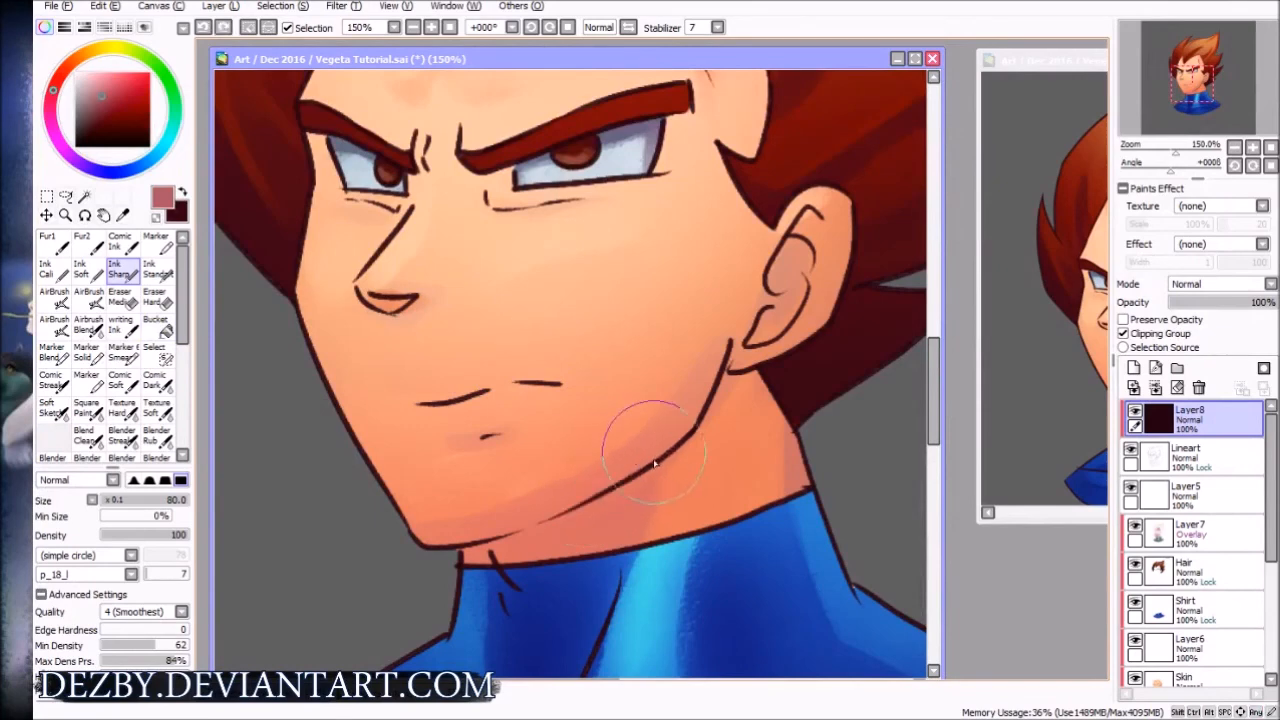
{"action": "key", "text": "bracketleft"}
{"action": "key", "text": "bracketleft"}
{"action": "key", "text": "bracketleft"}
{"action": "key", "text": "bracketleft"}
{"action": "key", "text": "bracketleft"}
{"action": "key", "text": "bracketleft"}
{"action": "key", "text": "bracketleft"}
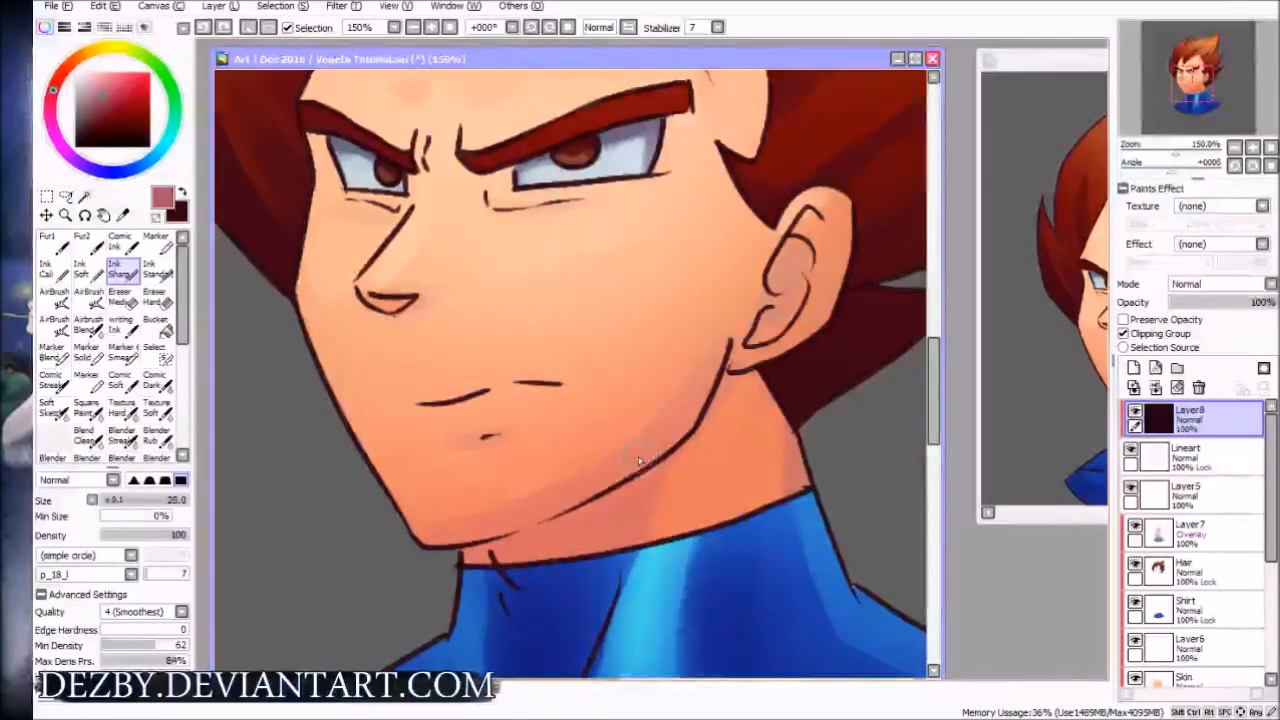
{"action": "left_click_drag", "start_coordinate": [590, 502], "coordinate": [688, 438]}
{"action": "right_click", "coordinate": [676, 446]}
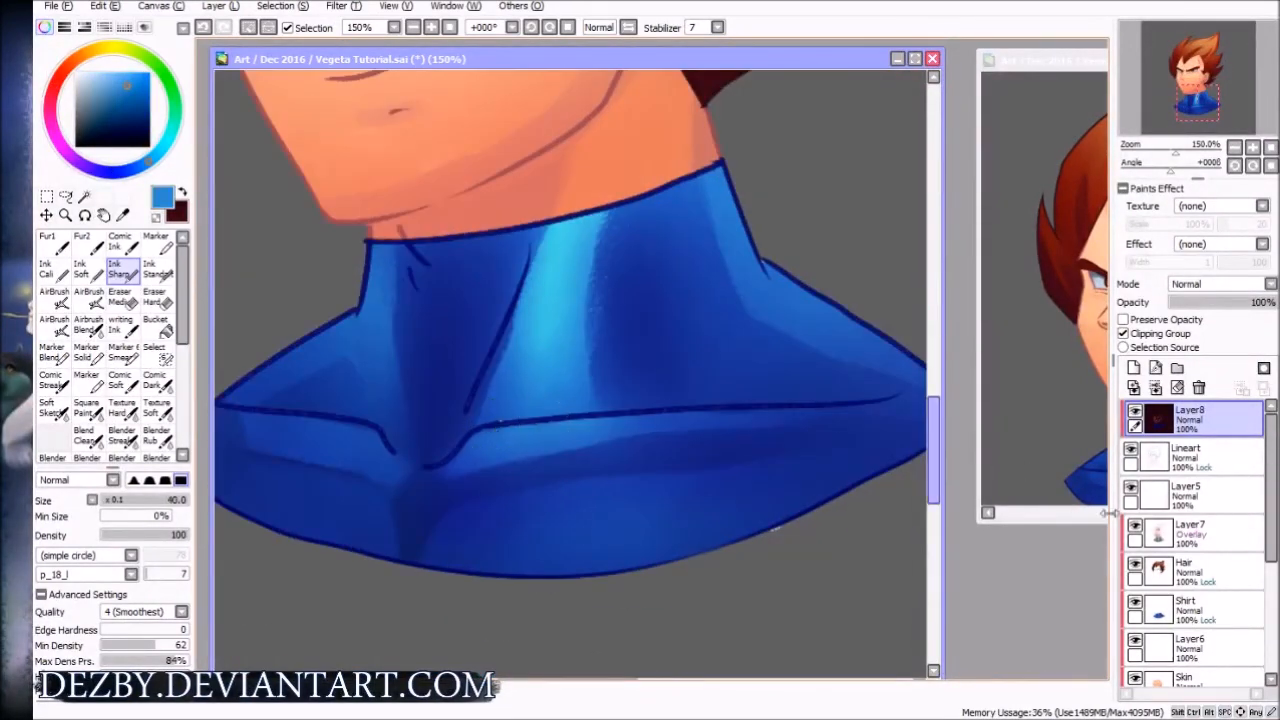
Unlock the Shirt layer's opacity and try to cover the light speck on the collar's base line with a blue sampled beside it
{"action": "left_click", "coordinate": [1192, 612]}
{"action": "left_click", "coordinate": [1124, 319]}
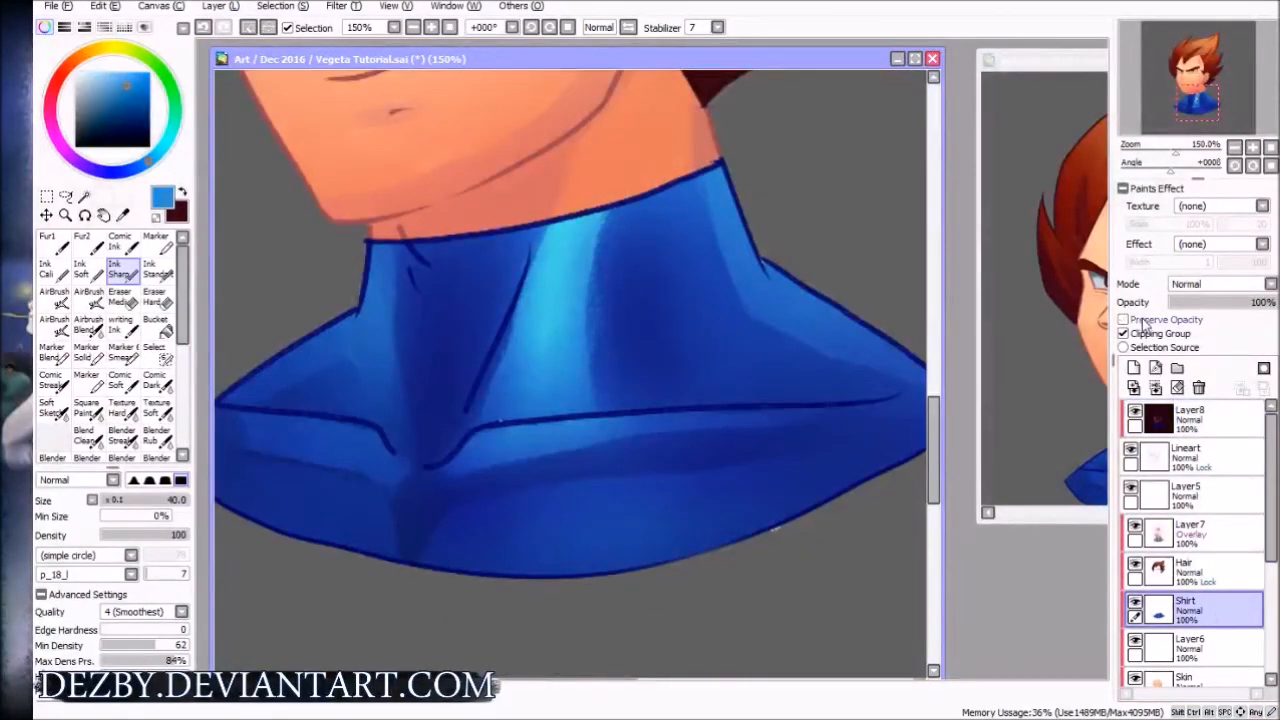
{"action": "left_click", "coordinate": [549, 464], "text": "alt"}
{"action": "left_click", "coordinate": [506, 408], "text": "alt"}
{"action": "left_click_drag", "start_coordinate": [494, 418], "coordinate": [516, 420]}
{"action": "key", "text": "ctrl+z"}
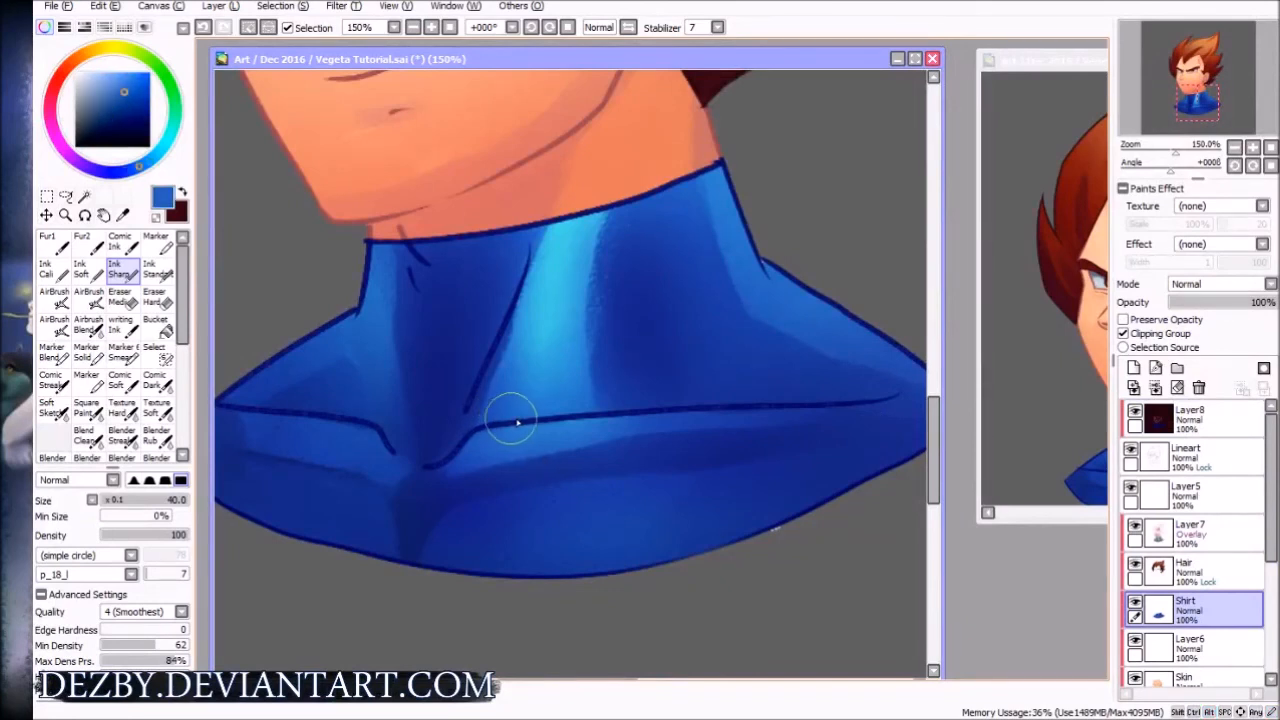
Erase the stray speck beneath the shirt's lower edge on the Mask layer with the hard eraser at size 9, undoing the extra stroke
{"action": "left_click_drag", "start_coordinate": [679, 495], "coordinate": [552, 460]}
{"action": "left_click_drag", "start_coordinate": [1271, 543], "coordinate": [1273, 606]}
{"action": "left_click", "coordinate": [1212, 610]}
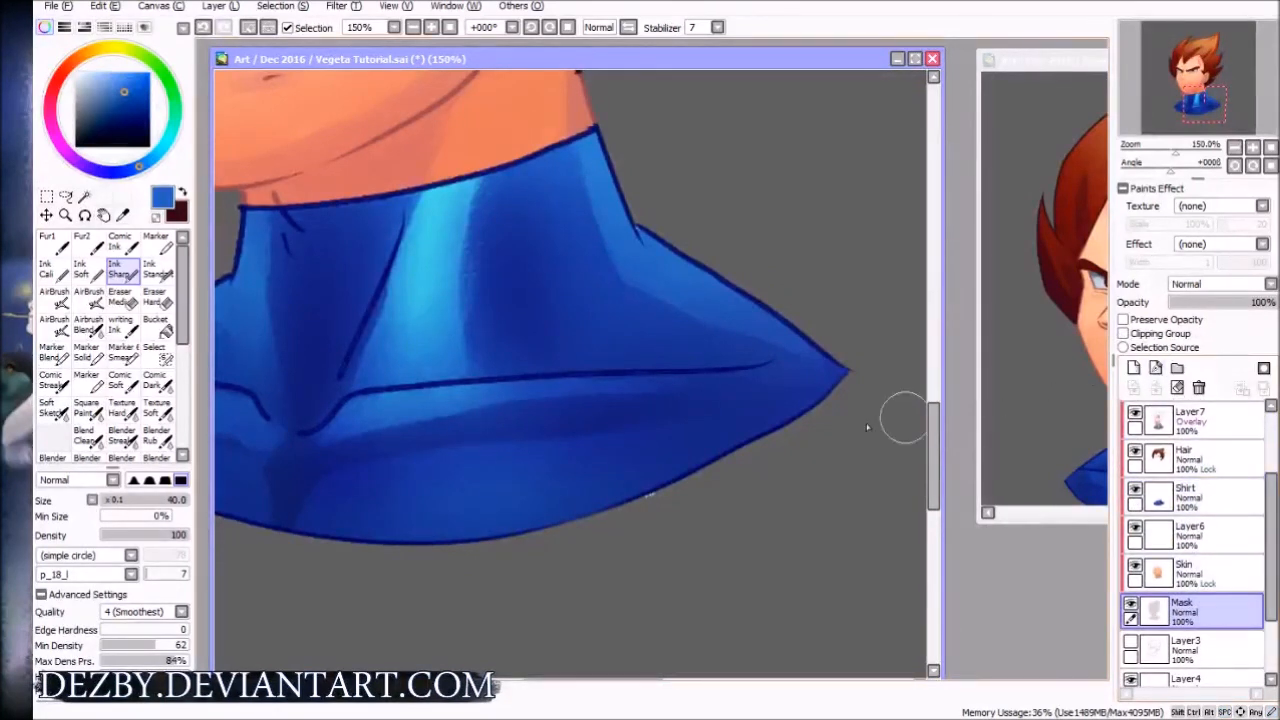
{"action": "key", "text": "e"}
{"action": "key", "text": "["}
{"action": "key", "text": "["}
{"action": "key", "text": "["}
{"action": "key", "text": "["}
{"action": "key", "text": "["}
{"action": "key", "text": "["}
{"action": "key", "text": "["}
{"action": "key", "text": "["}
{"action": "key", "text": "["}
{"action": "key", "text": "["}
{"action": "key", "text": "["}
{"action": "key", "text": "["}
{"action": "key", "text": "["}
{"action": "key", "text": "["}
{"action": "key", "text": "["}
{"action": "key", "text": "["}
{"action": "key", "text": "["}
{"action": "key", "text": "["}
{"action": "key", "text": "["}
{"action": "key", "text": "["}
{"action": "left_click_drag", "start_coordinate": [657, 506], "coordinate": [642, 504]}
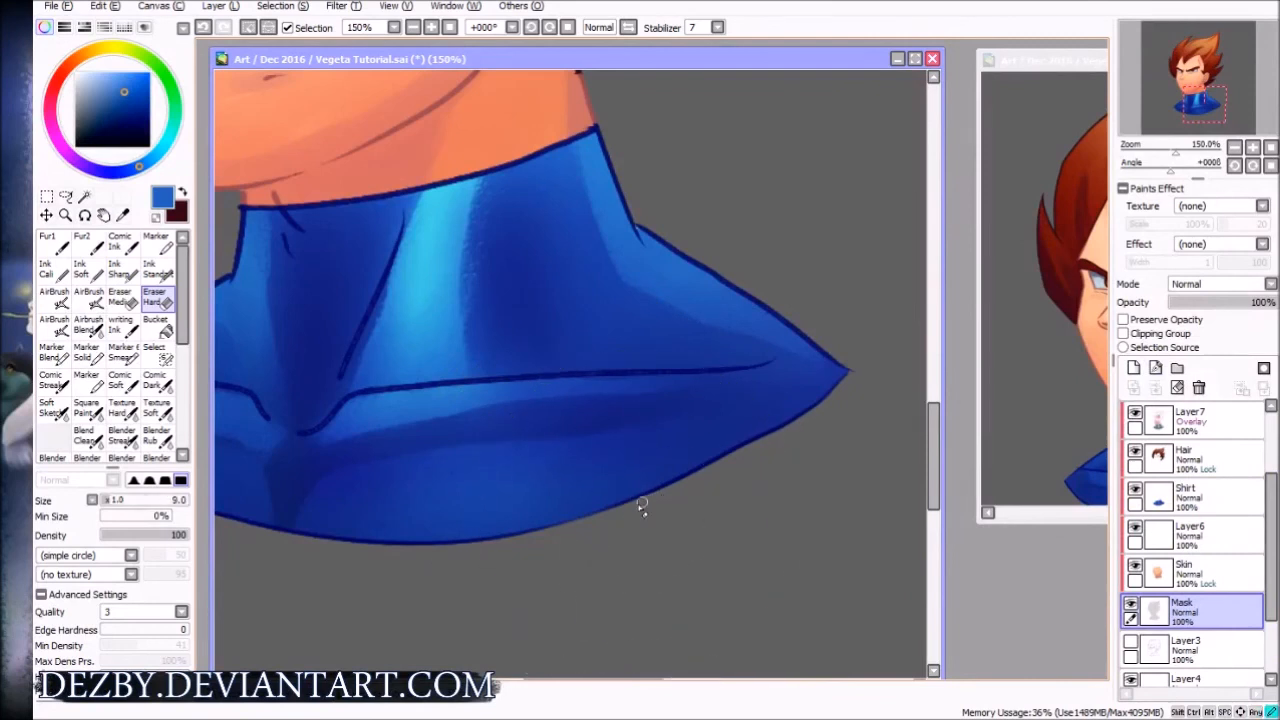
{"action": "mouse_move", "coordinate": [738, 440]}
{"action": "left_mouse_down"}
{"action": "mouse_move", "coordinate": [669, 459]}
{"action": "mouse_move", "coordinate": [662, 474]}
{"action": "left_mouse_up"}
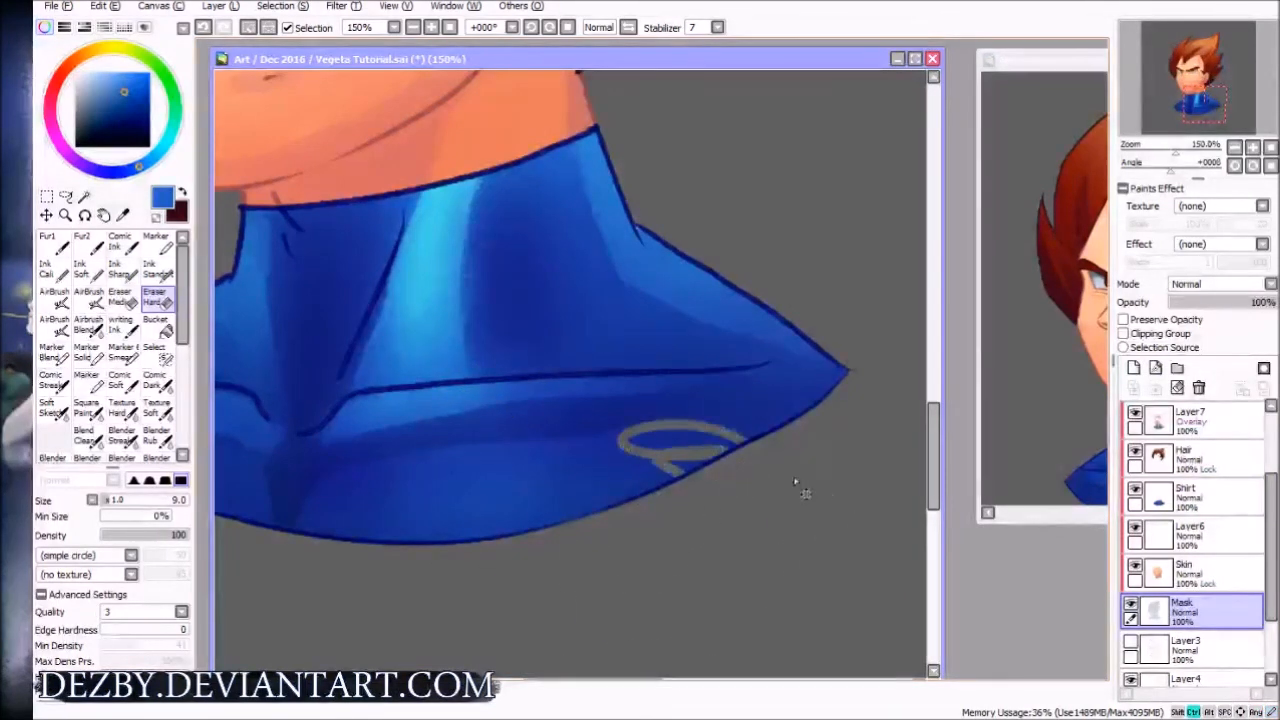
{"action": "key", "text": "ctrl+z"}
Make the Shirt layer active again, switch to the Marker brush, and review the whole portrait at 50% zoom
{"action": "key", "text": "space"}
{"action": "left_click_drag", "start_coordinate": [760, 279], "coordinate": [663, 403]}
{"action": "mouse_move", "coordinate": [688, 337]}
{"action": "left_mouse_down"}
{"action": "mouse_move", "coordinate": [697, 371]}
{"action": "mouse_move", "coordinate": [743, 379]}
{"action": "left_mouse_up"}
{"action": "left_click", "coordinate": [626, 409], "text": "ctrl+shift"}
{"action": "key", "text": "n"}
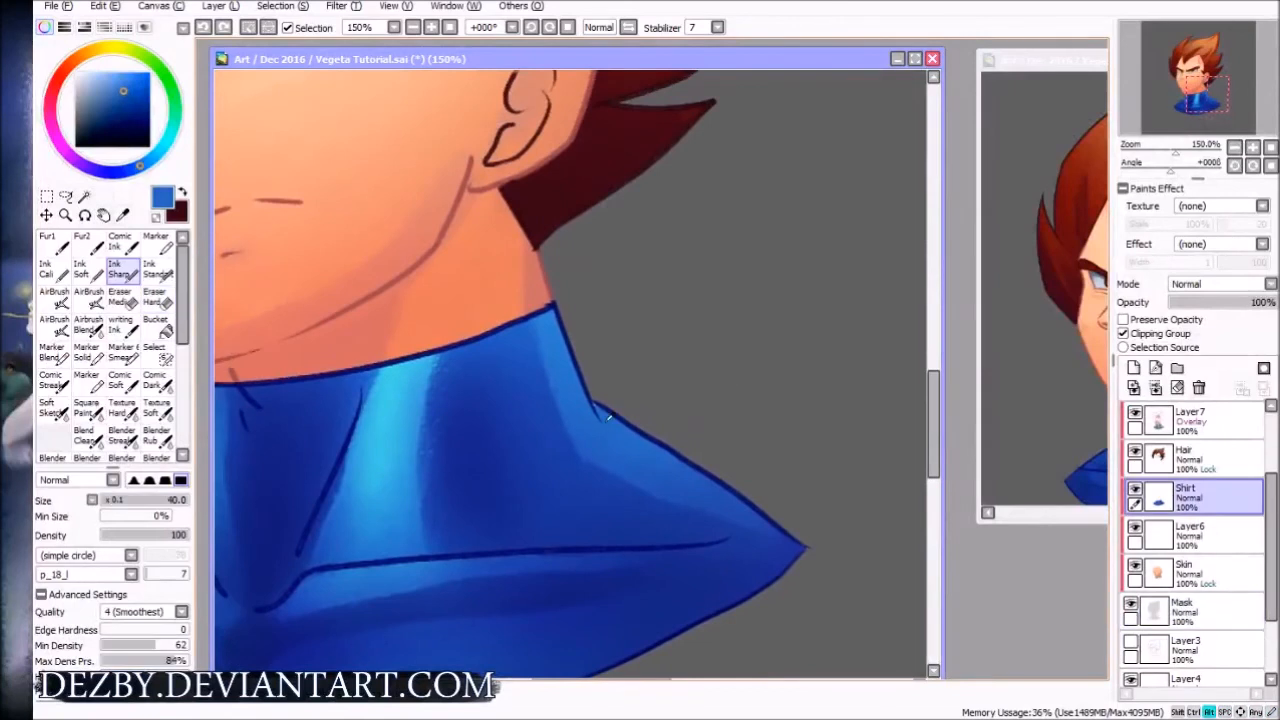
{"action": "key", "text": "c"}
{"action": "key", "text": "Home"}
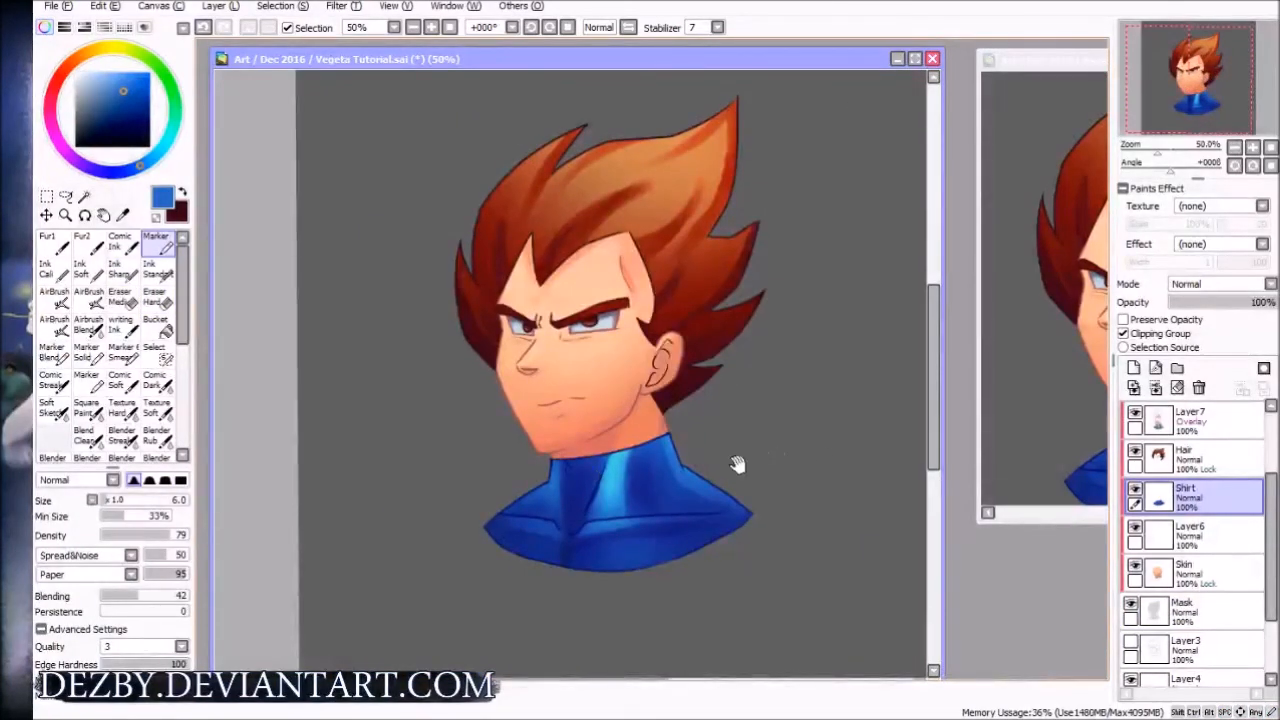
{"action": "key", "text": "space"}
{"action": "left_click_drag", "start_coordinate": [774, 454], "coordinate": [760, 466]}
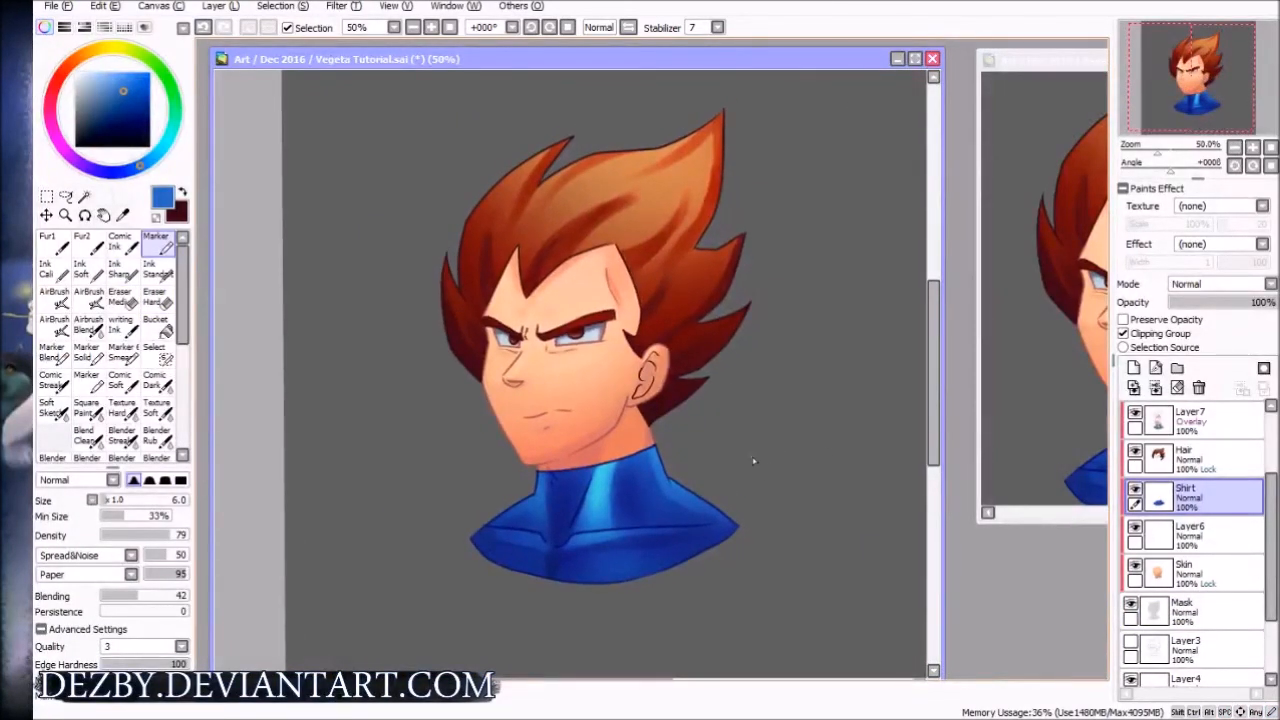